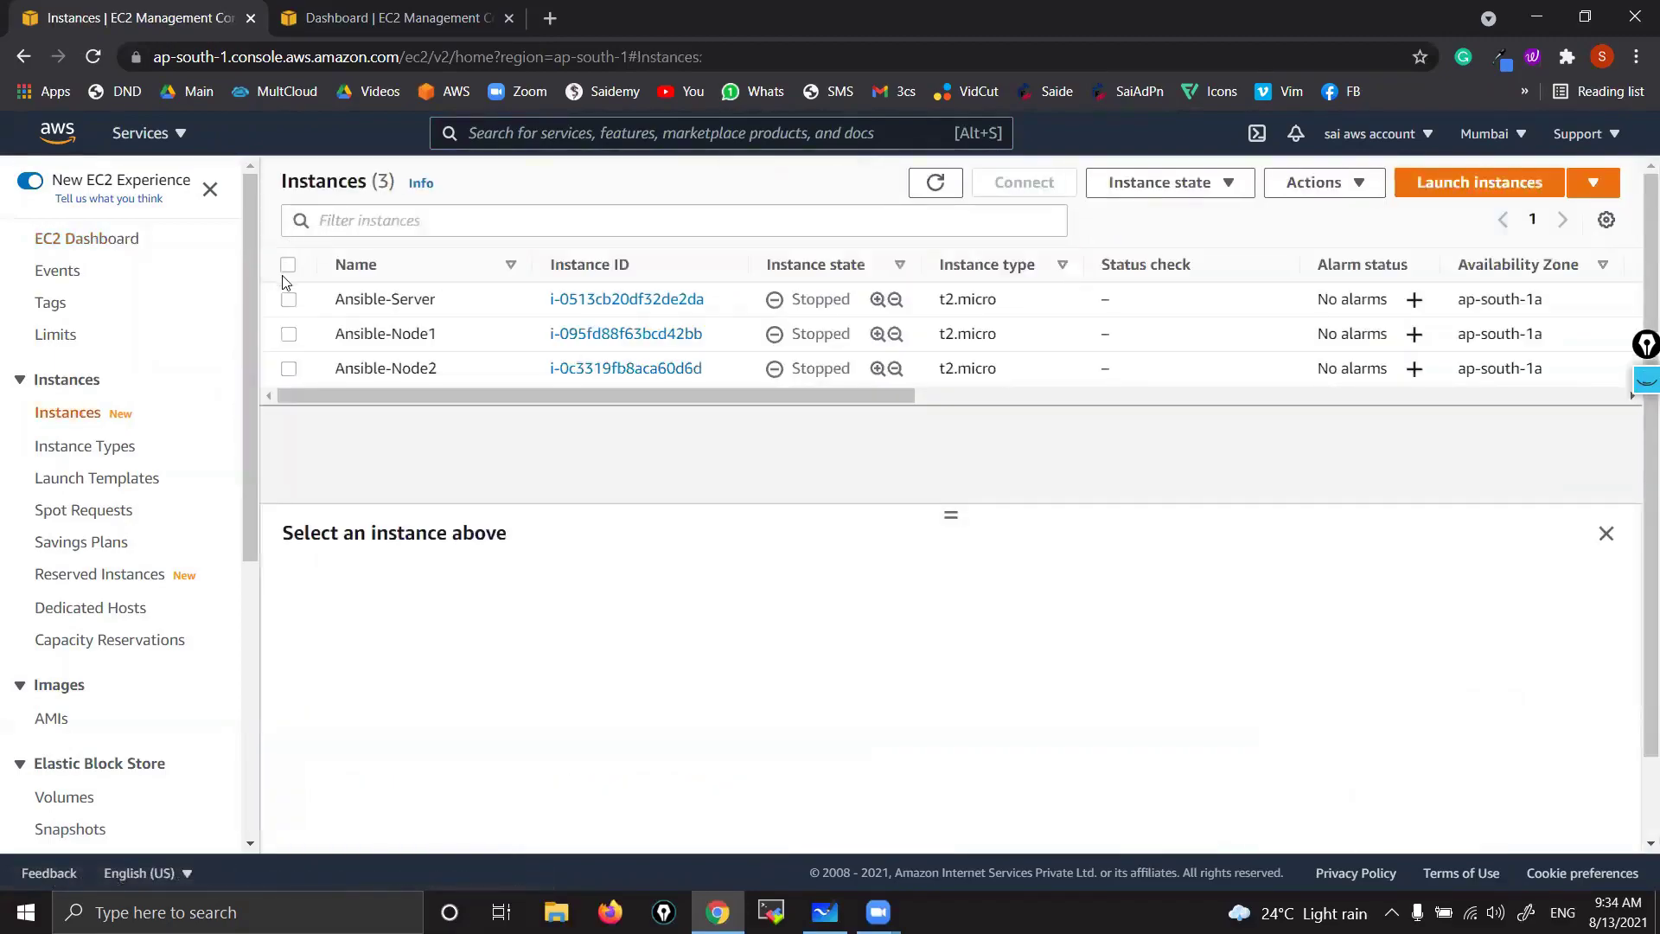
- Select all the Mumbai instances, examine which instance settings are available for them together, and return to the EC2 Dashboard
{"action": "left_click", "coordinate": [288, 266]}
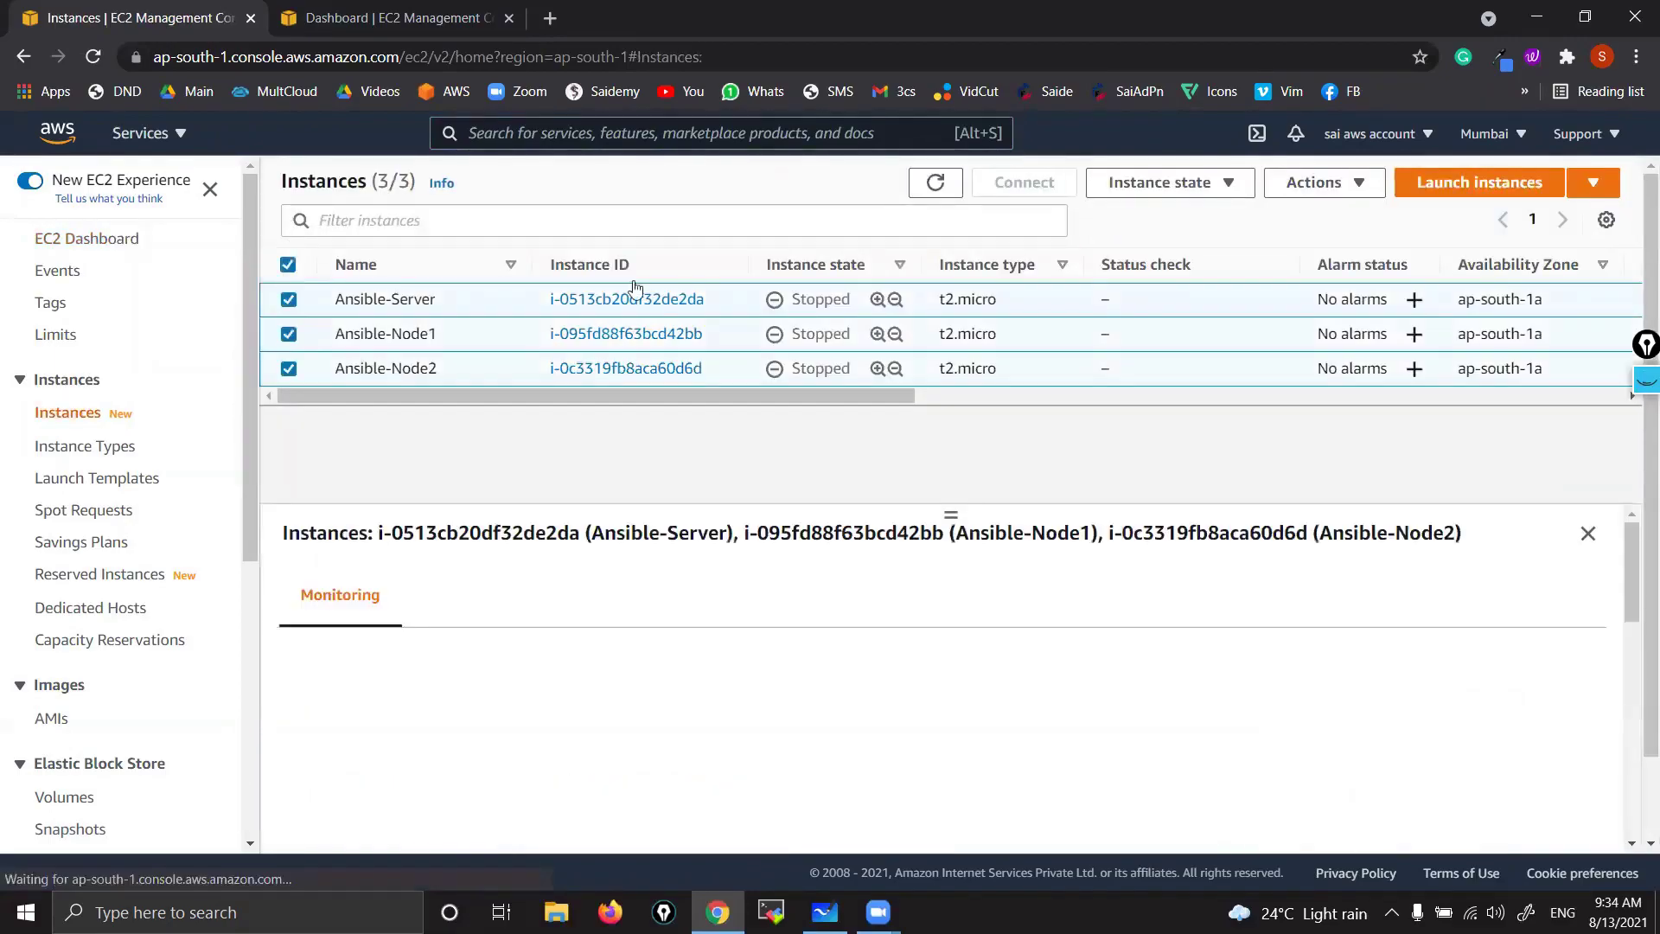
{"action": "left_click", "coordinate": [1237, 184]}
{"action": "left_click", "coordinate": [1319, 182]}
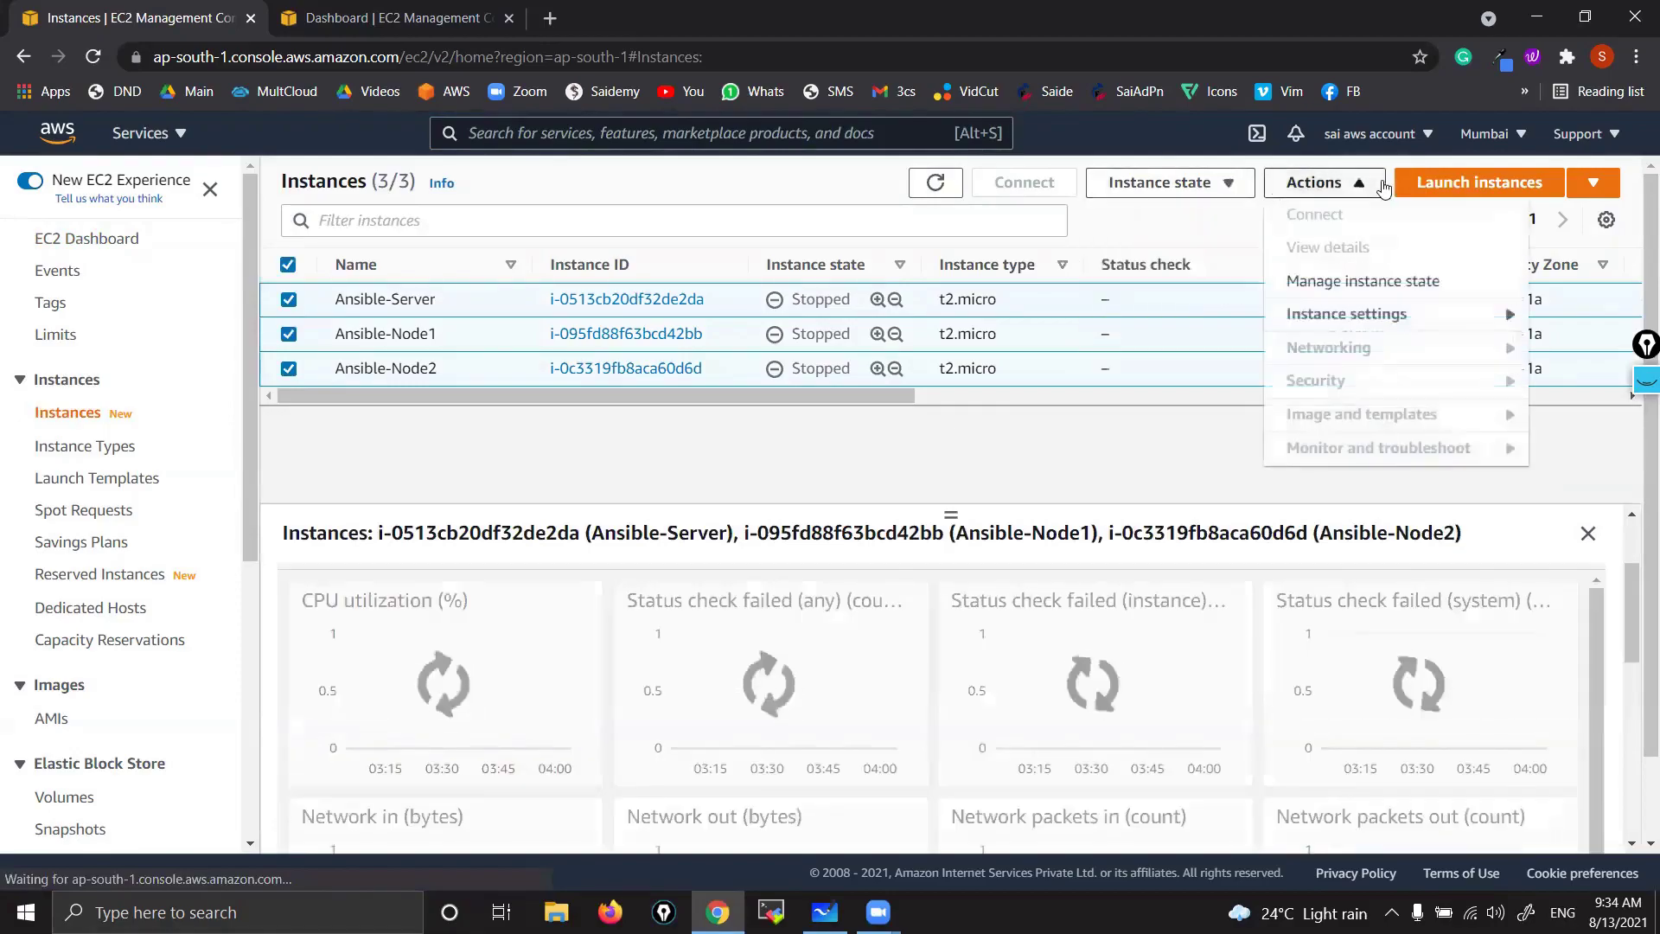
{"action": "left_click", "coordinate": [1355, 318]}
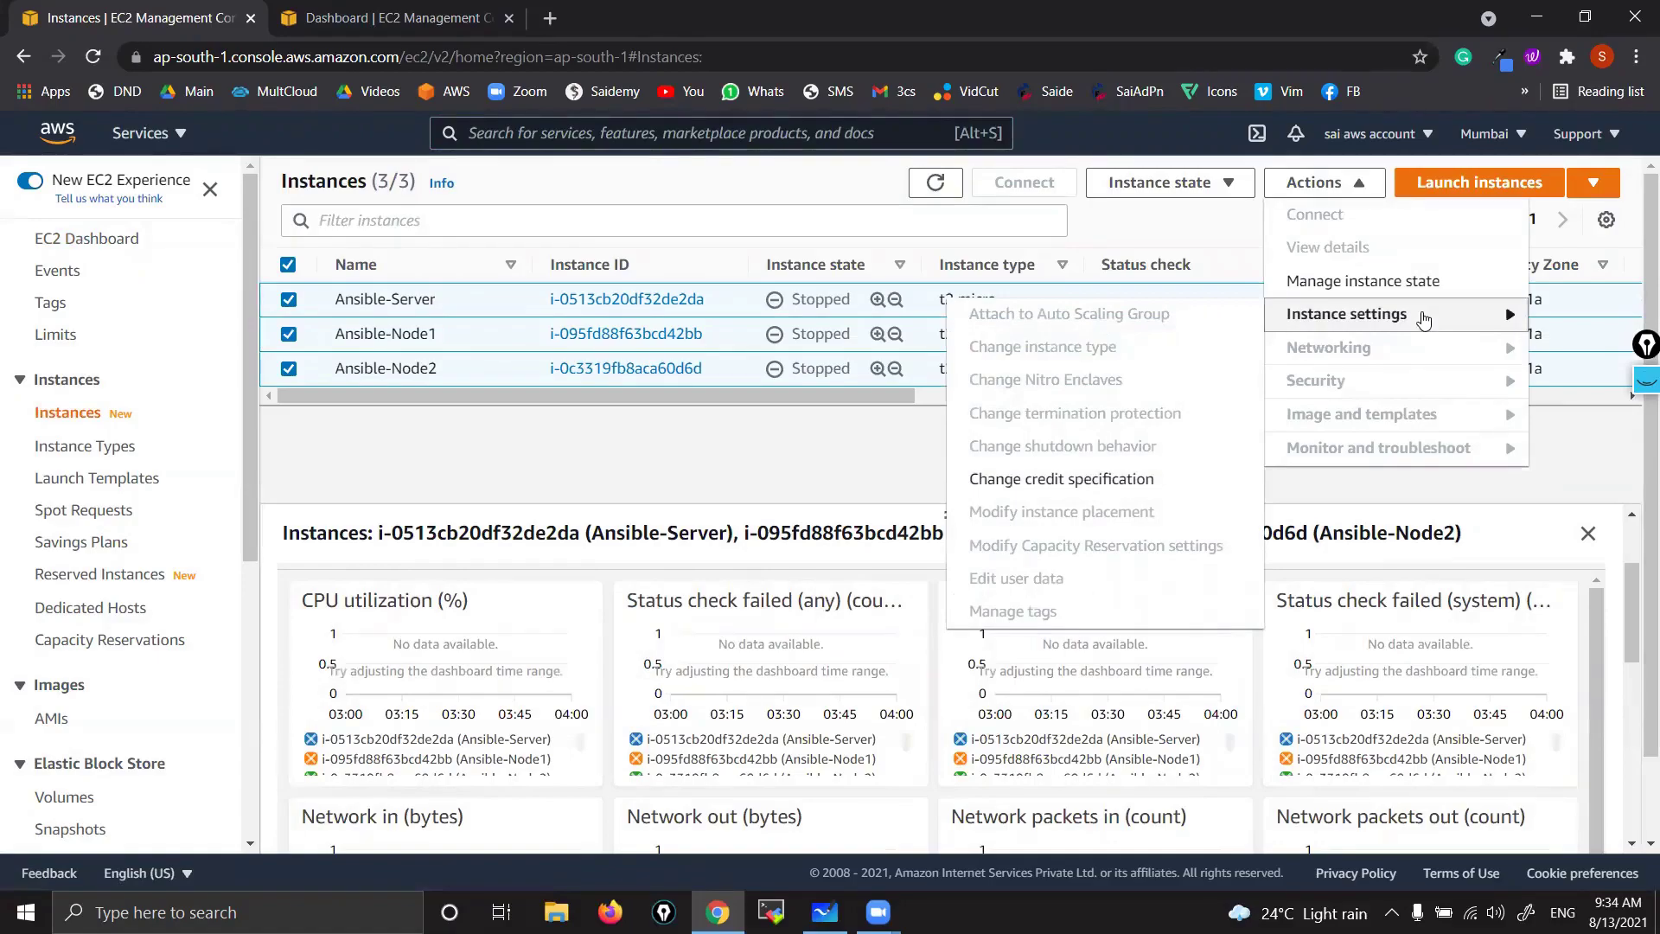
{"action": "left_click", "coordinate": [1596, 448]}
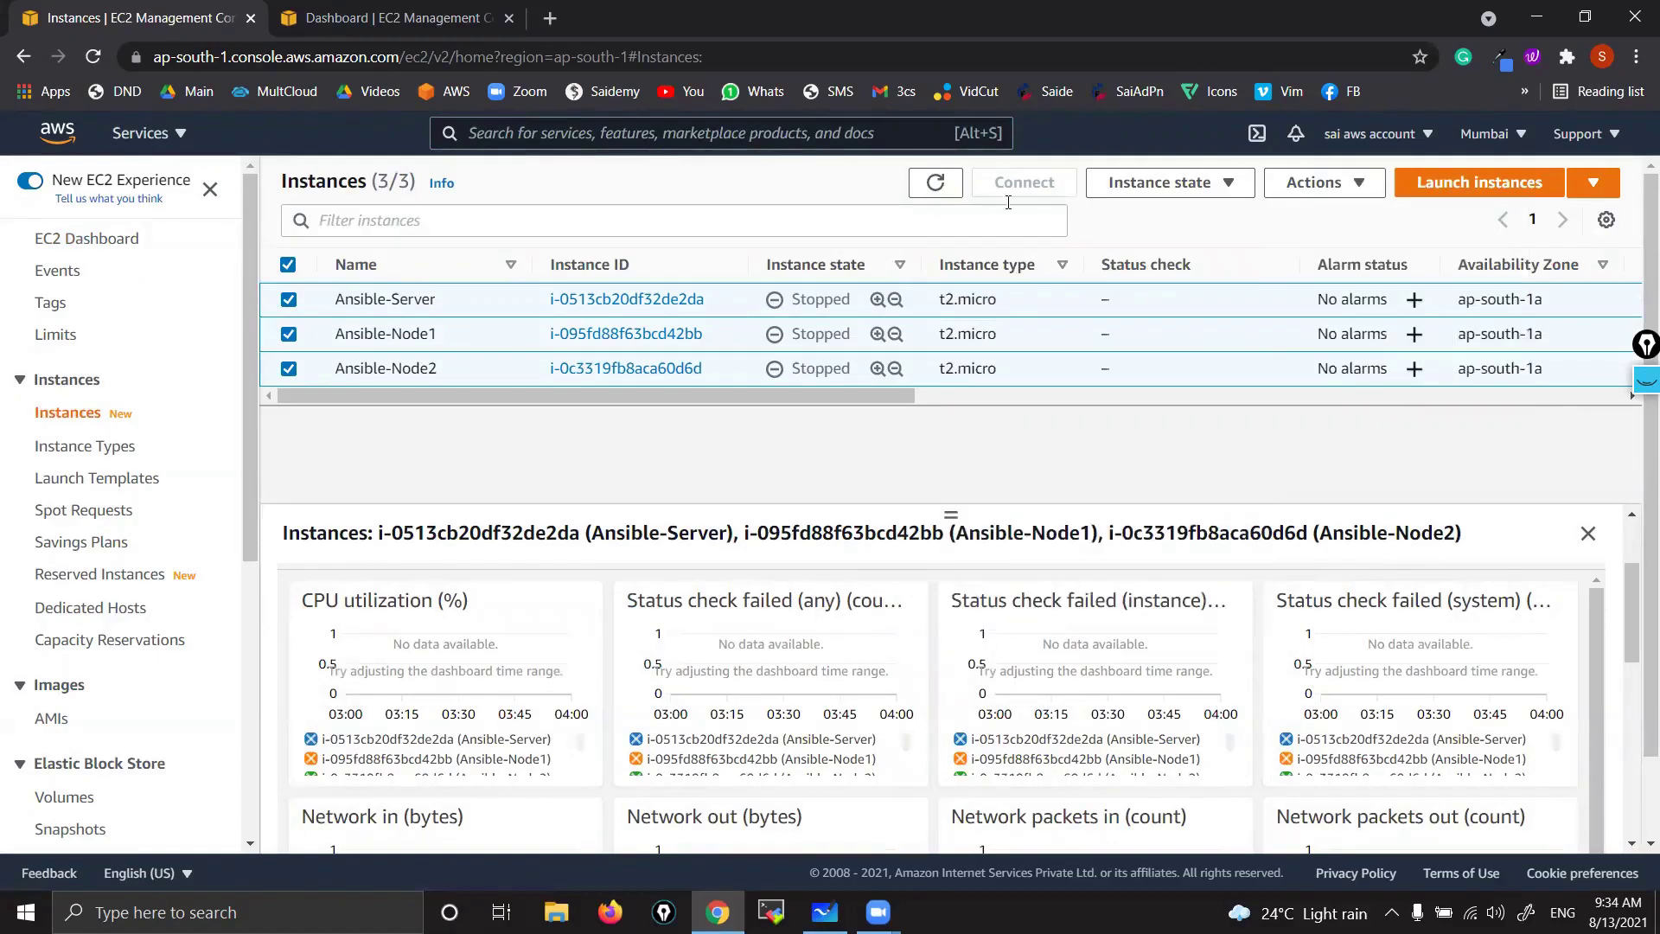
{"action": "left_click", "coordinate": [1358, 185]}
{"action": "mouse_move", "coordinate": [1374, 315]}
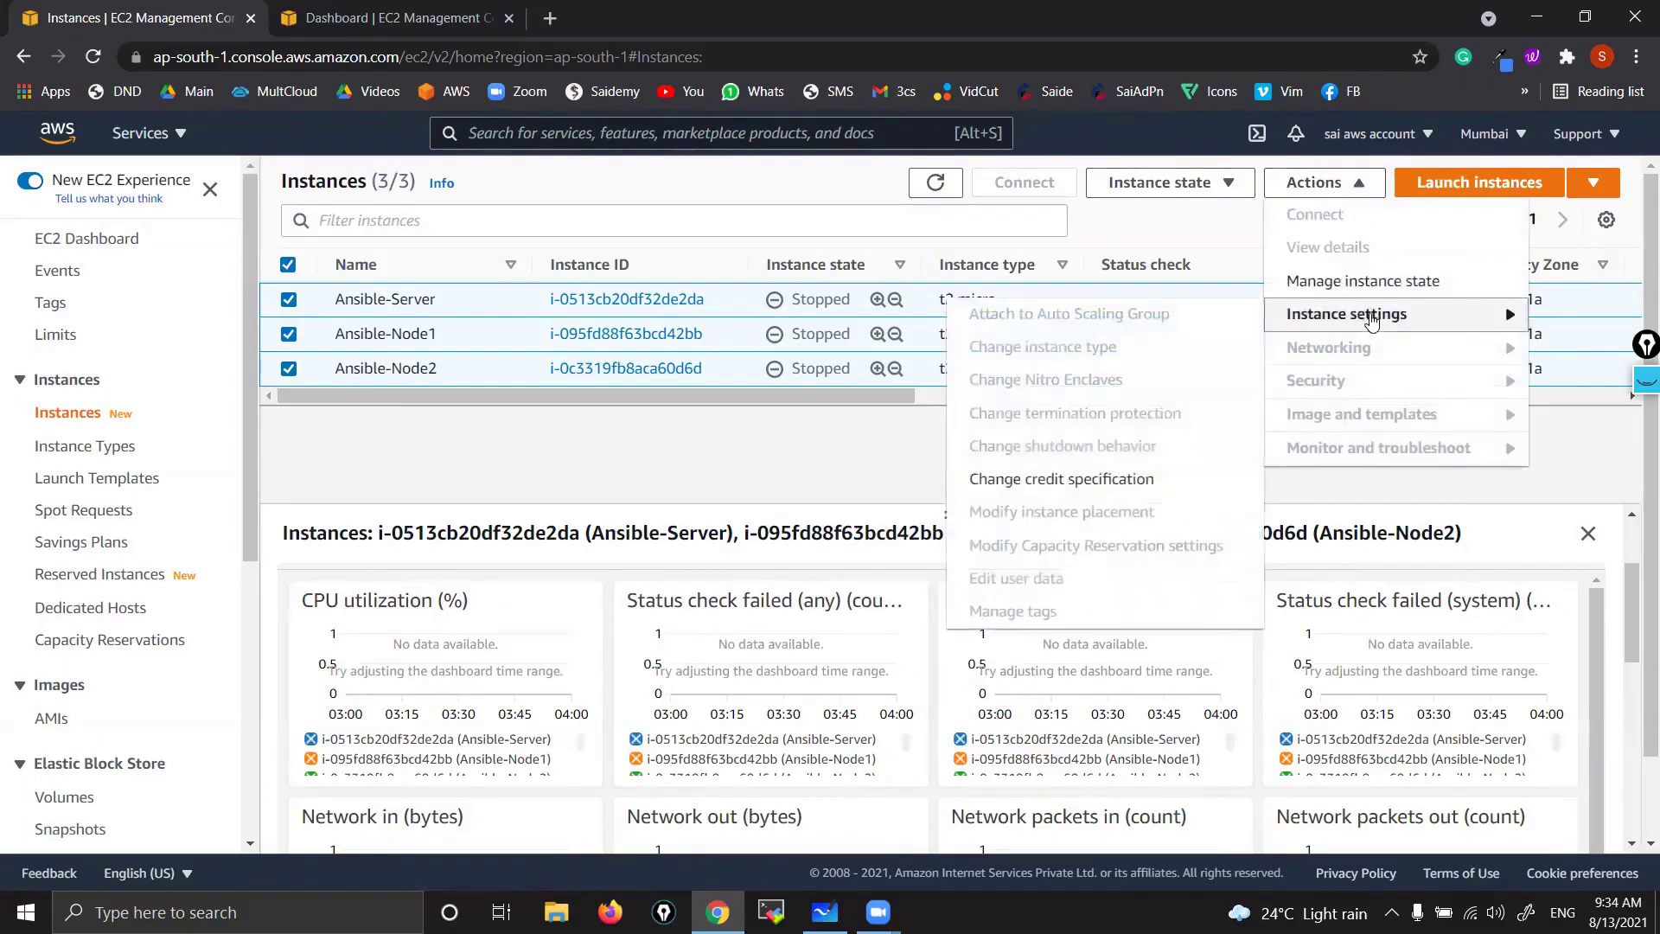
{"action": "left_click", "coordinate": [1038, 443]}
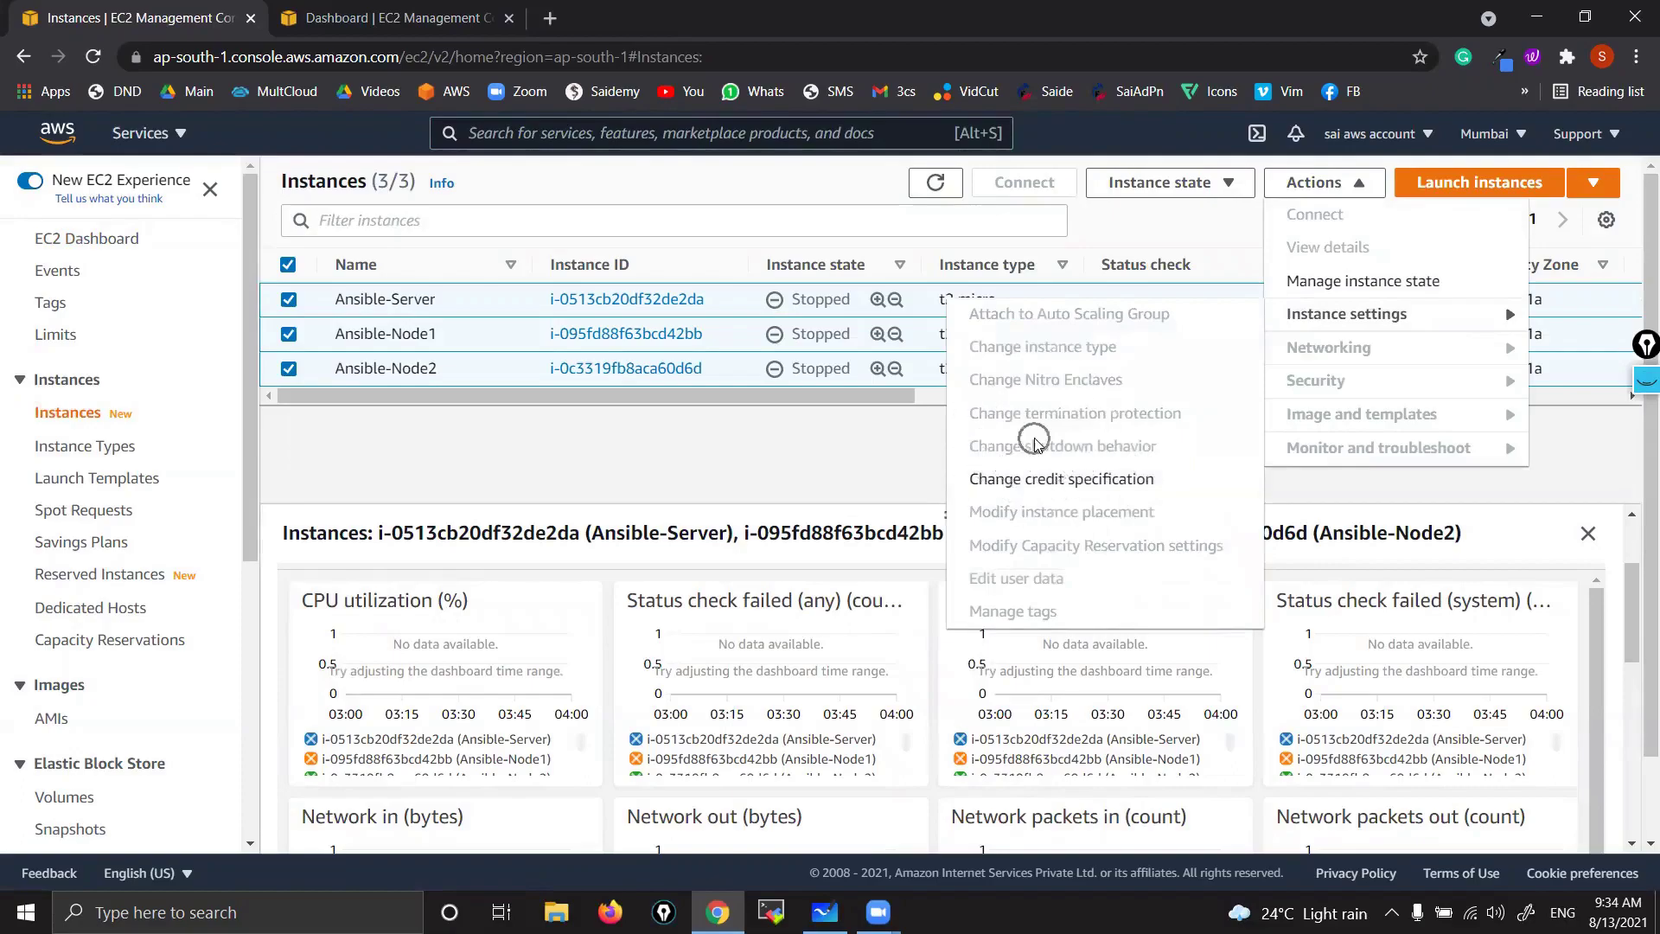
{"action": "left_click", "coordinate": [1077, 419]}
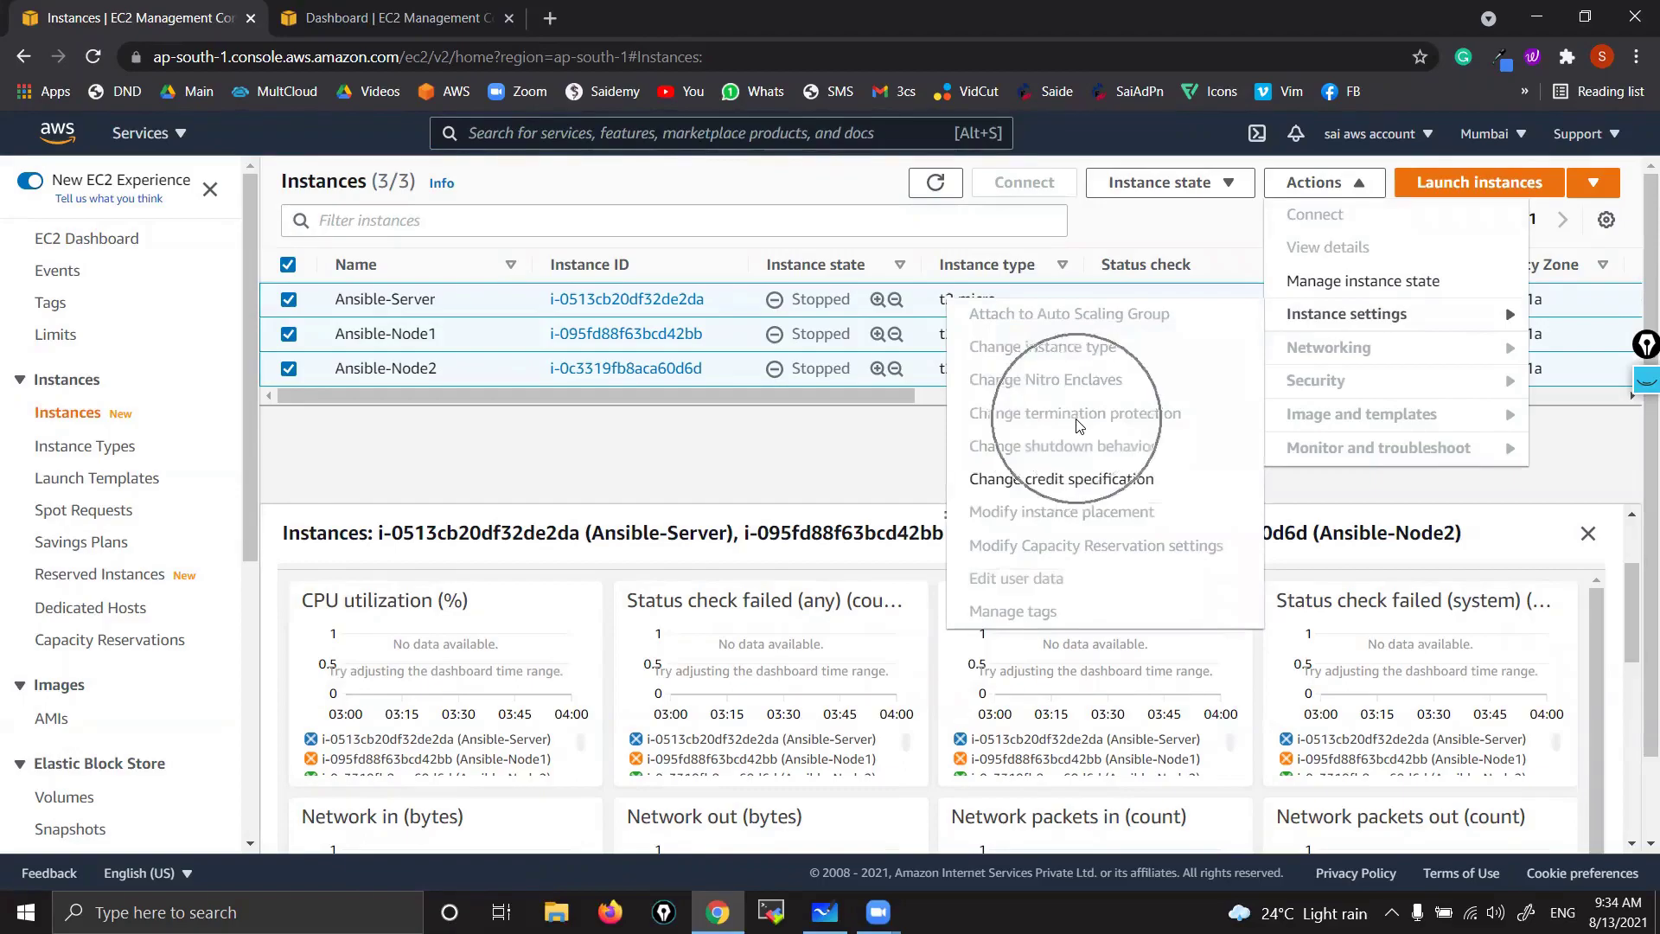
{"action": "left_click", "coordinate": [869, 456]}
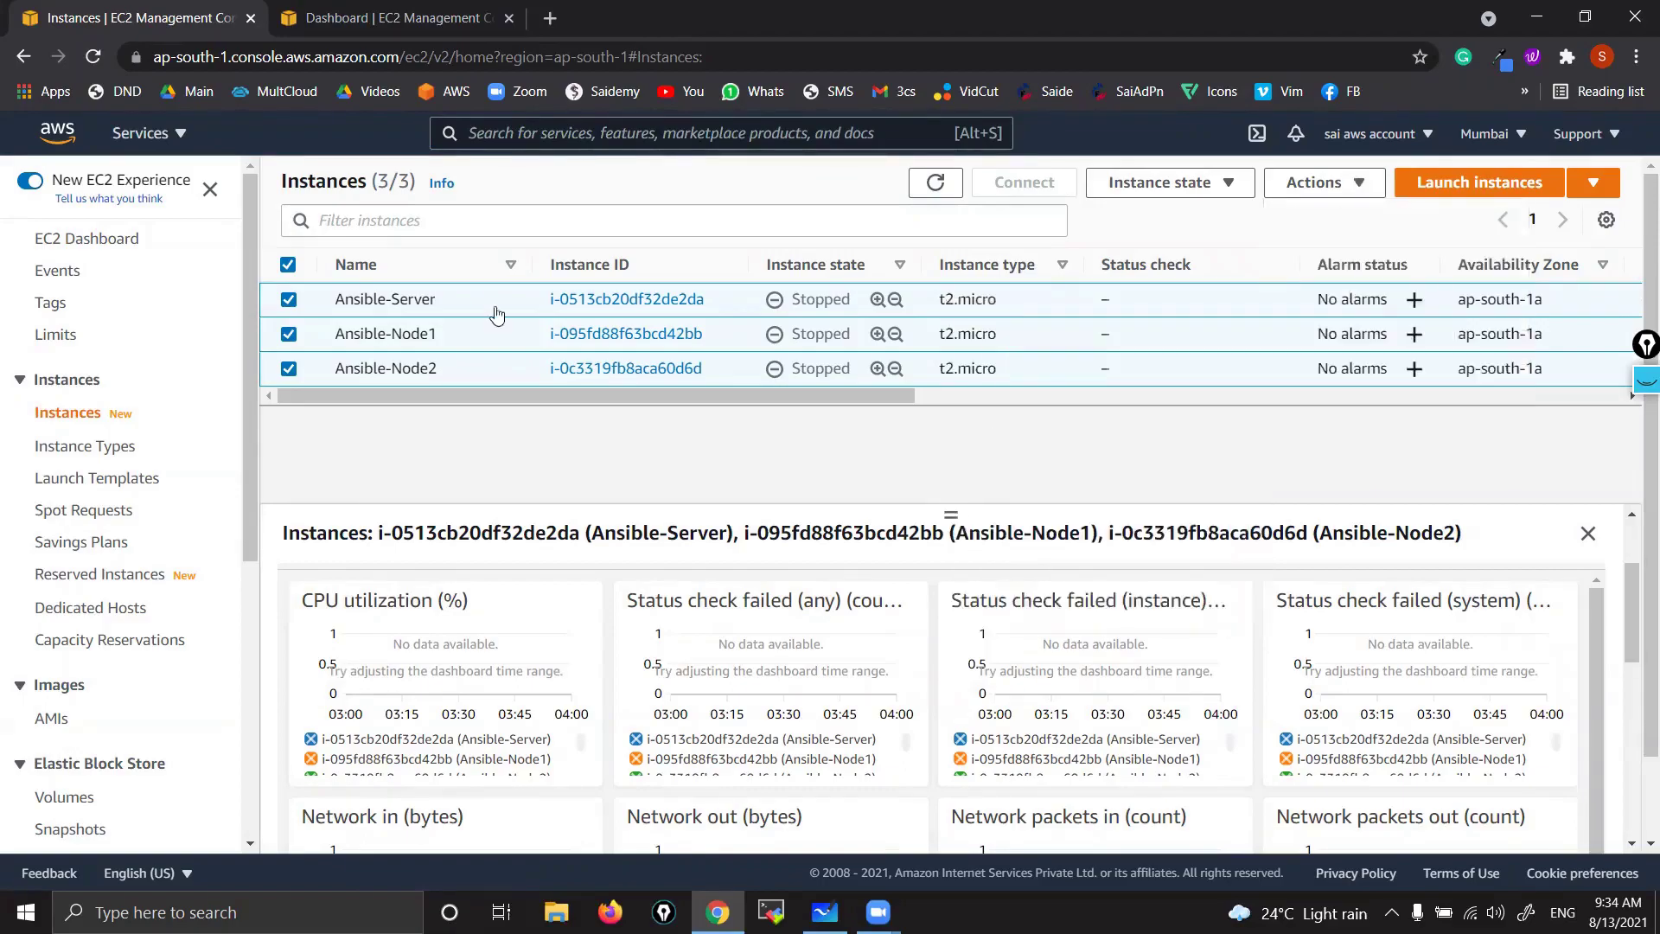
{"action": "left_click", "coordinate": [108, 241]}
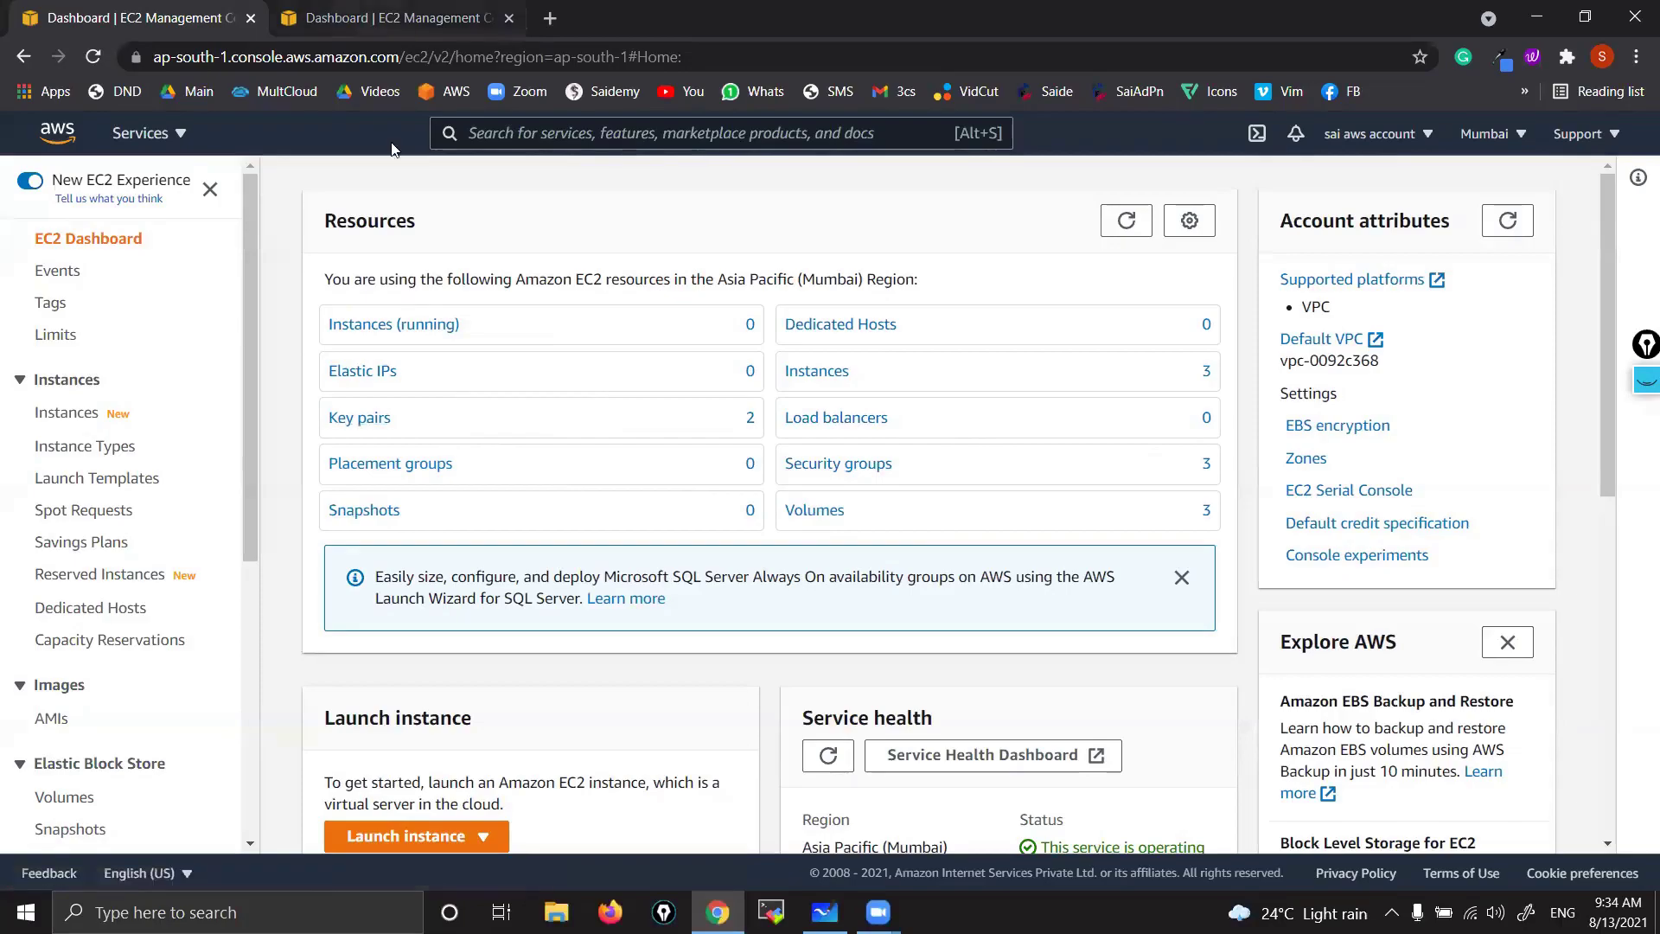
- Delete every security group in the Singapore region except the default one, confirming with "delete"
{"action": "key", "text": "ctrl+Tab"}
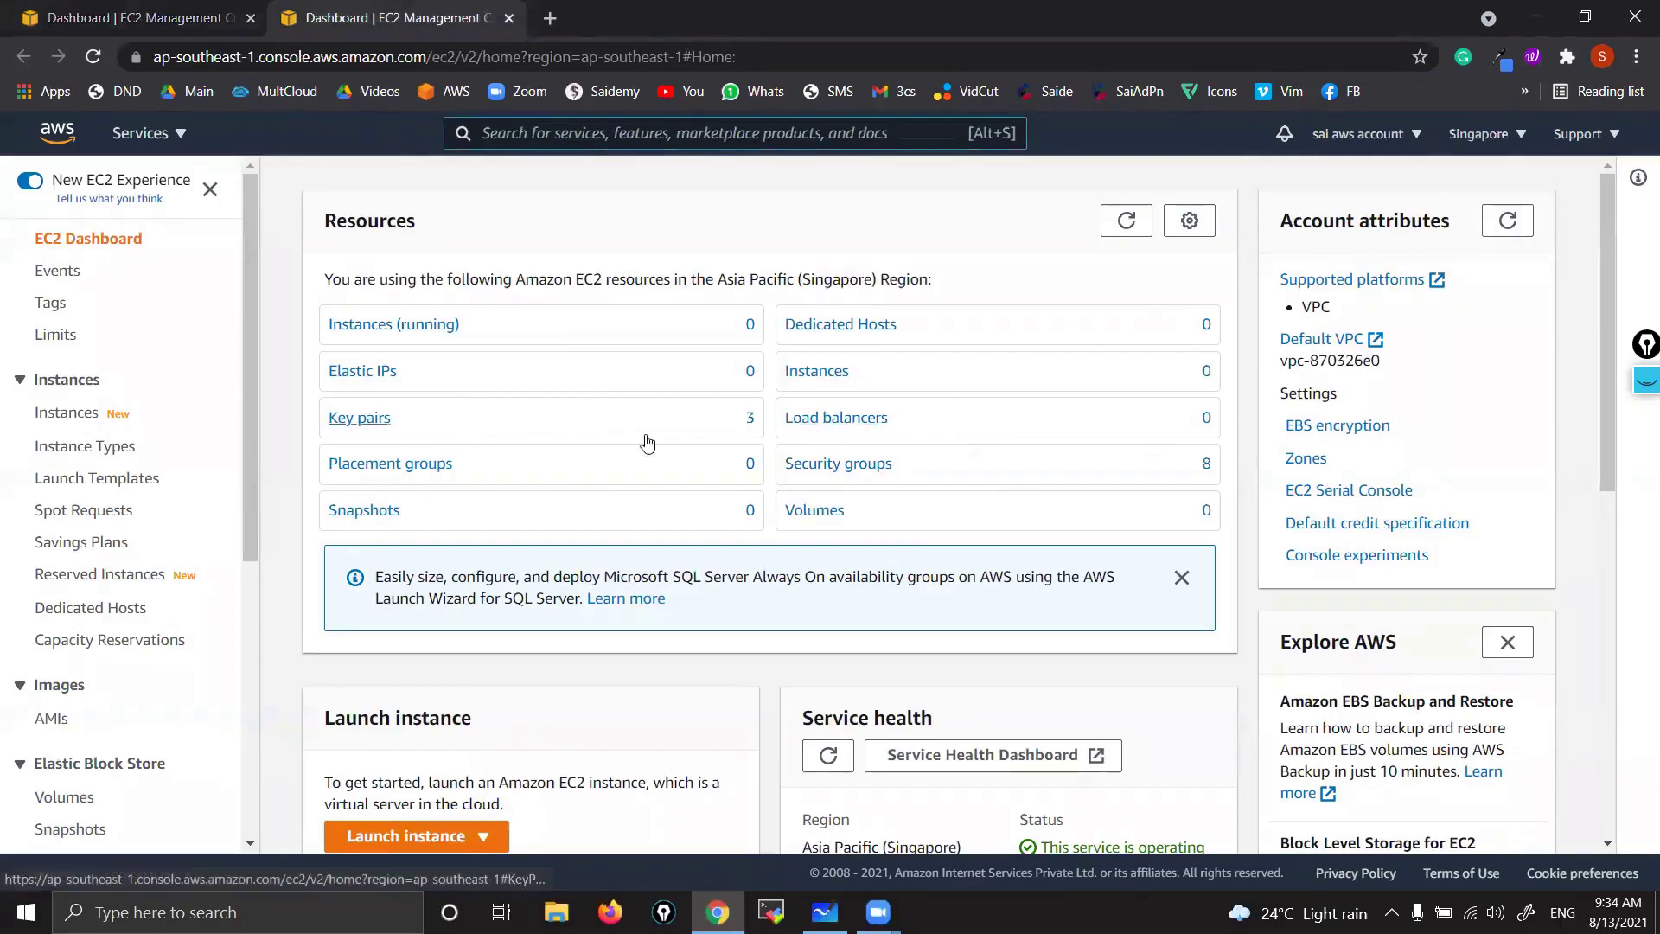
{"action": "left_click", "coordinate": [827, 465]}
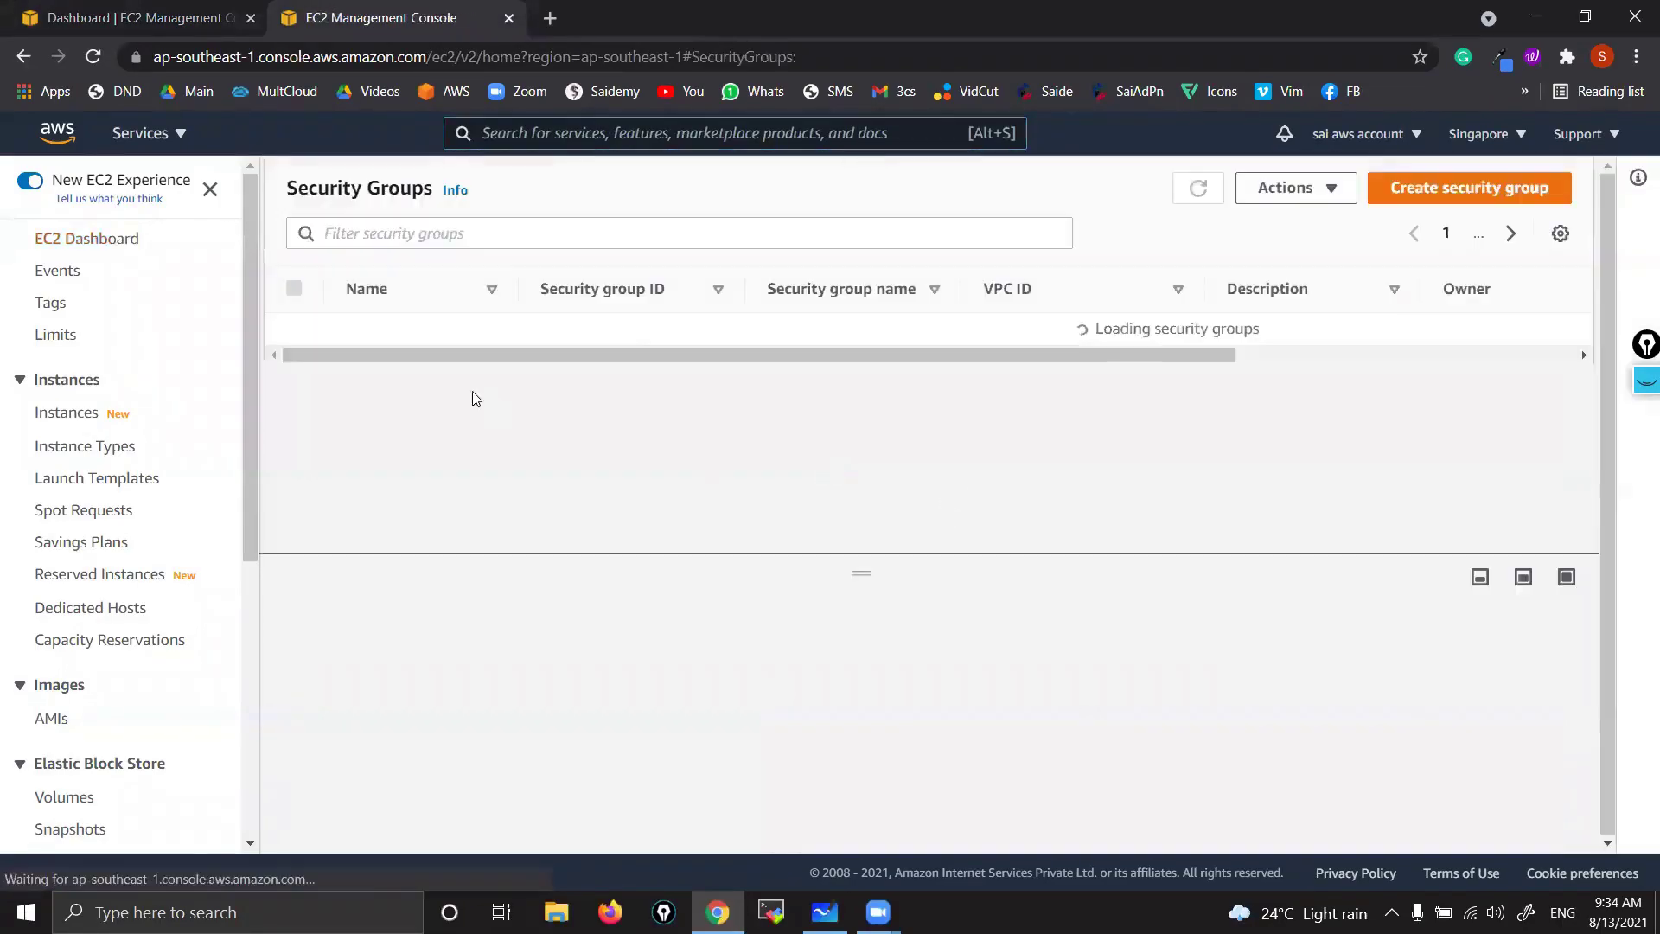
{"action": "left_click", "coordinate": [293, 289]}
{"action": "scroll", "coordinate": [710, 357], "scroll_direction": "down", "scroll_amount": 1}
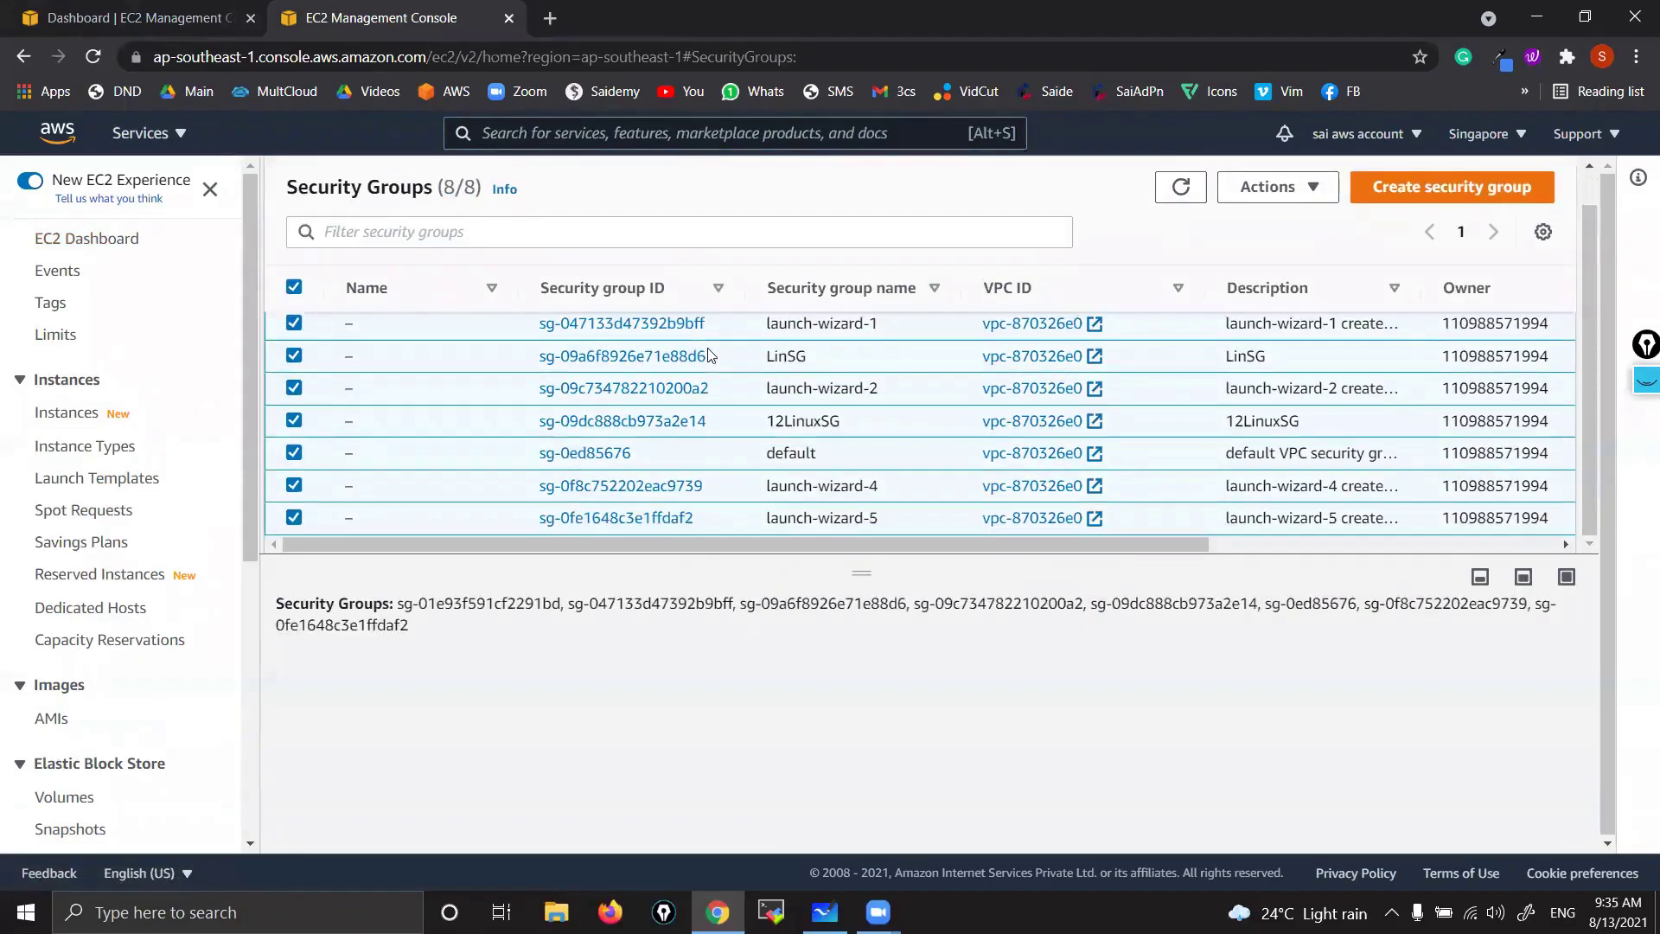
{"action": "left_click", "coordinate": [294, 453]}
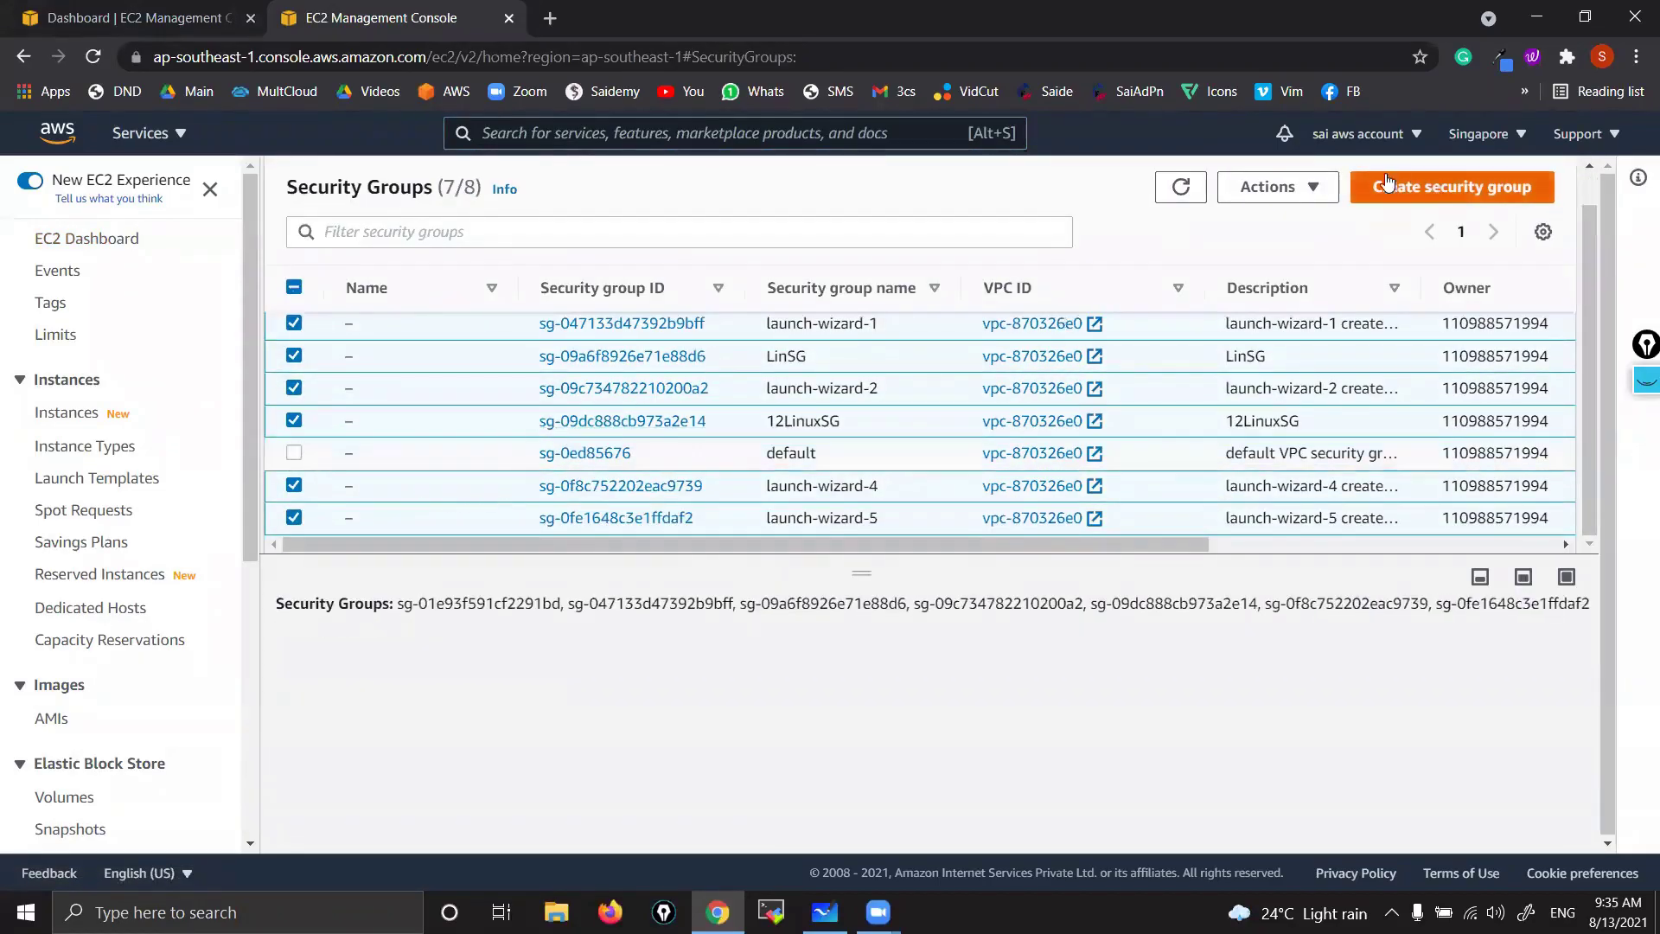
{"action": "left_click", "coordinate": [1313, 186]}
{"action": "left_click", "coordinate": [1316, 423]}
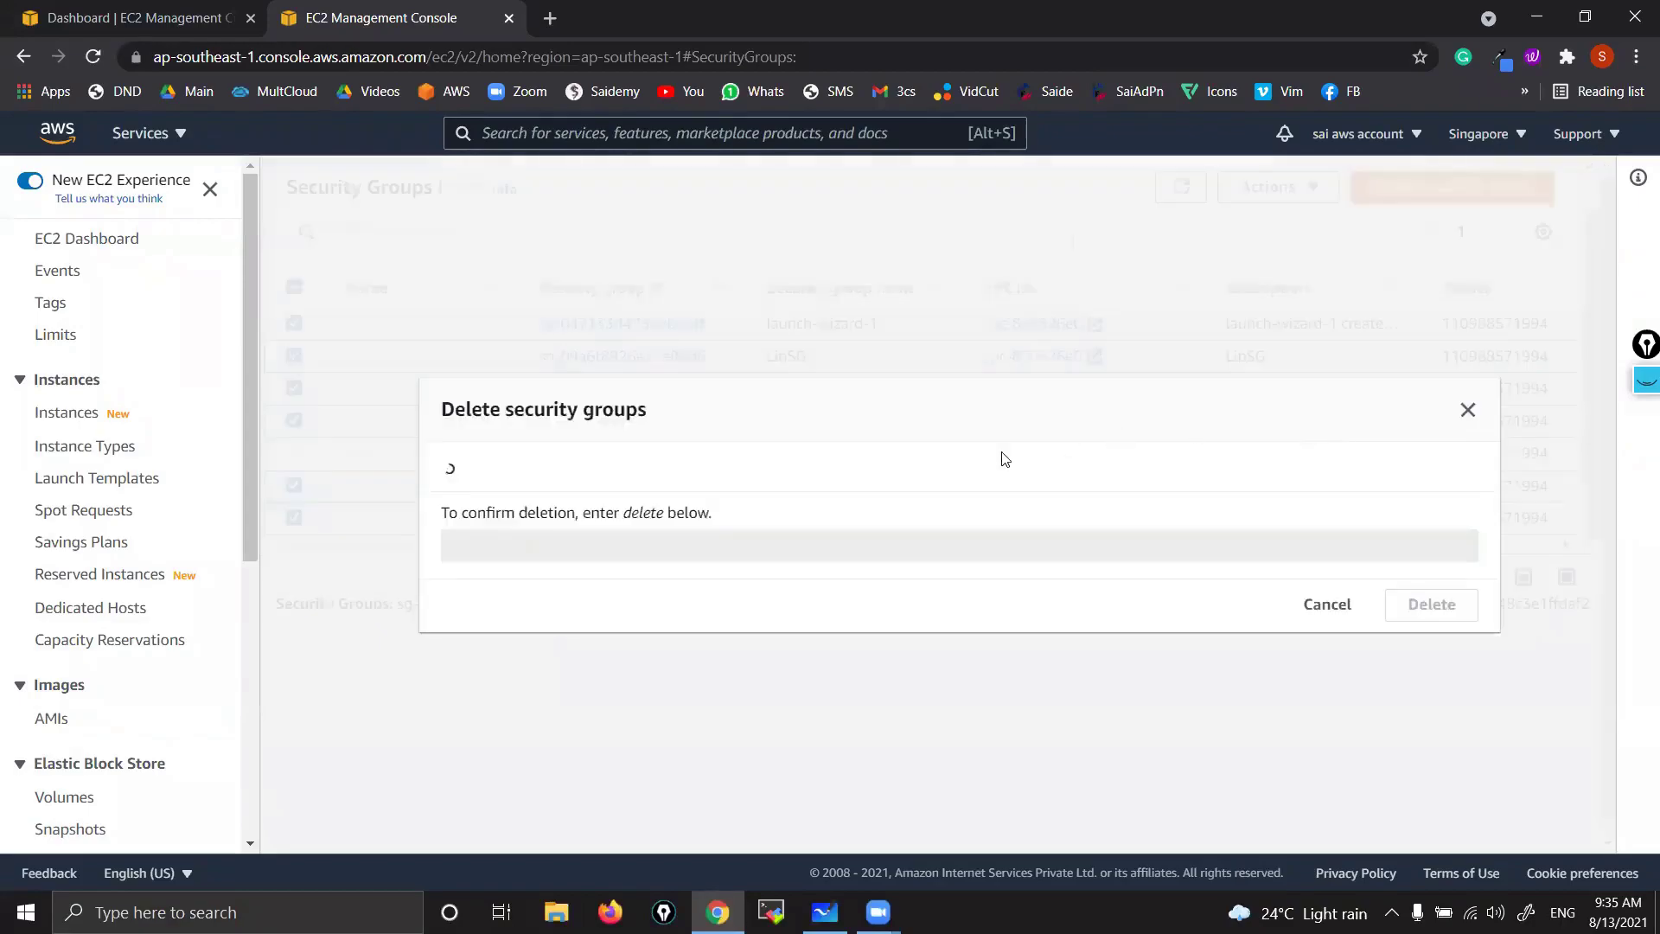
{"action": "type", "text": "dele"}
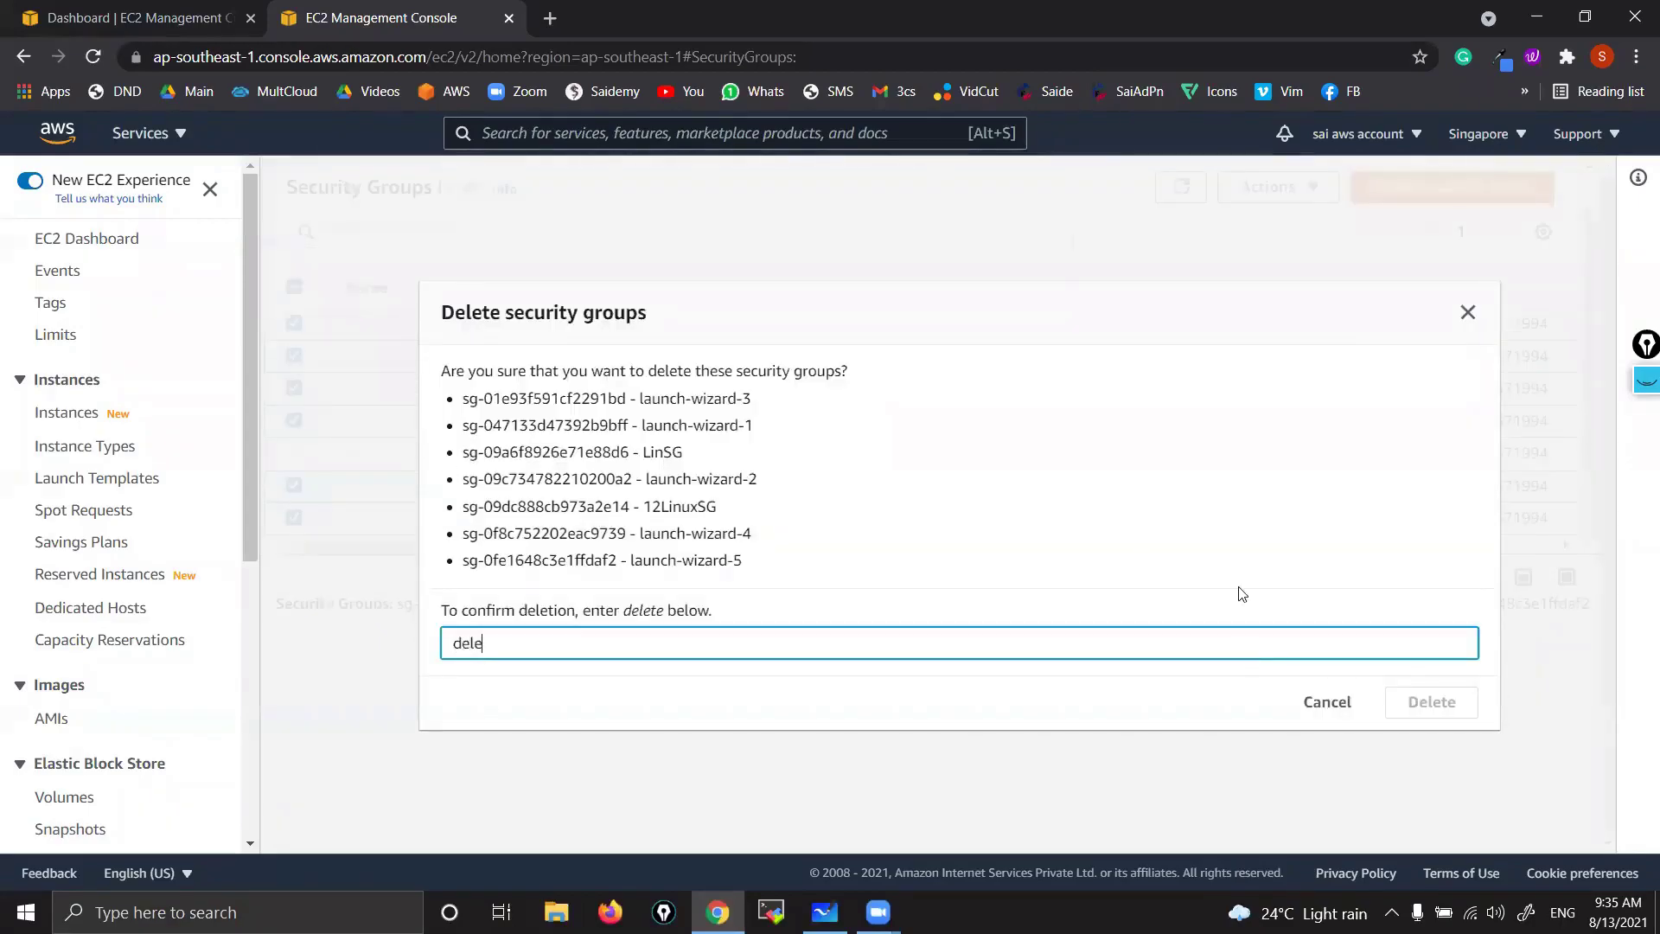
{"action": "type", "text": "te"}
{"action": "left_click", "coordinate": [1408, 713]}
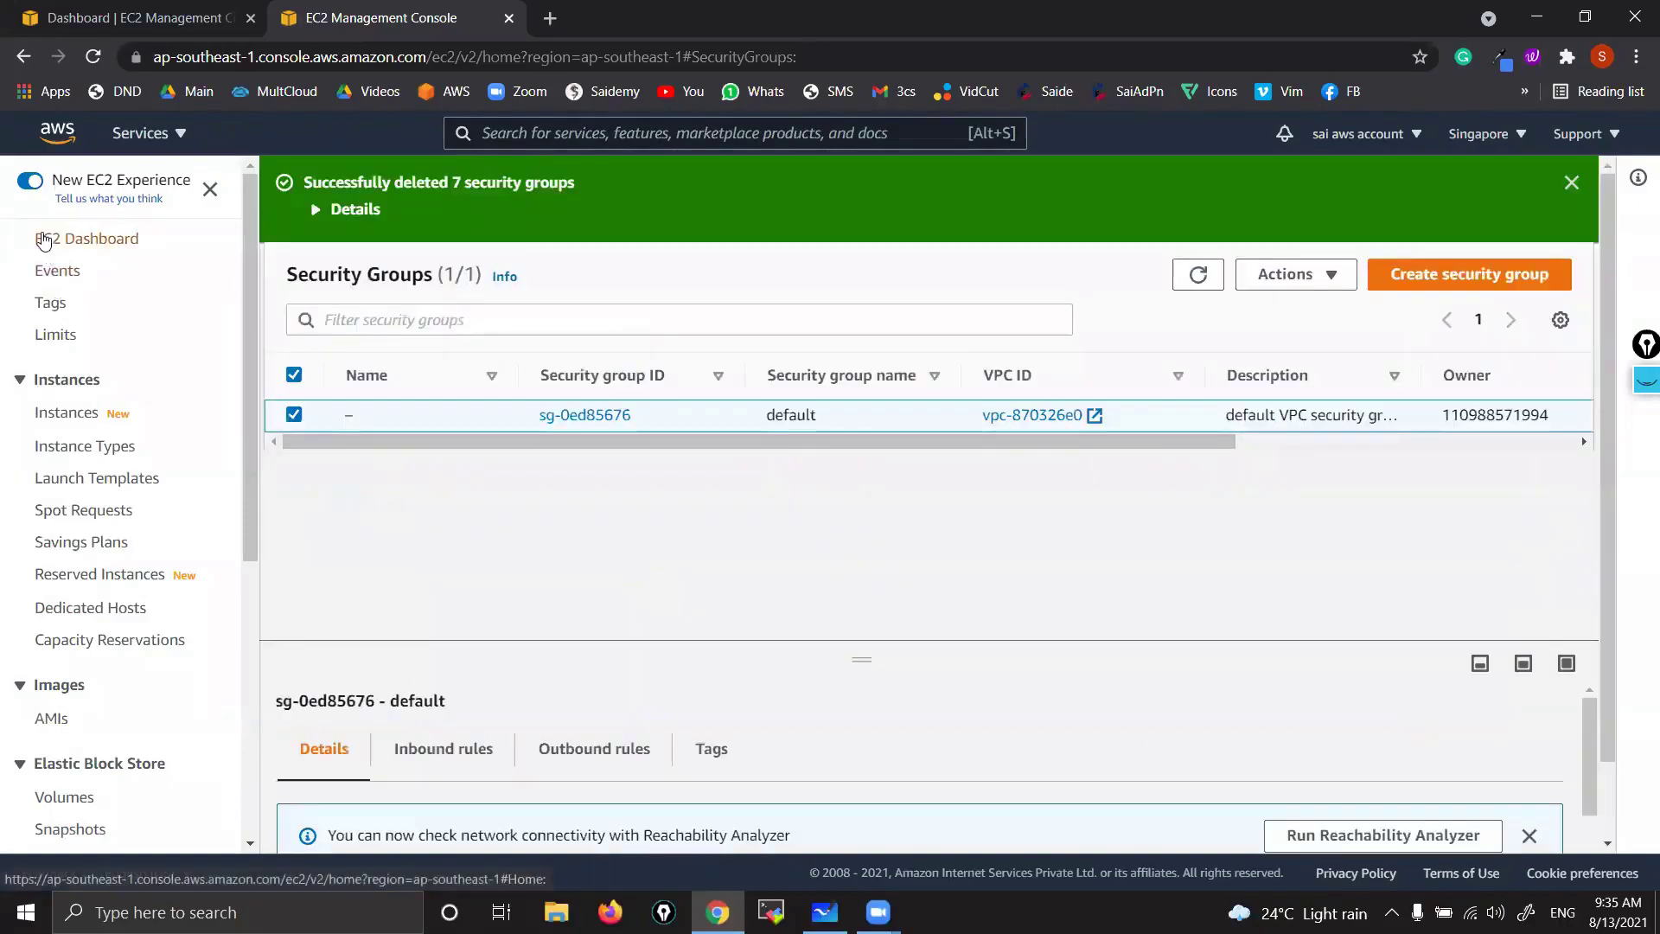
- Refresh the resources on the Singapore EC2 Dashboard and compare the Singapore and Mumbai dashboards
{"action": "left_click", "coordinate": [43, 241]}
{"action": "left_click", "coordinate": [1127, 221]}
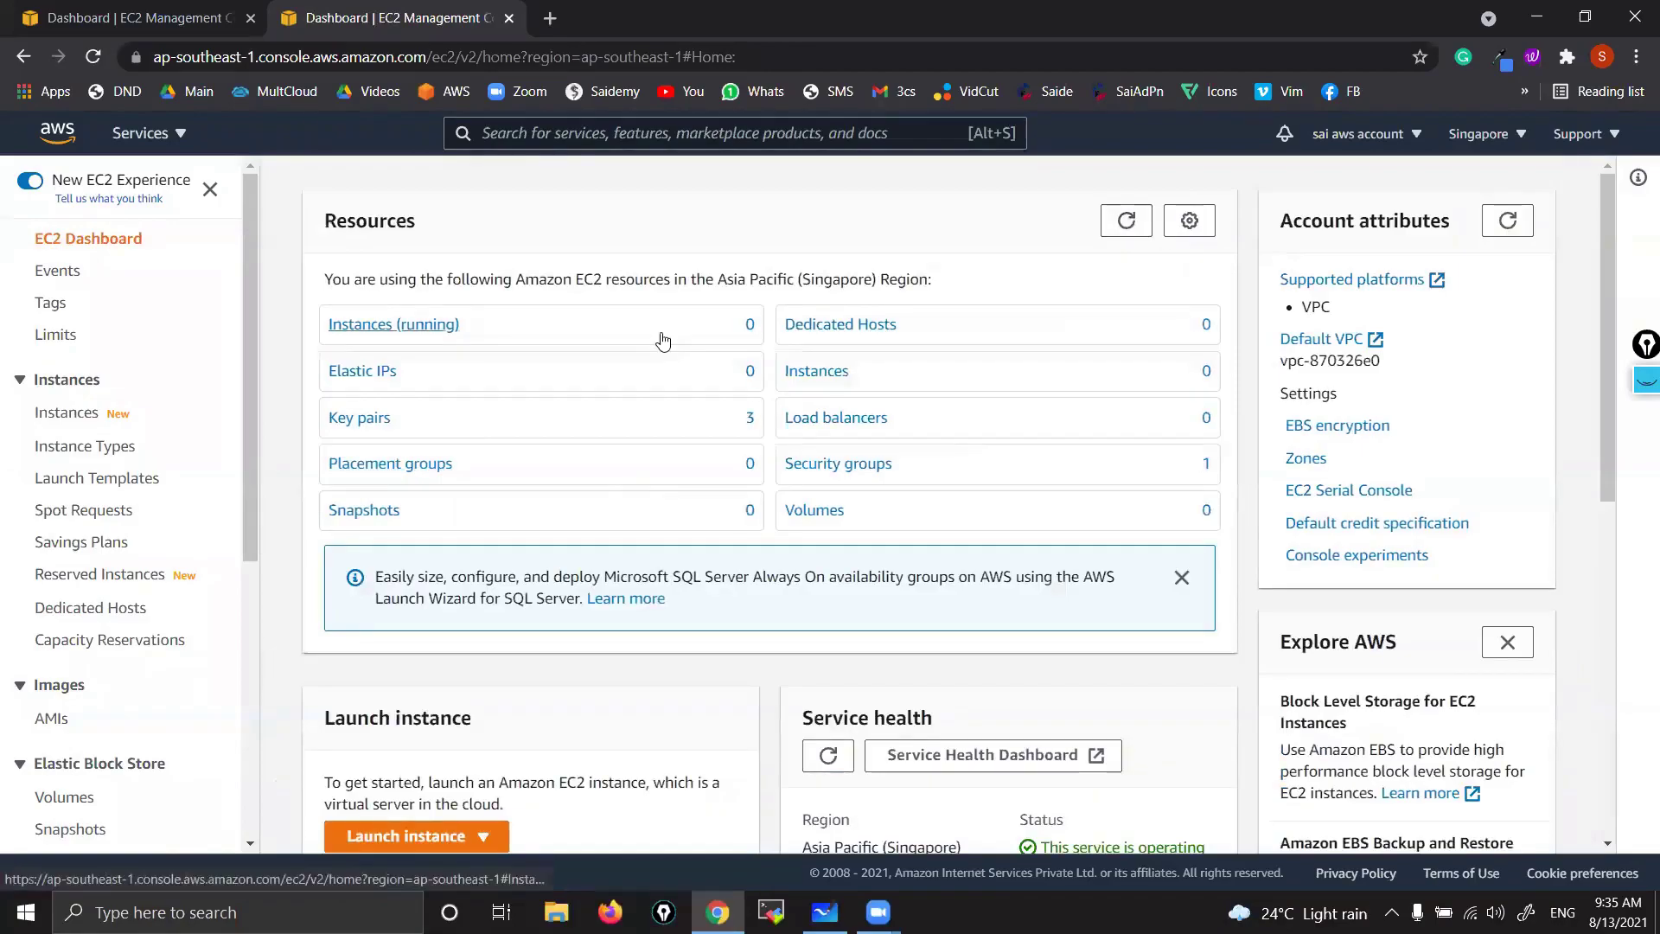
{"action": "left_click", "coordinate": [208, 7]}
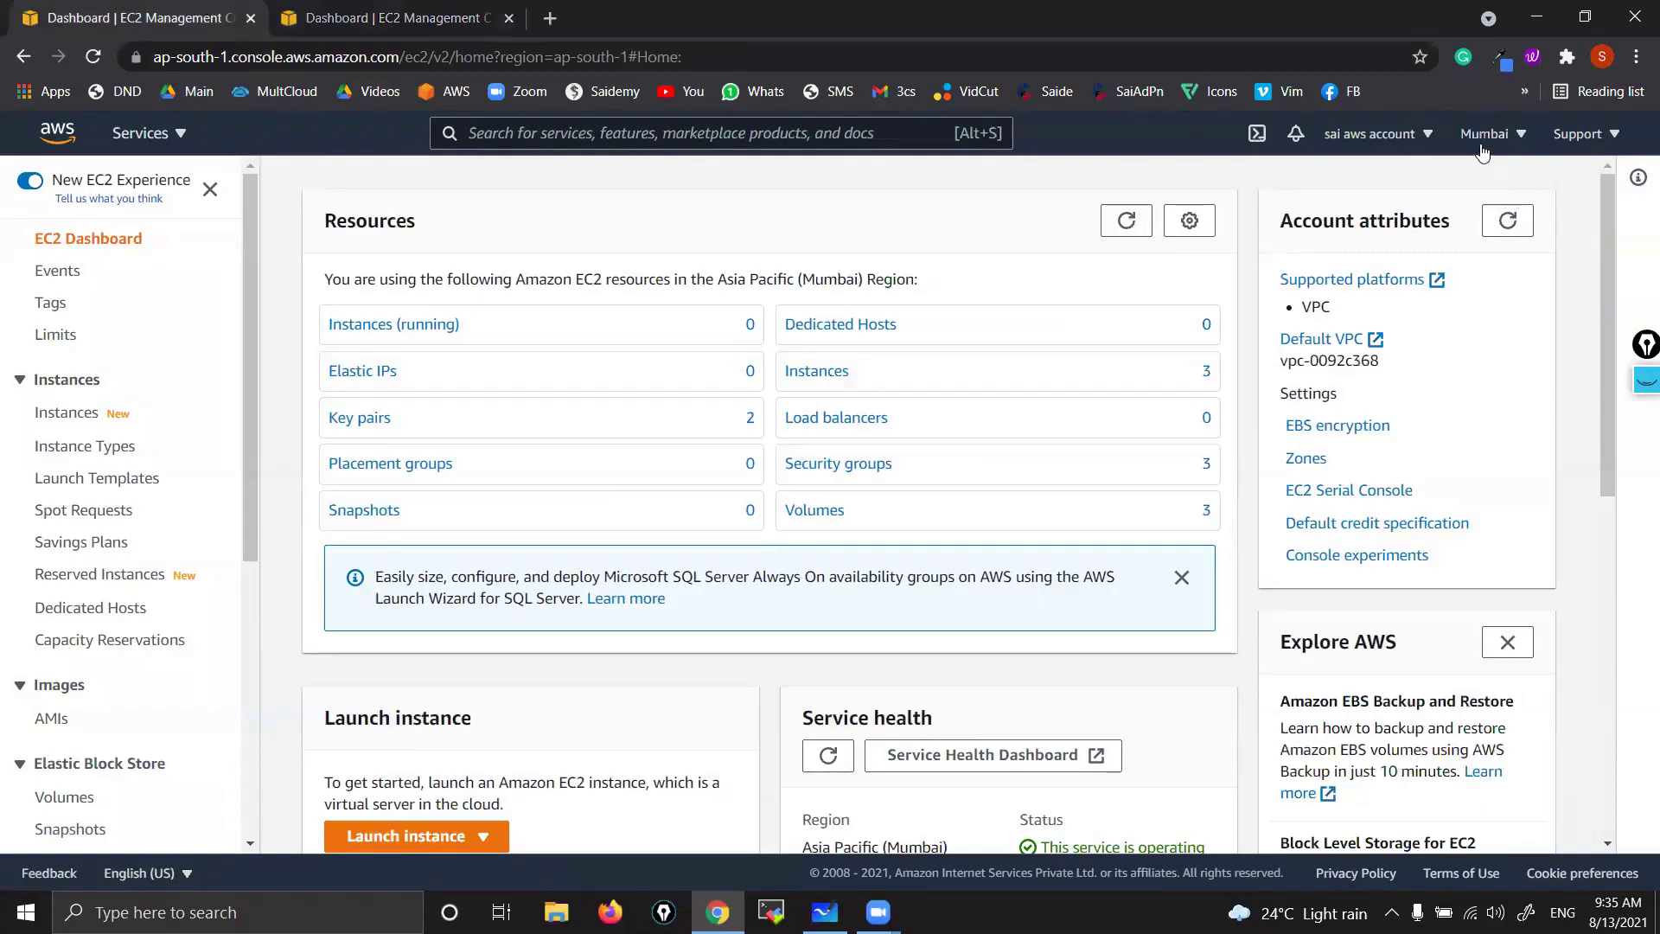
{"action": "left_click", "coordinate": [311, 8]}
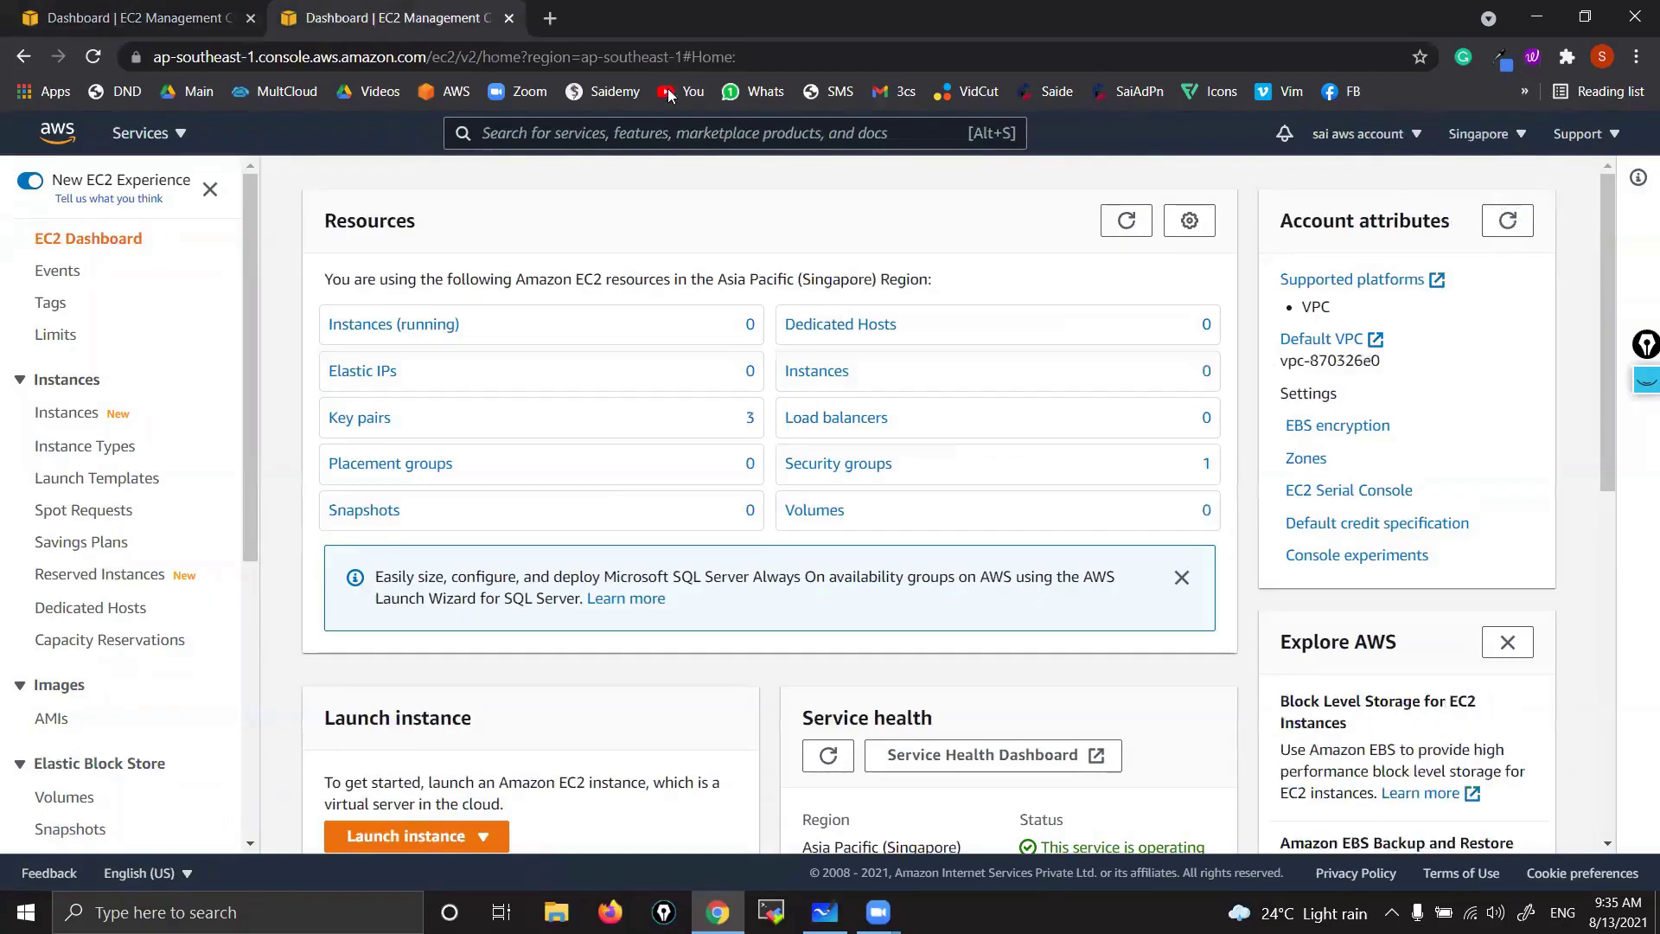
{"action": "left_click", "coordinate": [165, 12]}
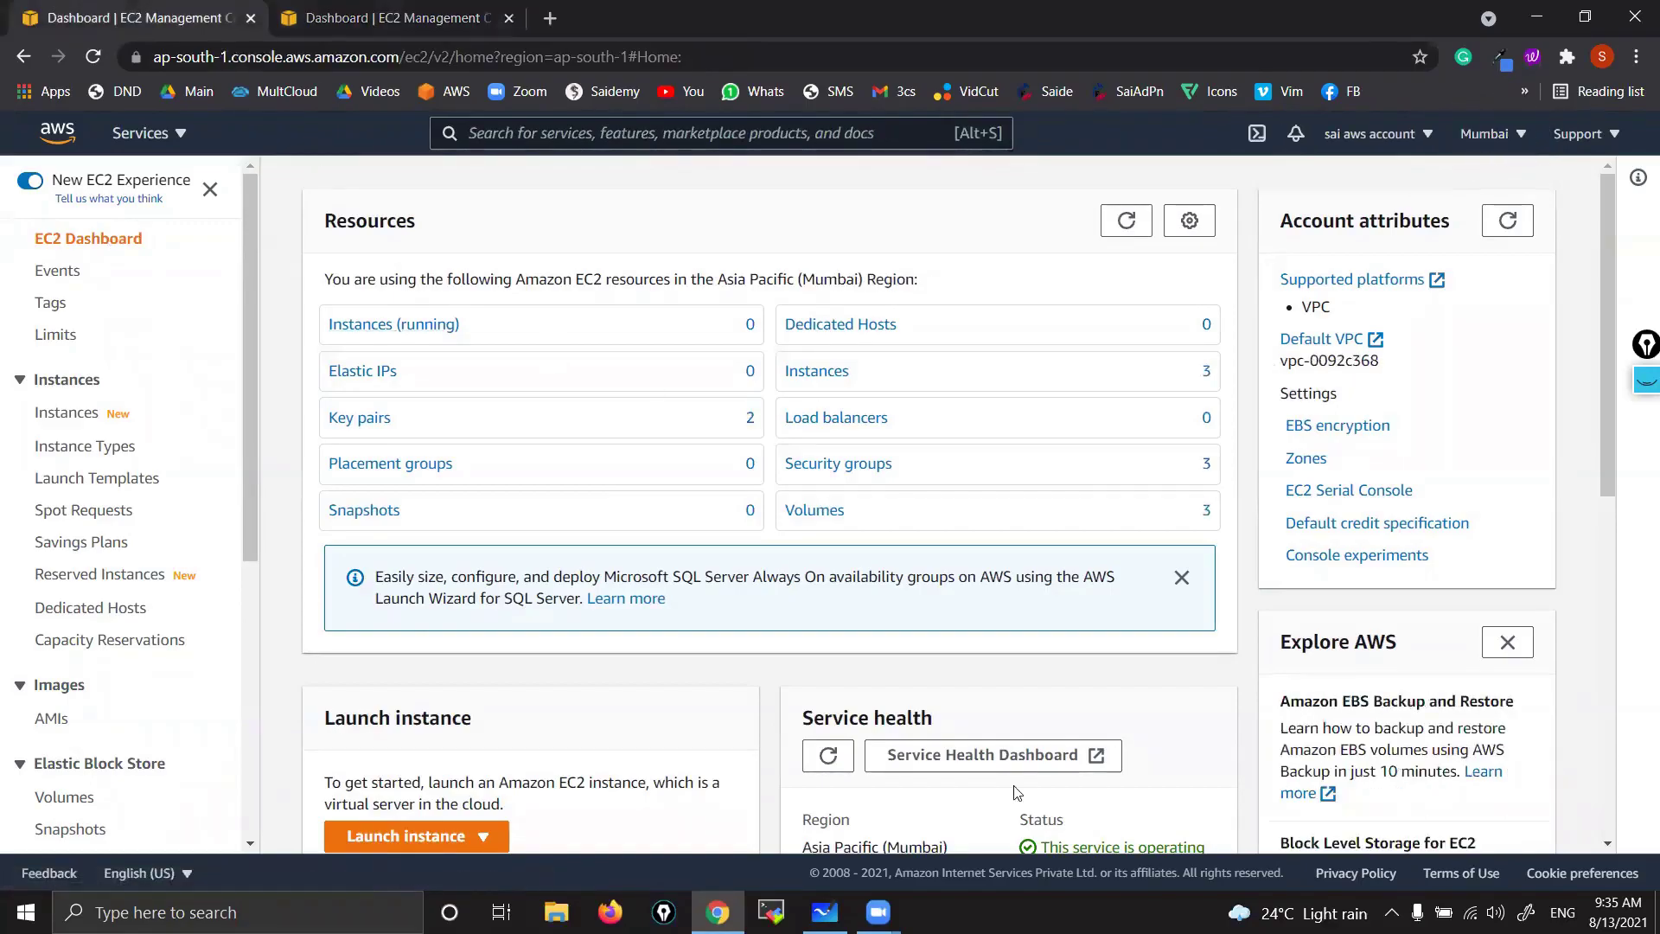
- Switch to Microsoft Whiteboard to review the EC2 instance in the AMI copy diagram, and return to the Mumbai EC2 Dashboard
{"action": "left_click", "coordinate": [825, 912]}
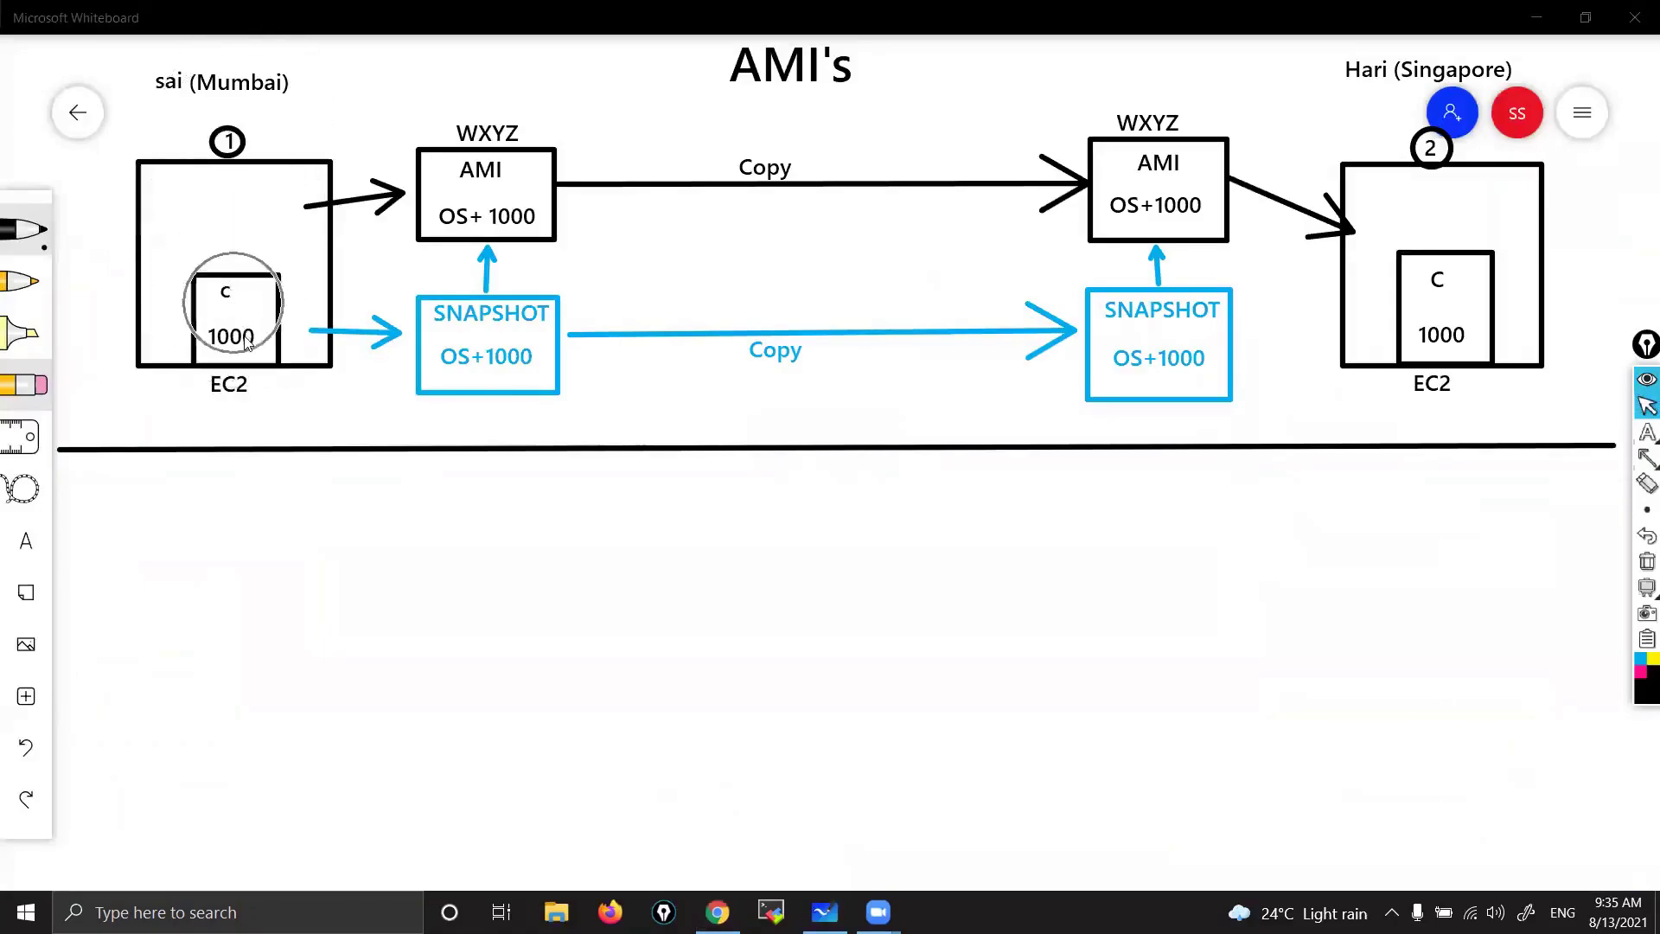
{"action": "left_click", "coordinate": [1641, 396]}
{"action": "left_click", "coordinate": [717, 912]}
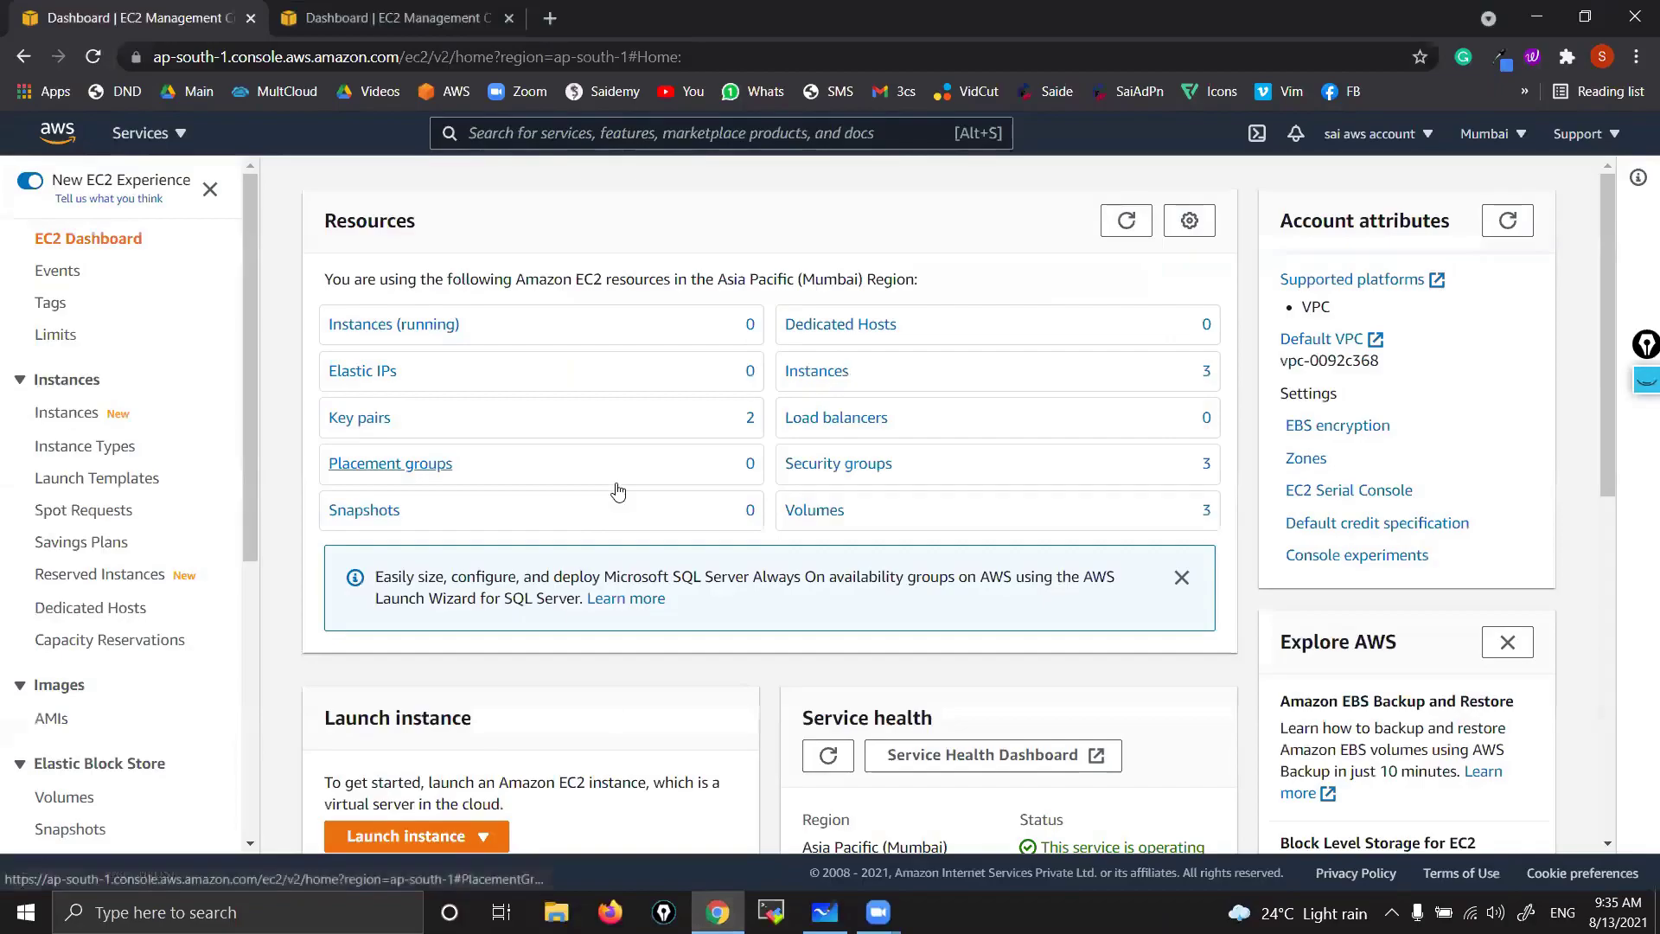
- Start launching a Mumbai instance from the Amazon Linux 2 AMI (64-bit x86) and accept the t2.micro instance type
{"action": "scroll", "coordinate": [617, 492], "scroll_direction": "down", "scroll_amount": 2}
{"action": "left_click", "coordinate": [466, 681]}
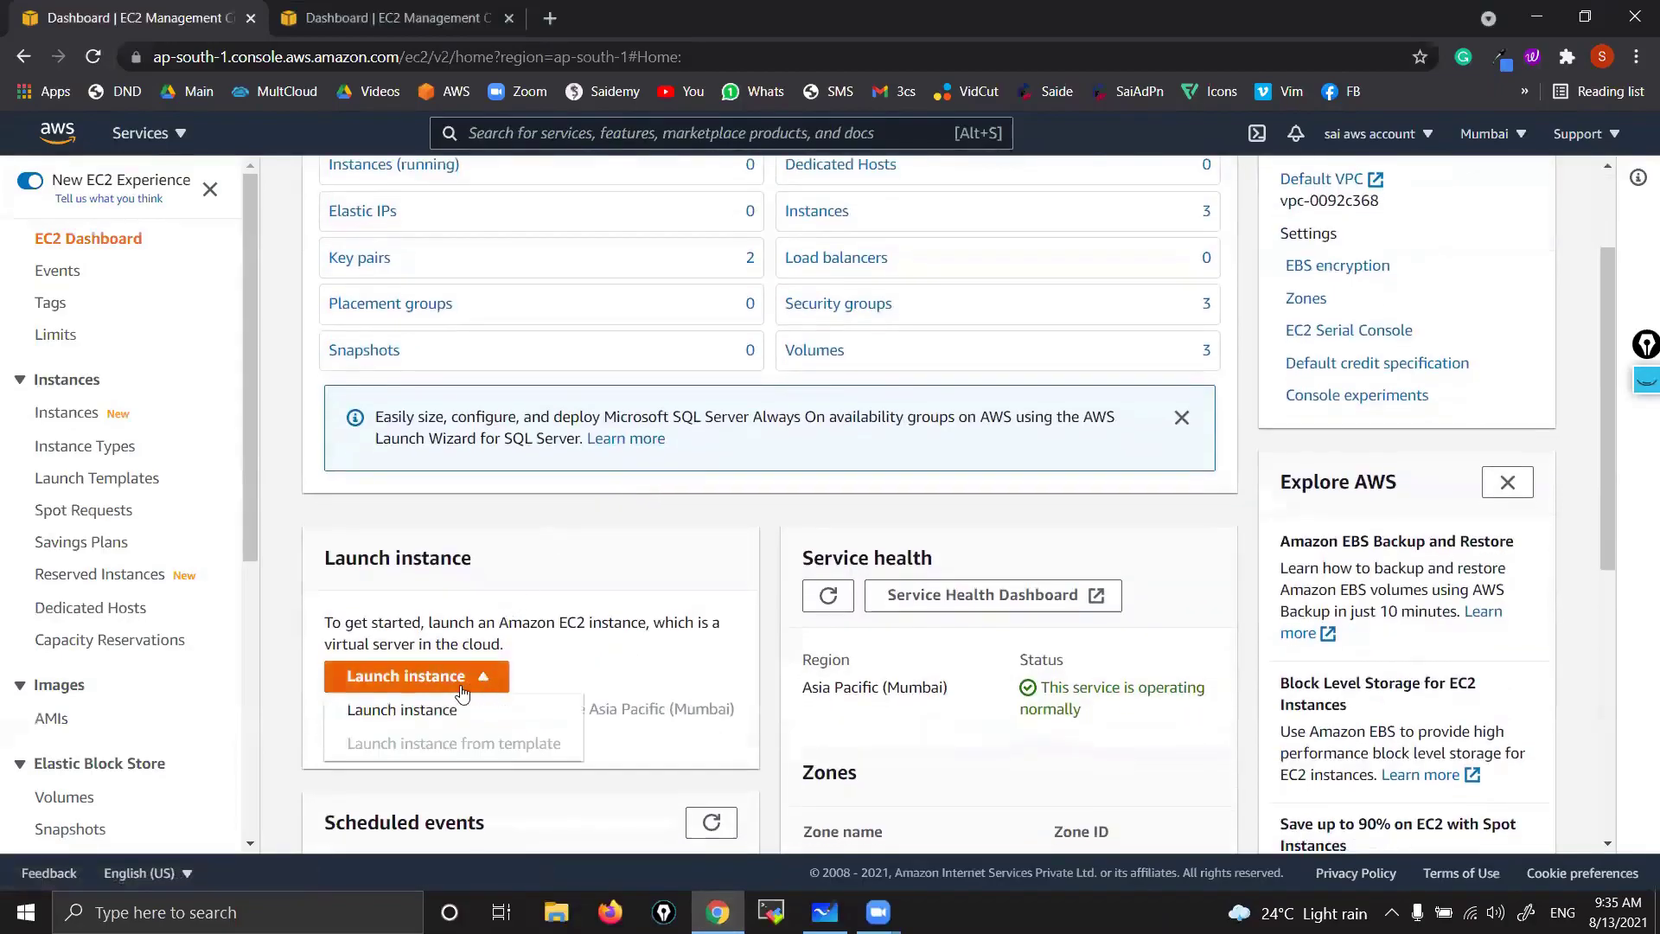
{"action": "left_click", "coordinate": [405, 710]}
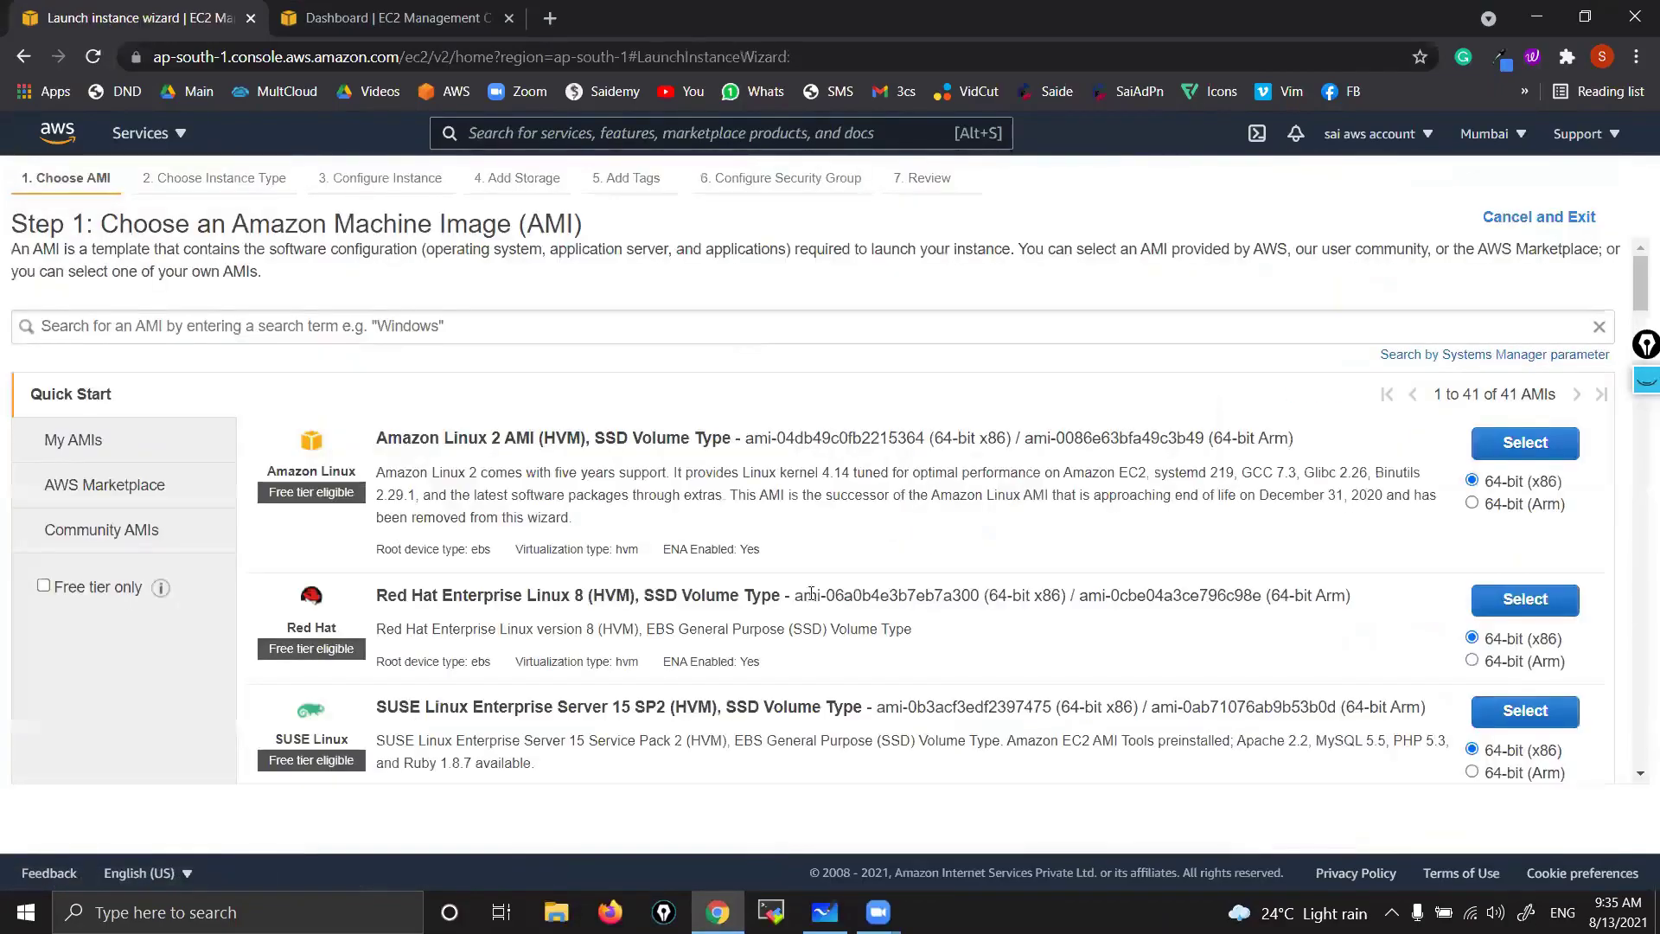
{"action": "left_click", "coordinate": [1548, 444]}
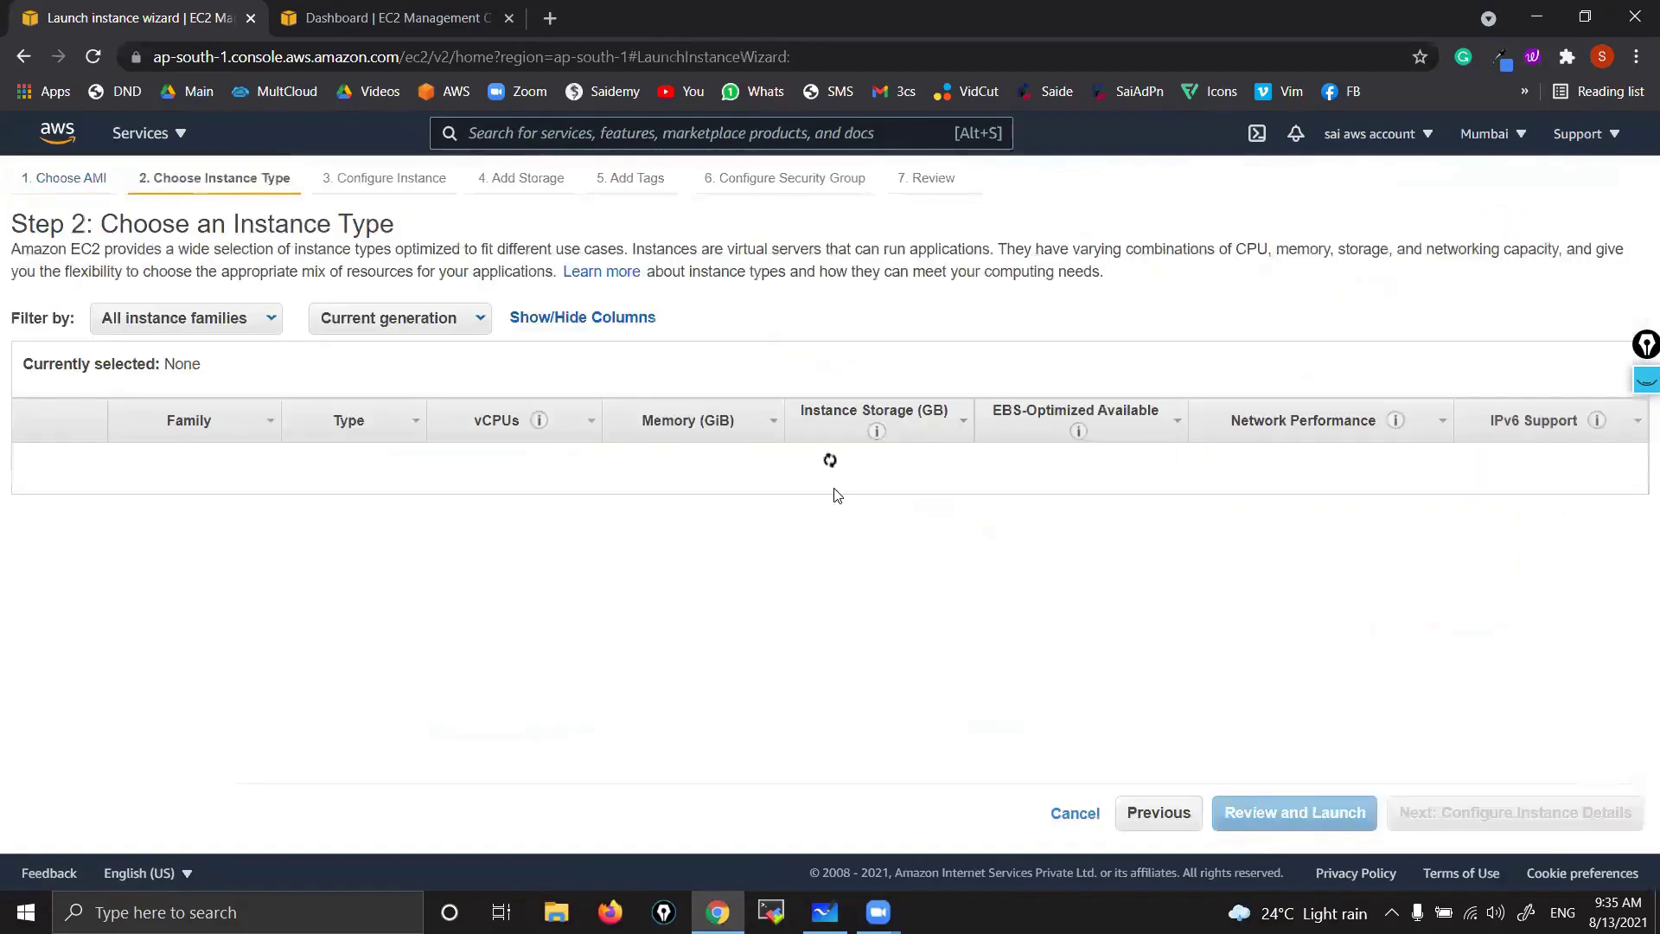
{"action": "left_click", "coordinate": [1412, 813]}
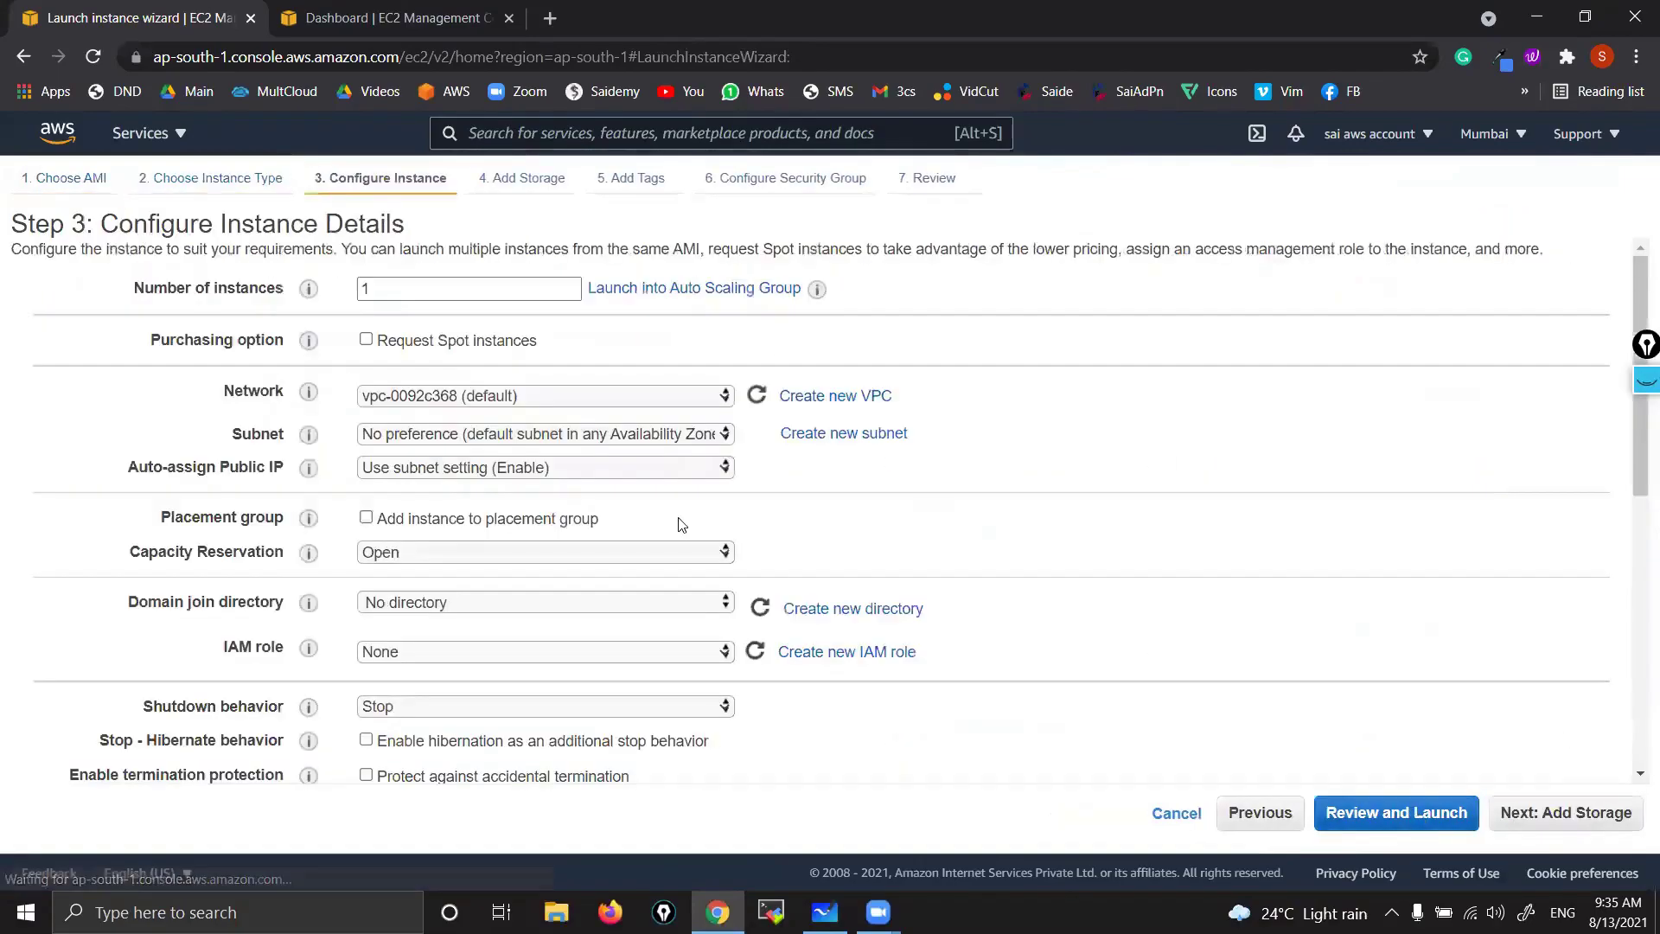
- Accept the default instance details and keep the 8 GiB General Purpose SSD root volume
{"action": "left_click", "coordinate": [1557, 823]}
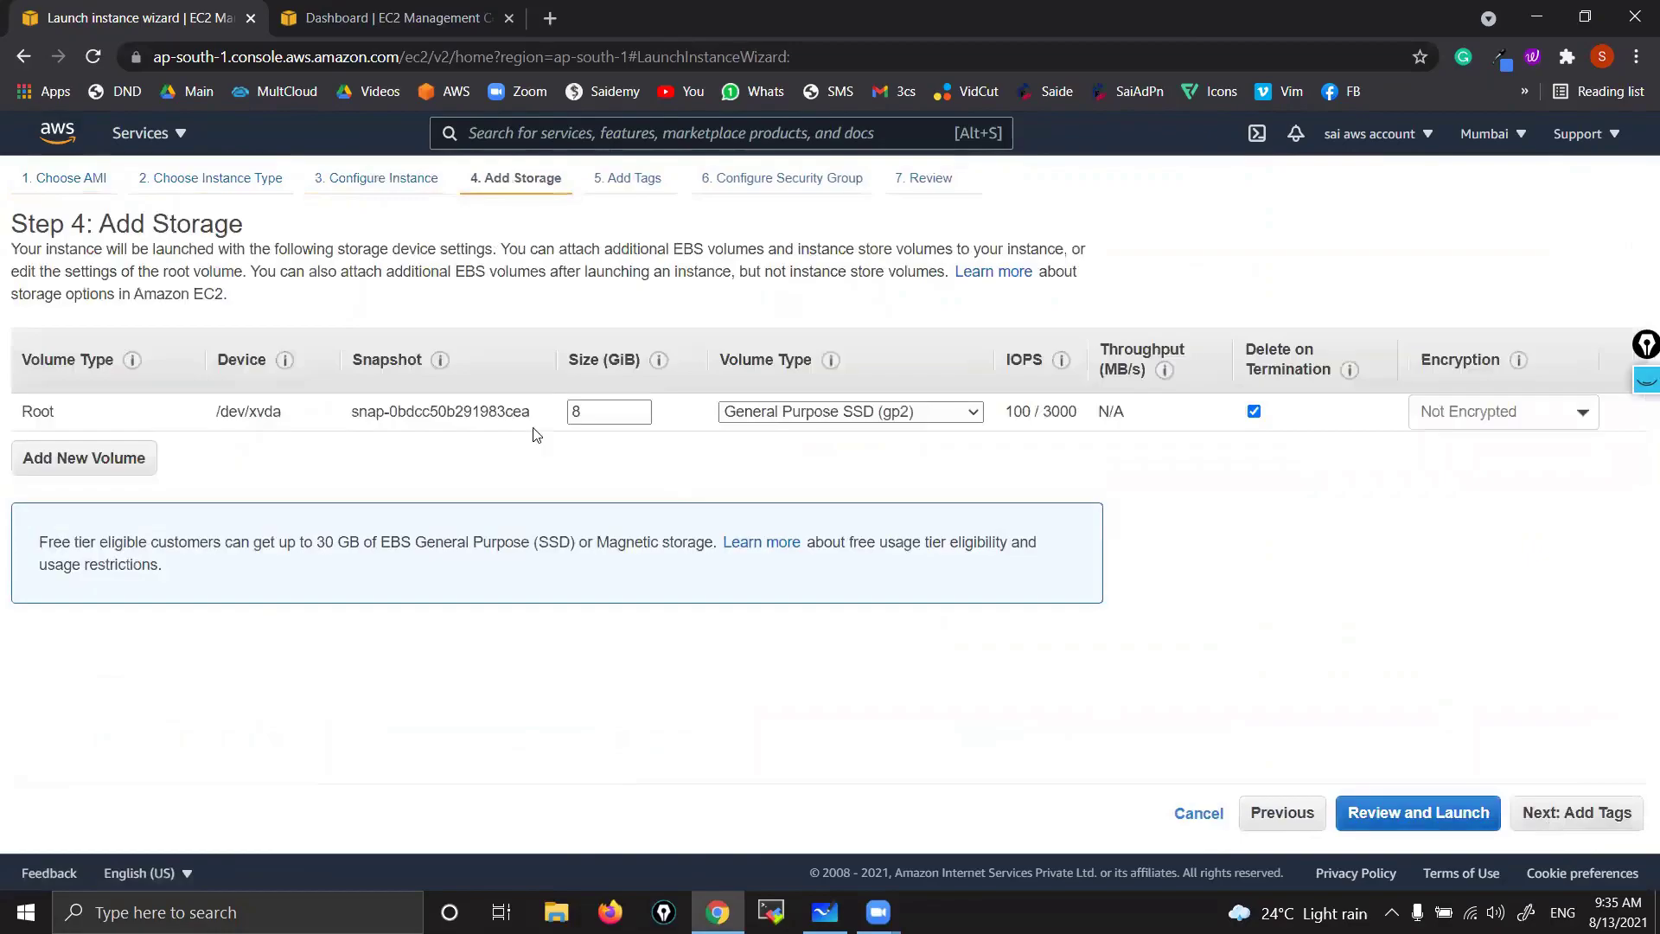
{"action": "left_click", "coordinate": [595, 413]}
{"action": "left_click", "coordinate": [1557, 814]}
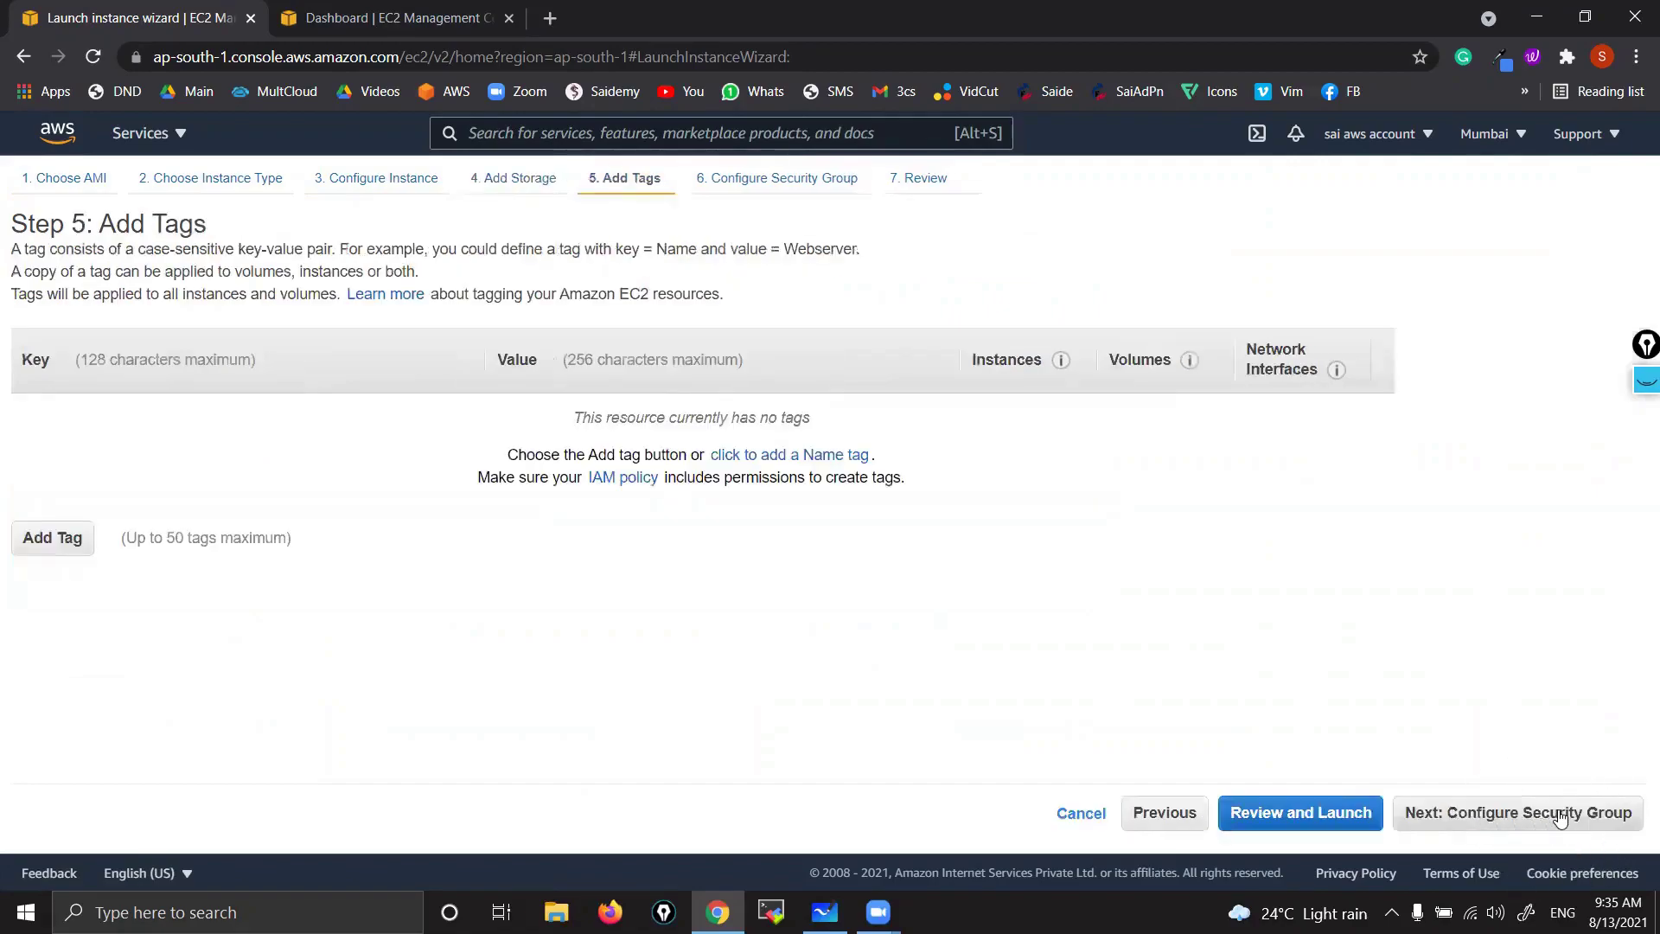
- Add a Name tag with the value 1 and proceed to the launch review with the default security group settings
{"action": "left_click", "coordinate": [785, 453]}
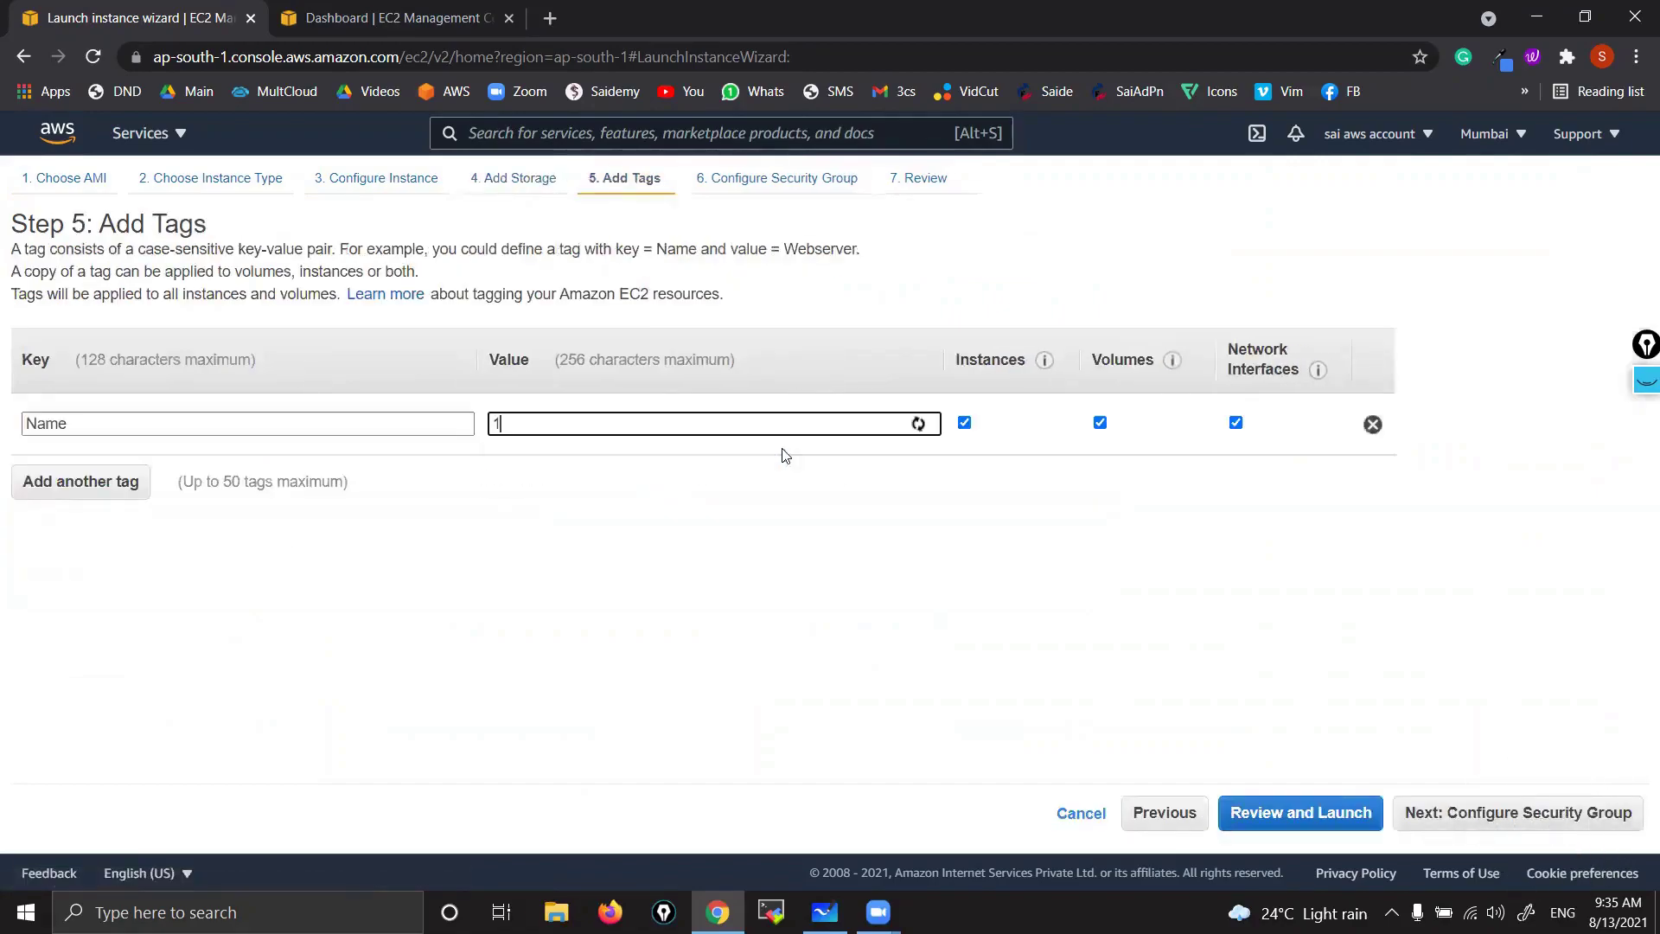
{"action": "left_click", "coordinate": [1303, 651]}
{"action": "left_click", "coordinate": [1615, 815]}
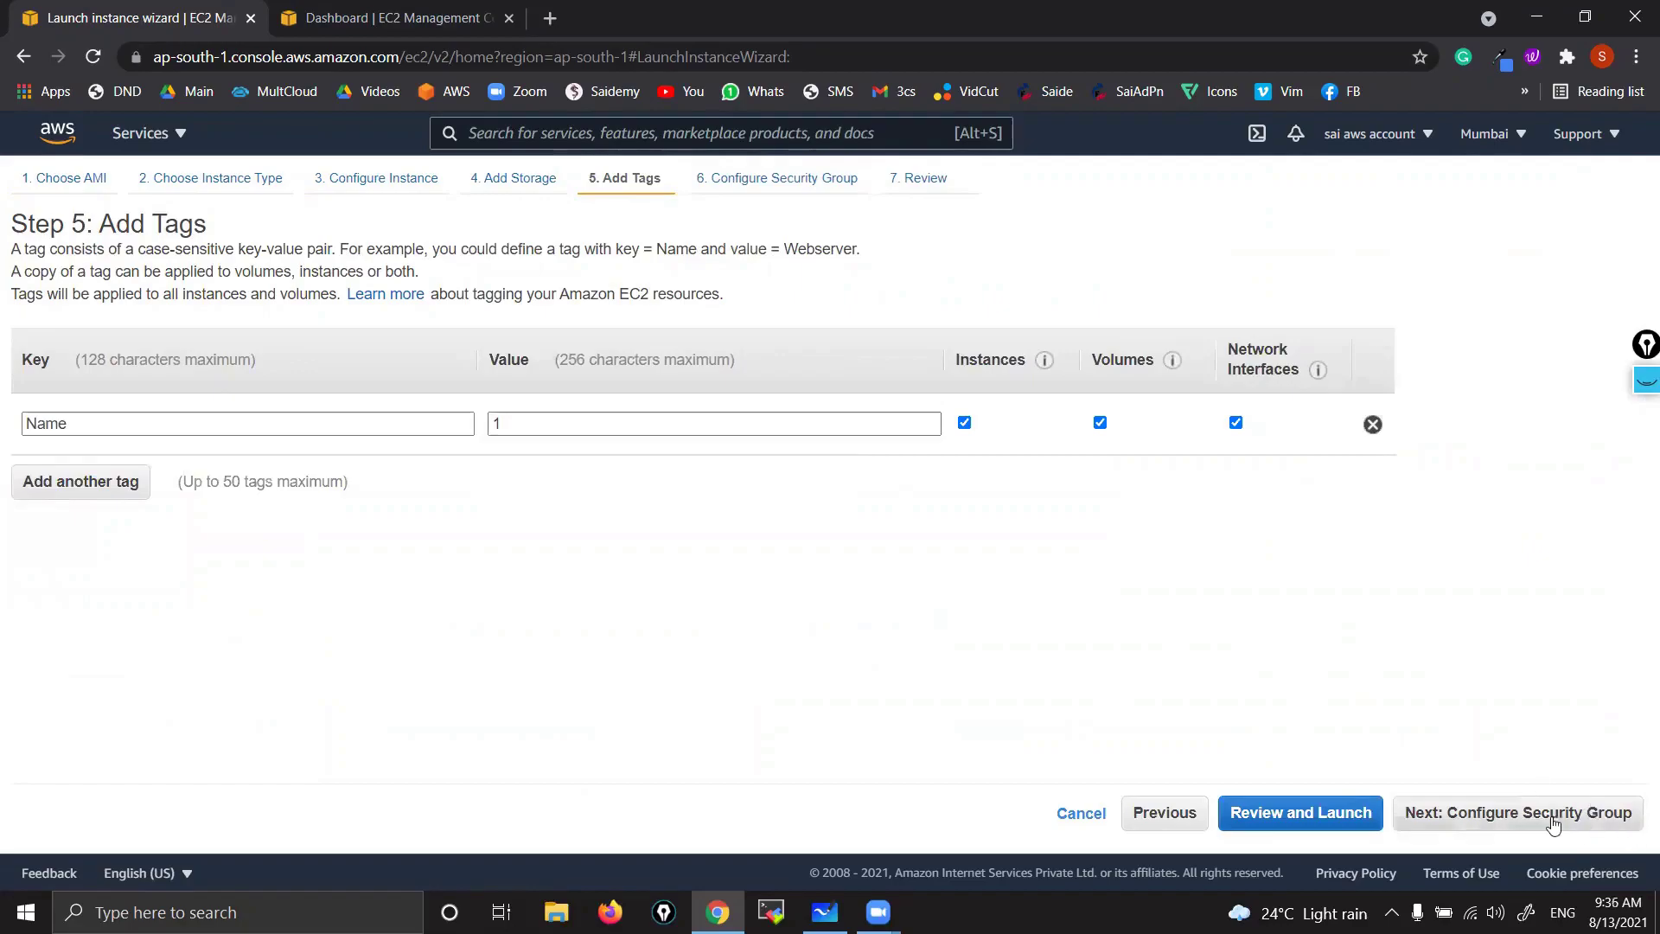
{"action": "left_click", "coordinate": [1565, 815]}
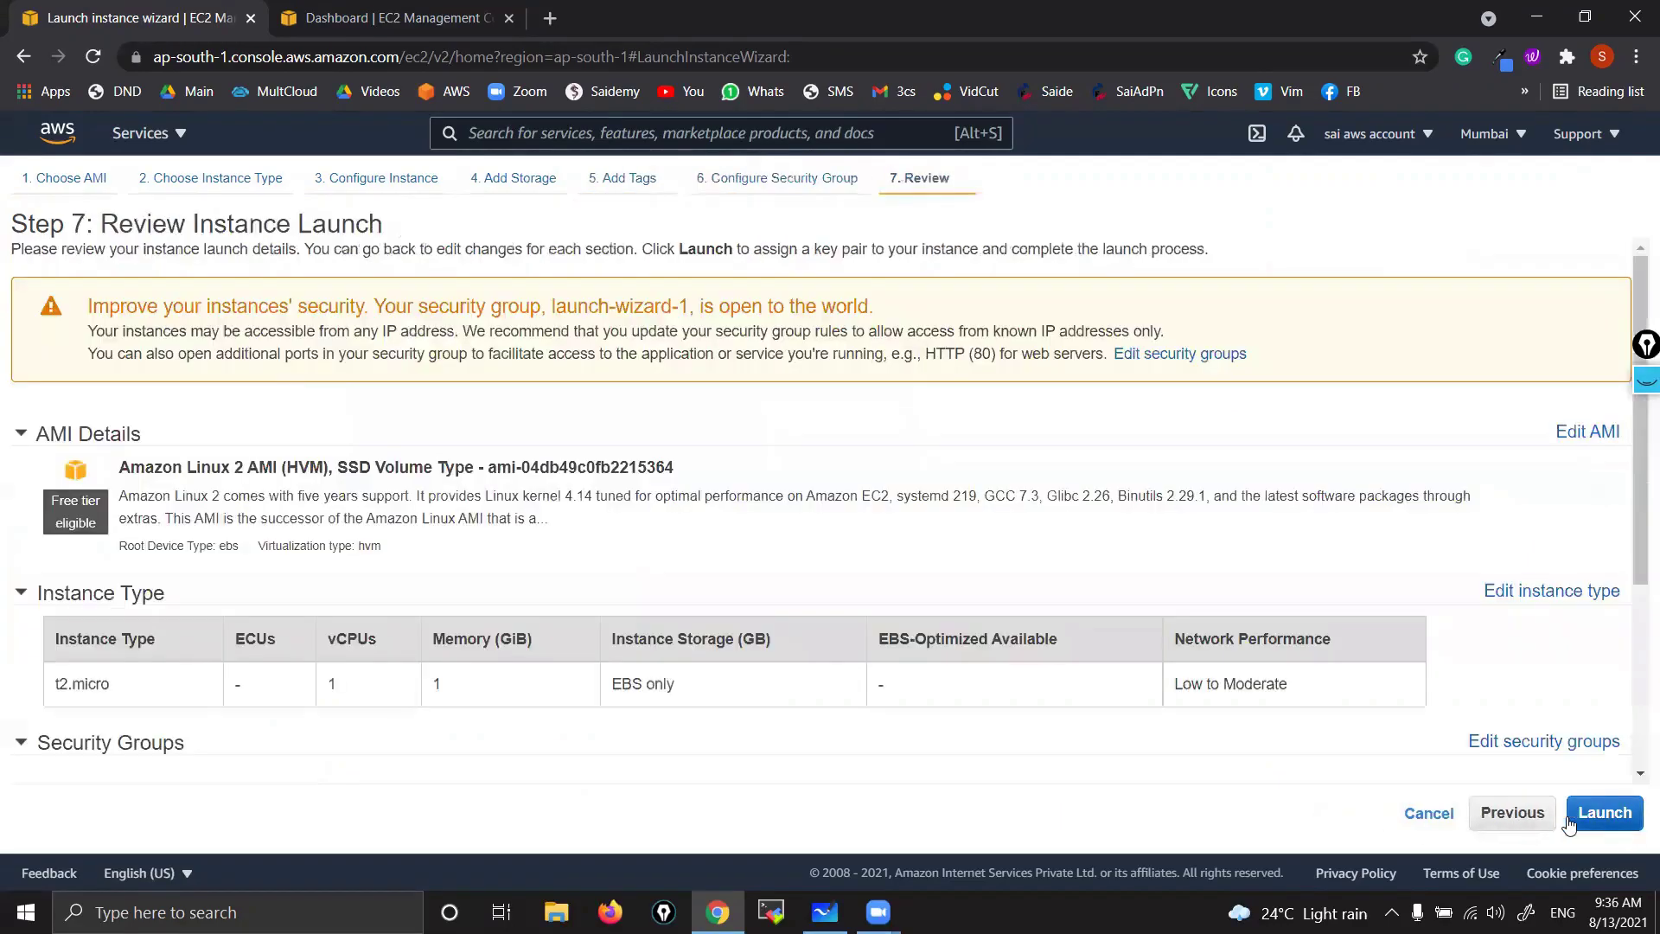
- Launch the instance with a new key pair named mum, downloading its private key file
{"action": "left_click", "coordinate": [1587, 796]}
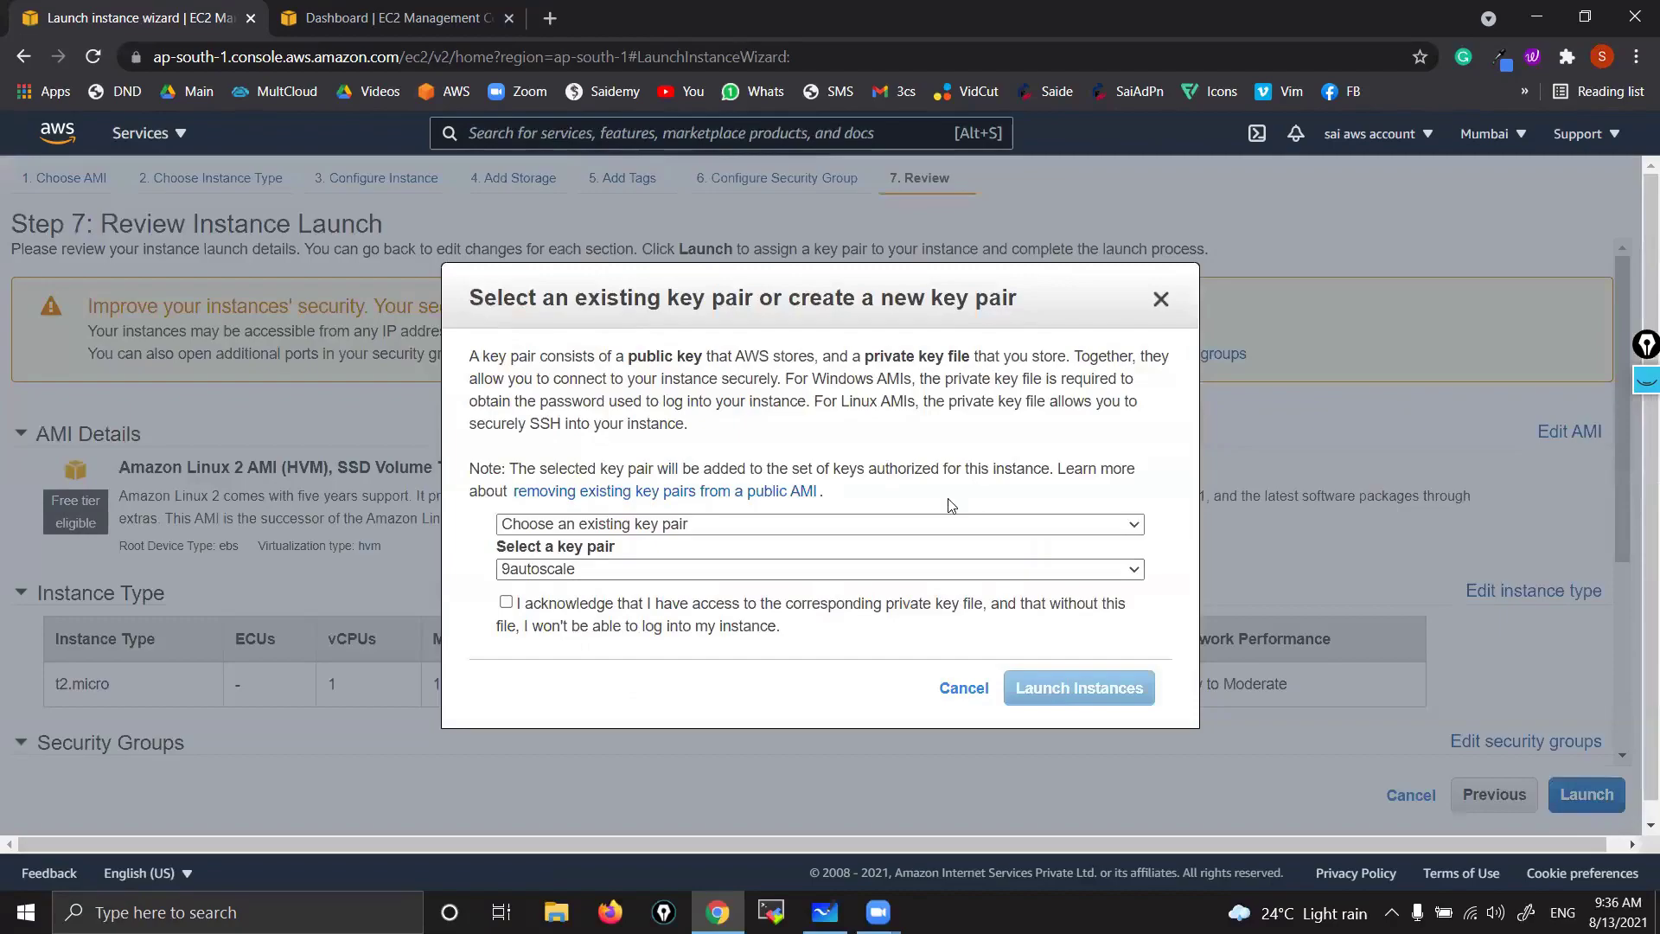
{"action": "left_click", "coordinate": [898, 524]}
{"action": "left_click", "coordinate": [730, 565]}
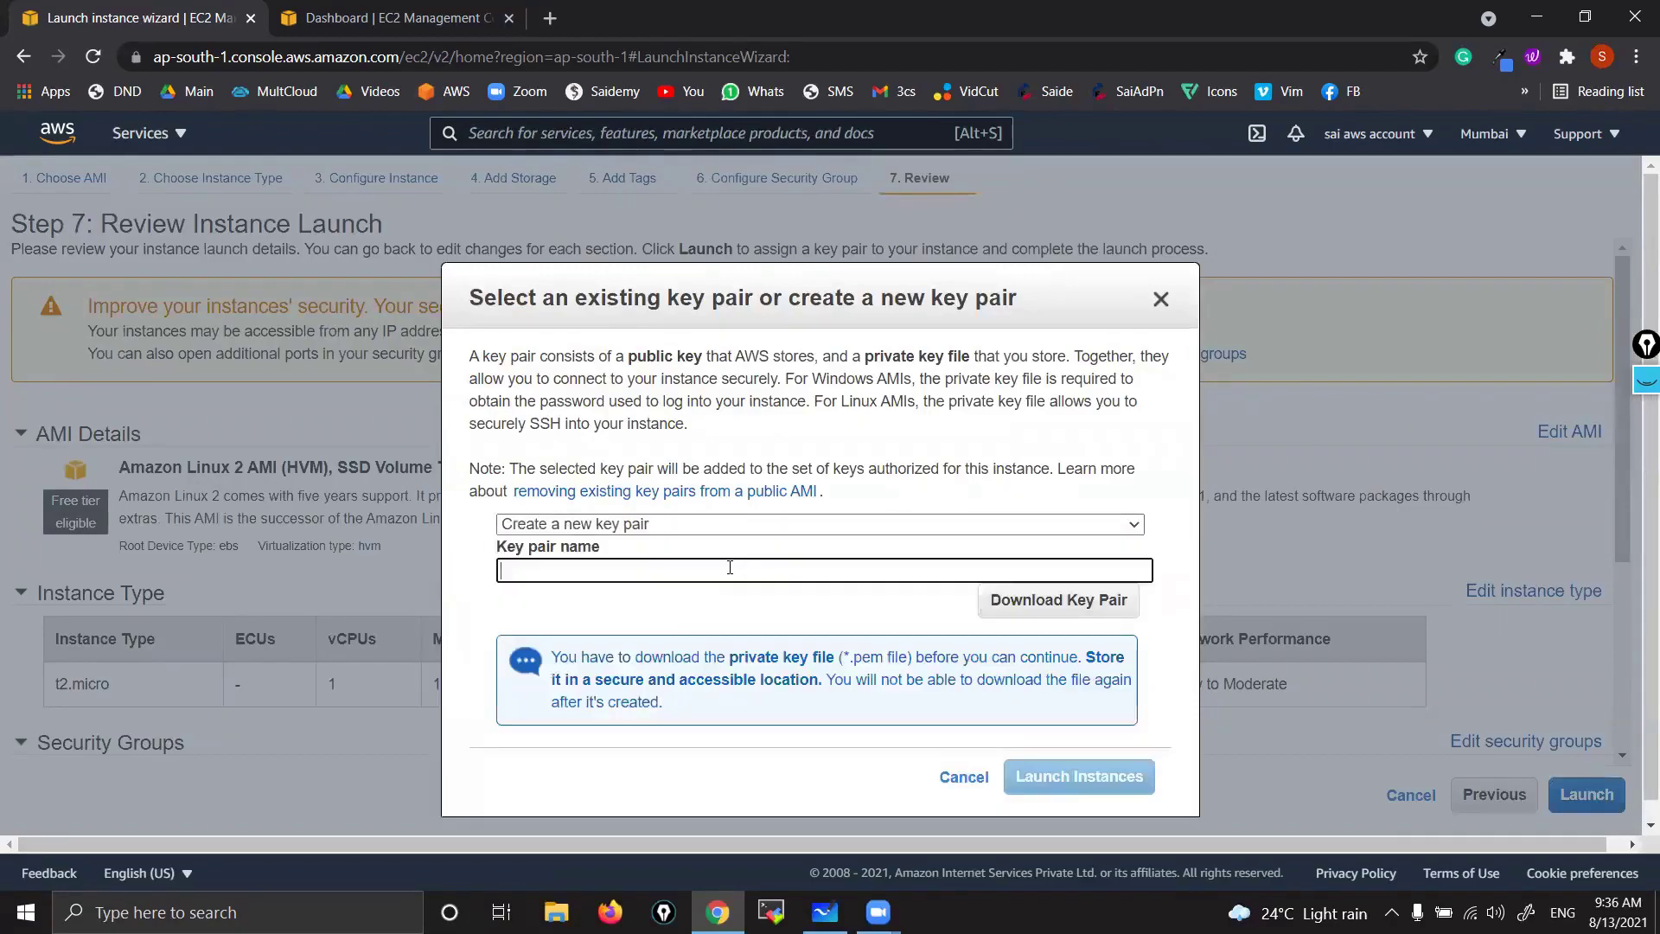
{"action": "left_click", "coordinate": [1083, 608]}
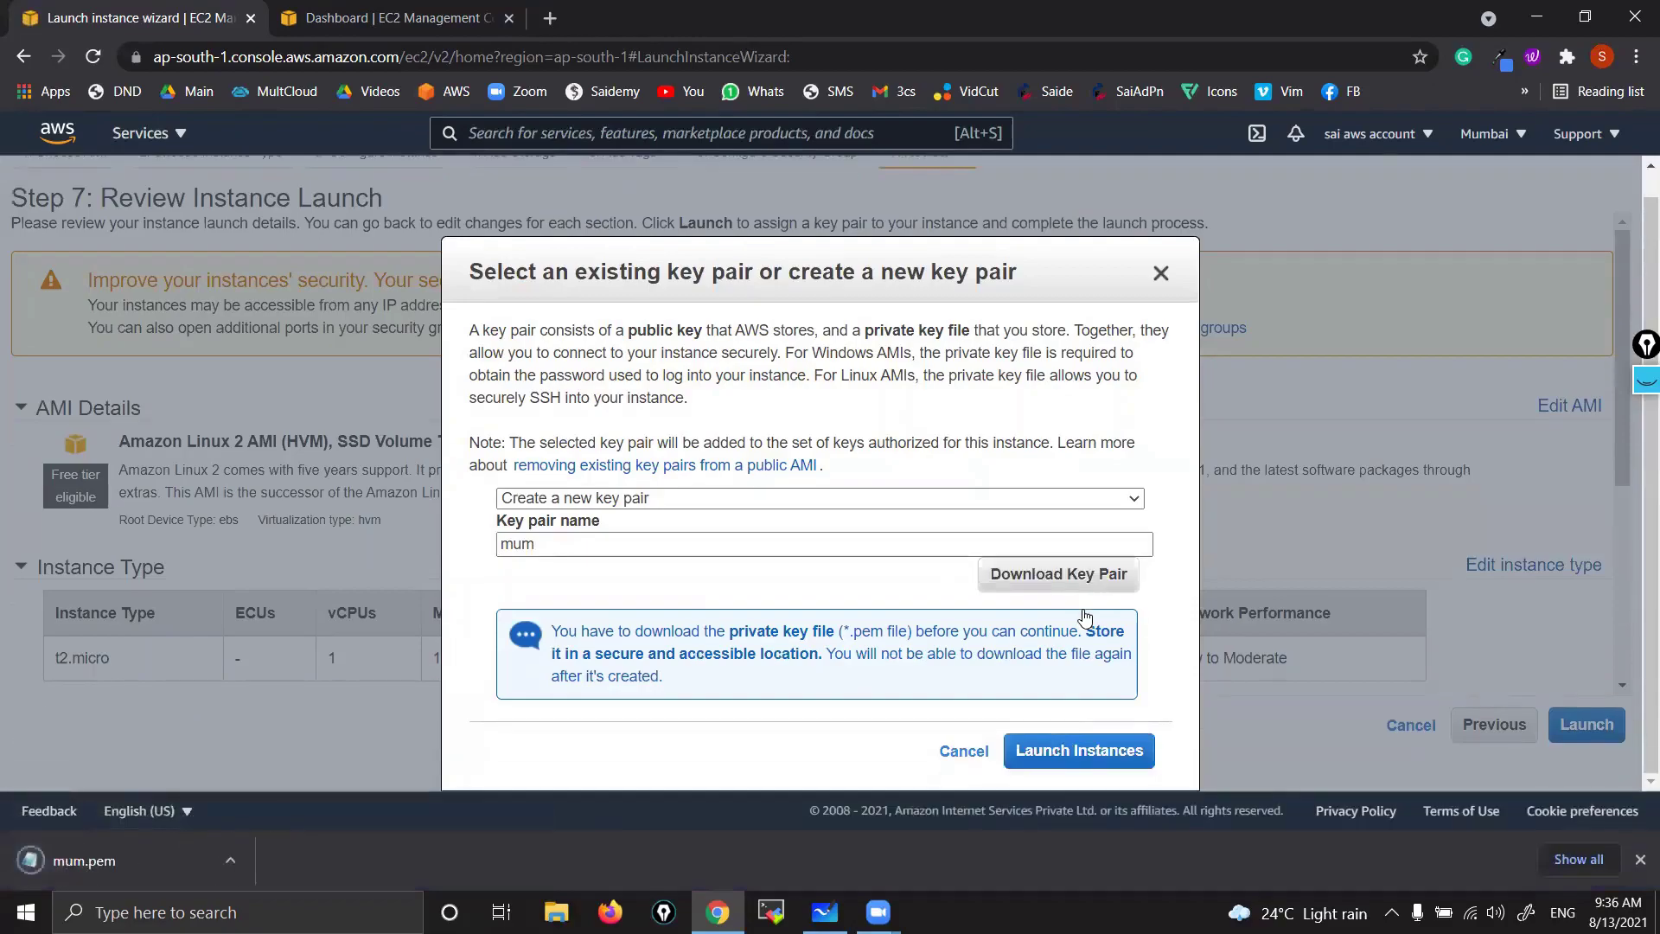
{"action": "left_click", "coordinate": [1083, 751]}
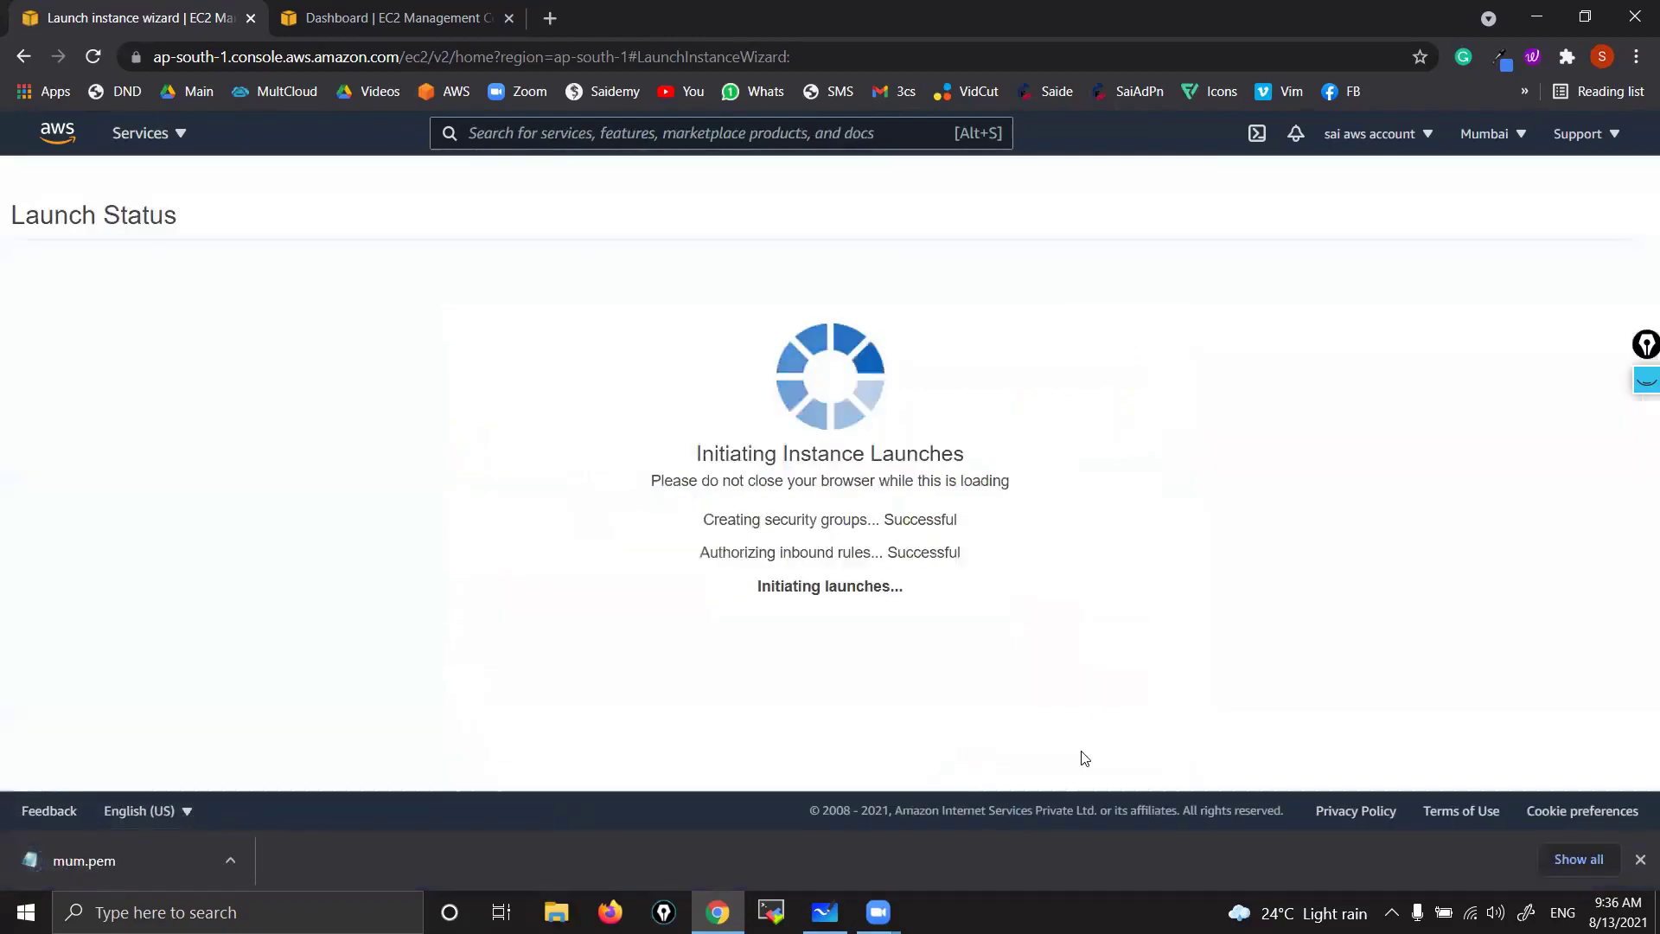
- Open the instances list from the launch status page and select only the newly launched instance named 1
{"action": "scroll", "coordinate": [1083, 759], "scroll_direction": "down", "scroll_amount": 1}
{"action": "left_click", "coordinate": [1532, 774]}
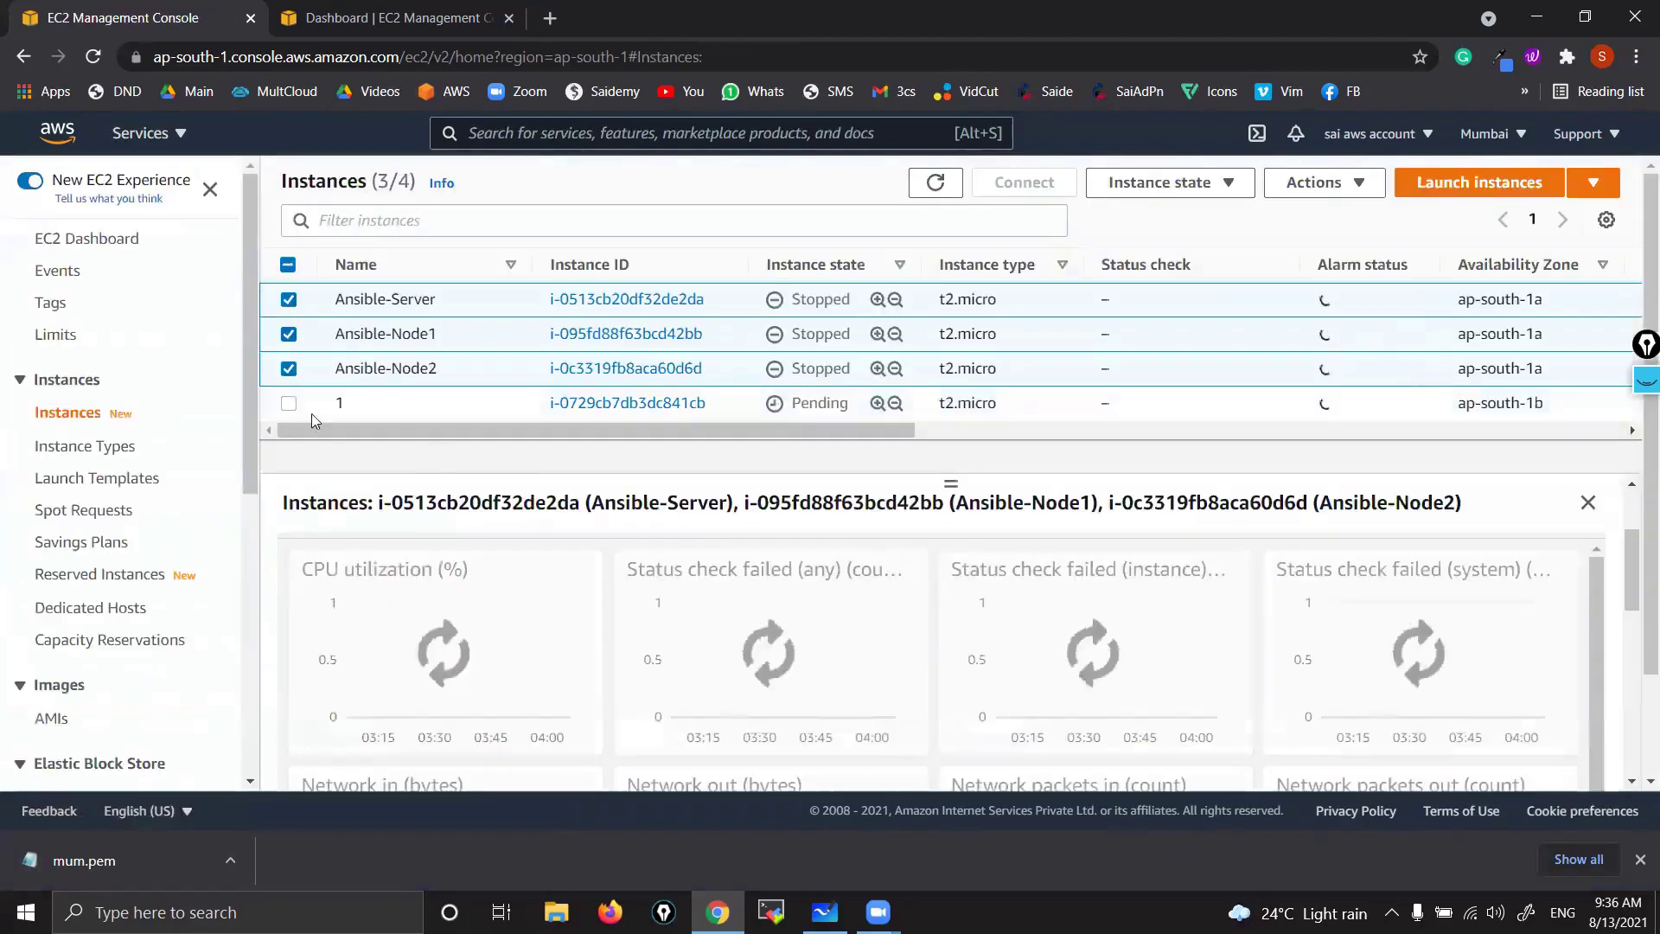
{"action": "left_click", "coordinate": [288, 403]}
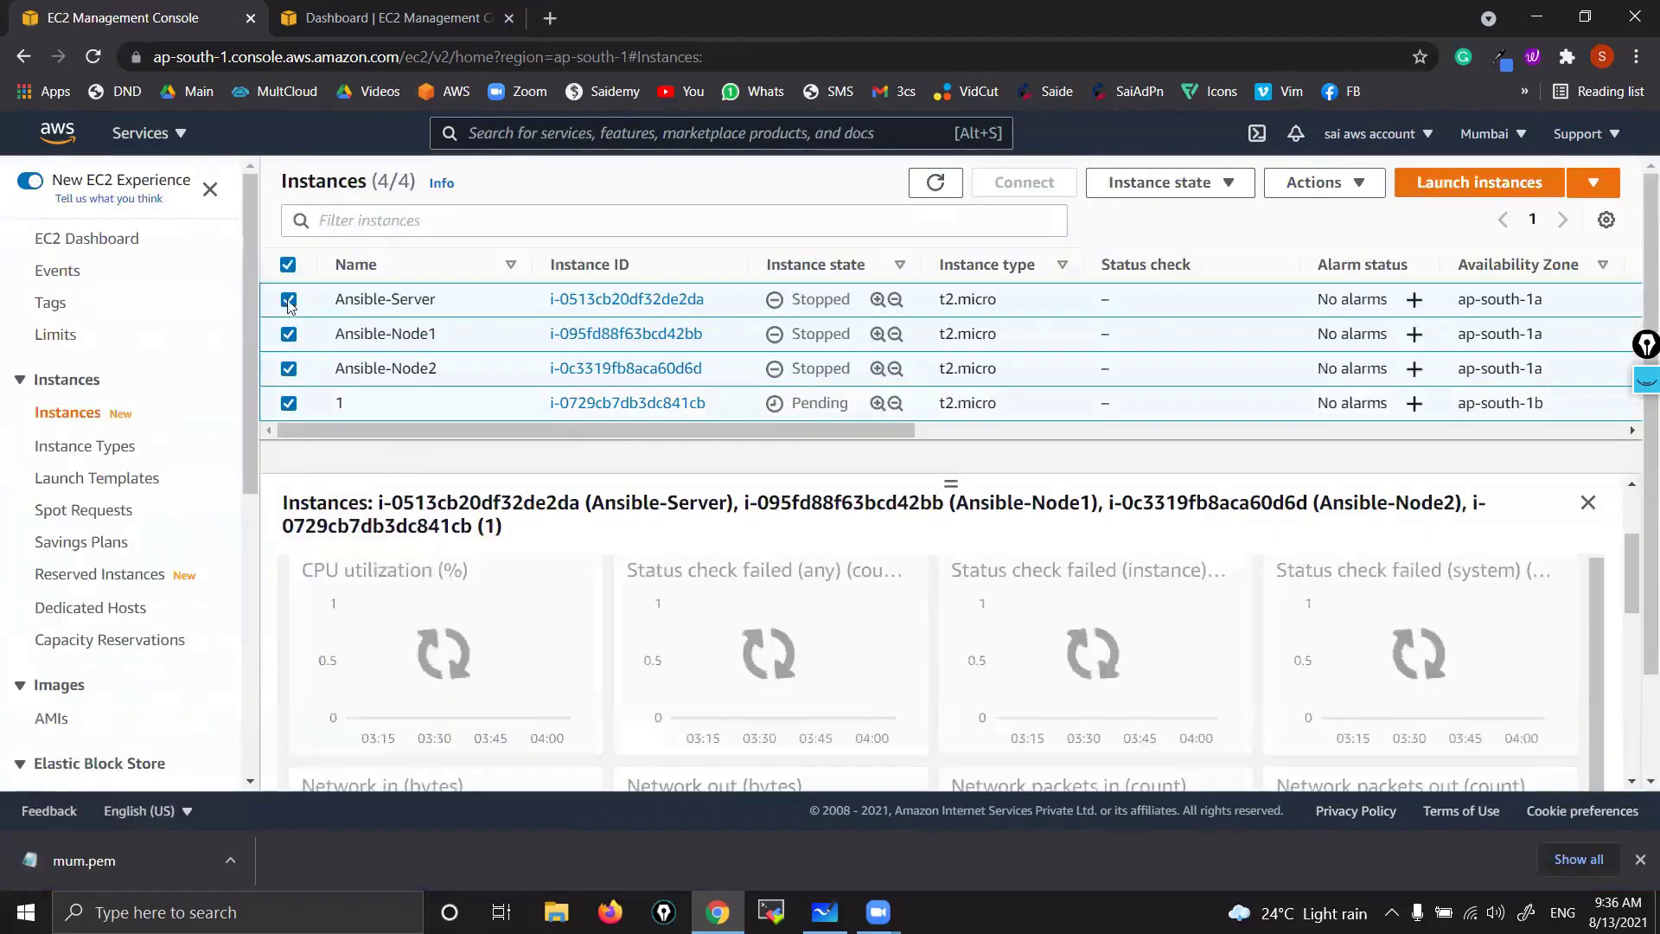
{"action": "left_click", "coordinate": [289, 266]}
{"action": "left_click", "coordinate": [289, 407]}
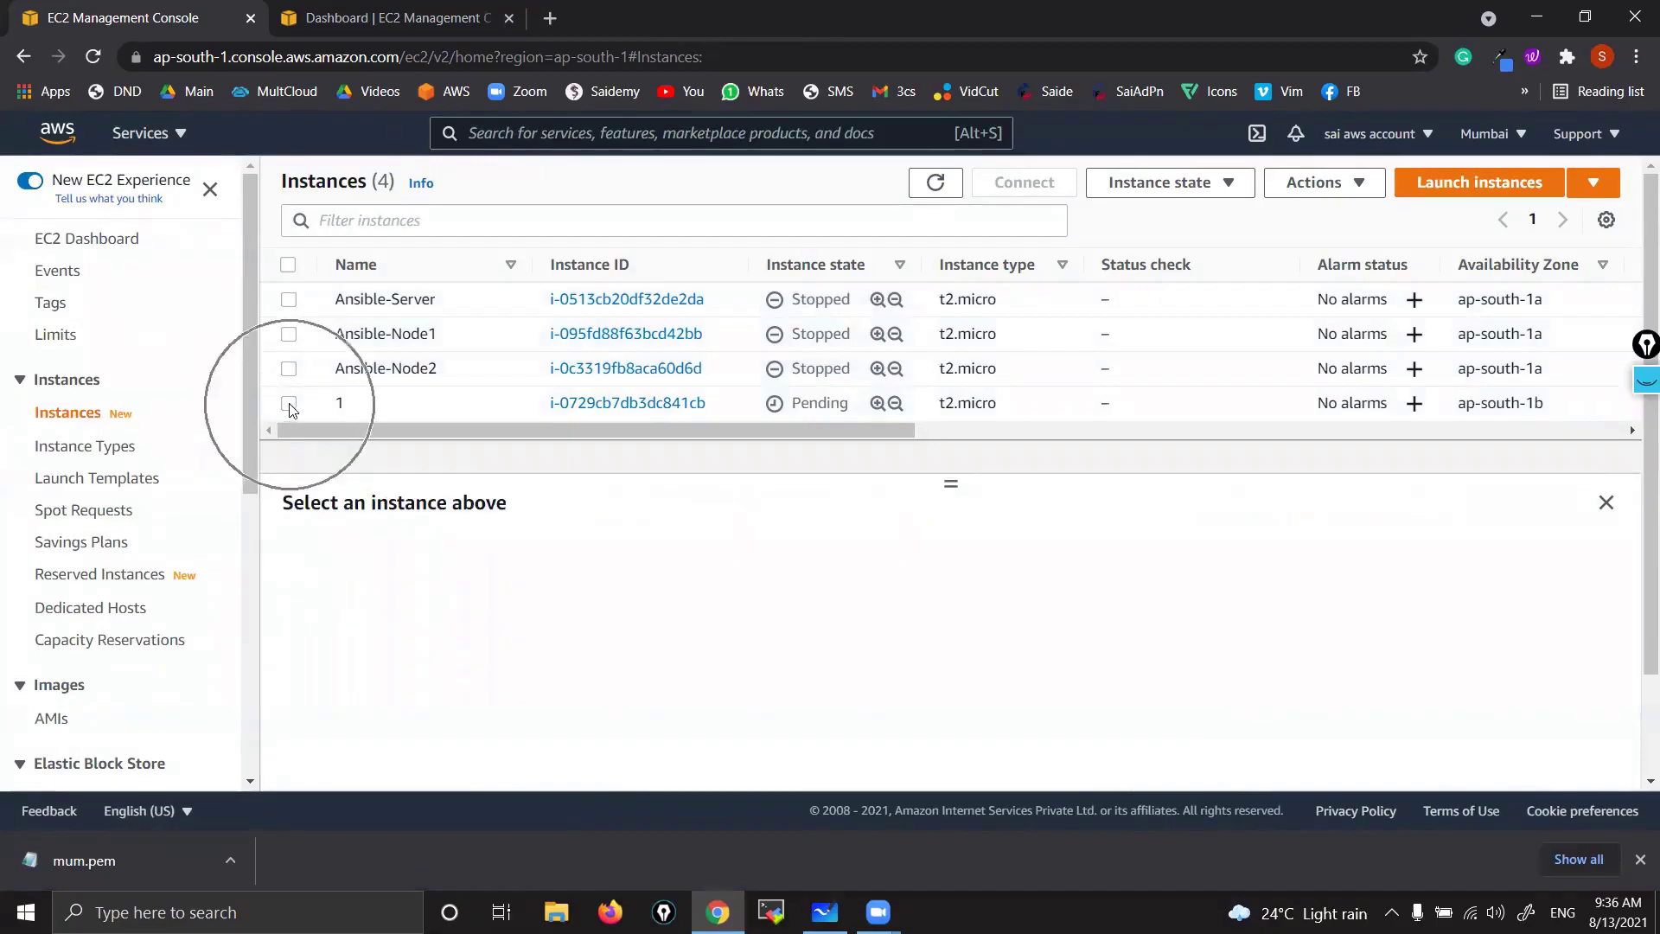
- Switch to Microsoft Whiteboard, examine the path from the Mumbai EC2 instance to its AMI in the diagram, and return to the EC2 console in Chrome
{"action": "left_click", "coordinate": [825, 912]}
{"action": "left_click", "coordinate": [1640, 377]}
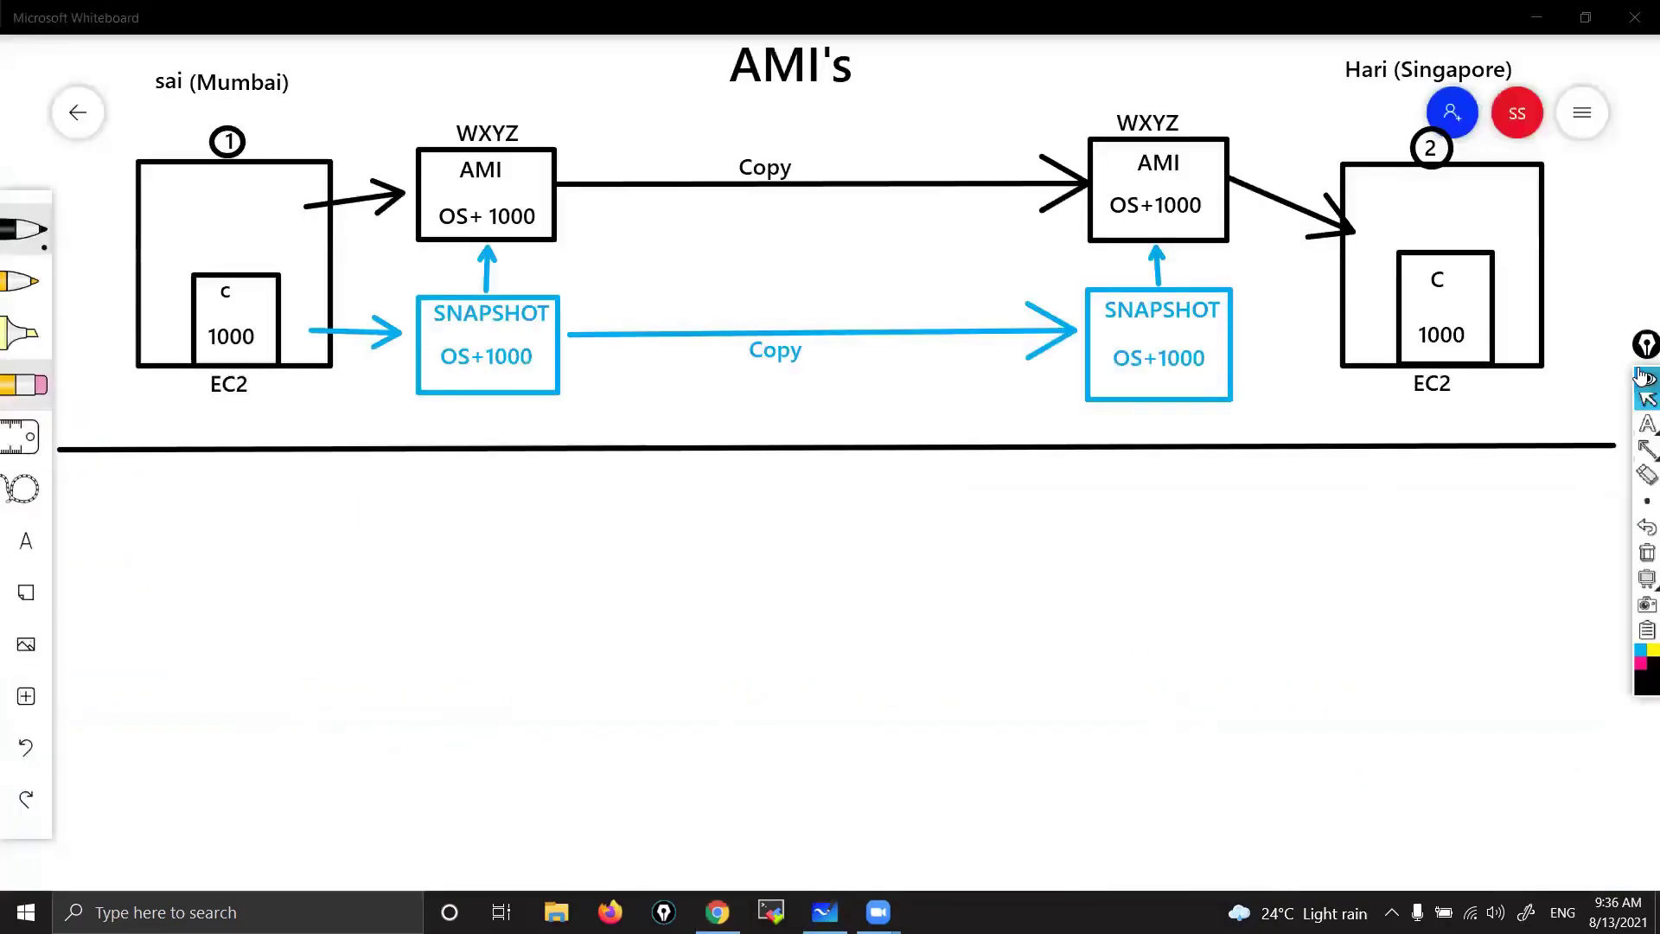
{"action": "key", "text": "ctrl"}
{"action": "key", "text": "ctrl"}
{"action": "key", "text": "ctrl"}
{"action": "key", "text": "ctrl"}
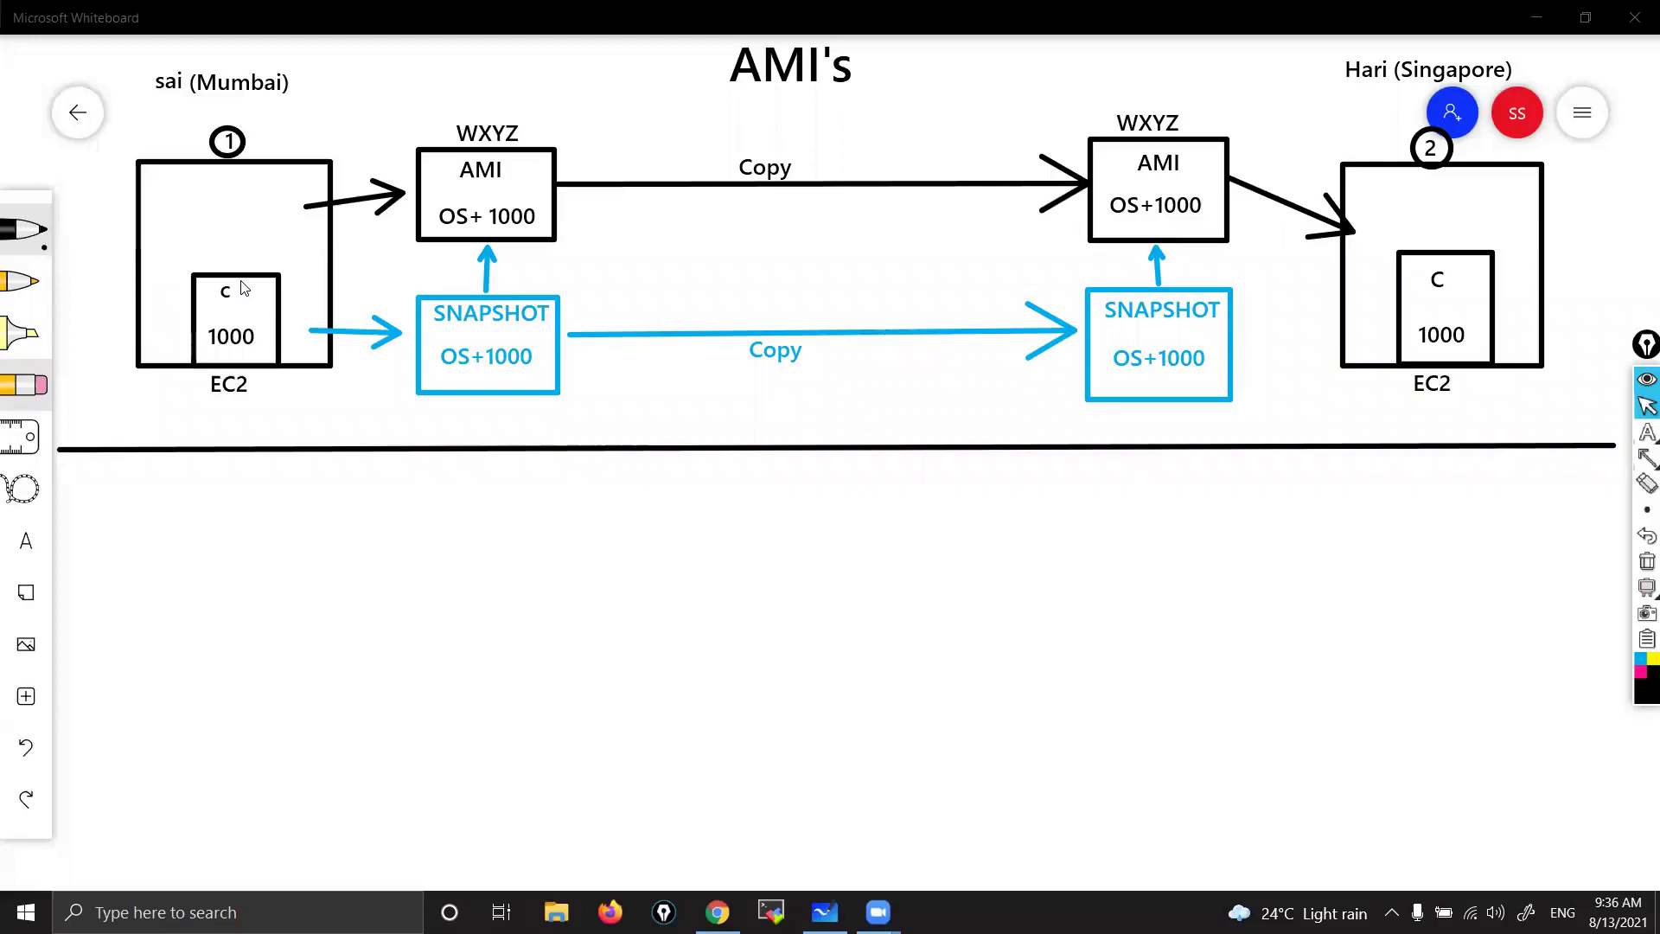
{"action": "key", "text": "ctrl"}
{"action": "key", "text": "ctrl"}
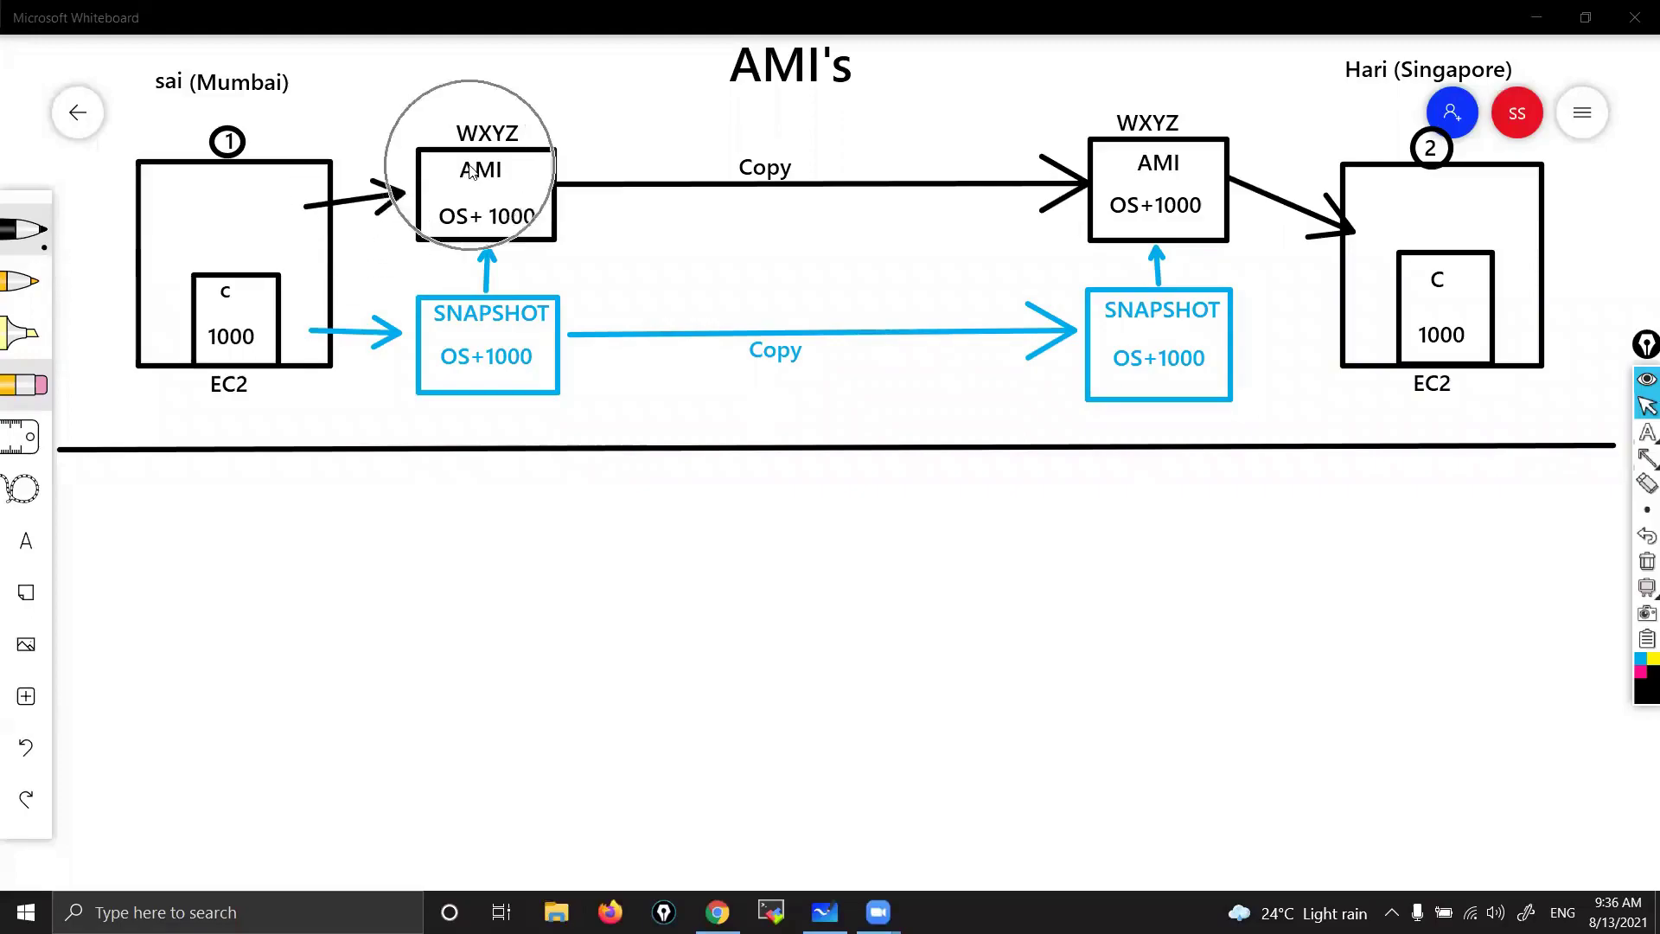
{"action": "key", "text": "ctrl"}
{"action": "key", "text": "ctrl"}
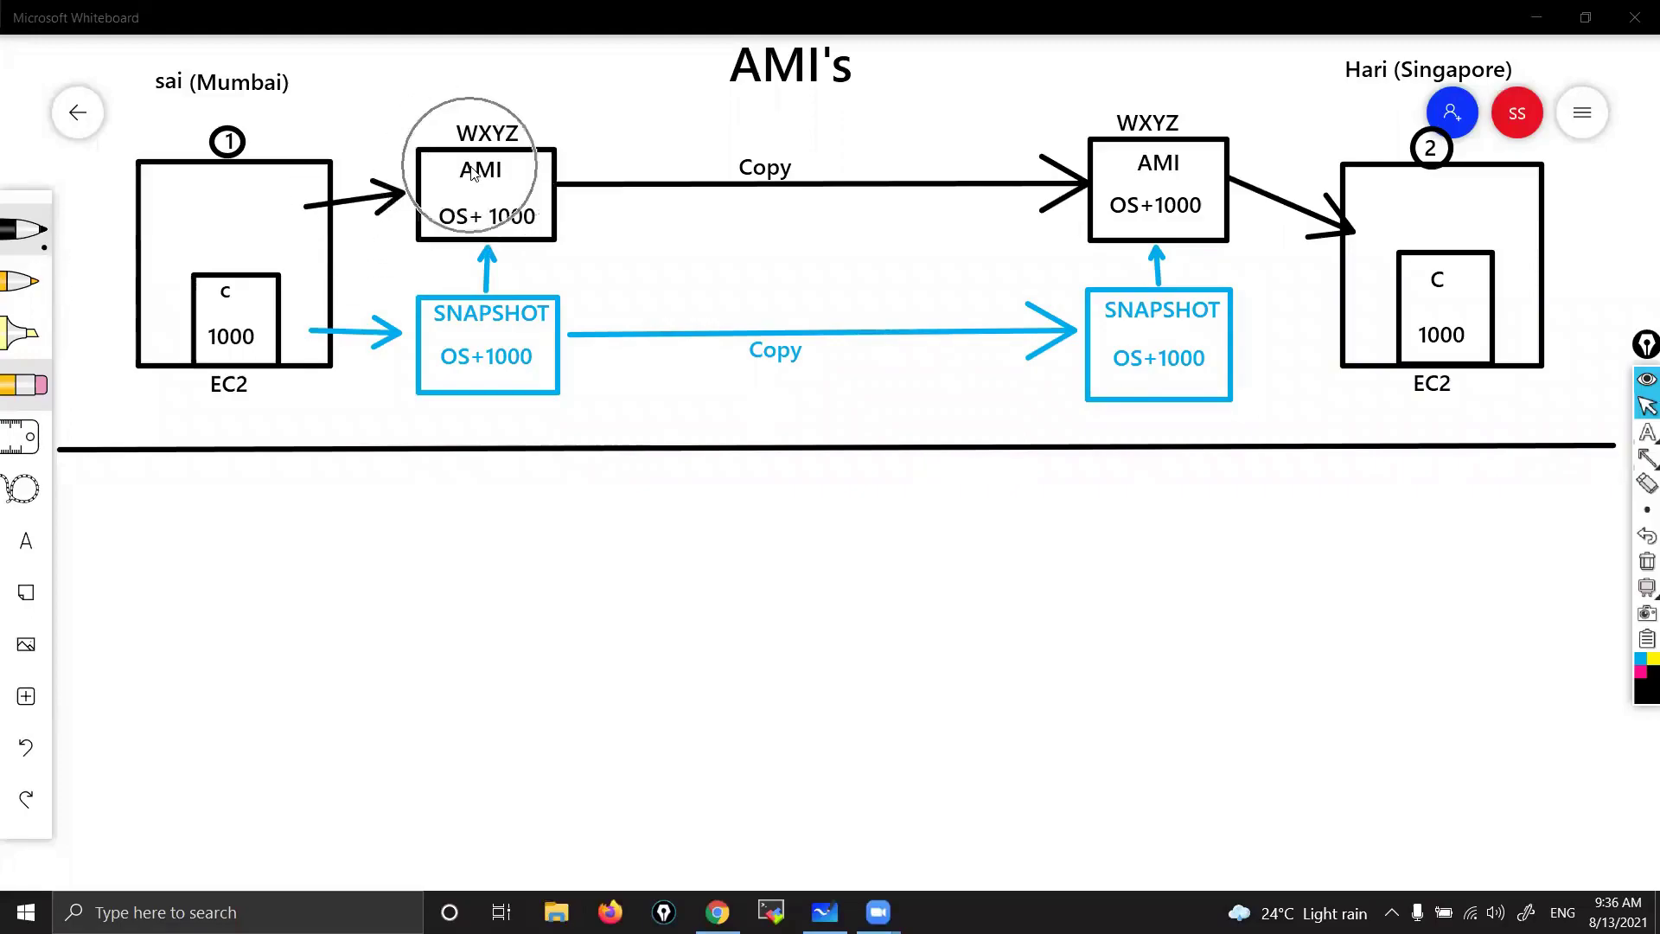
{"action": "key", "text": "ctrl"}
{"action": "key", "text": "ctrl"}
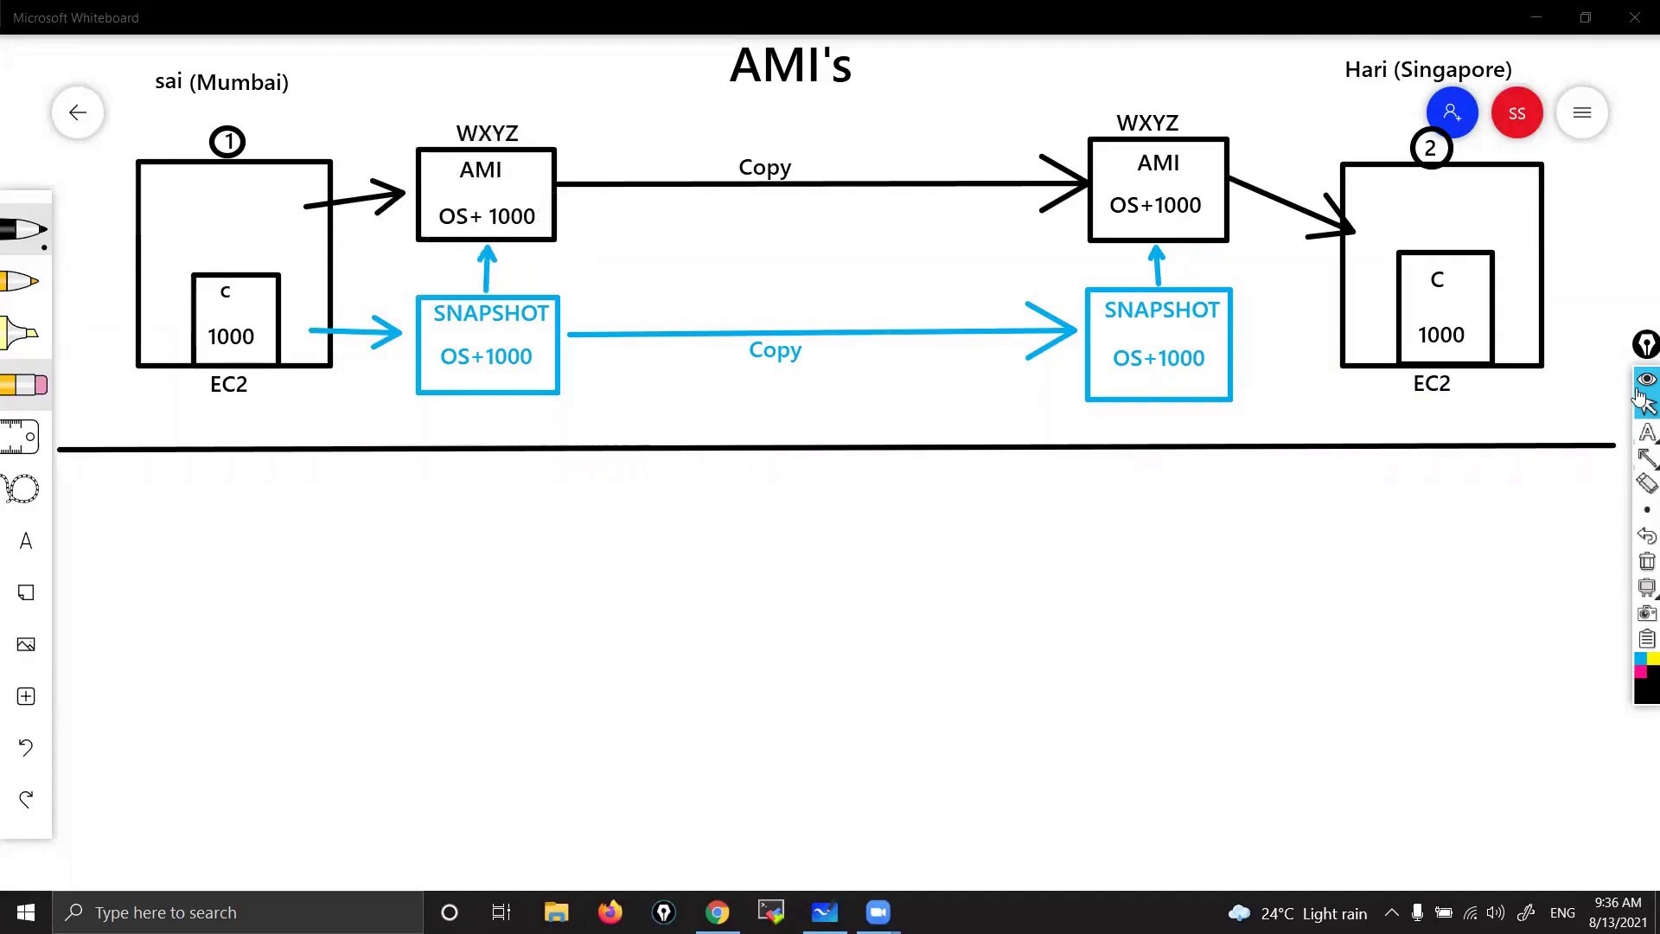
{"action": "left_click", "coordinate": [718, 912]}
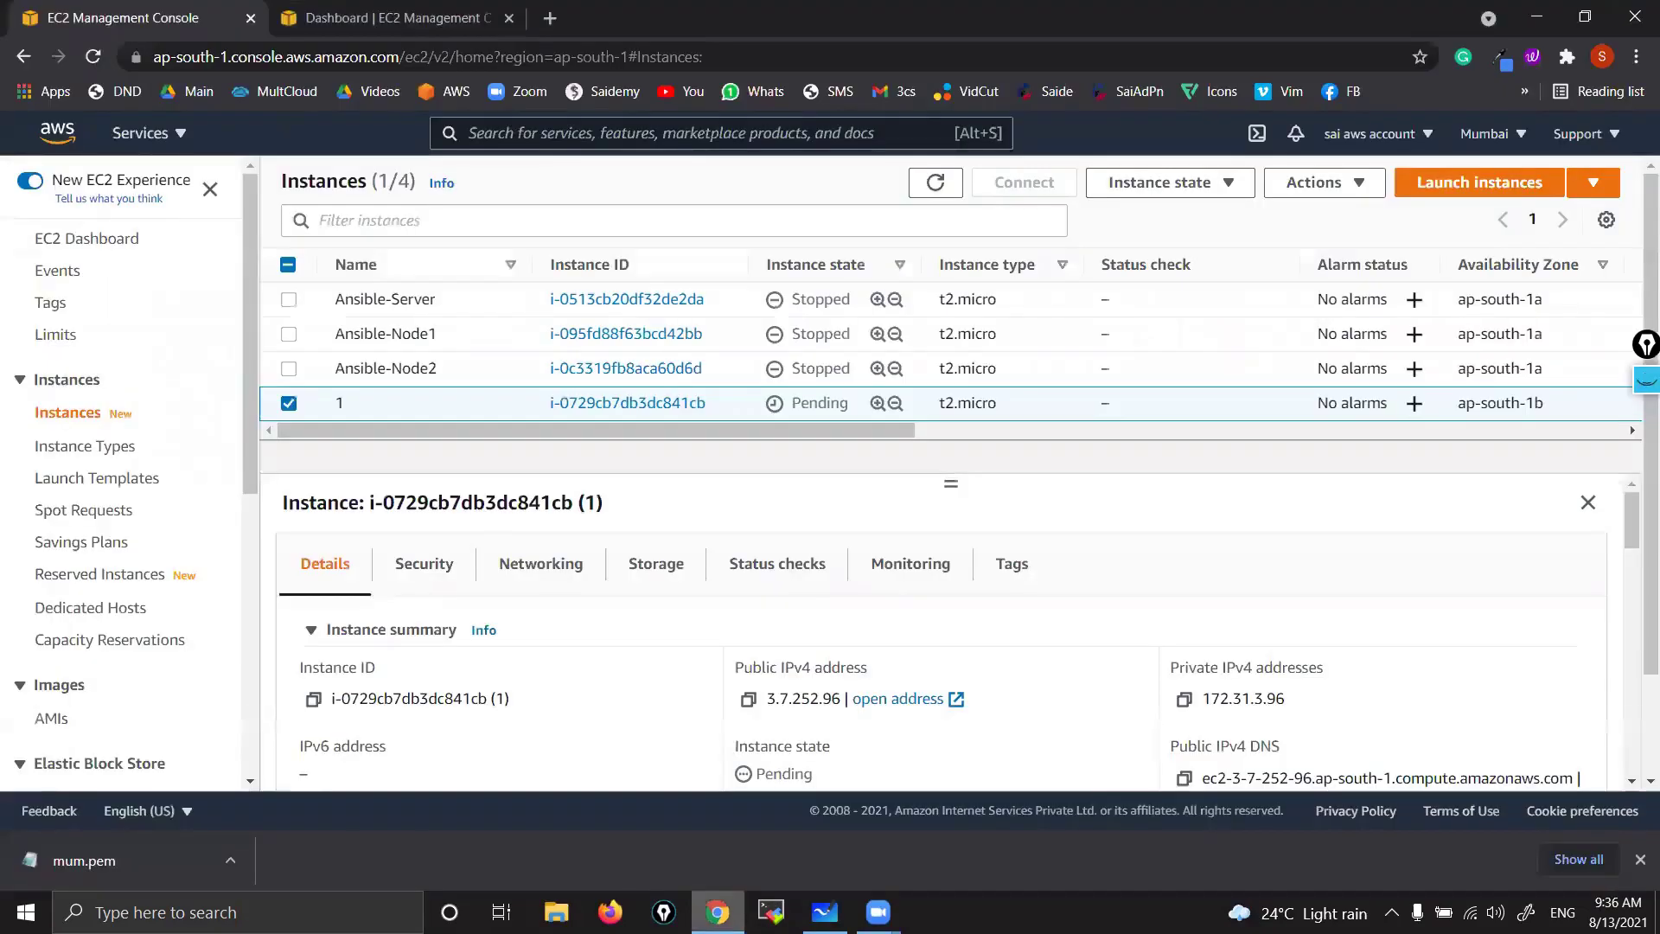
- Refresh the instances list and start creating an image from instance 1
{"action": "left_click", "coordinate": [935, 183]}
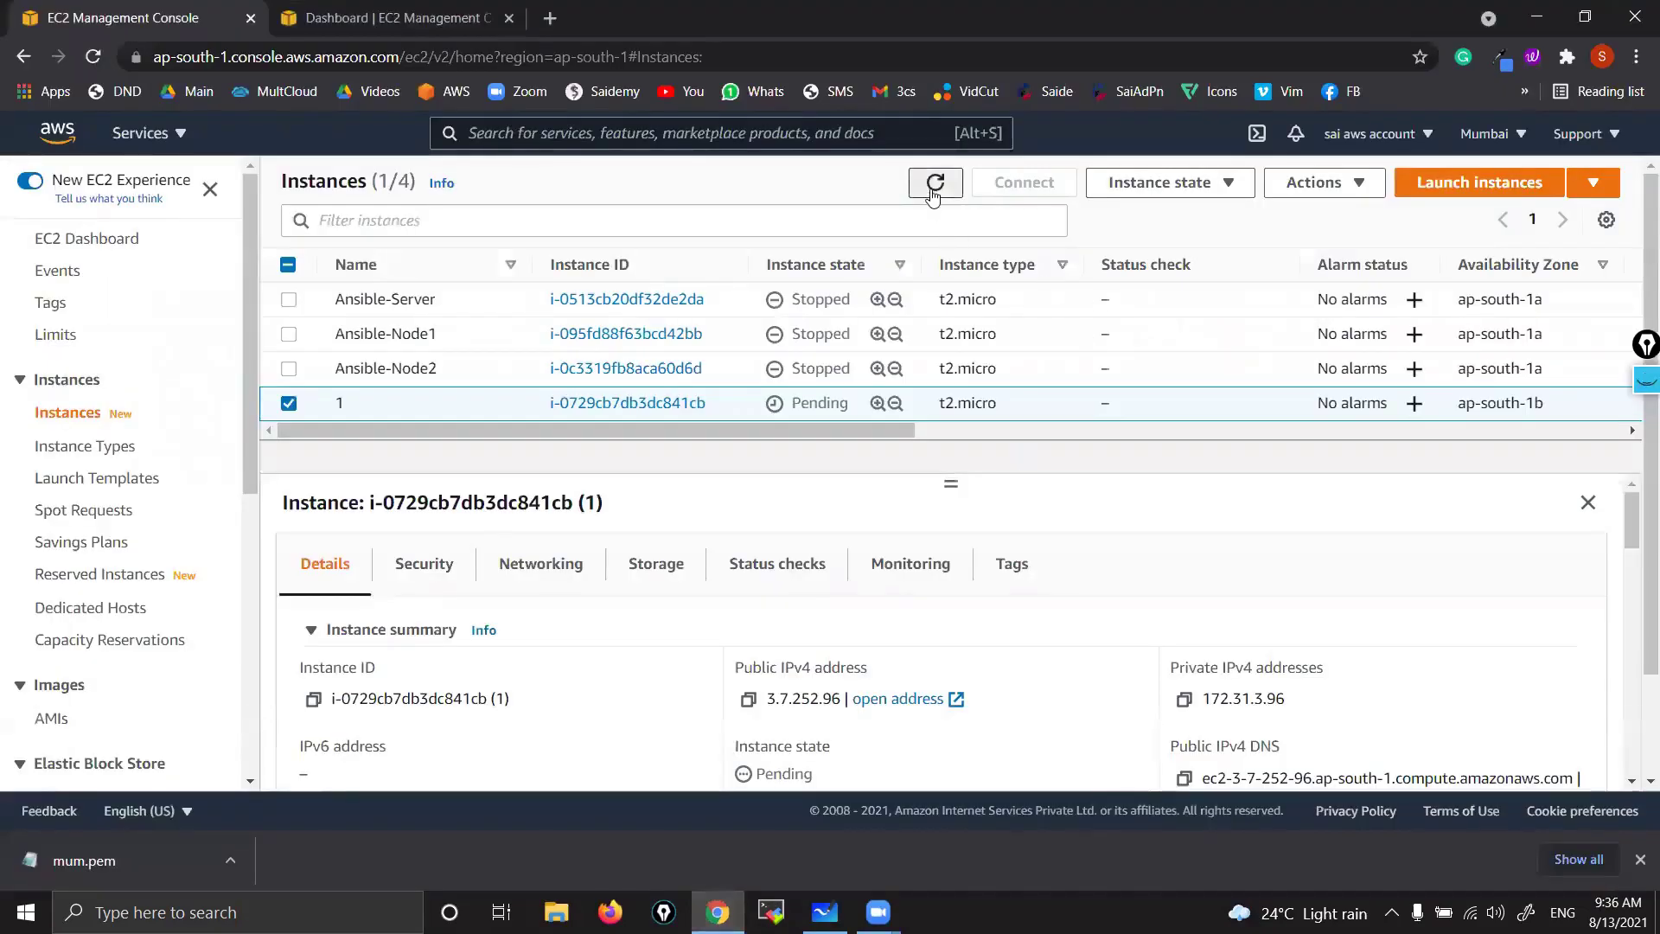
{"action": "left_click", "coordinate": [1638, 861]}
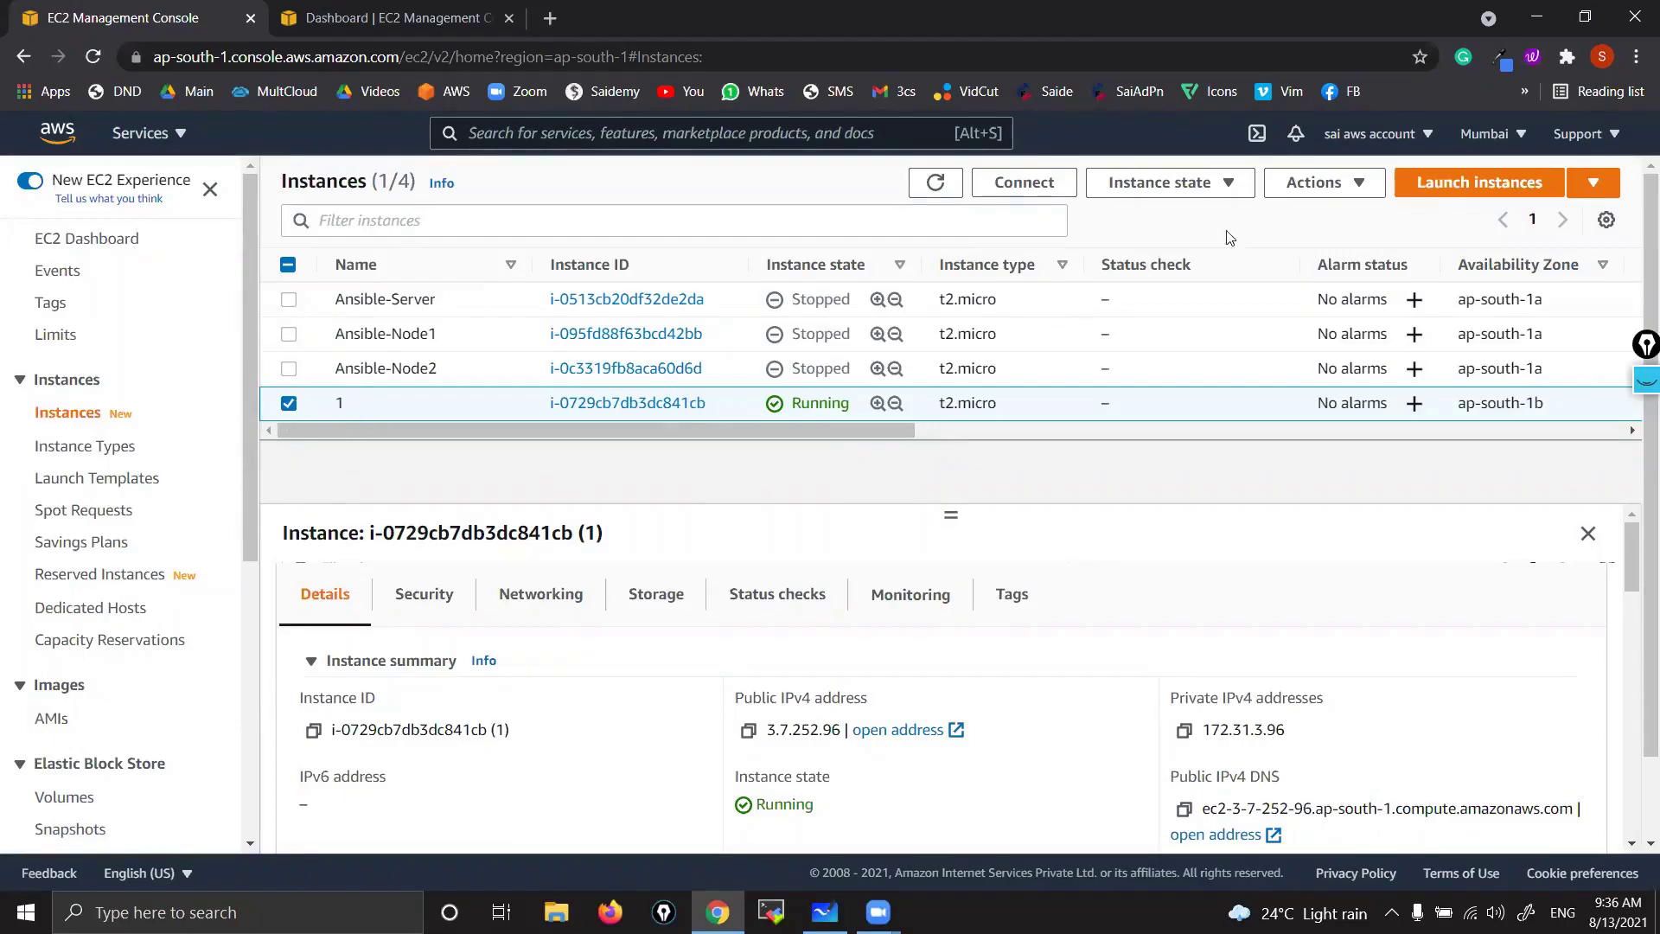
{"action": "left_click", "coordinate": [1312, 181]}
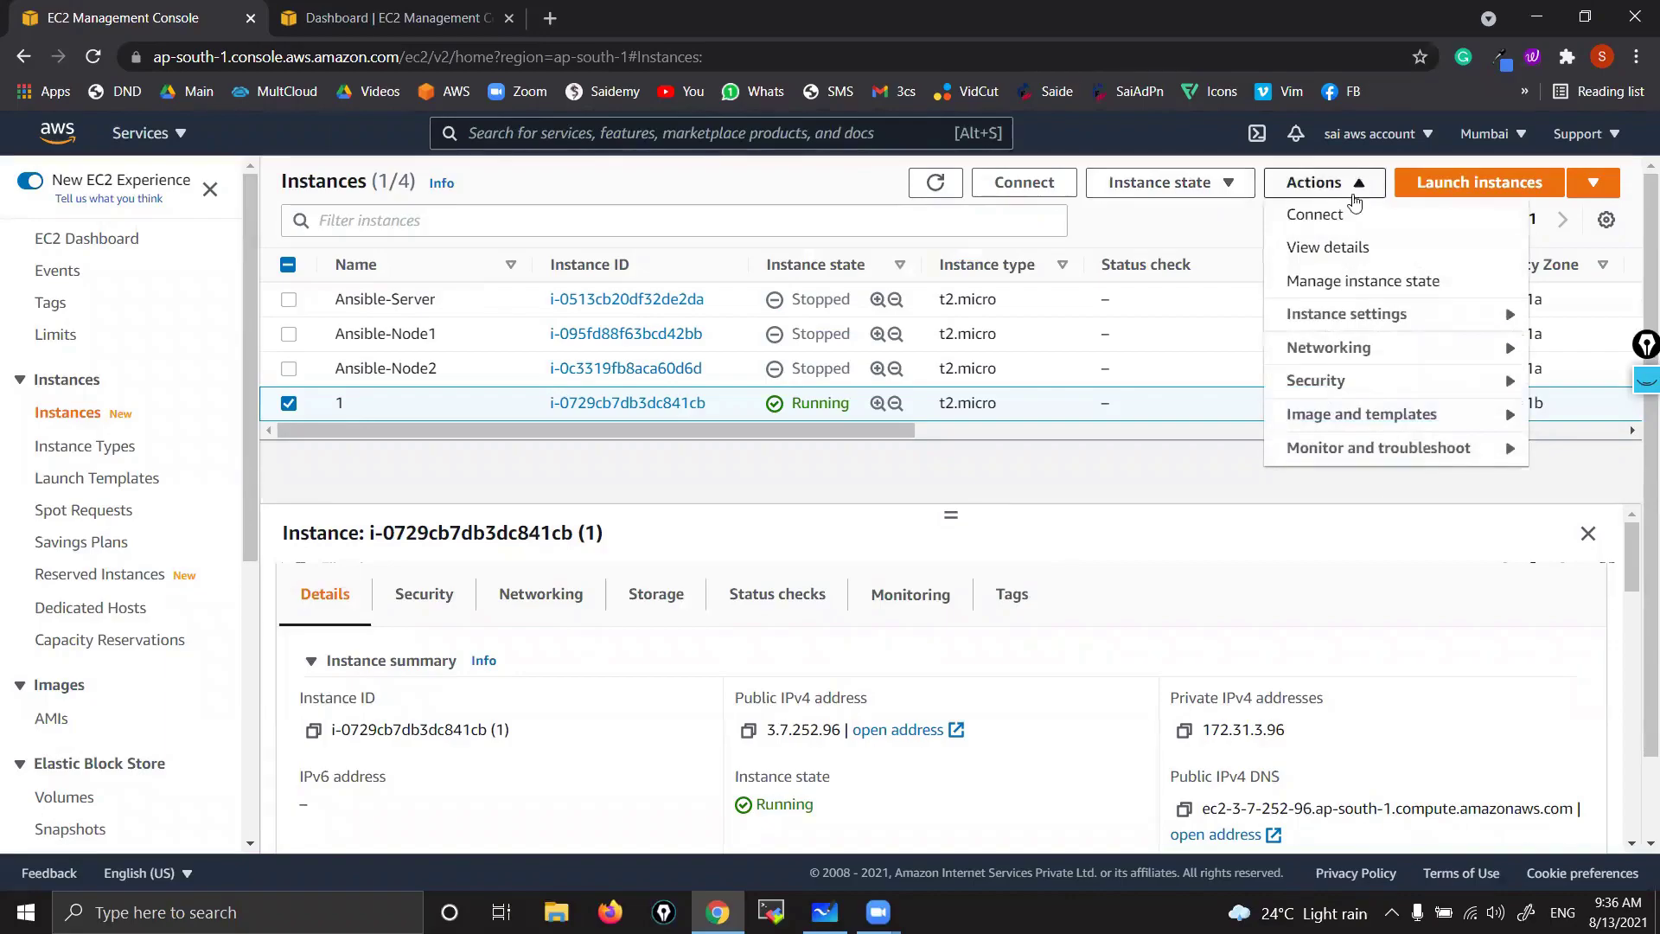
{"action": "left_click", "coordinate": [1355, 418]}
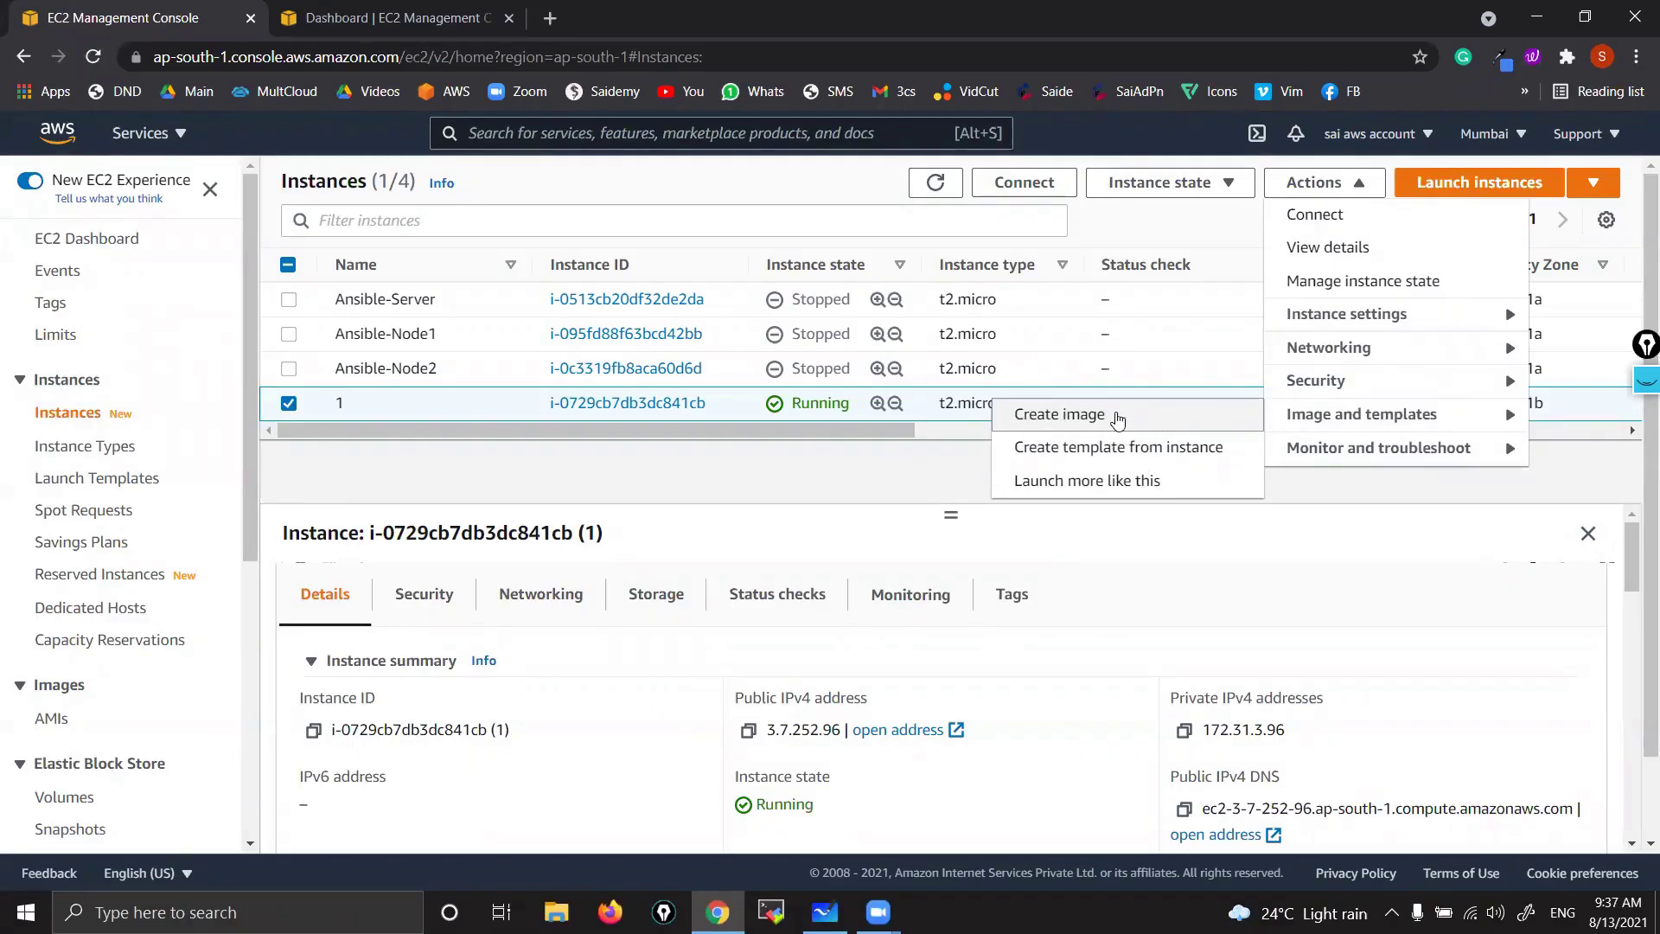
{"action": "left_click", "coordinate": [1119, 418]}
- Enter WXYZ as both the image name and the image description
{"action": "scroll", "coordinate": [553, 512], "scroll_direction": "down", "scroll_amount": 1}
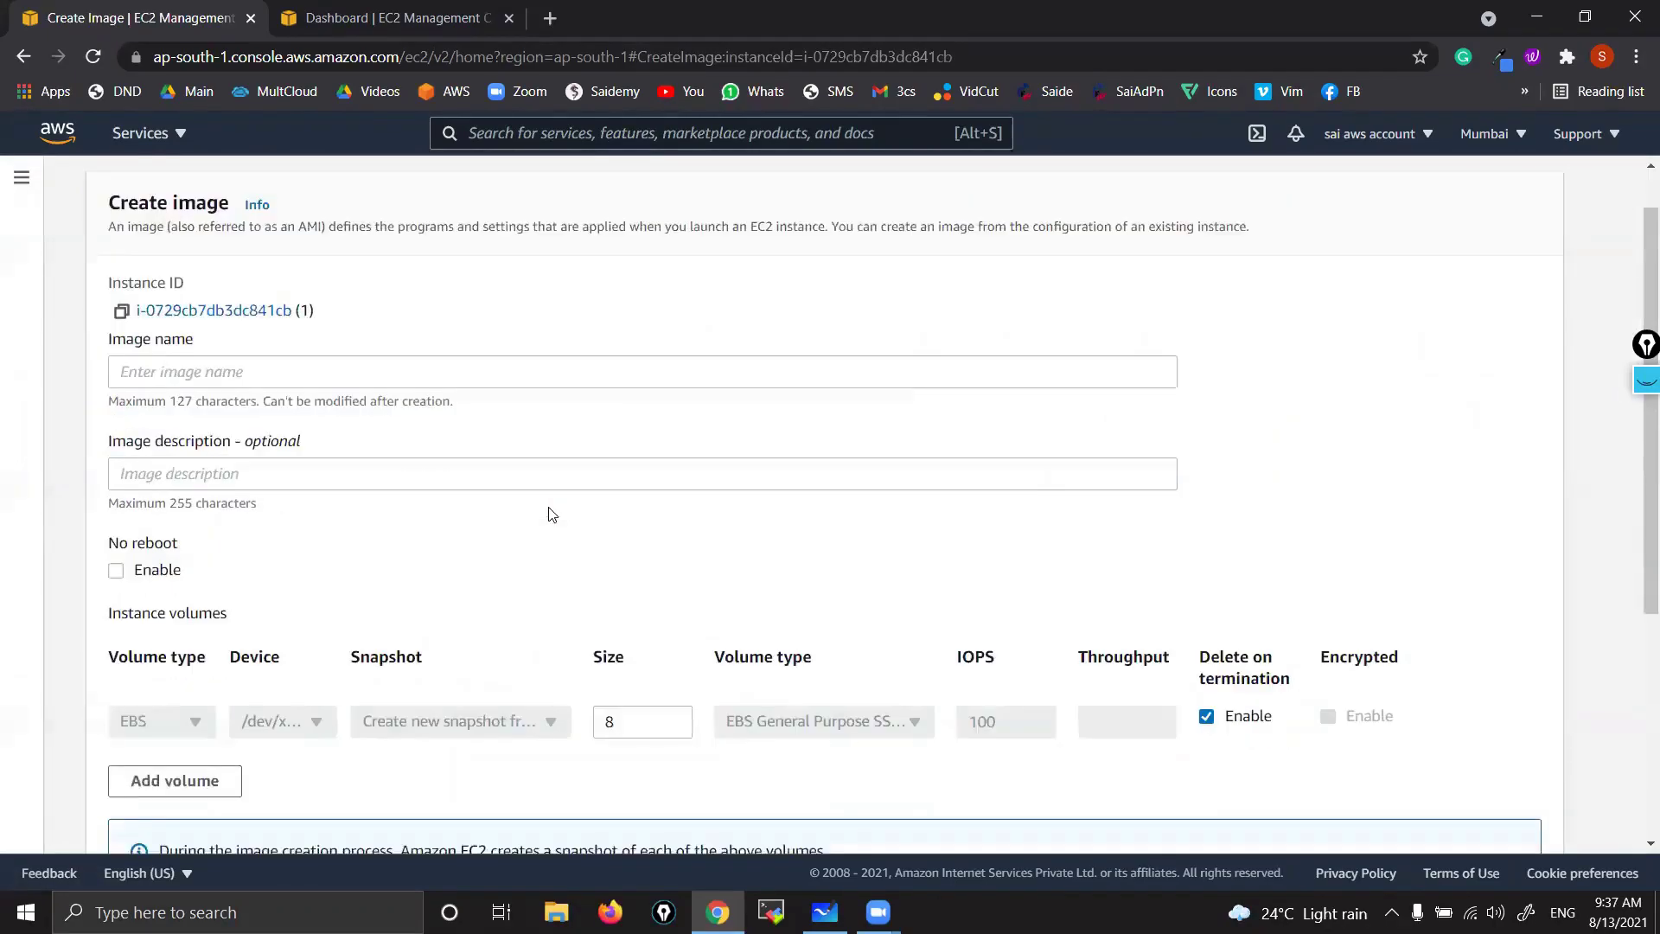
{"action": "left_click", "coordinate": [346, 315]}
{"action": "type", "text": "WXYZ"}
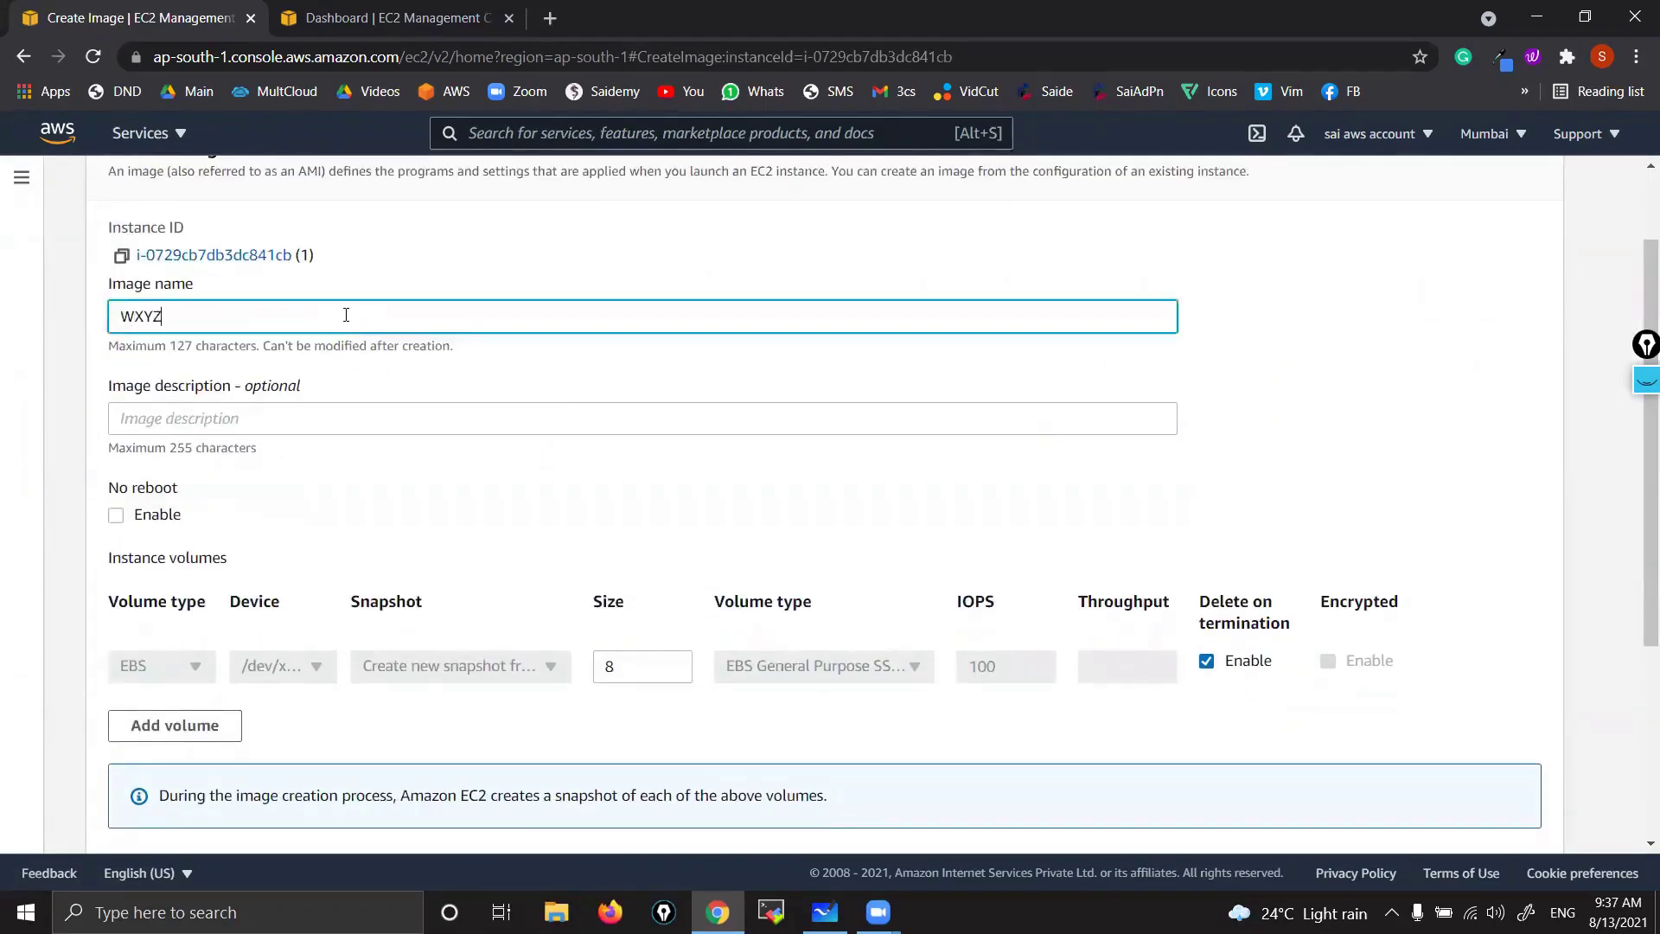
{"action": "key", "text": "ctrl+a"}
{"action": "left_click", "coordinate": [346, 315]}
{"action": "key", "text": "ctrl+a"}
{"action": "key", "text": "ctrl+c"}
{"action": "key", "text": "Tab"}
{"action": "key", "text": "ctrl+v"}
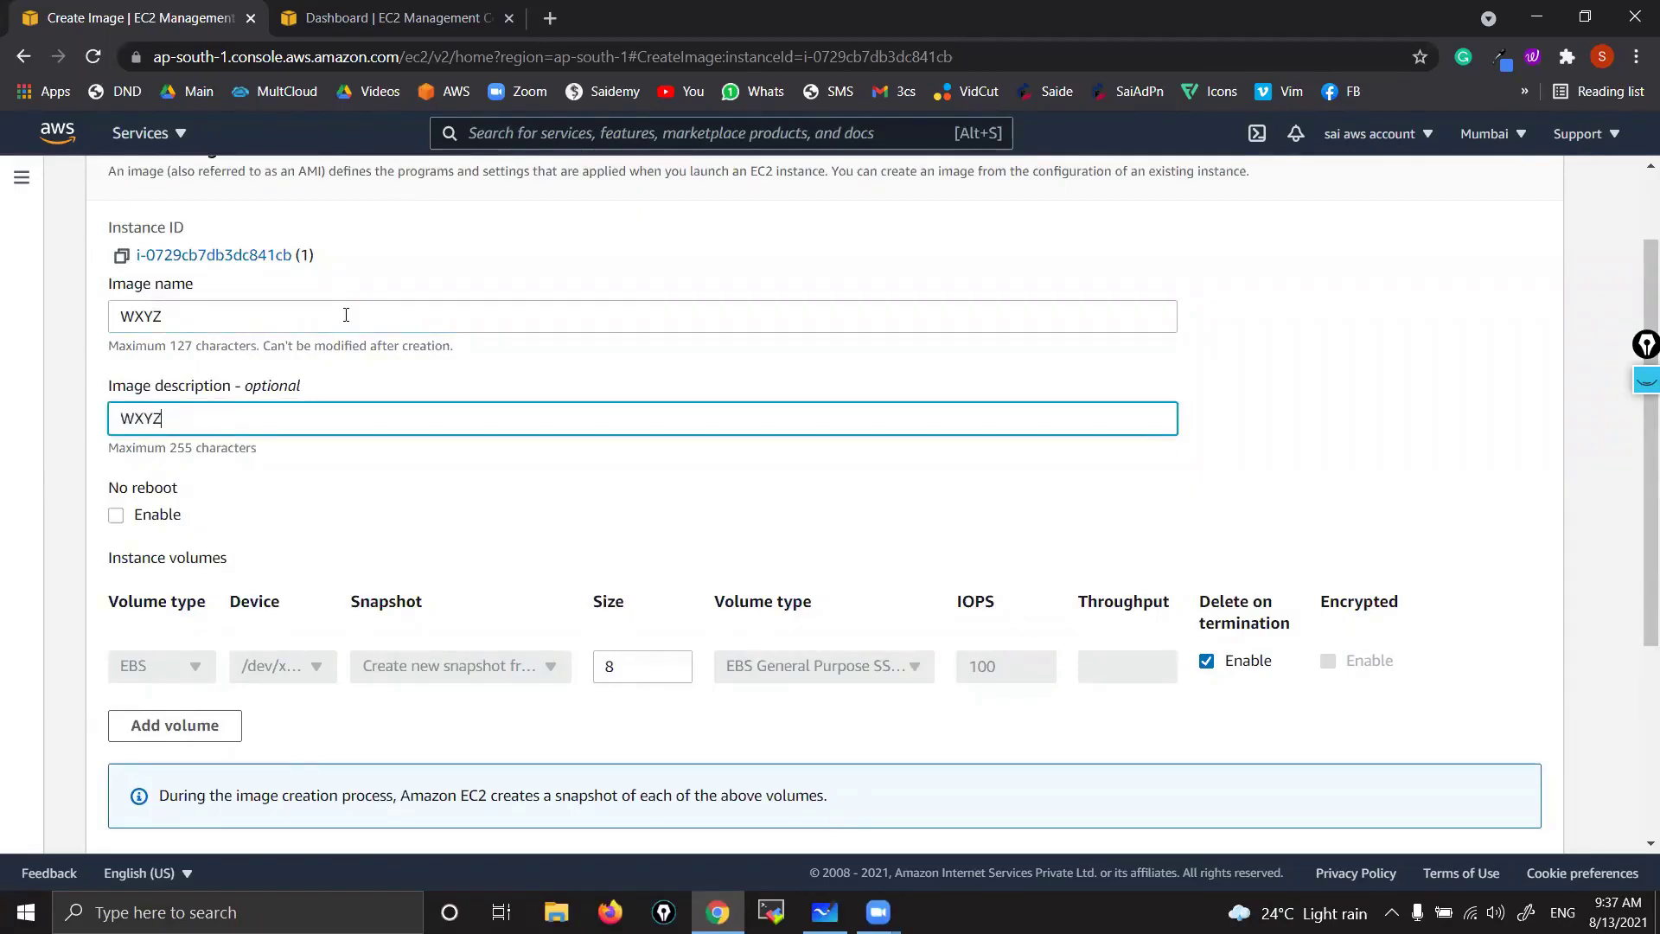
- Create the image with the default 8 GiB volume, No reboot left disabled, and no tags added
{"action": "scroll", "coordinate": [764, 610], "scroll_direction": "down", "scroll_amount": 4}
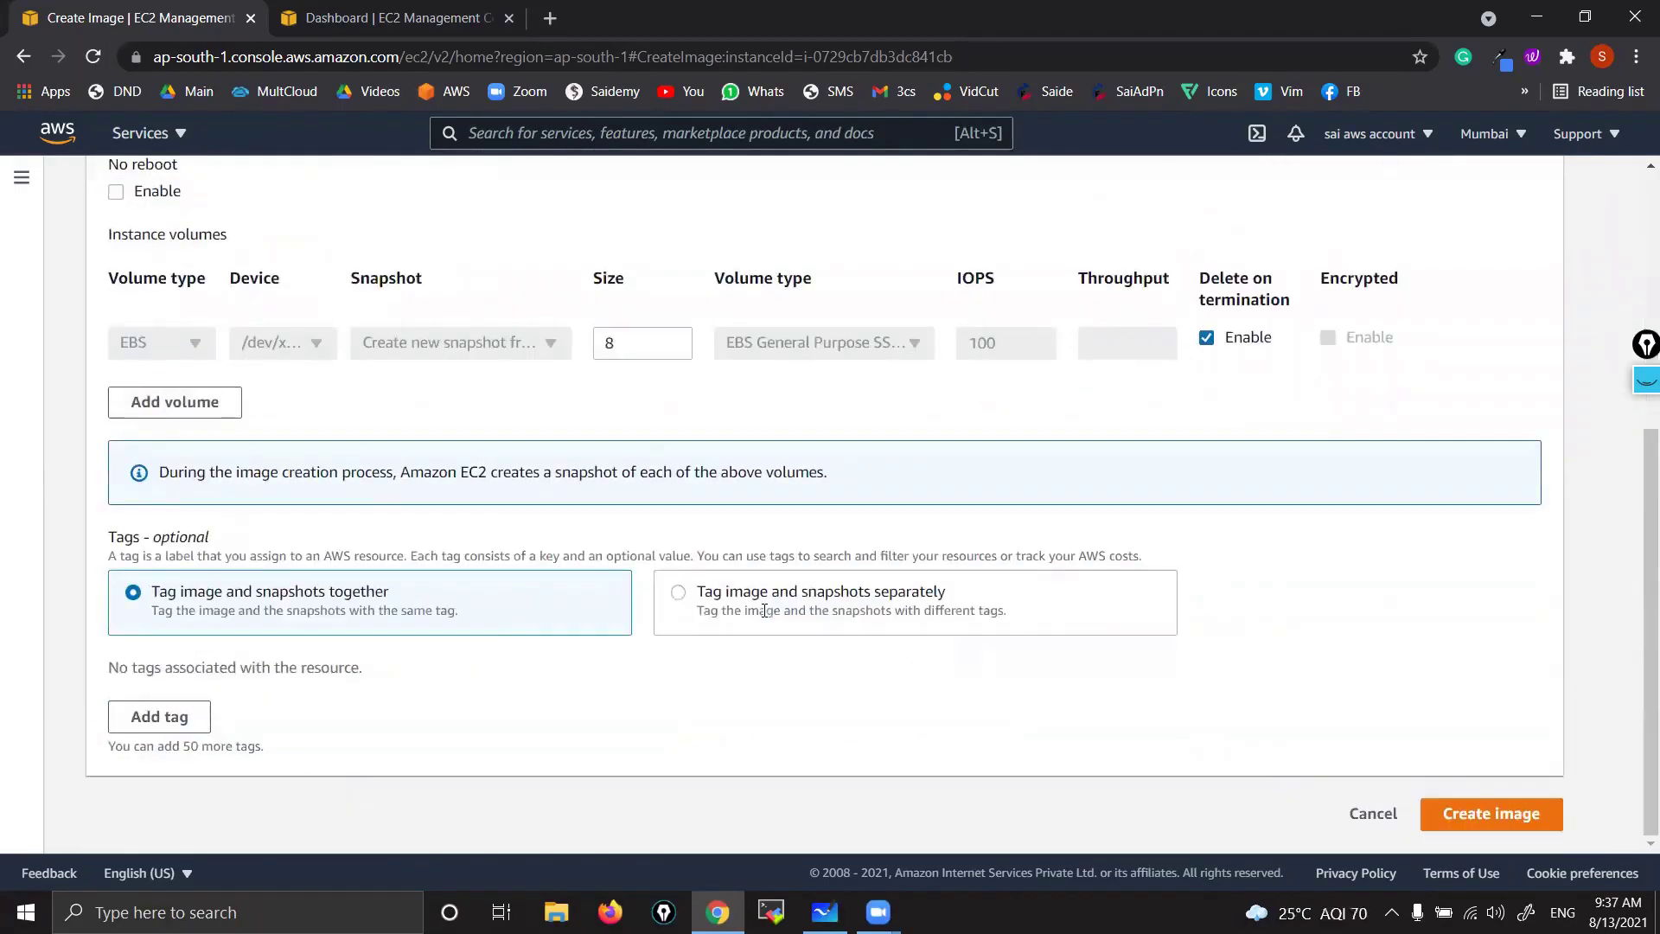
{"action": "scroll", "coordinate": [761, 519], "scroll_direction": "up", "scroll_amount": 4}
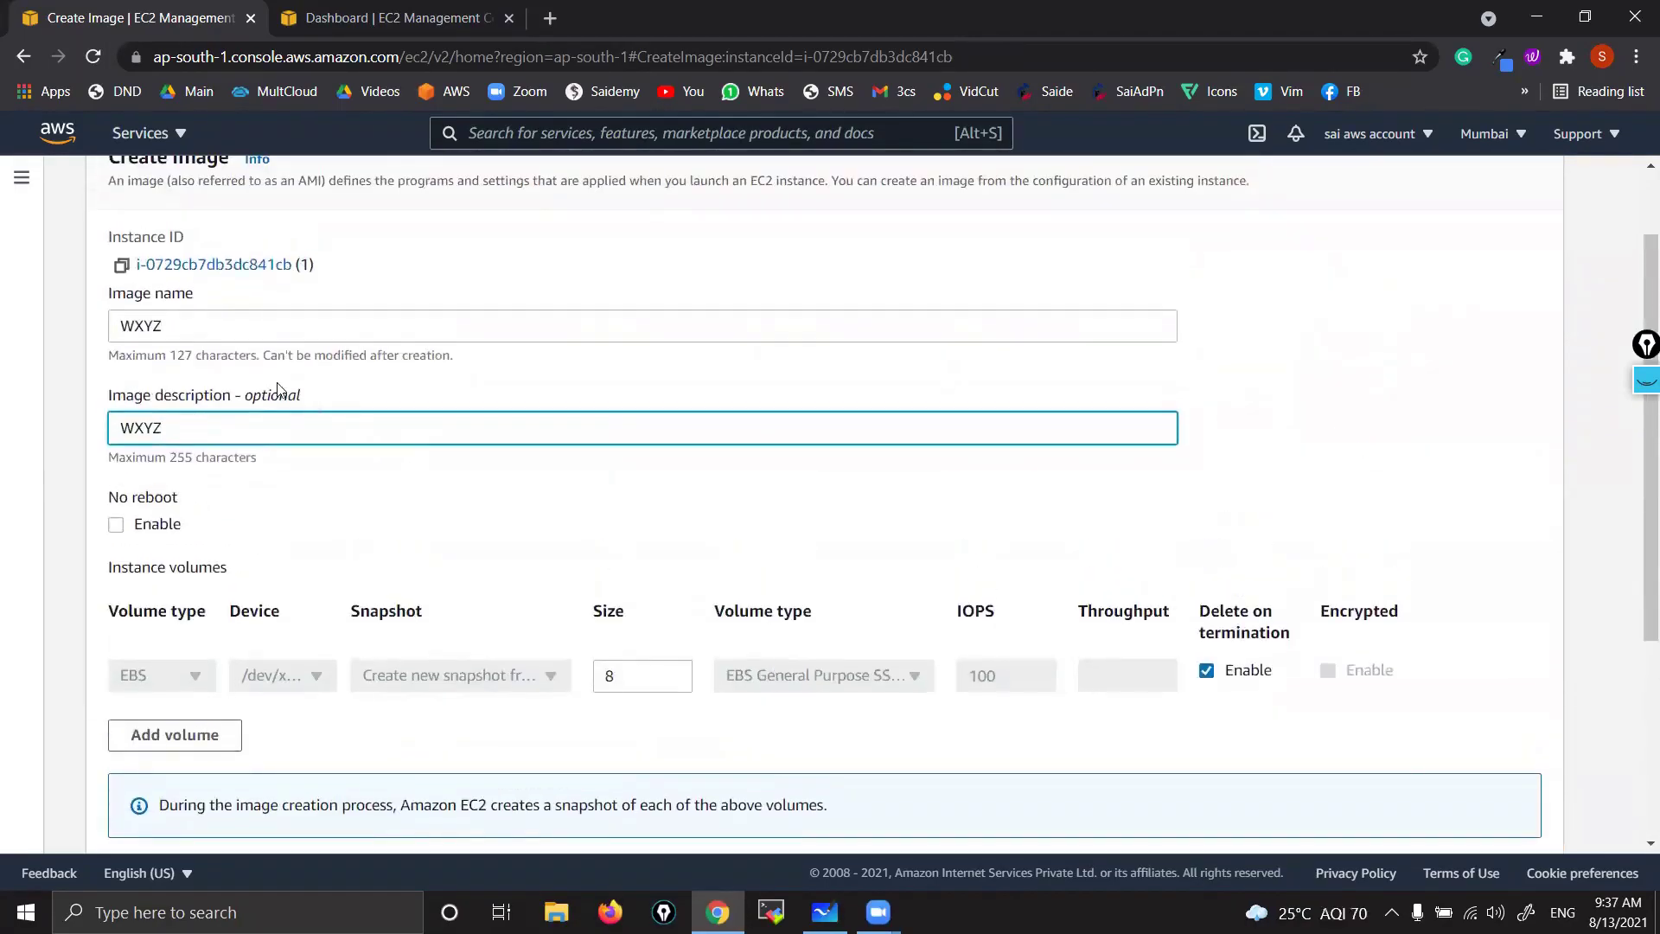
{"action": "scroll", "coordinate": [709, 624], "scroll_direction": "down", "scroll_amount": 4}
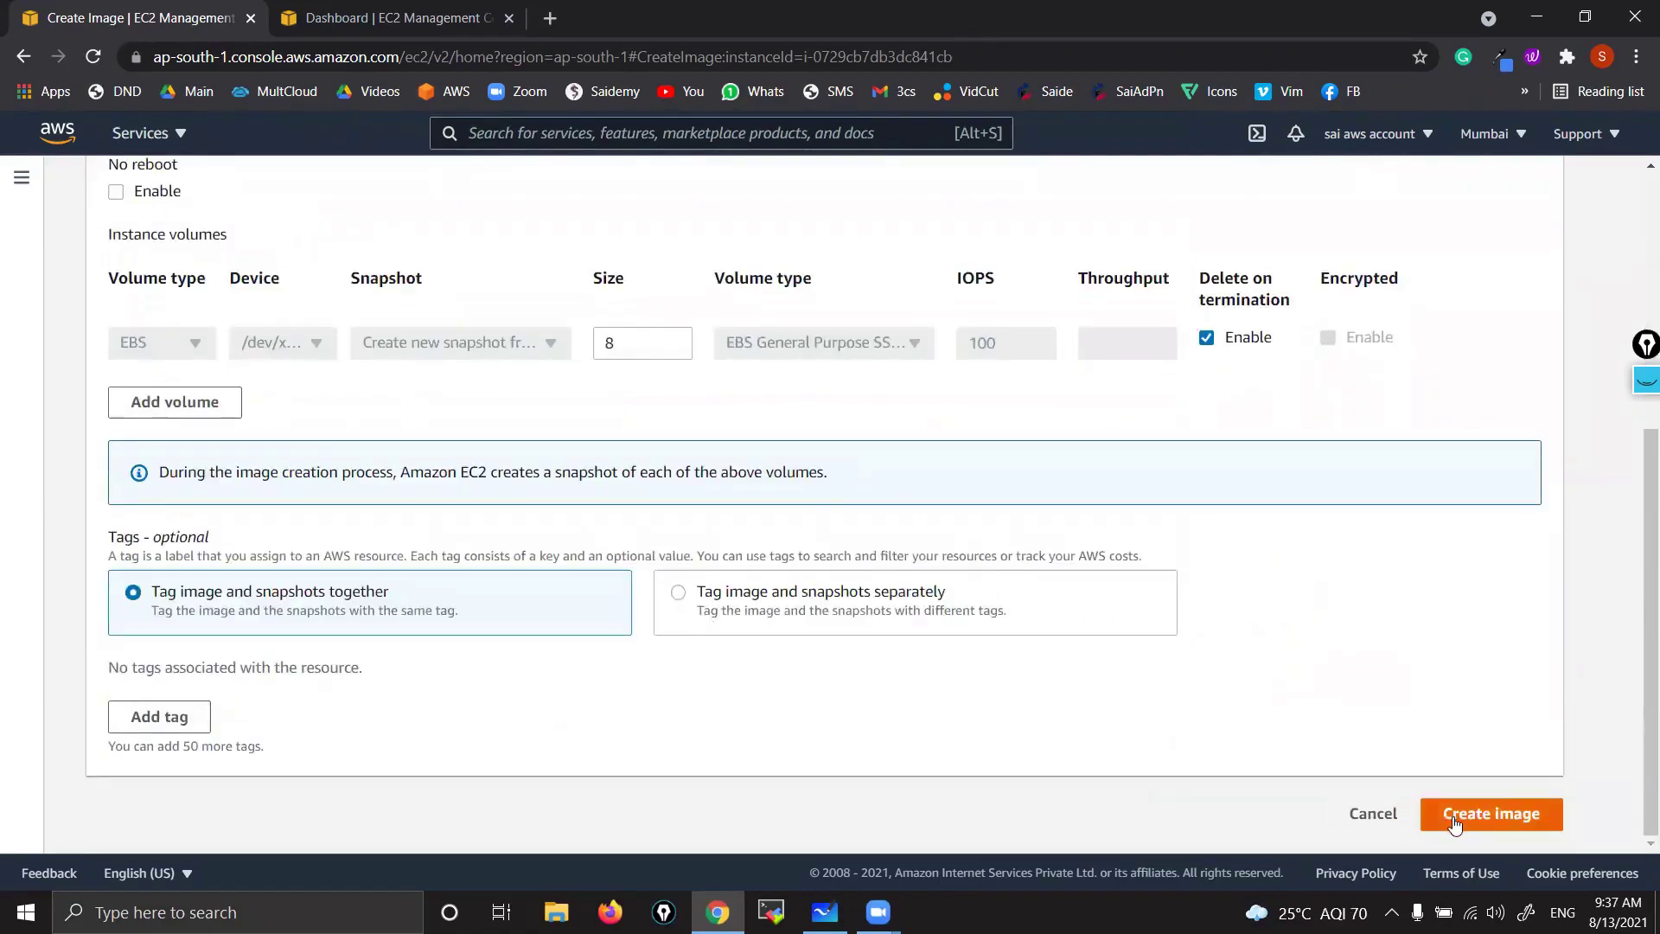
{"action": "scroll", "coordinate": [1282, 653], "scroll_direction": "up", "scroll_amount": 5}
{"action": "scroll", "coordinate": [1384, 733], "scroll_direction": "down", "scroll_amount": 5}
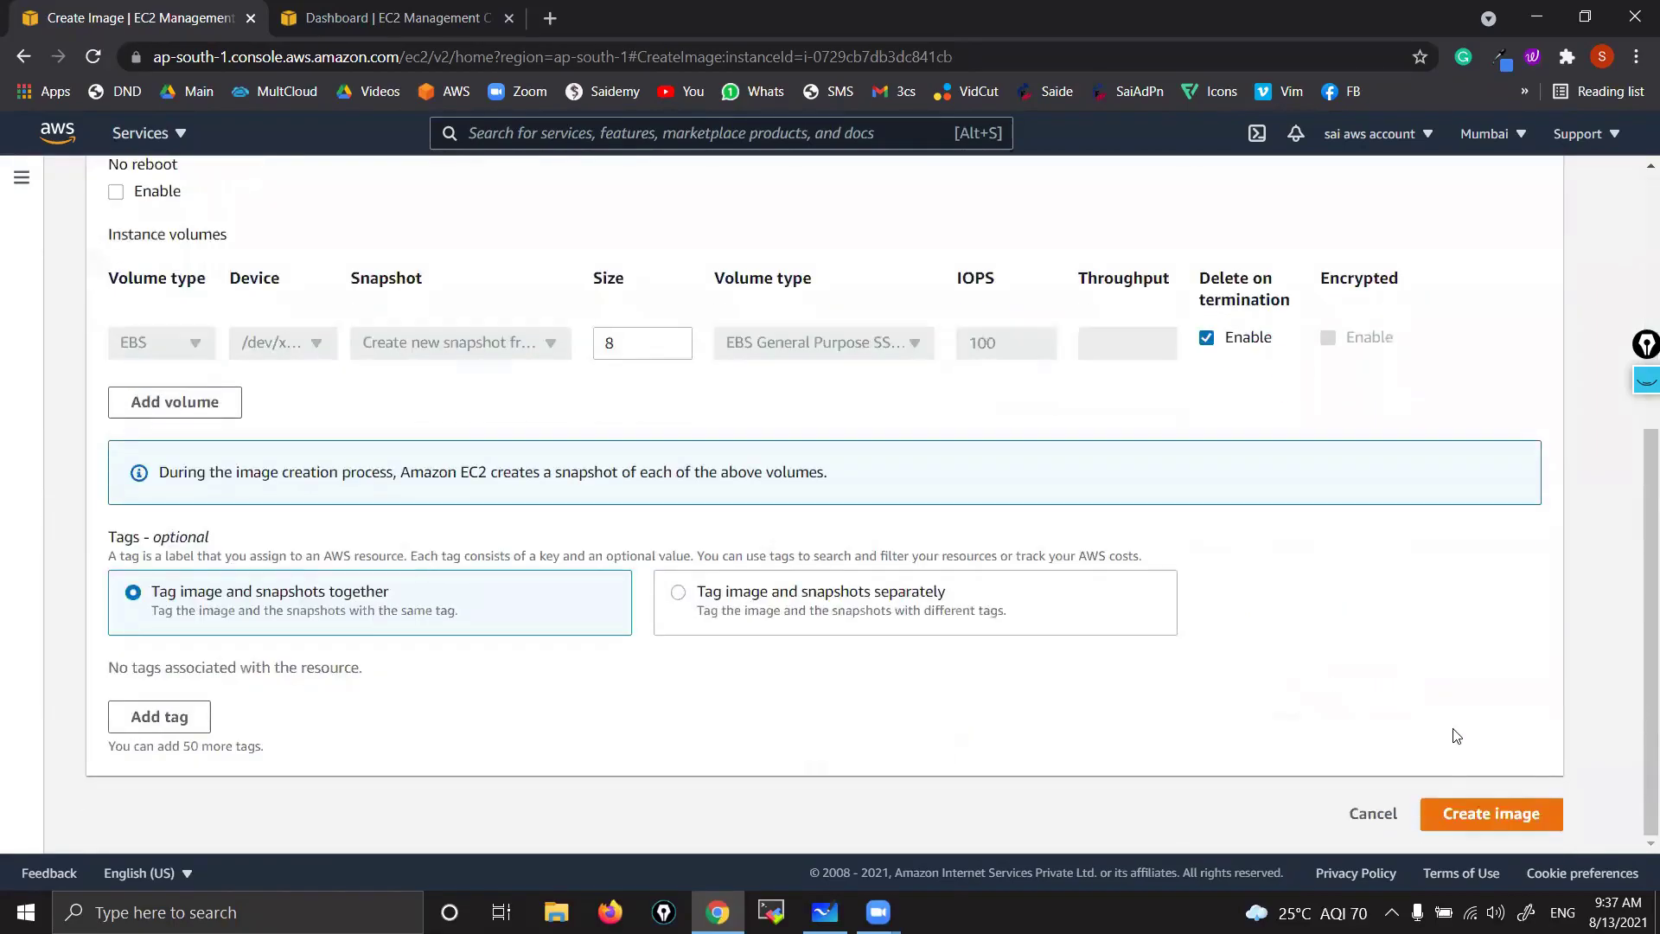
{"action": "left_click", "coordinate": [1509, 820]}
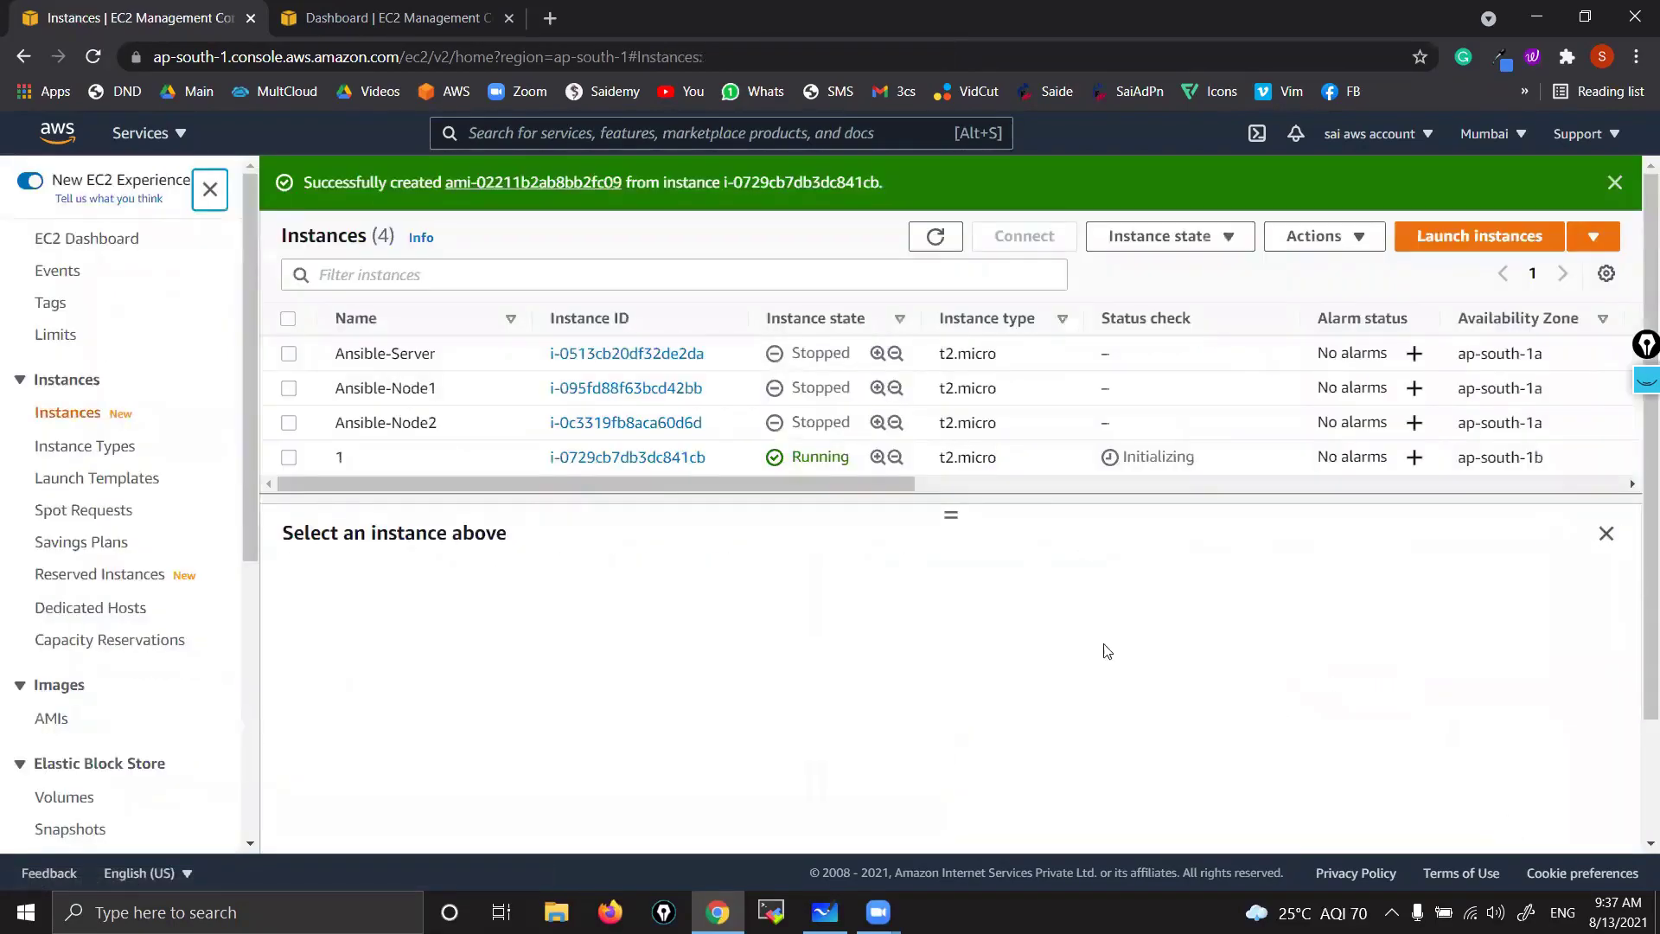
- Switch to Microsoft Whiteboard, examine the Mumbai WXYZ AMI box in the diagram, and return to the EC2 console in Chrome
{"action": "key", "text": "alt+Tab"}
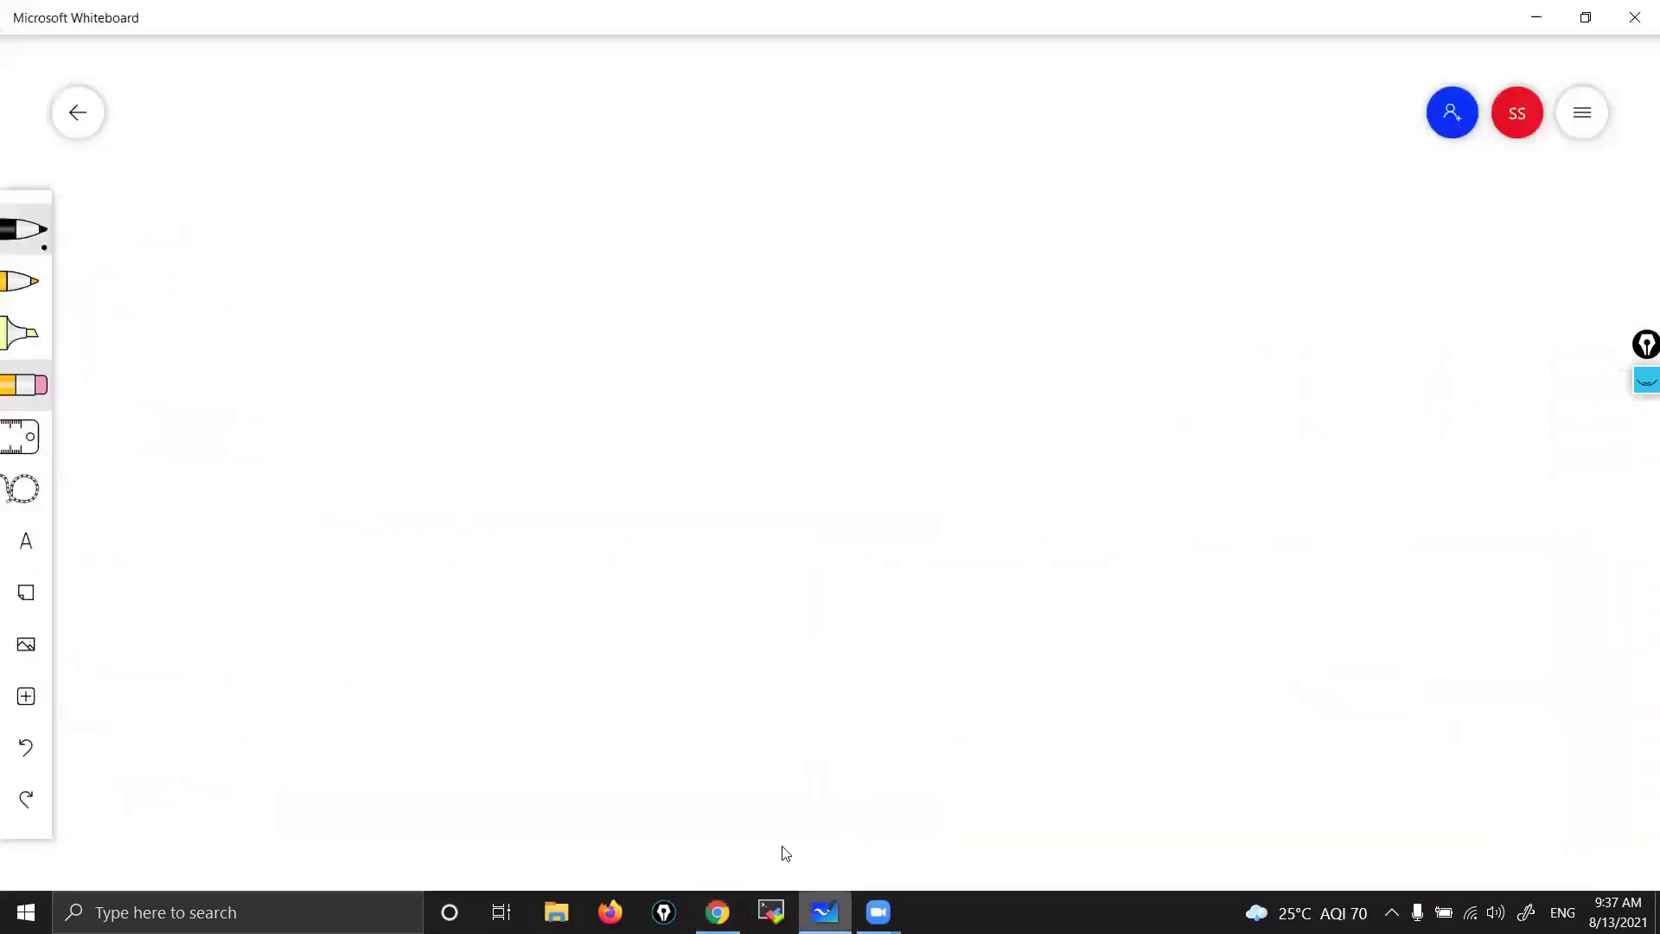
{"action": "key", "text": "ctrl"}
{"action": "key", "text": "ctrl"}
{"action": "key", "text": "ctrl"}
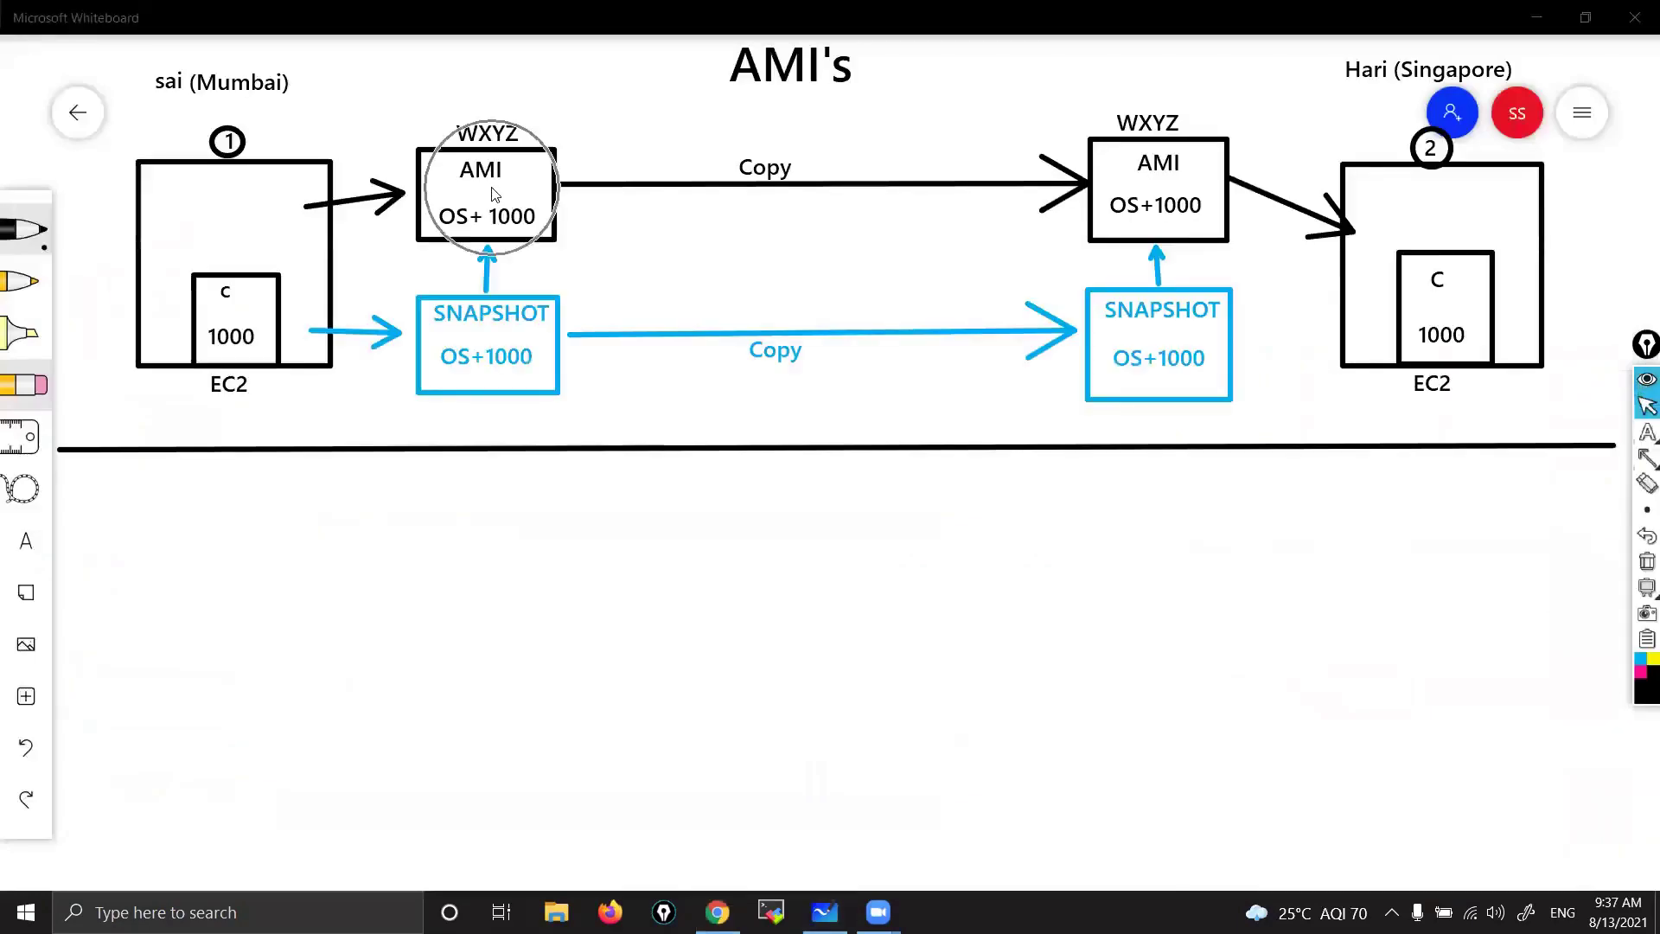
{"action": "left_click", "coordinate": [1641, 399]}
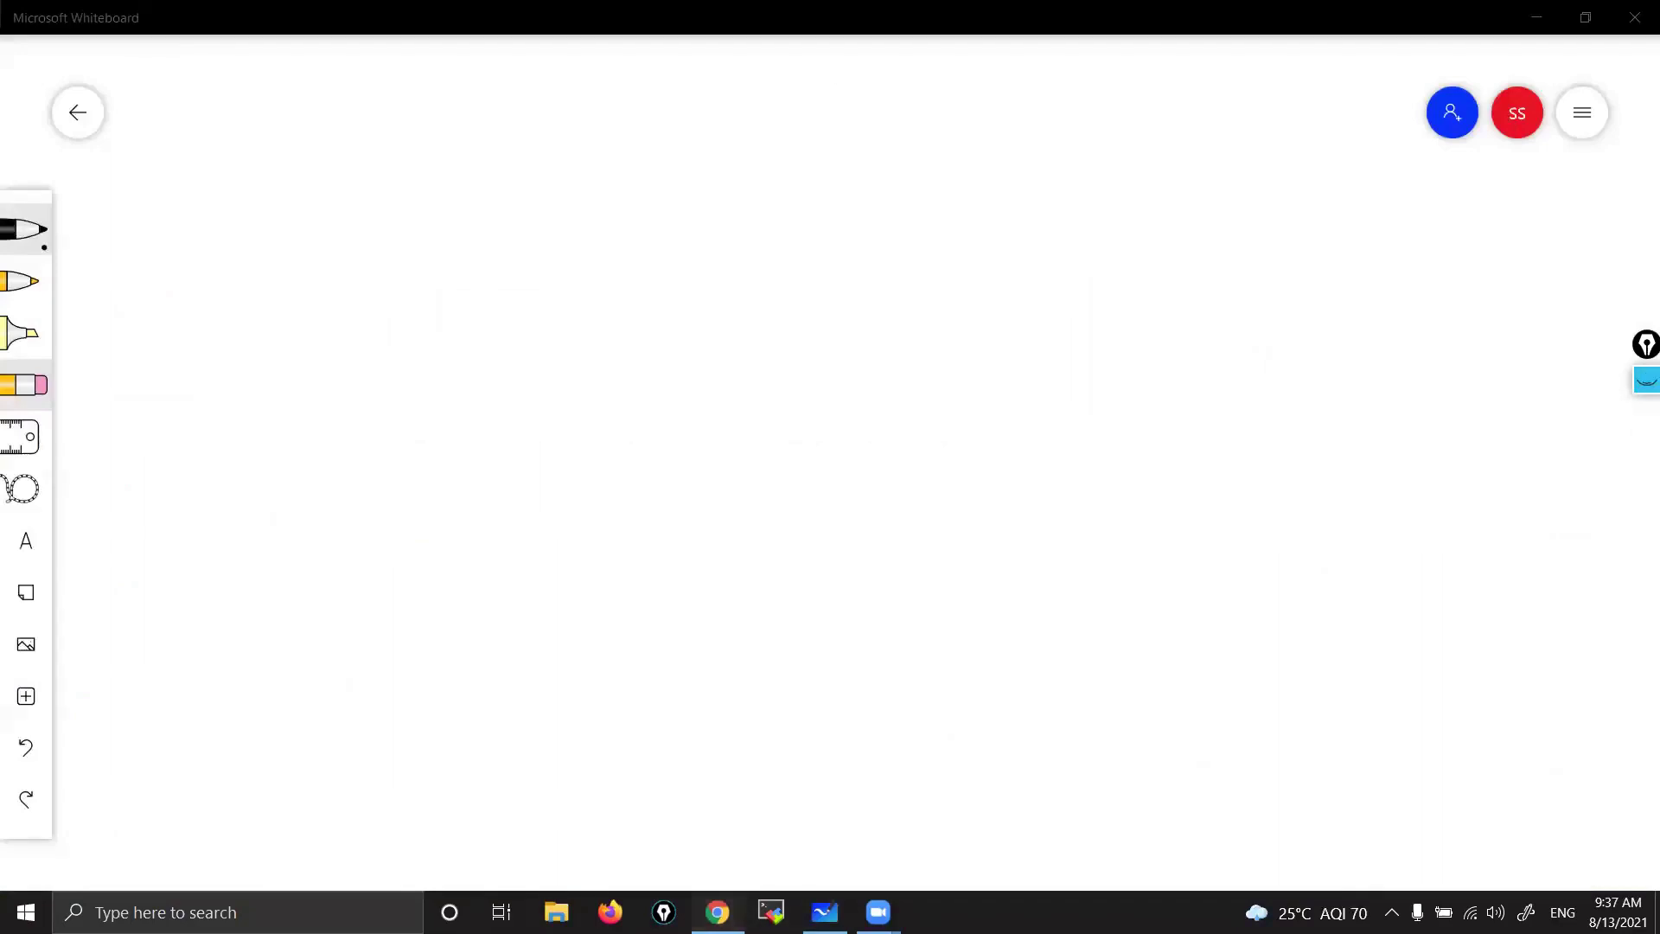
{"action": "left_click", "coordinate": [718, 912]}
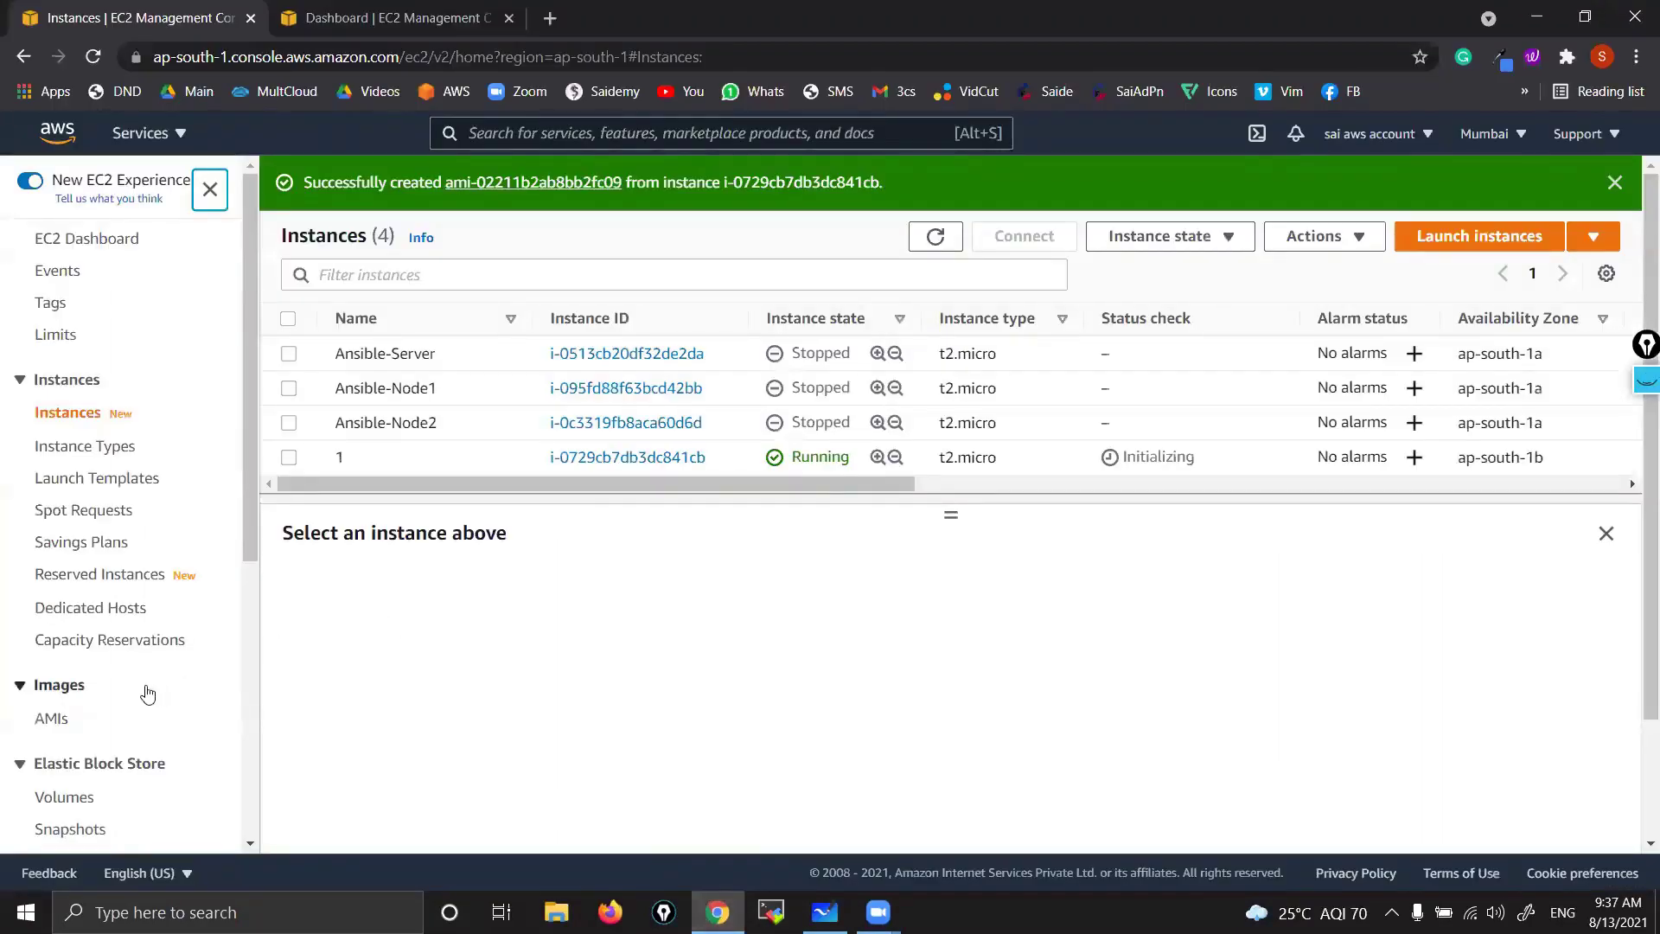
- Open the AMIs list in the Mumbai region
{"action": "scroll", "coordinate": [7, 751], "scroll_direction": "up", "scroll_amount": 6}
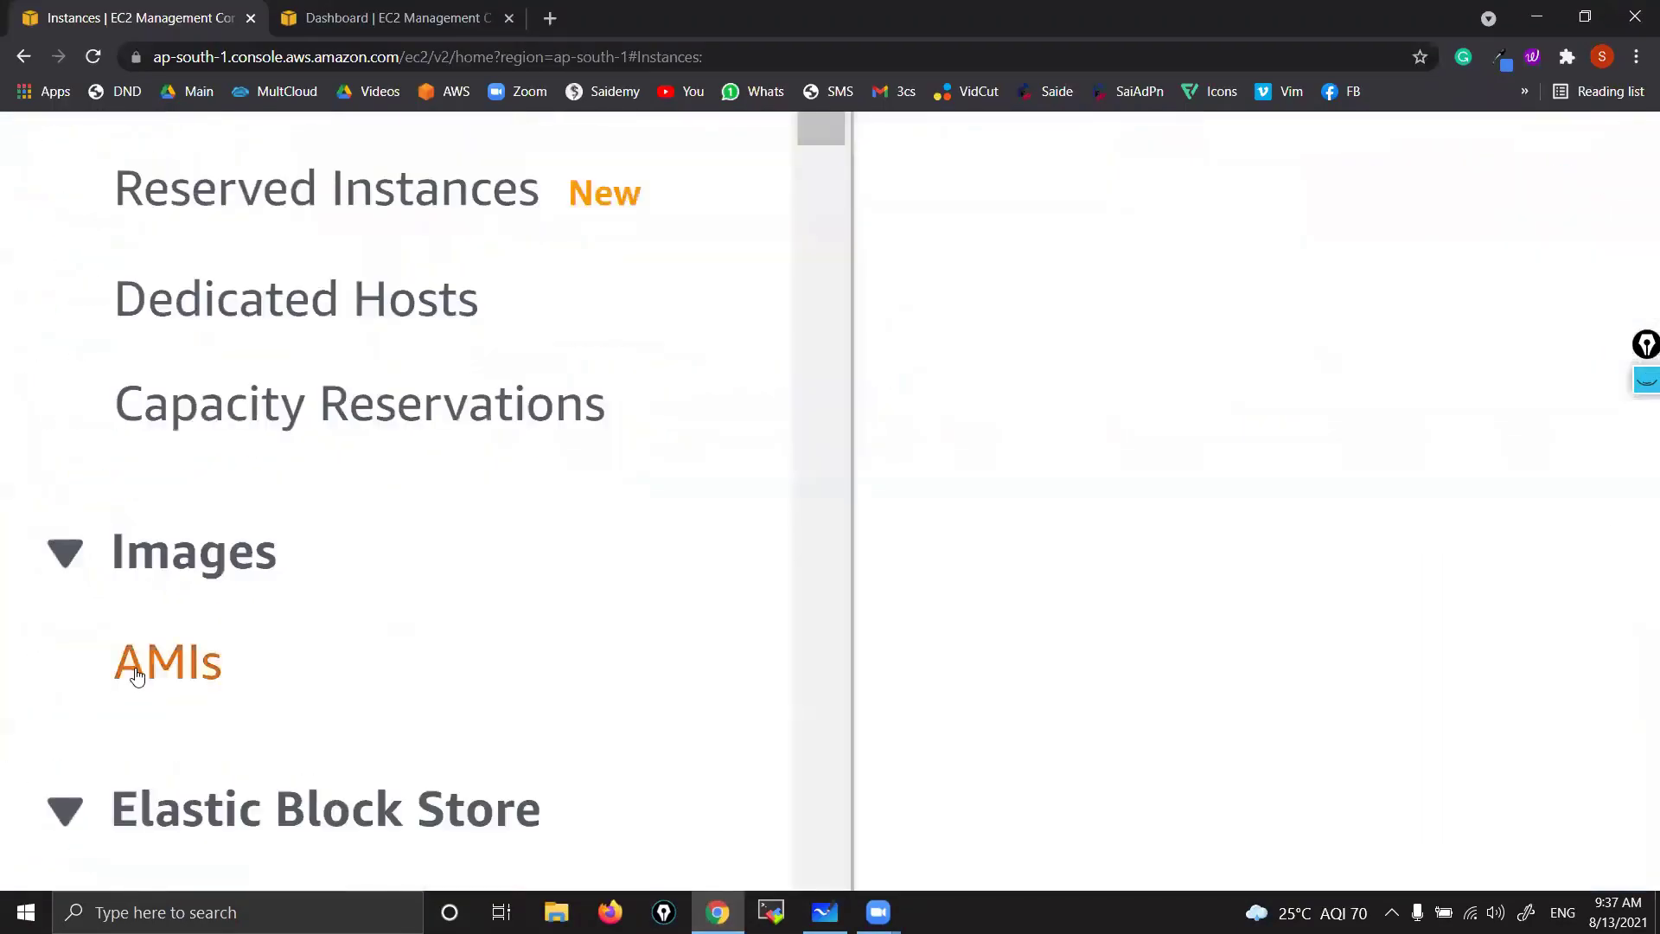
{"action": "scroll", "coordinate": [122, 667], "scroll_direction": "down", "scroll_amount": 6}
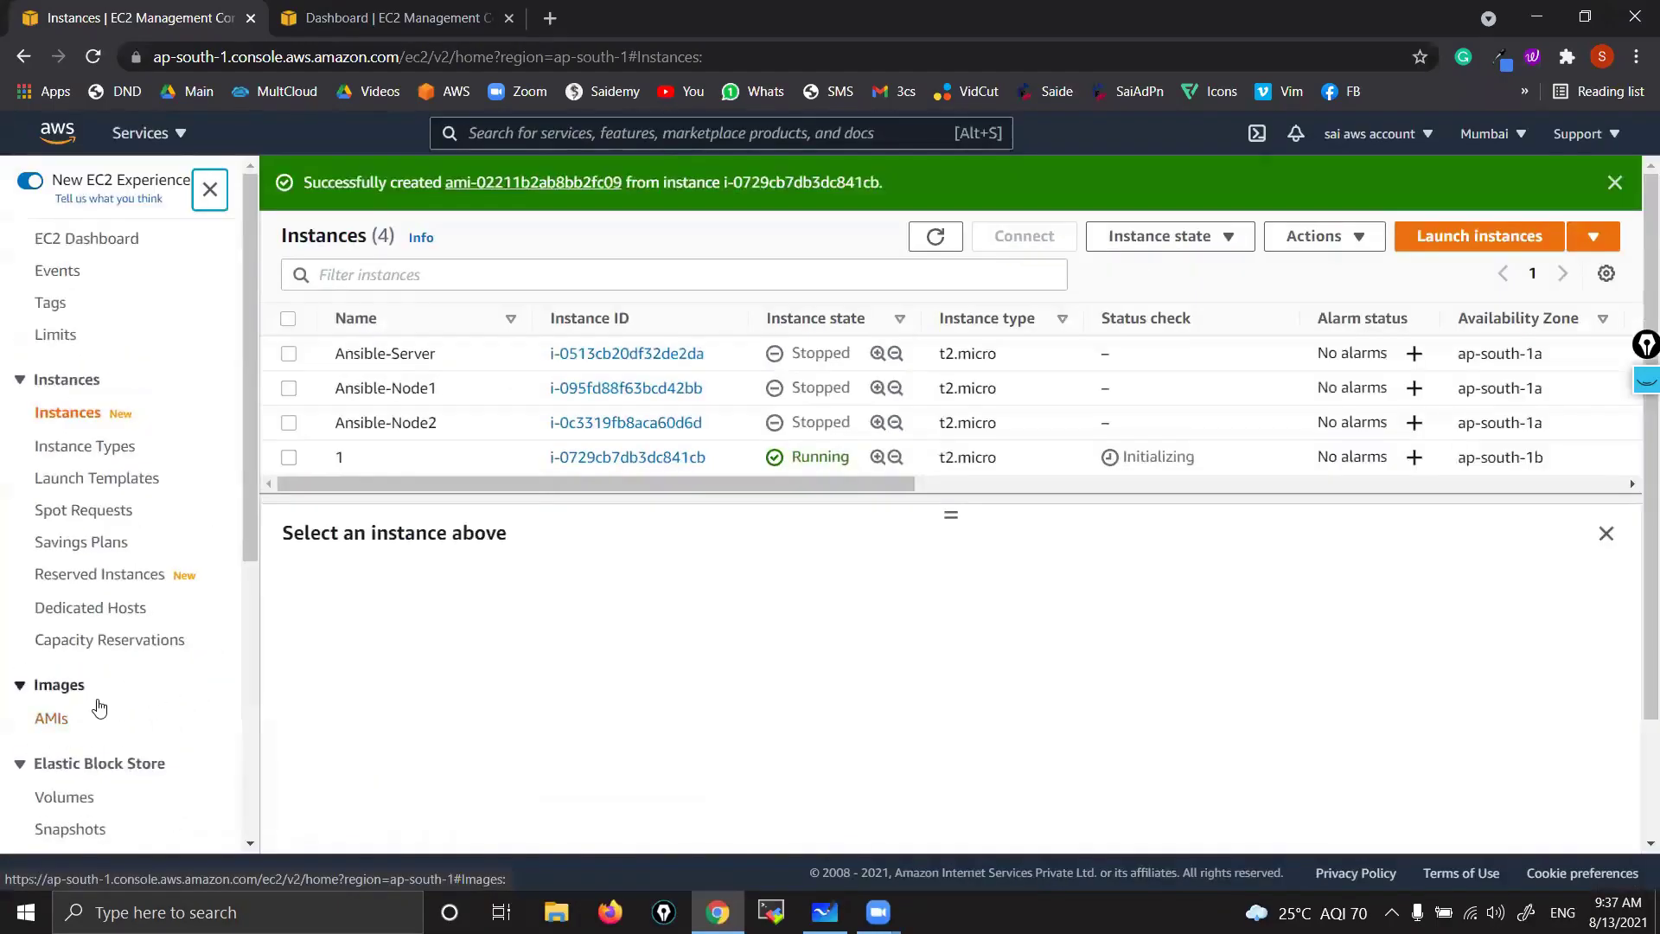
{"action": "left_click", "coordinate": [53, 723]}
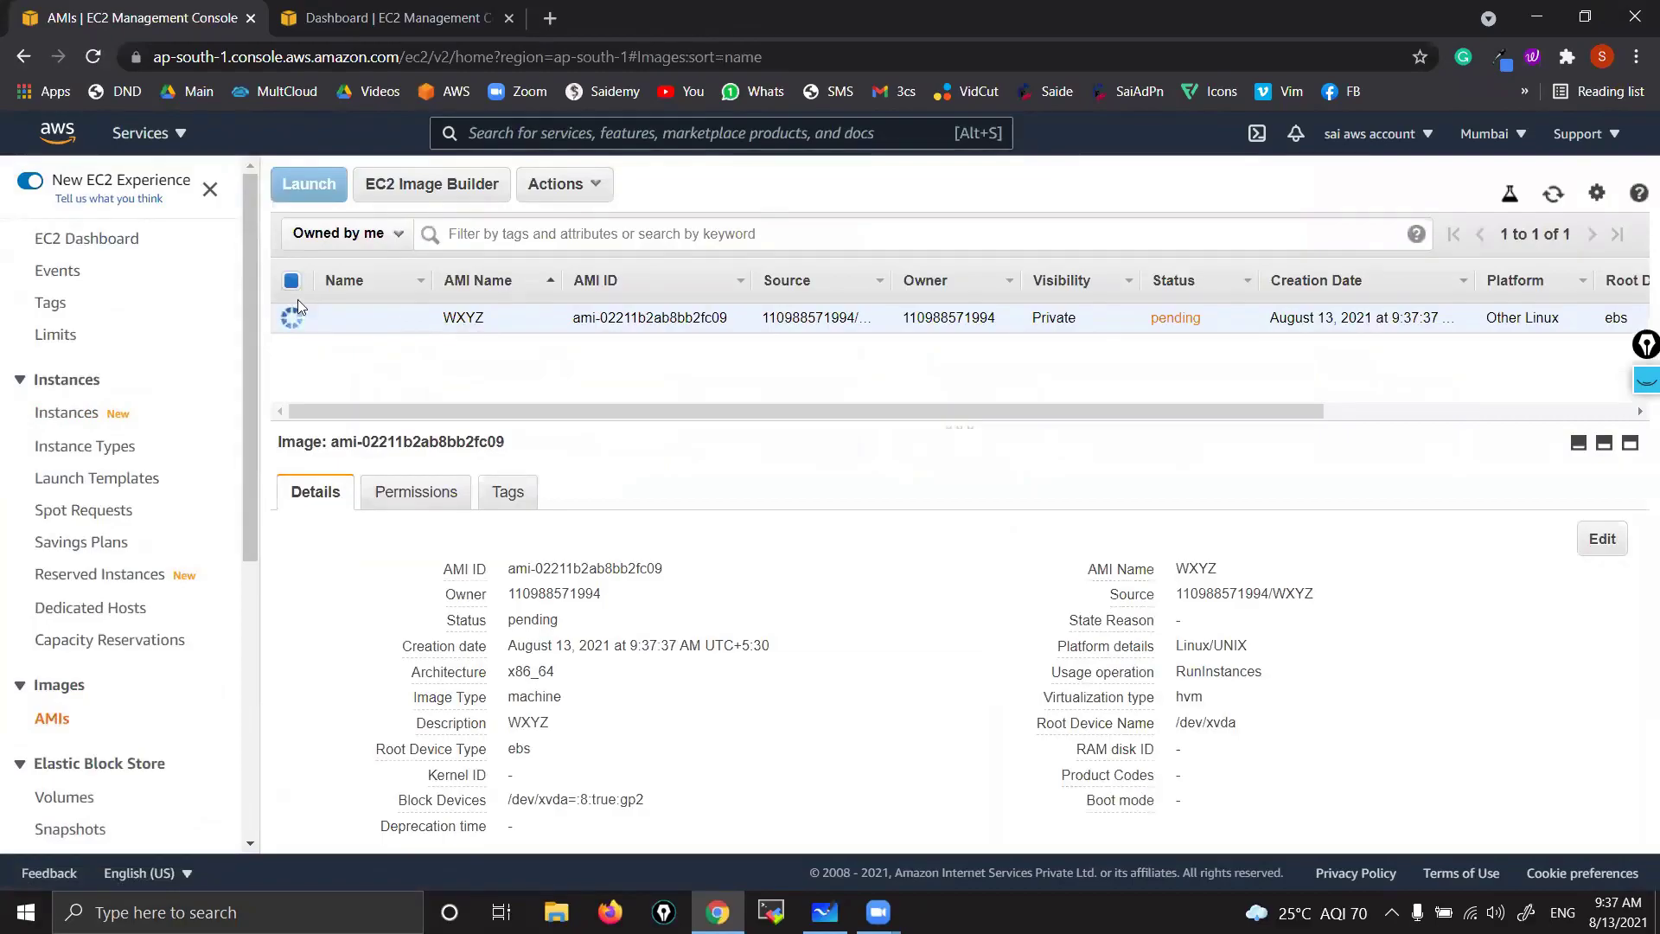
- Set the new AMI's Name to WXYZ and refresh the AMI list to check its status
{"action": "scroll", "coordinate": [424, 320], "scroll_direction": "up", "scroll_amount": 5}
{"action": "left_click", "coordinate": [524, 334]}
{"action": "type", "text": "WXYZ"}
{"action": "left_click", "coordinate": [803, 395]}
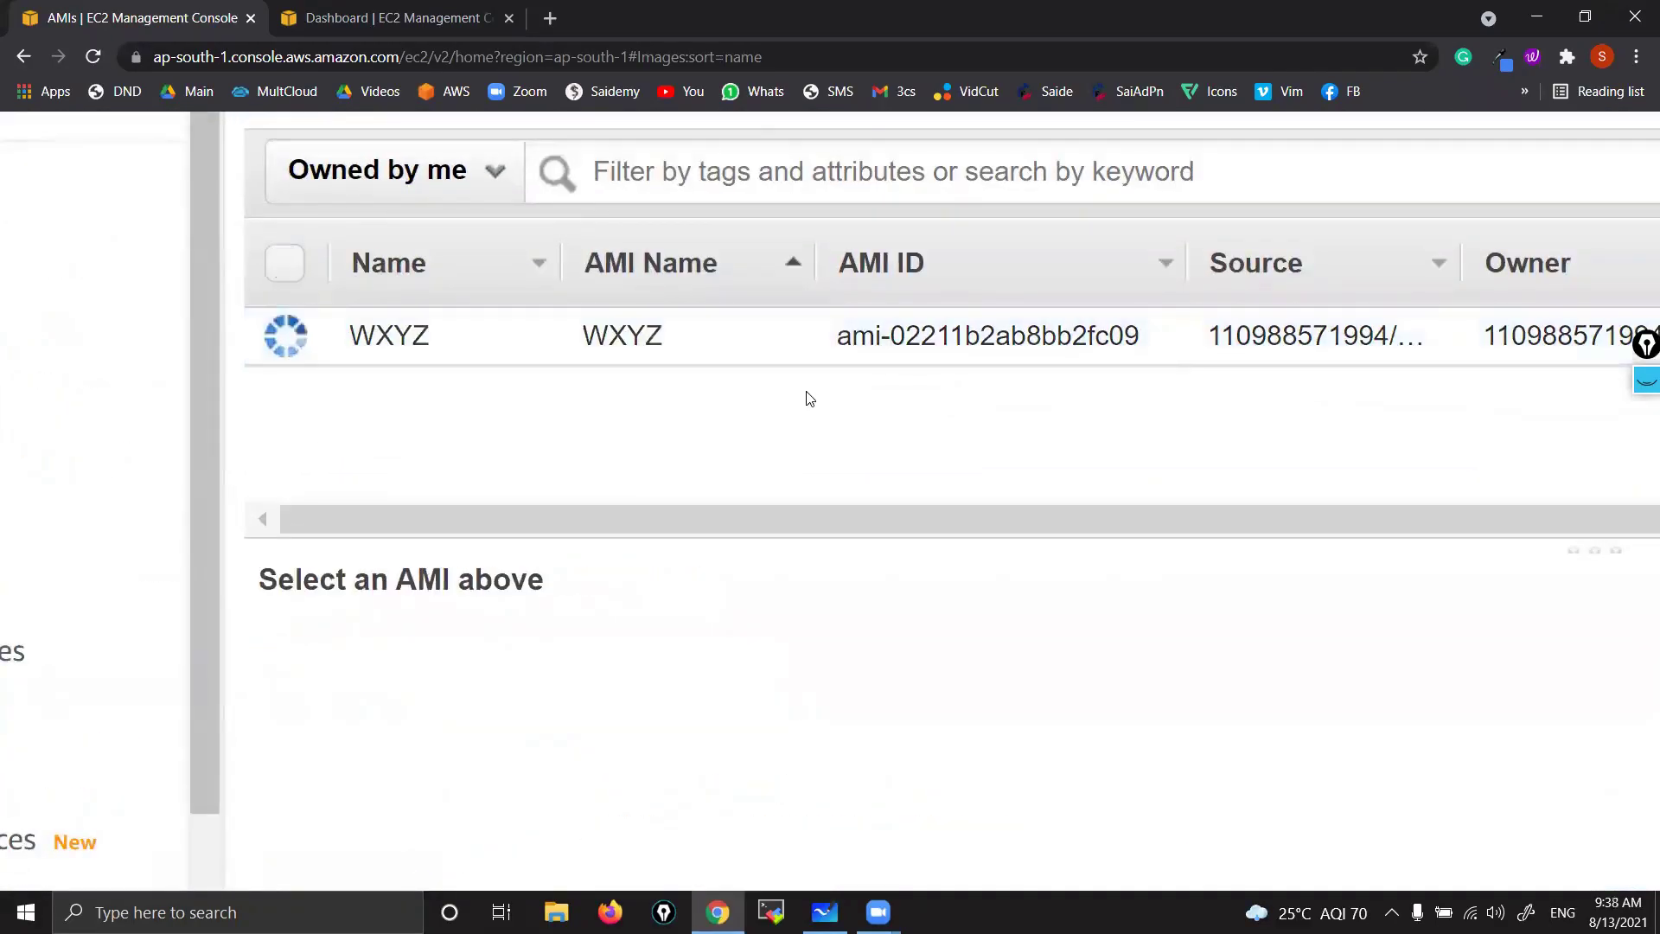
{"action": "scroll", "coordinate": [698, 421], "scroll_direction": "down", "scroll_amount": 5}
{"action": "left_click", "coordinate": [1554, 197]}
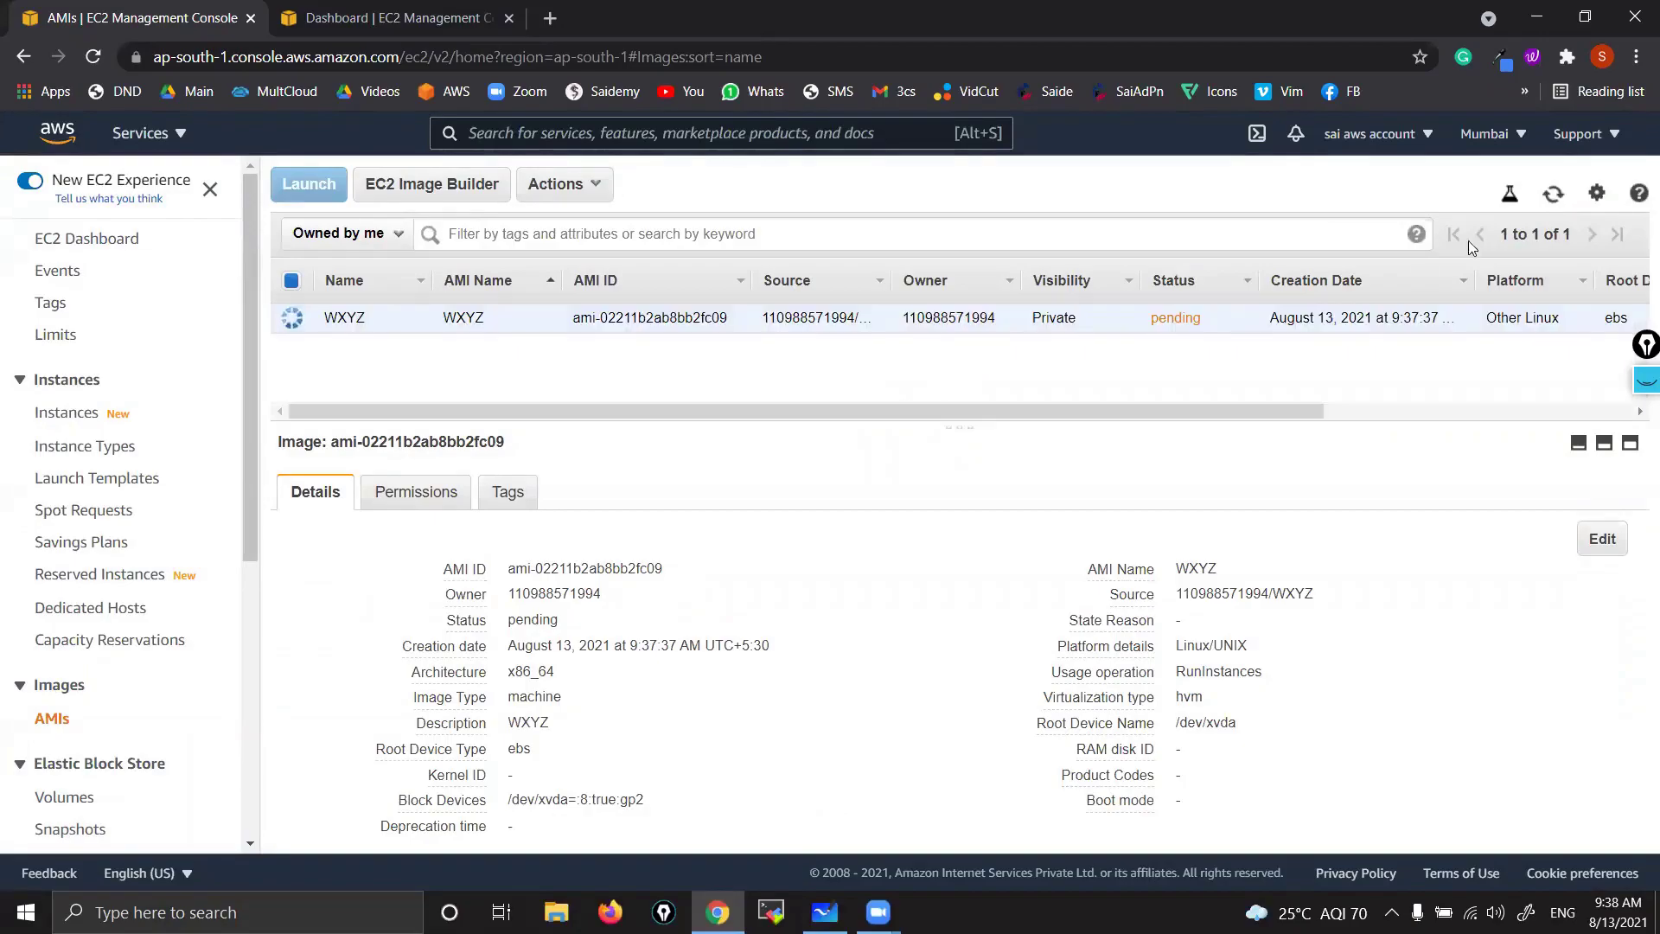
{"action": "left_click", "coordinate": [1185, 336]}
- Examine the AMI and snapshot diagram in Microsoft Whiteboard, and open the Mumbai Snapshots list in the EC2 console in Chrome
{"action": "left_click", "coordinate": [825, 913]}
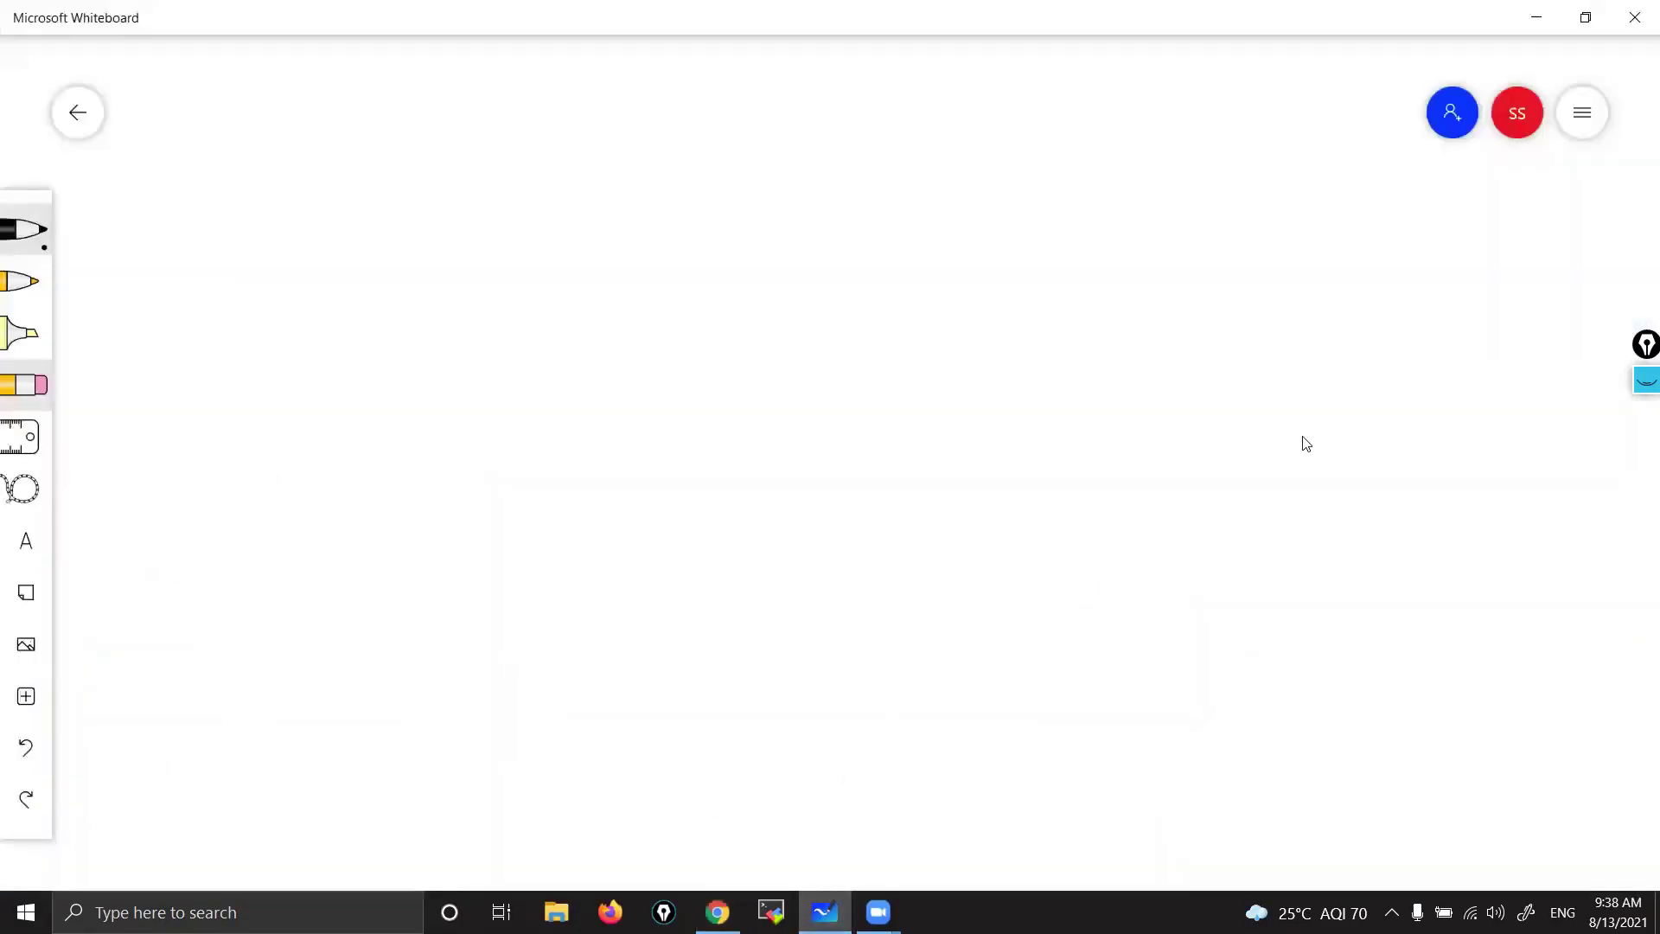
{"action": "left_click", "coordinate": [1646, 380]}
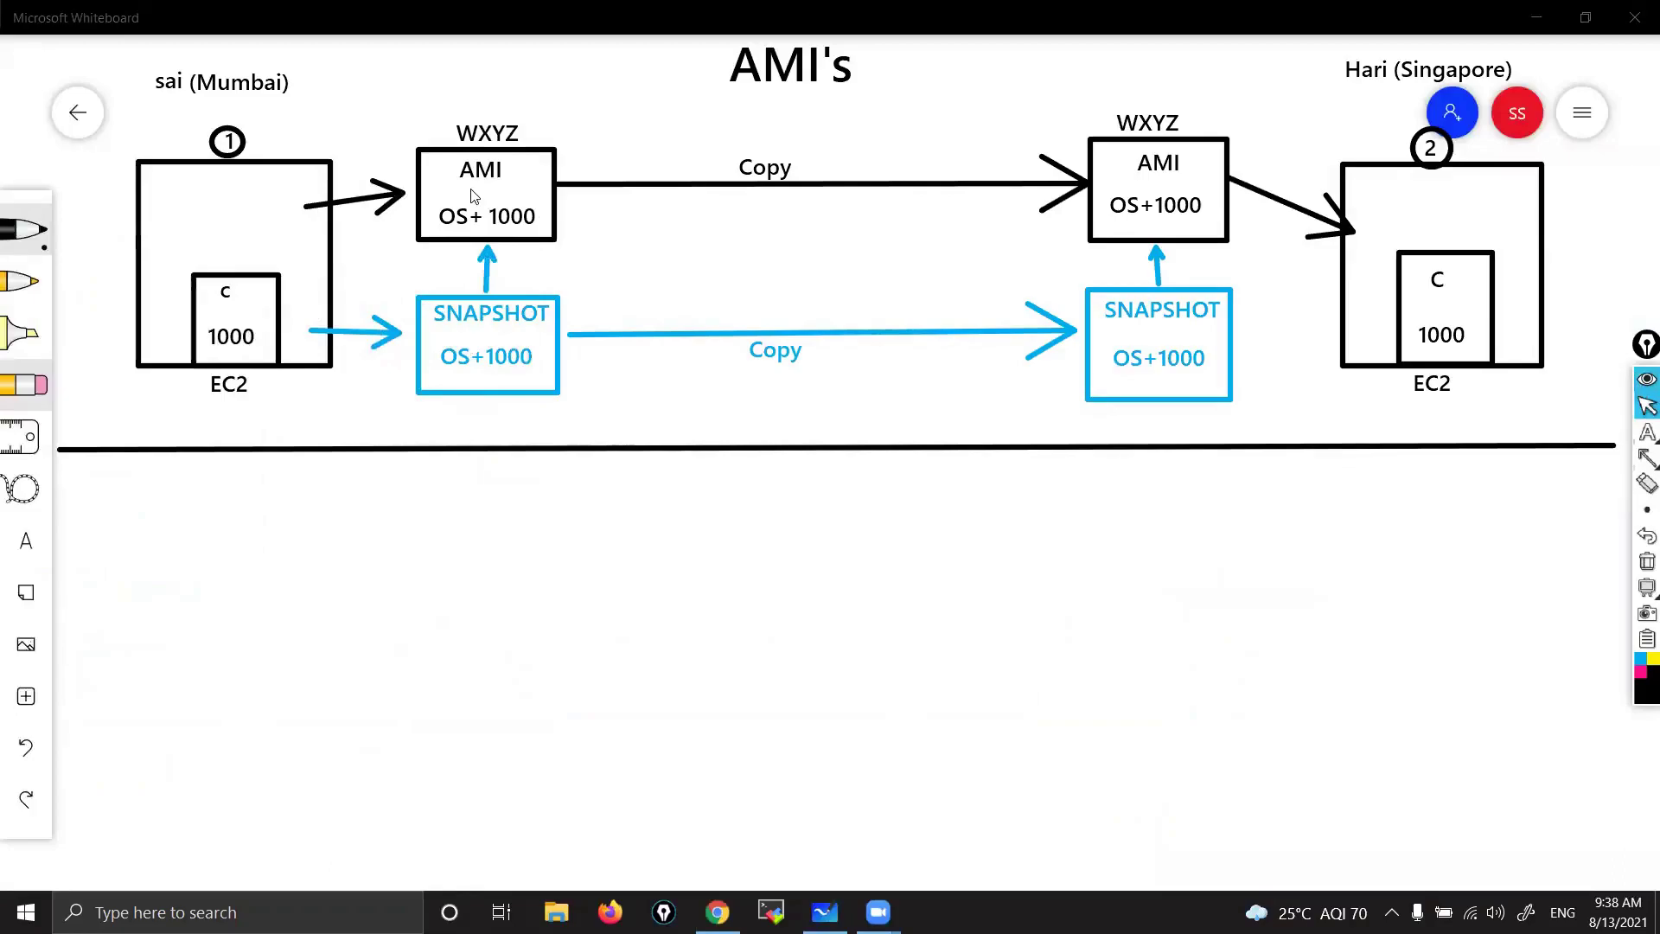
{"action": "left_click", "coordinate": [1647, 379]}
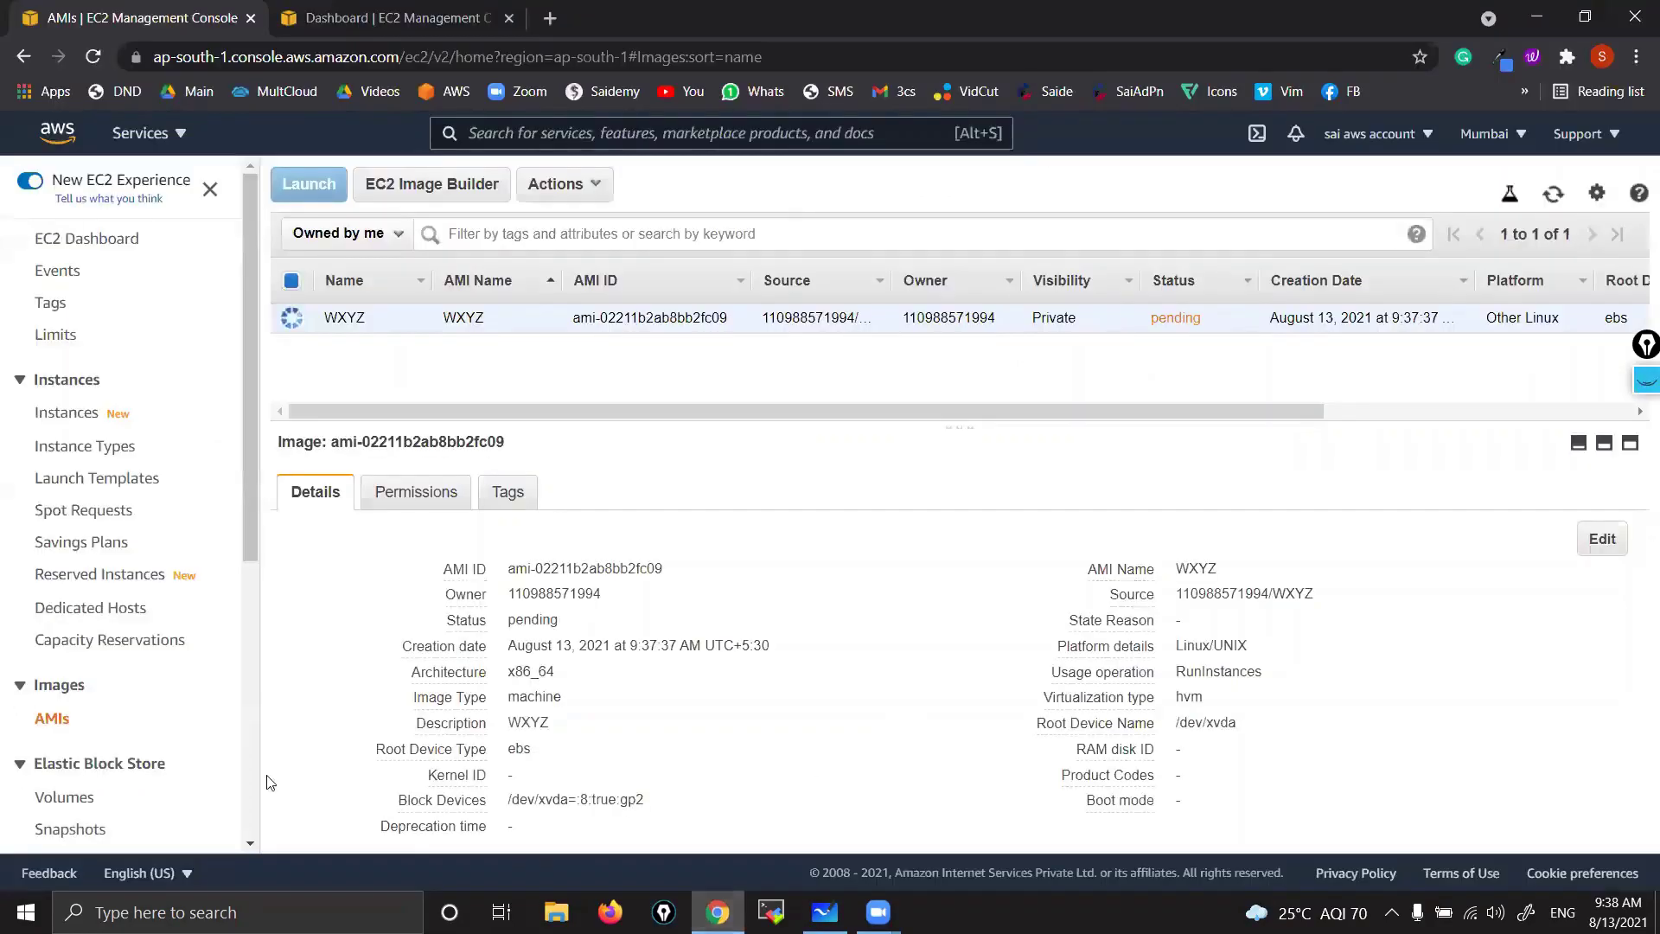
{"action": "scroll", "coordinate": [13, 595], "scroll_direction": "down", "scroll_amount": 3}
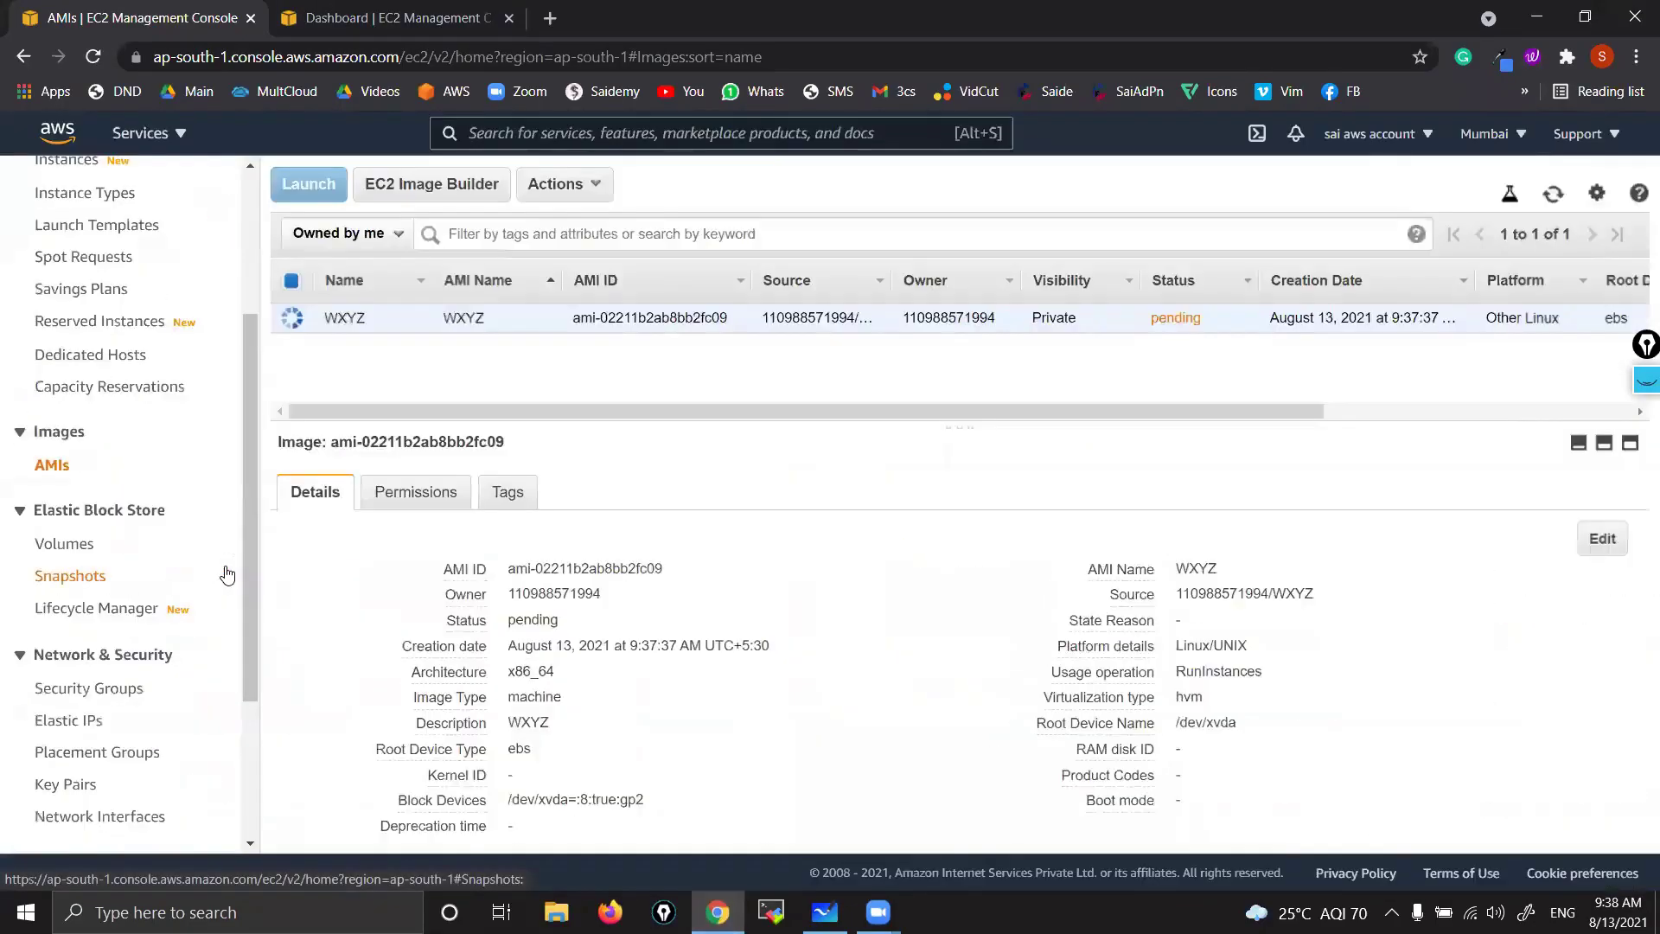
{"action": "left_click", "coordinate": [79, 576]}
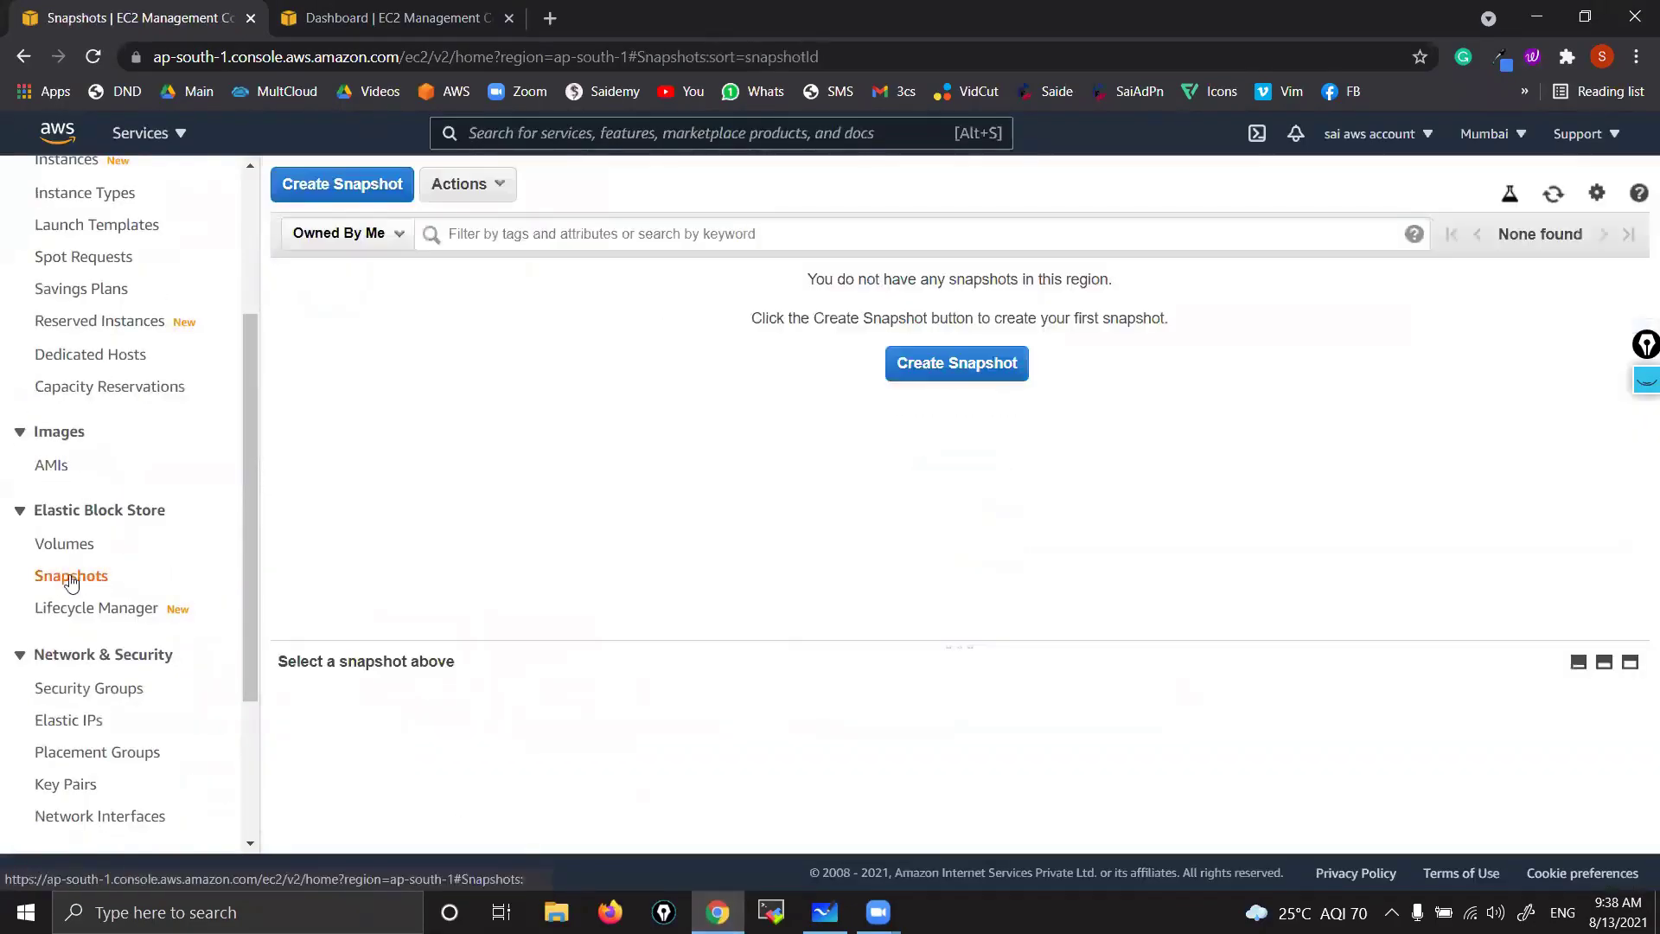
- Refresh the Mumbai Snapshots list and return to the AMIs list
{"action": "left_click", "coordinate": [1554, 196]}
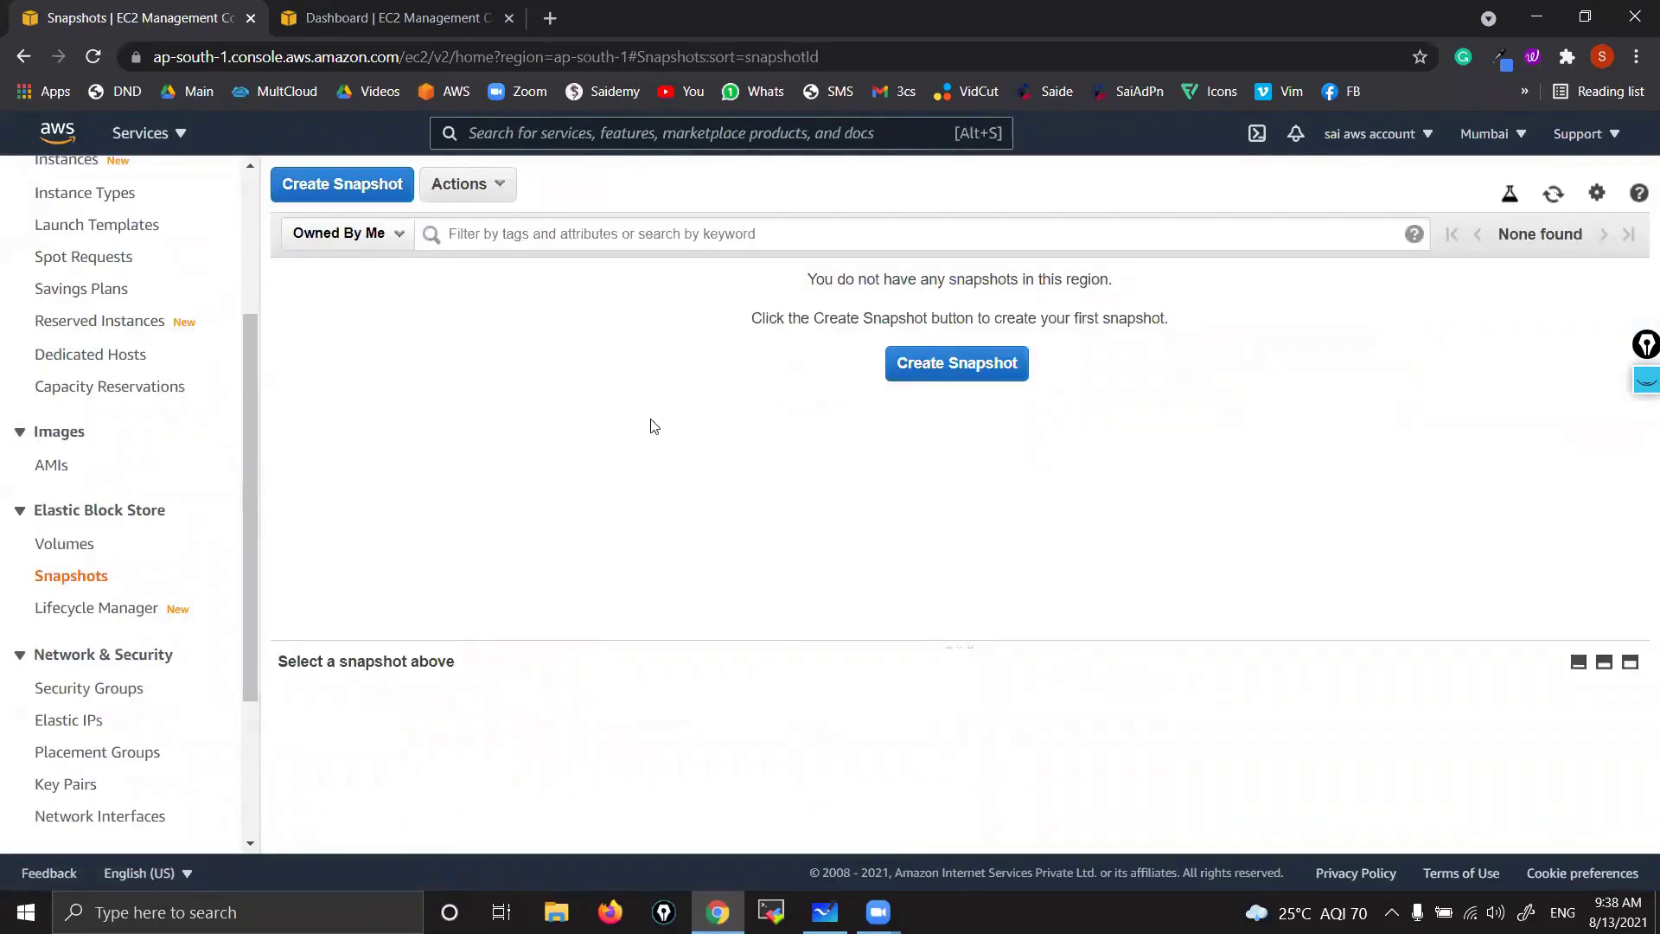
{"action": "scroll", "coordinate": [90, 534], "scroll_direction": "up", "scroll_amount": 1}
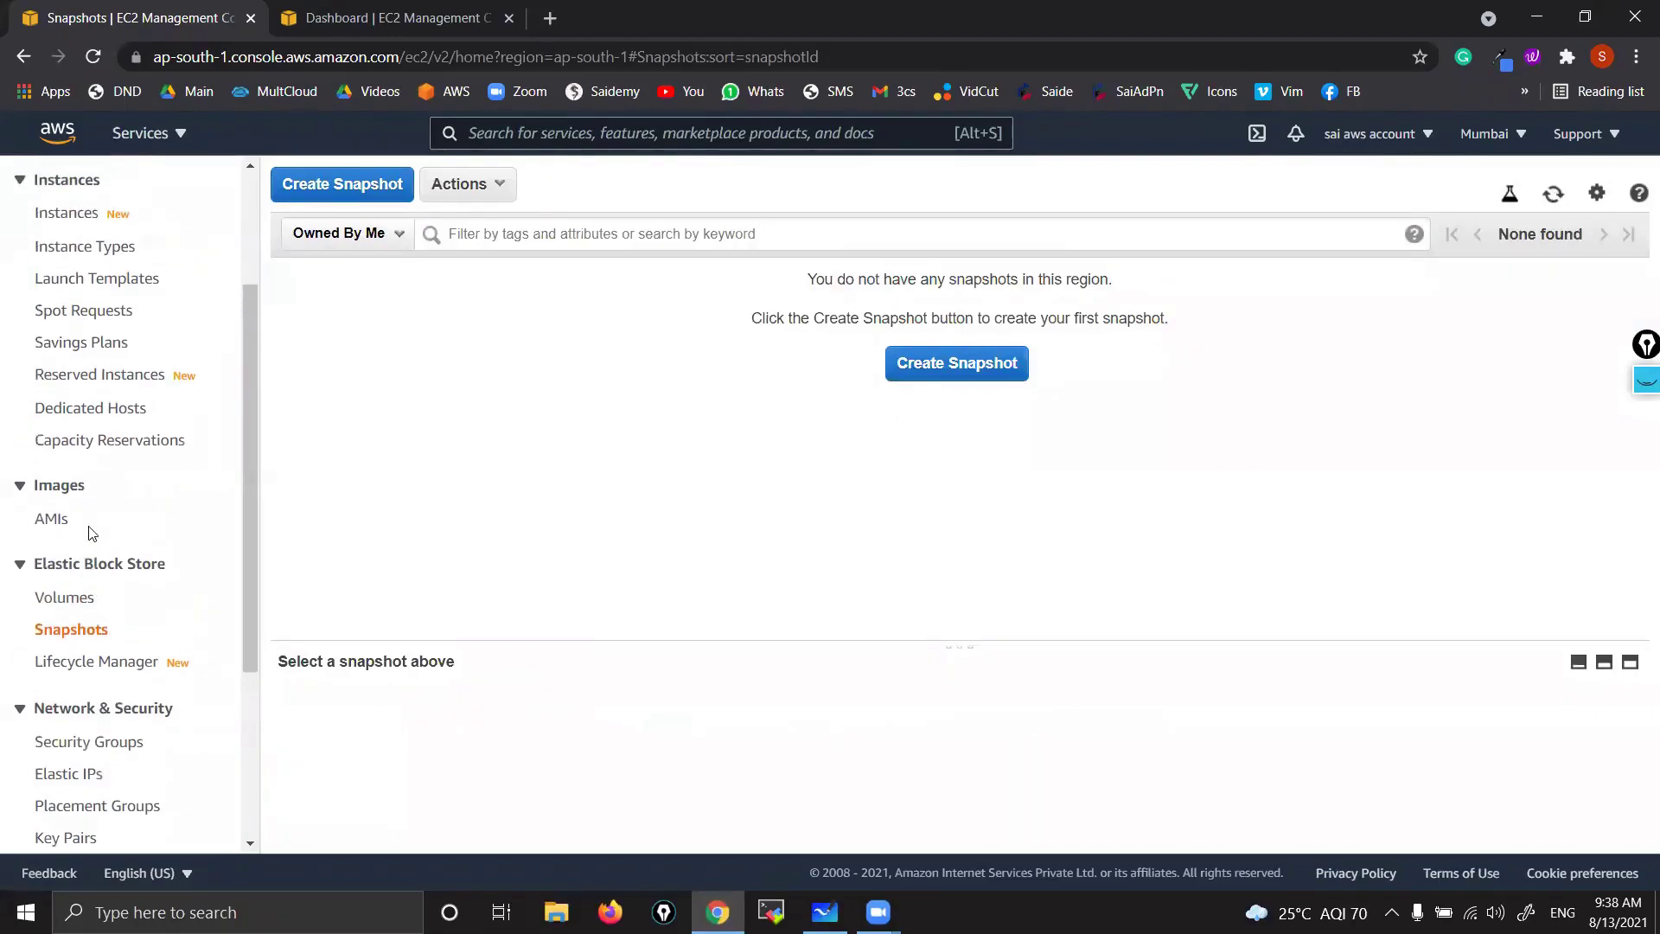
{"action": "left_click", "coordinate": [86, 522]}
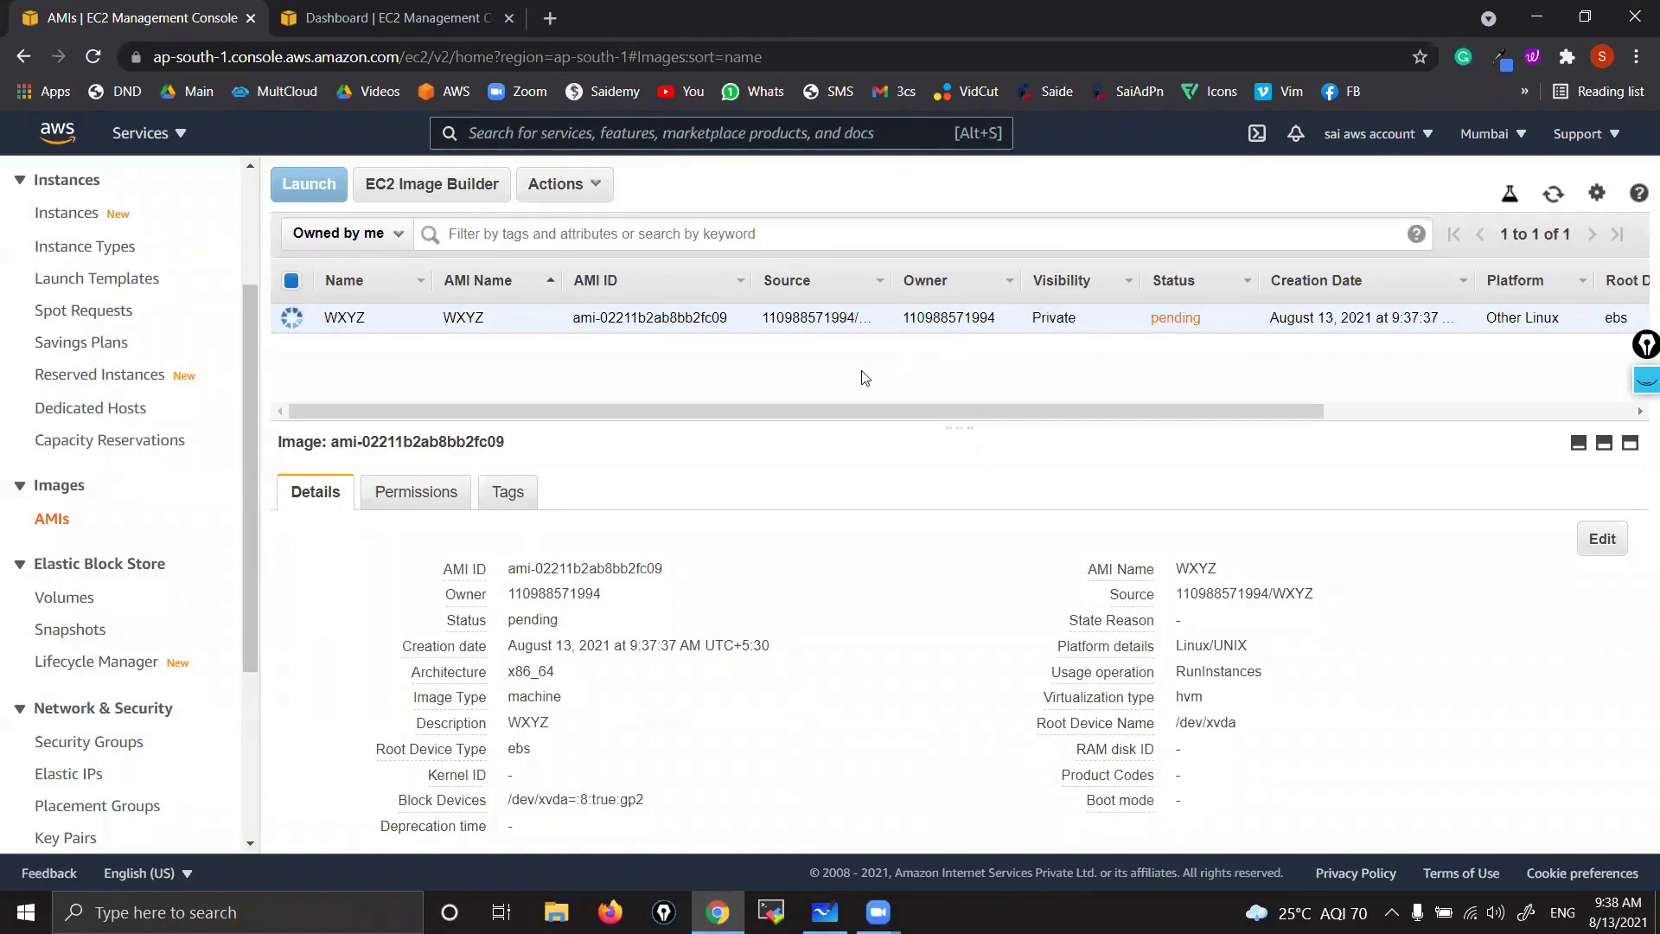
- Refresh the Mumbai AMIs list repeatedly to check the status of the WXYZ AMI until it is available
{"action": "left_click", "coordinate": [1557, 199]}
{"action": "left_click", "coordinate": [1557, 199]}
{"action": "left_click", "coordinate": [1557, 199]}
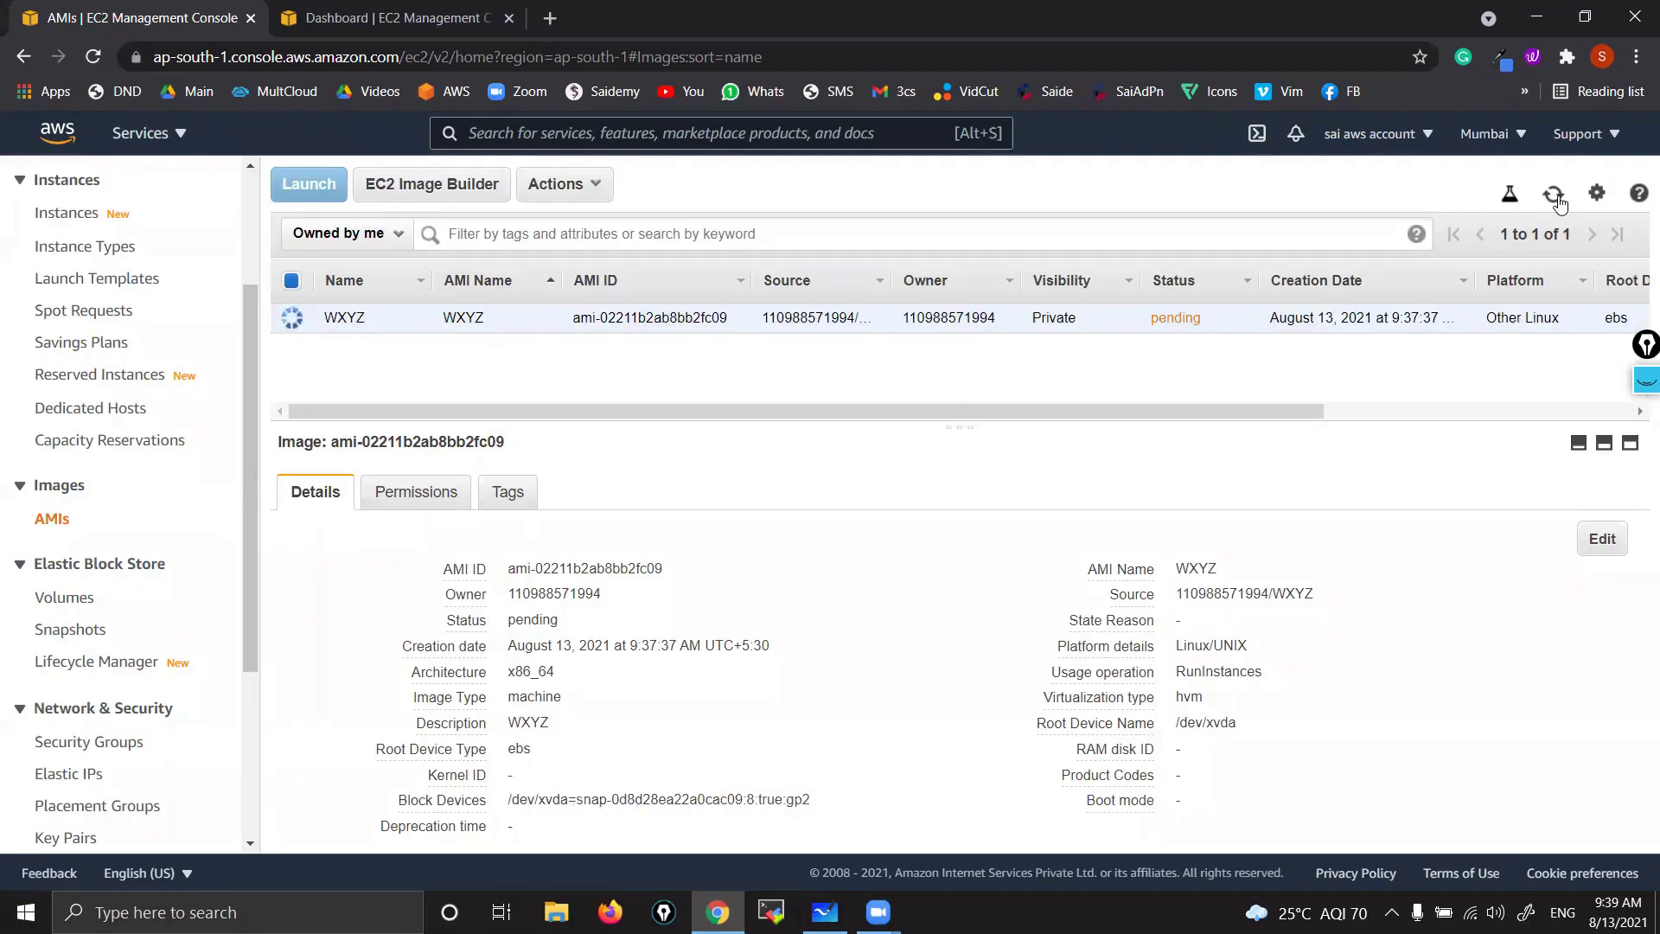
{"action": "left_click", "coordinate": [1555, 196]}
{"action": "left_click", "coordinate": [1559, 196]}
{"action": "left_click", "coordinate": [1559, 195]}
{"action": "left_click", "coordinate": [1553, 193]}
{"action": "left_click", "coordinate": [1556, 198]}
{"action": "left_click", "coordinate": [1556, 199]}
{"action": "left_click", "coordinate": [1556, 198]}
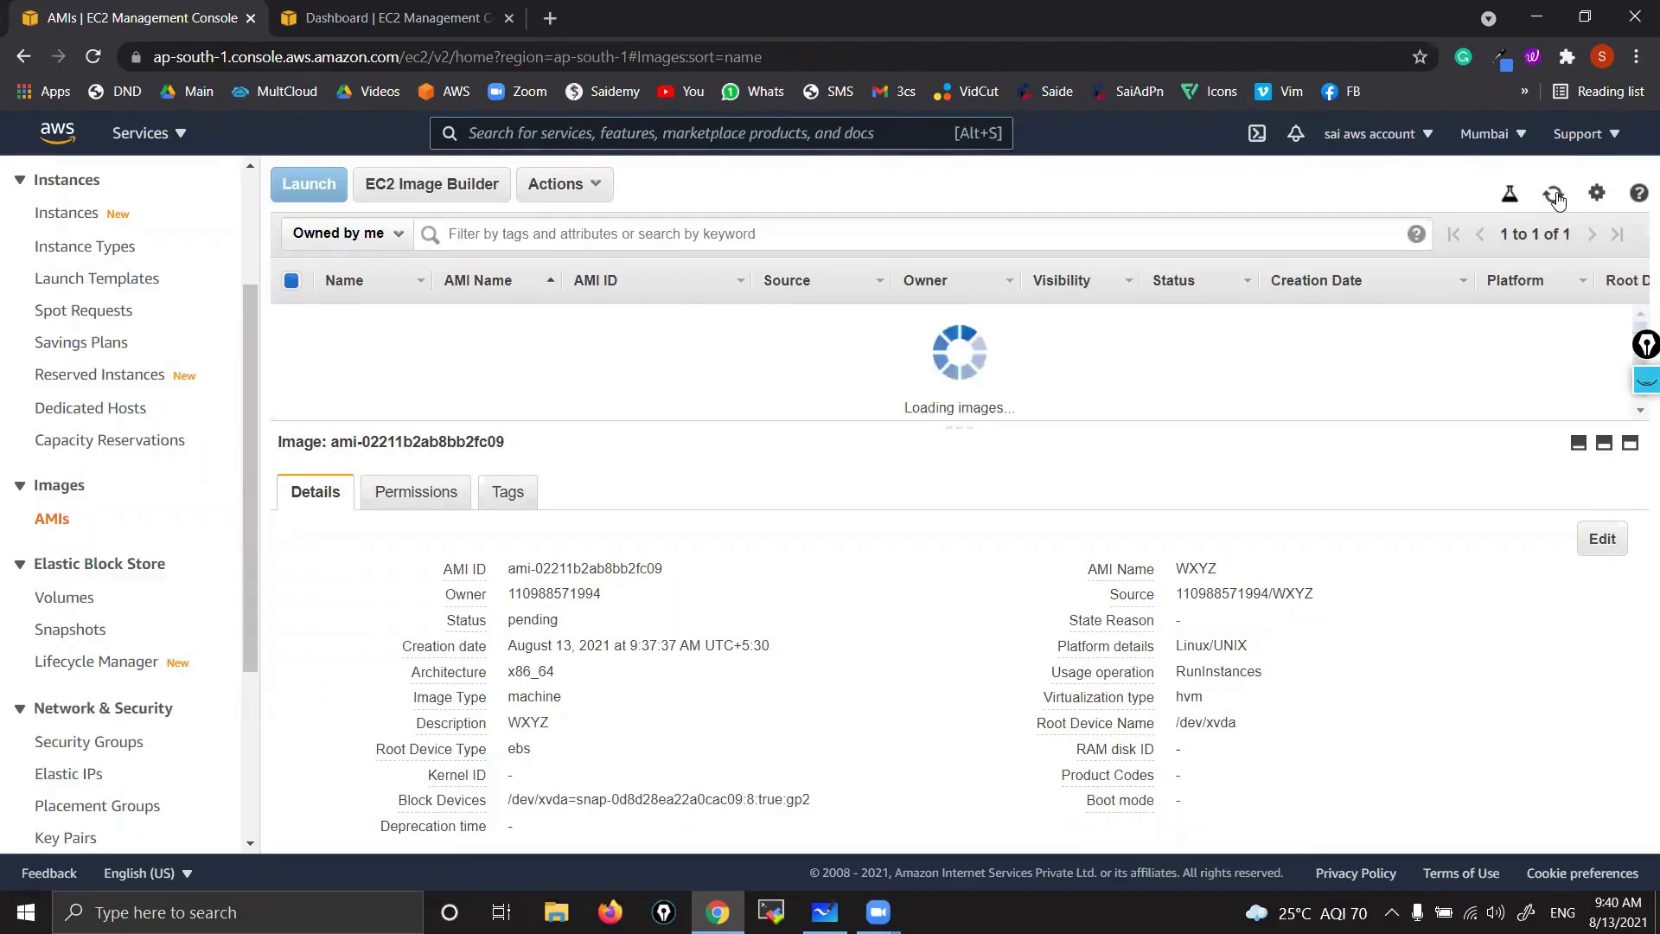
{"action": "left_click", "coordinate": [1556, 198]}
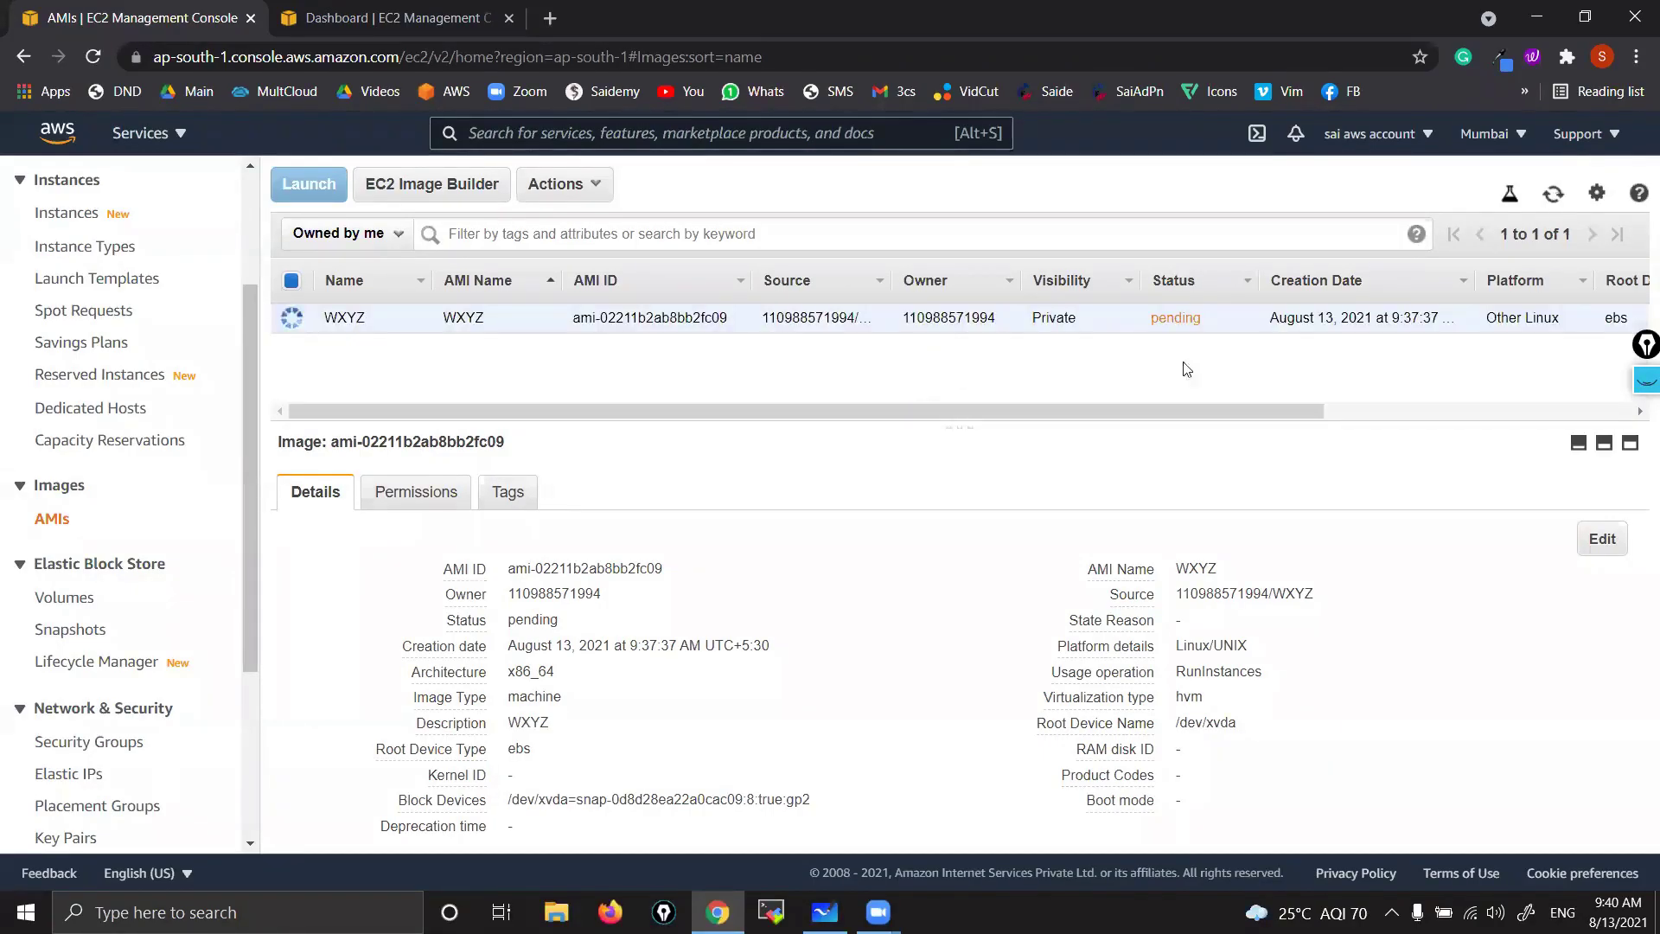
{"action": "mouse_move", "coordinate": [468, 646]}
{"action": "left_click", "coordinate": [1552, 199]}
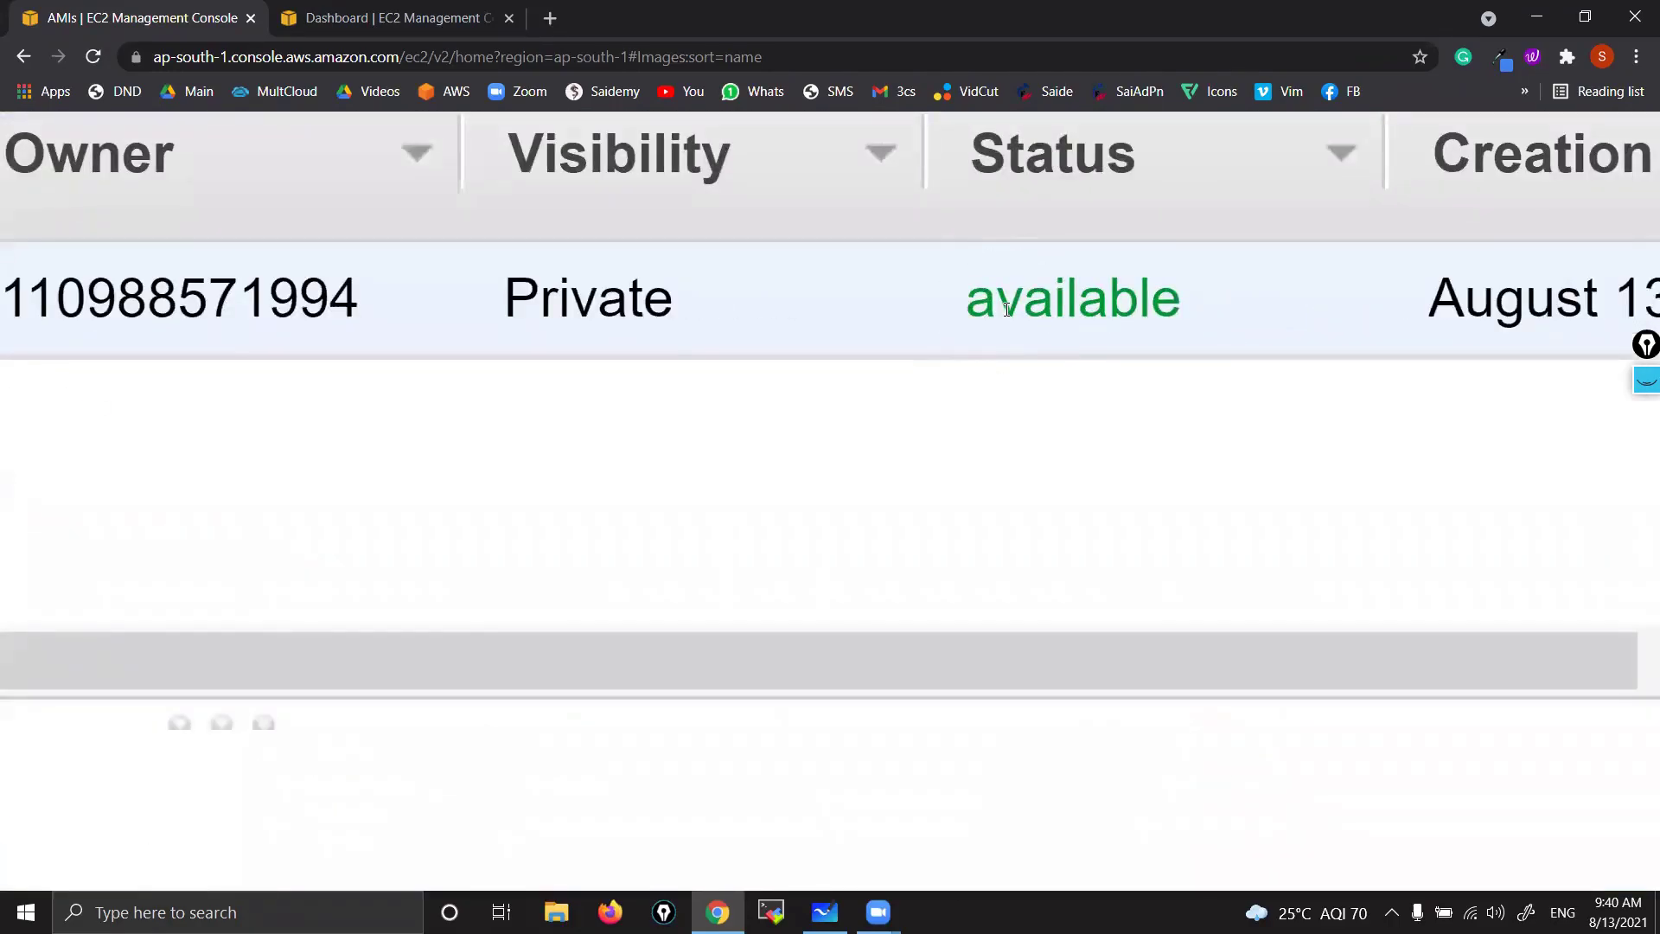
{"action": "left_click", "coordinate": [1163, 320]}
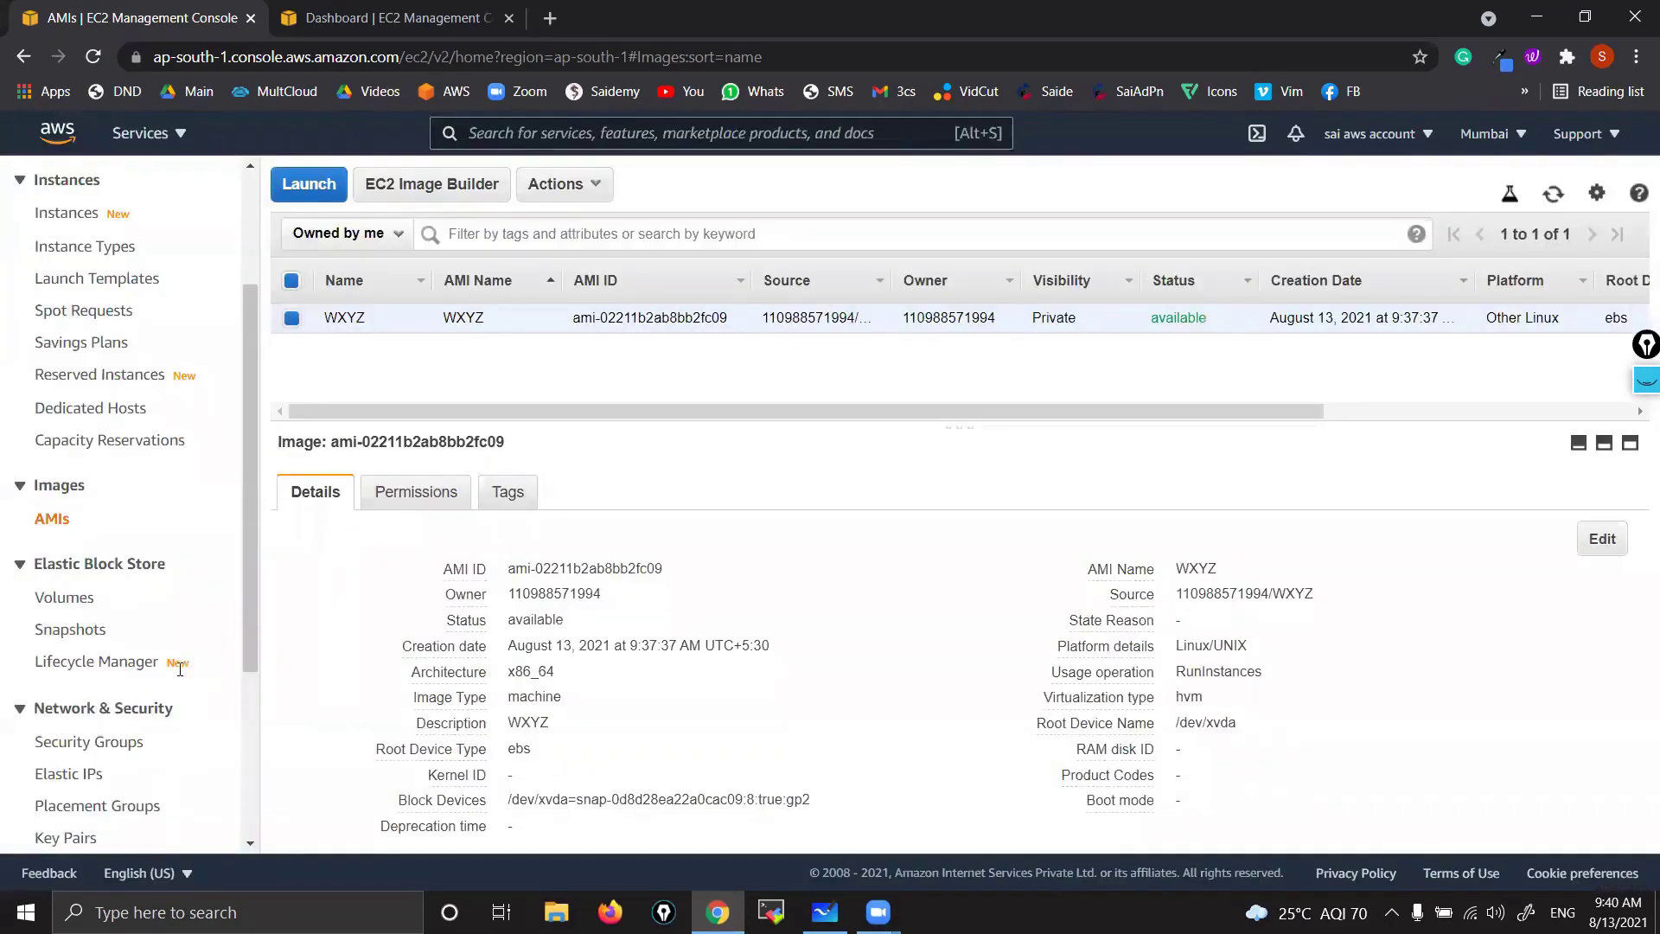
- Open the Mumbai Snapshots list and set the Name of the AMI's snapshot to WXYZ
{"action": "left_click", "coordinate": [75, 631]}
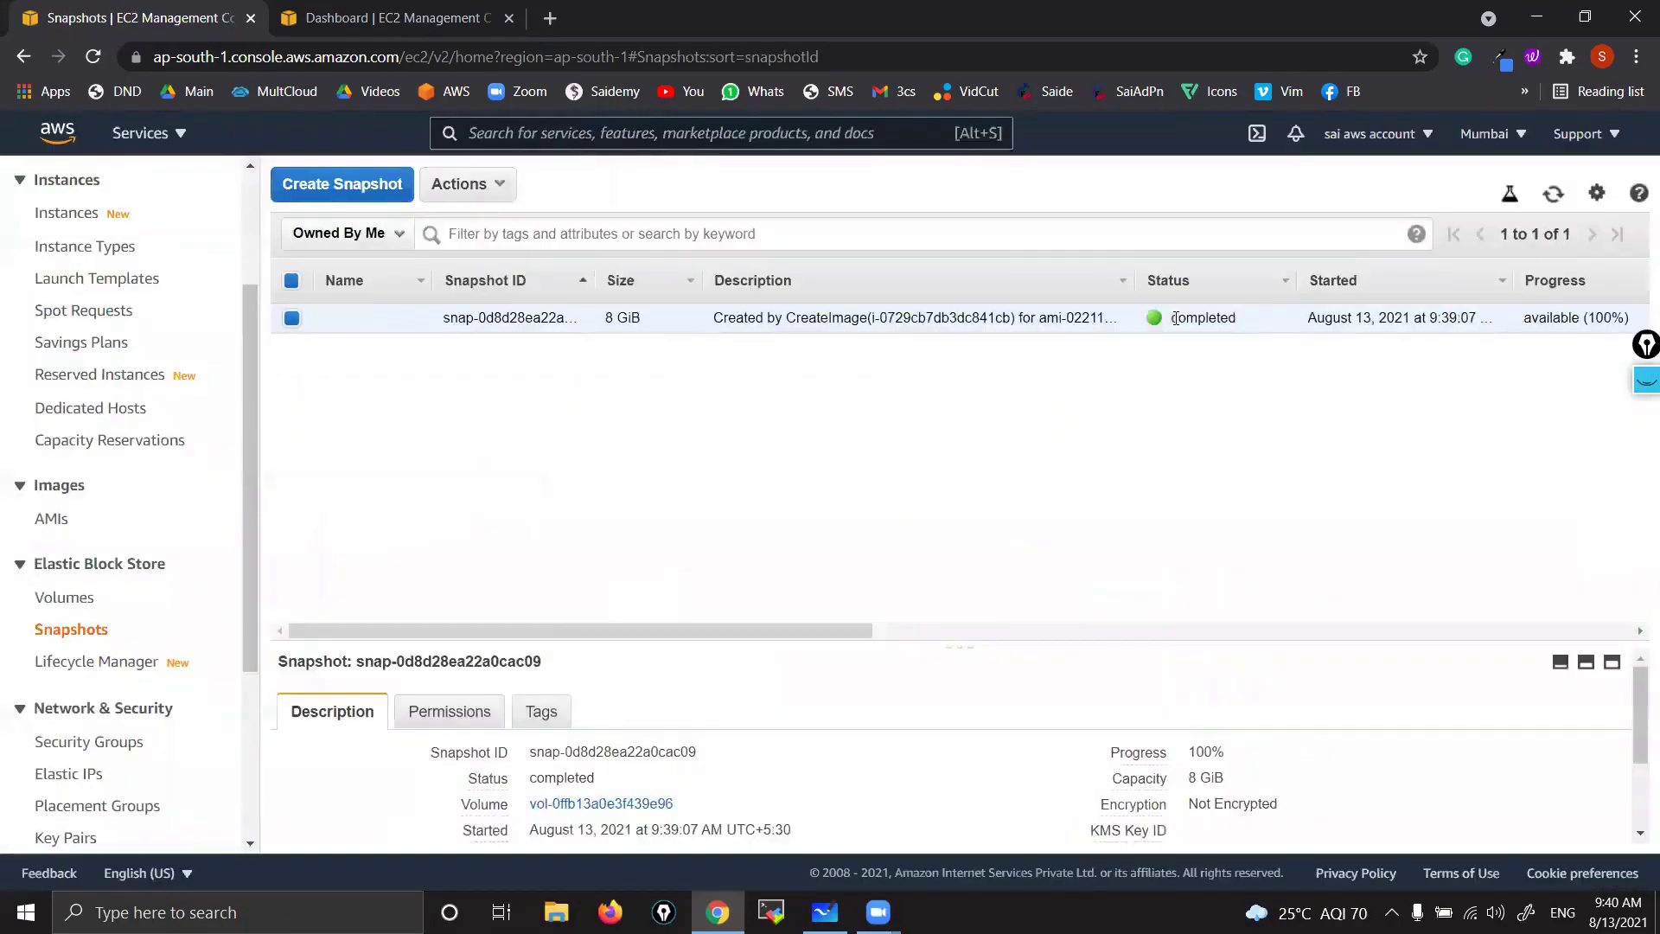
{"action": "left_click", "coordinate": [410, 316]}
{"action": "type", "text": "WXYZ"}
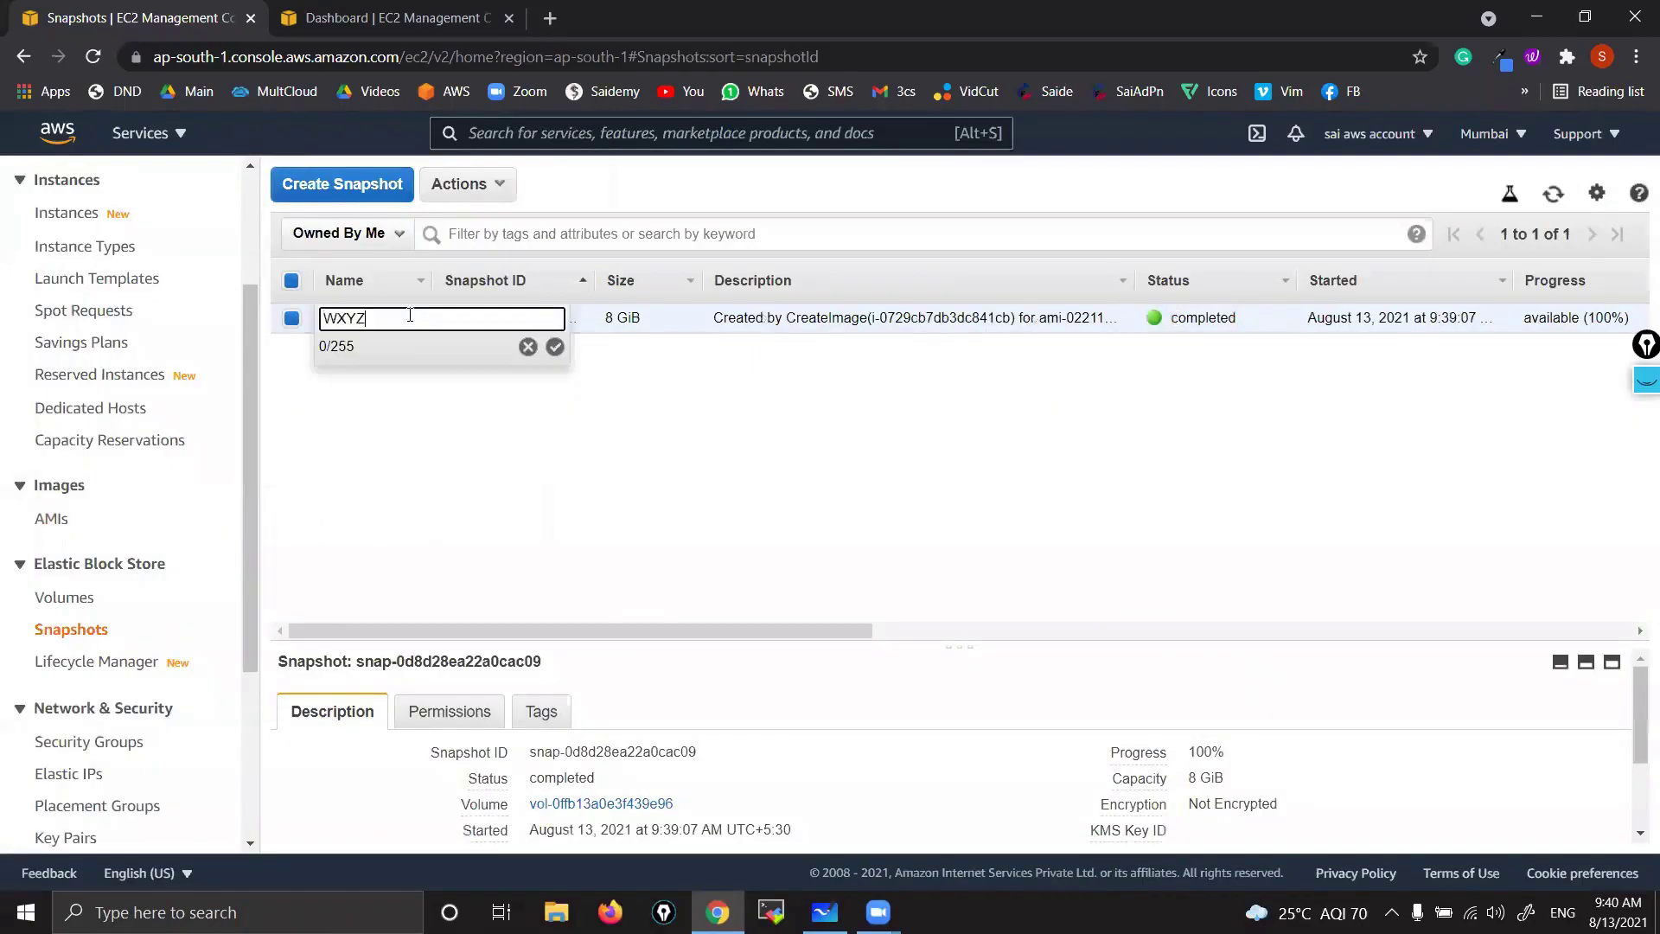
{"action": "left_click", "coordinate": [555, 347]}
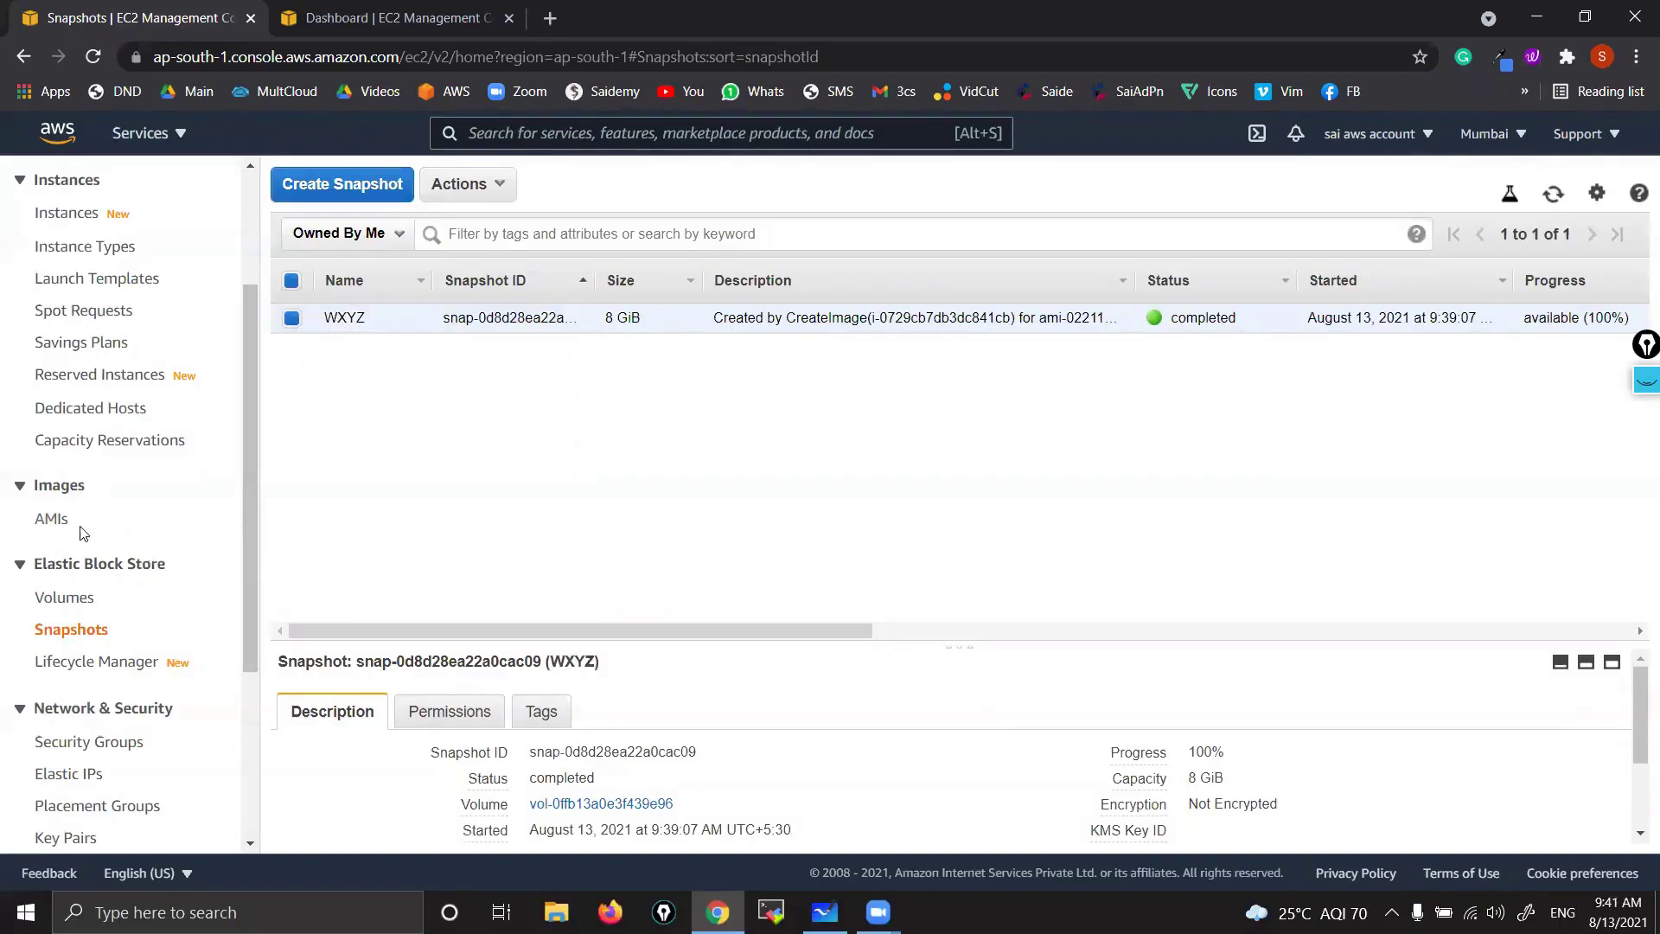
- Review the WXYZ AMI in the AMIs list and its WXYZ snapshot in the Snapshots list
{"action": "left_click", "coordinate": [54, 519]}
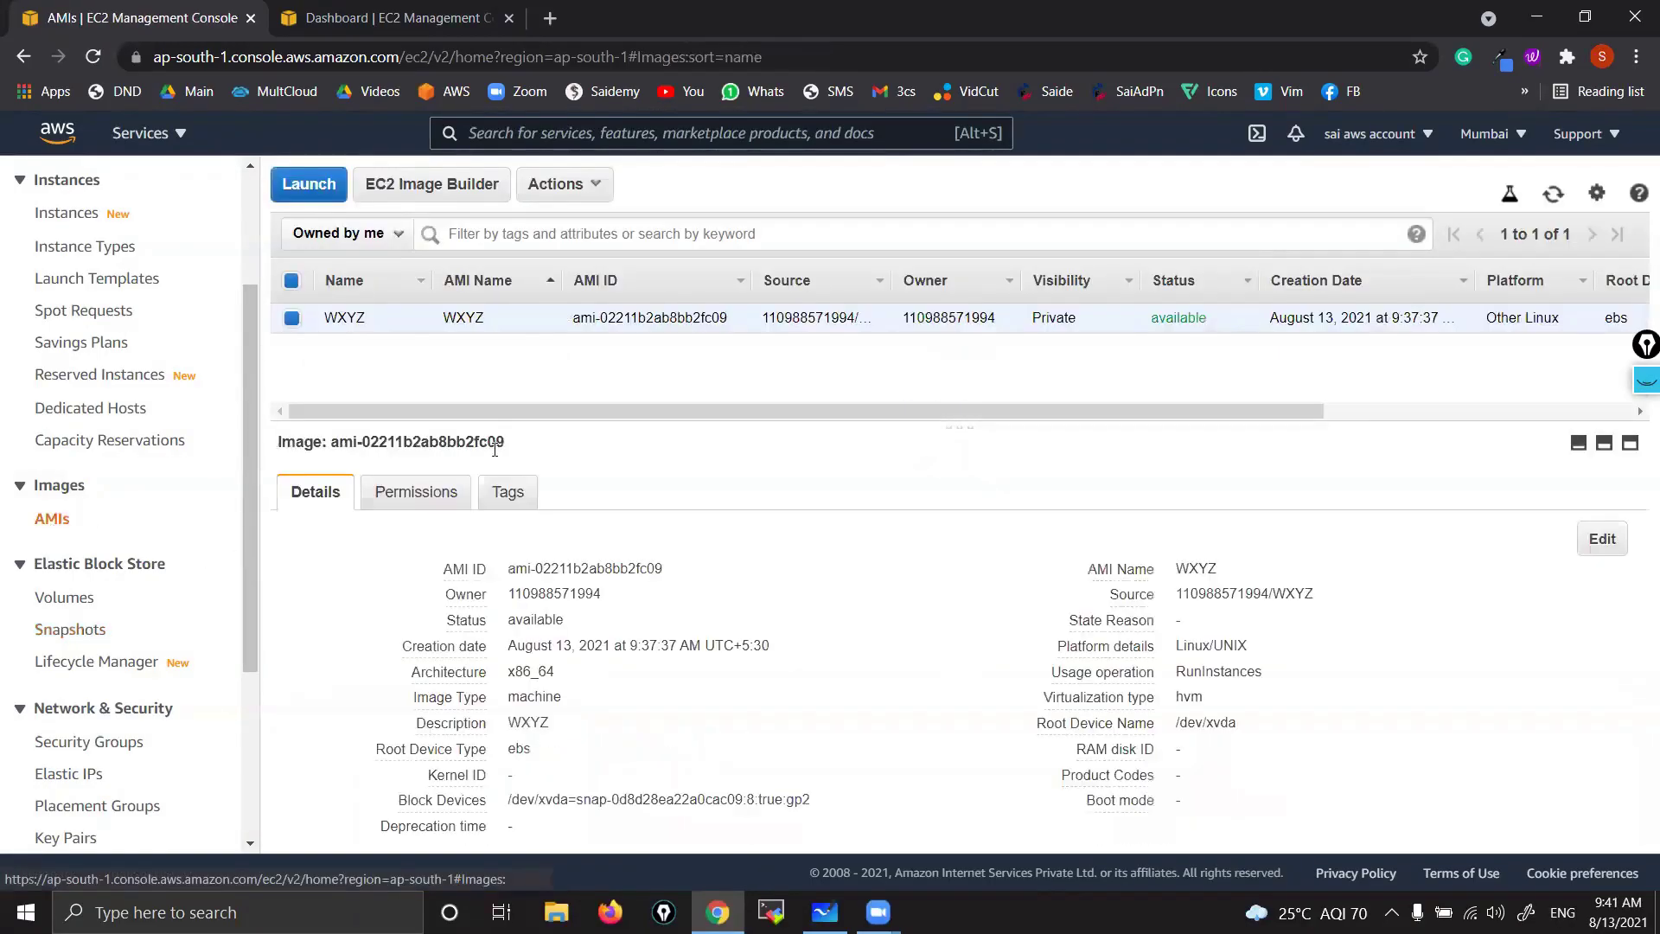
{"action": "left_click", "coordinate": [92, 636]}
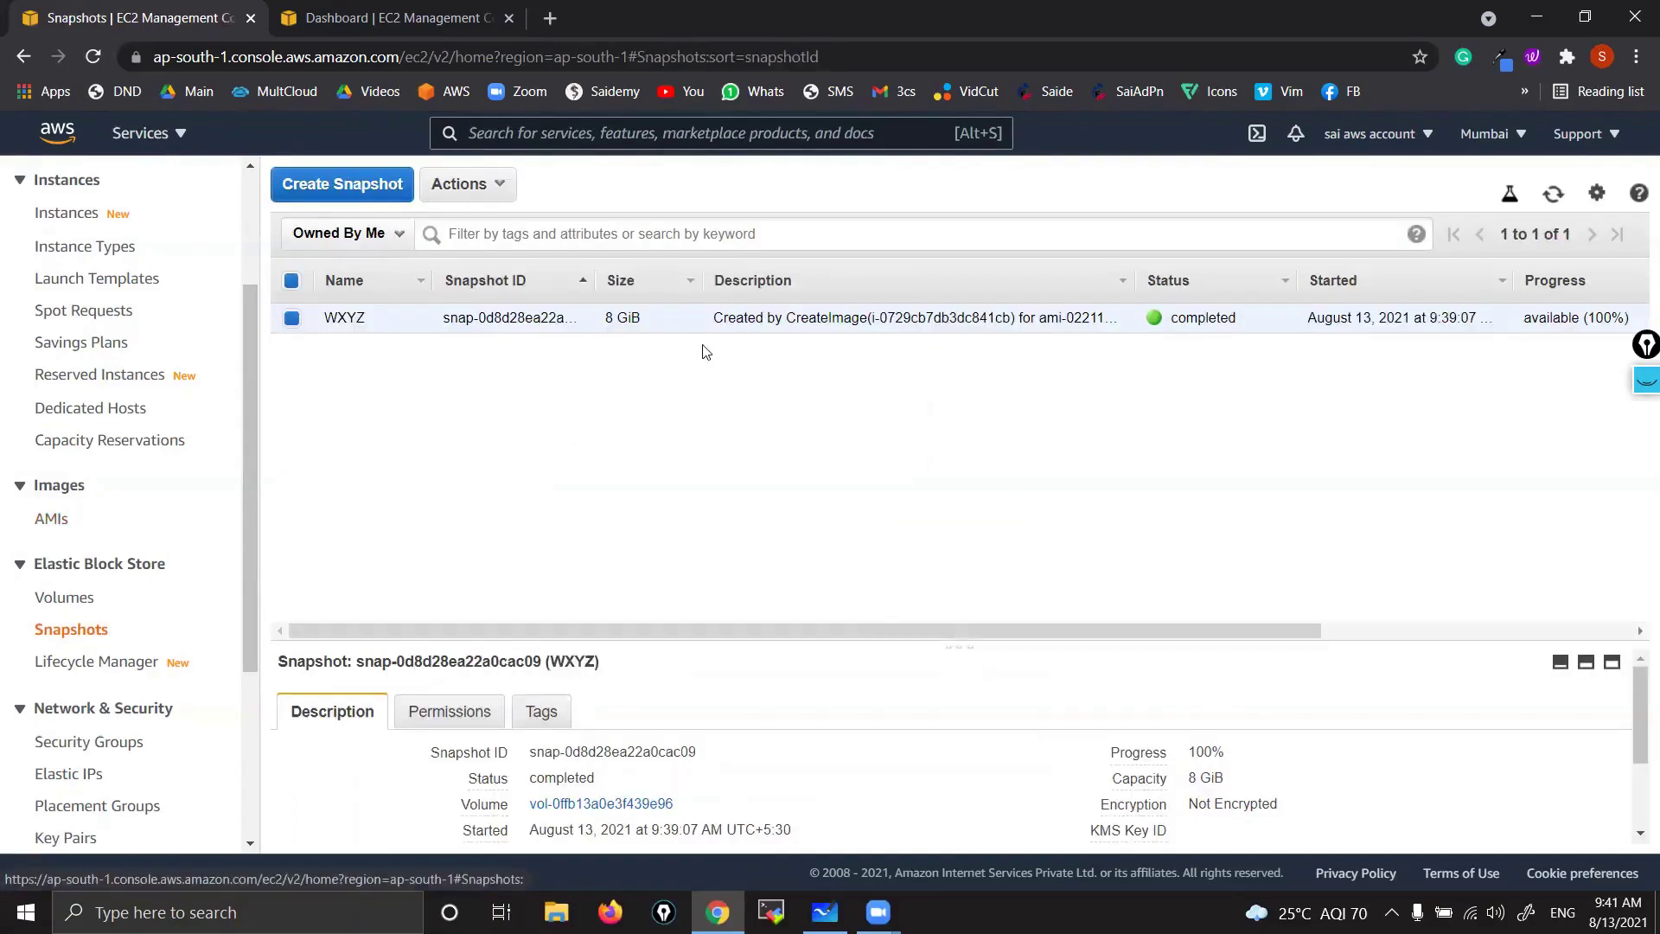
{"action": "left_click", "coordinate": [654, 330]}
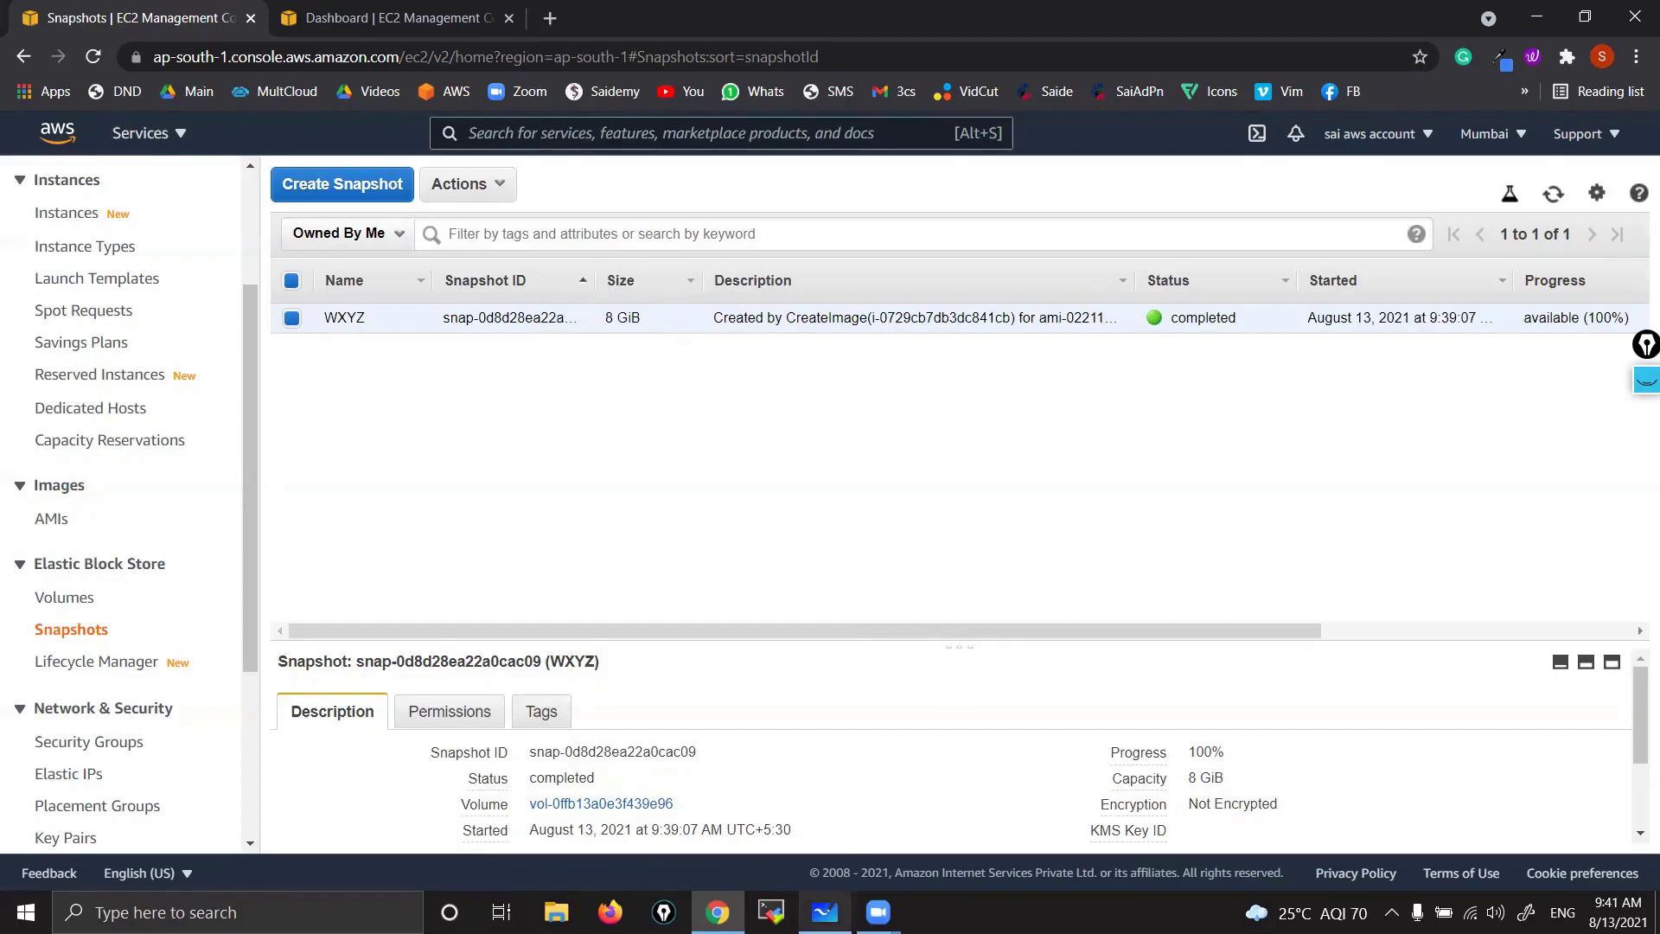
- Switch to Microsoft Whiteboard, examine the AMI copy from Mumbai to Singapore in the diagram, and return to the EC2 console in Chrome
{"action": "left_click", "coordinate": [825, 912]}
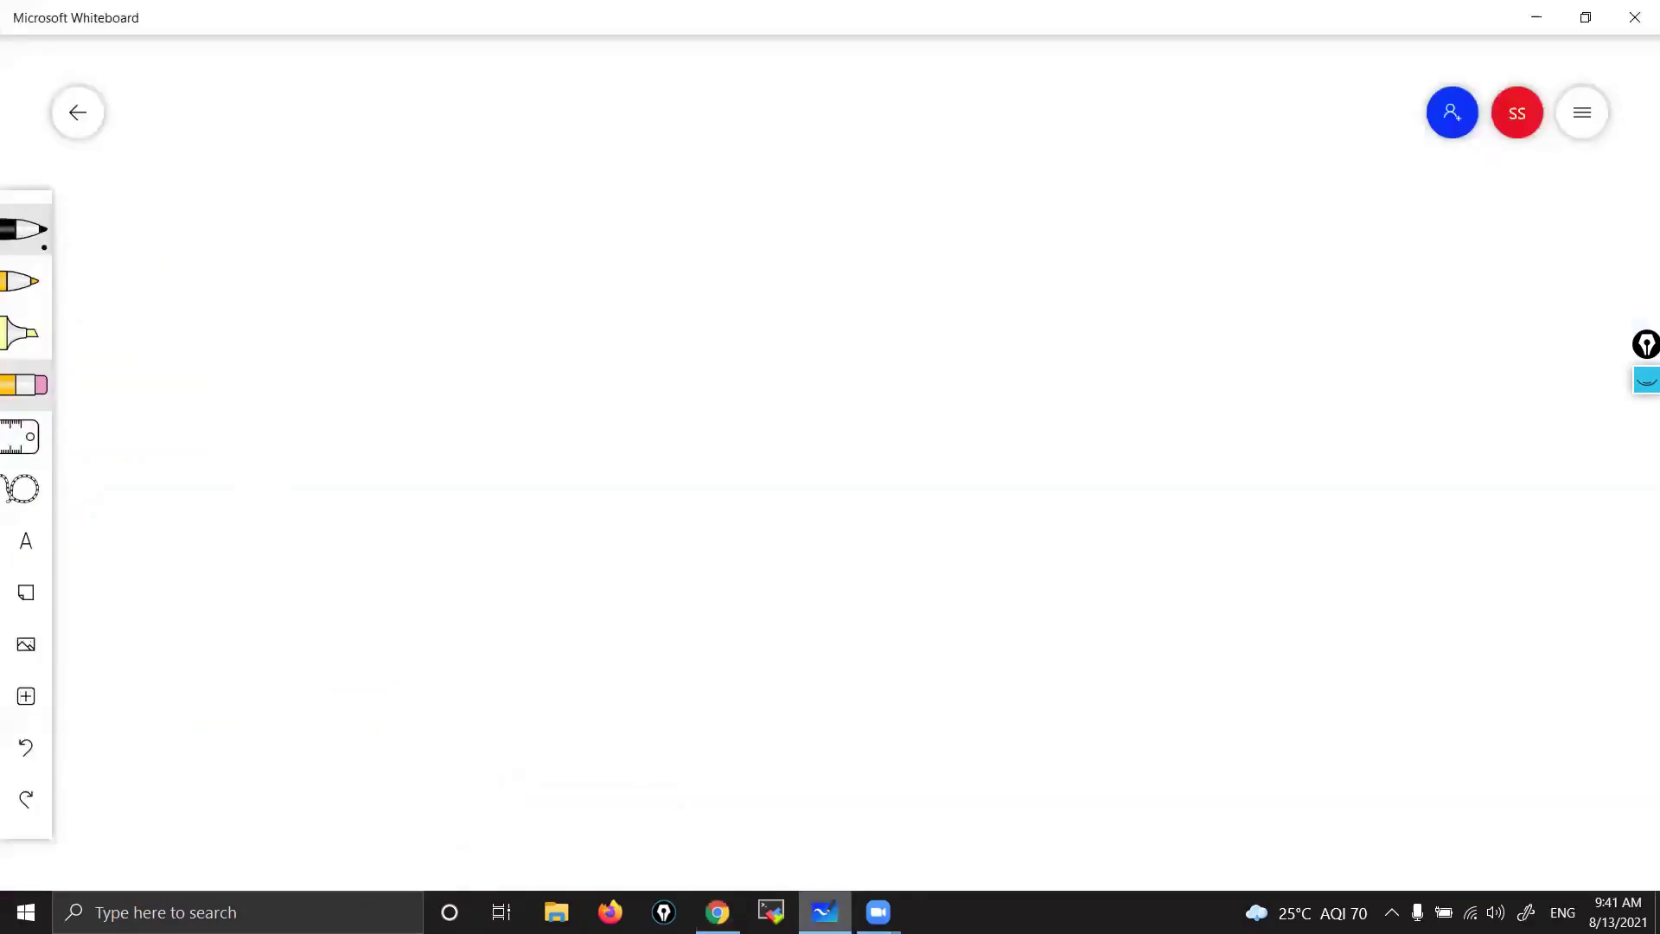
{"action": "left_click", "coordinate": [1642, 378]}
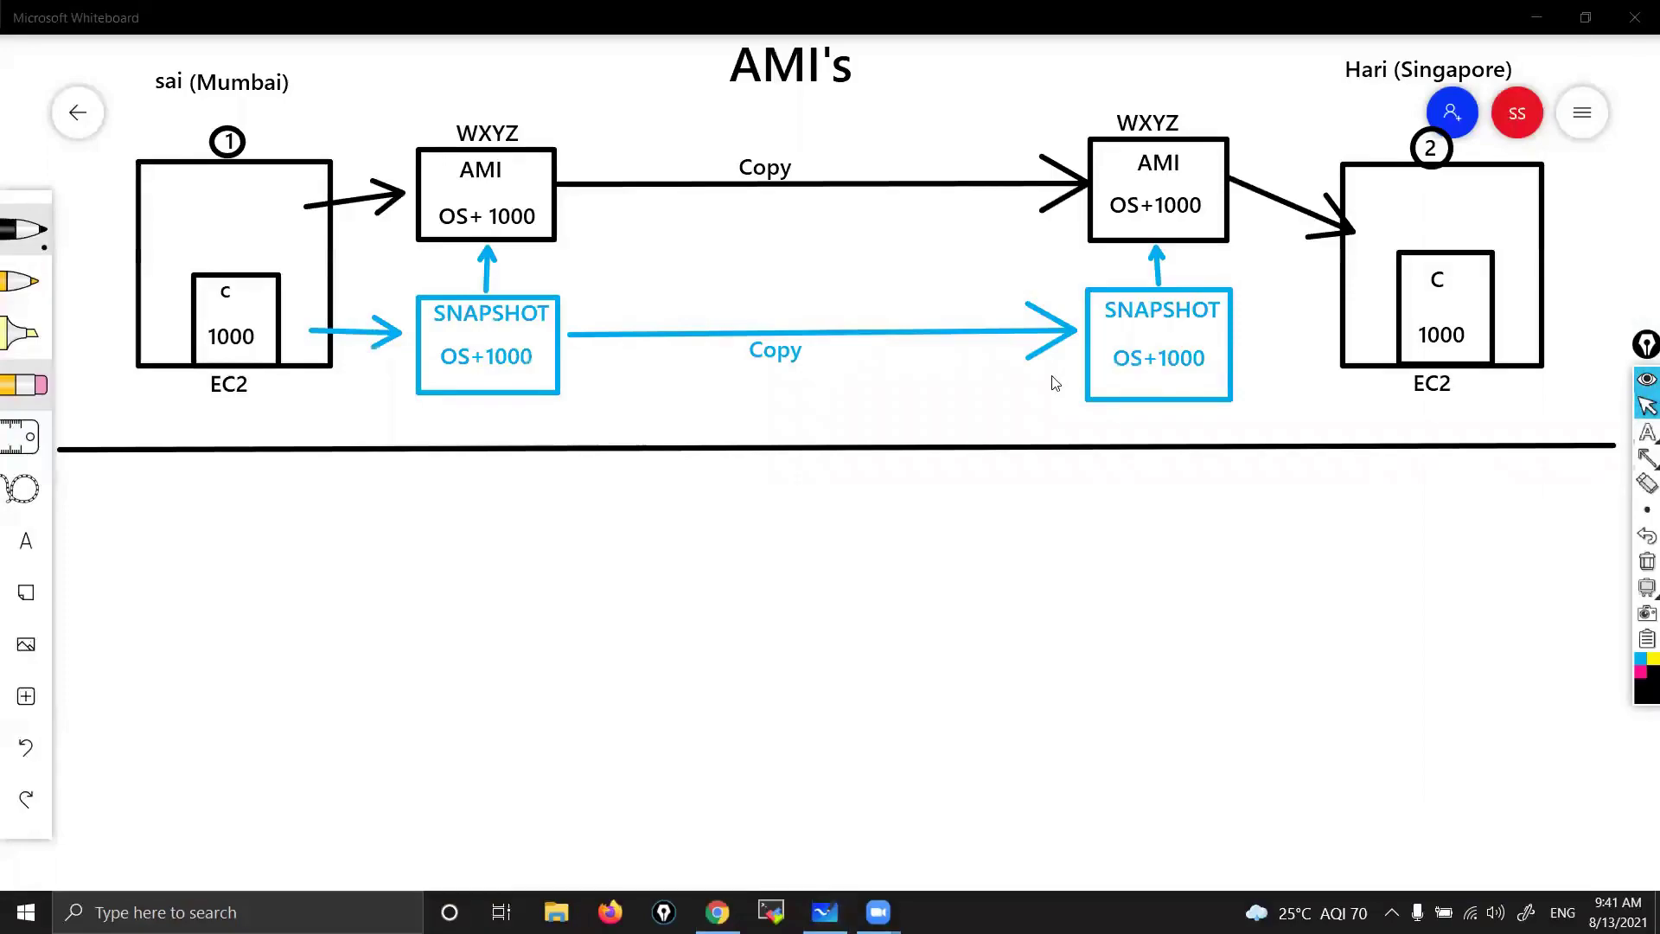
{"action": "left_click", "coordinate": [521, 179]}
{"action": "left_click", "coordinate": [1124, 128]}
{"action": "left_click", "coordinate": [1138, 153]}
{"action": "left_click", "coordinate": [1139, 153]}
{"action": "left_click", "coordinate": [1138, 152]}
{"action": "key", "text": "ctrl+shift+h"}
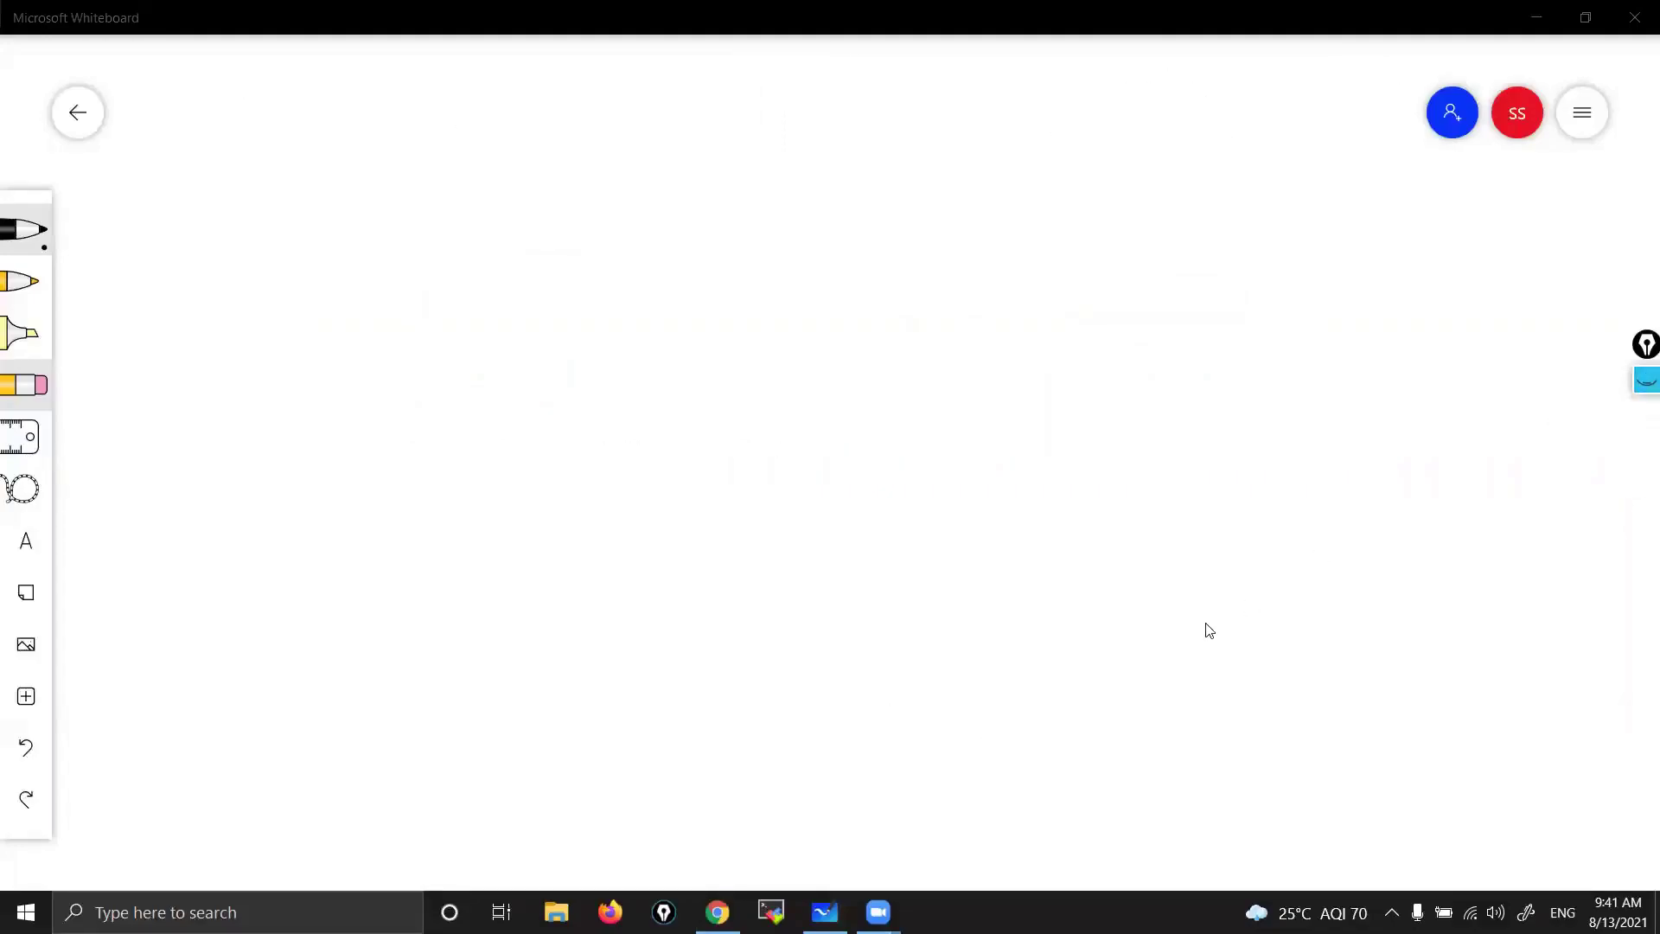
{"action": "left_click", "coordinate": [718, 913]}
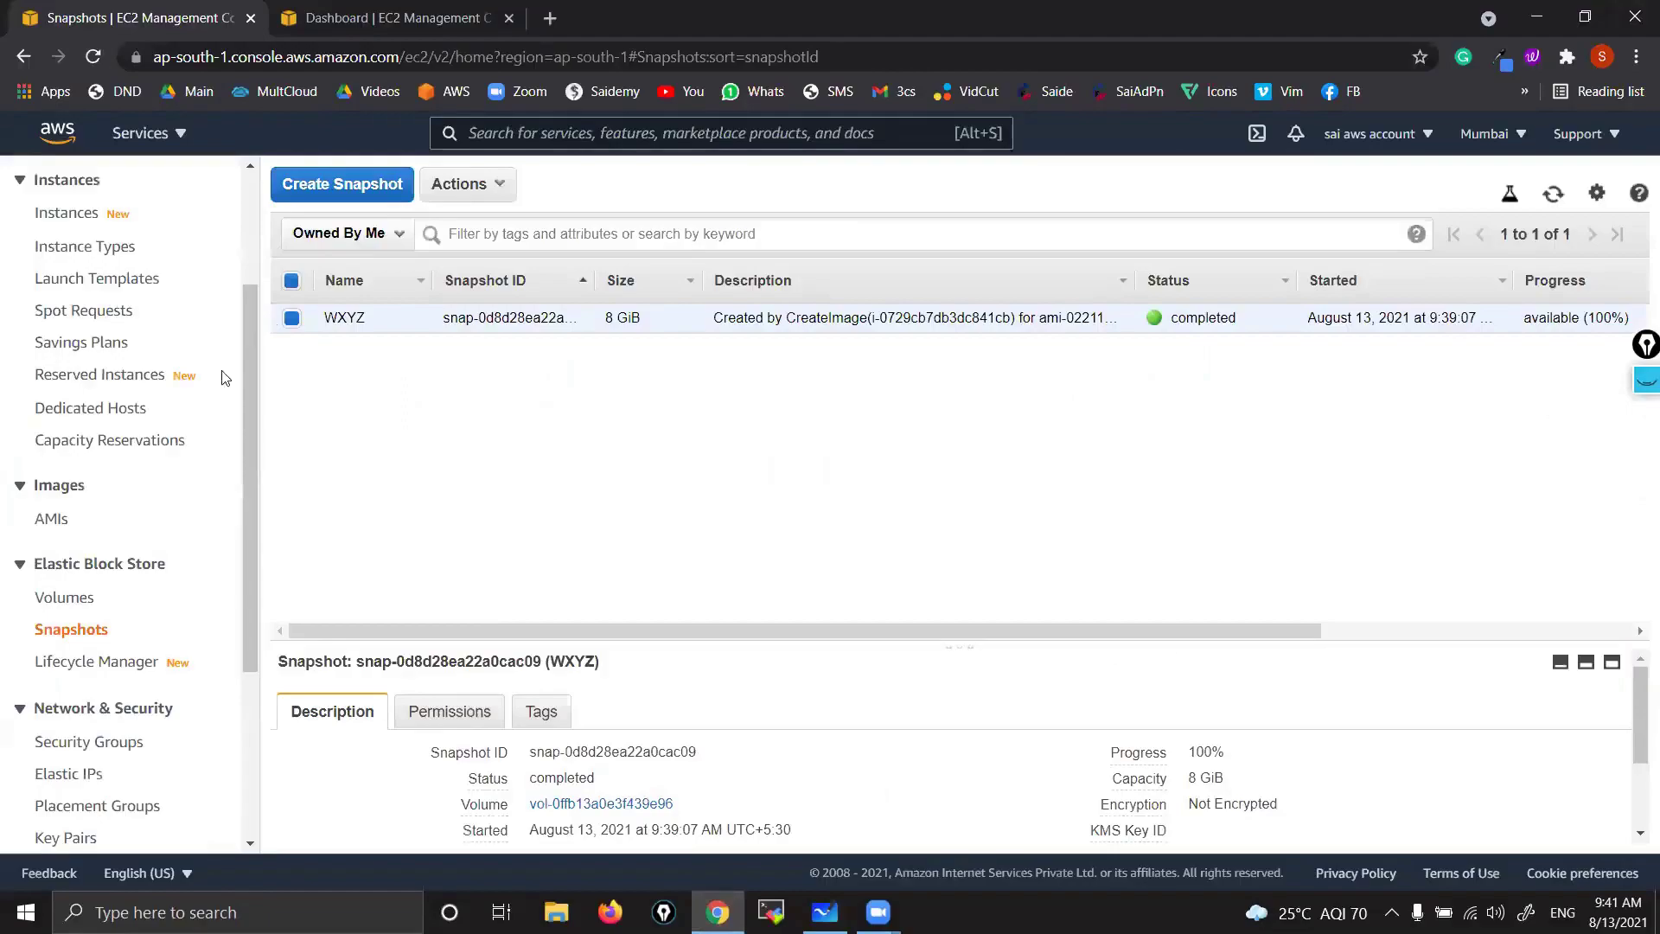
- Set up a copy of the Mumbai WXYZ AMI with destination region Asia Pacific (Singapore) and its description shortened to WXYZ
{"action": "left_click", "coordinate": [54, 520]}
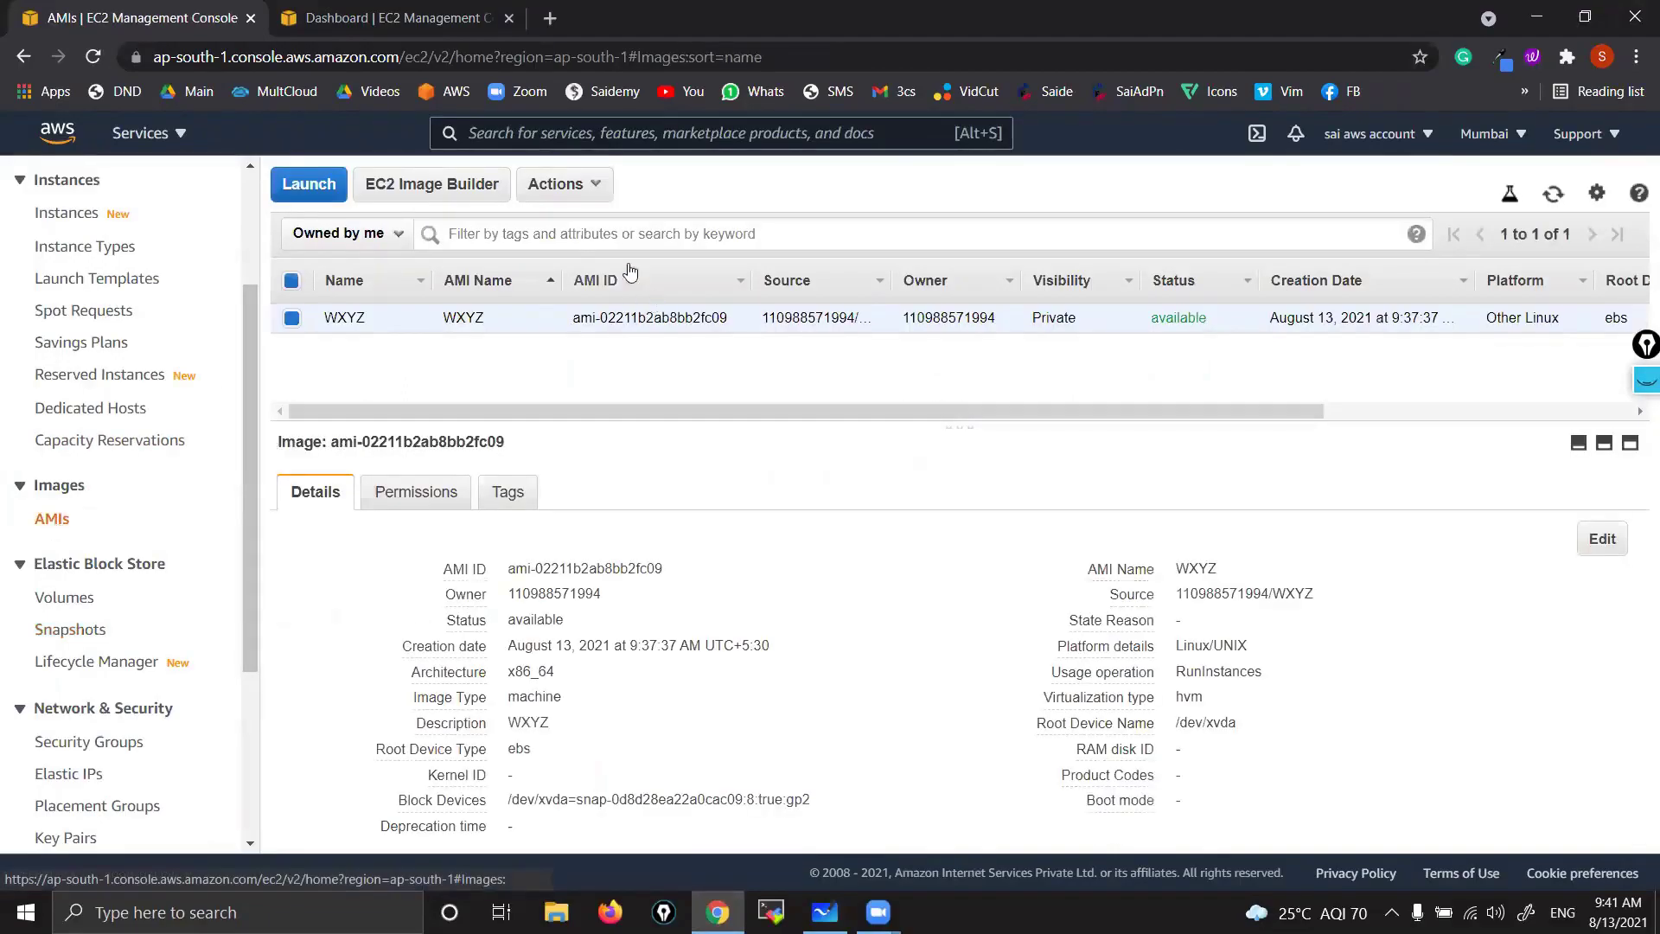
{"action": "left_click", "coordinate": [596, 190]}
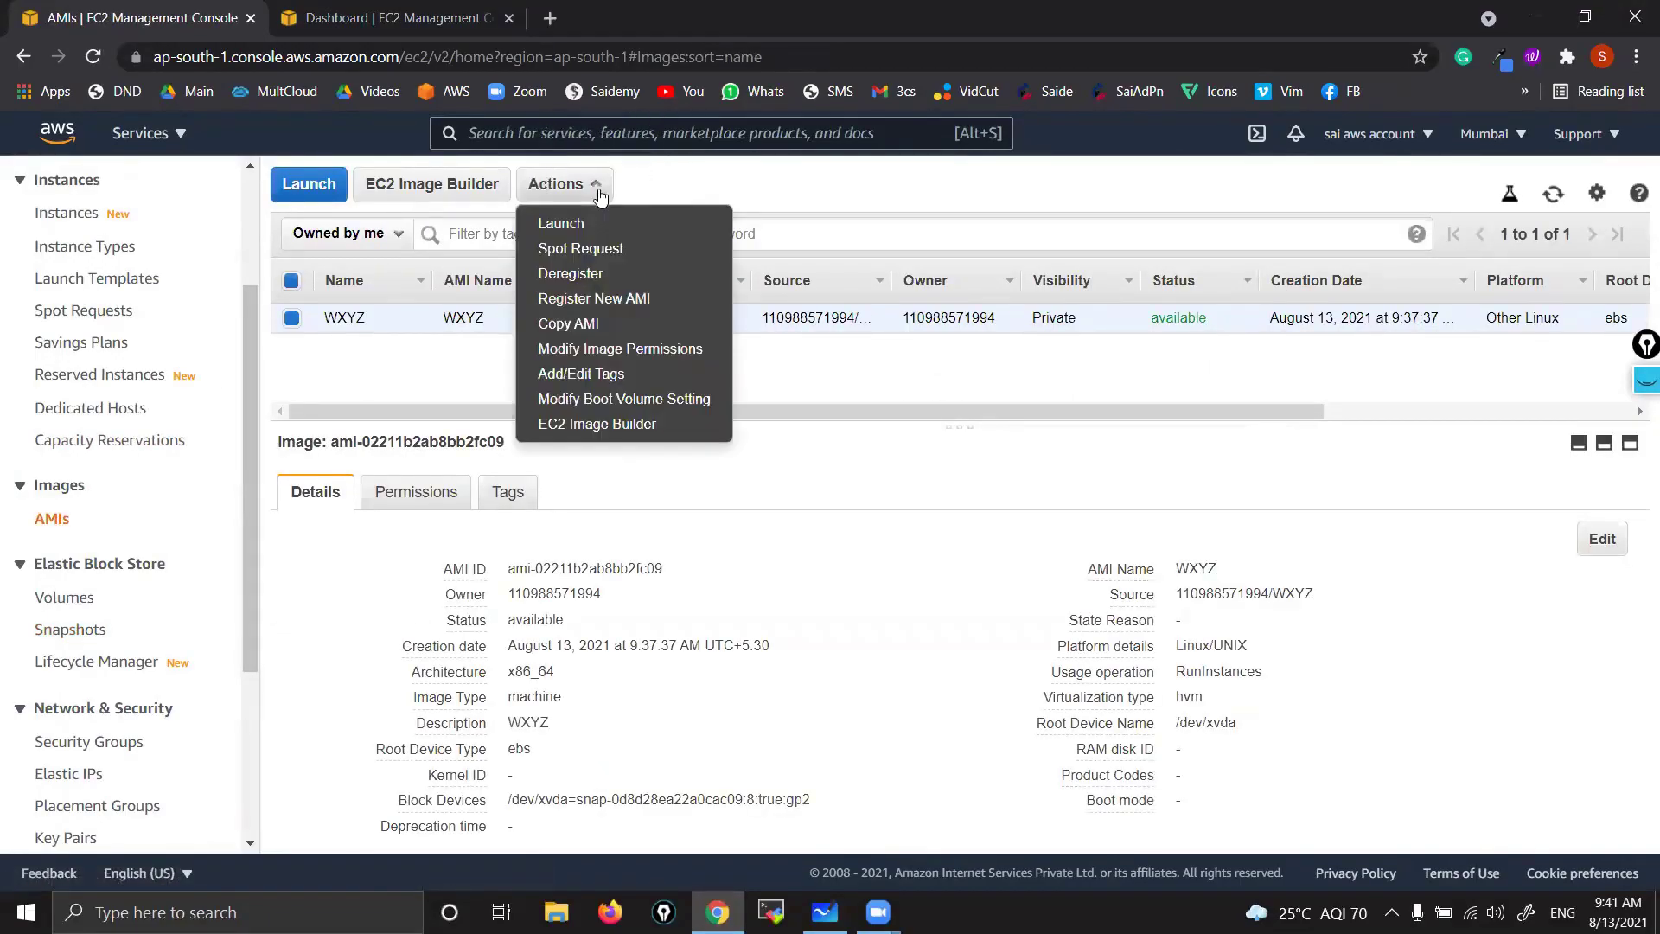
{"action": "left_click", "coordinate": [595, 323]}
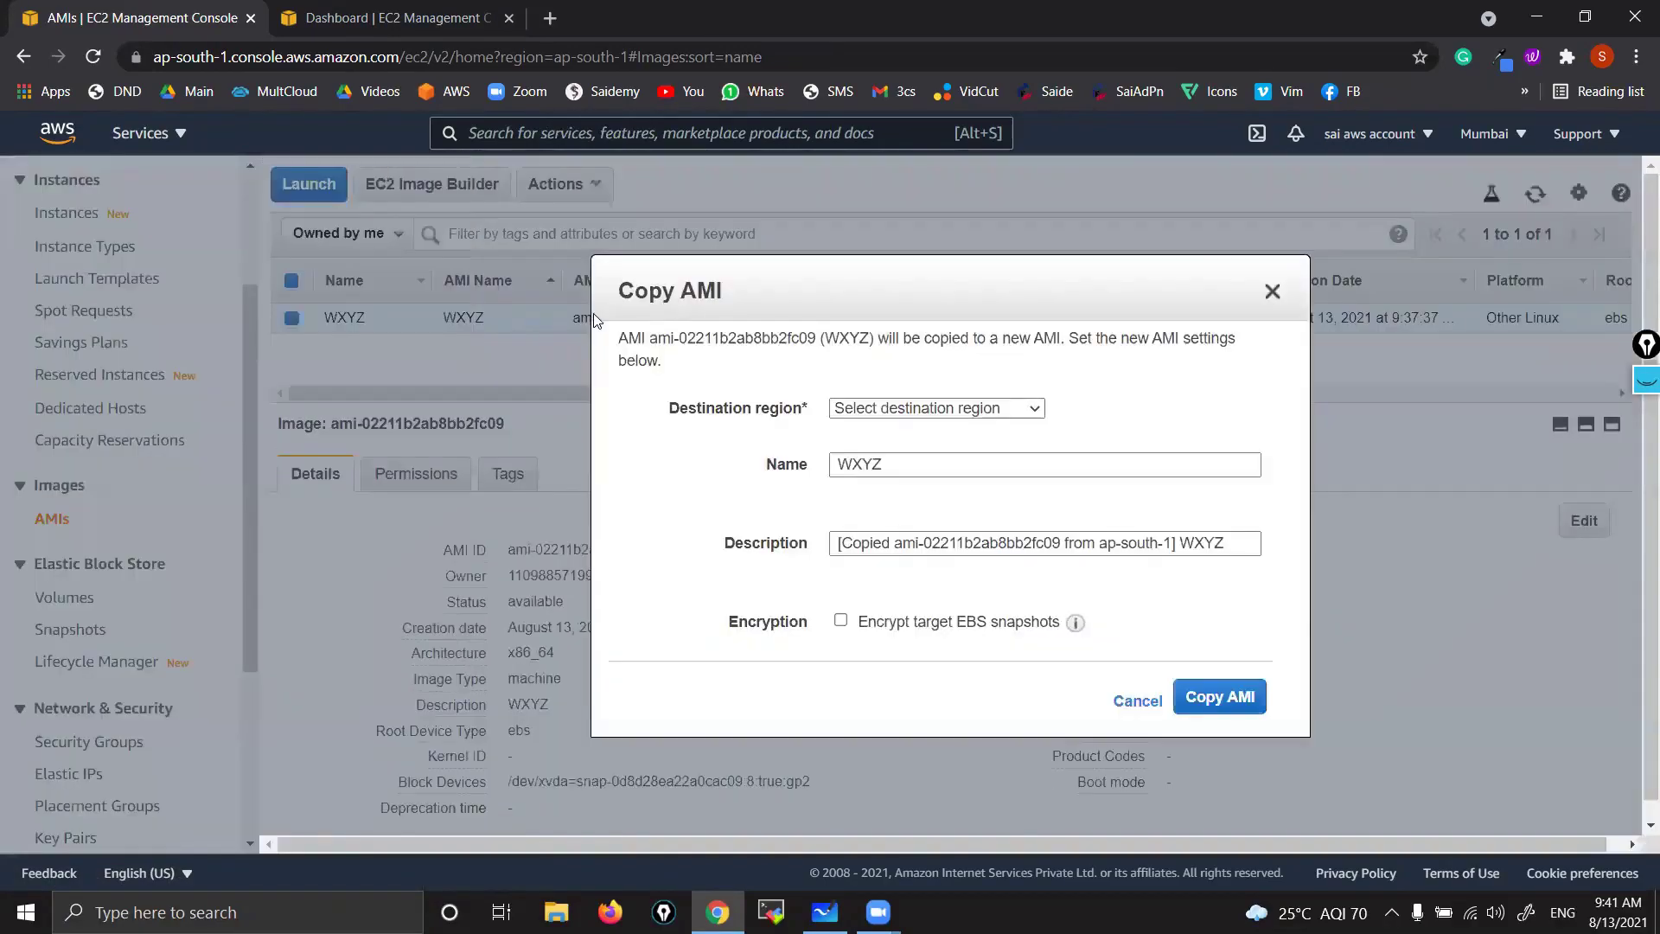
{"action": "left_click", "coordinate": [1025, 410]}
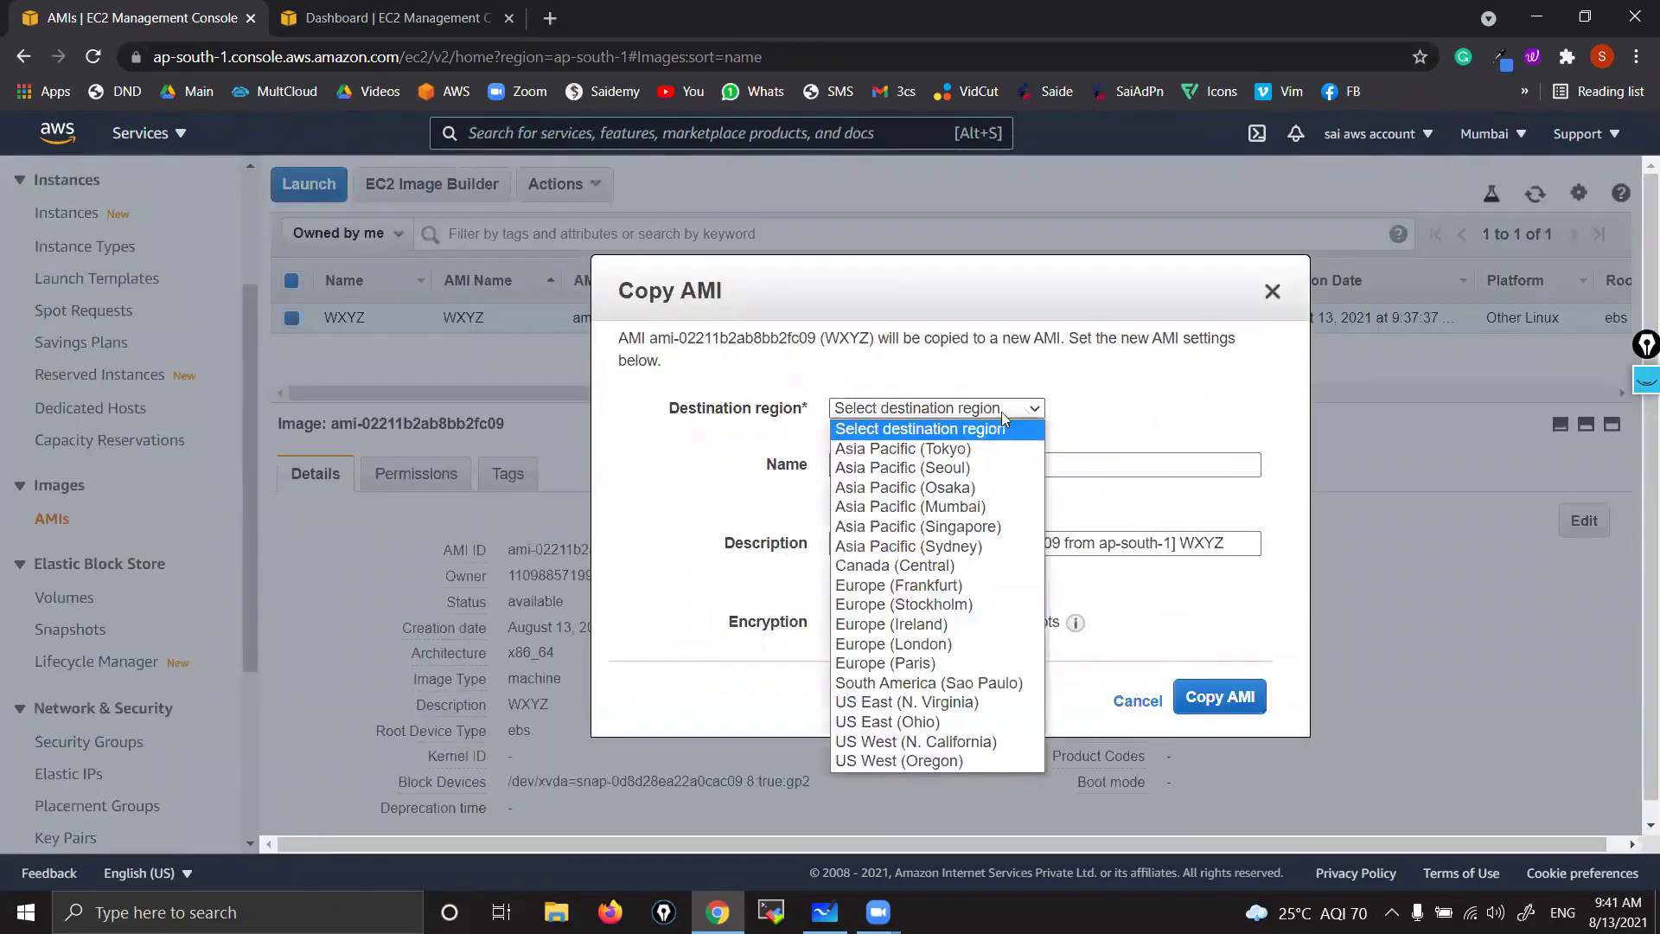
{"action": "left_click", "coordinate": [954, 531]}
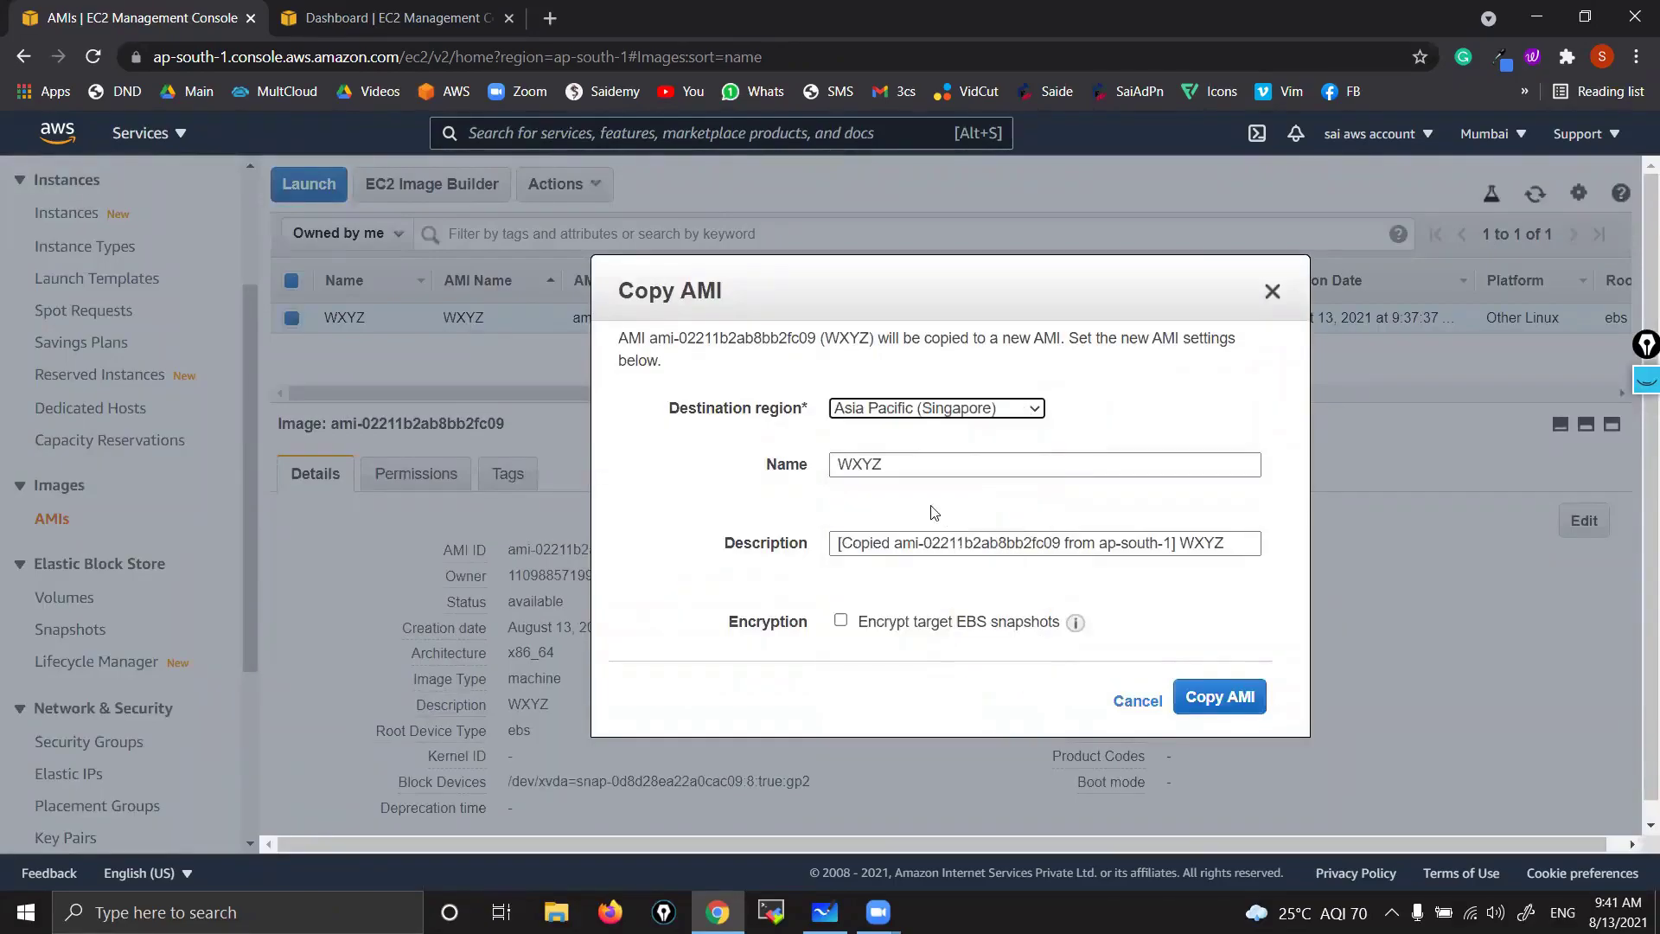
{"action": "left_click", "coordinate": [881, 469]}
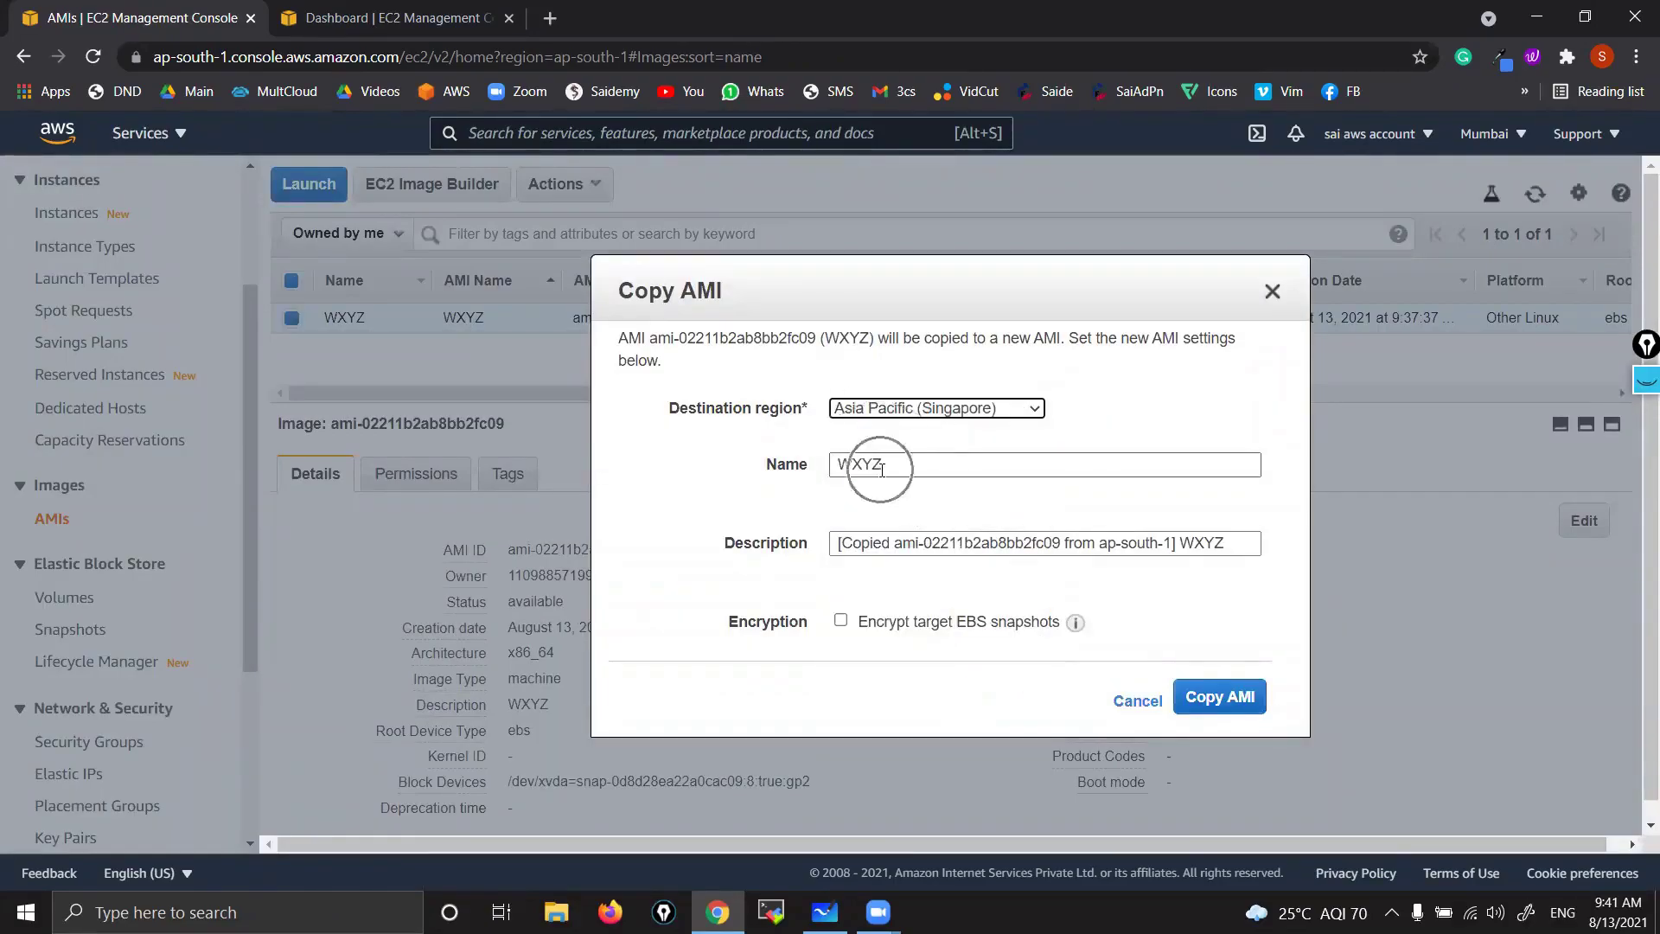
{"action": "left_click_drag", "start_coordinate": [1176, 544], "coordinate": [806, 558]}
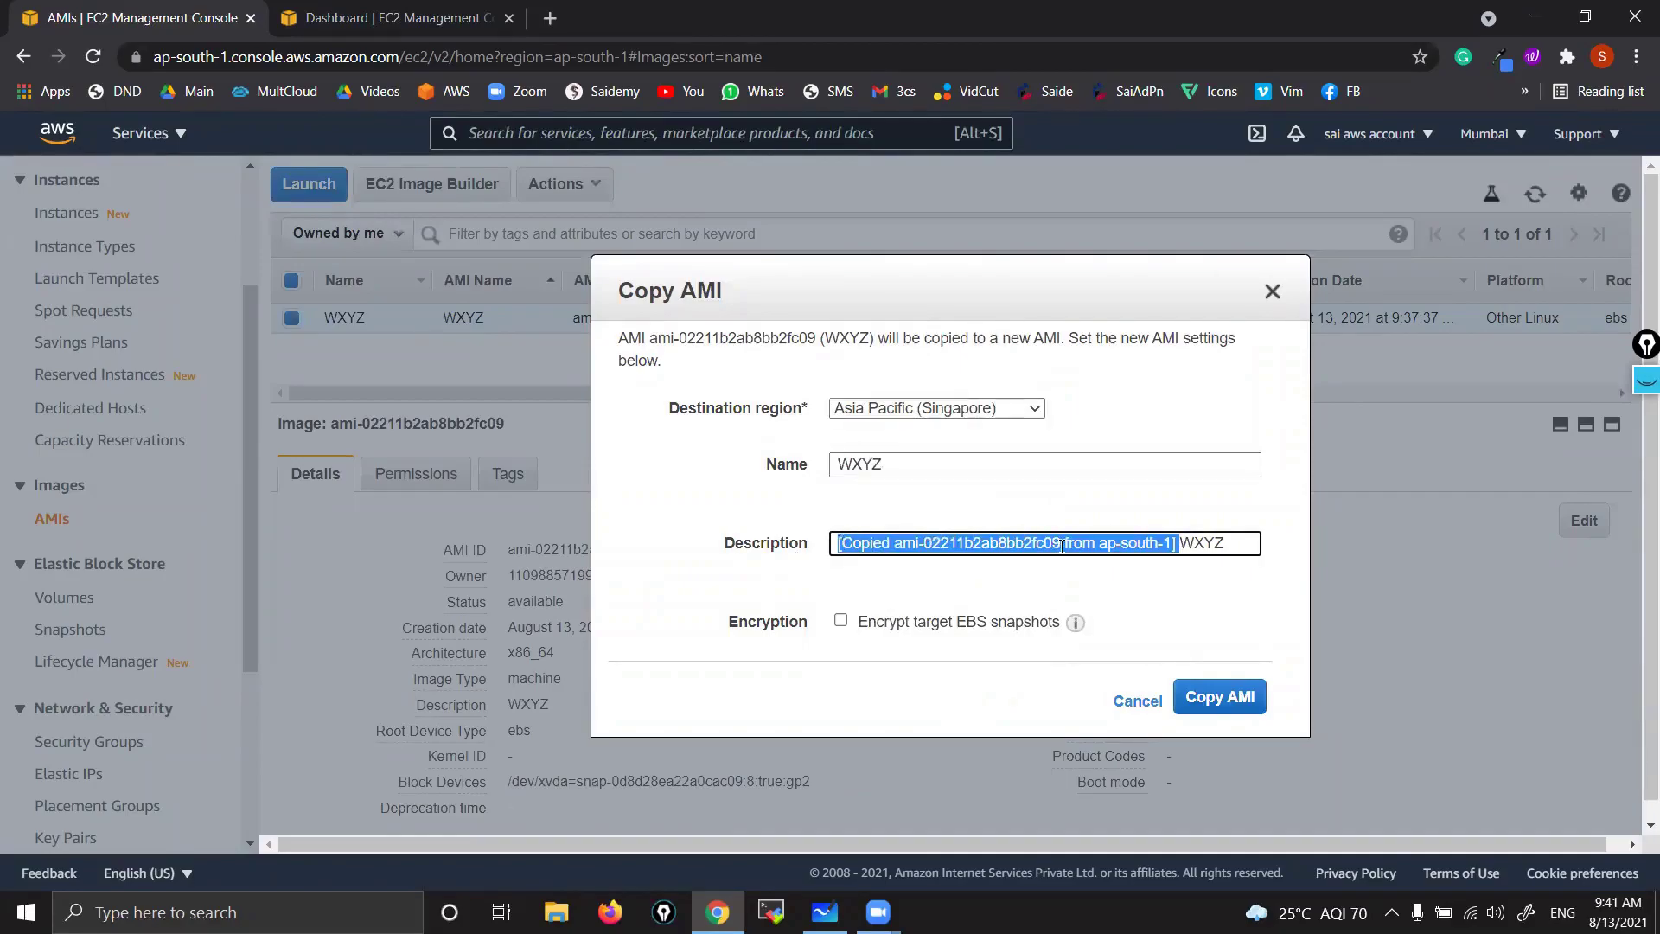
{"action": "key", "text": "BackSpace"}
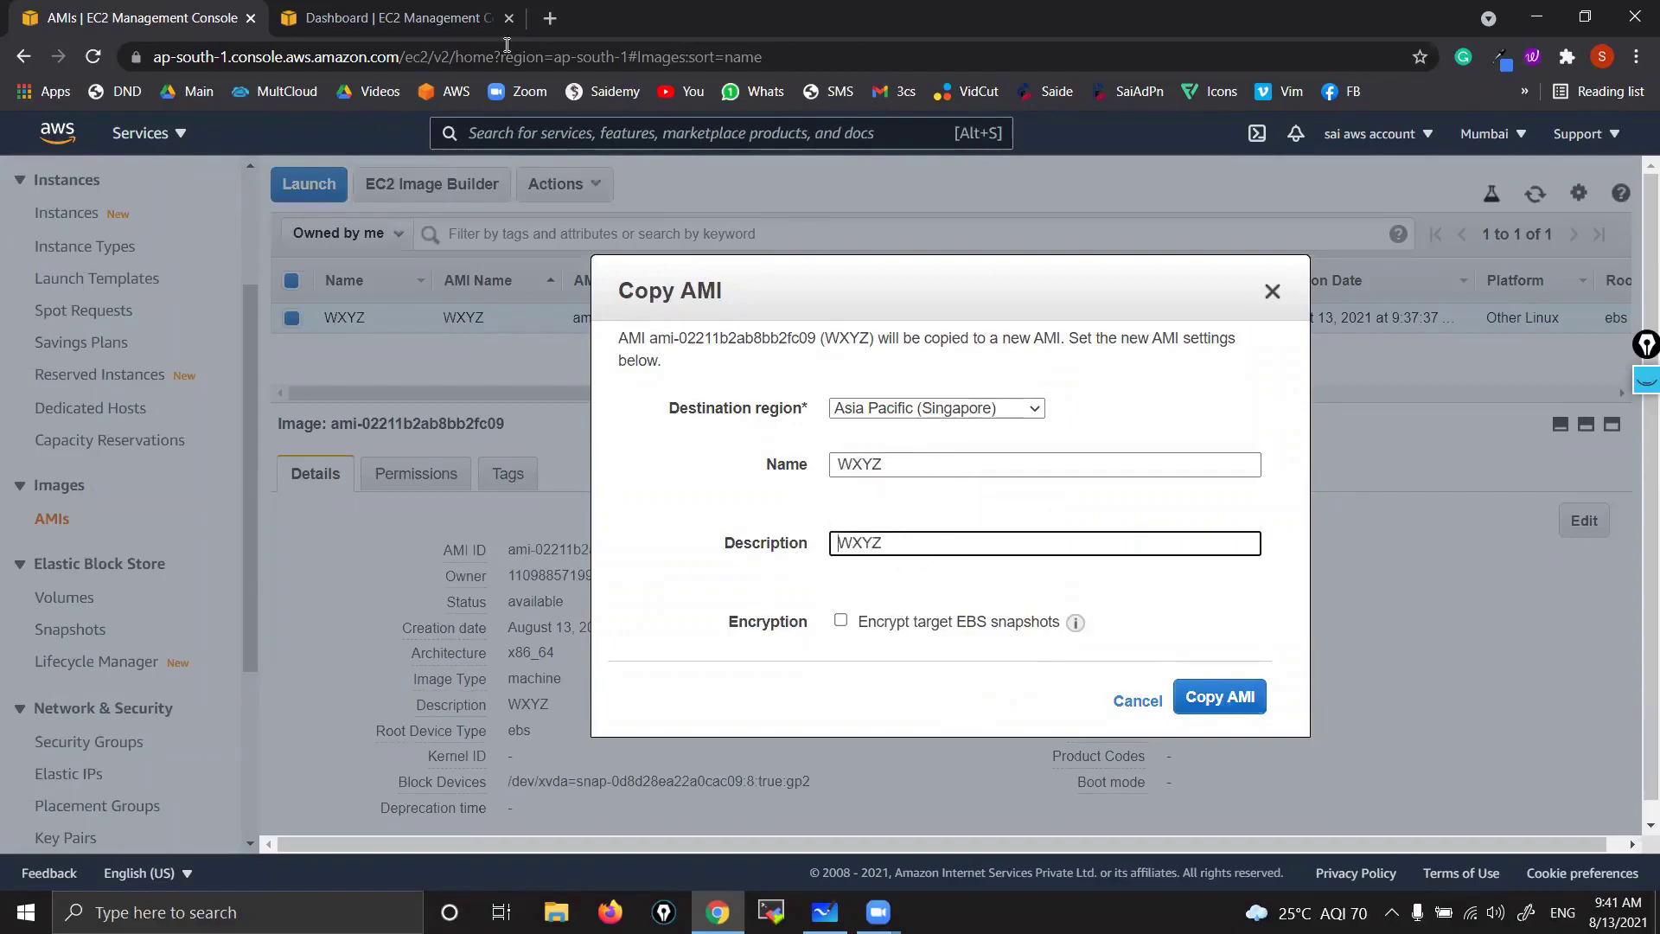
- Check the AMIs and Snapshots lists in the Singapore region's EC2 console, ending on the AMIs list
{"action": "left_click", "coordinate": [398, 17]}
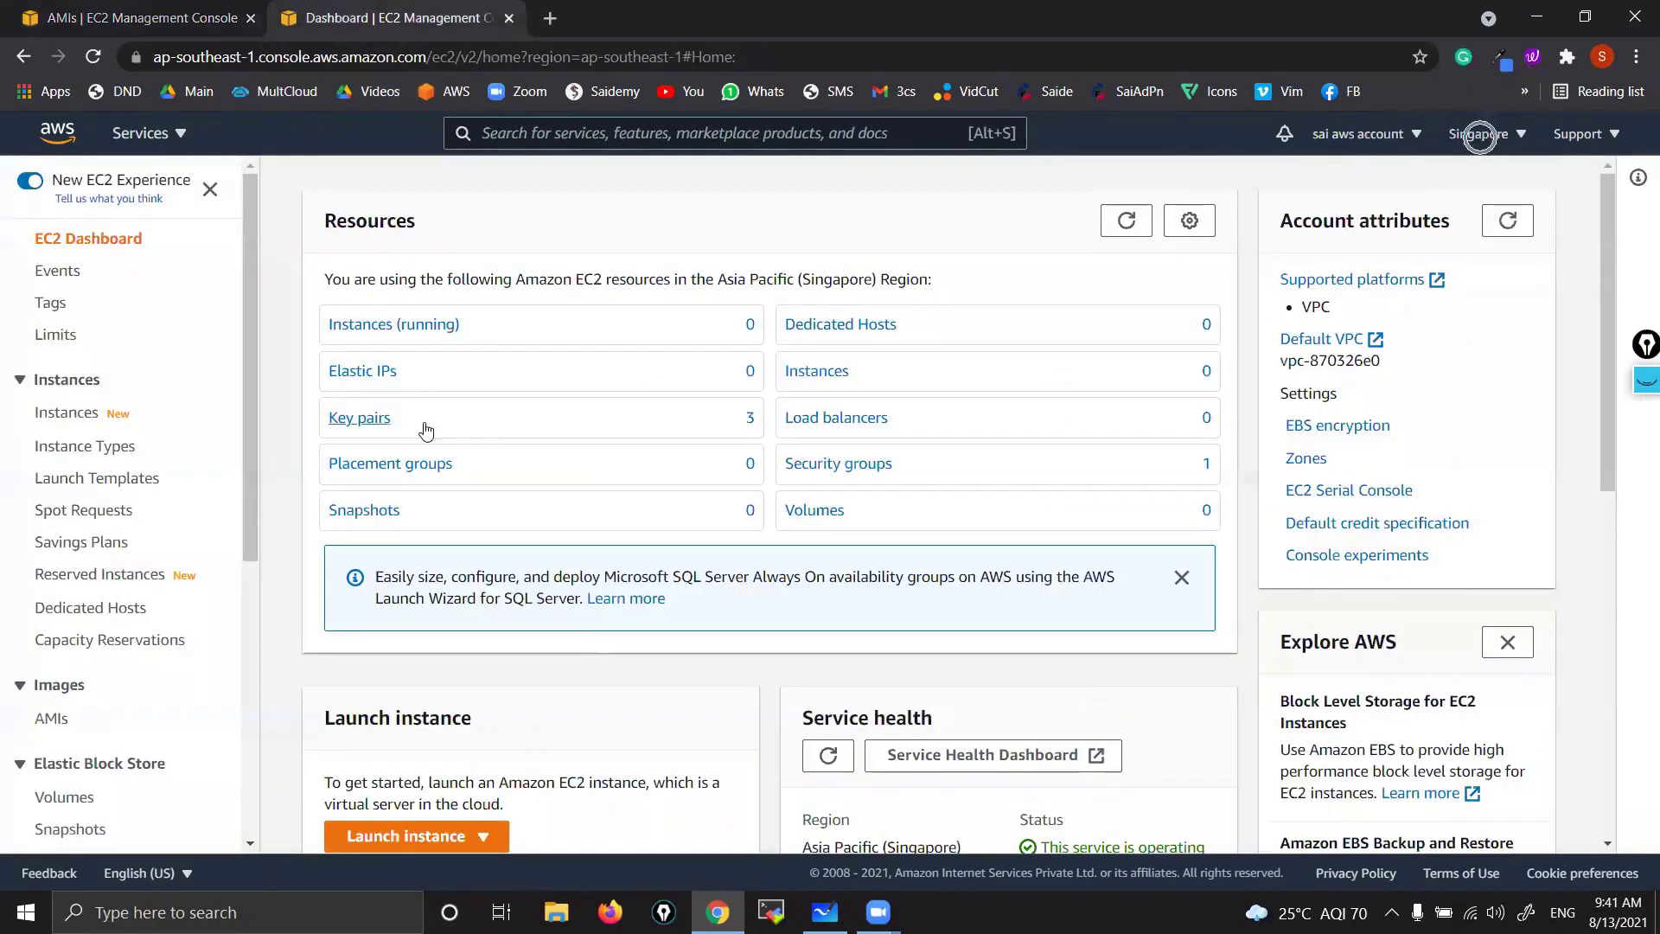
{"action": "left_click", "coordinate": [52, 719]}
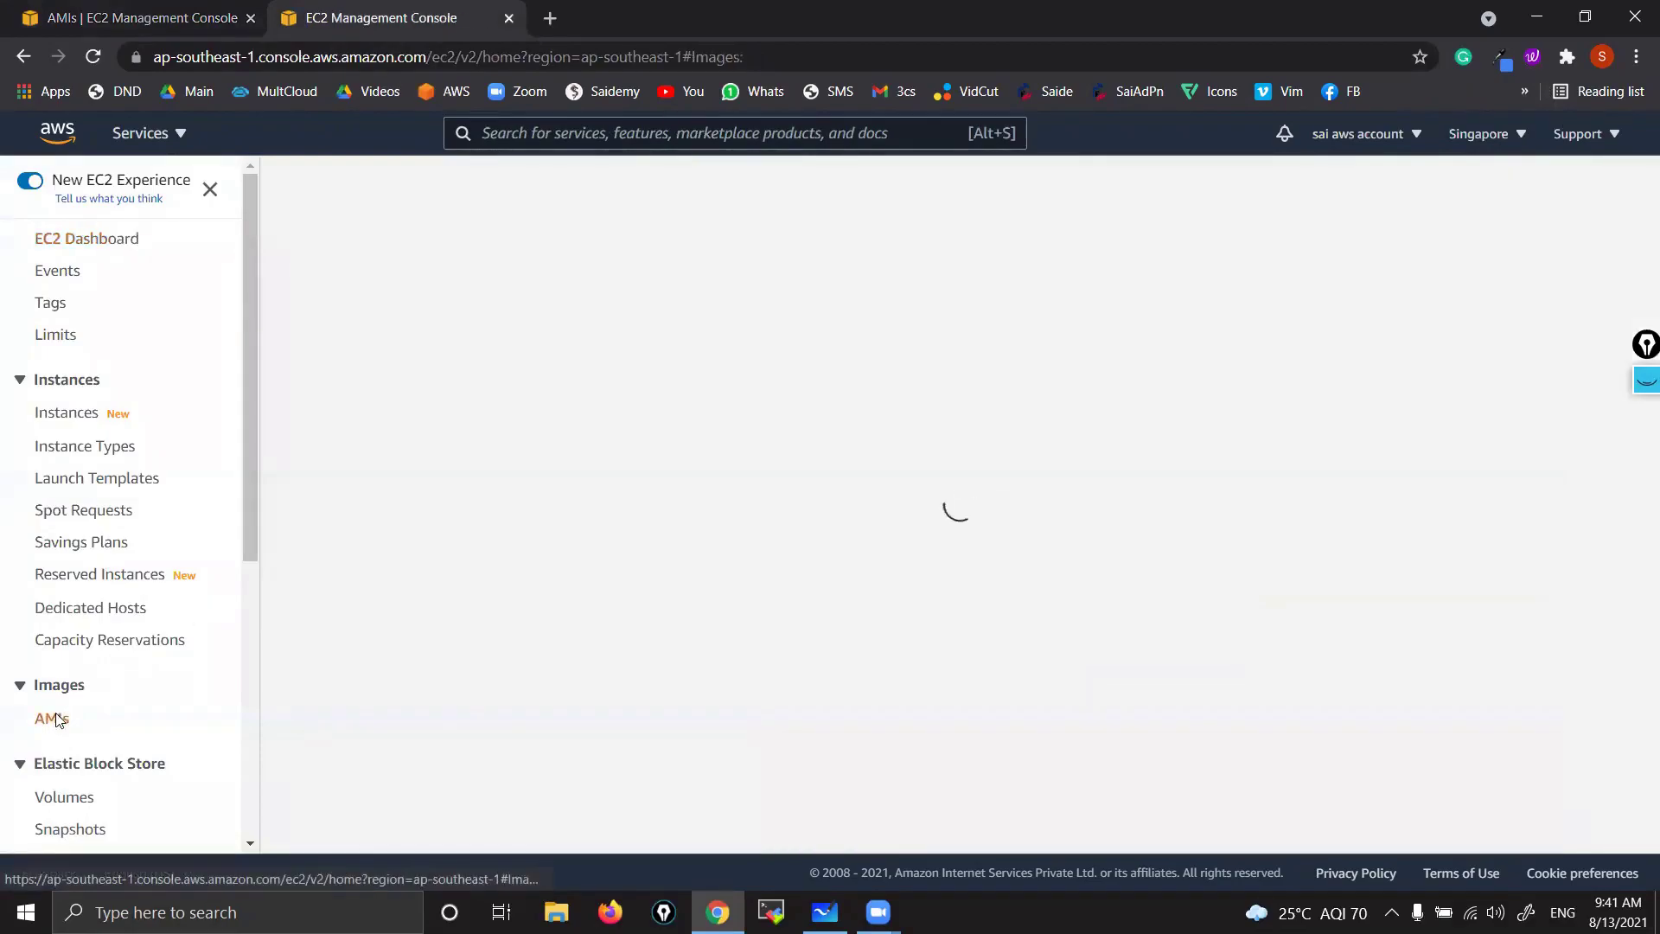
{"action": "scroll", "coordinate": [165, 597], "scroll_direction": "down", "scroll_amount": 2}
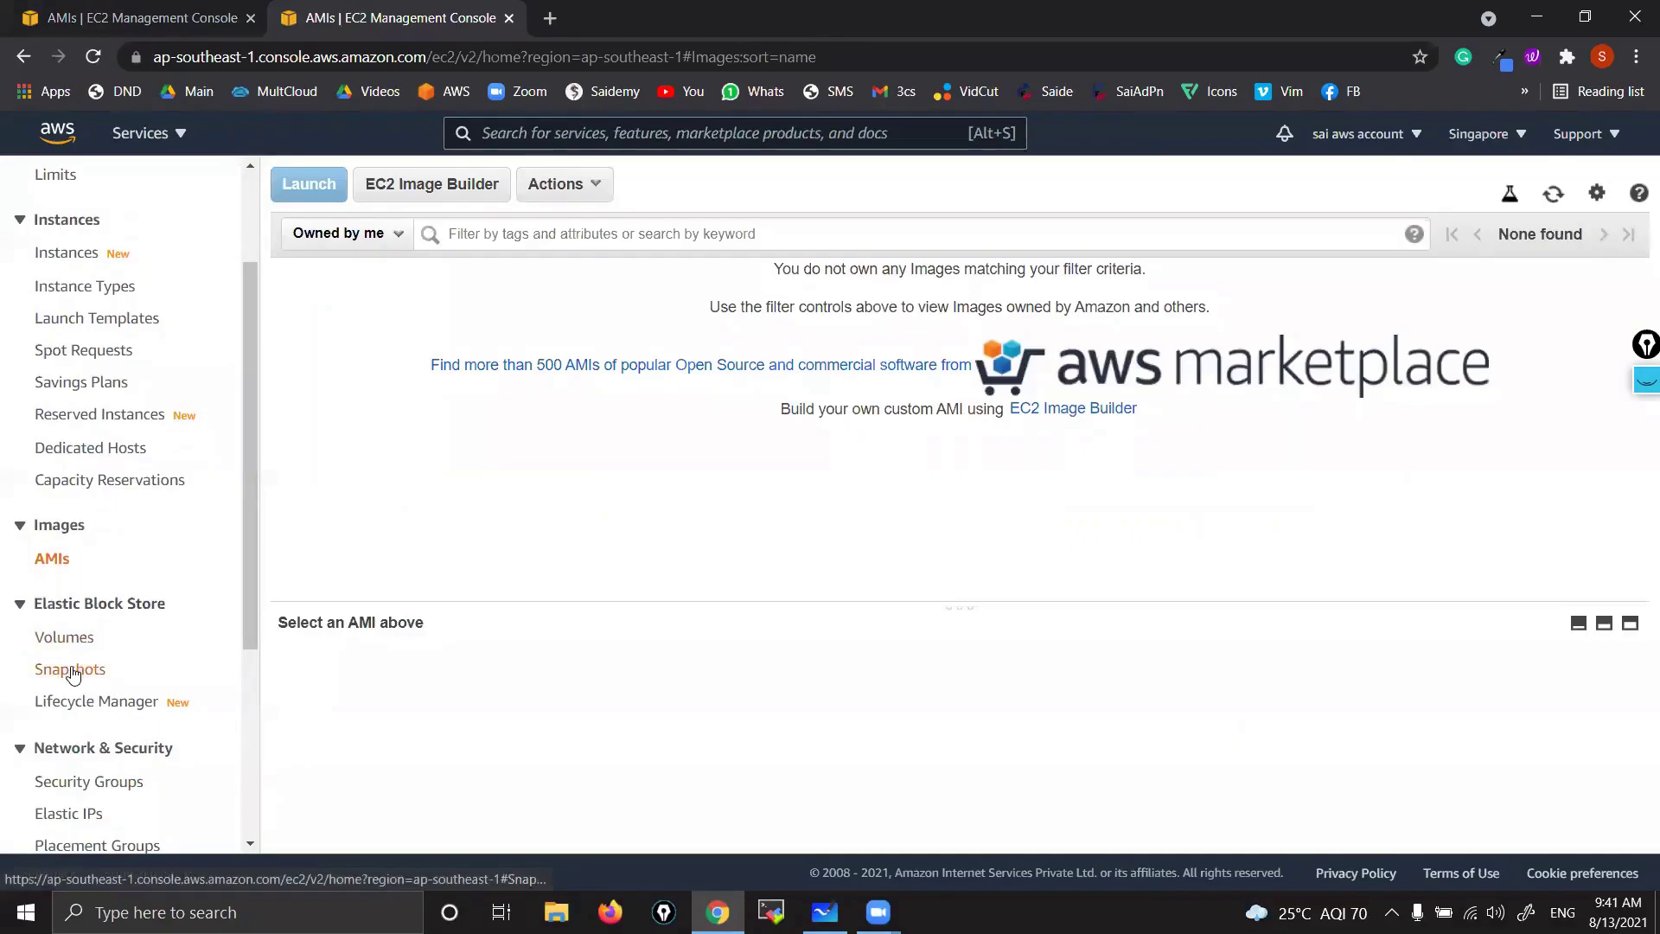
{"action": "left_click", "coordinate": [72, 672]}
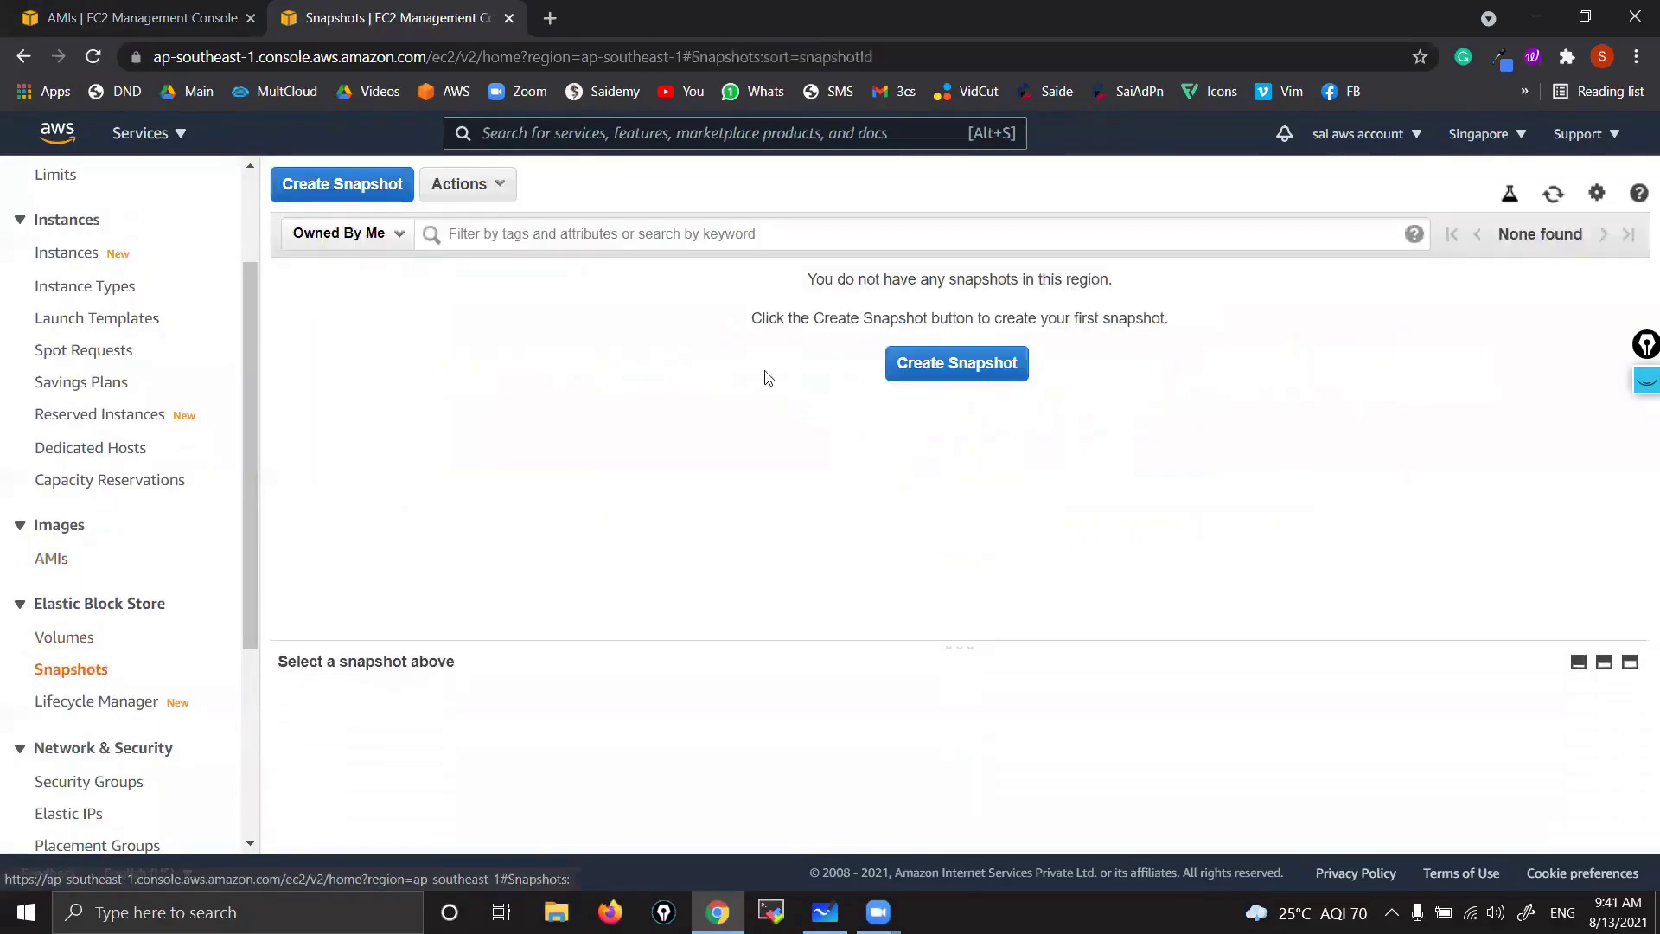
{"action": "left_click", "coordinate": [50, 564]}
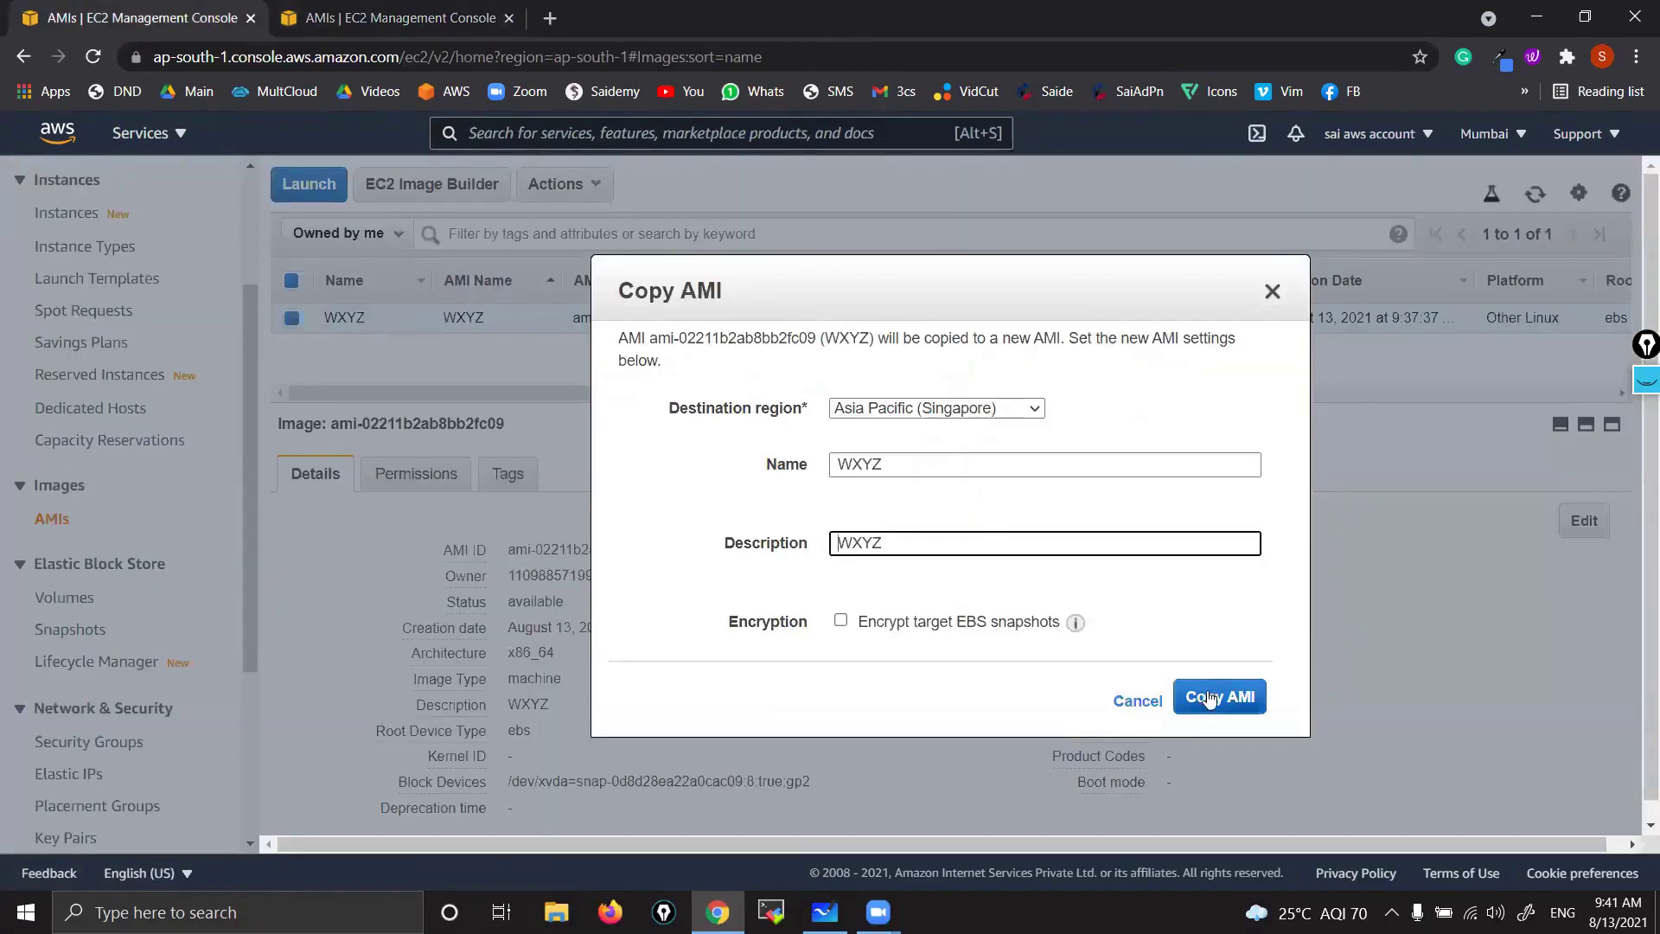
- Start the prepared AMI copy from the Mumbai console and refresh the Singapore AMIs list to check for the copied image
{"action": "left_click", "coordinate": [1209, 697]}
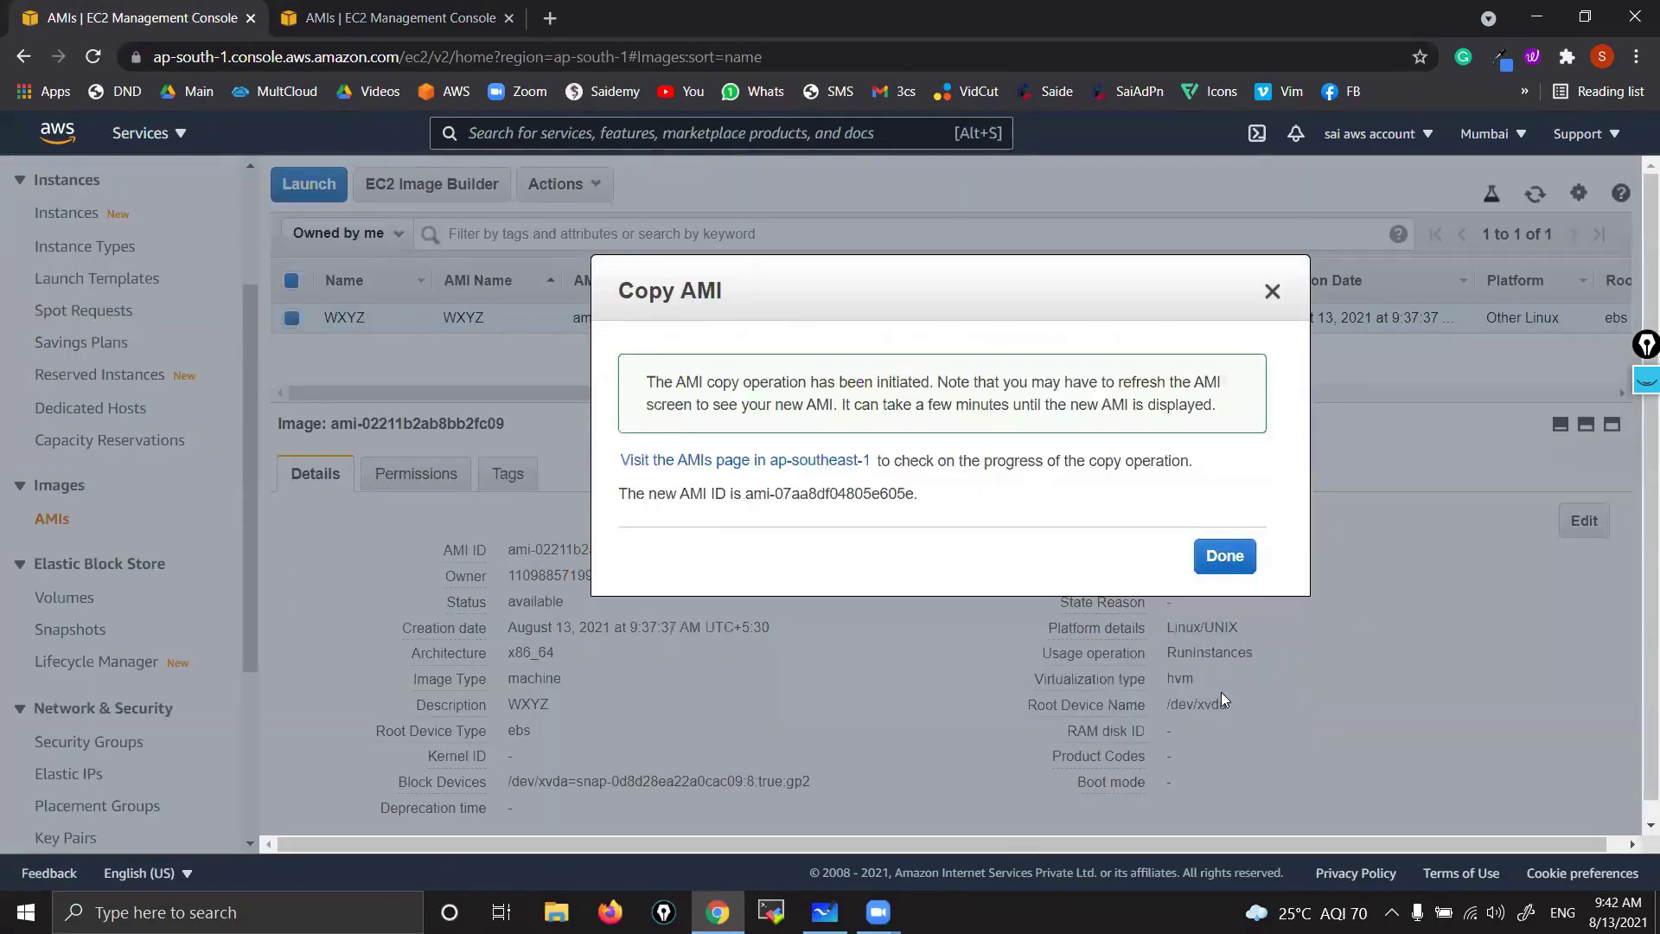
{"action": "left_click", "coordinate": [1225, 558]}
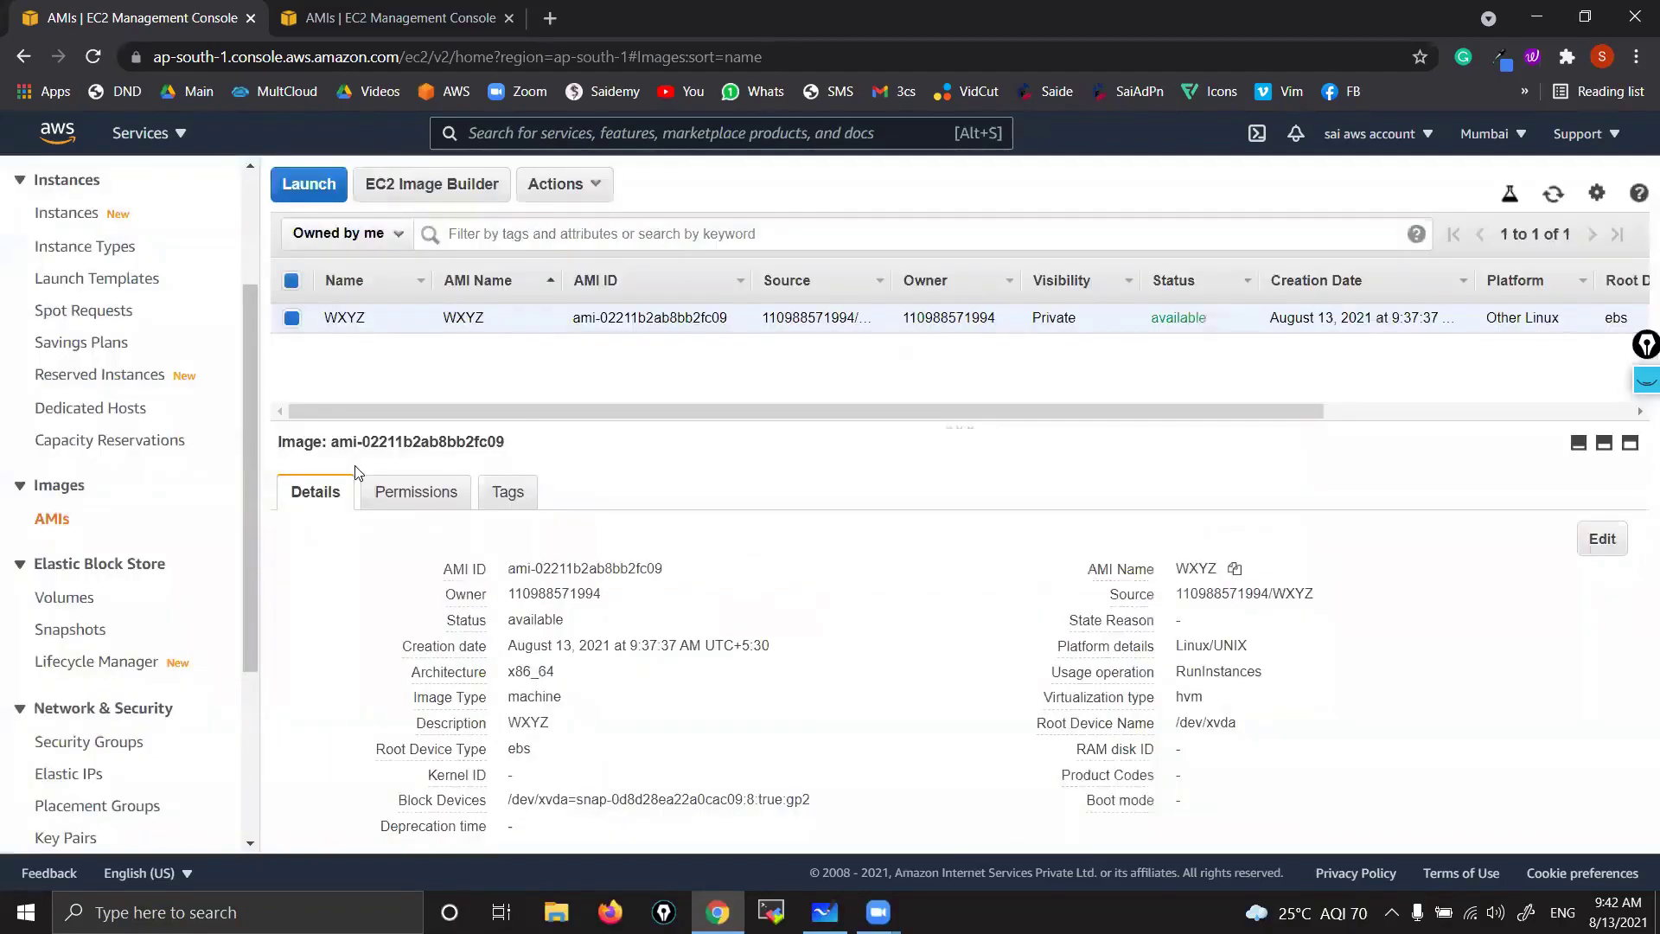
{"action": "left_click", "coordinate": [356, 38]}
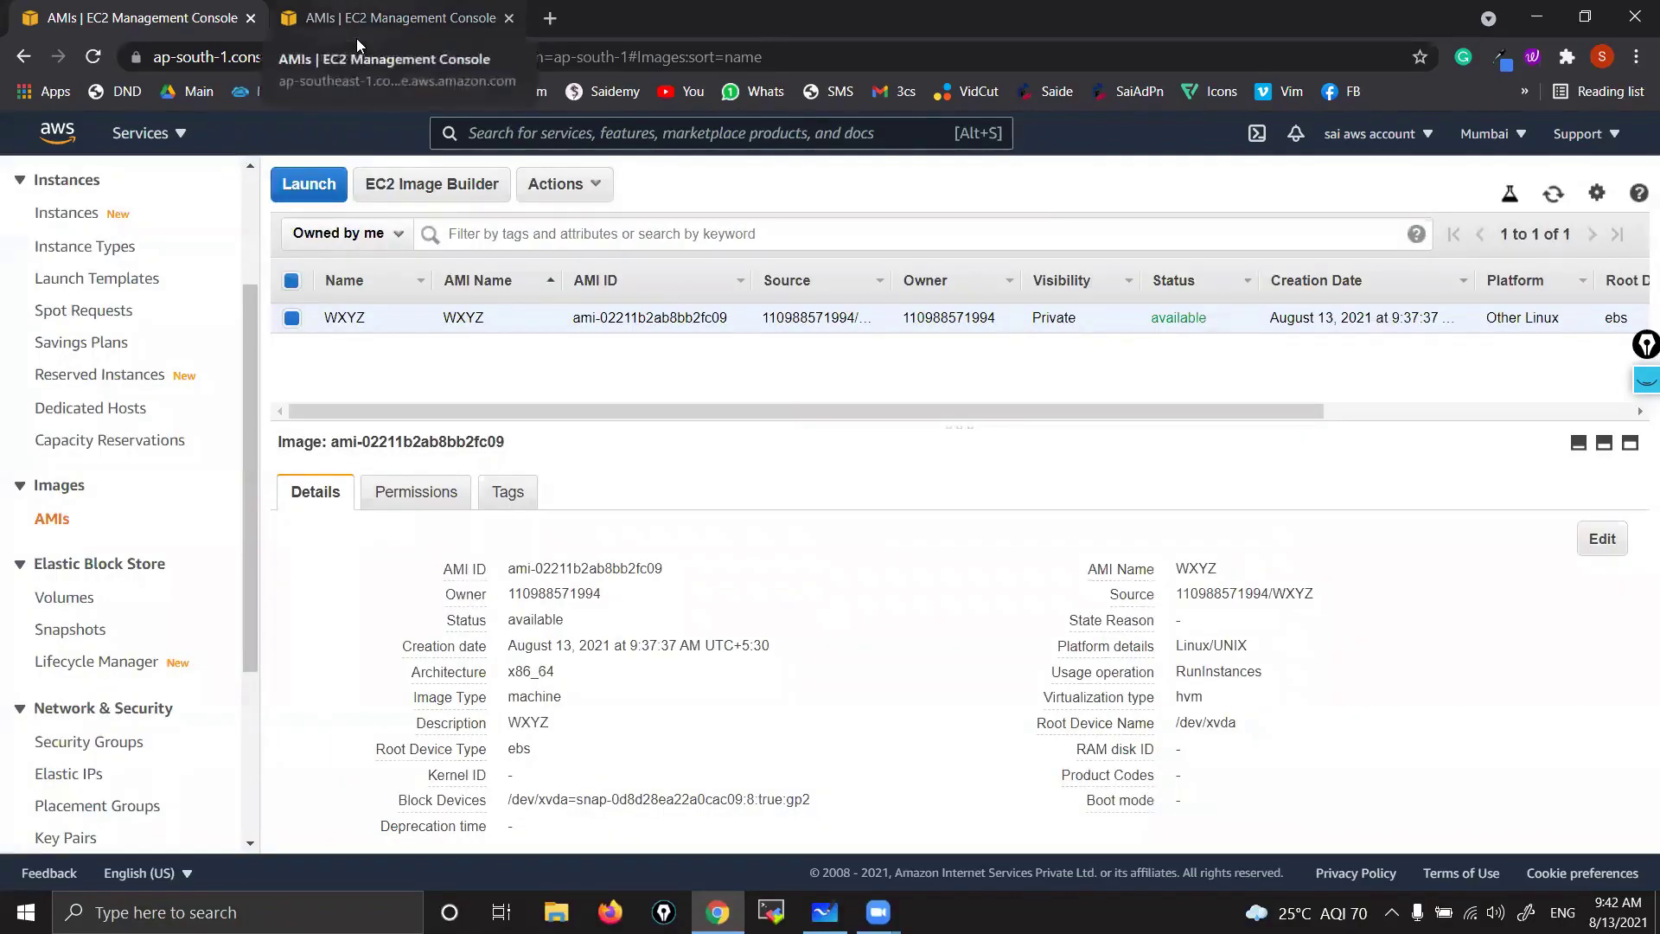
{"action": "left_click", "coordinate": [1554, 193]}
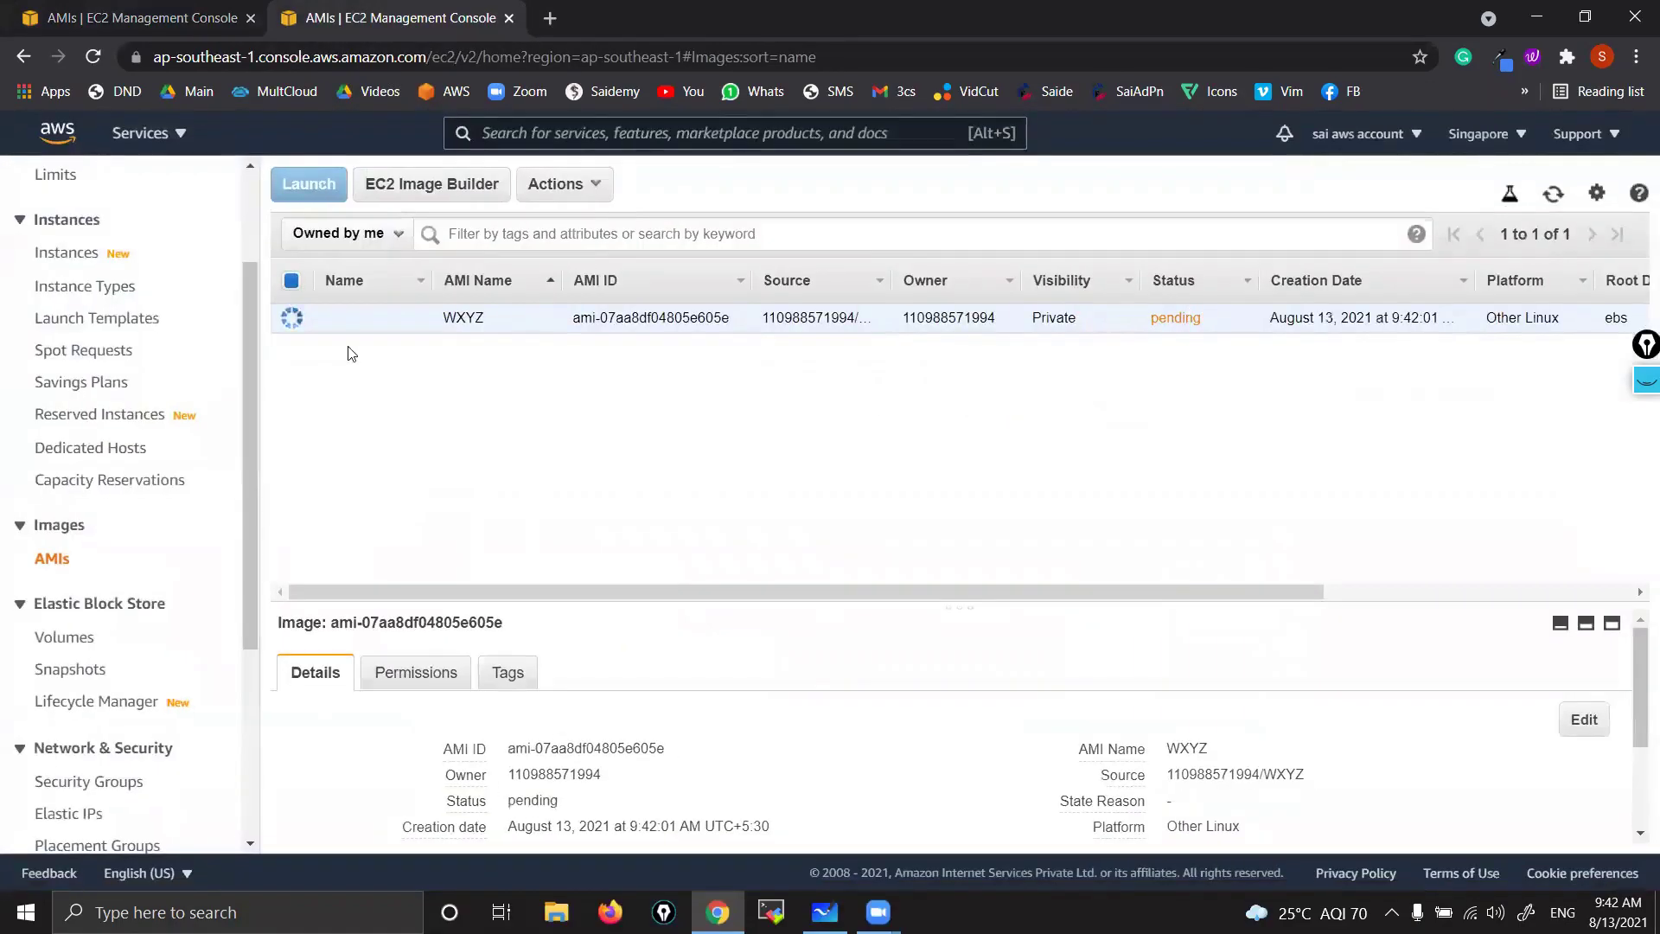
- Set the name of the copied AMI in the Singapore AMIs list to WXYZ
{"action": "left_click", "coordinate": [410, 320]}
{"action": "type", "text": "WXYZ"}
{"action": "left_click", "coordinate": [554, 347]}
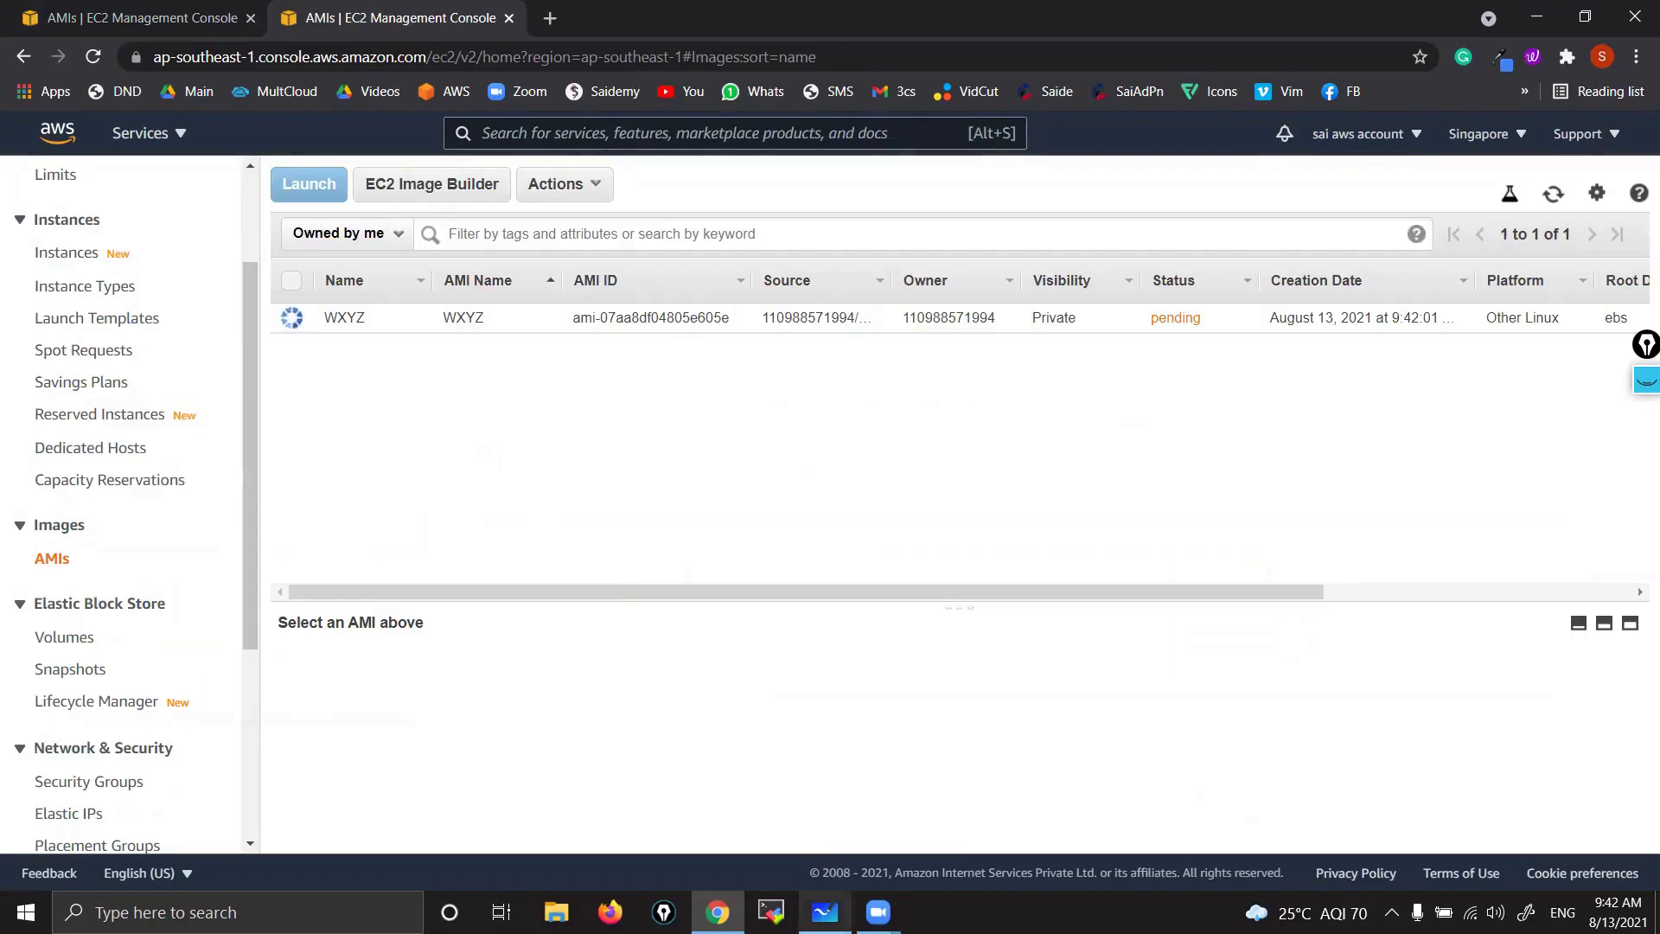
- Switch to Microsoft Whiteboard to check the AMI copy diagram, and return to Chrome with the WXYZ AMI selected in the Singapore list
{"action": "left_click", "coordinate": [824, 913]}
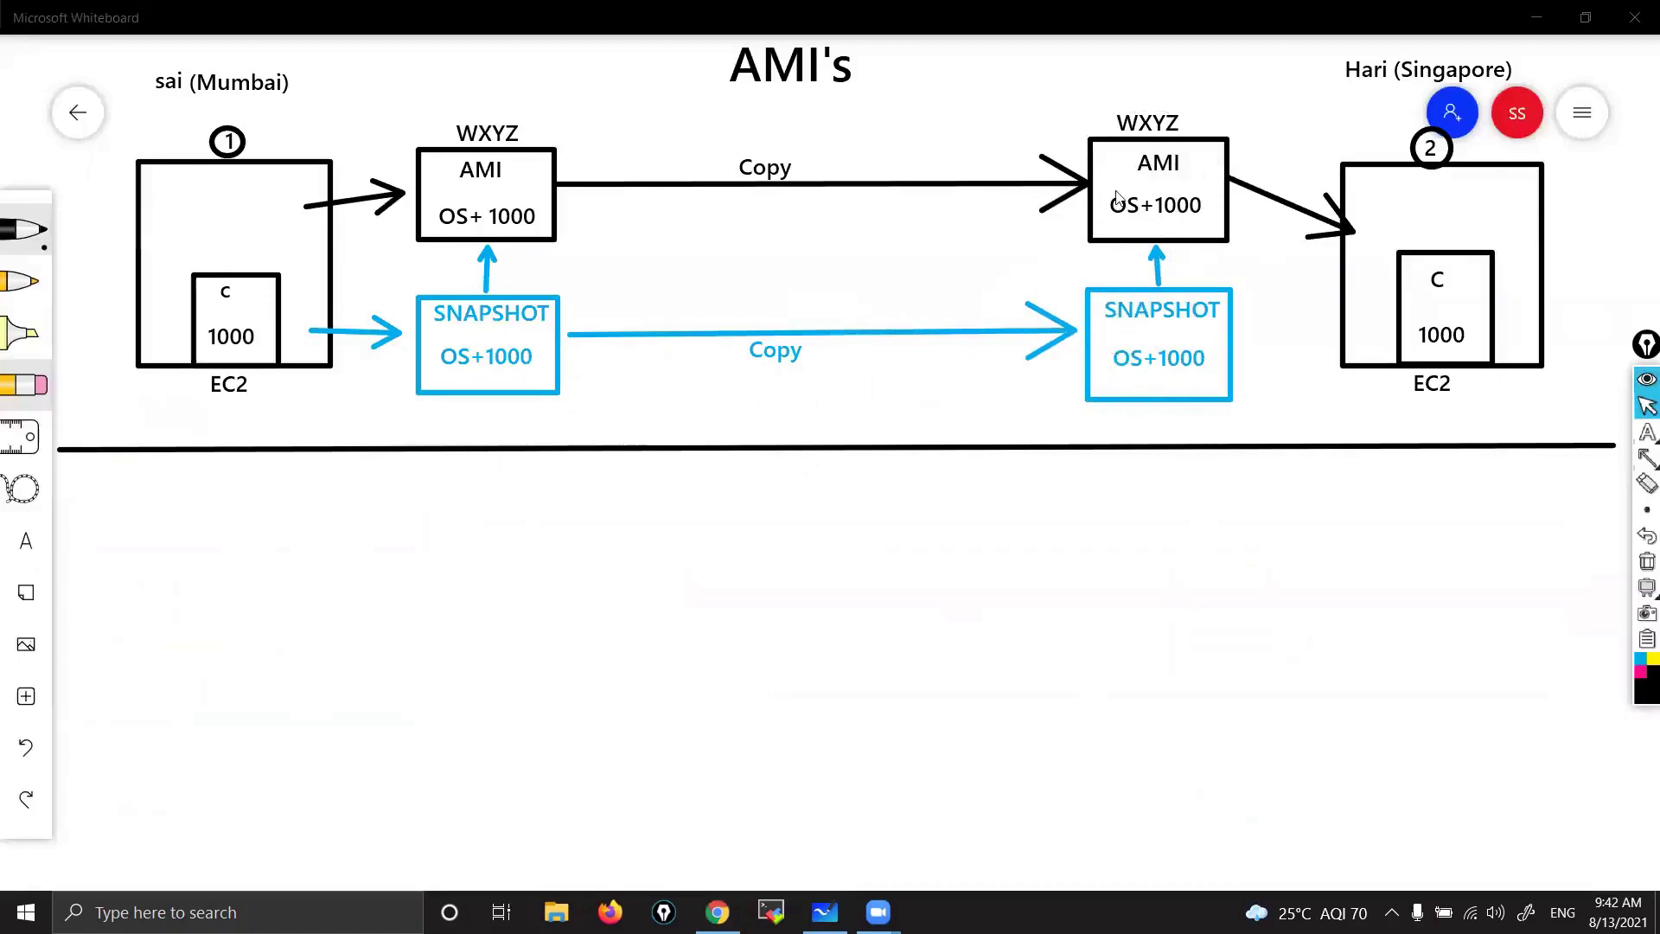
{"action": "left_click", "coordinate": [1645, 382]}
{"action": "left_click", "coordinate": [718, 913]}
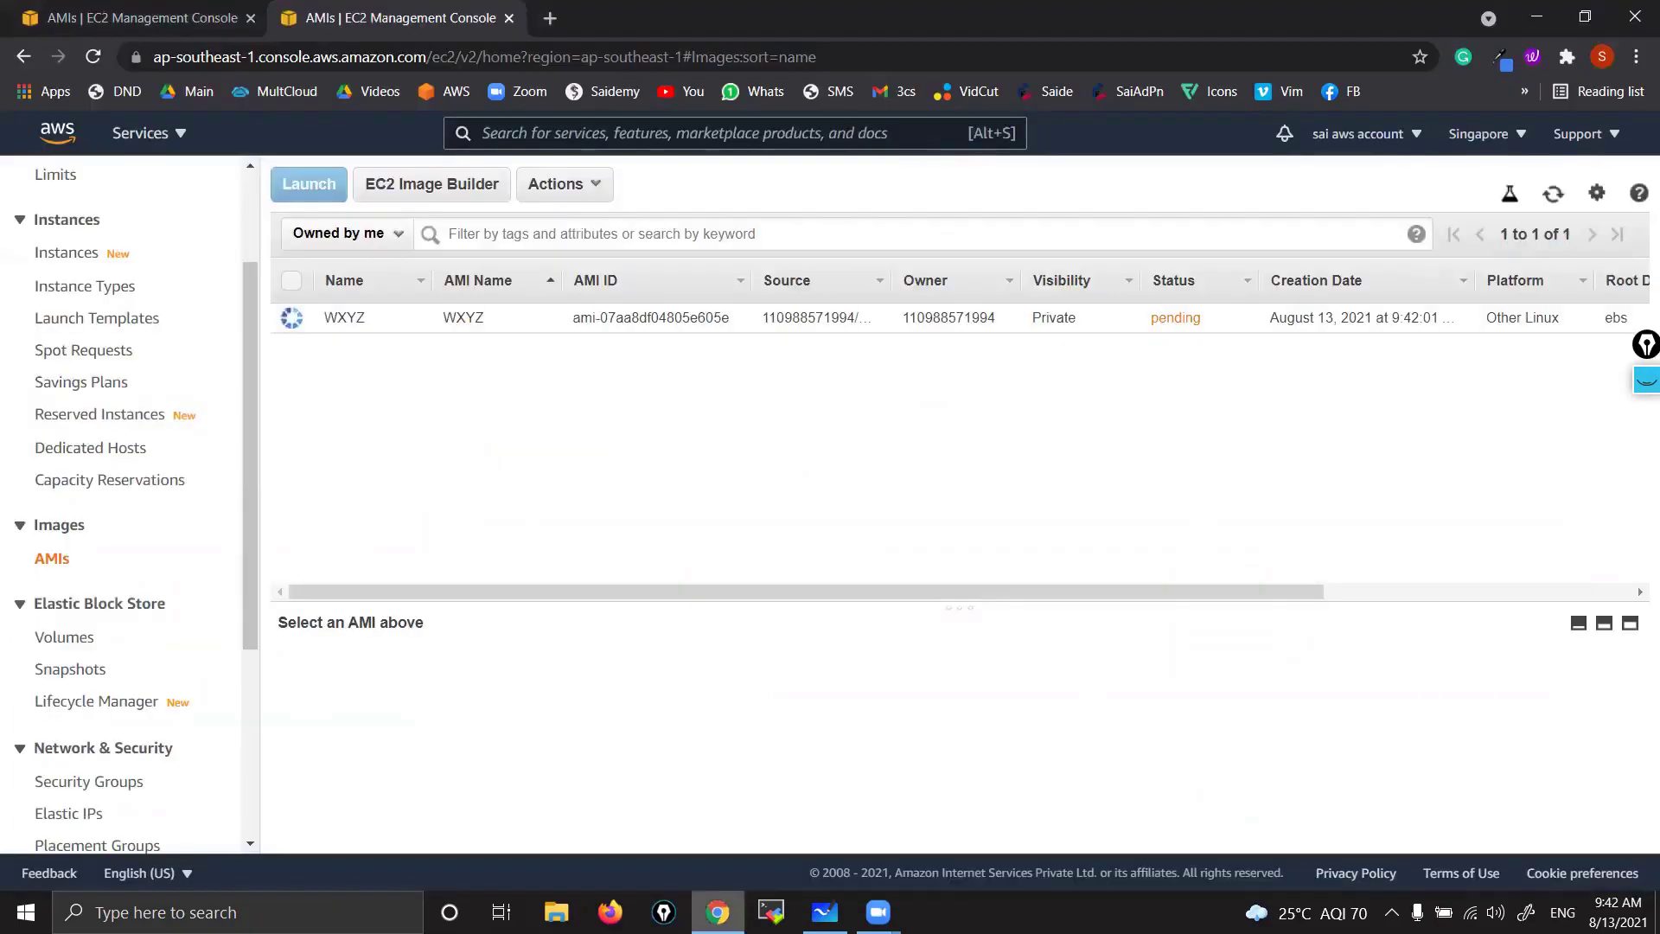
{"action": "left_click", "coordinate": [346, 318]}
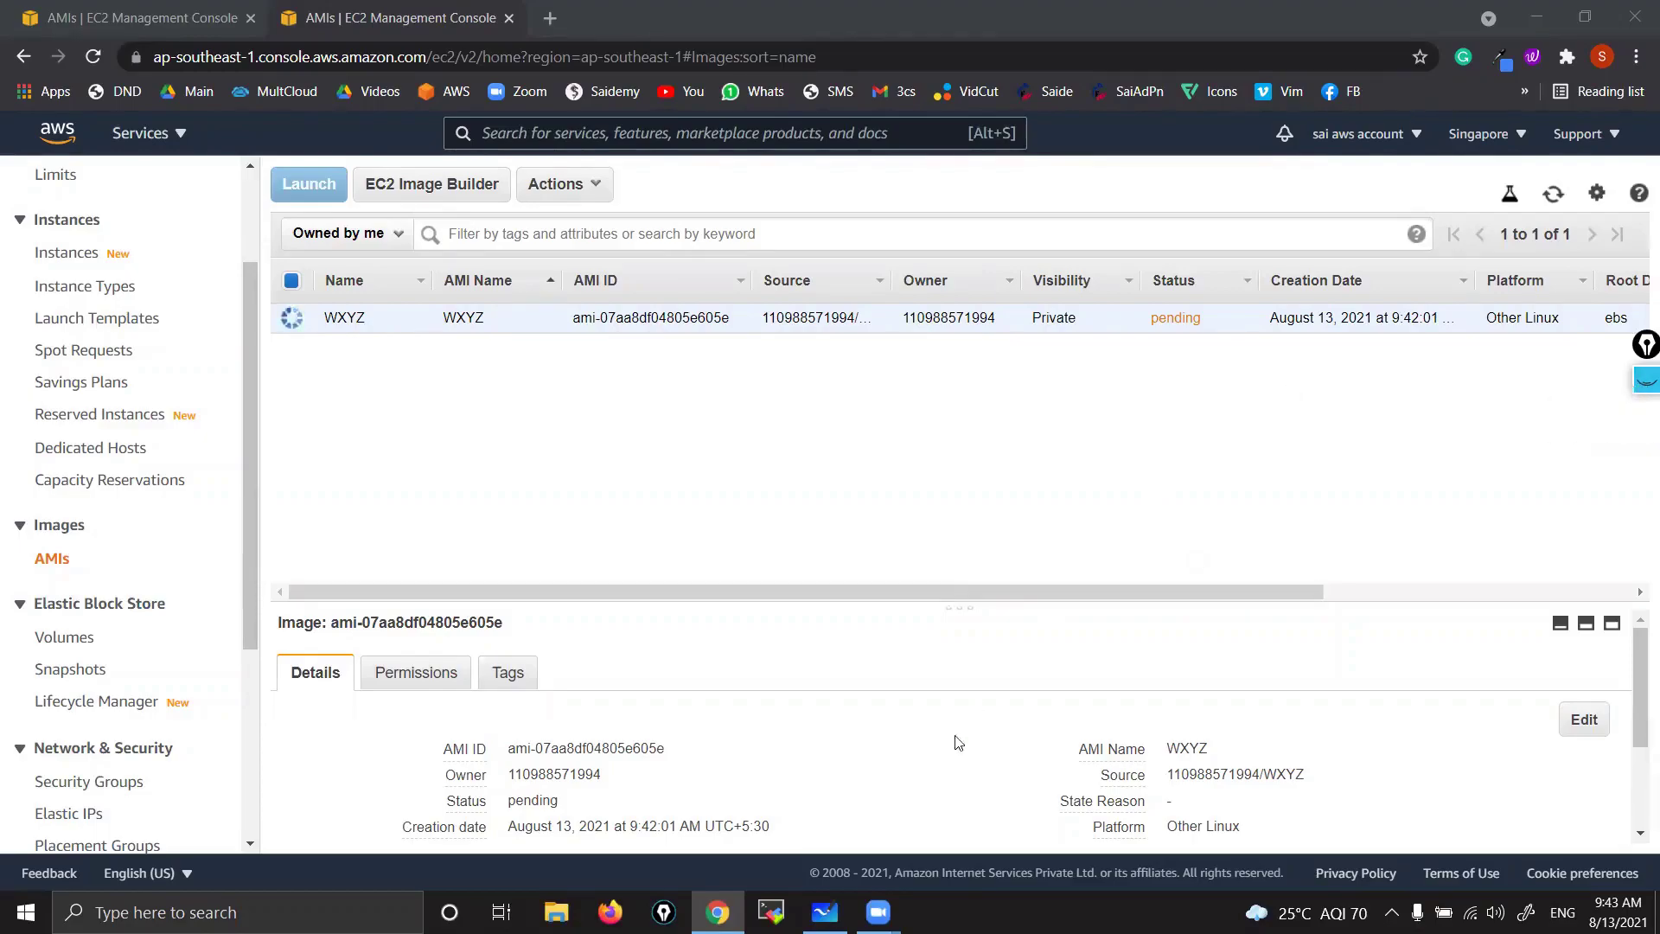
- Switch to Microsoft Whiteboard, handwrite the time slot 7:30 - 8:30 AM, circle it and add lines with check marks beside it
{"action": "left_click", "coordinate": [825, 912]}
{"action": "mouse_move", "coordinate": [312, 295]}
{"action": "left_mouse_down"}
{"action": "mouse_move", "coordinate": [350, 282]}
{"action": "mouse_move", "coordinate": [350, 328]}
{"action": "mouse_move", "coordinate": [387, 312]}
{"action": "left_mouse_up"}
{"action": "left_click", "coordinate": [371, 285]}
{"action": "mouse_move", "coordinate": [391, 279]}
{"action": "left_mouse_down"}
{"action": "mouse_move", "coordinate": [415, 282]}
{"action": "mouse_move", "coordinate": [401, 307]}
{"action": "mouse_move", "coordinate": [544, 227]}
{"action": "mouse_move", "coordinate": [599, 232]}
{"action": "mouse_move", "coordinate": [722, 188]}
{"action": "left_mouse_up"}
{"action": "mouse_move", "coordinate": [682, 183]}
{"action": "left_mouse_down"}
{"action": "mouse_move", "coordinate": [716, 180]}
{"action": "mouse_move", "coordinate": [757, 134]}
{"action": "mouse_move", "coordinate": [787, 222]}
{"action": "left_mouse_up"}
{"action": "mouse_move", "coordinate": [303, 361]}
{"action": "left_mouse_down"}
{"action": "mouse_move", "coordinate": [384, 190]}
{"action": "mouse_move", "coordinate": [308, 439]}
{"action": "left_mouse_up"}
{"action": "left_click_drag", "start_coordinate": [880, 179], "coordinate": [967, 120]}
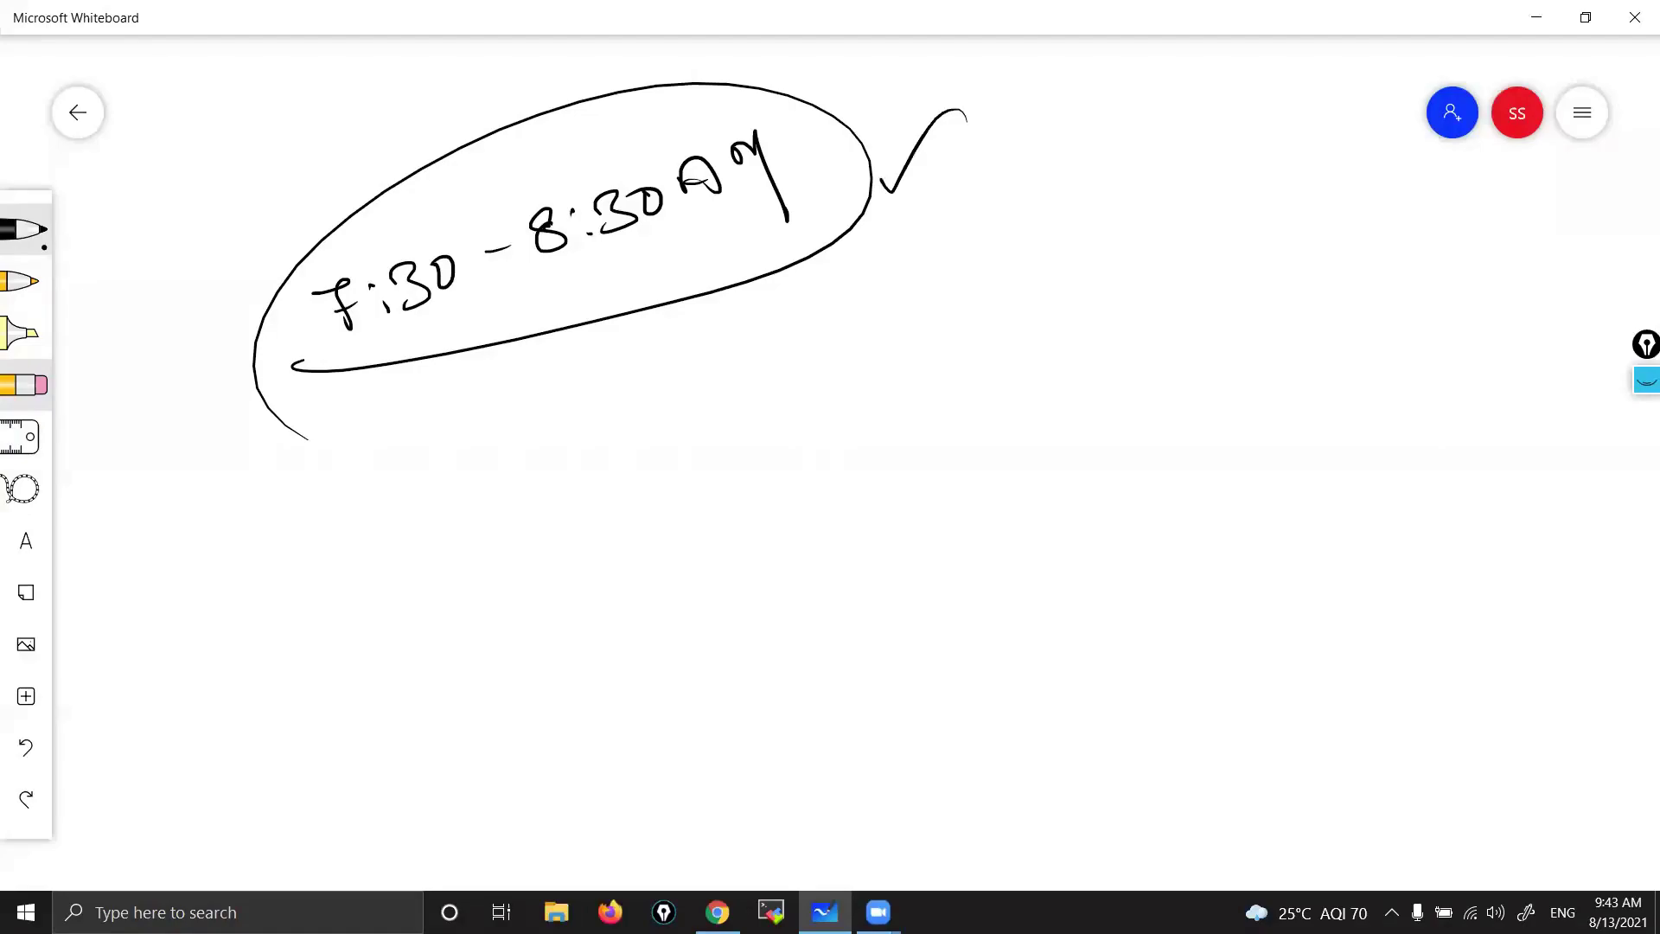
{"action": "mouse_move", "coordinate": [843, 142]}
{"action": "left_mouse_down"}
{"action": "mouse_move", "coordinate": [993, 132]}
{"action": "mouse_move", "coordinate": [1055, 80]}
{"action": "left_mouse_up"}
{"action": "left_click_drag", "start_coordinate": [843, 201], "coordinate": [1075, 171]}
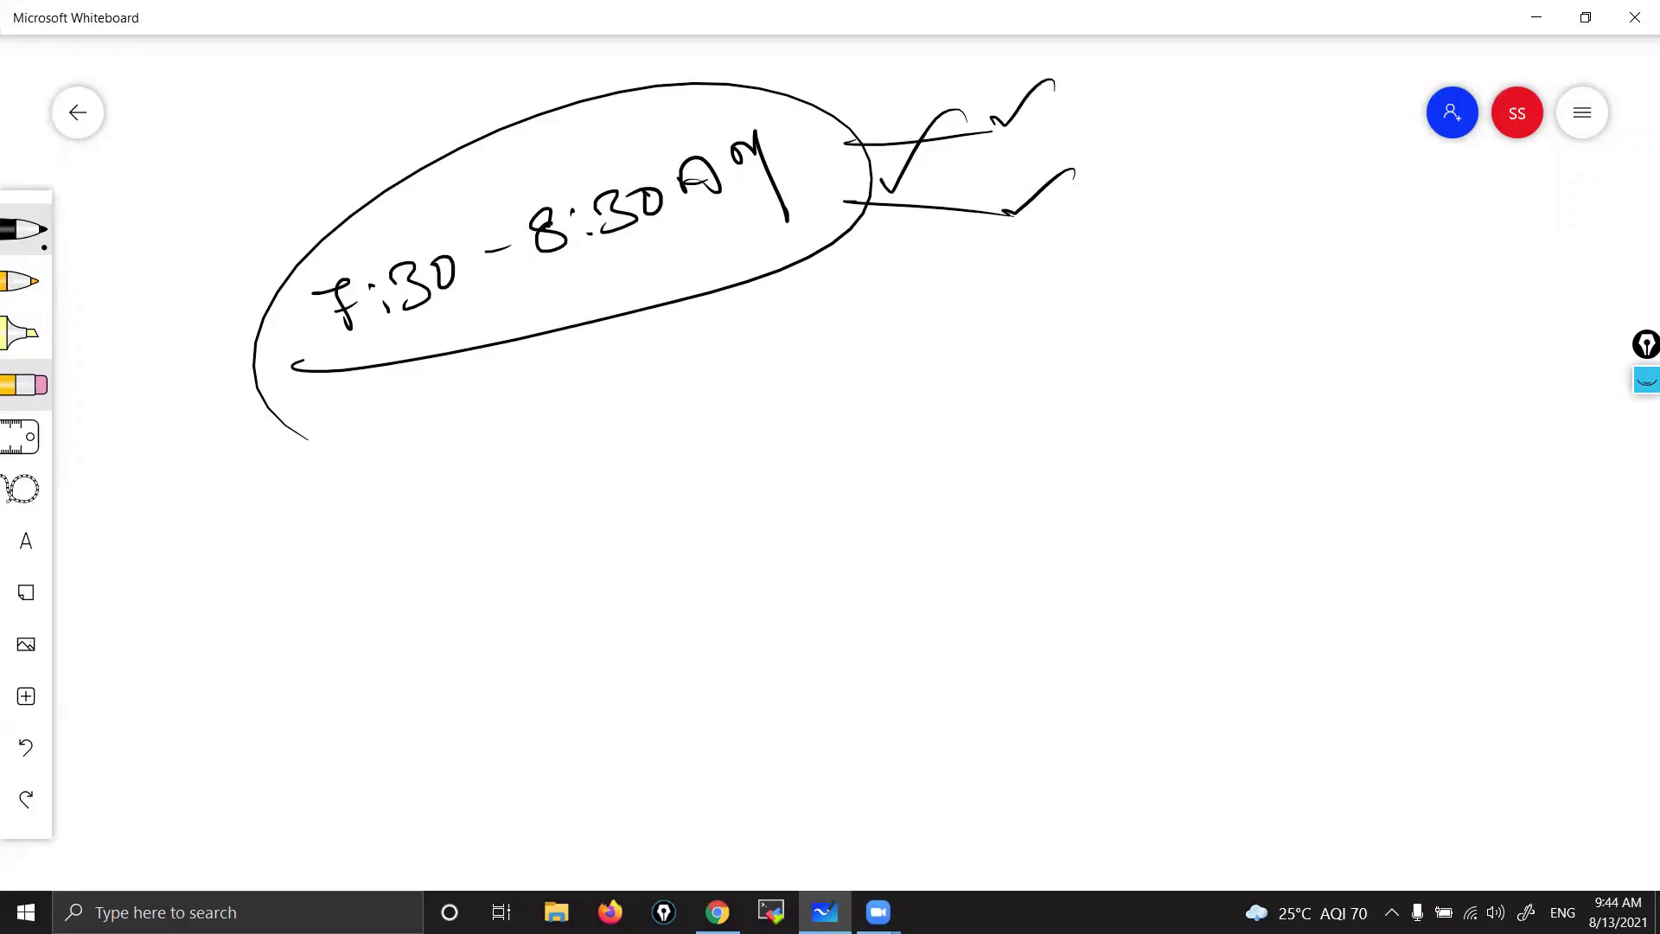
- Handwrite DevOps below the time slot, circle and tick it, add further marks to the time slot, and clear the board
{"action": "left_click_drag", "start_coordinate": [807, 313], "coordinate": [823, 344]}
{"action": "mouse_move", "coordinate": [804, 305]}
{"action": "left_mouse_down"}
{"action": "mouse_move", "coordinate": [852, 303]}
{"action": "mouse_move", "coordinate": [803, 378]}
{"action": "left_mouse_up"}
{"action": "left_click_drag", "start_coordinate": [895, 333], "coordinate": [949, 346]}
{"action": "mouse_move", "coordinate": [945, 302]}
{"action": "left_mouse_down"}
{"action": "mouse_move", "coordinate": [951, 346]}
{"action": "mouse_move", "coordinate": [1004, 368]}
{"action": "left_mouse_up"}
{"action": "mouse_move", "coordinate": [993, 329]}
{"action": "left_mouse_down"}
{"action": "mouse_move", "coordinate": [1029, 339]}
{"action": "mouse_move", "coordinate": [1010, 346]}
{"action": "left_mouse_up"}
{"action": "mouse_move", "coordinate": [835, 407]}
{"action": "left_mouse_down"}
{"action": "mouse_move", "coordinate": [890, 415]}
{"action": "mouse_move", "coordinate": [742, 448]}
{"action": "left_mouse_up"}
{"action": "left_click_drag", "start_coordinate": [1074, 341], "coordinate": [1234, 257]}
{"action": "left_click_drag", "start_coordinate": [366, 229], "coordinate": [404, 189]}
{"action": "left_click_drag", "start_coordinate": [659, 187], "coordinate": [684, 140]}
{"action": "left_click_drag", "start_coordinate": [834, 155], "coordinate": [994, 125]}
{"action": "left_click_drag", "start_coordinate": [869, 201], "coordinate": [989, 198]}
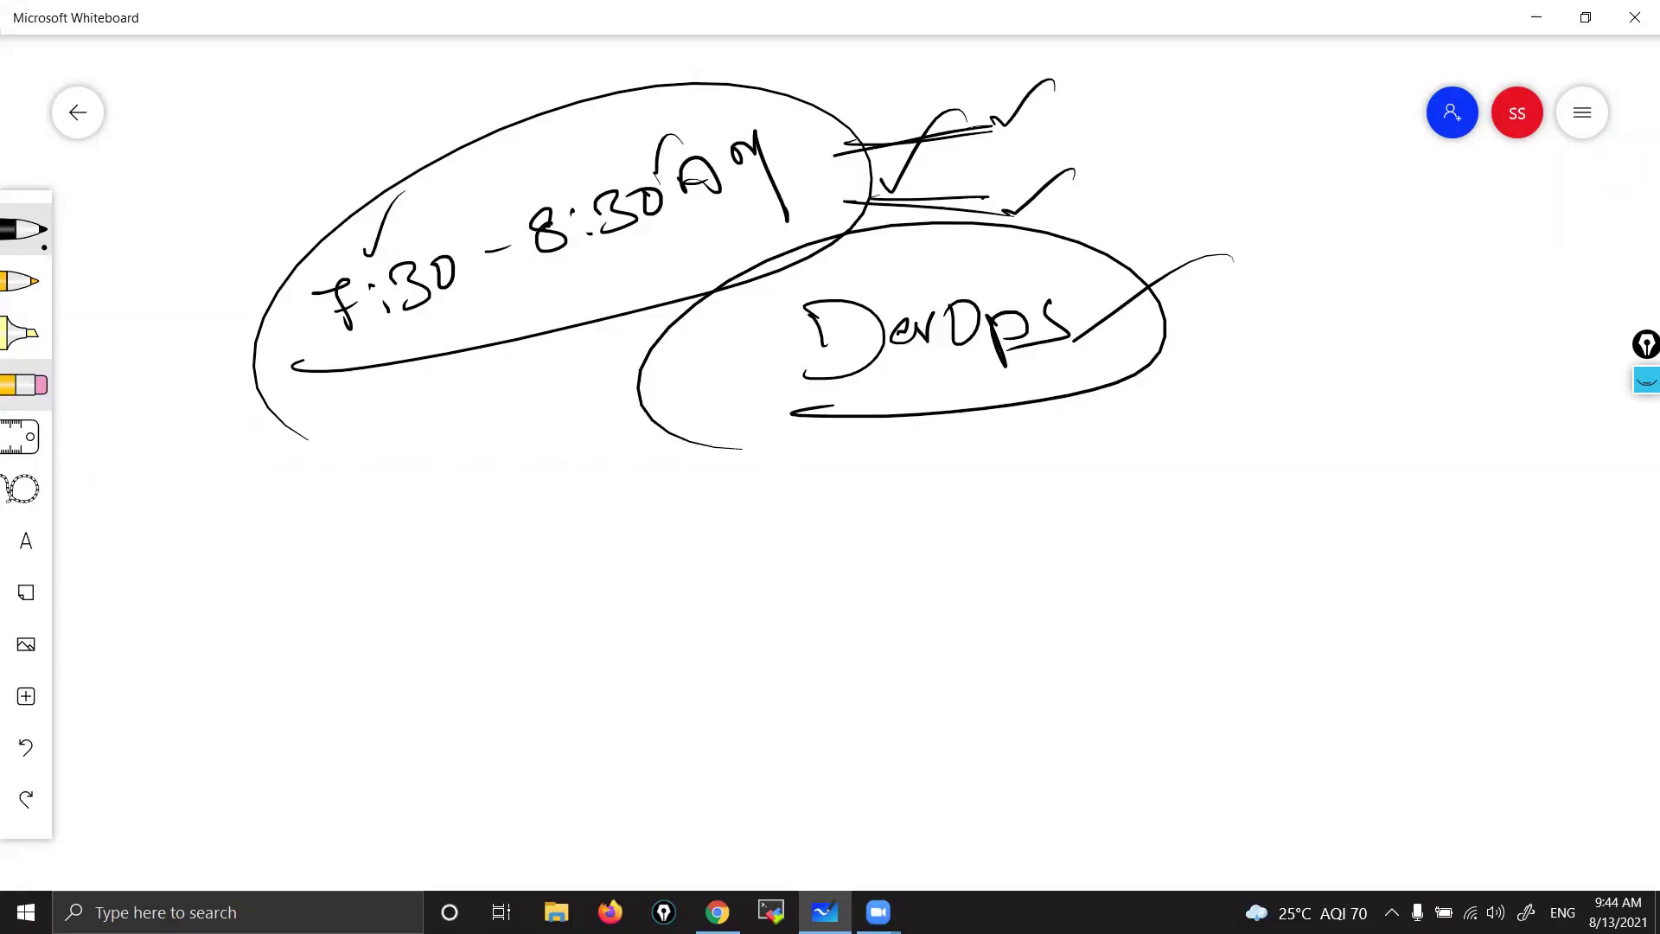
{"action": "left_click", "coordinate": [43, 396]}
{"action": "scroll", "coordinate": [886, 604], "scroll_direction": "down", "scroll_amount": 10}
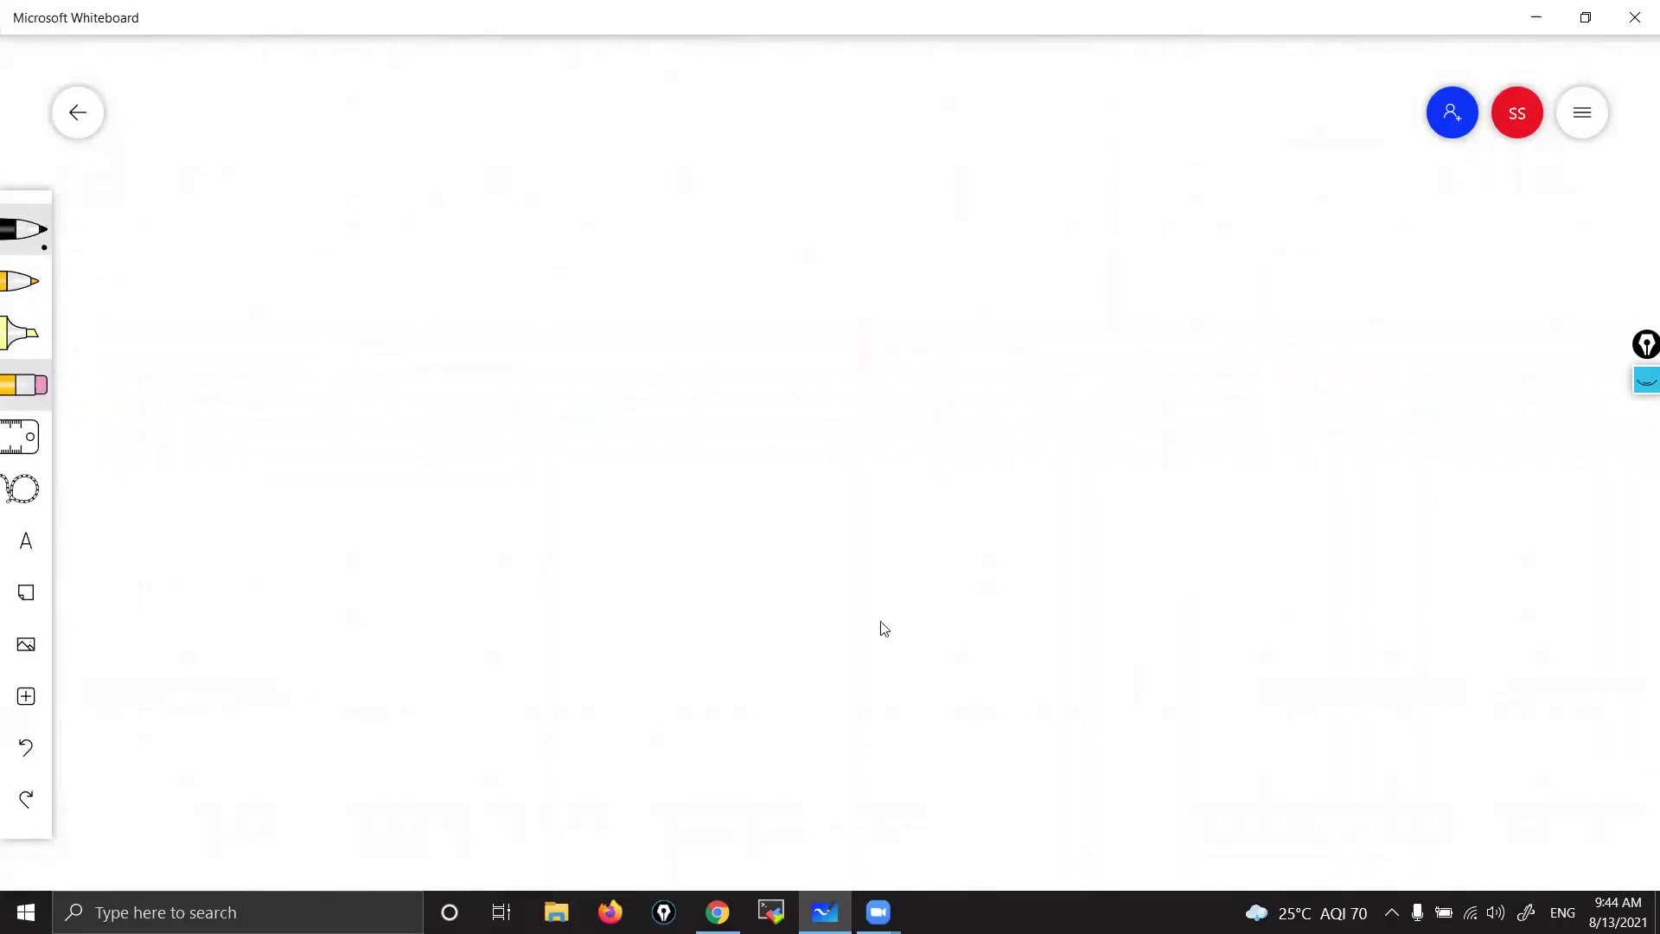
- Switch to Chrome and keep refreshing the Singapore AMIs list until the copied WXYZ image is available
{"action": "left_click", "coordinate": [717, 913]}
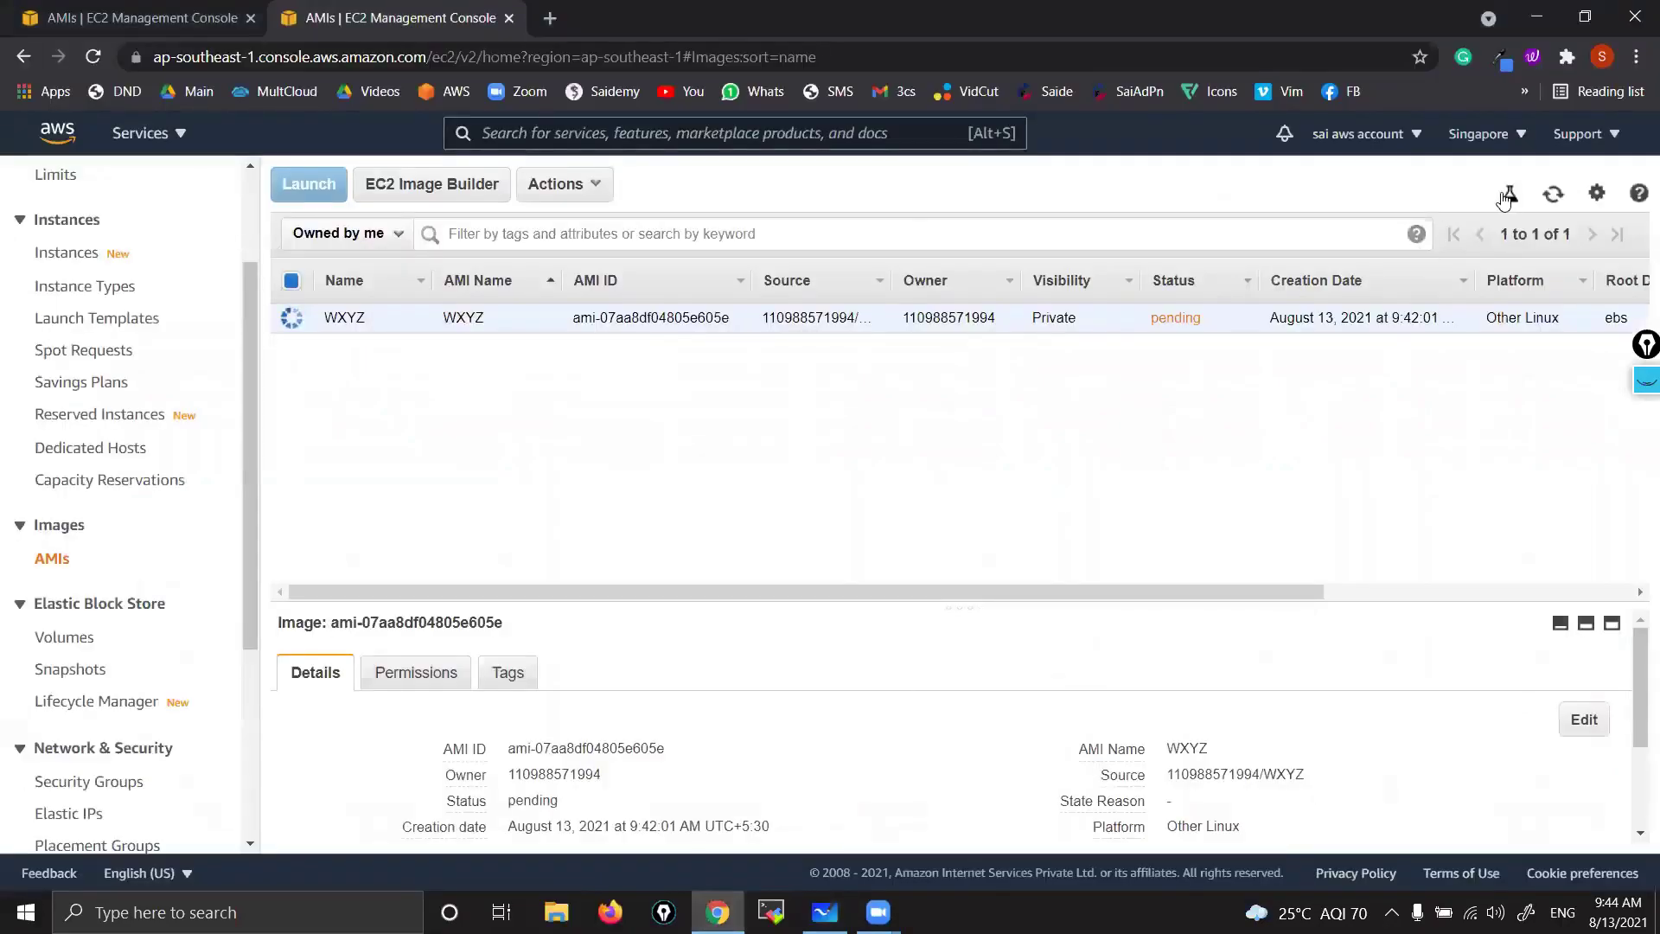
{"action": "left_click", "coordinate": [1554, 197]}
{"action": "left_click", "coordinate": [1554, 197]}
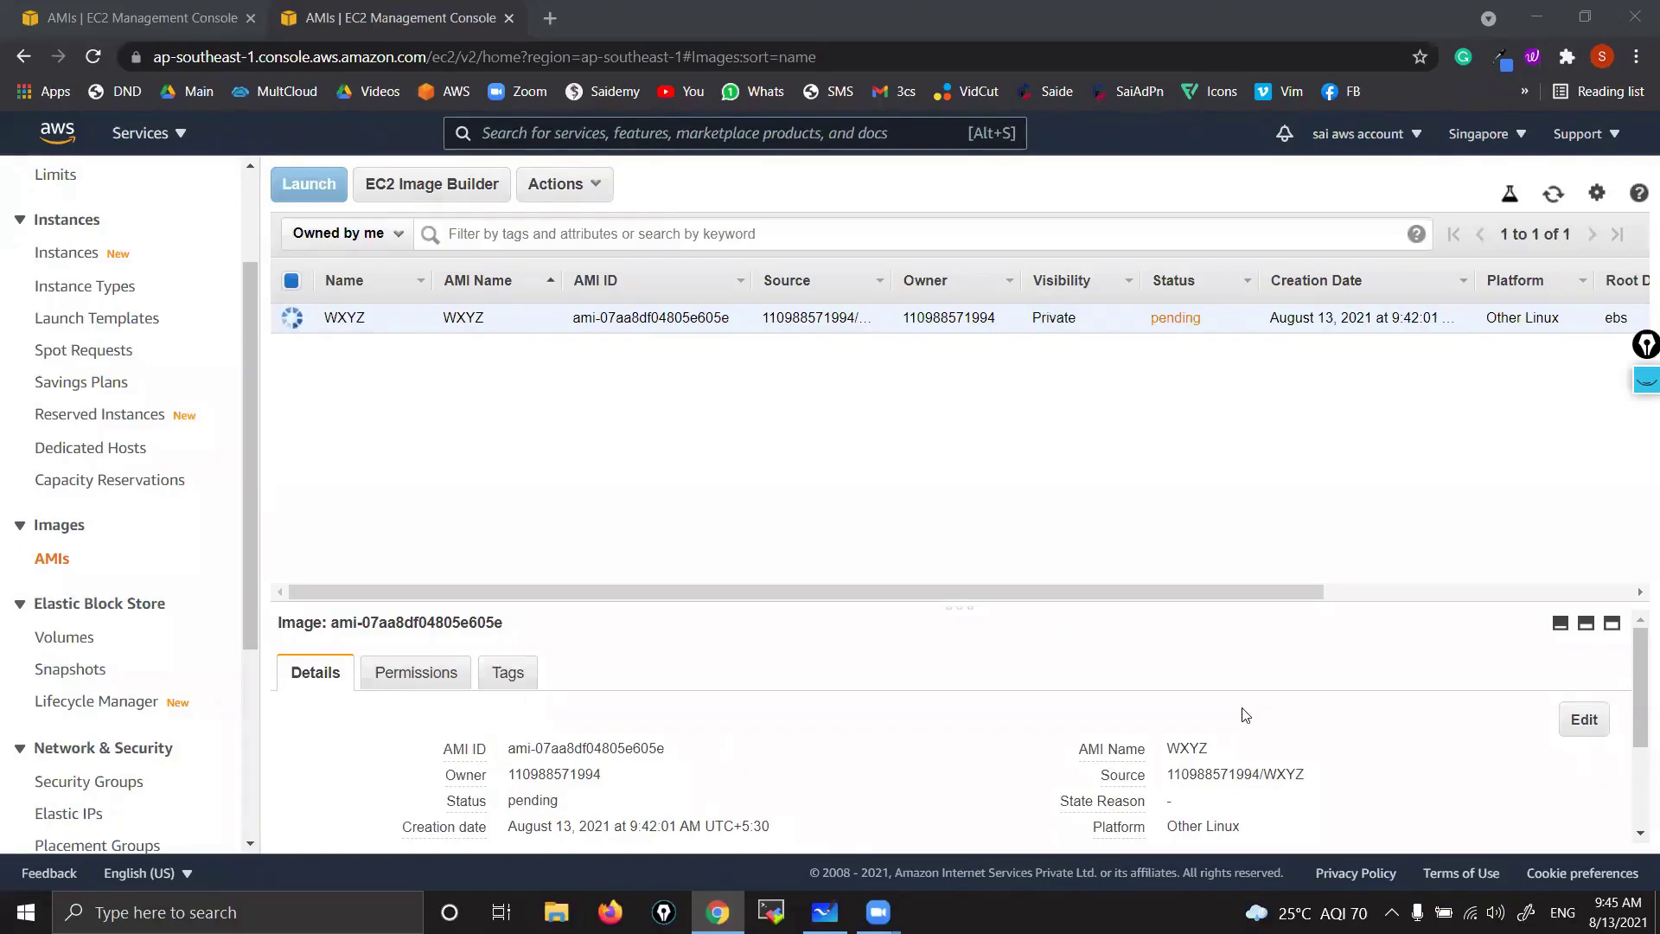
{"action": "left_click", "coordinate": [1546, 199]}
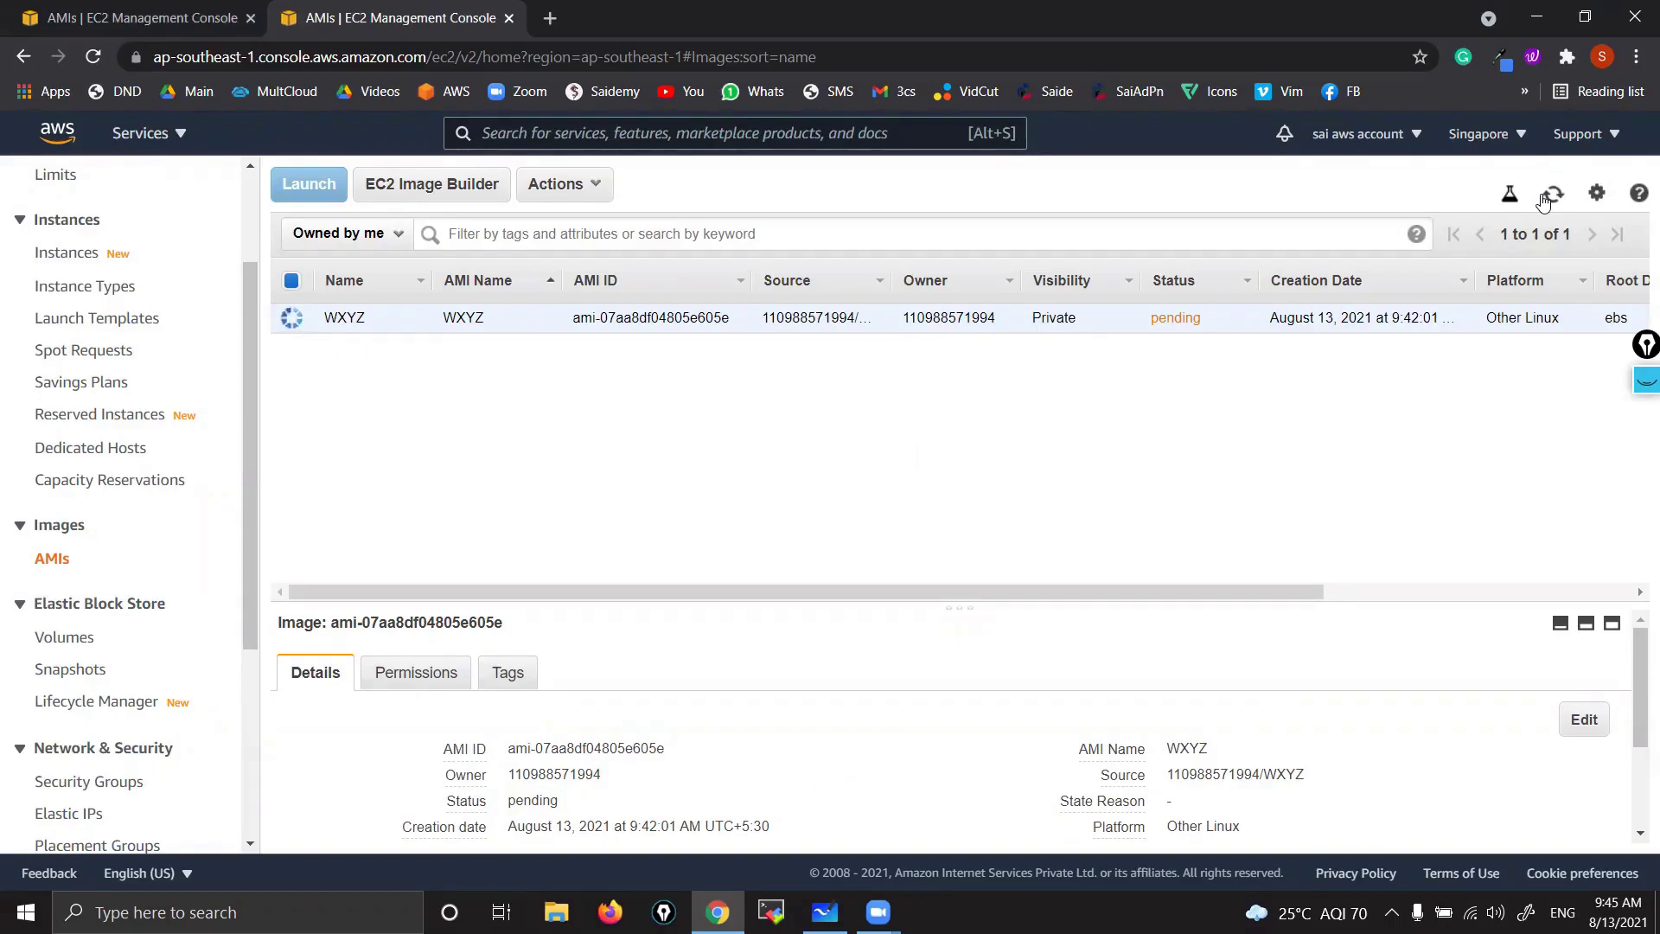
{"action": "left_click", "coordinate": [1545, 198]}
{"action": "left_click", "coordinate": [1549, 198]}
{"action": "left_click", "coordinate": [1549, 198]}
{"action": "left_click", "coordinate": [1549, 198]}
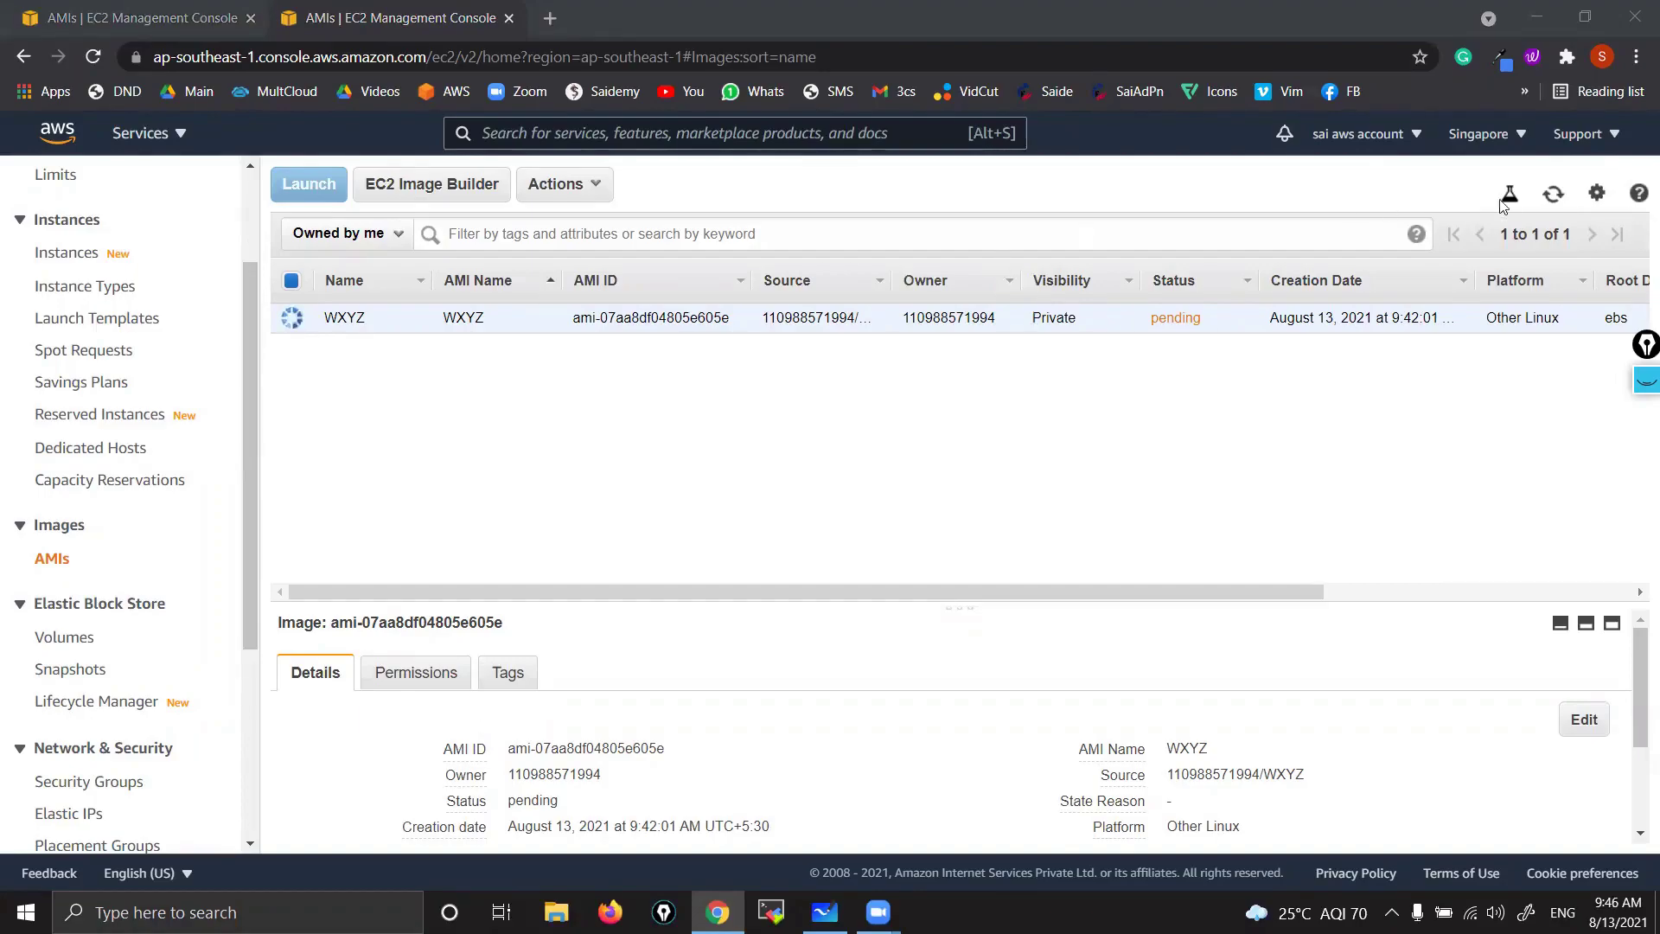
{"action": "left_click", "coordinate": [1553, 199]}
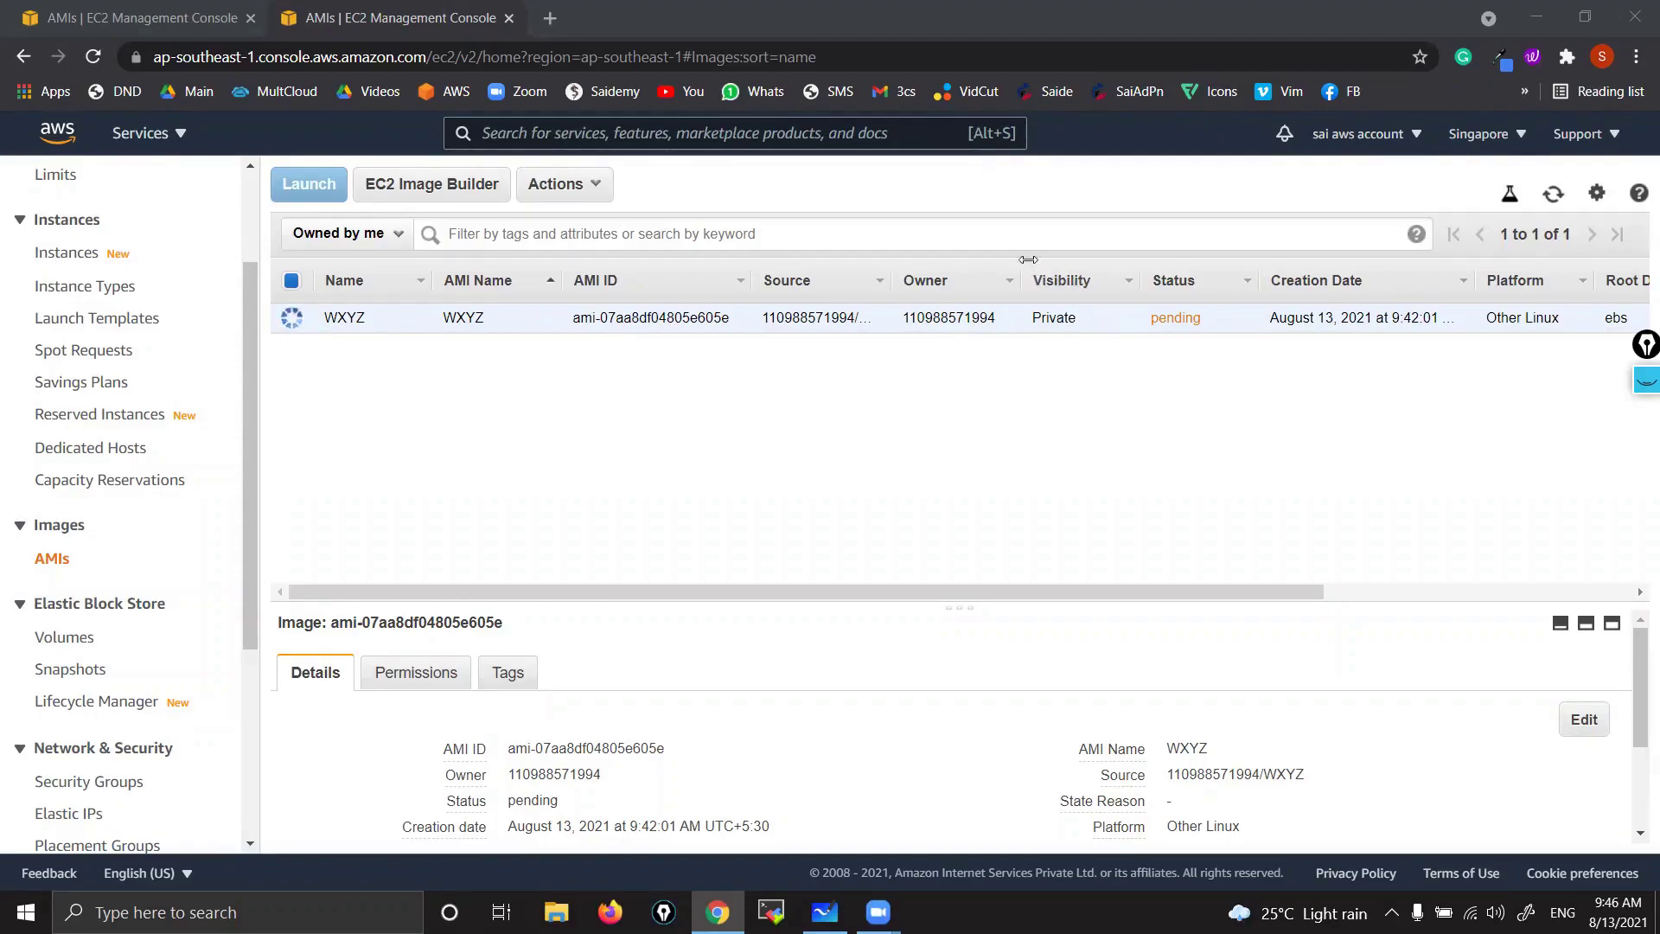
{"action": "left_click", "coordinate": [1550, 200]}
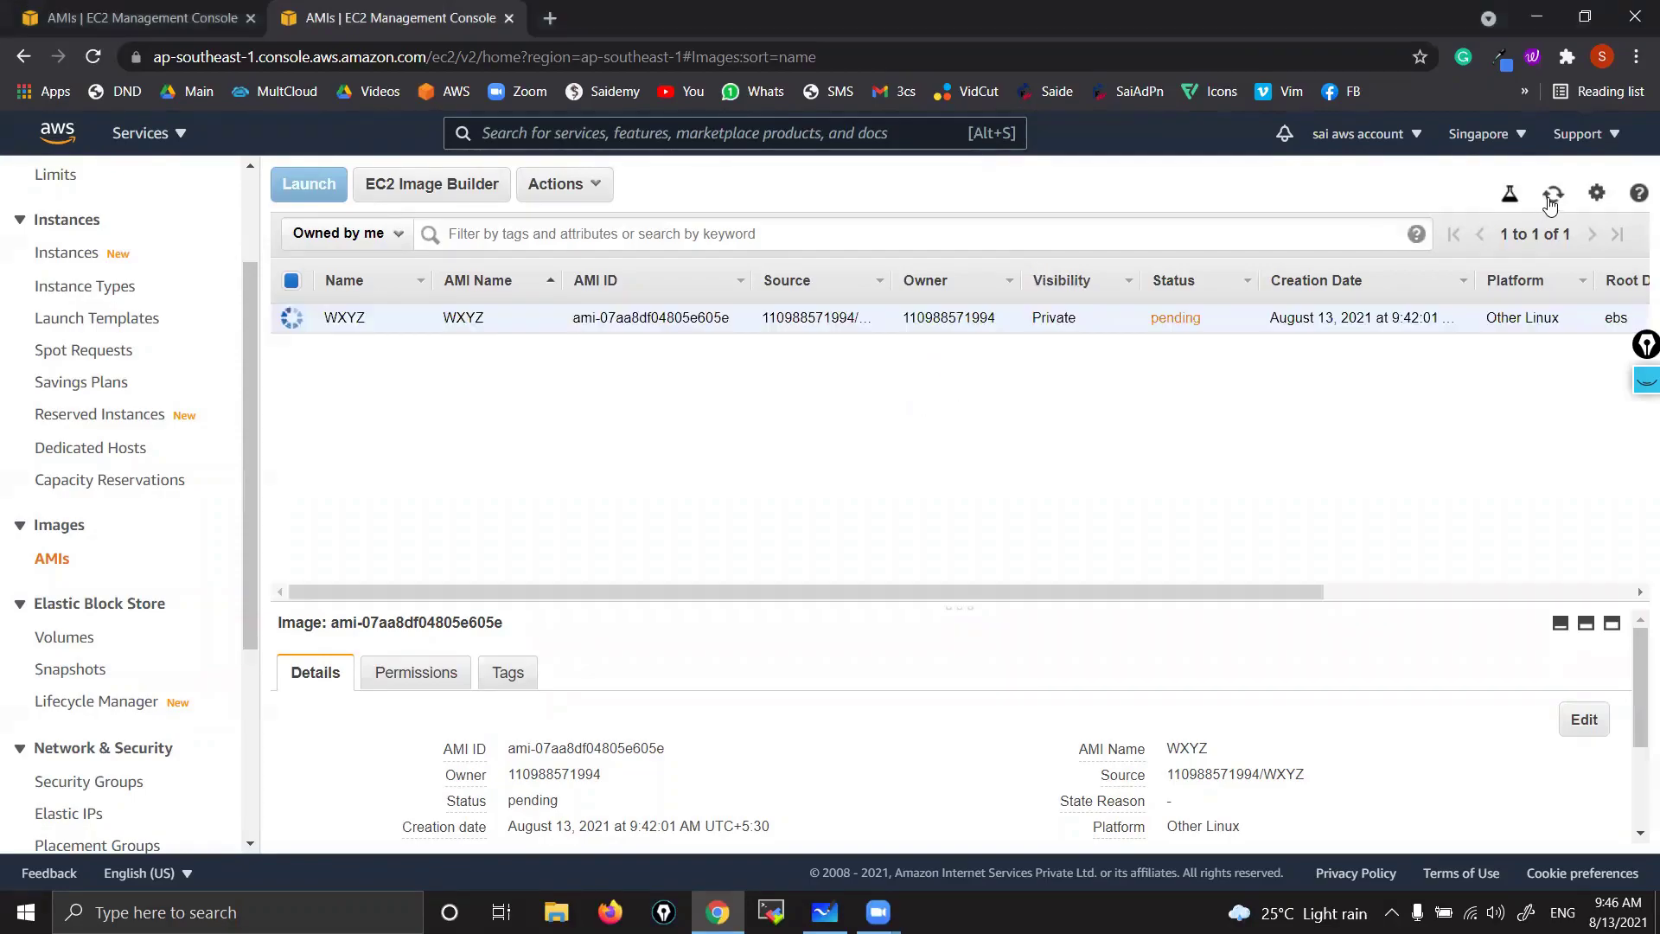
{"action": "left_click", "coordinate": [1550, 202]}
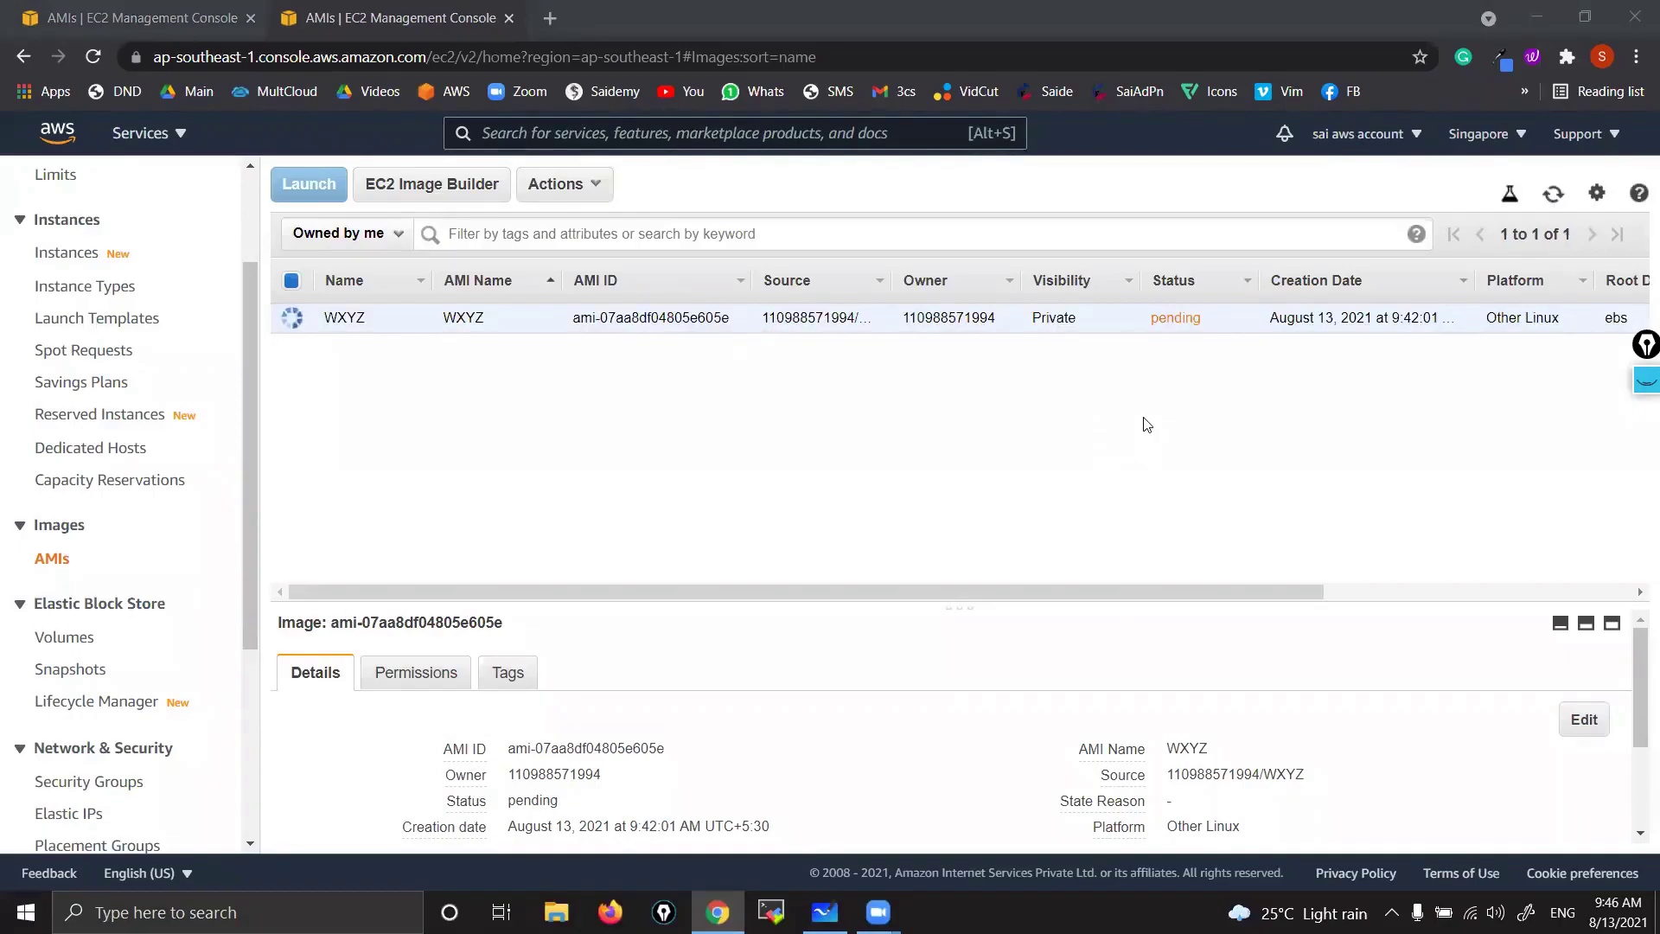
{"action": "left_click", "coordinate": [1556, 201]}
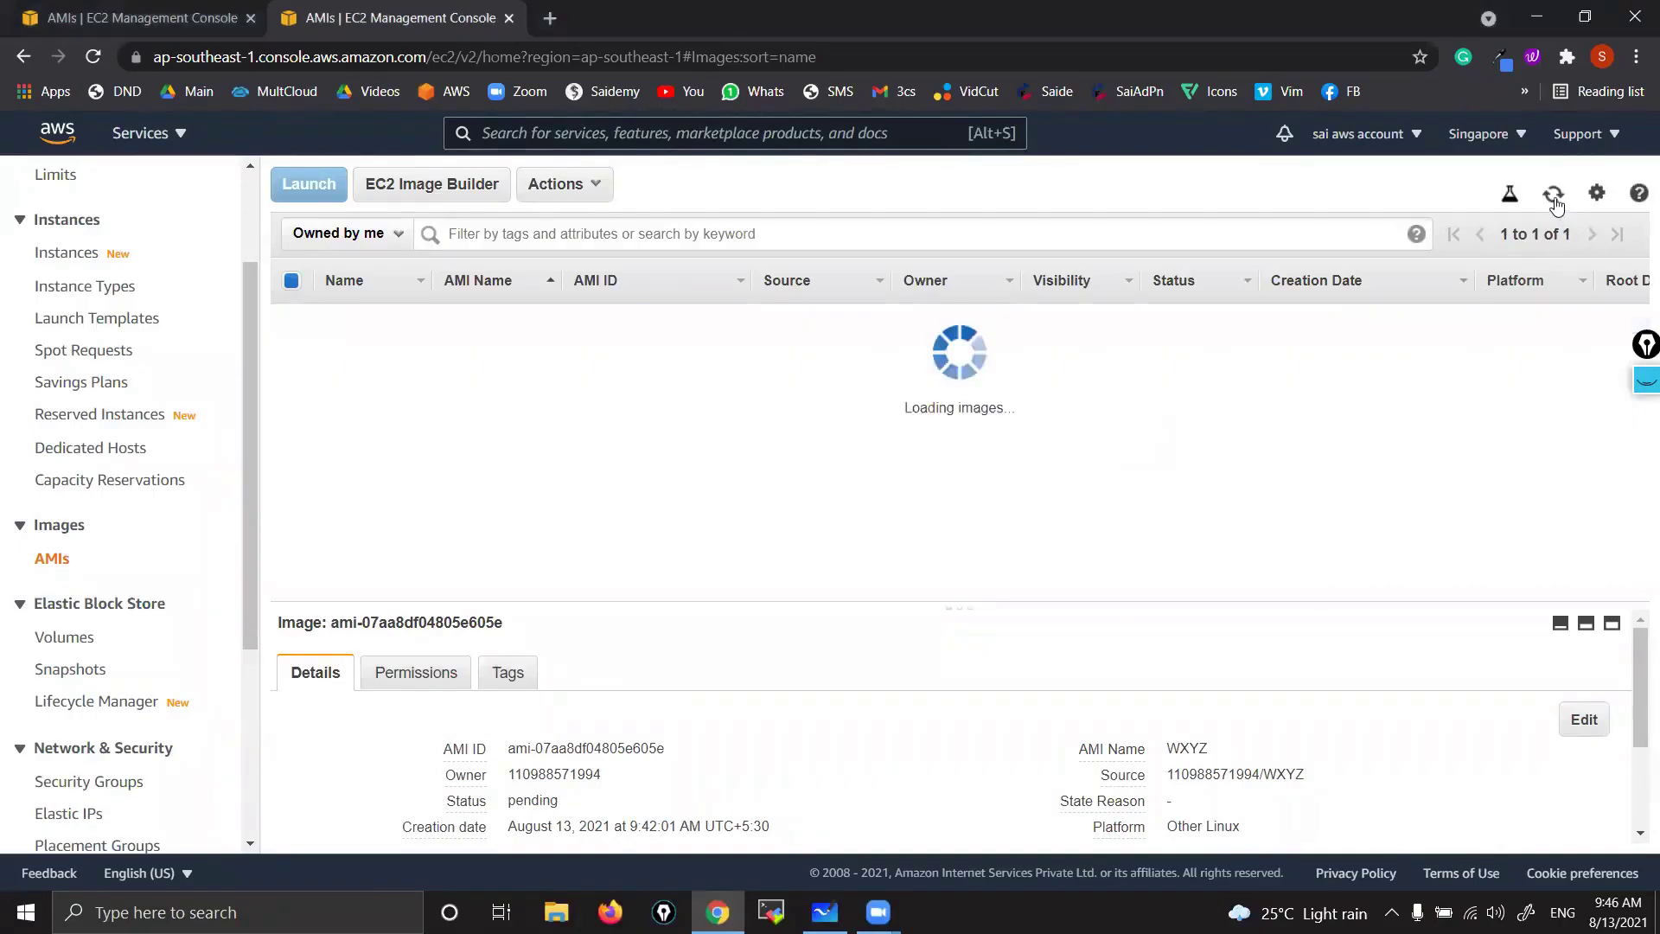
{"action": "left_click", "coordinate": [1556, 202]}
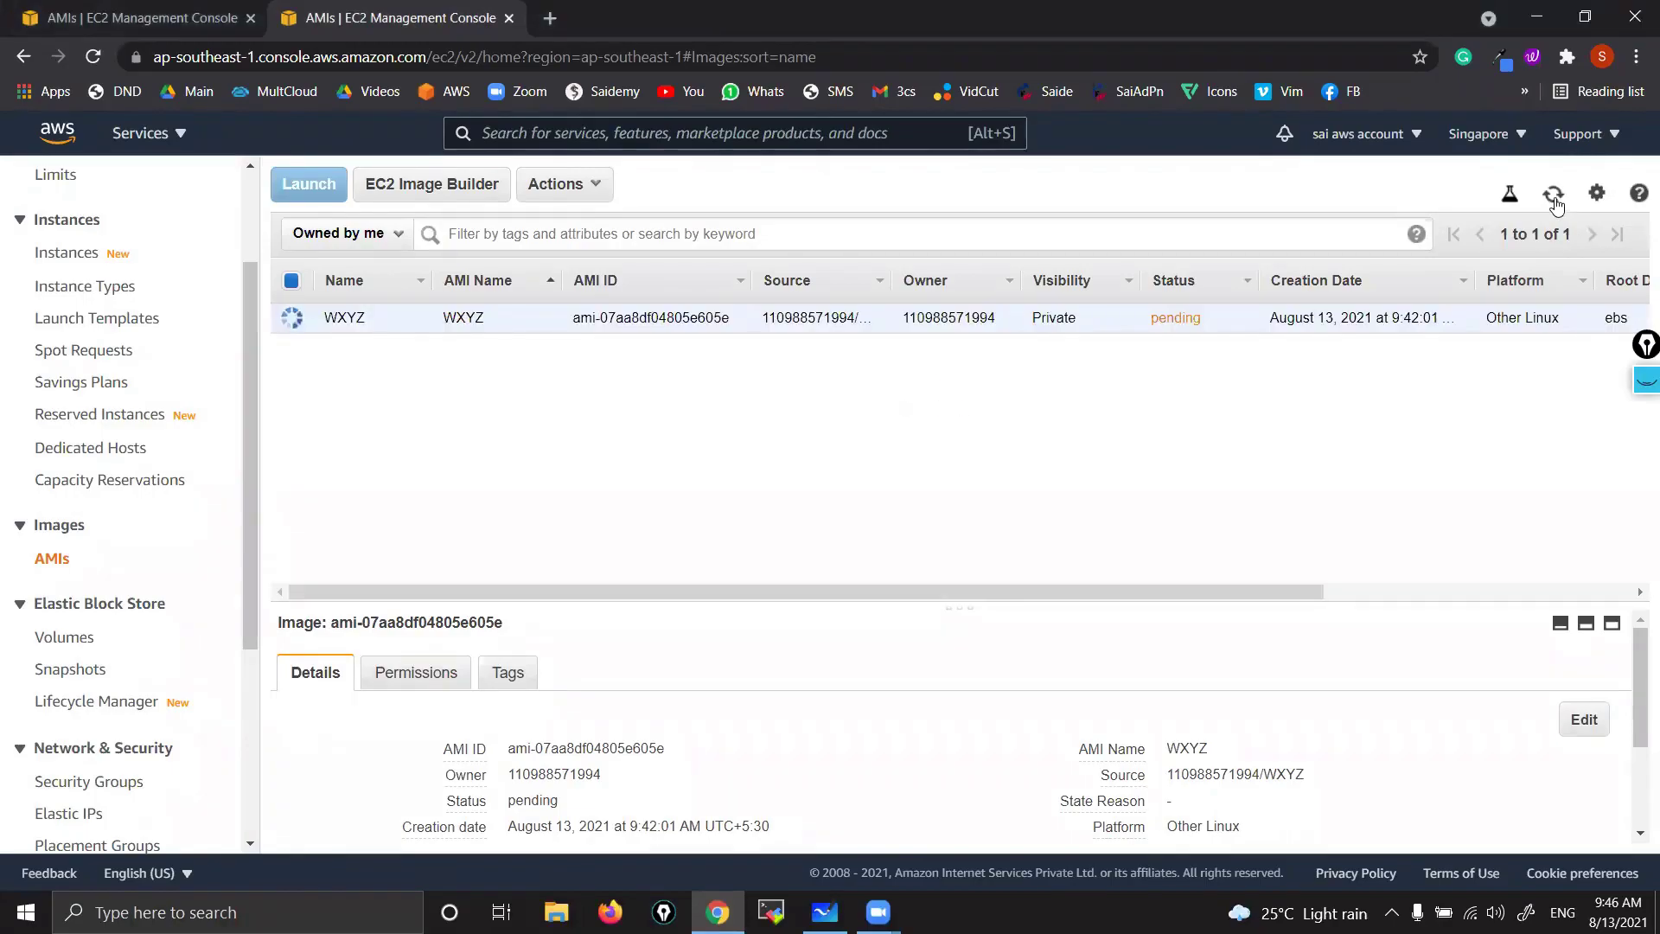
{"action": "left_click", "coordinate": [1555, 202]}
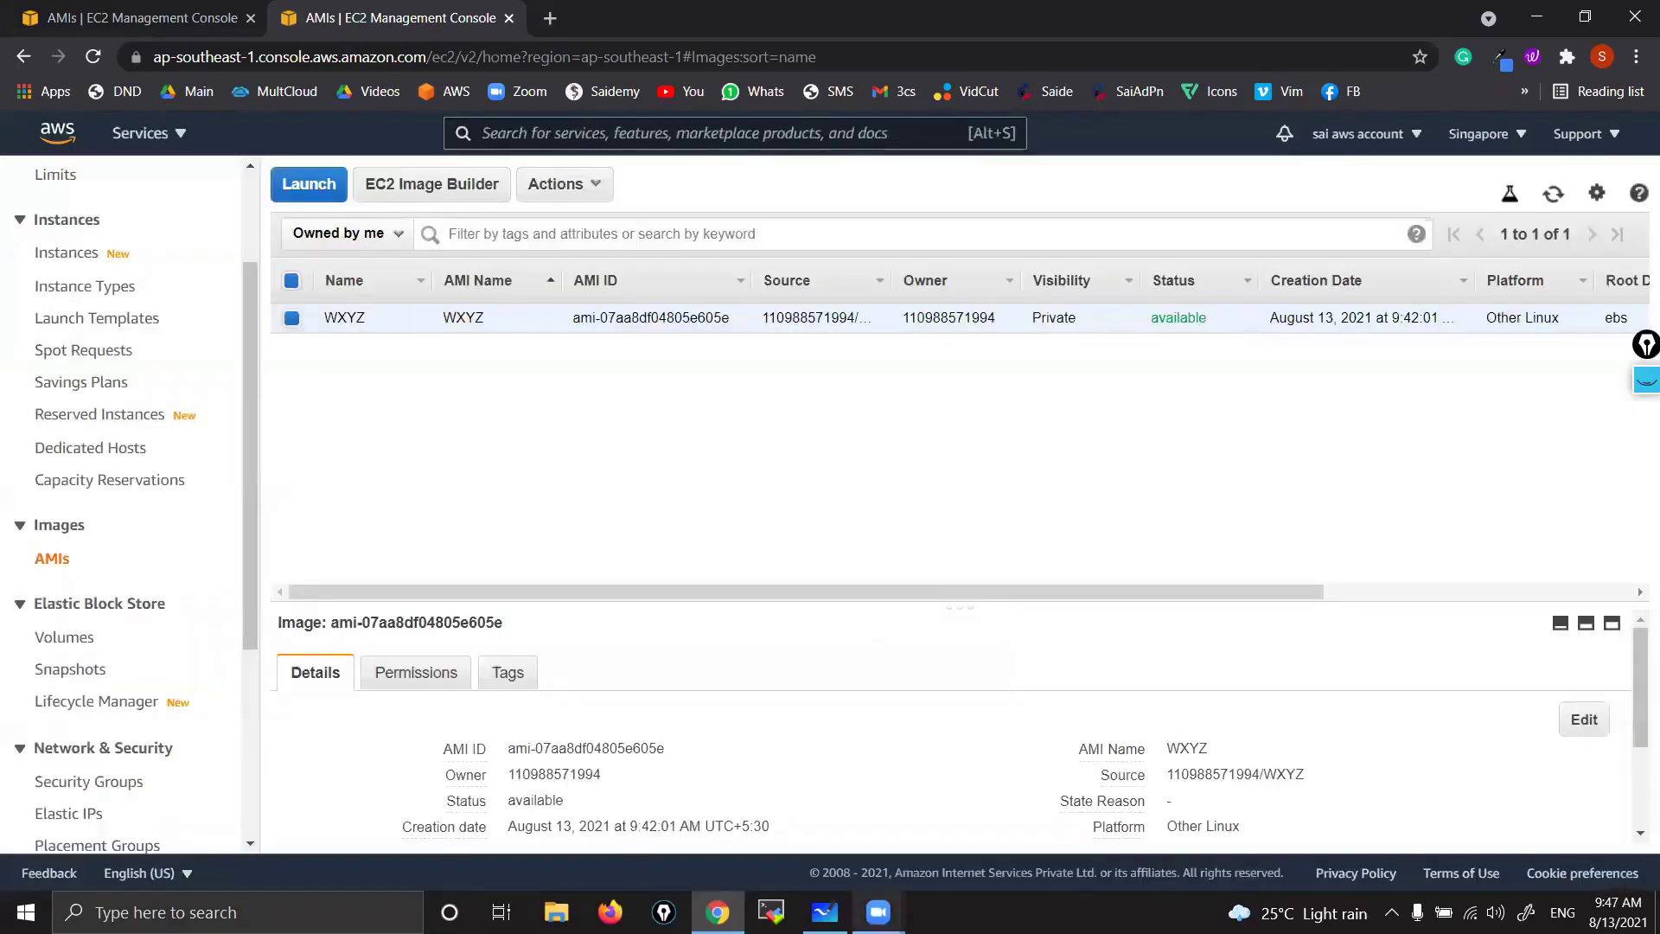
- Check the AMI copy diagram in Microsoft Whiteboard, and open the Snapshots list of the Singapore EC2 console in Chrome
{"action": "left_click", "coordinate": [825, 913]}
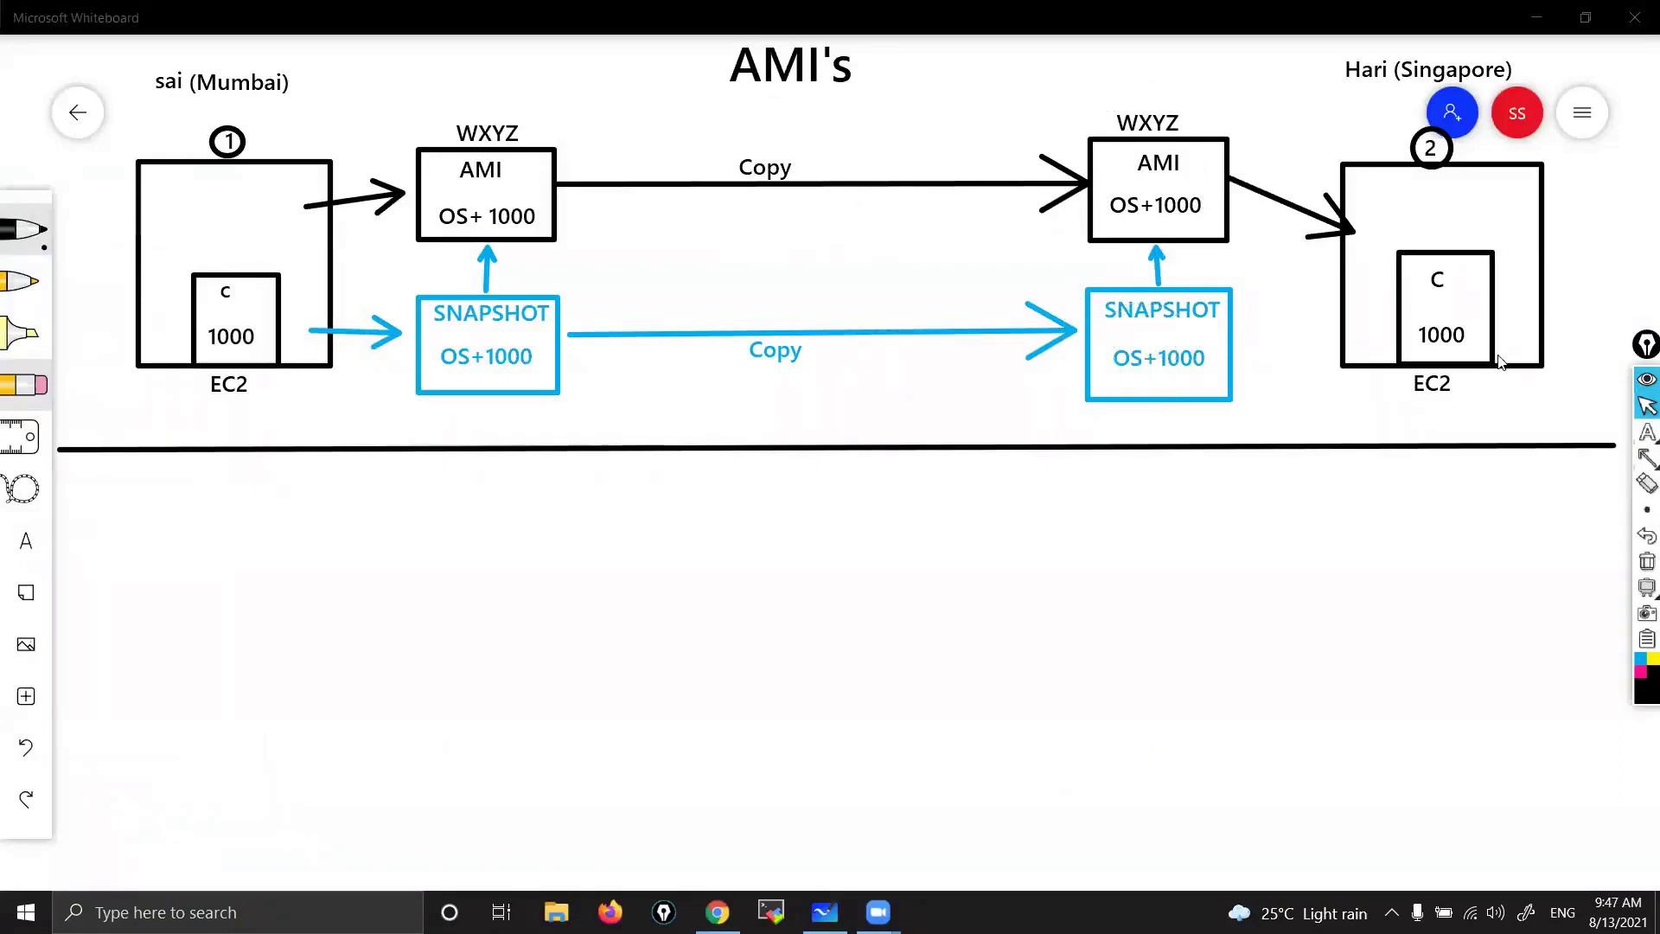
{"action": "left_click", "coordinate": [1642, 384]}
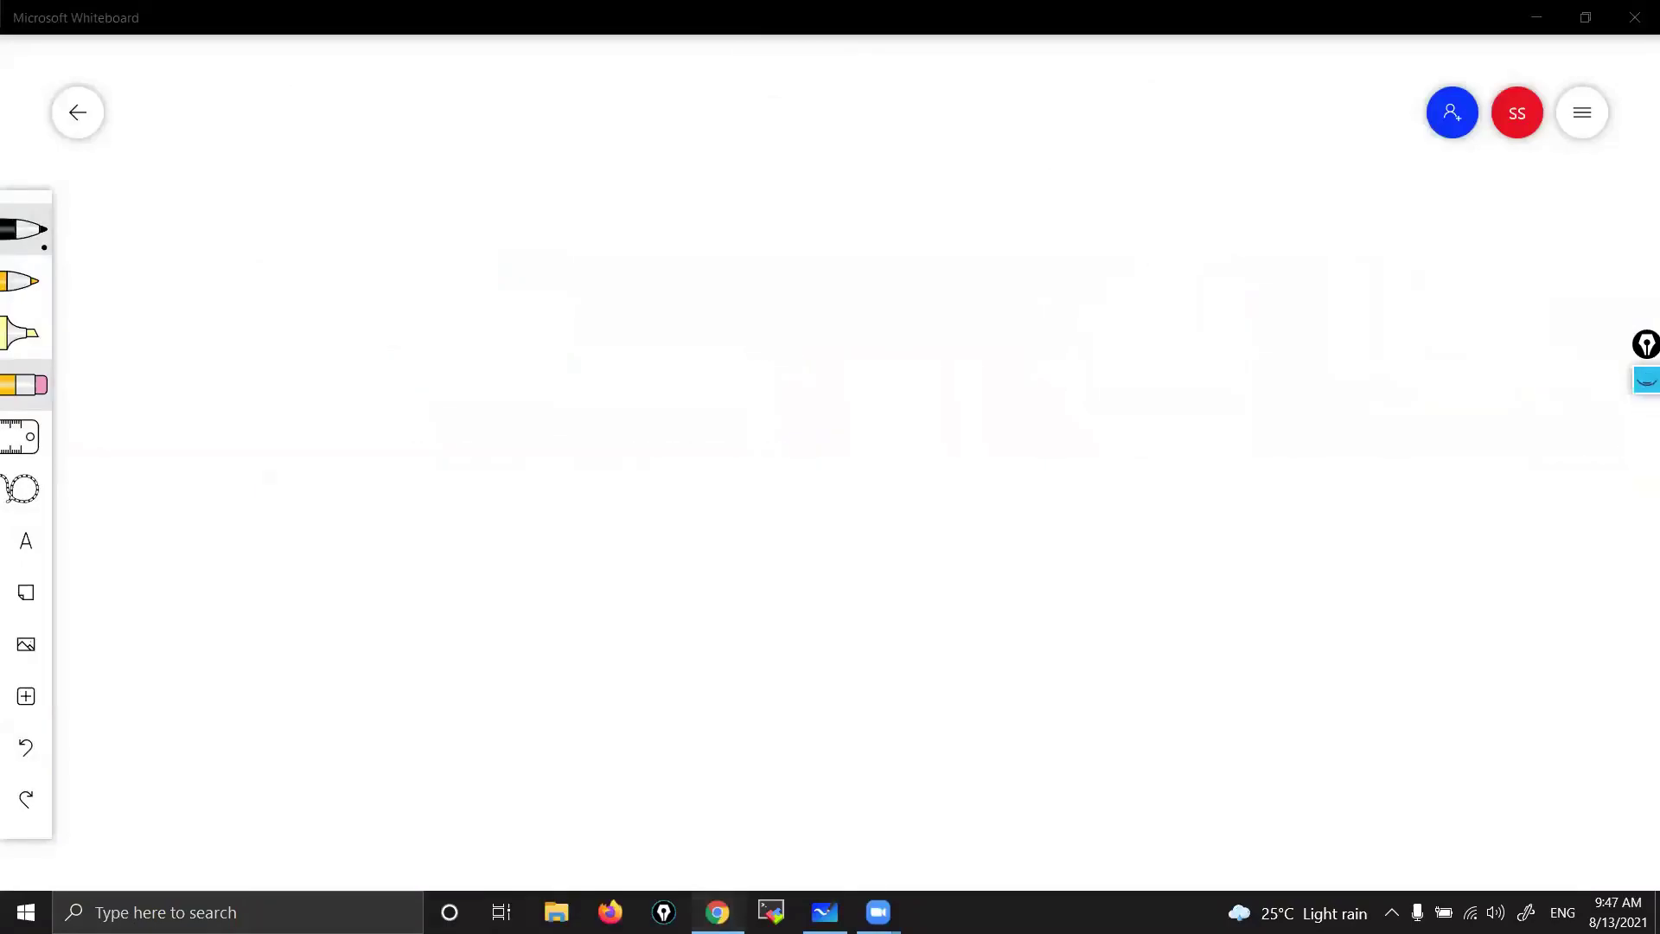
{"action": "scroll", "coordinate": [147, 689], "scroll_direction": "down", "scroll_amount": 1}
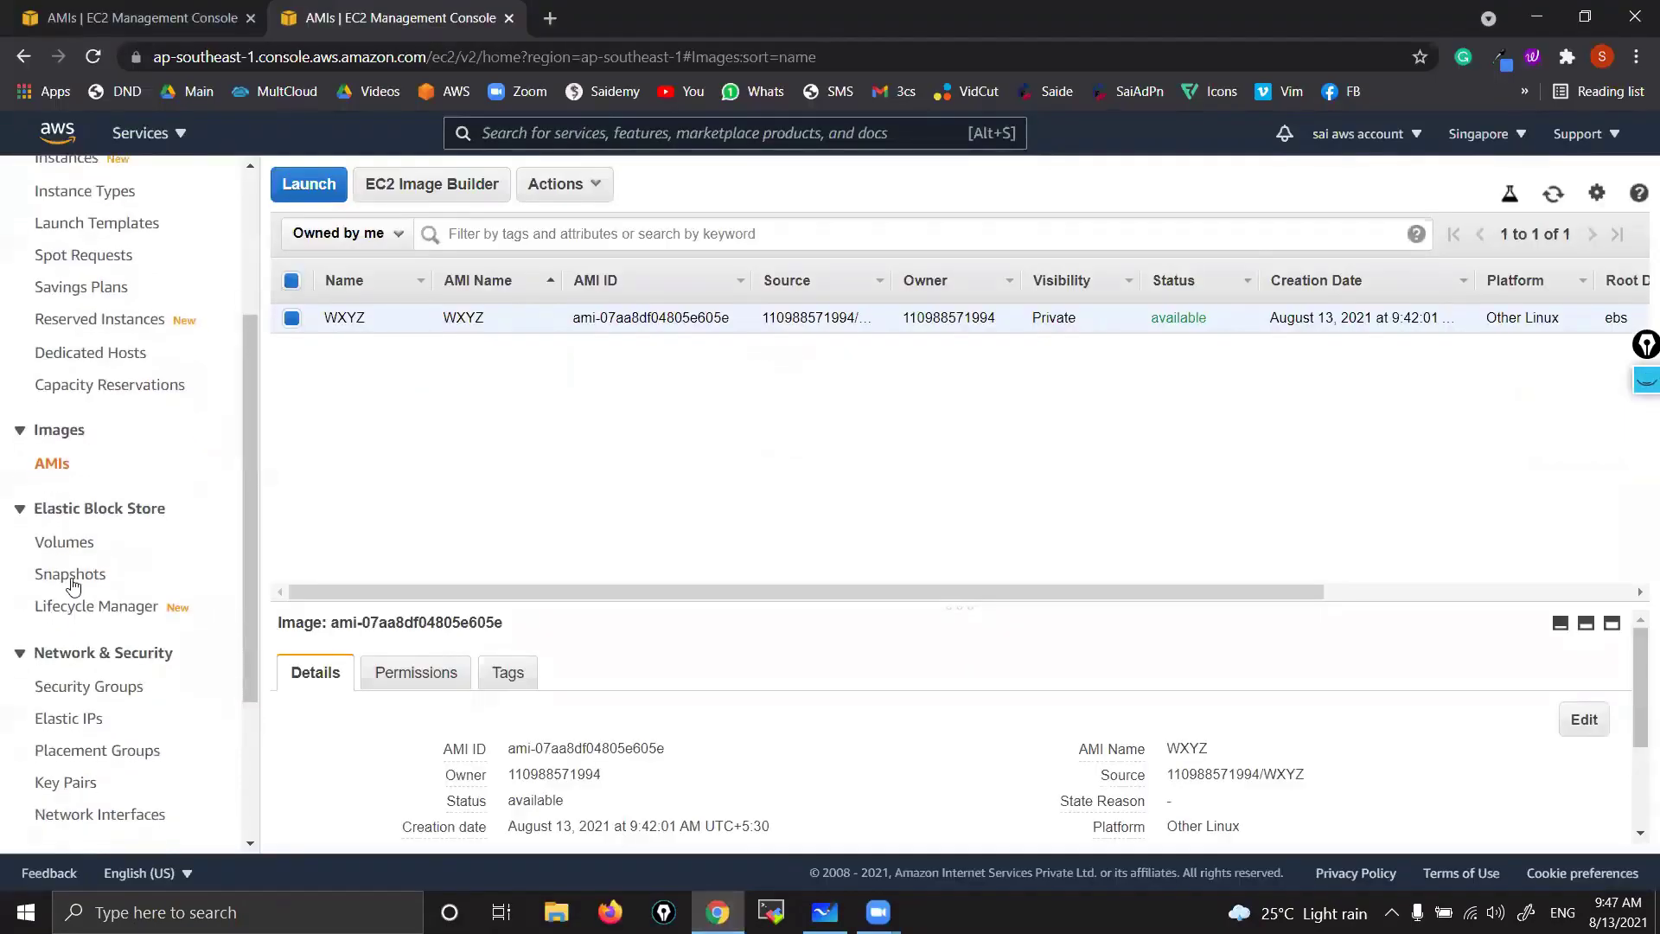
{"action": "left_click", "coordinate": [68, 578]}
{"action": "left_click", "coordinate": [795, 329]}
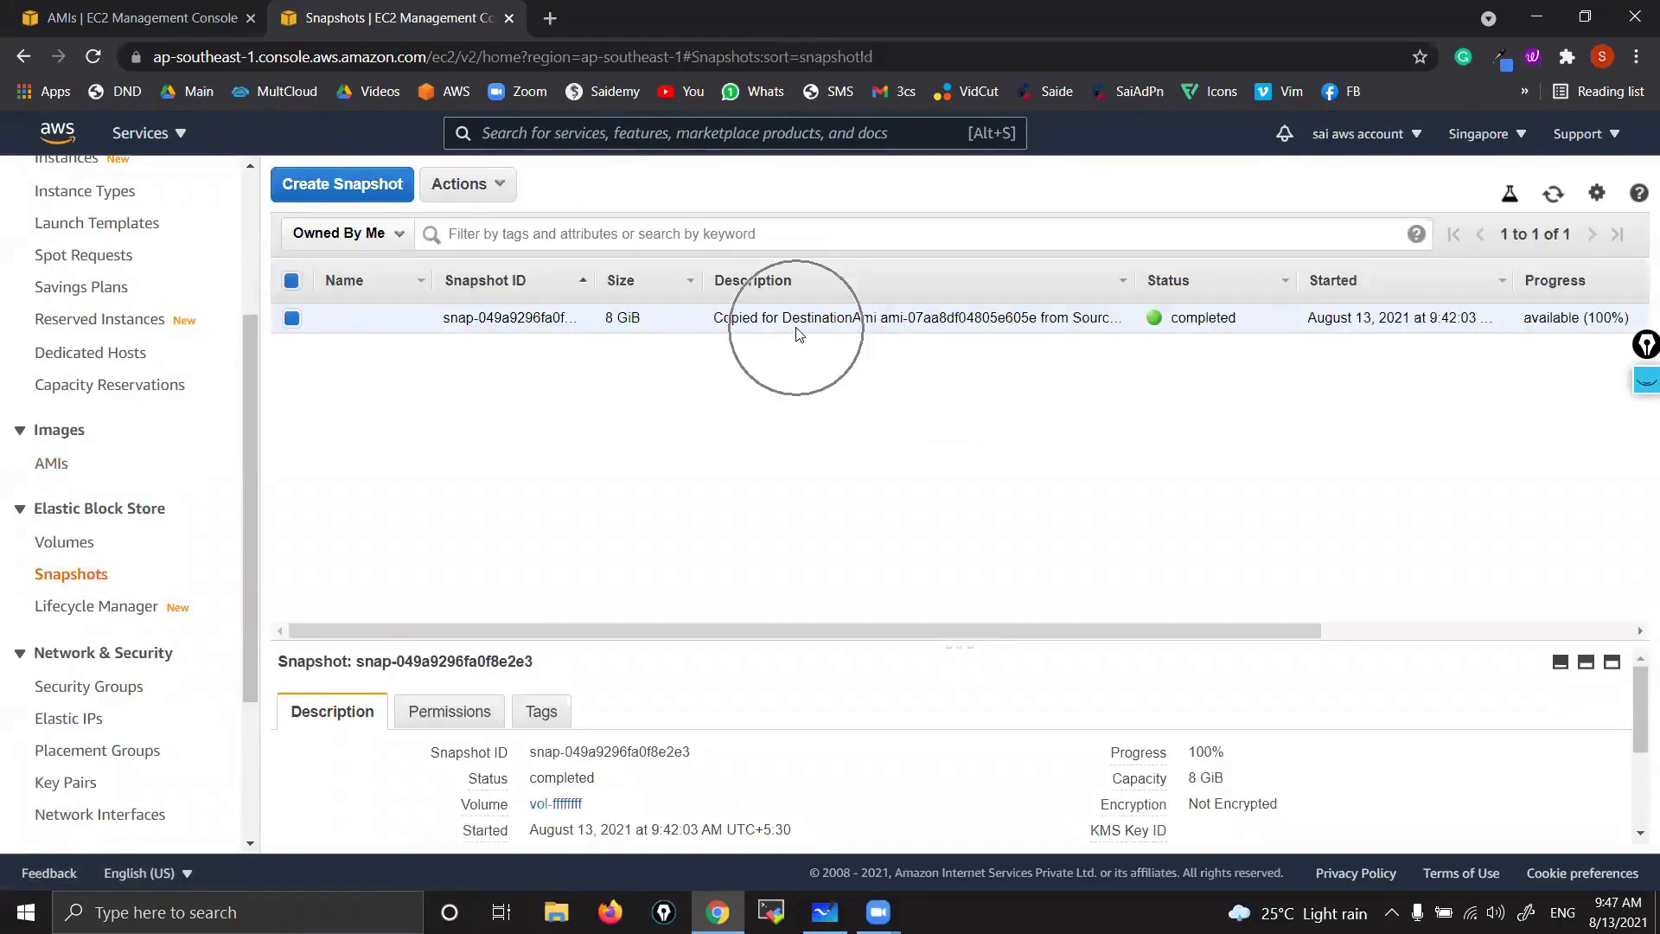
- Set the name of the snapshot created by the AMI copy to WXYZ in the Singapore Snapshots list
{"action": "left_click", "coordinate": [412, 318]}
{"action": "type", "text": "WXYZ"}
{"action": "left_click", "coordinate": [553, 347]}
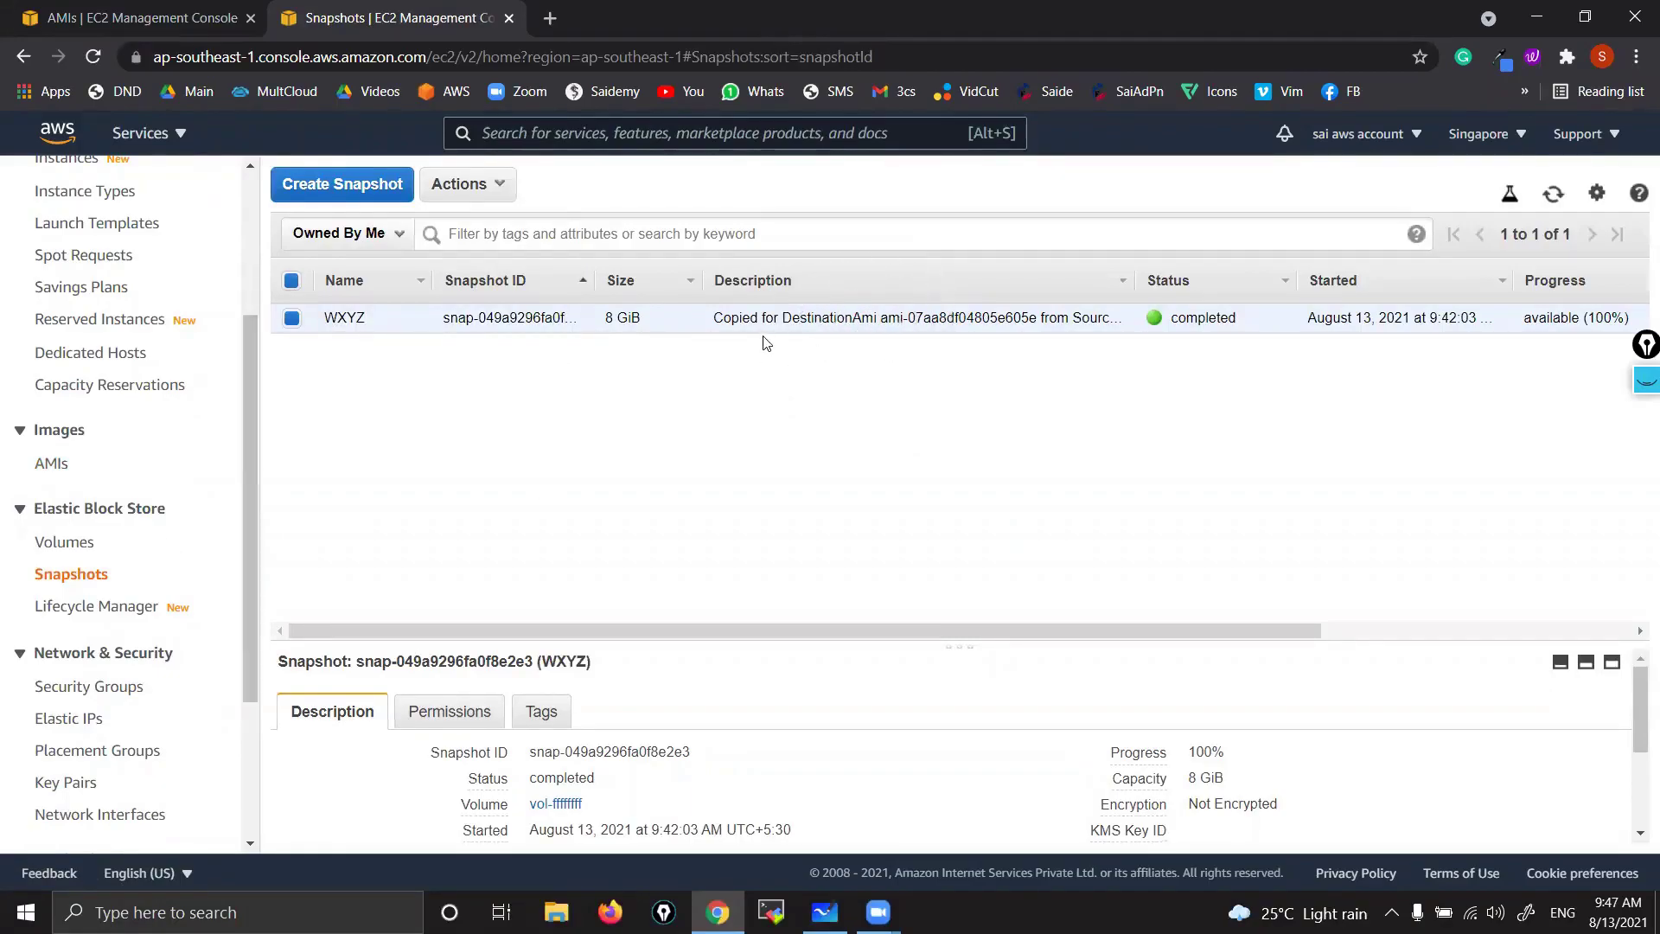
{"action": "left_click", "coordinate": [803, 334]}
{"action": "scroll", "coordinate": [134, 571], "scroll_direction": "up", "scroll_amount": 3}
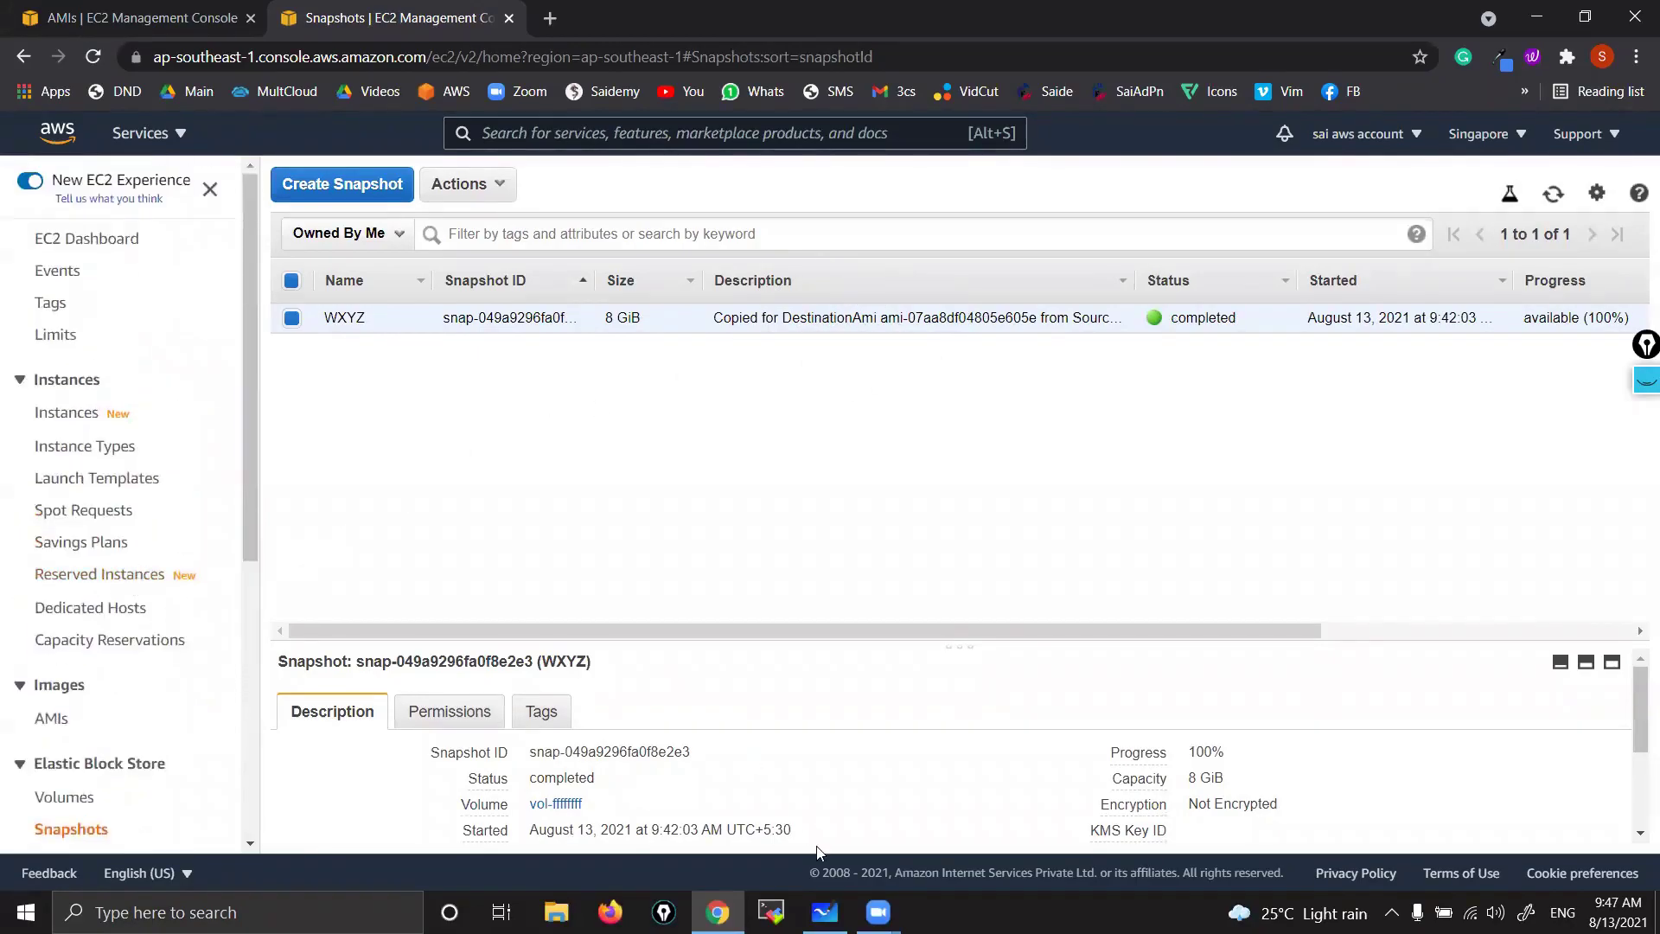
- Switch to Microsoft Whiteboard, examine how the copied AMI leads to the second EC2 instance in Singapore in the diagram, and return to Chrome
{"action": "key", "text": "alt+Tab"}
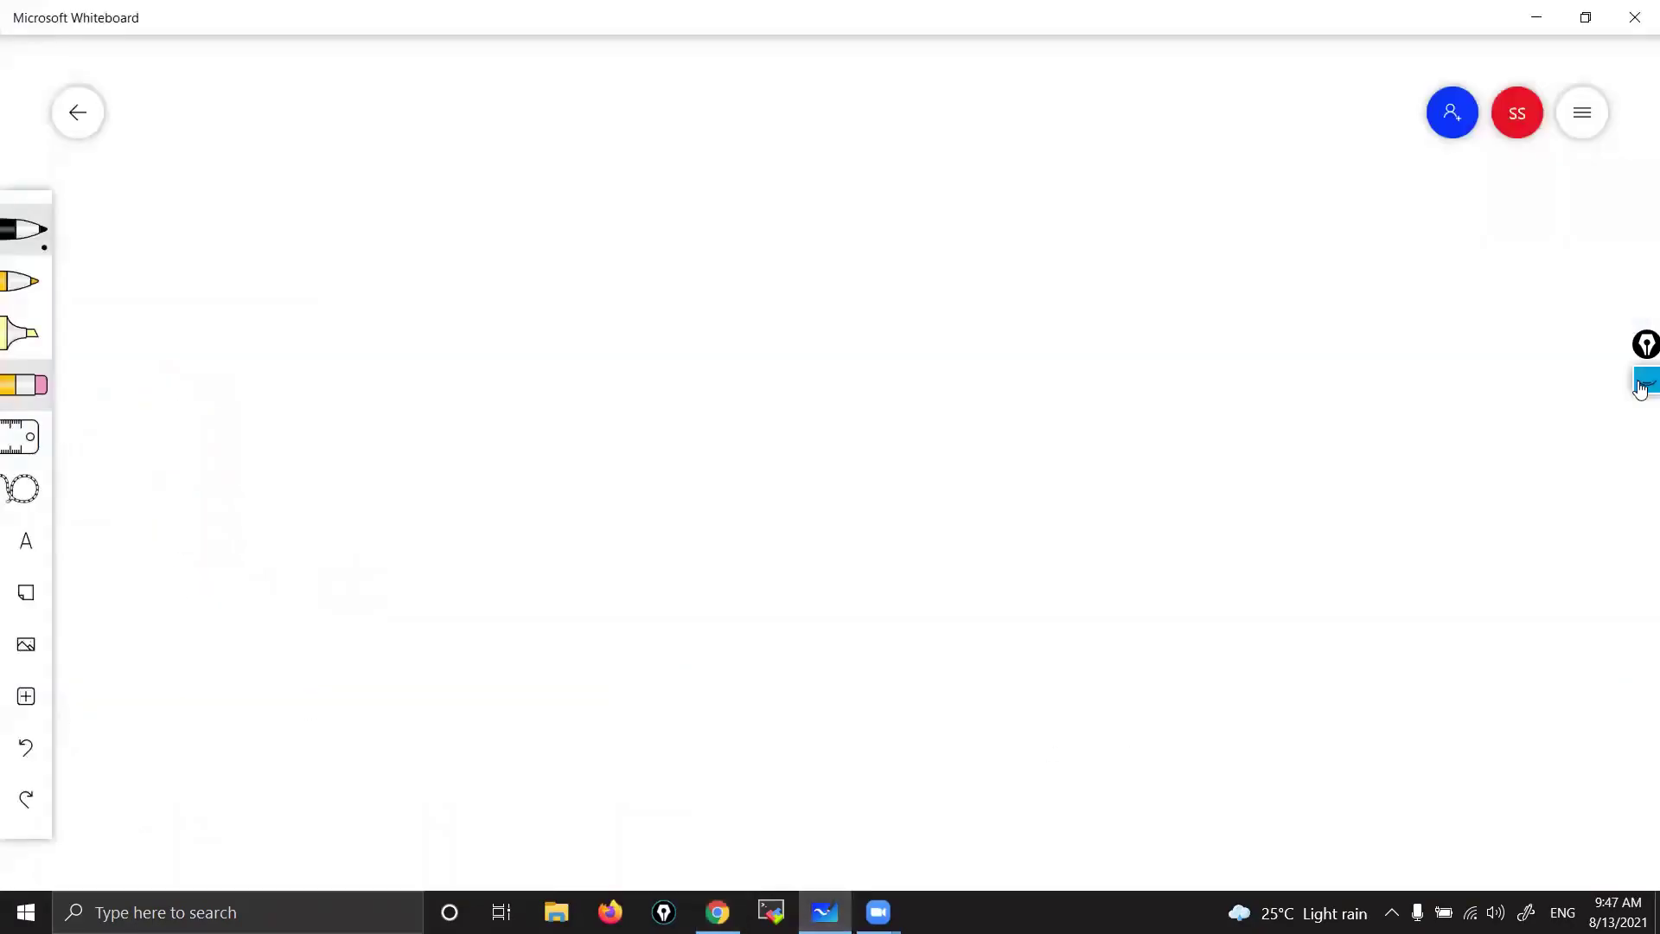
{"action": "left_click", "coordinate": [1643, 401]}
{"action": "left_click", "coordinate": [1439, 215]}
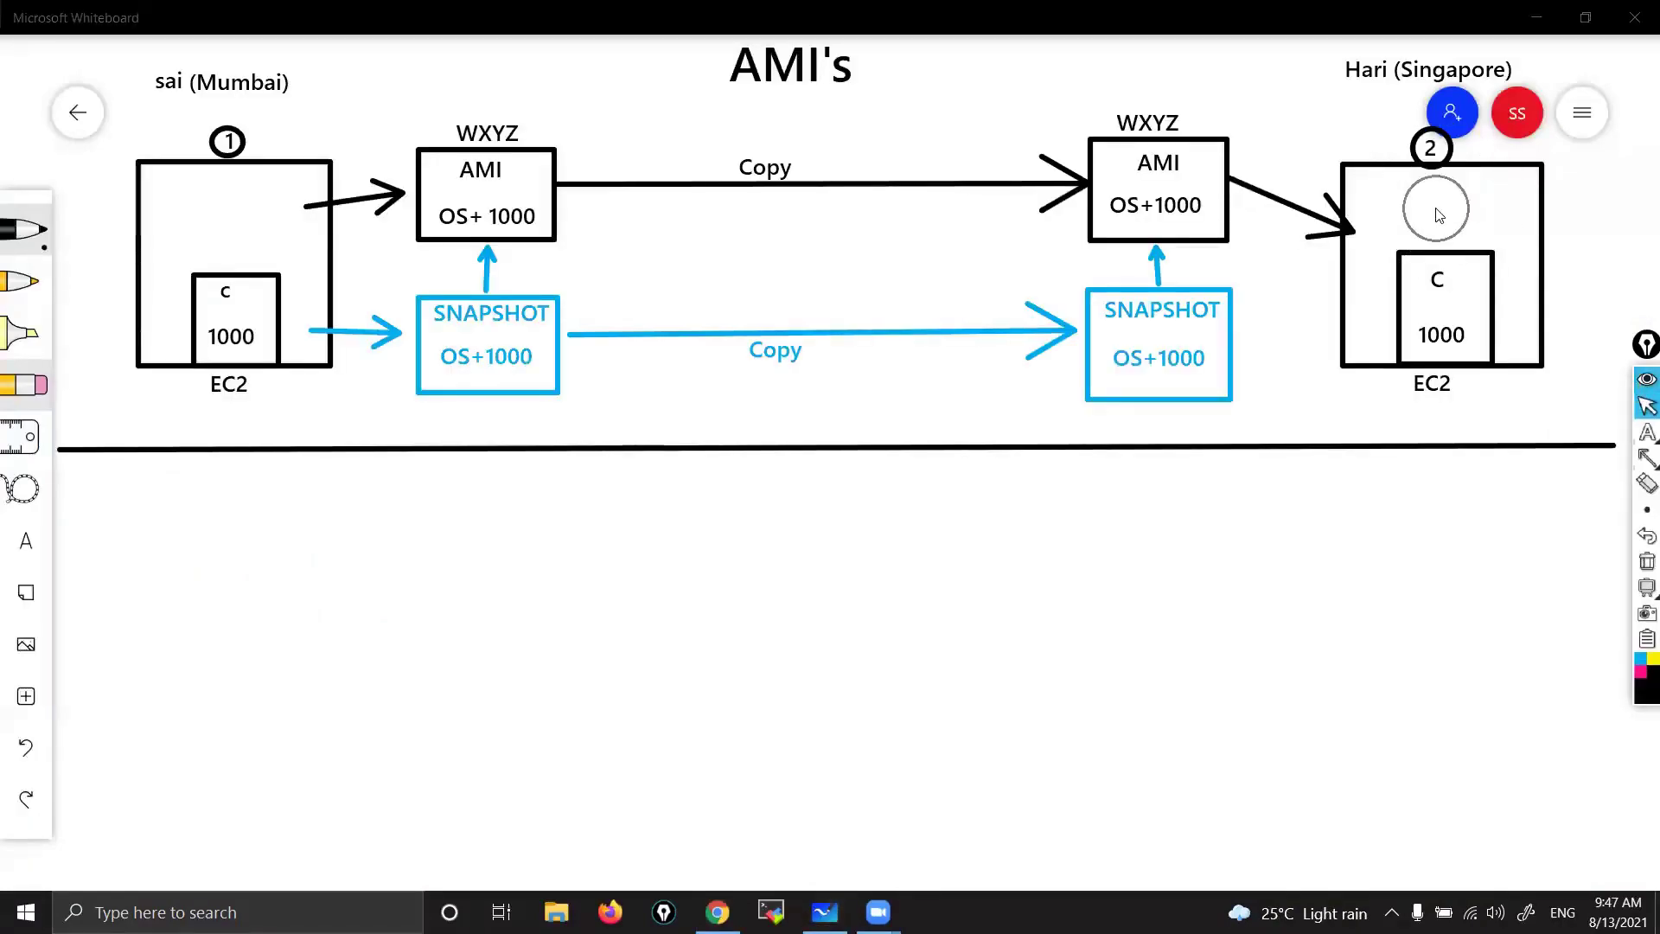
{"action": "left_click", "coordinate": [1439, 215]}
{"action": "left_click", "coordinate": [1439, 215]}
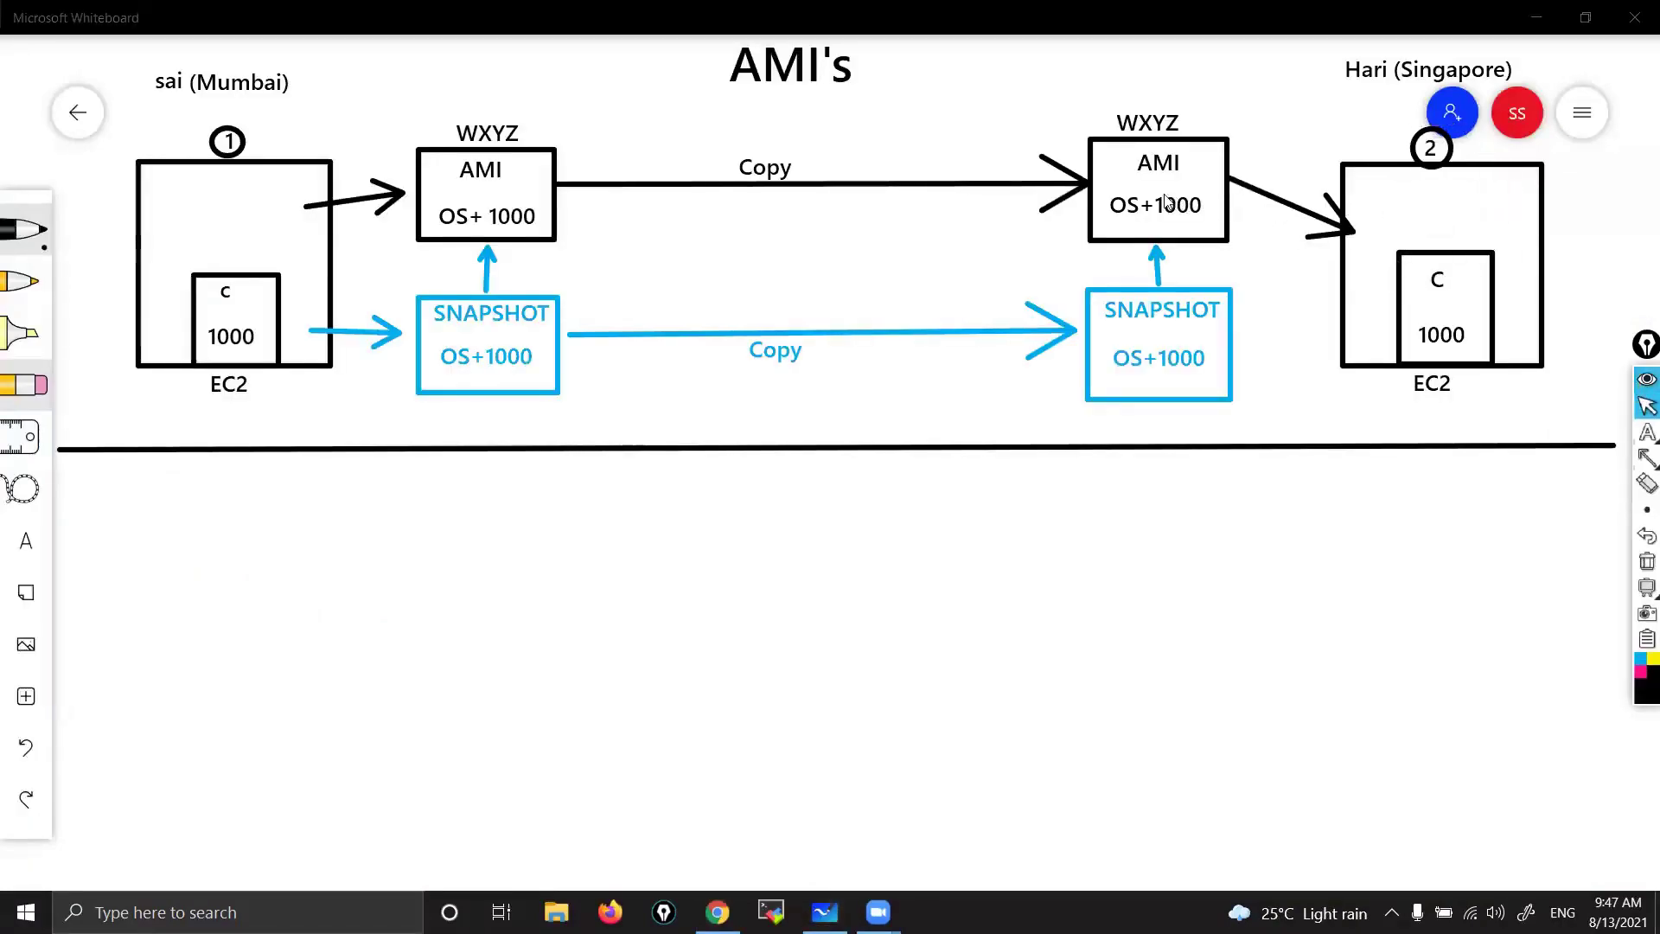
{"action": "left_click", "coordinate": [1147, 199]}
{"action": "left_click", "coordinate": [1148, 199]}
{"action": "left_click", "coordinate": [1147, 199]}
{"action": "left_click", "coordinate": [1459, 240]}
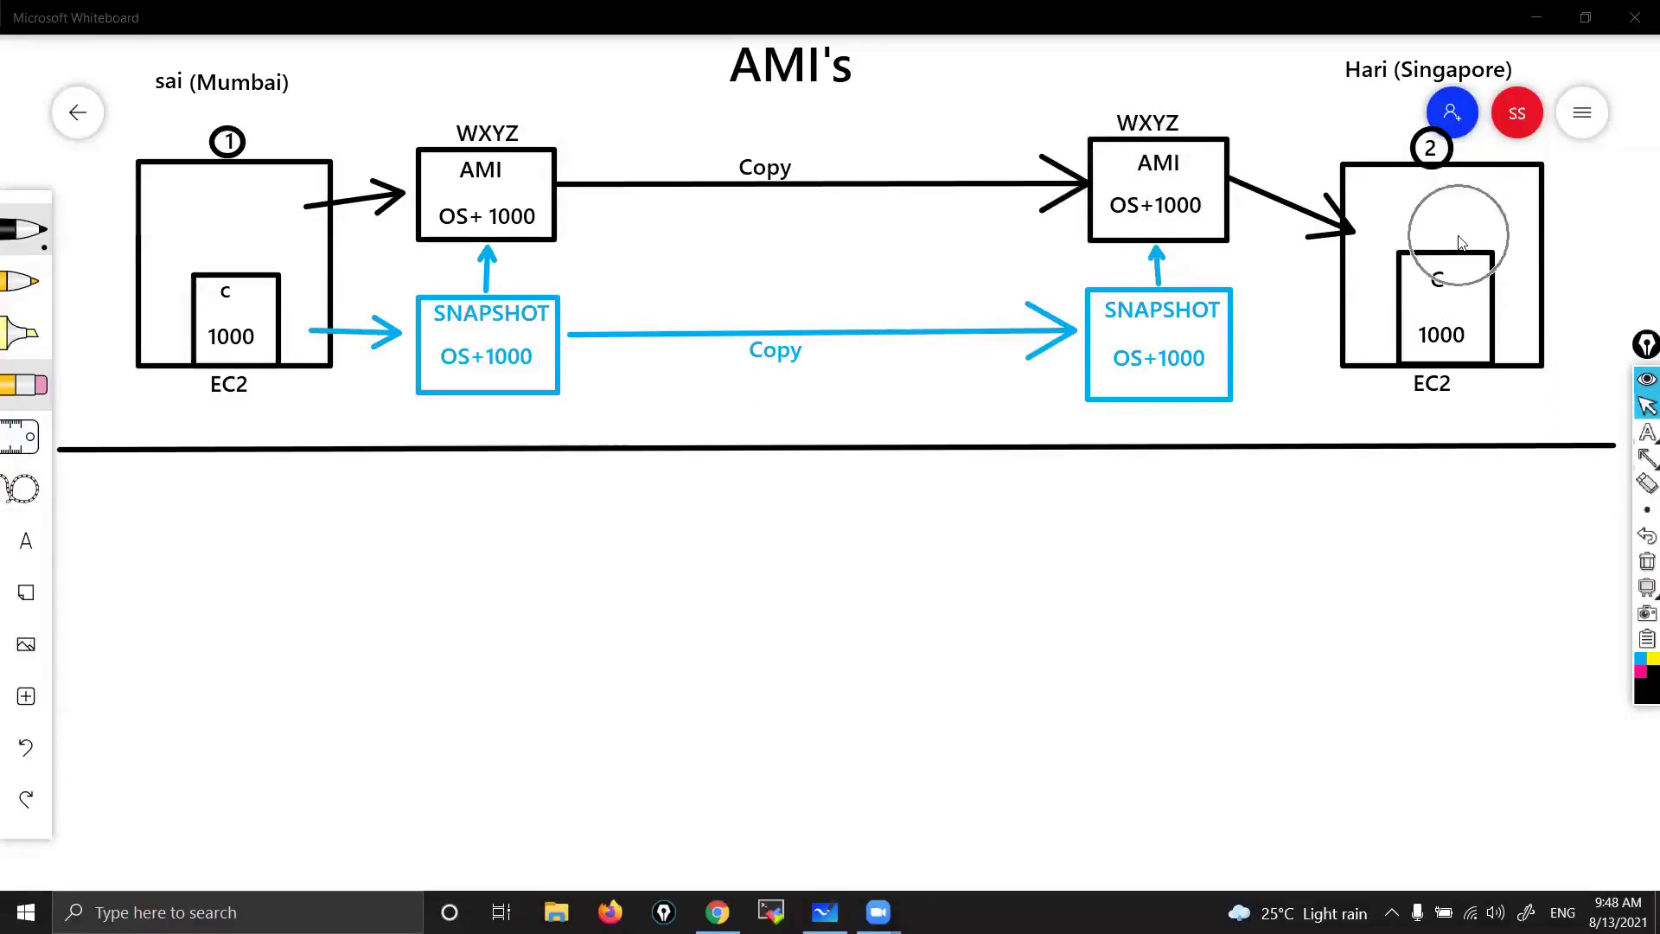
{"action": "left_click", "coordinate": [1443, 149]}
{"action": "left_click", "coordinate": [1442, 151]}
{"action": "left_click", "coordinate": [1647, 378]}
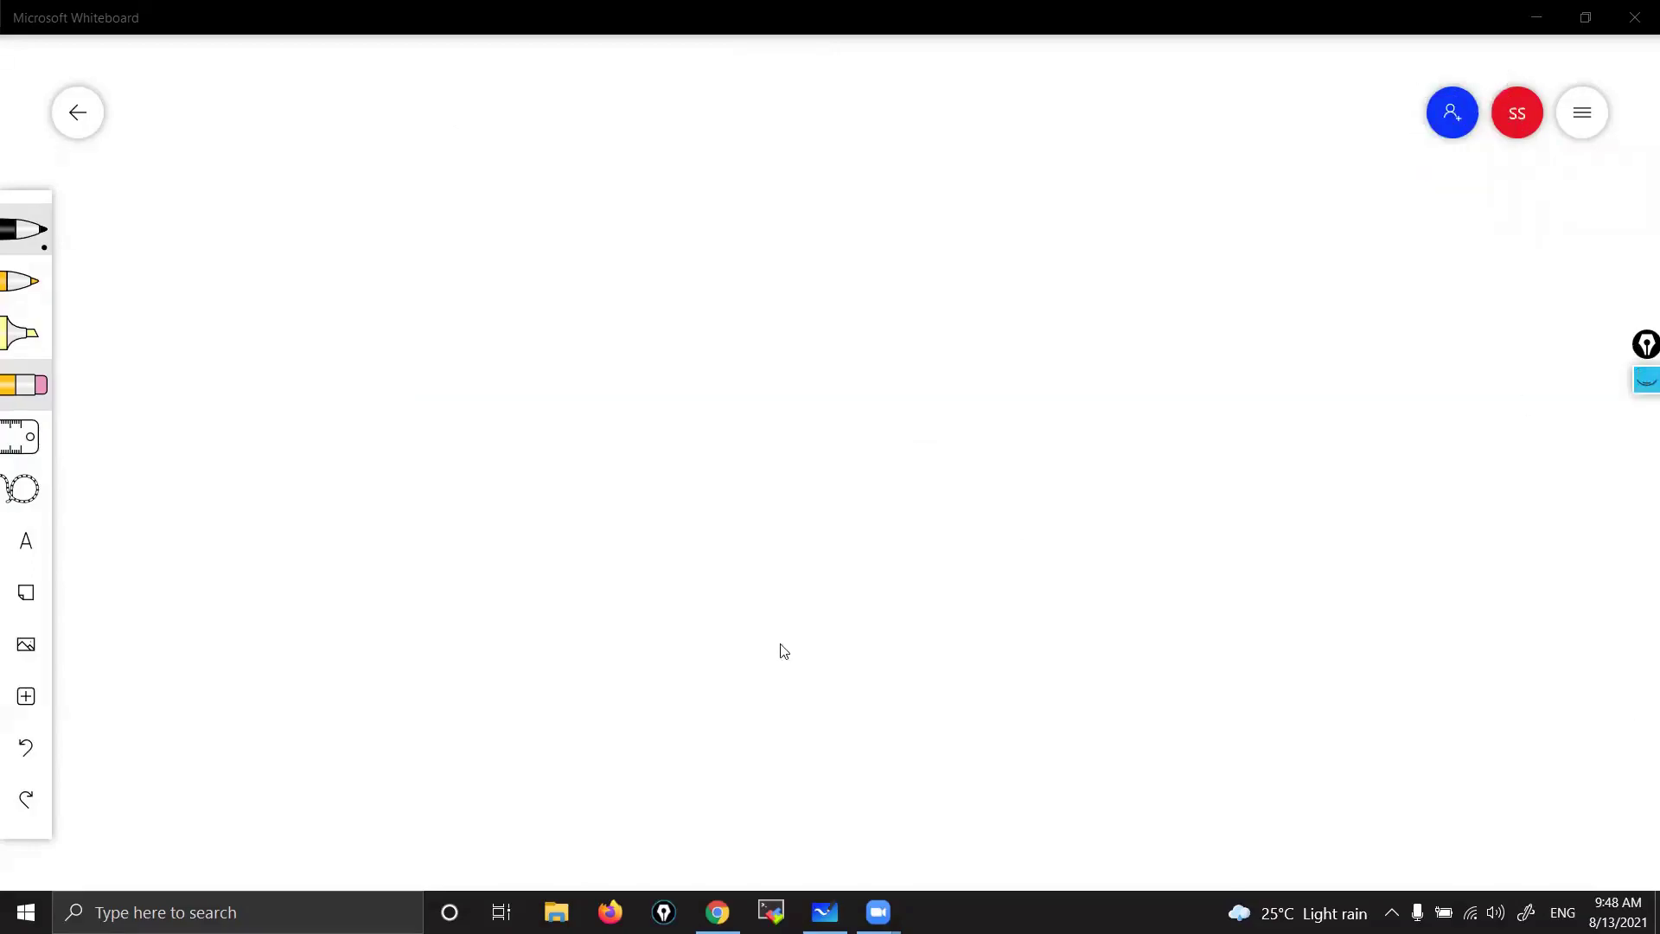
{"action": "left_click", "coordinate": [718, 912]}
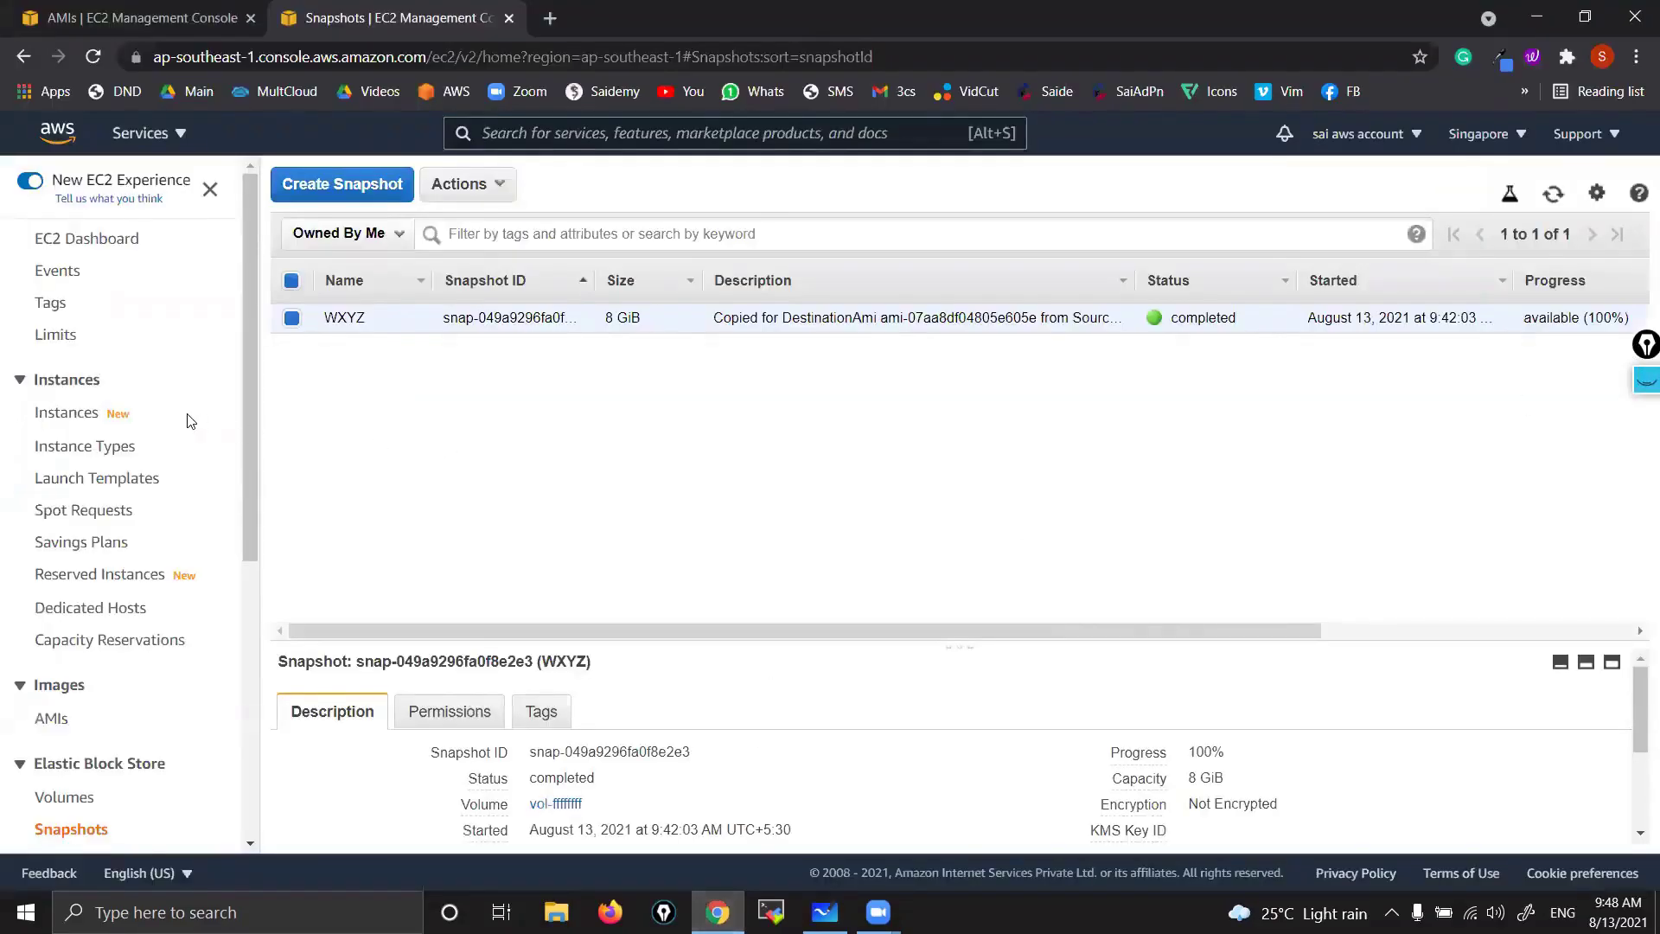
- Open the launch wizard for the WXYZ AMI from the Singapore AMIs list, view its instance types, and cancel the wizard
{"action": "left_click", "coordinate": [52, 719]}
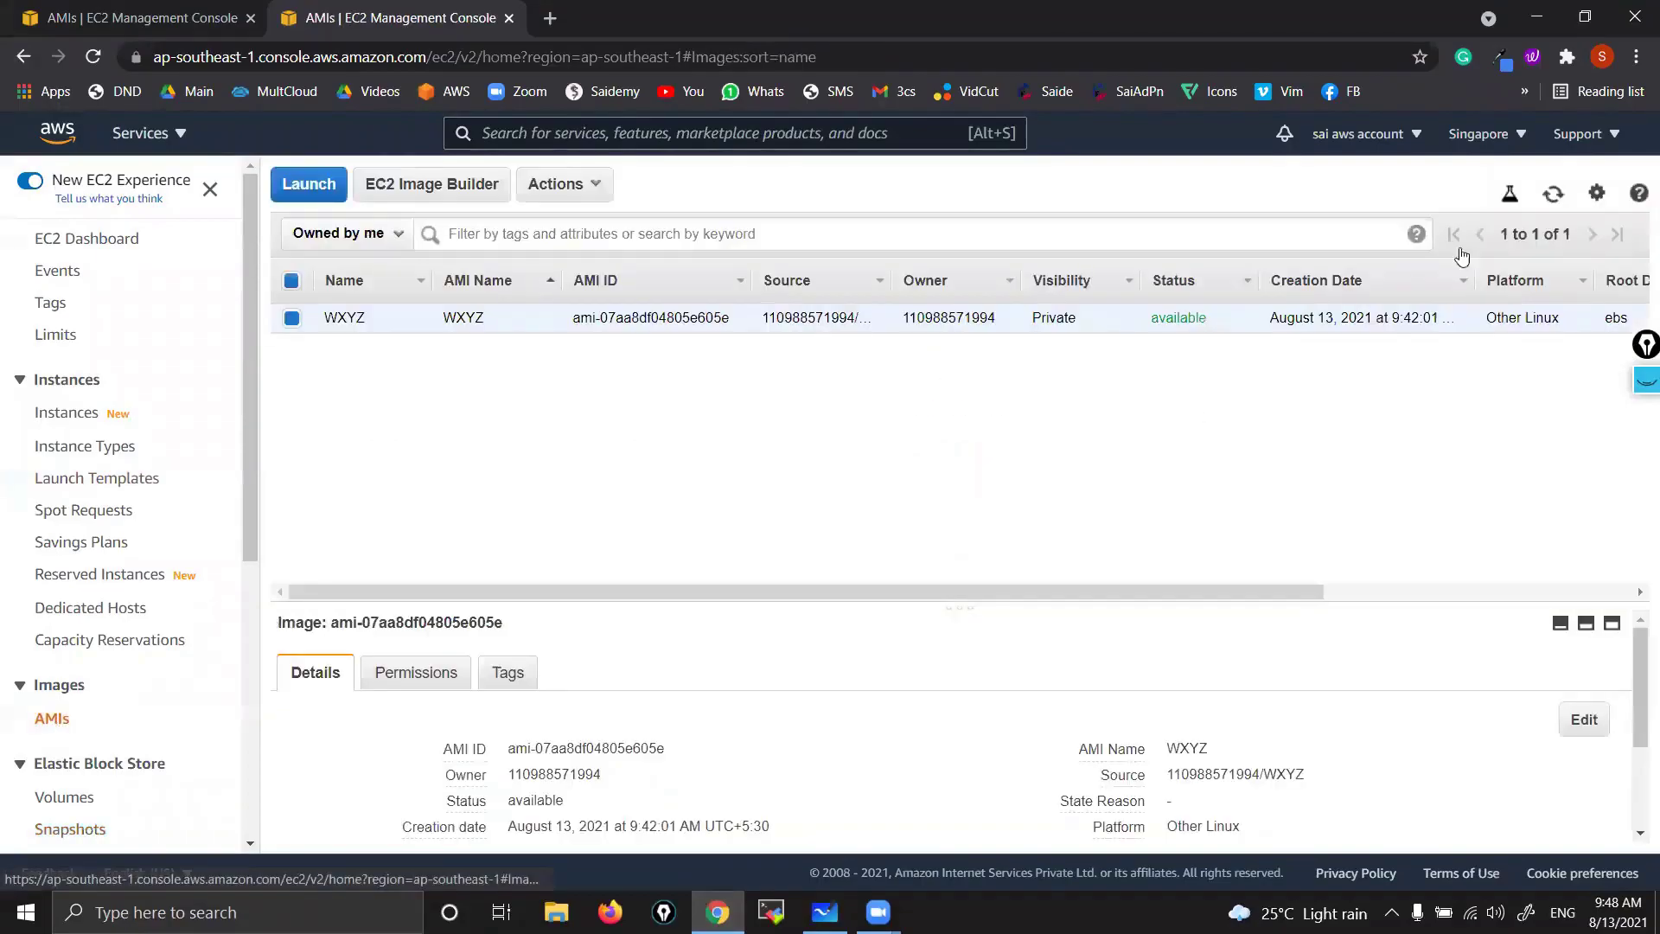
{"action": "left_click", "coordinate": [1505, 160]}
{"action": "left_click", "coordinate": [317, 190]}
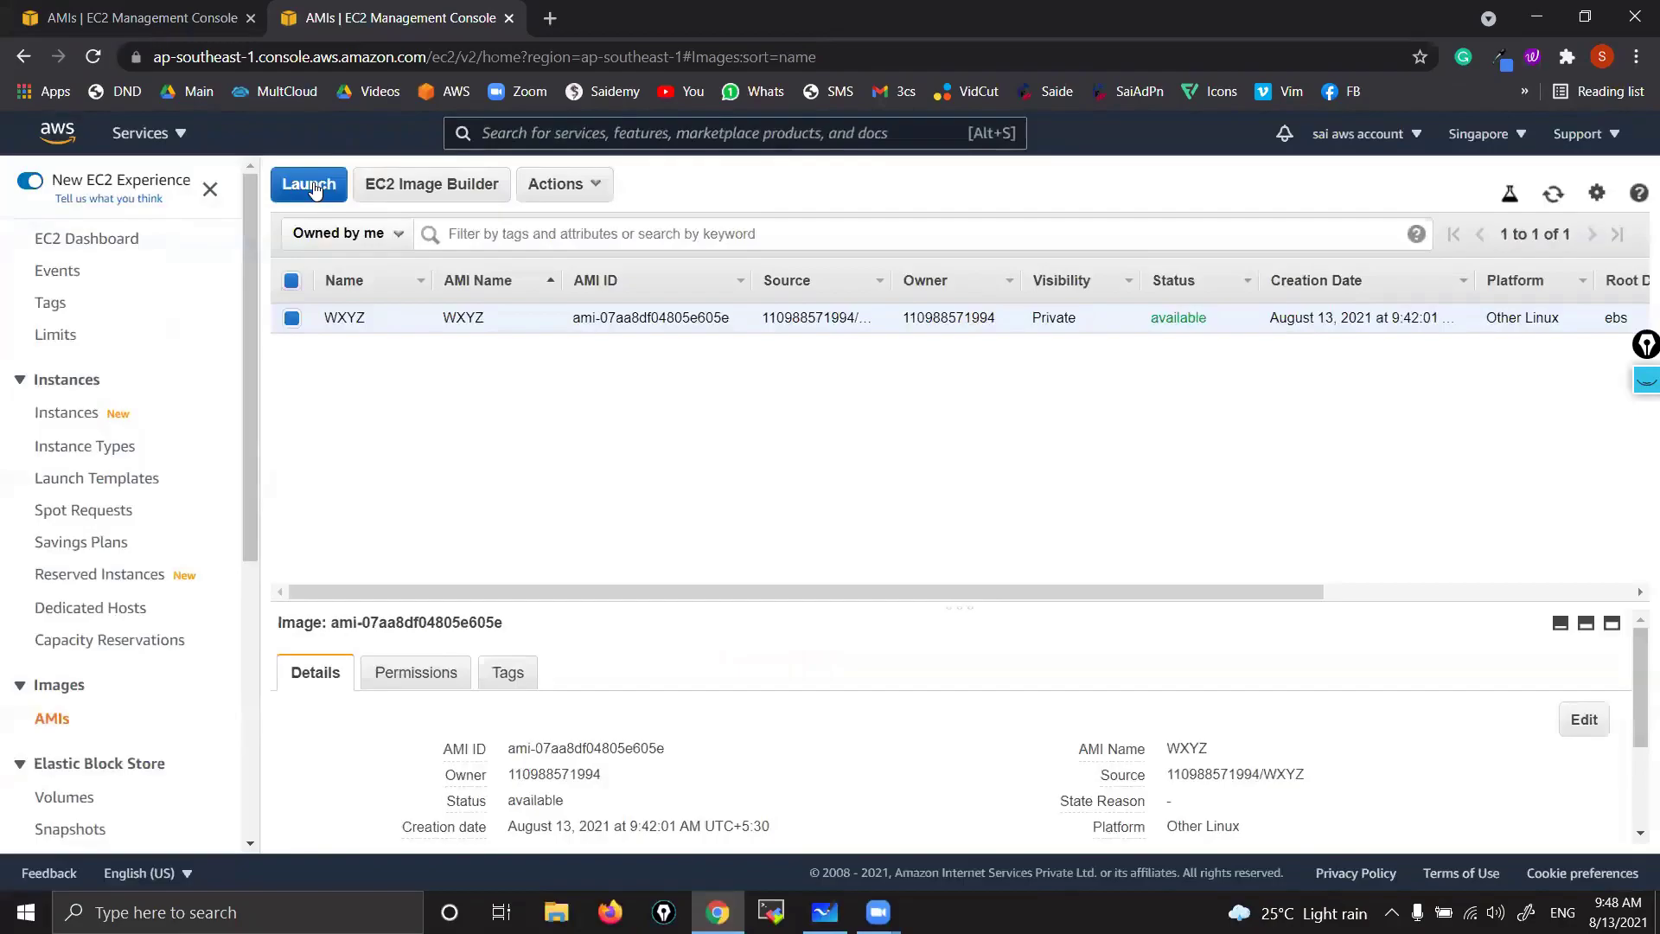
{"action": "left_click", "coordinate": [313, 186]}
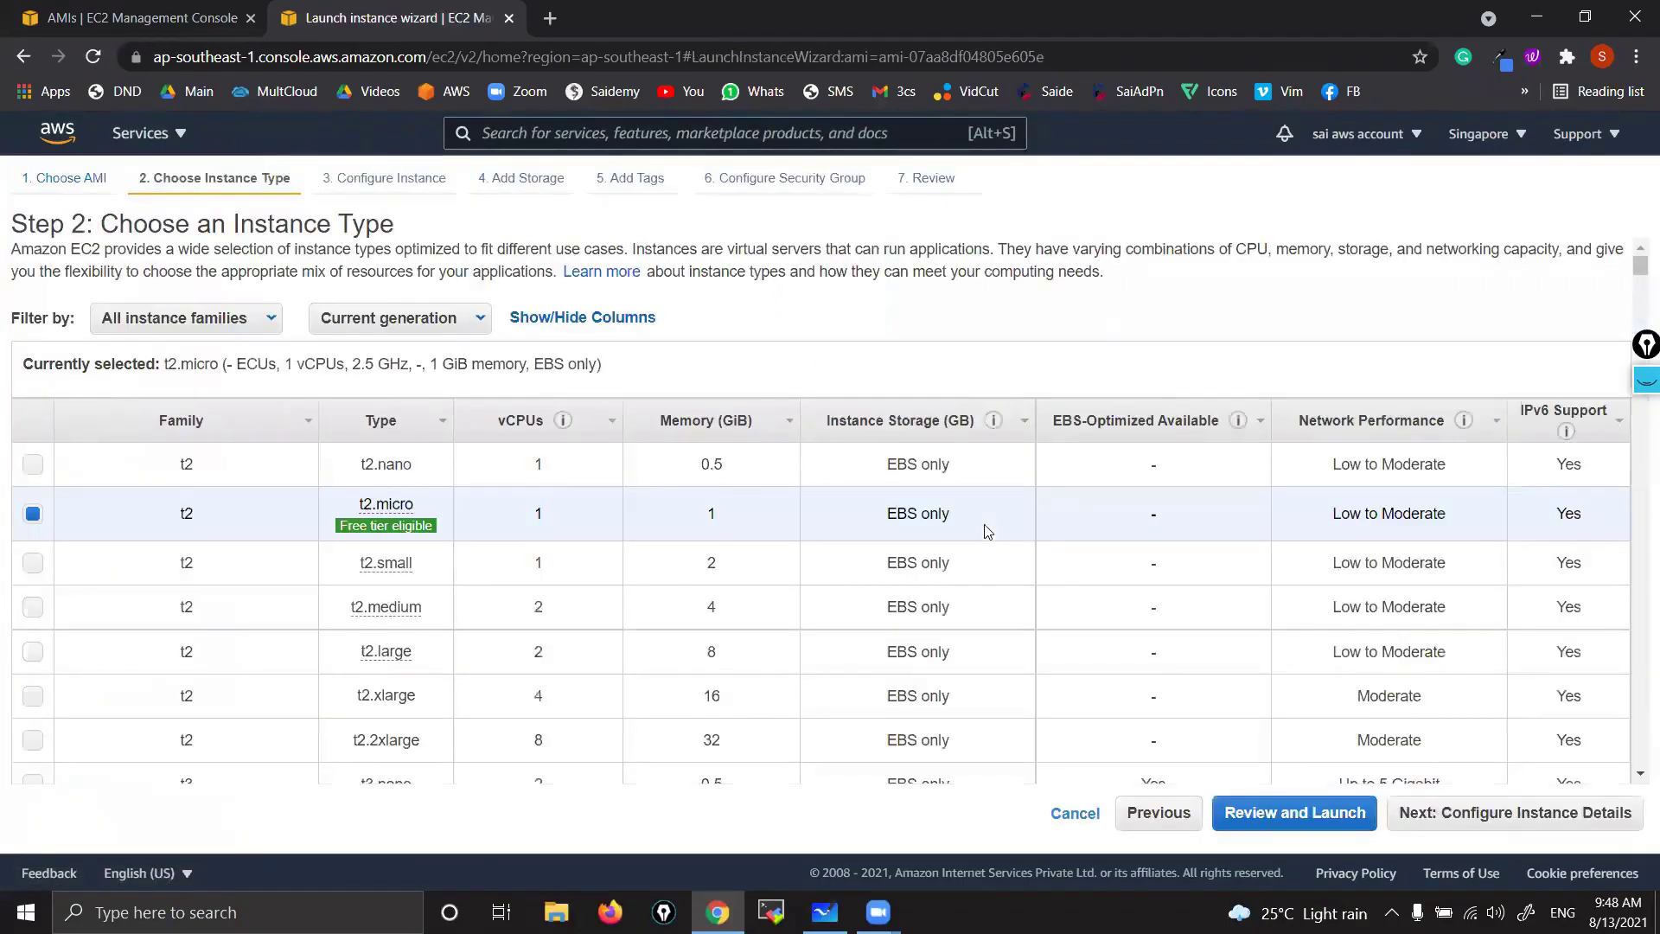
{"action": "left_click", "coordinate": [1535, 814]}
{"action": "left_click", "coordinate": [1536, 814]}
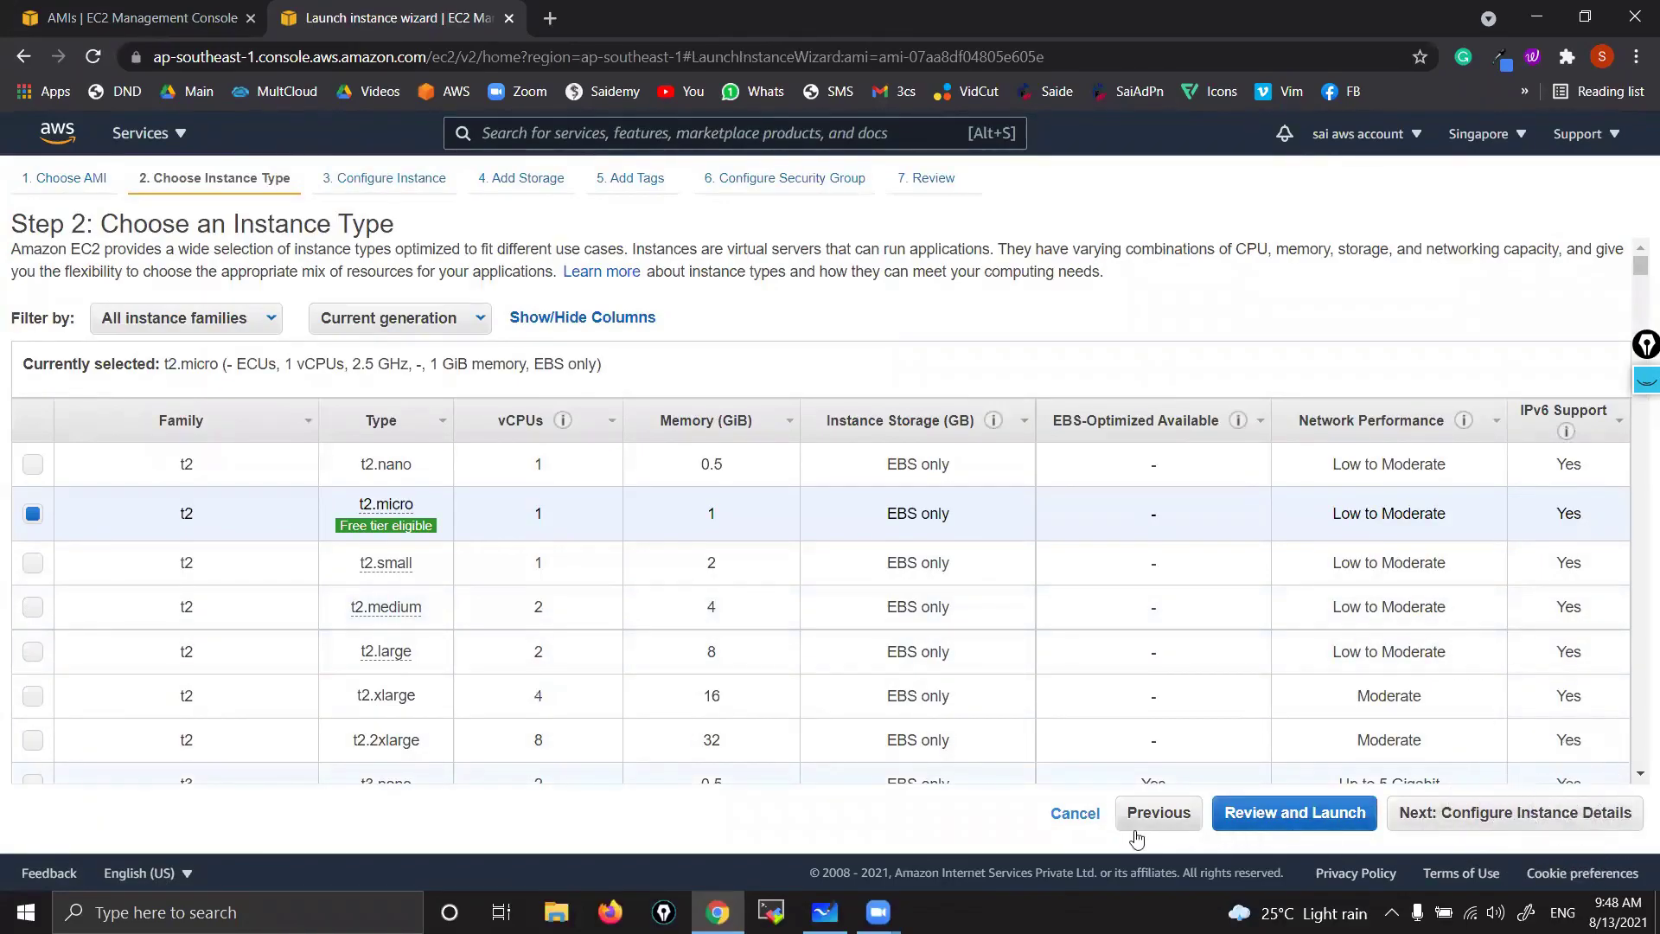
{"action": "left_click", "coordinate": [1075, 814]}
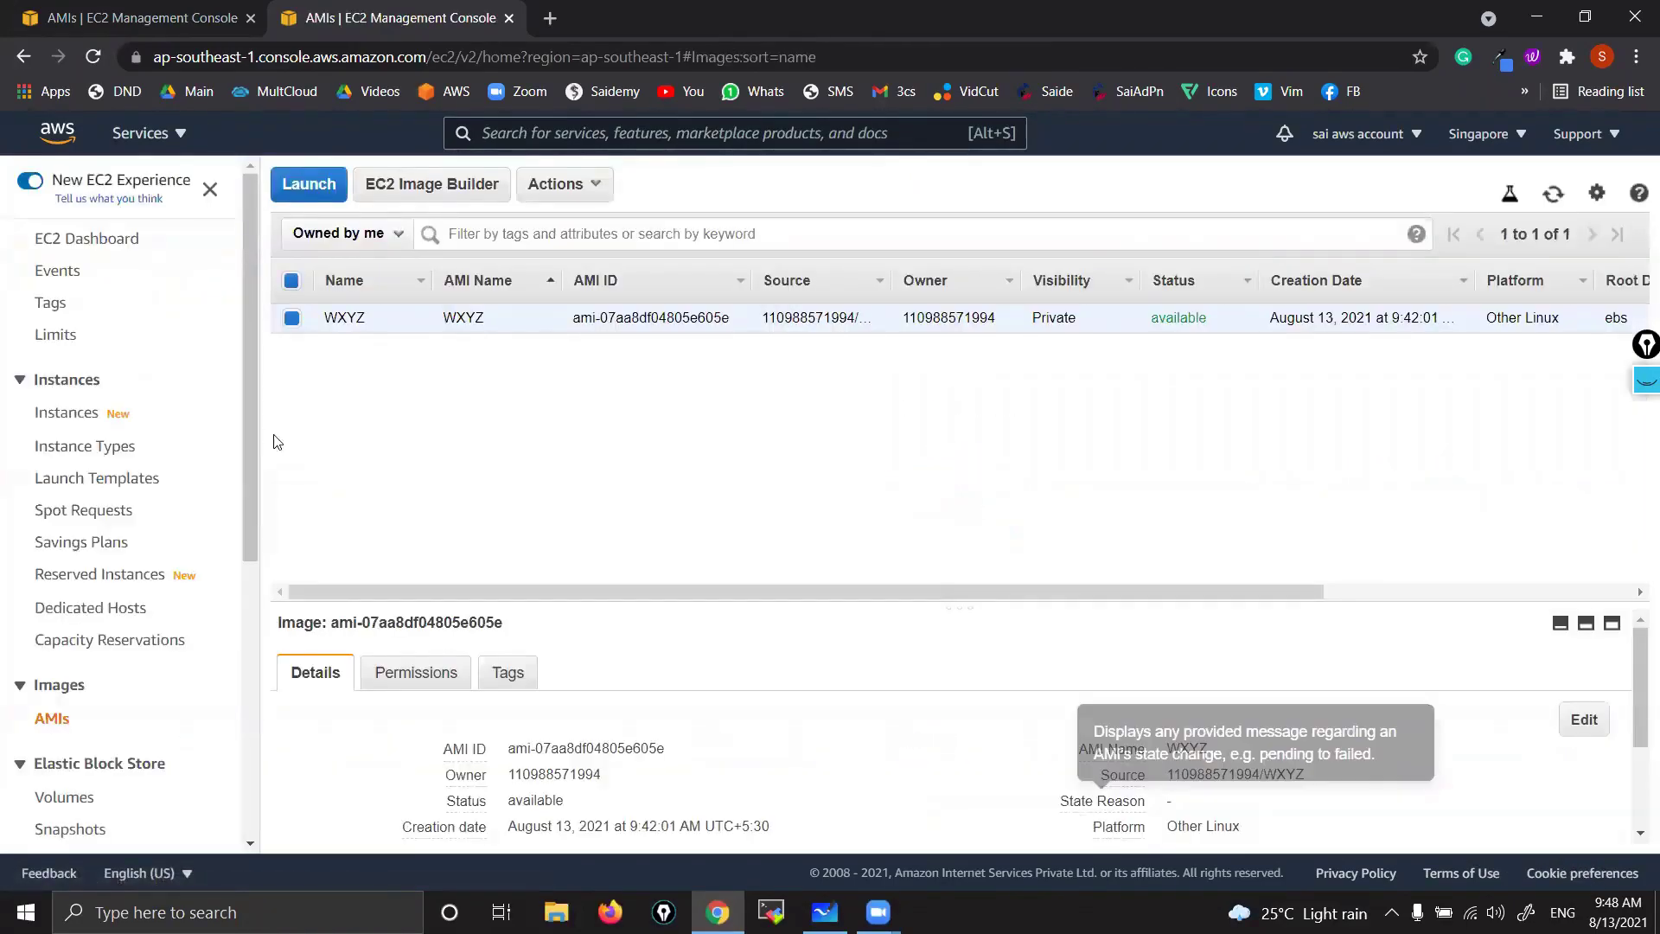
- Start the launch instance wizard from the EC2 Dashboard of the Singapore region
{"action": "left_click", "coordinate": [100, 248]}
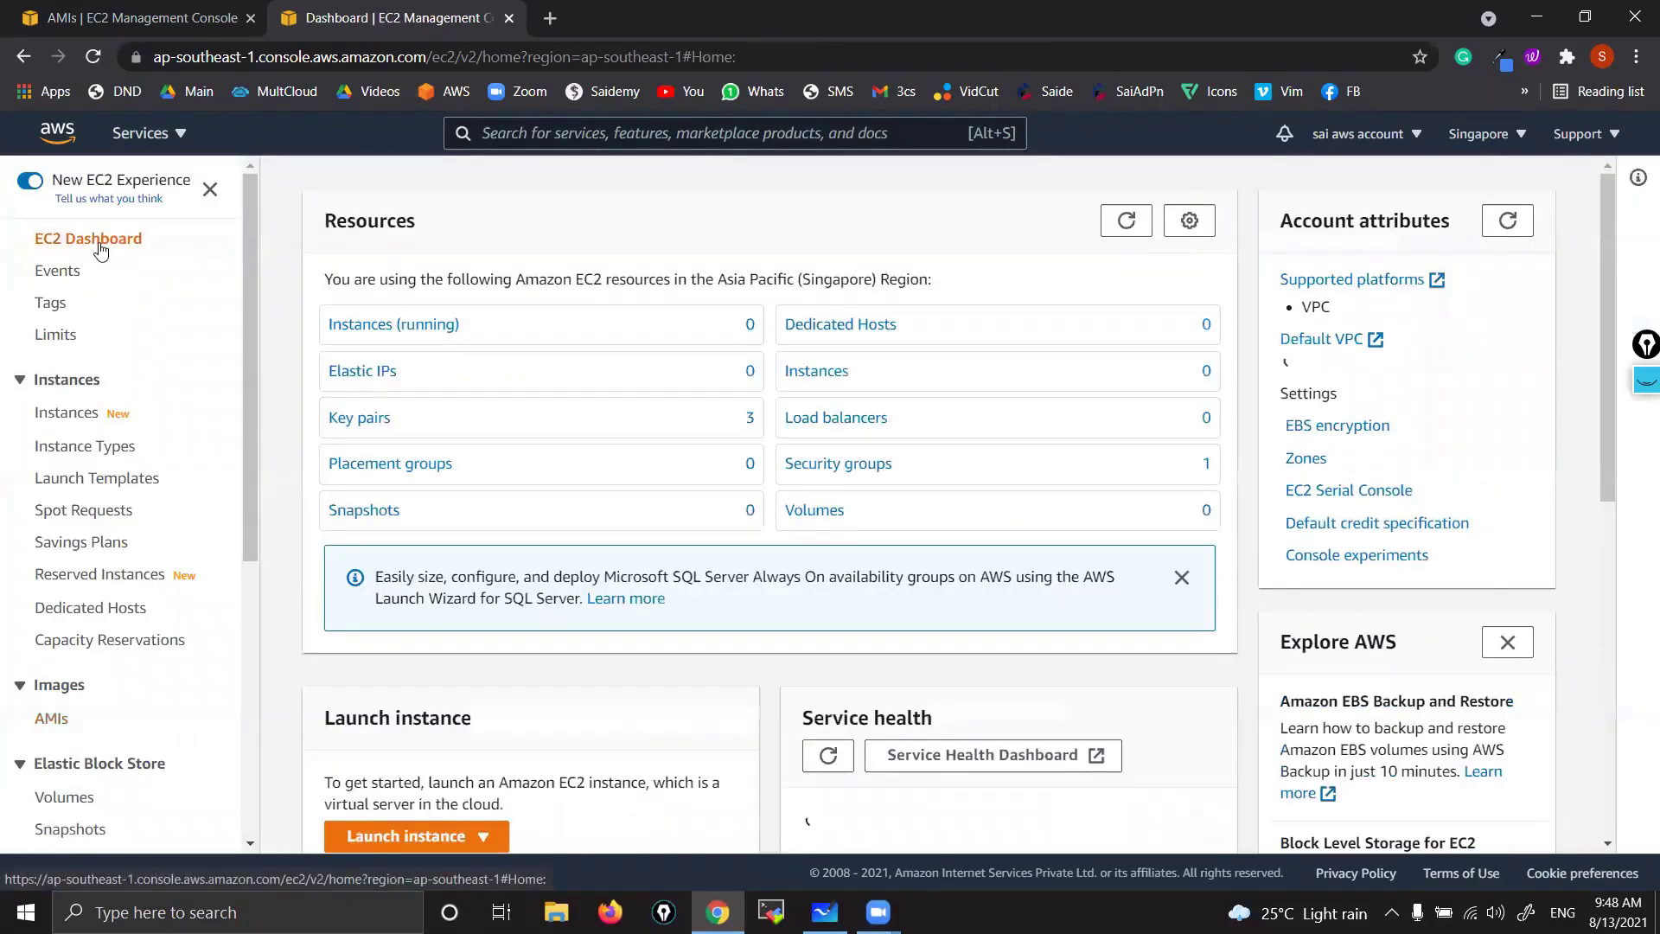
{"action": "scroll", "coordinate": [406, 484], "scroll_direction": "down", "scroll_amount": 3}
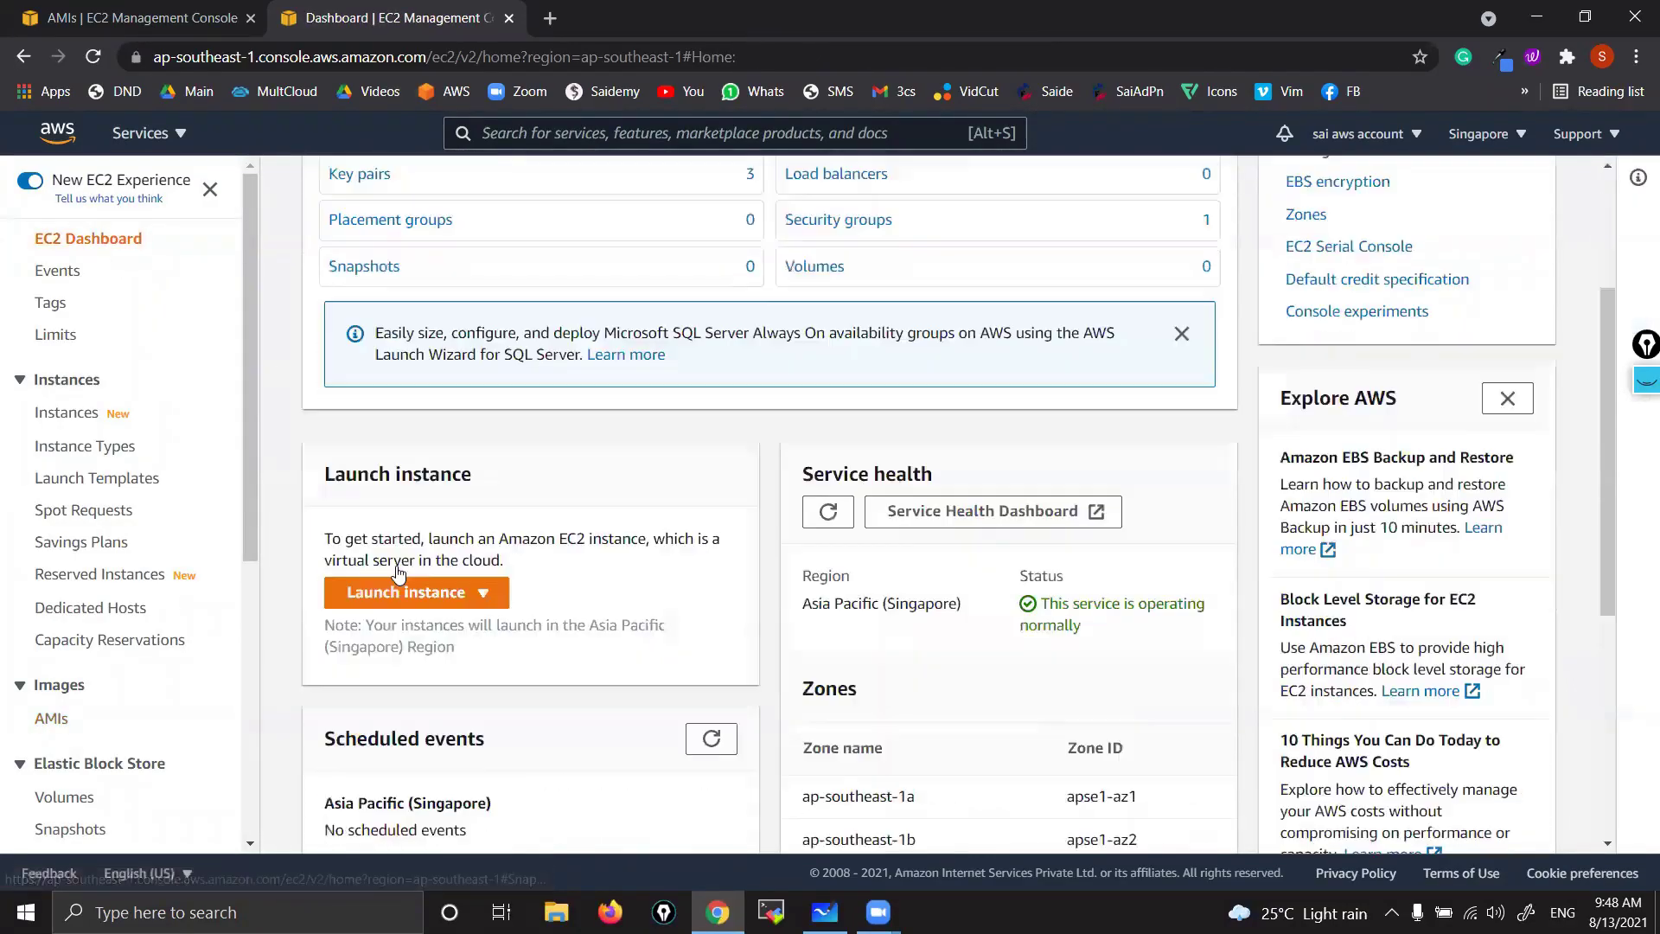
{"action": "left_click", "coordinate": [480, 535]}
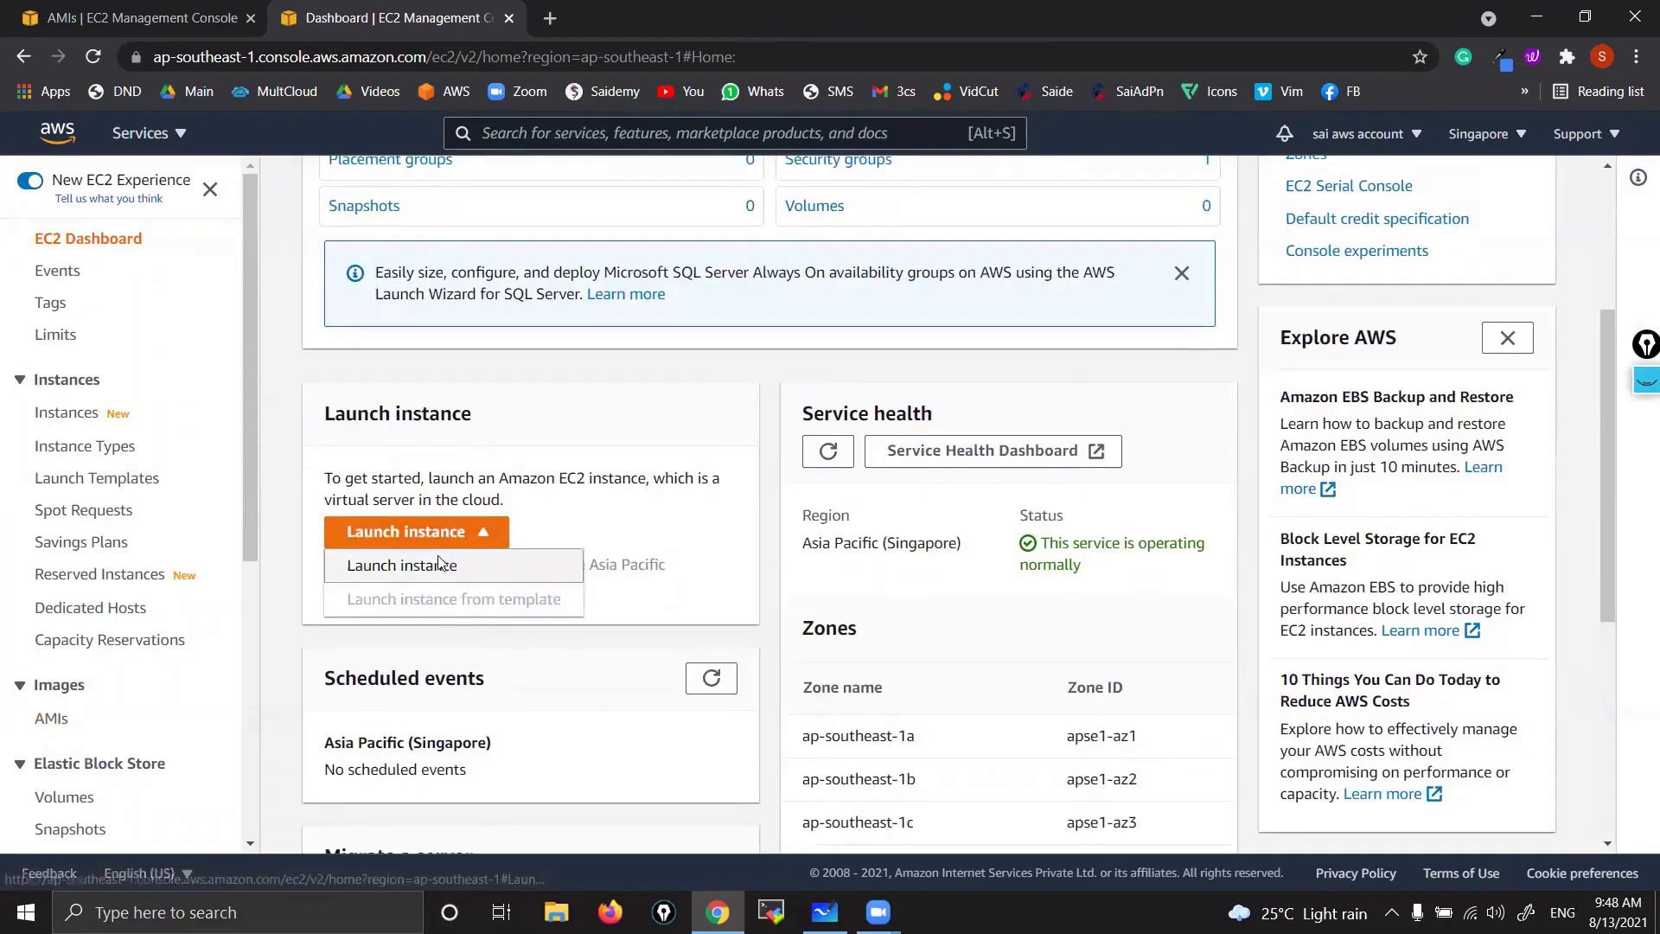
{"action": "left_click", "coordinate": [436, 564]}
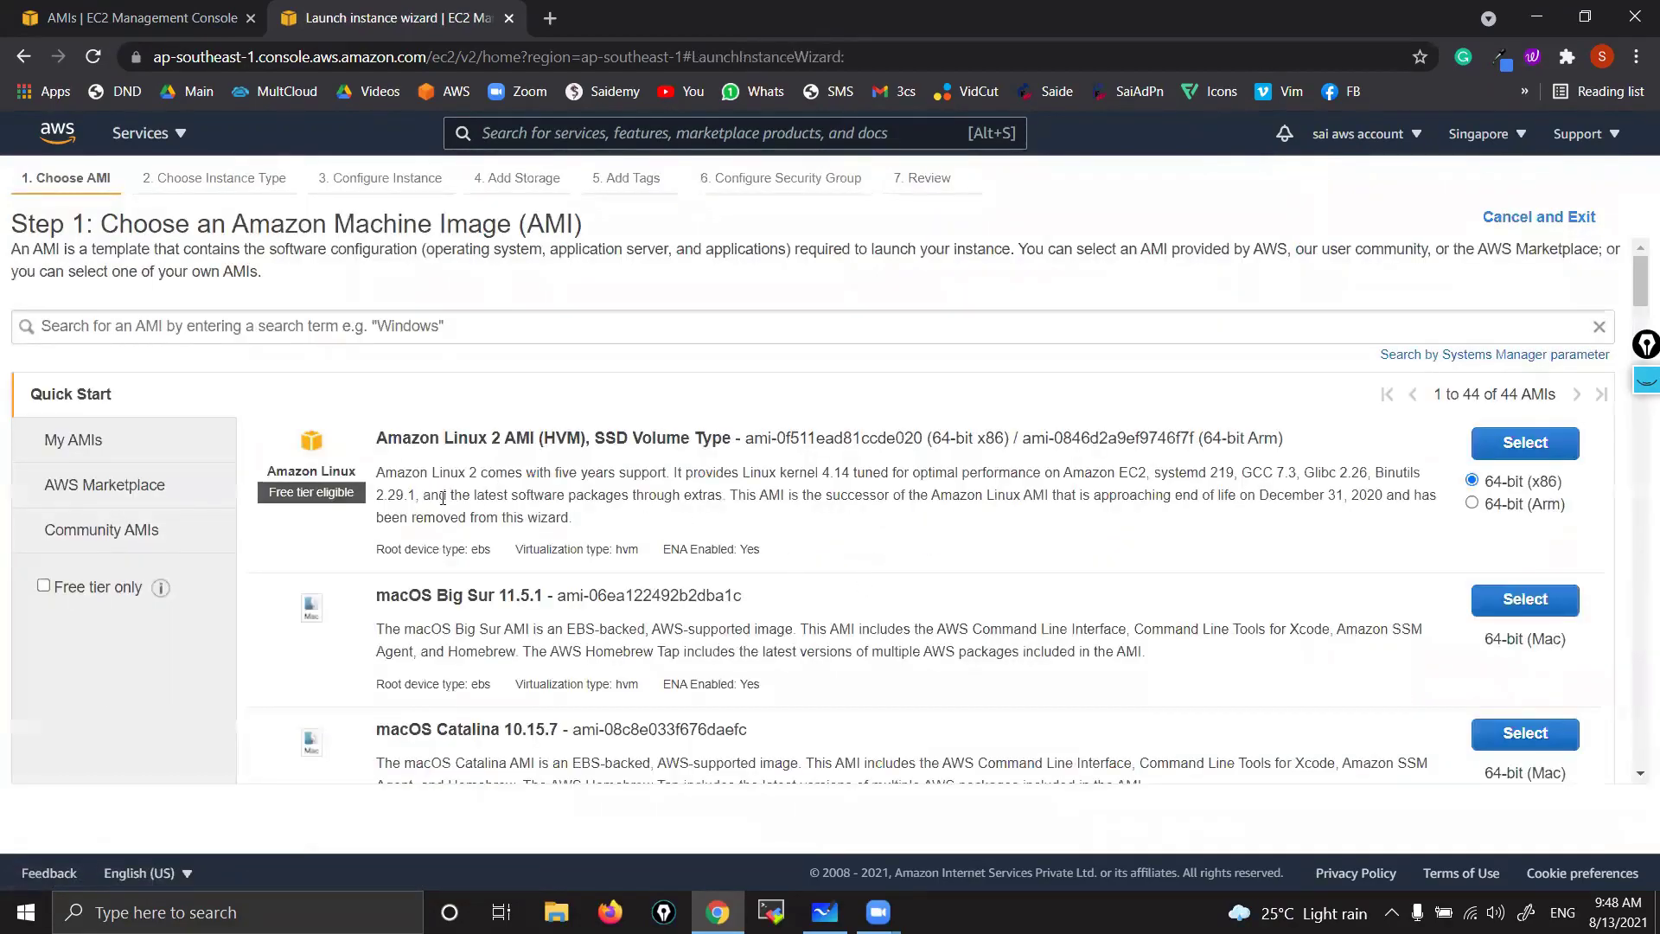
- Choose the WXYZ image from the account's own AMIs as the instance's machine image
{"action": "scroll", "coordinate": [862, 585], "scroll_direction": "down", "scroll_amount": 7}
{"action": "scroll", "coordinate": [575, 505], "scroll_direction": "up", "scroll_amount": 7}
{"action": "scroll", "coordinate": [19, 459], "scroll_direction": "up", "scroll_amount": 7}
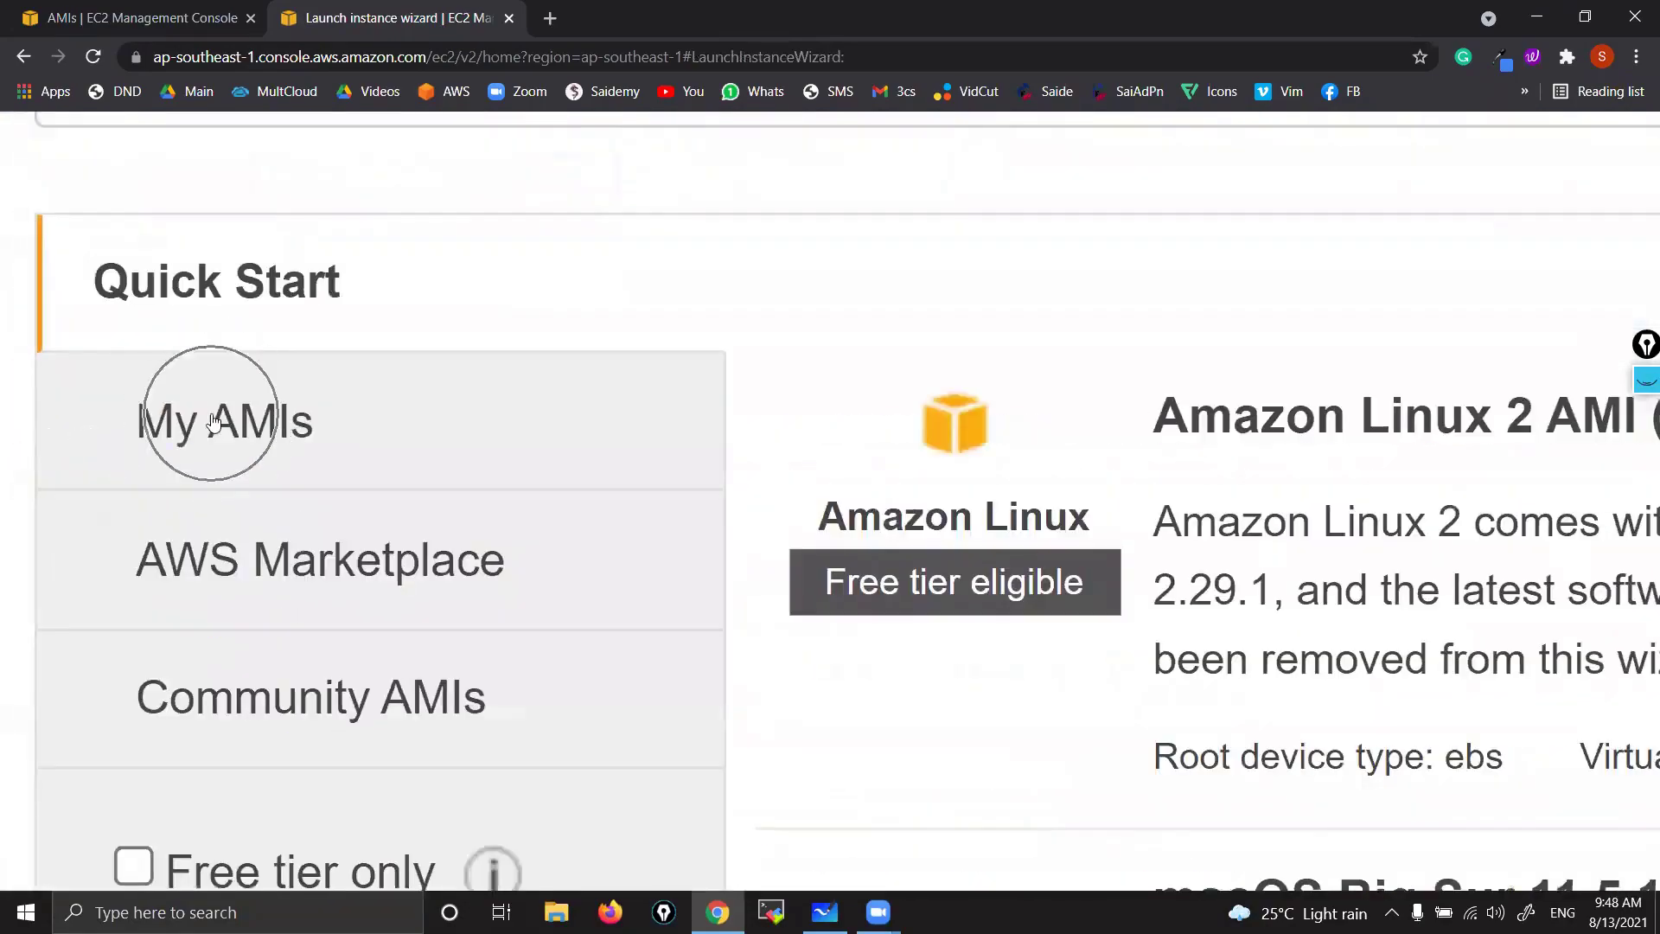
{"action": "key", "text": "ctrl+0"}
{"action": "left_click", "coordinate": [86, 448]}
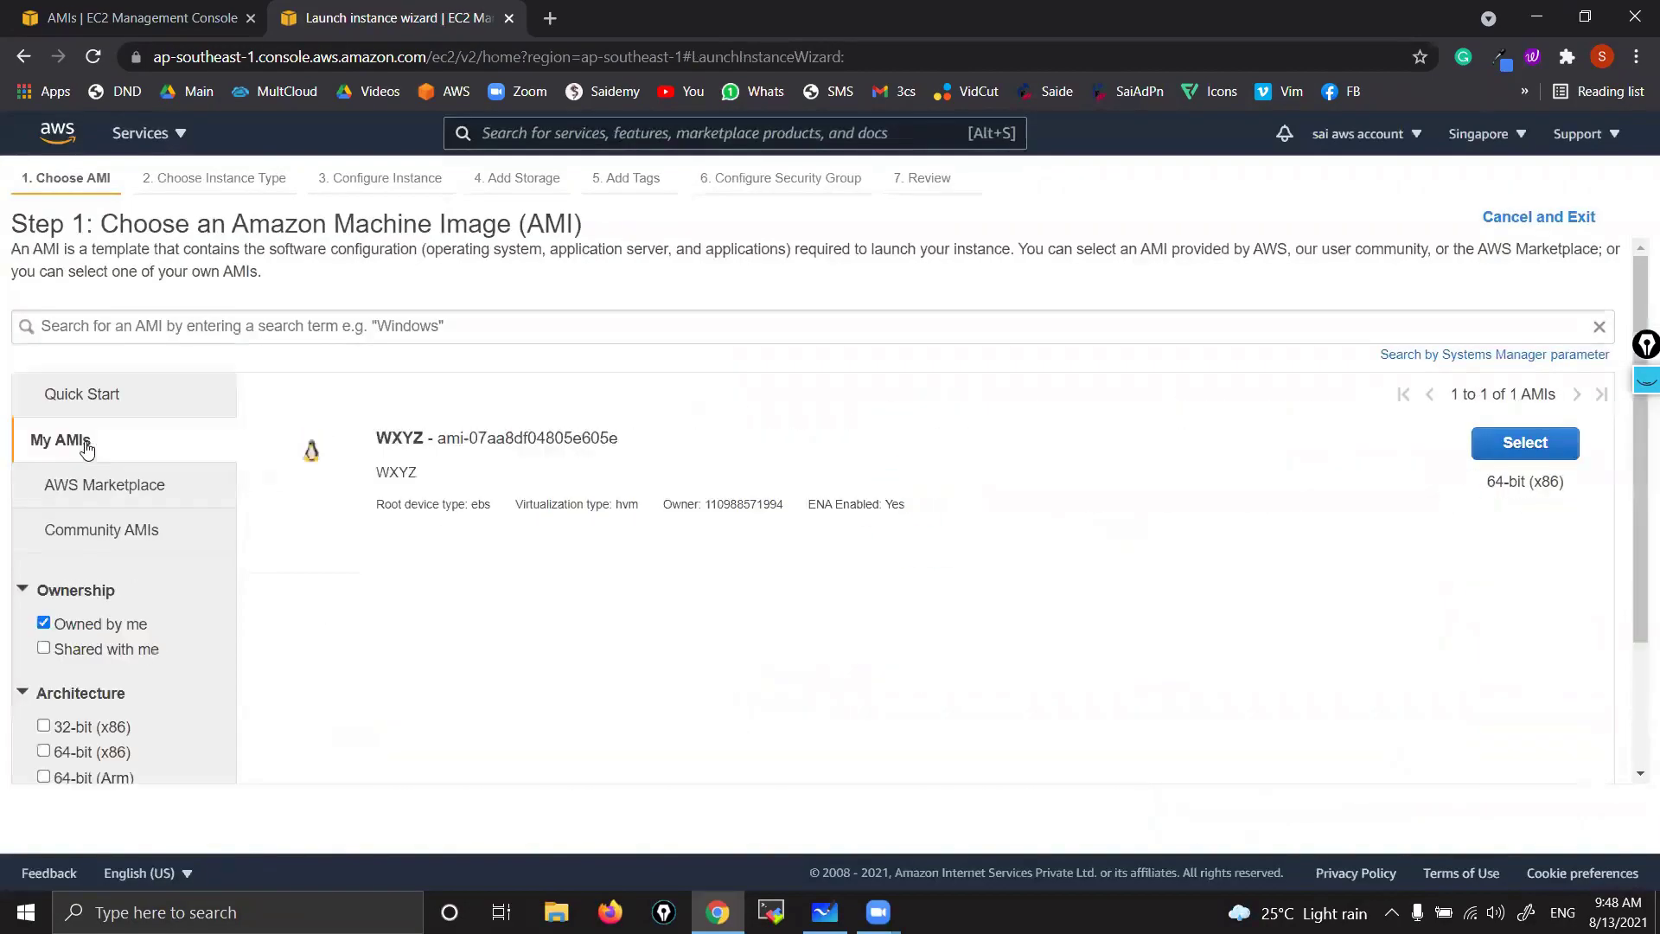
{"action": "scroll", "coordinate": [343, 446], "scroll_direction": "up", "scroll_amount": 5}
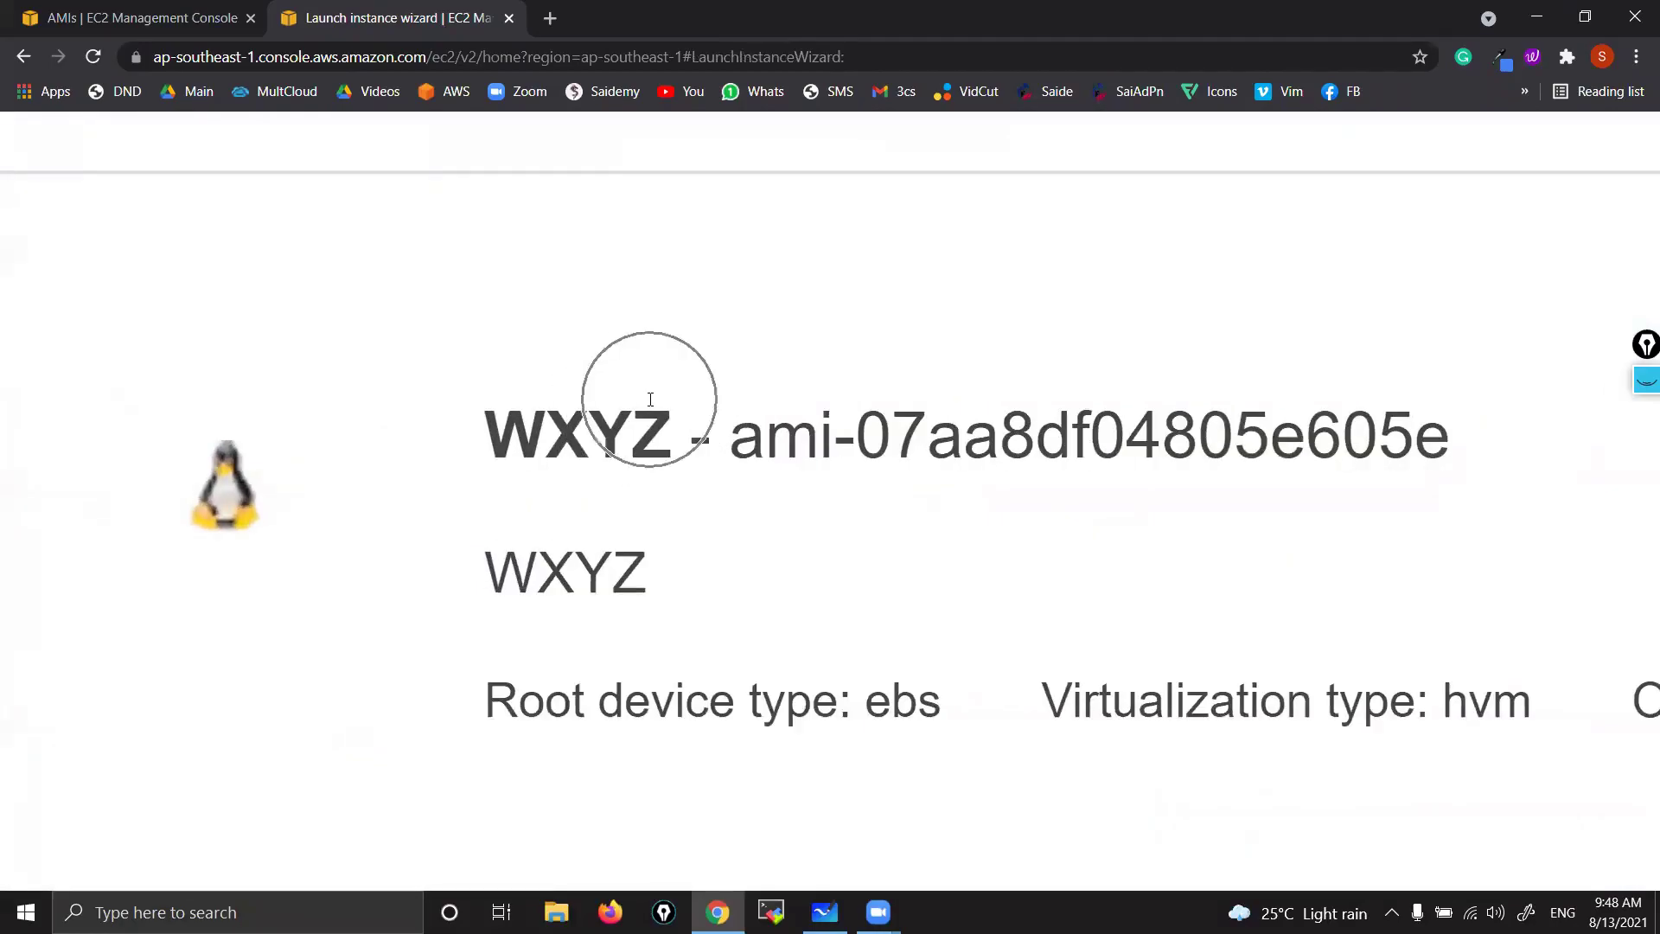
{"action": "scroll", "coordinate": [651, 398], "scroll_direction": "down", "scroll_amount": 6}
{"action": "key", "text": "ctrl"}
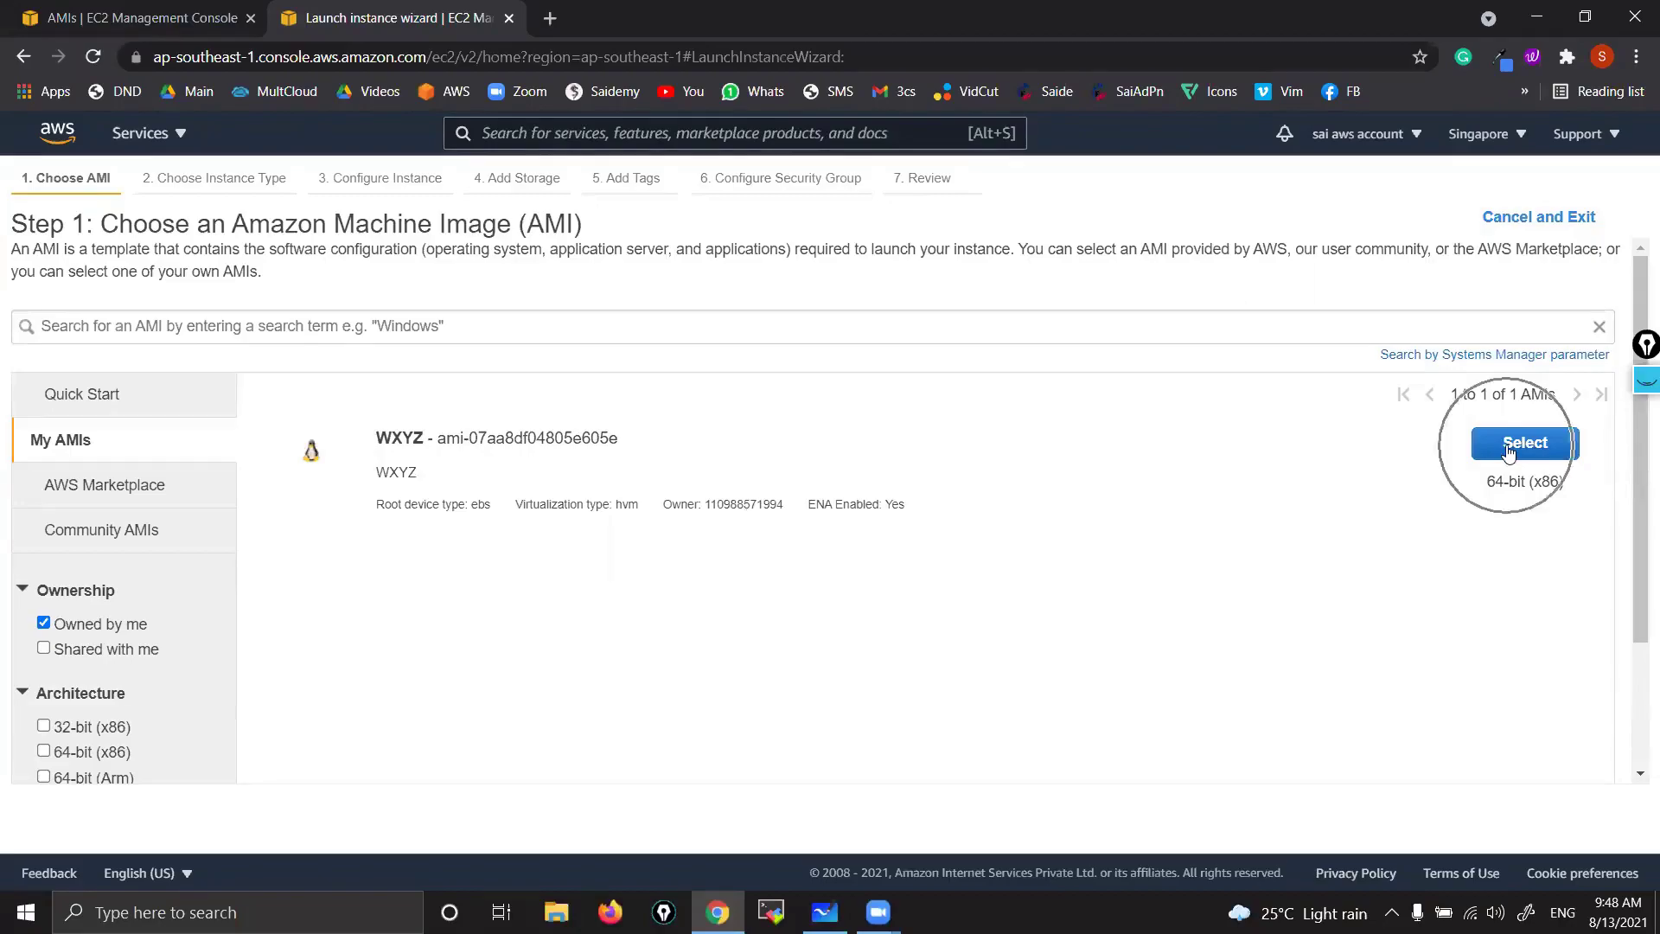
{"action": "key", "text": "ctrl"}
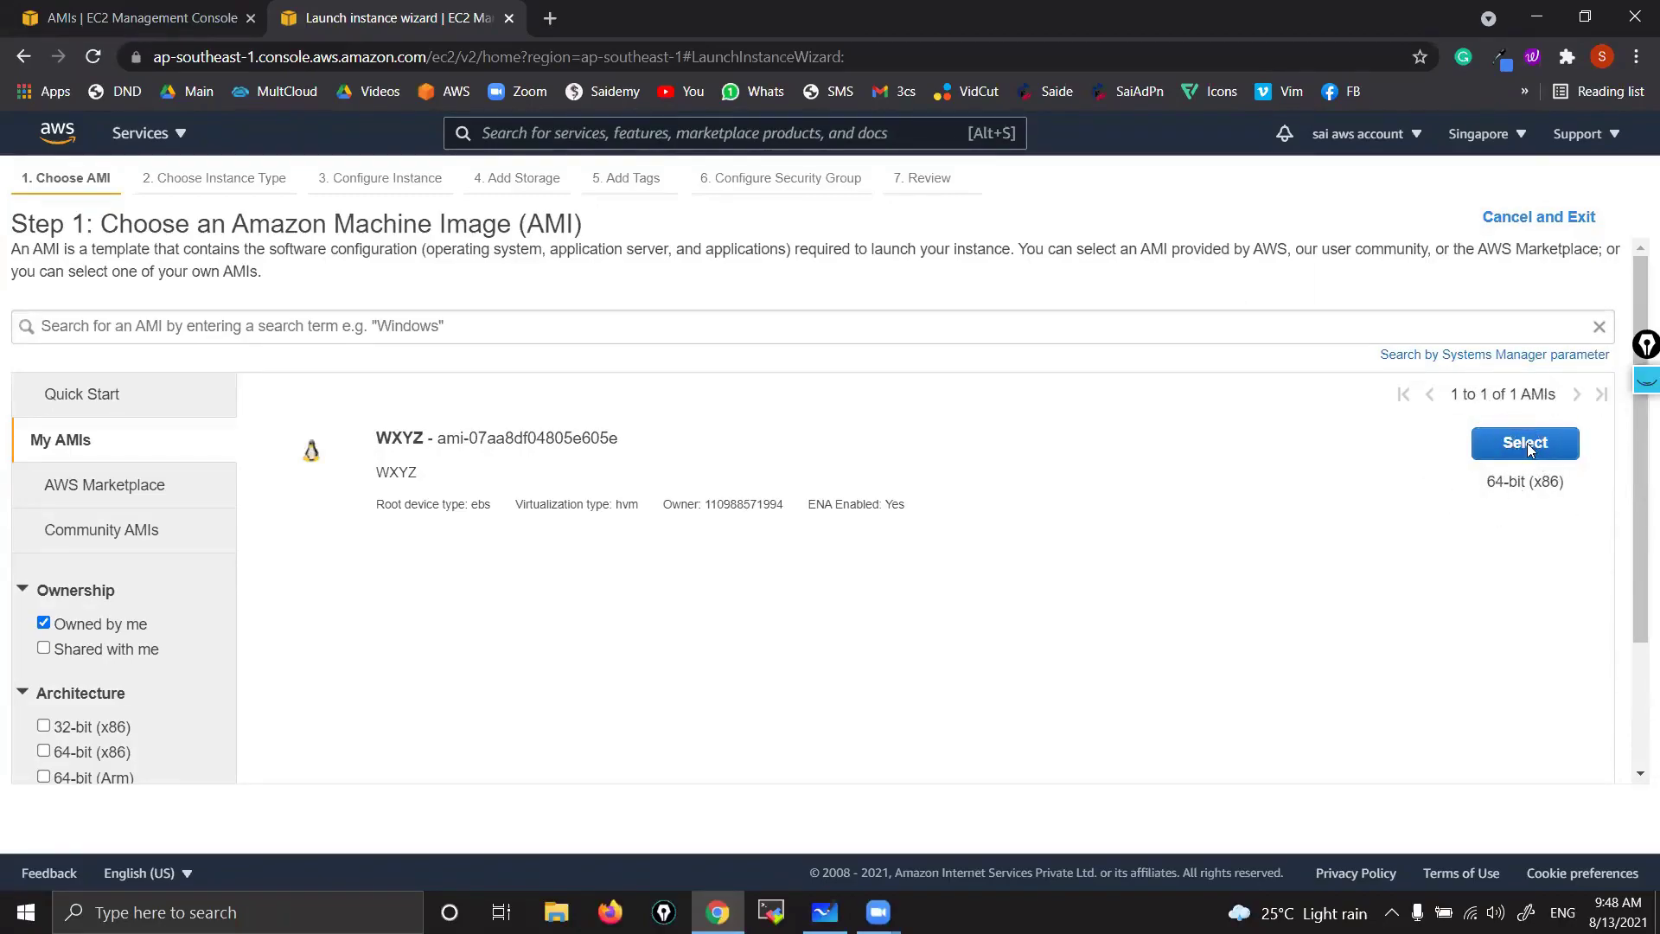
{"action": "left_click", "coordinate": [1527, 444]}
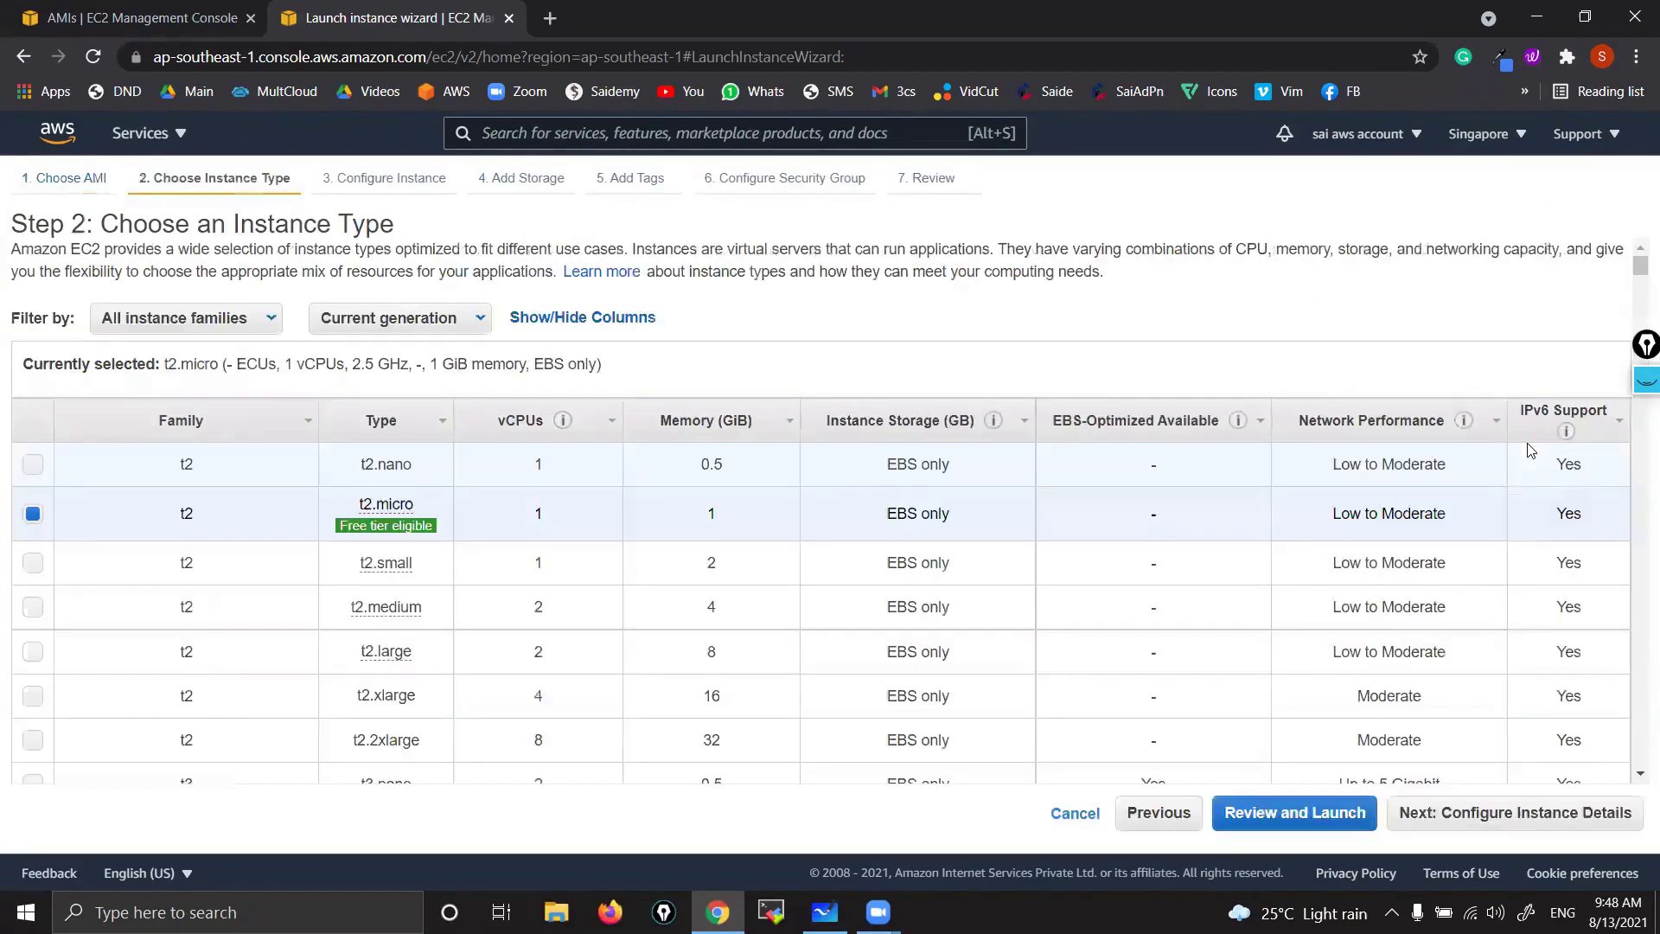
- Keep the t2.micro type and the default instance details and storage, and add a Name tag with the value 2
{"action": "left_click", "coordinate": [1548, 828]}
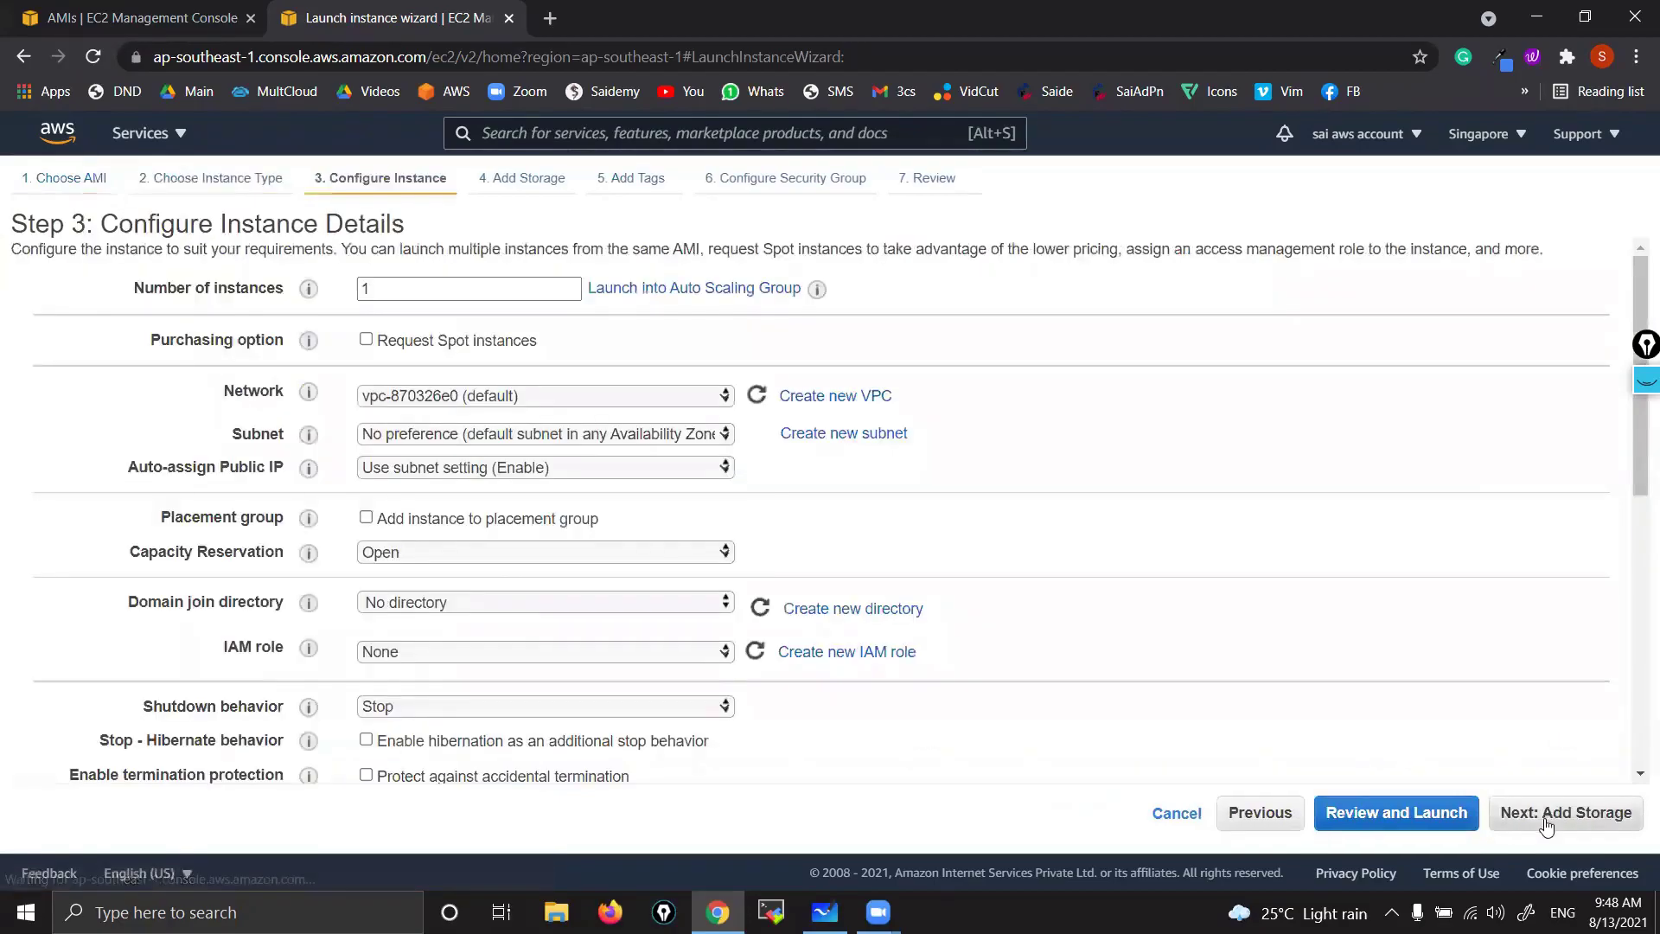
{"action": "left_click", "coordinate": [1575, 812]}
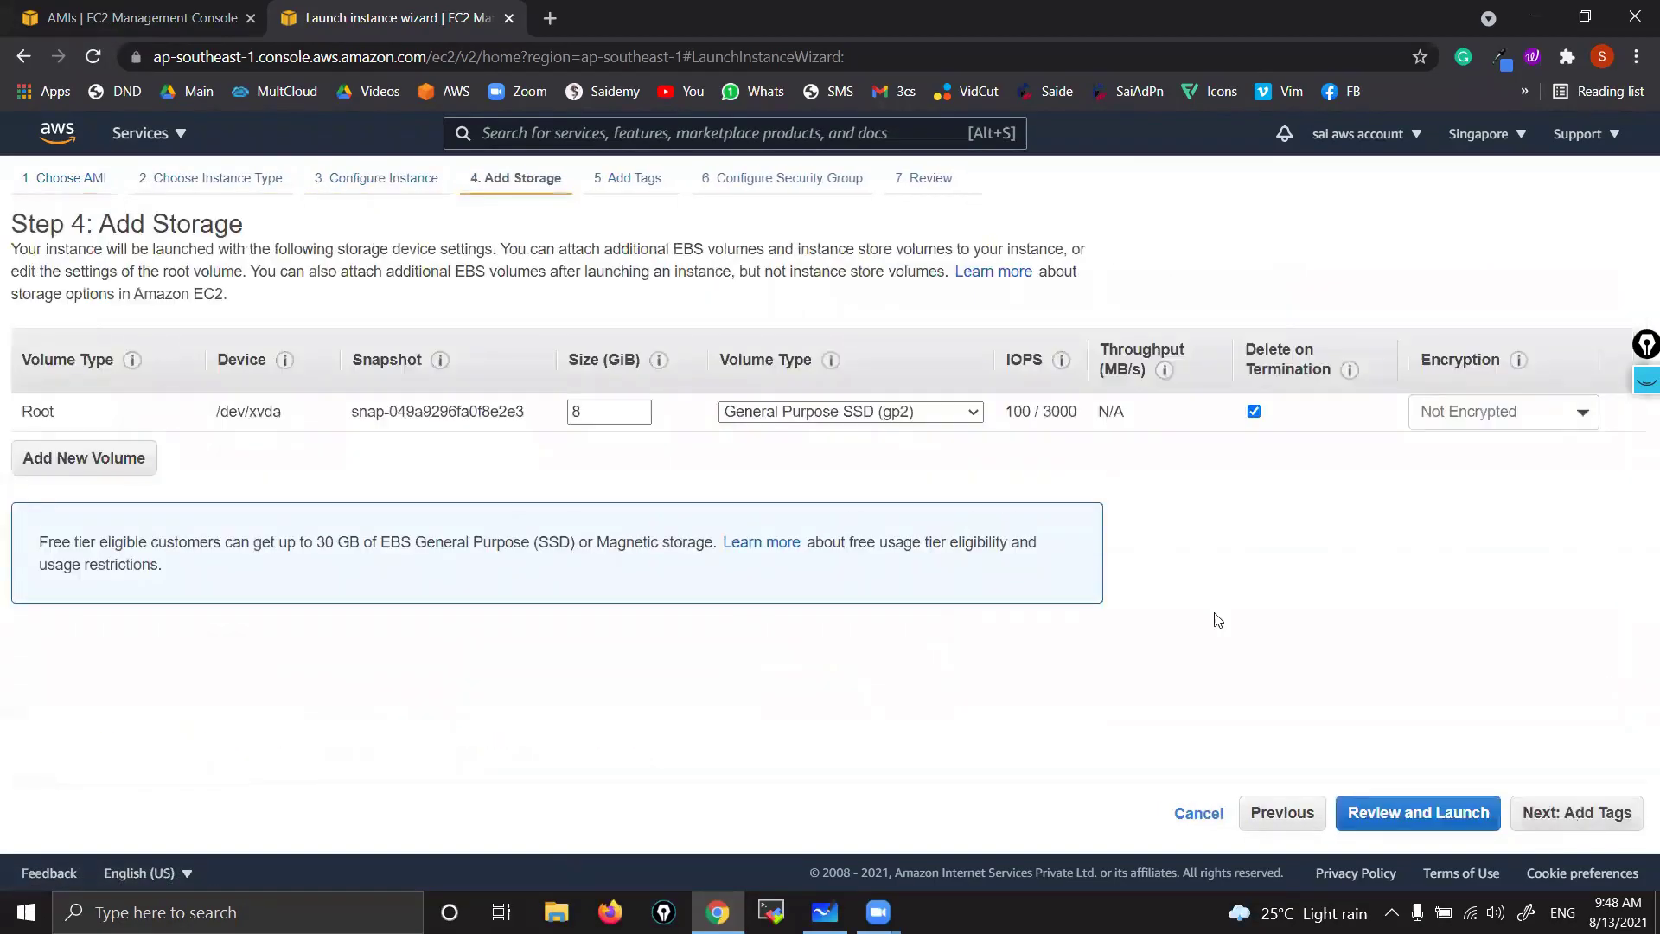
{"action": "left_click", "coordinate": [1582, 820]}
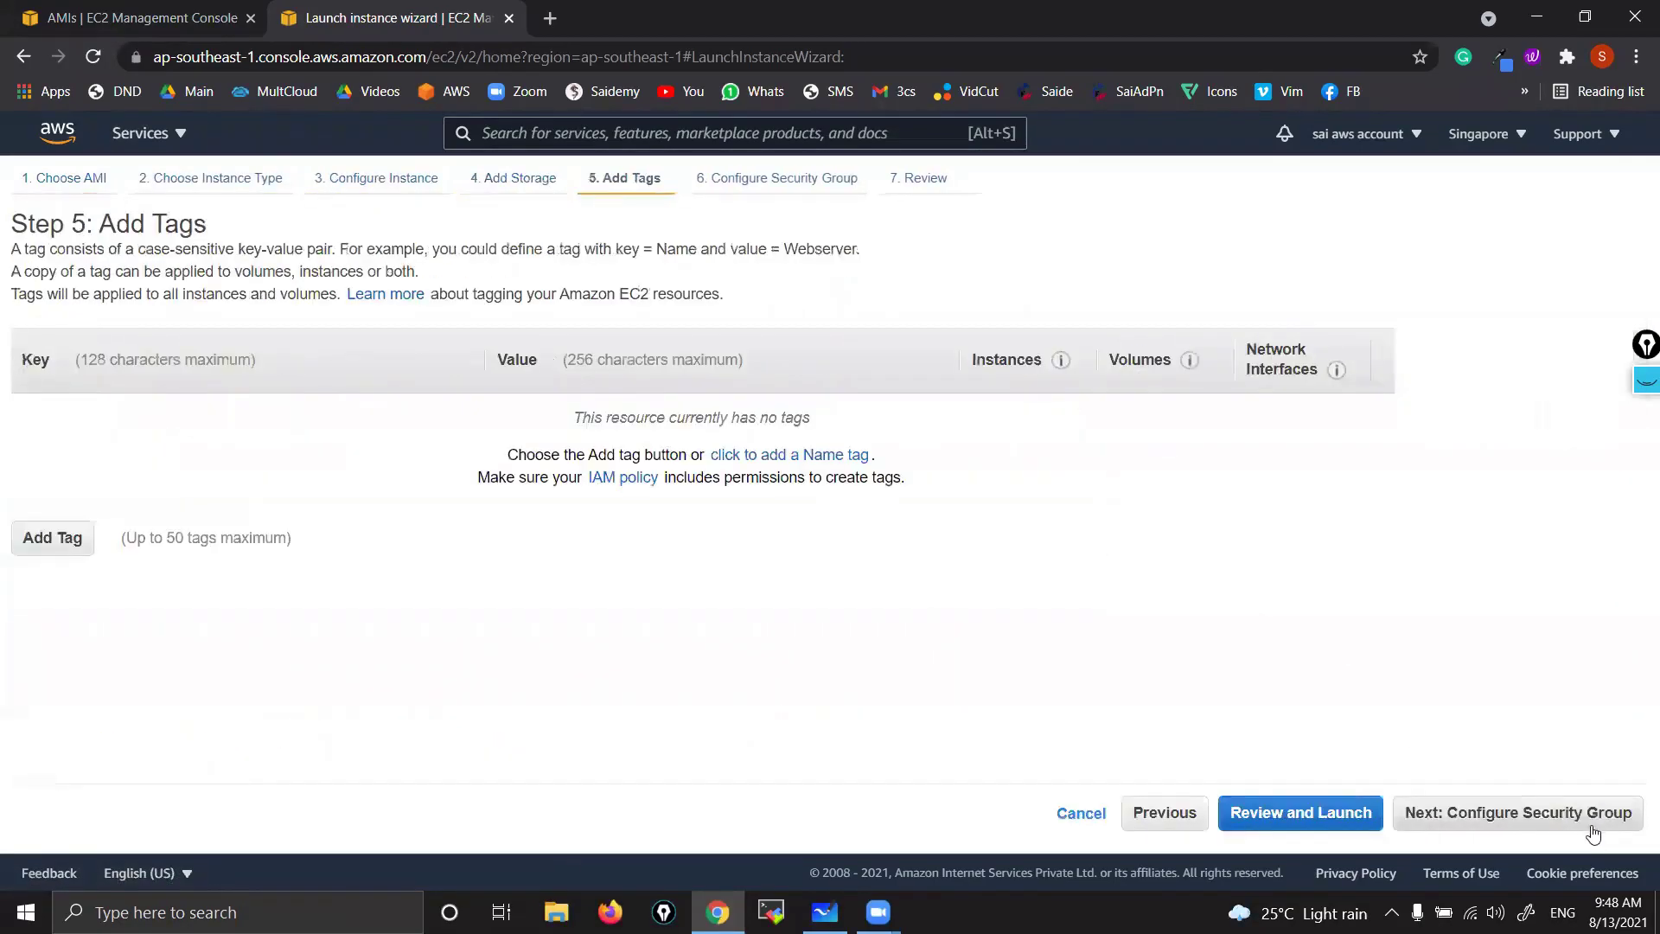
{"action": "left_click", "coordinate": [792, 452]}
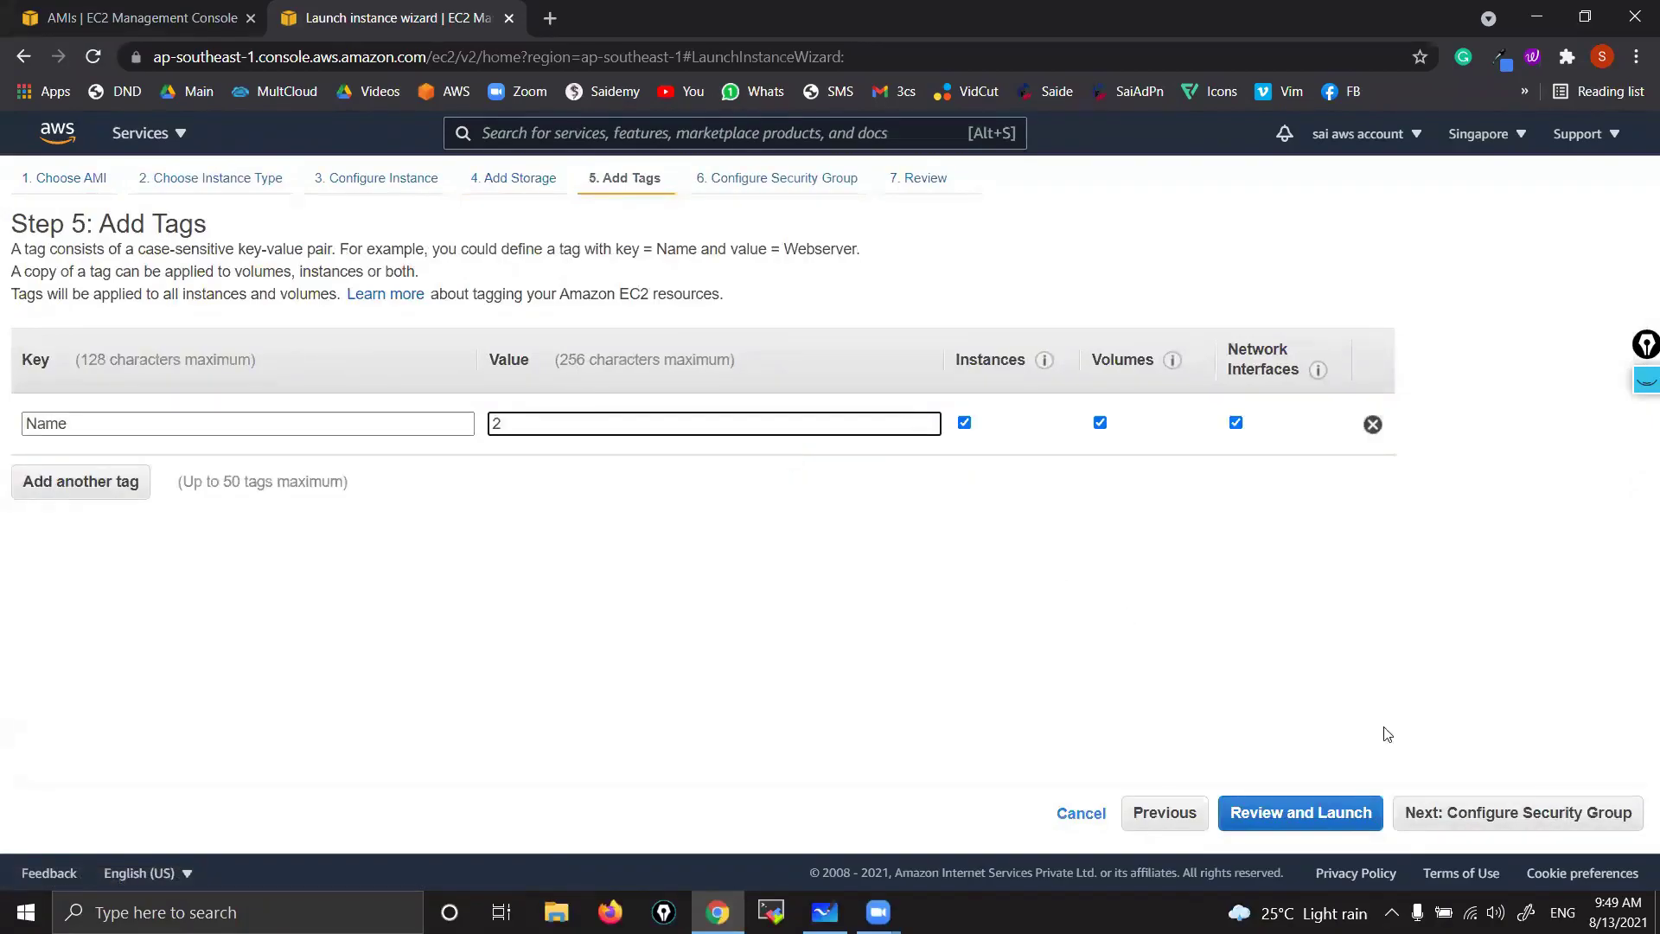
{"action": "left_click", "coordinate": [1519, 815]}
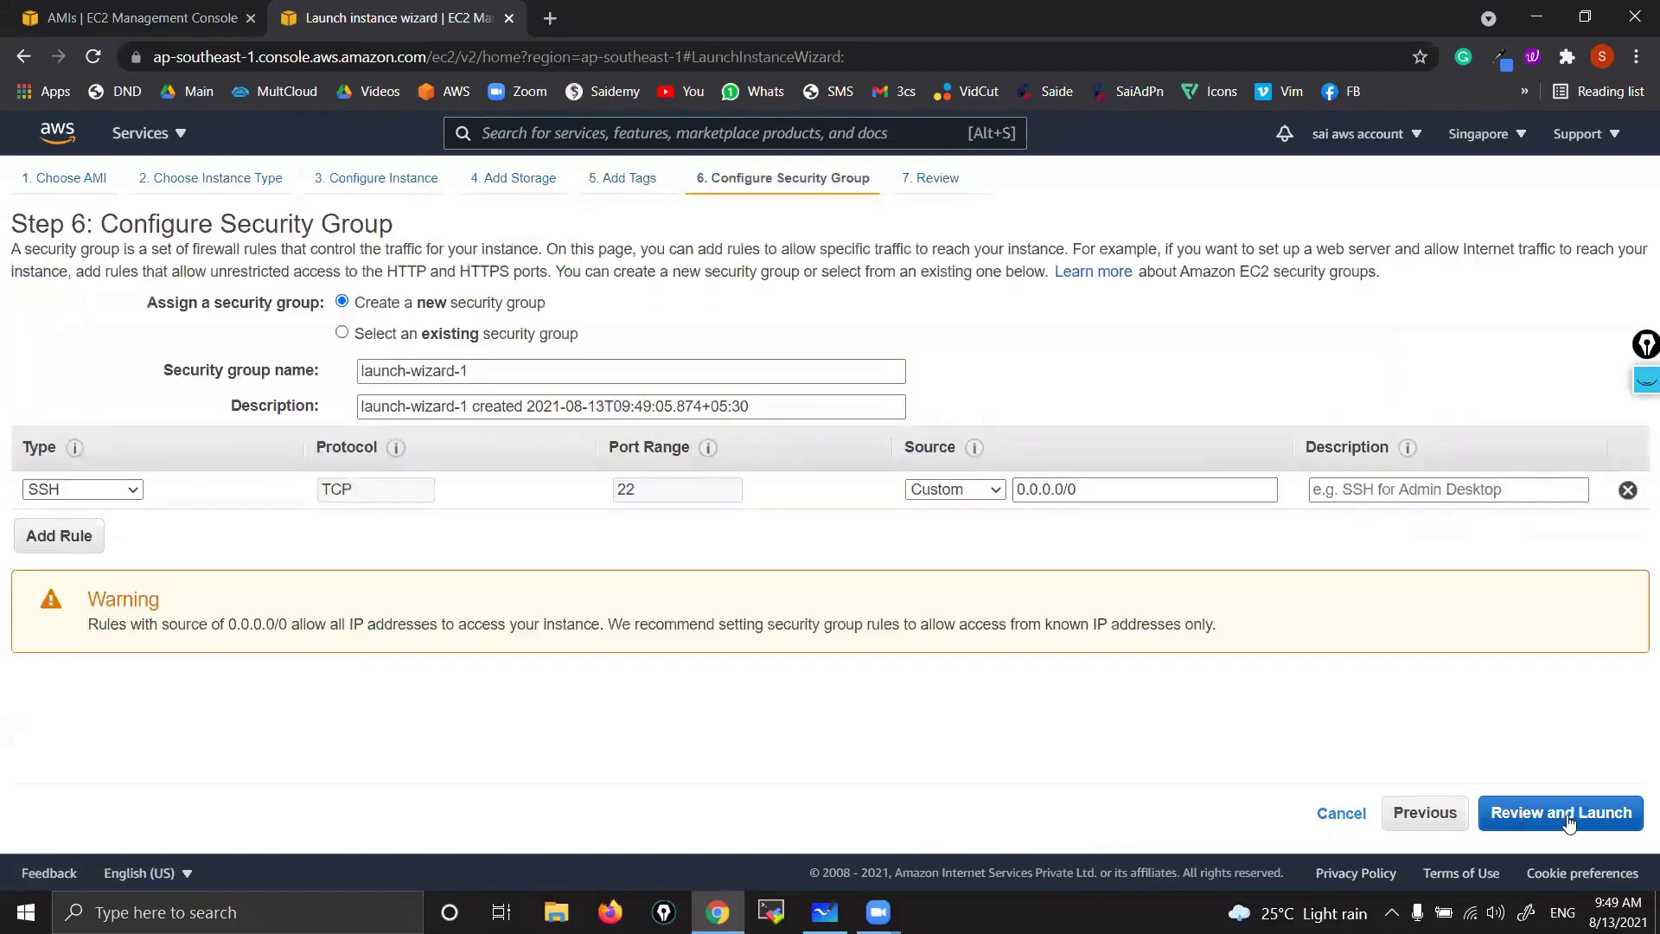
- Keep the default security group, create and download a new key pair named sin, and launch the instance
{"action": "left_click", "coordinate": [1551, 815]}
{"action": "left_click", "coordinate": [1587, 797]}
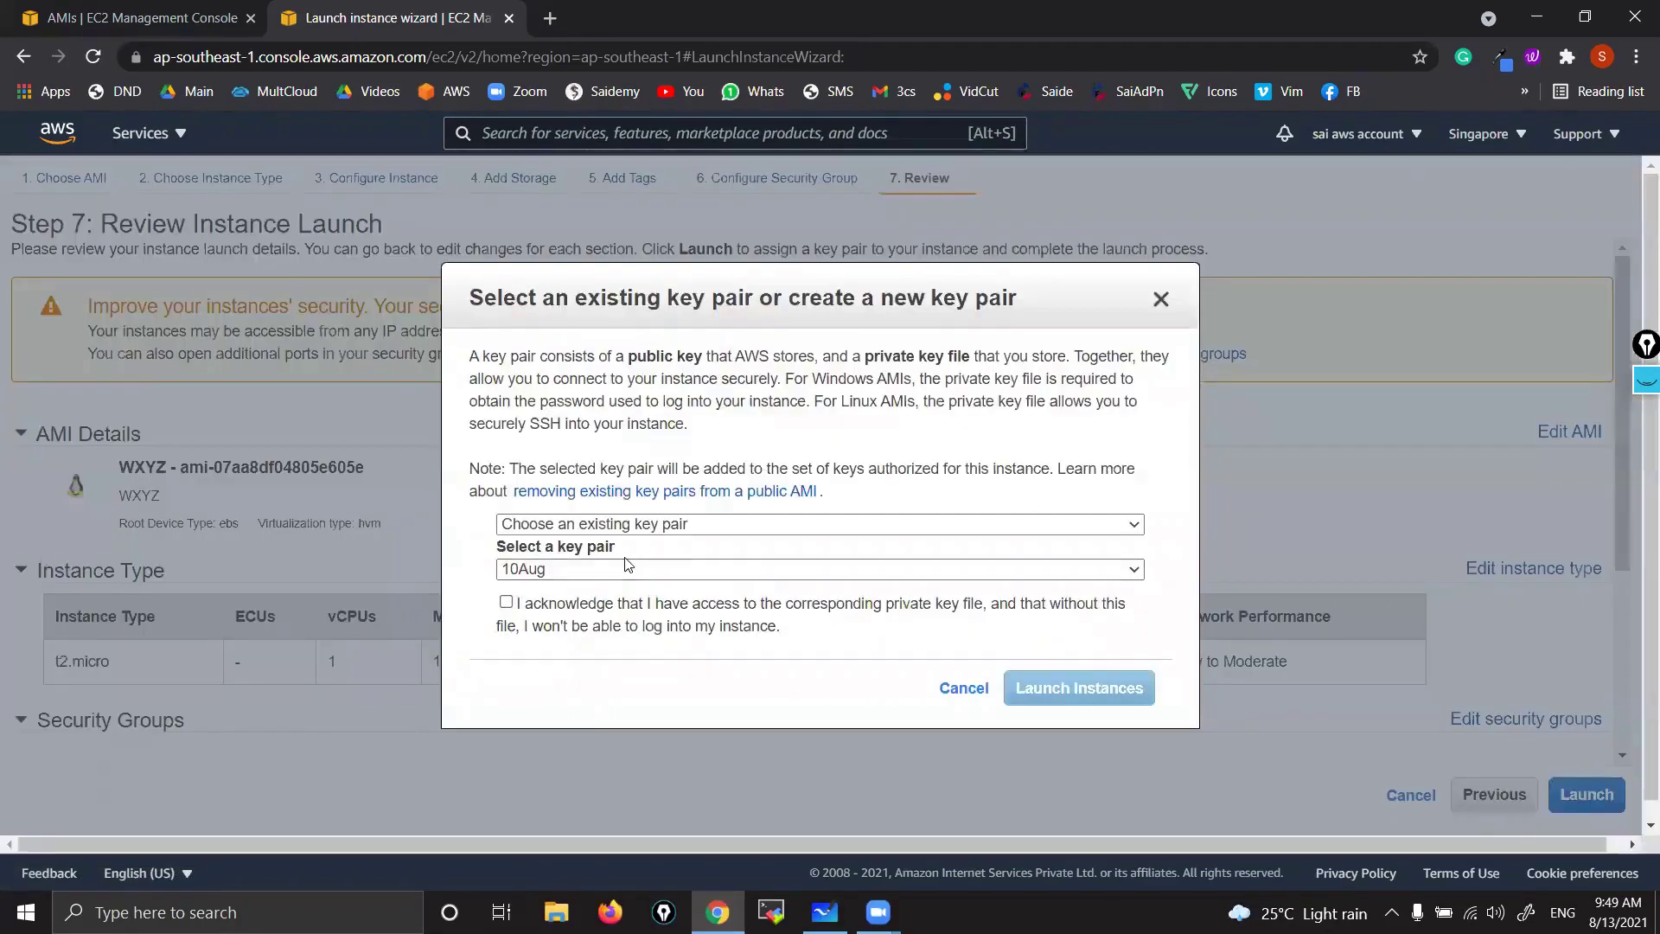
{"action": "left_click", "coordinate": [683, 524]}
{"action": "left_click", "coordinate": [654, 564]}
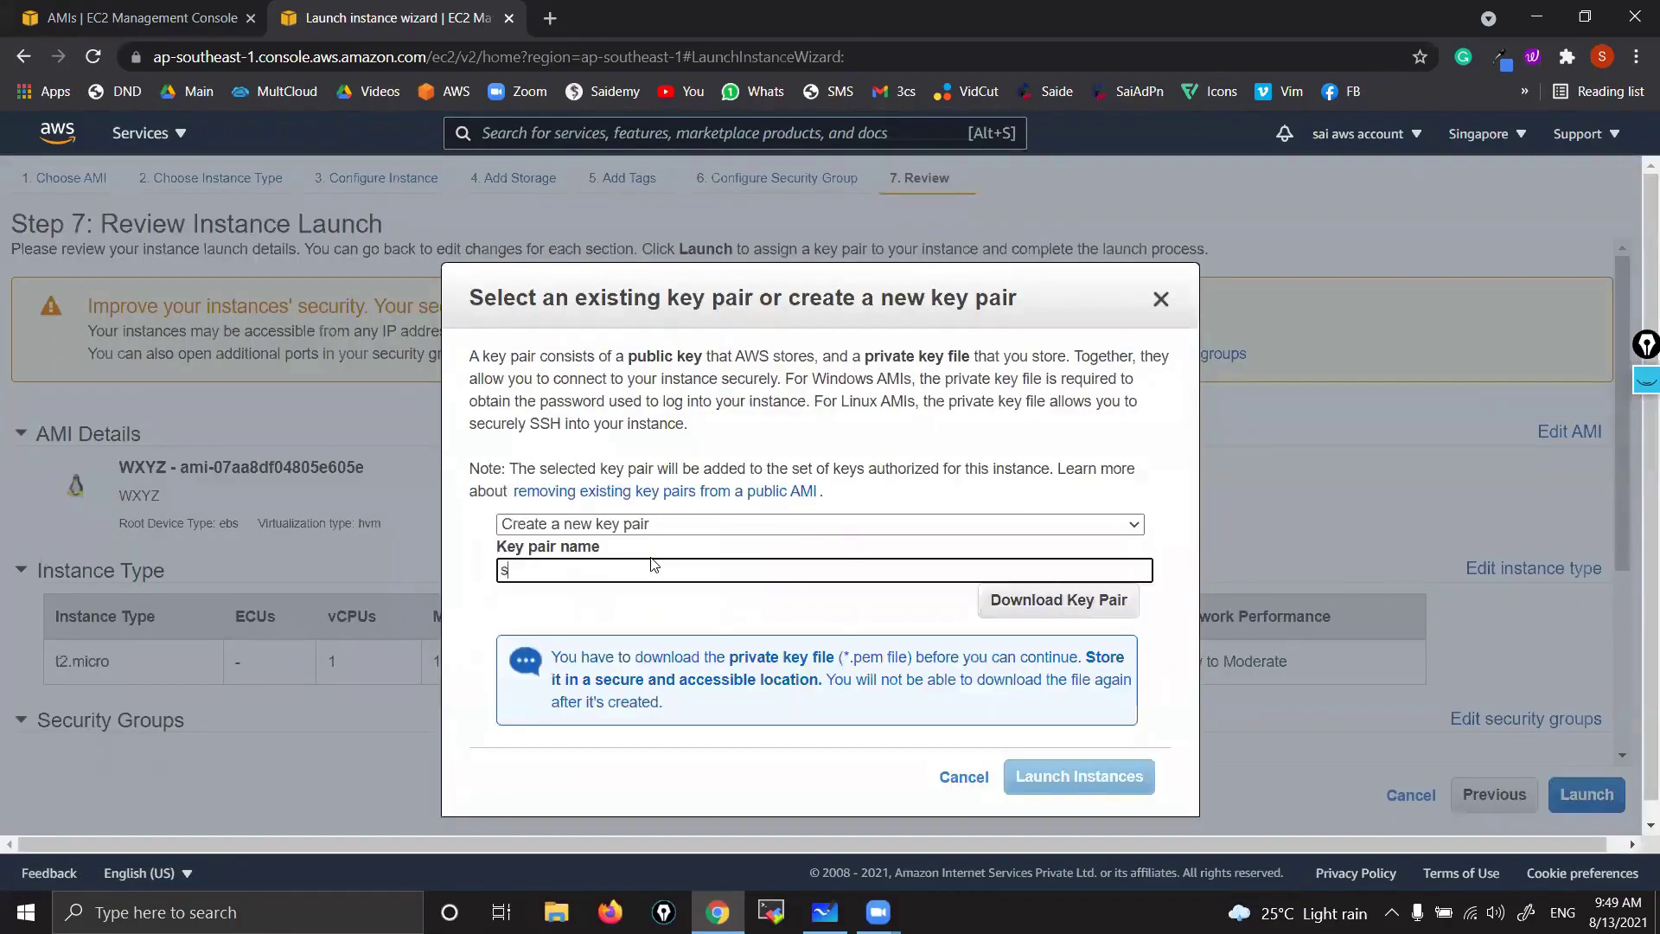
{"action": "left_click", "coordinate": [1037, 601]}
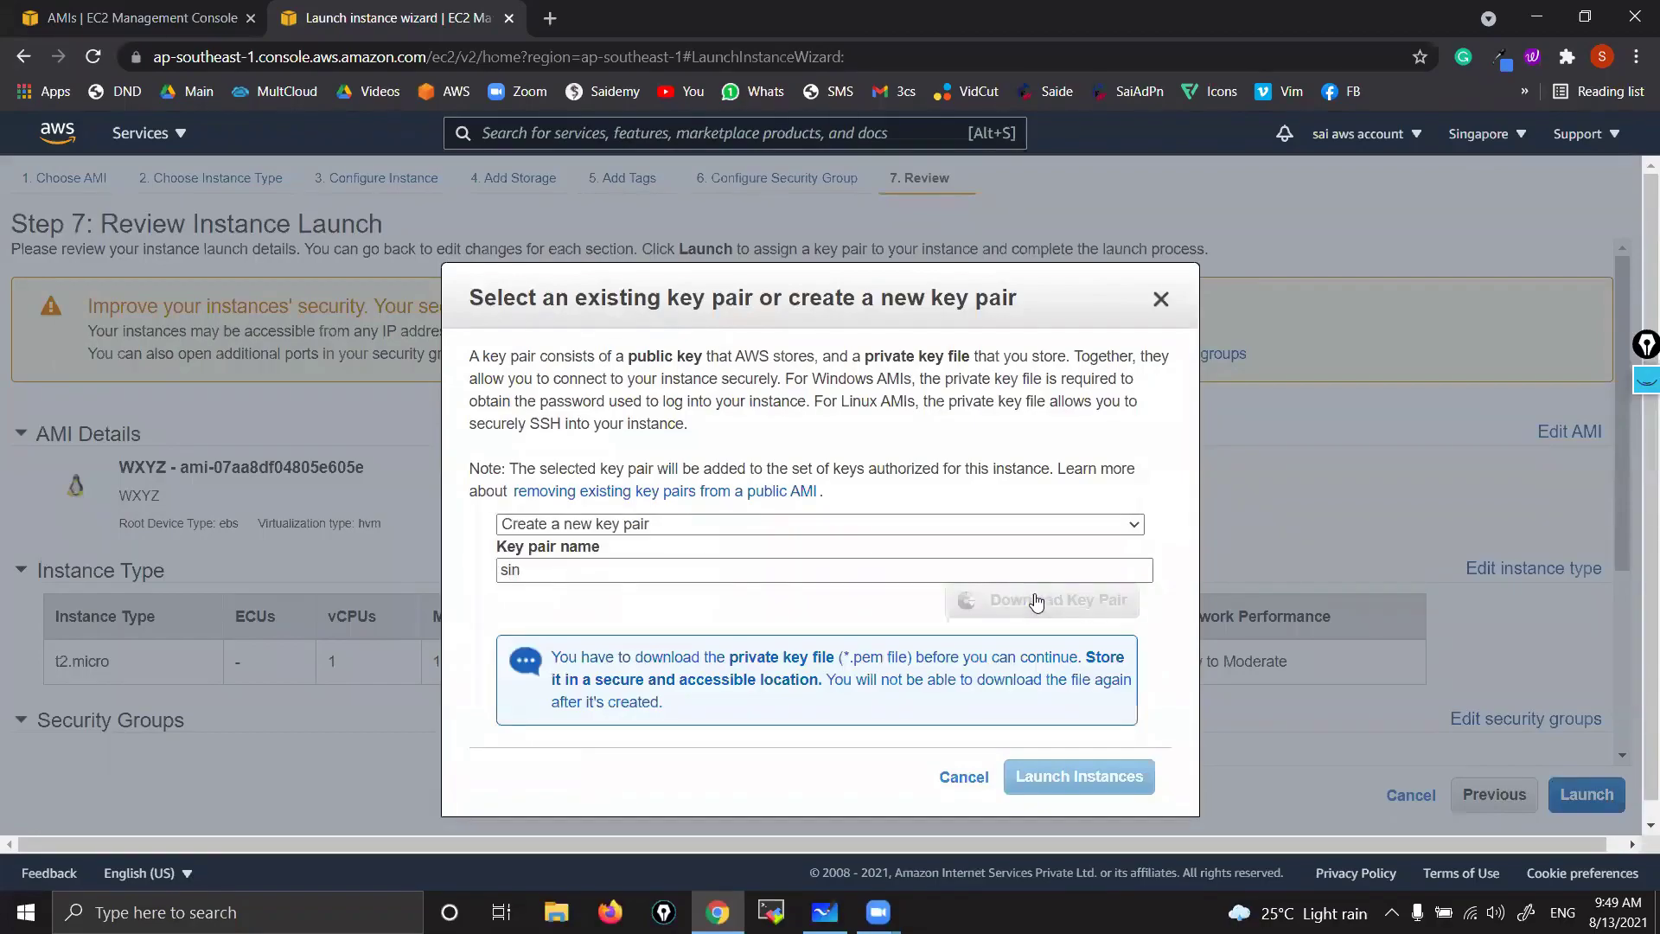
{"action": "scroll", "coordinate": [1064, 692], "scroll_direction": "down", "scroll_amount": 1}
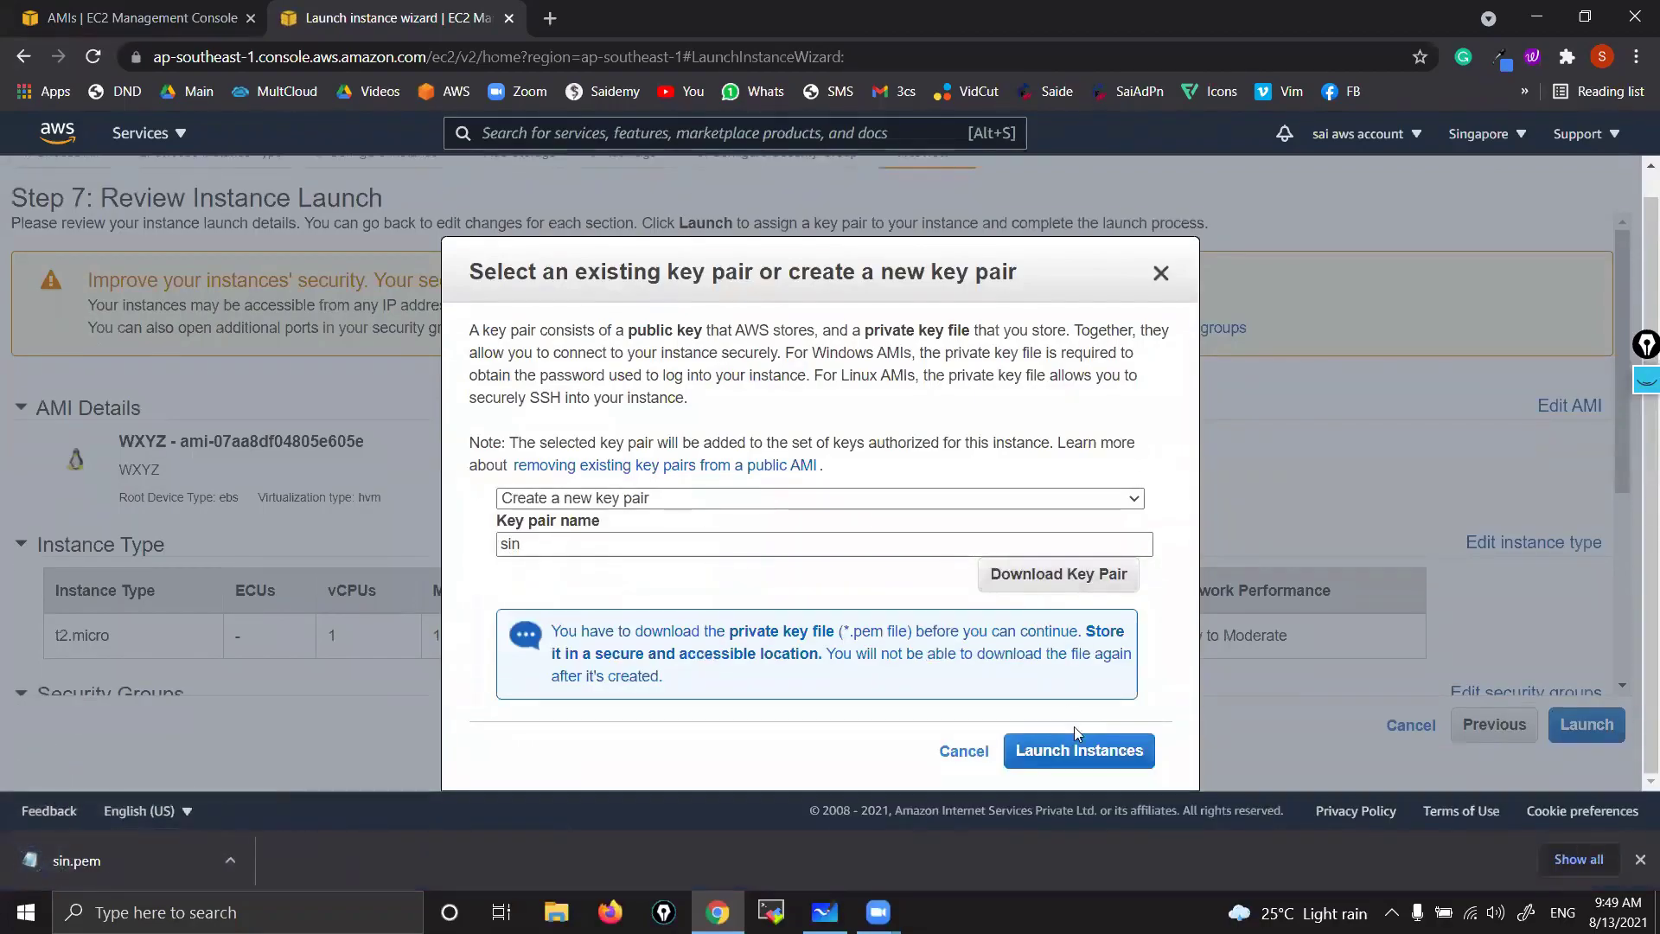
{"action": "left_click", "coordinate": [1085, 753]}
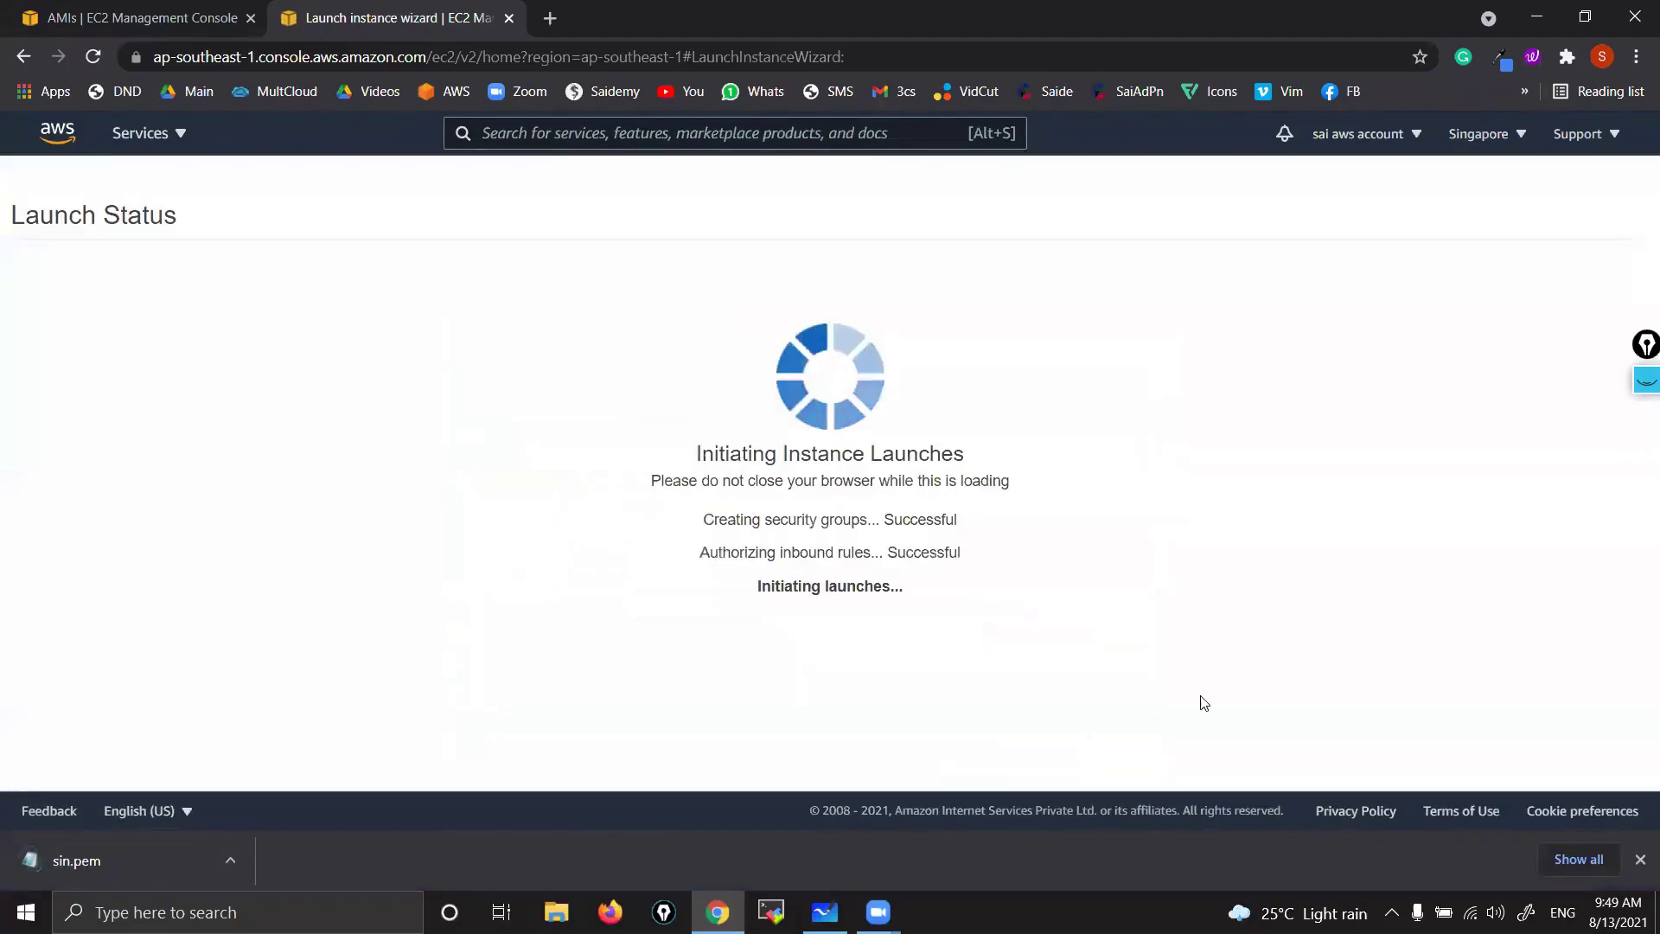
- View the launched instance in the Singapore Instances list, and switch to the AMI diagram in Microsoft Whiteboard
{"action": "scroll", "coordinate": [1204, 704], "scroll_direction": "down", "scroll_amount": 2}
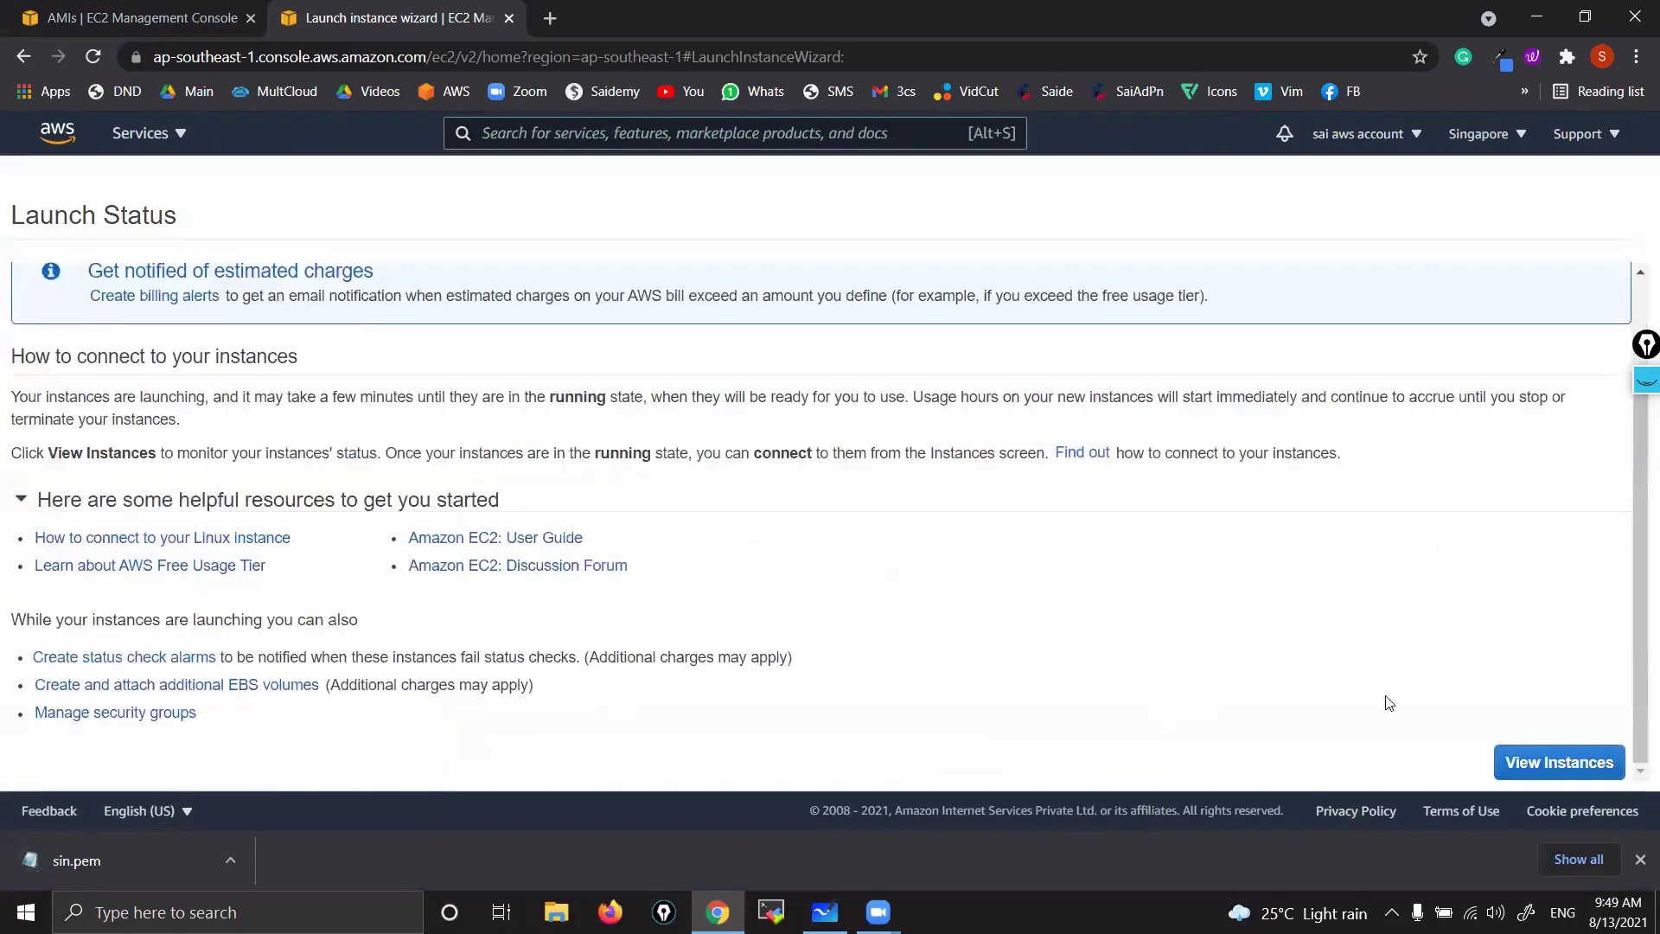
{"action": "left_click", "coordinate": [1549, 762]}
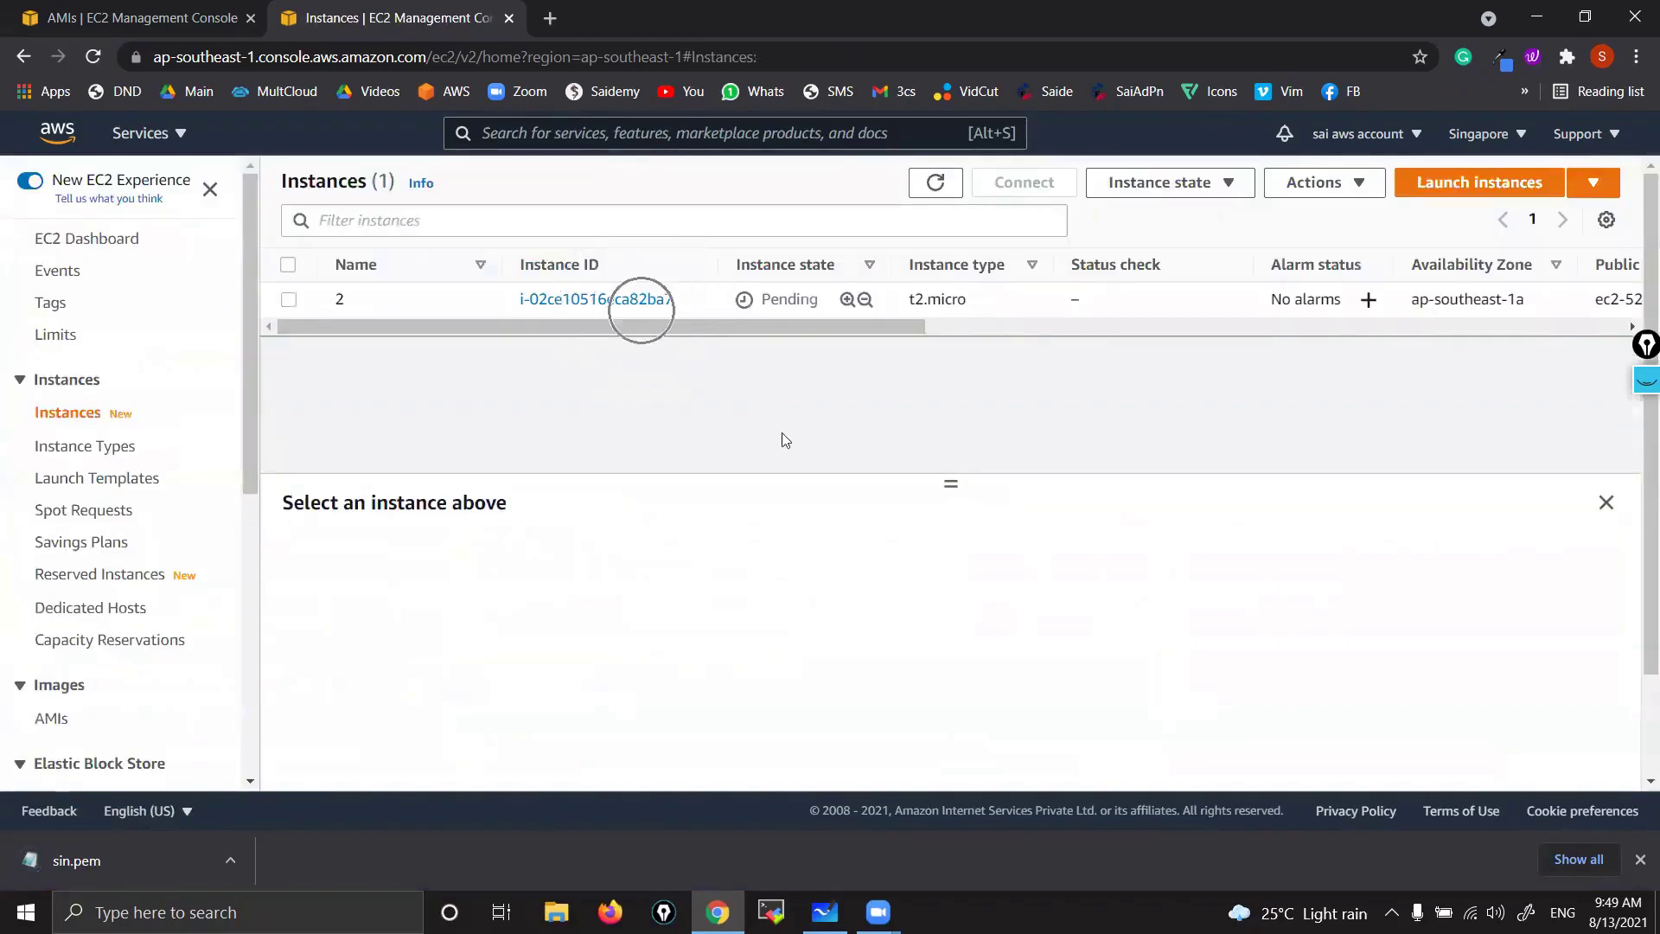
{"action": "left_click", "coordinate": [1638, 859]}
{"action": "left_click", "coordinate": [825, 913]}
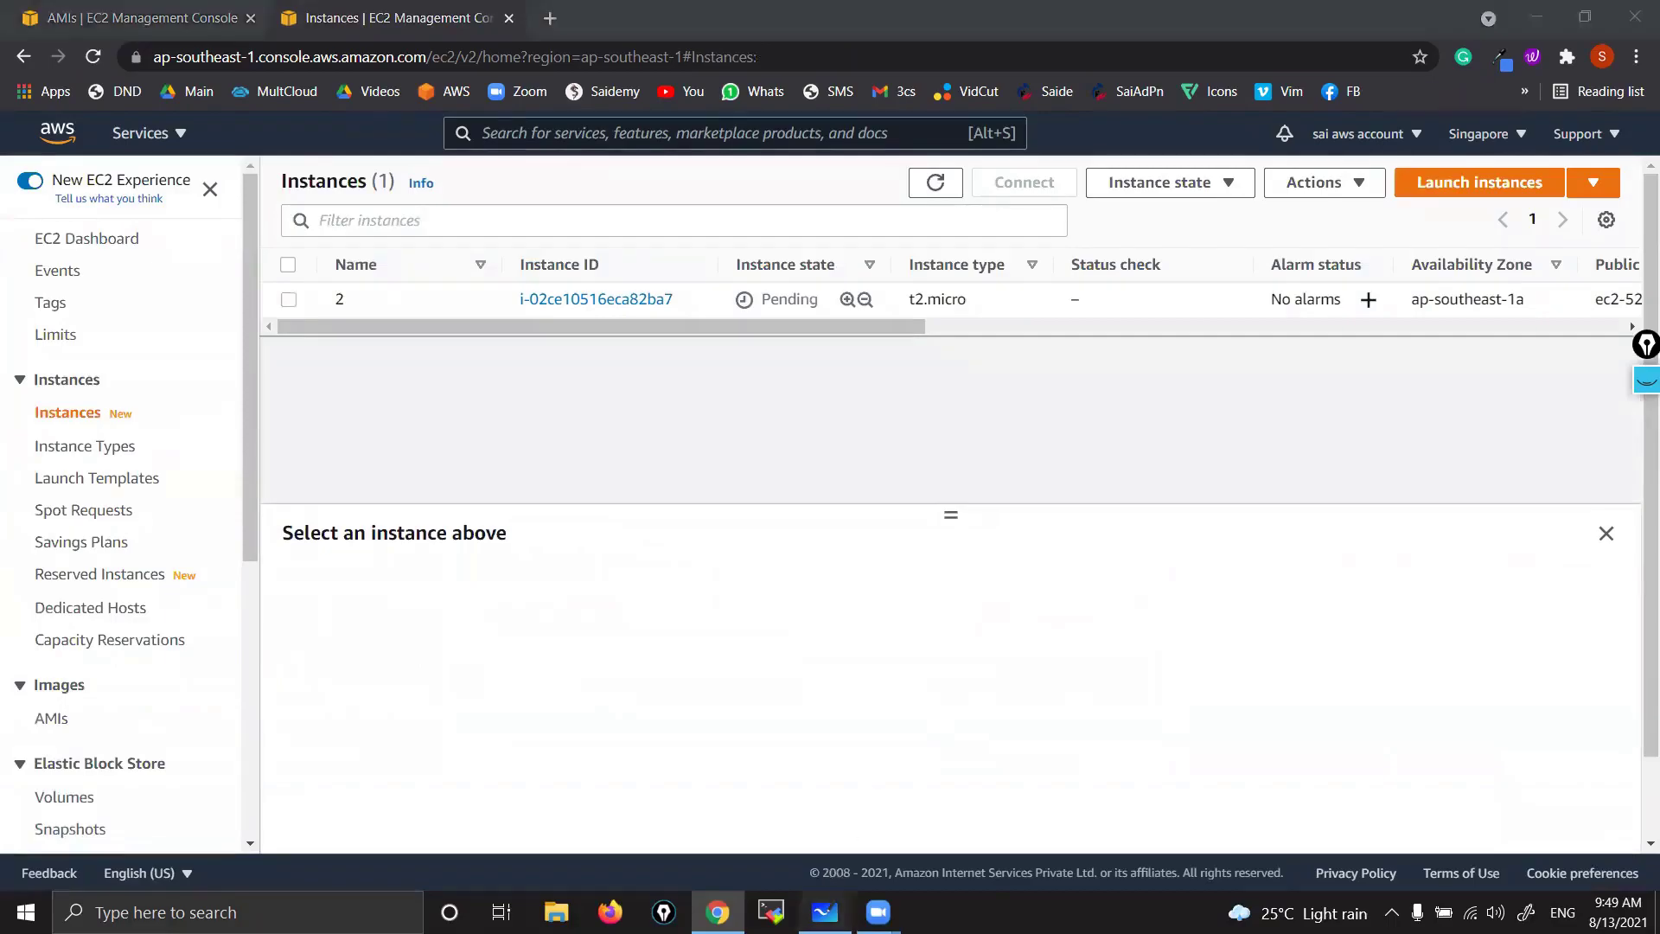
{"action": "left_click", "coordinate": [1640, 386]}
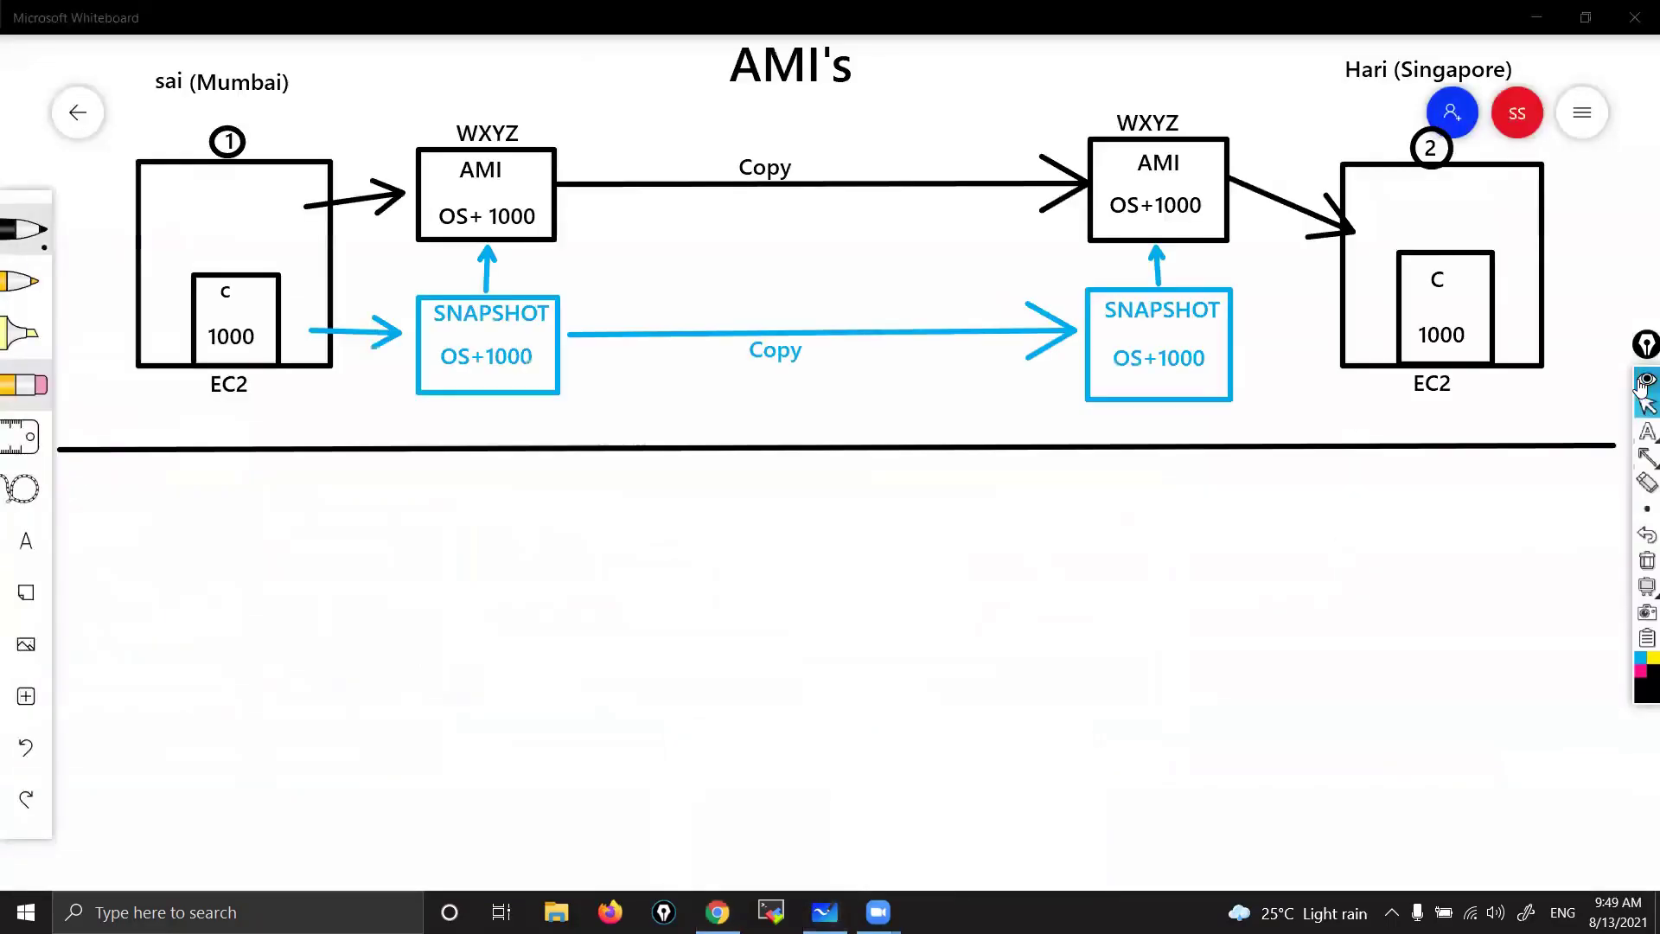
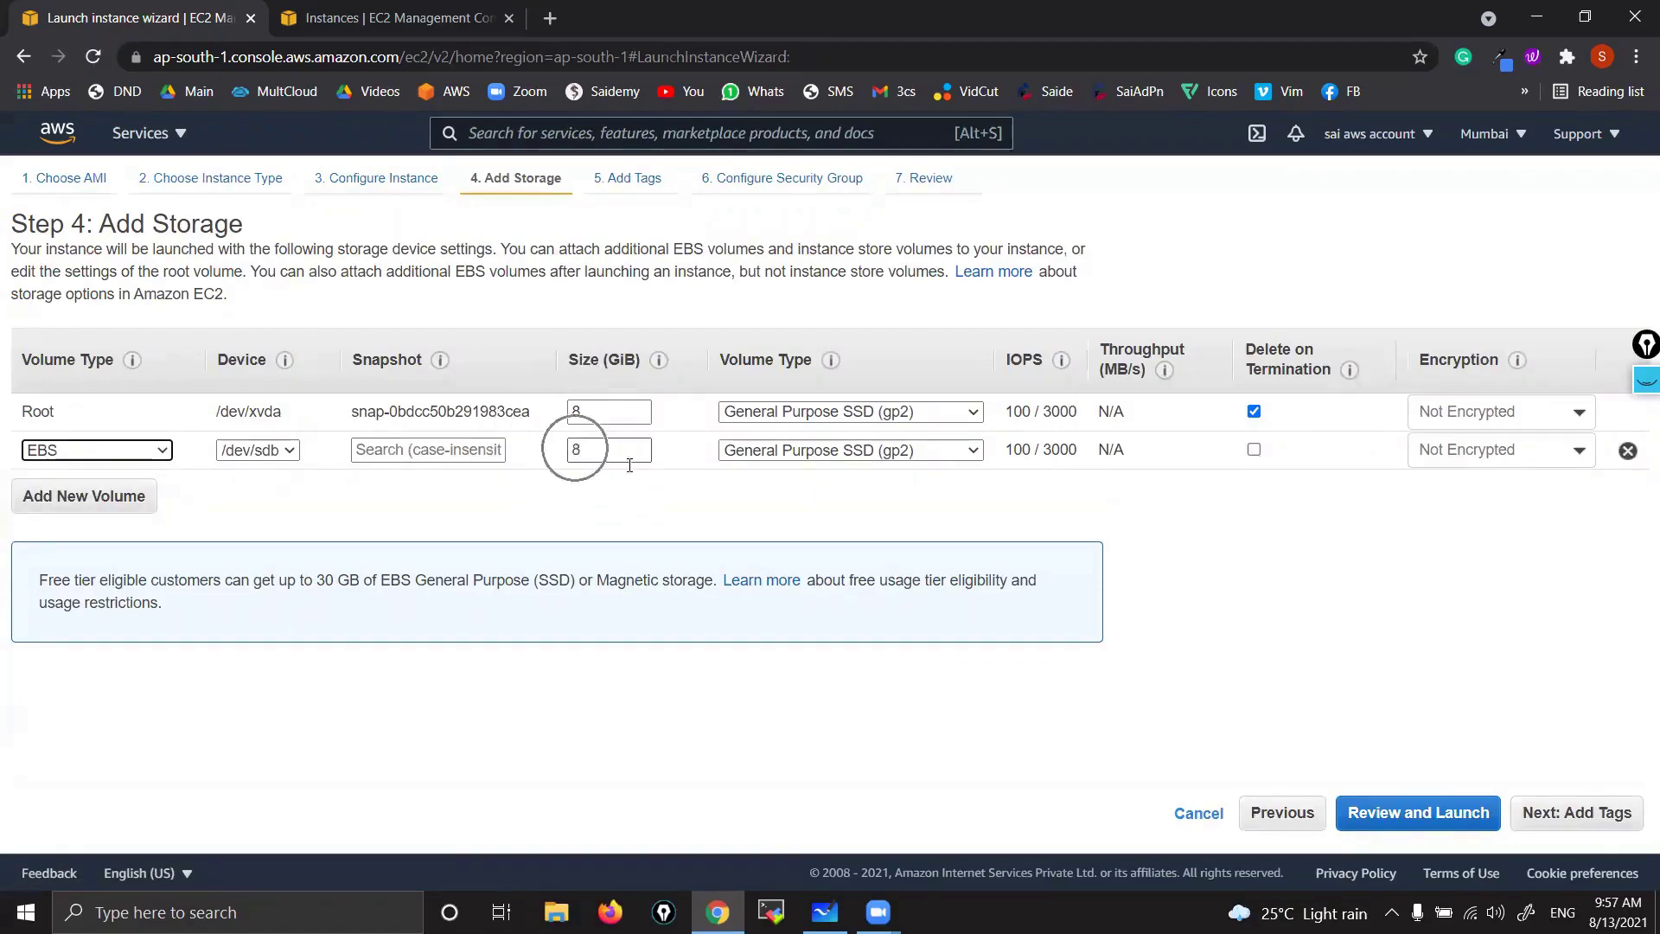
- Toggle Delete on Termination for the added EBS volume, and add a Name tag with the value 3 to the Mumbai instance
{"action": "left_click", "coordinate": [1254, 449]}
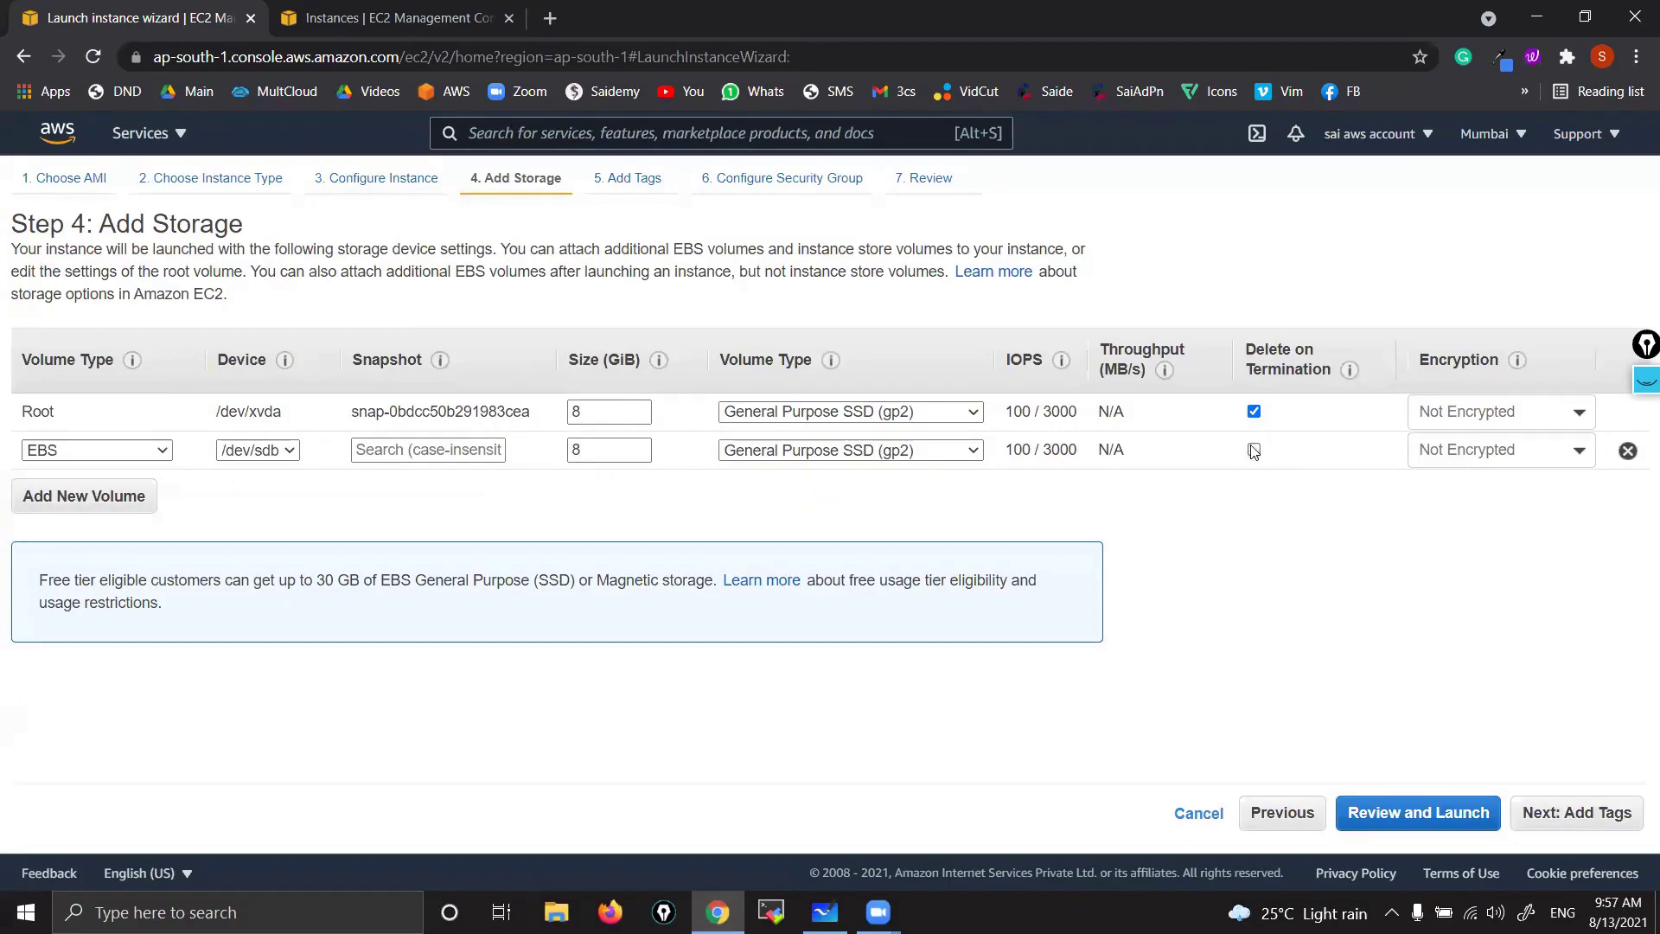
{"action": "left_click", "coordinate": [1263, 461]}
{"action": "left_click", "coordinate": [1585, 823]}
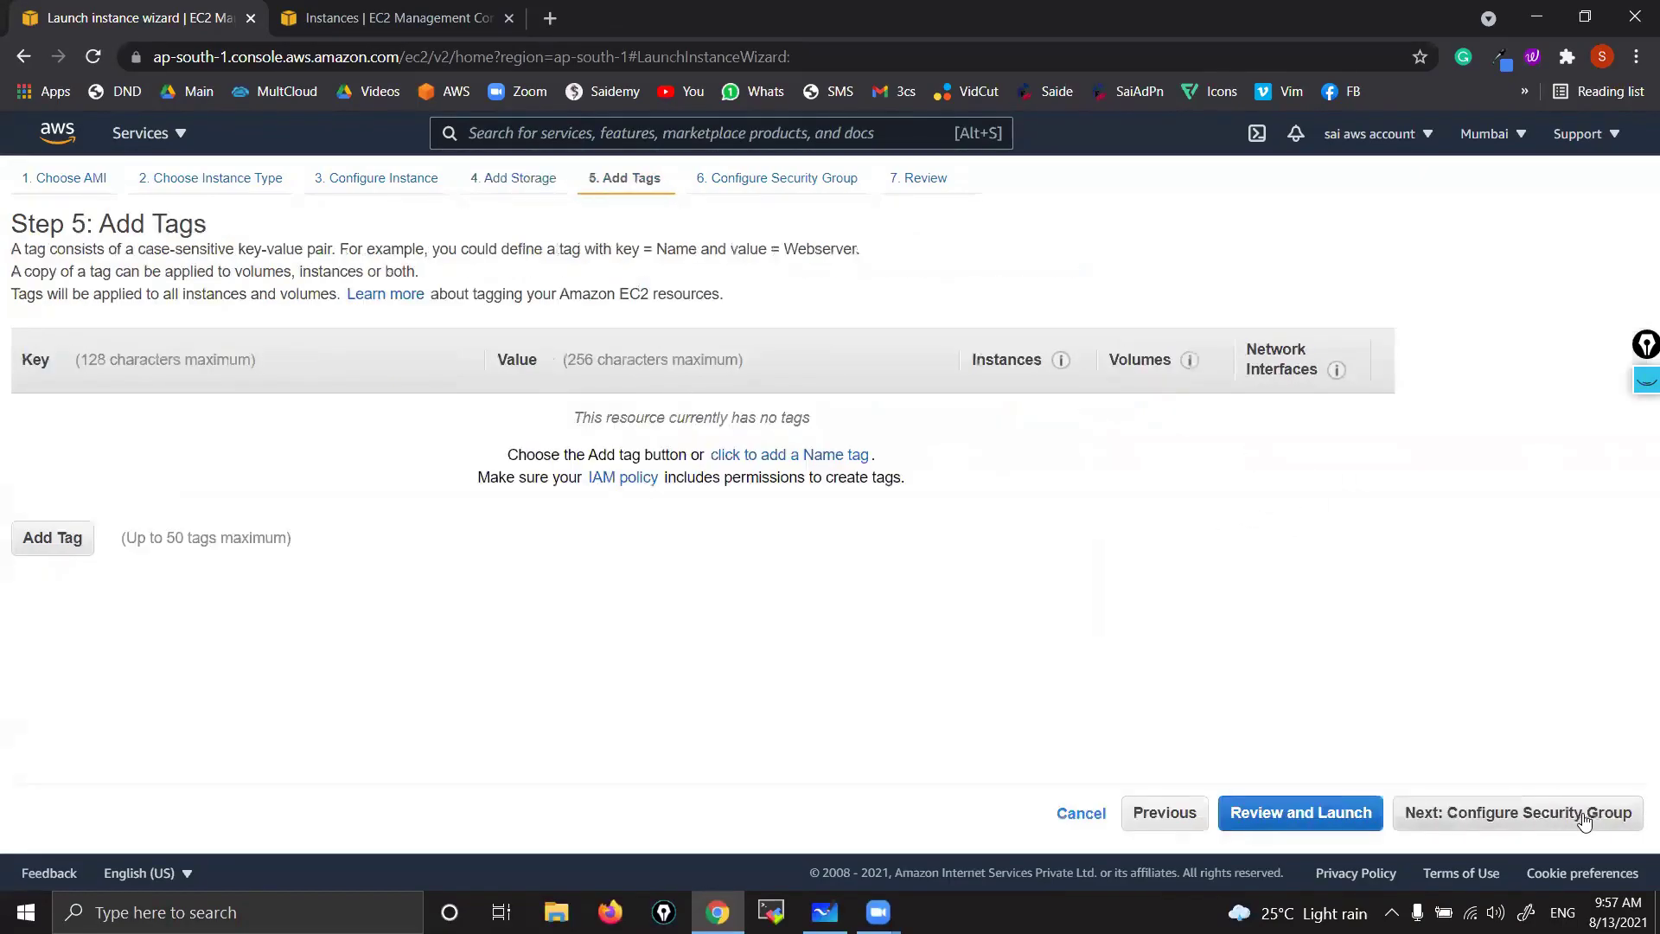
{"action": "left_click", "coordinate": [800, 457]}
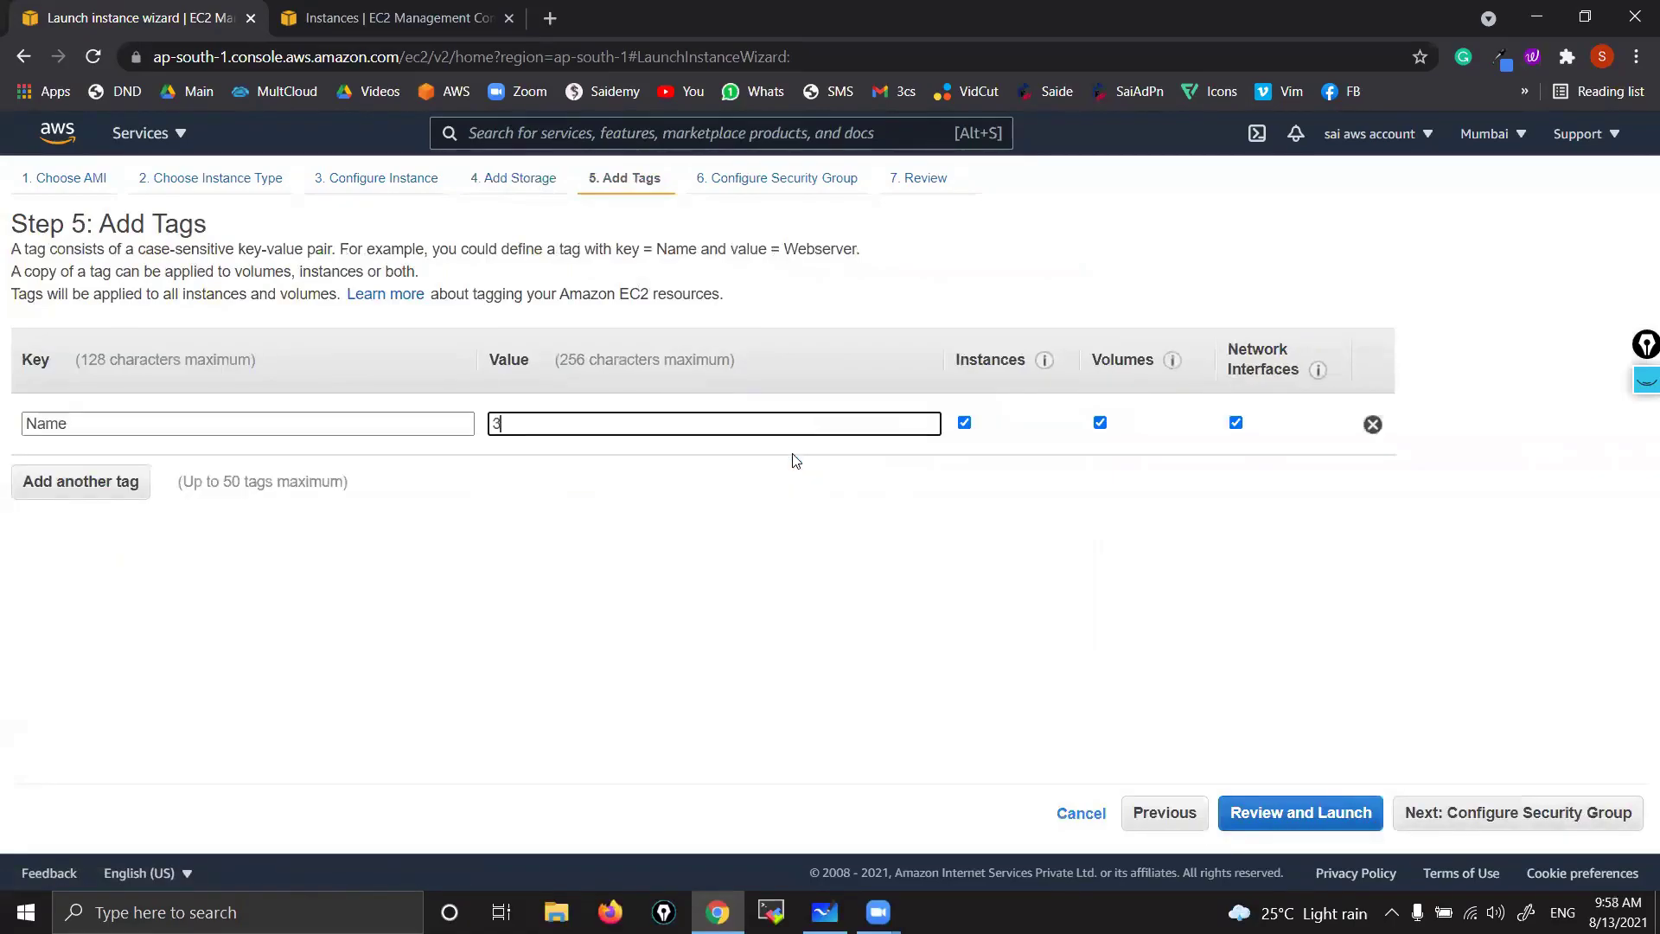
{"action": "type", "text": "3"}
{"action": "left_click", "coordinate": [1485, 812]}
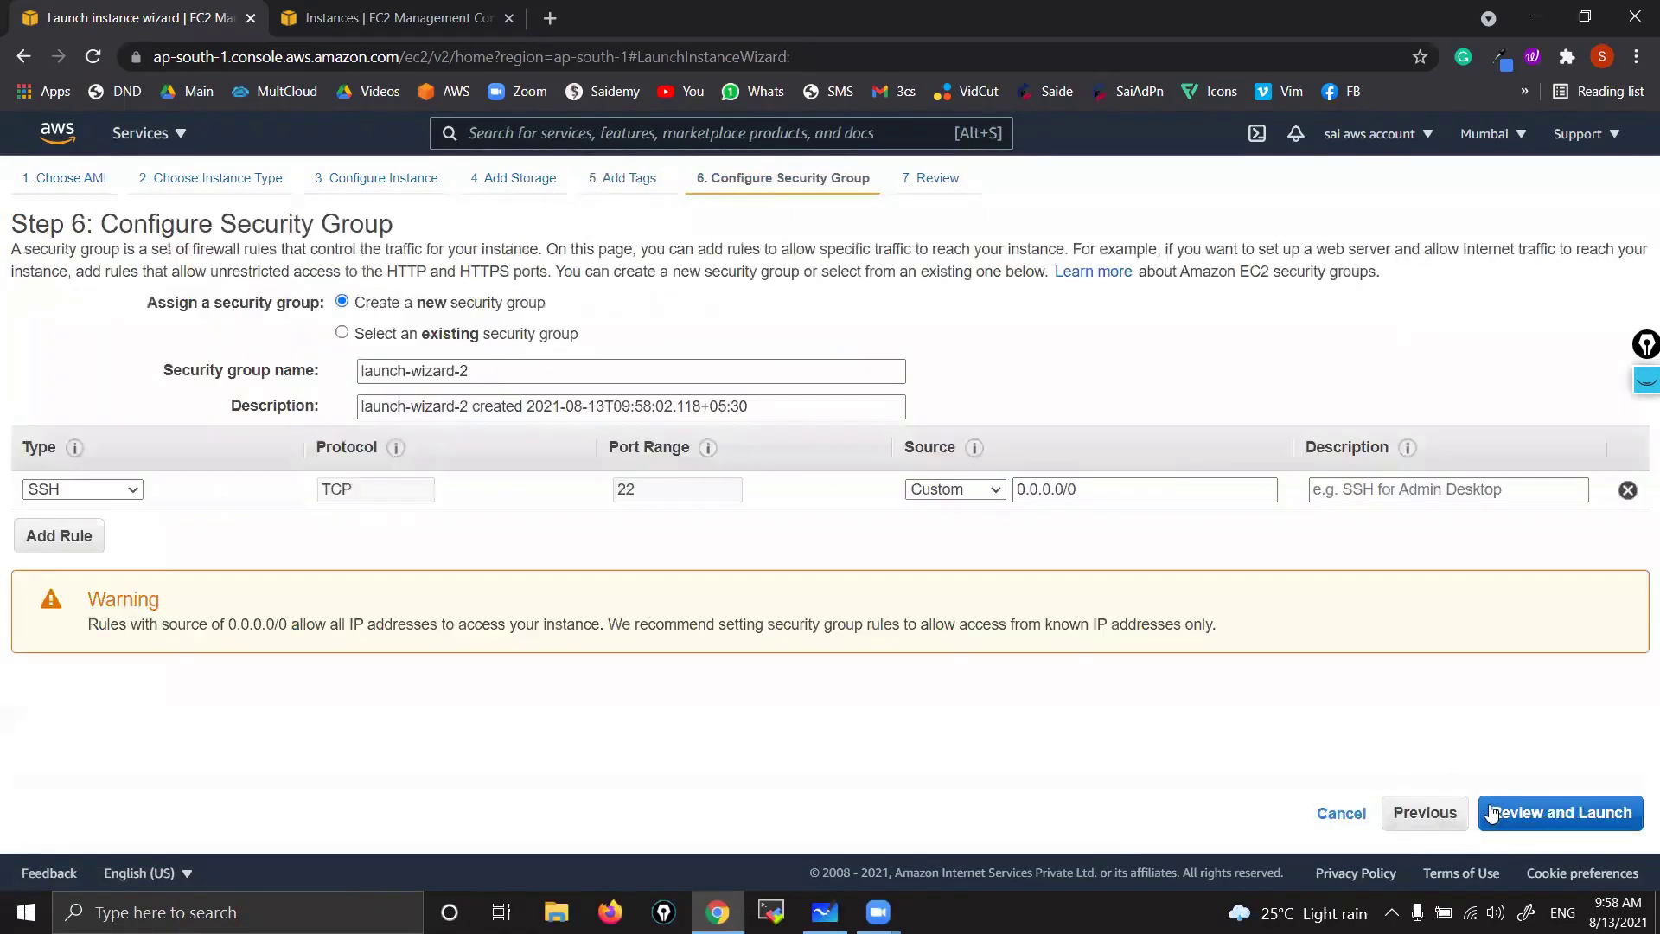
- Launch the Mumbai instance with the default security group and the existing key pair mum, acknowledging access to its private key file
{"action": "left_click", "coordinate": [1583, 823]}
{"action": "left_click", "coordinate": [1604, 813]}
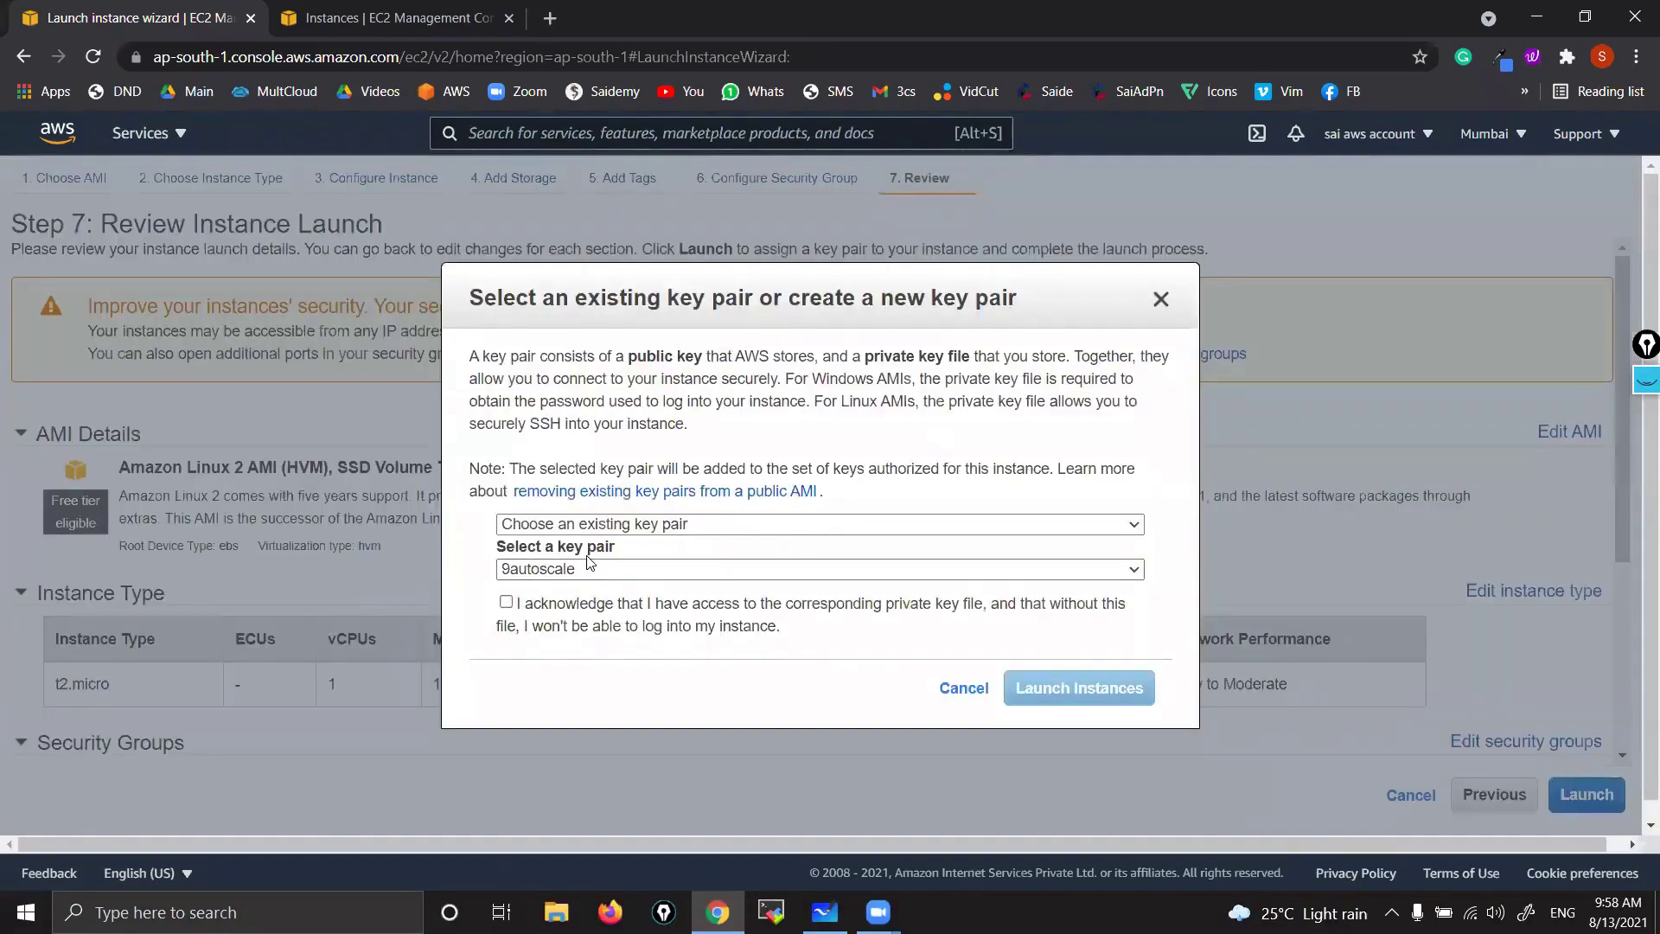
{"action": "left_click", "coordinate": [586, 567]}
{"action": "left_click", "coordinate": [574, 624]}
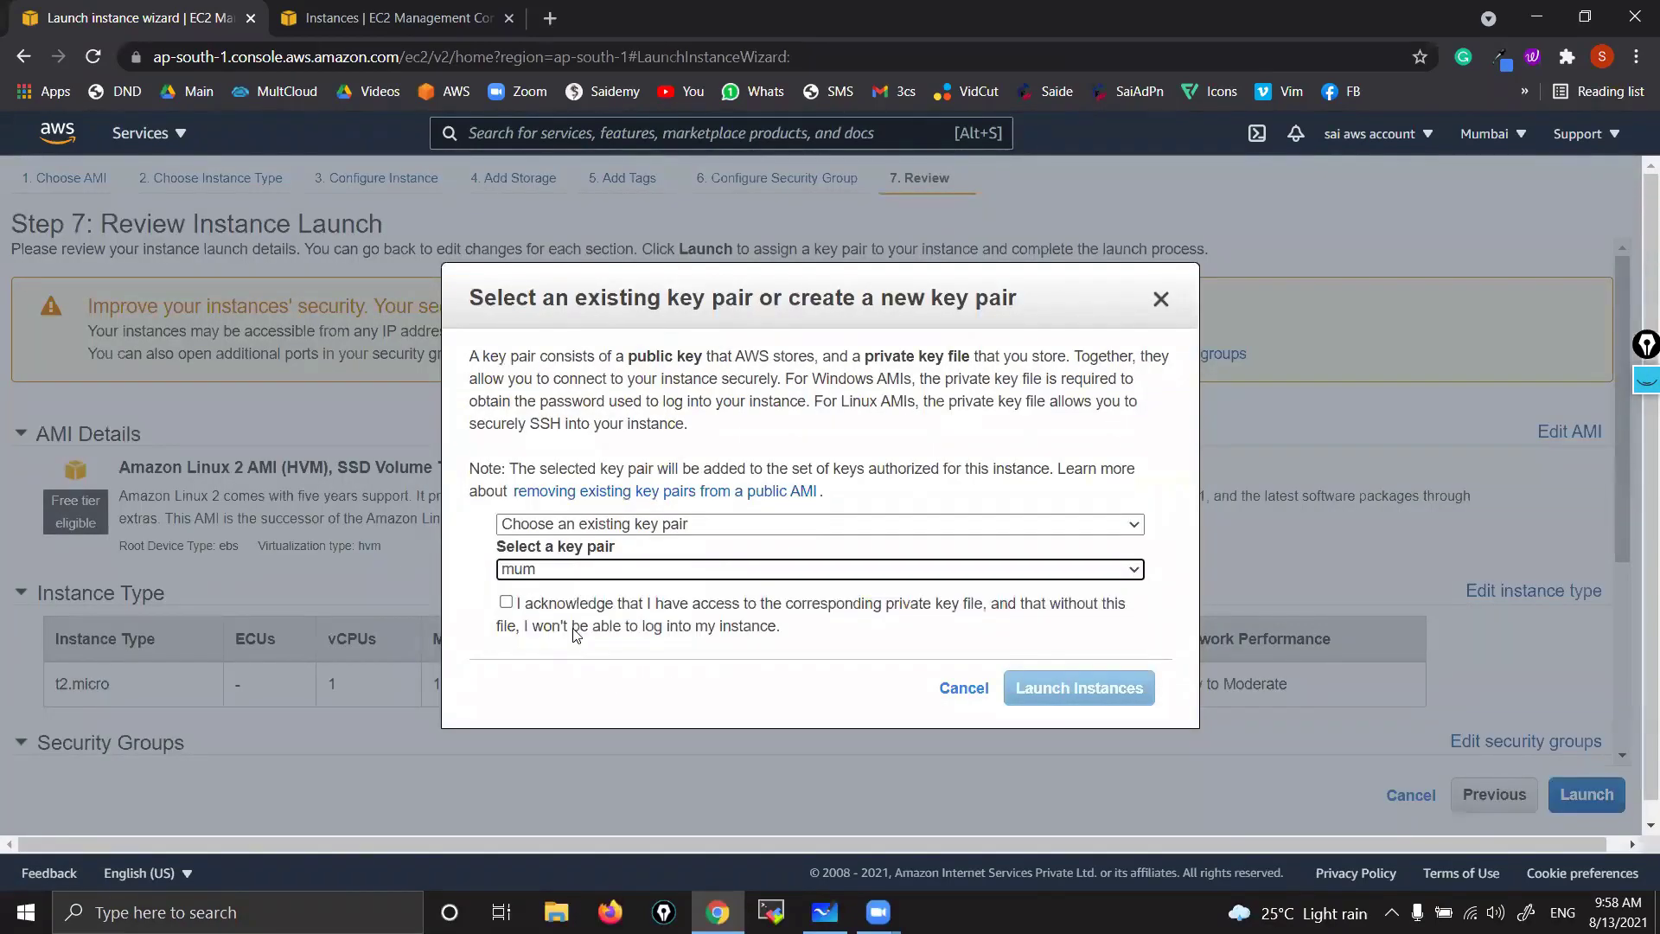
{"action": "left_click", "coordinate": [507, 604]}
{"action": "left_click", "coordinate": [1013, 688]}
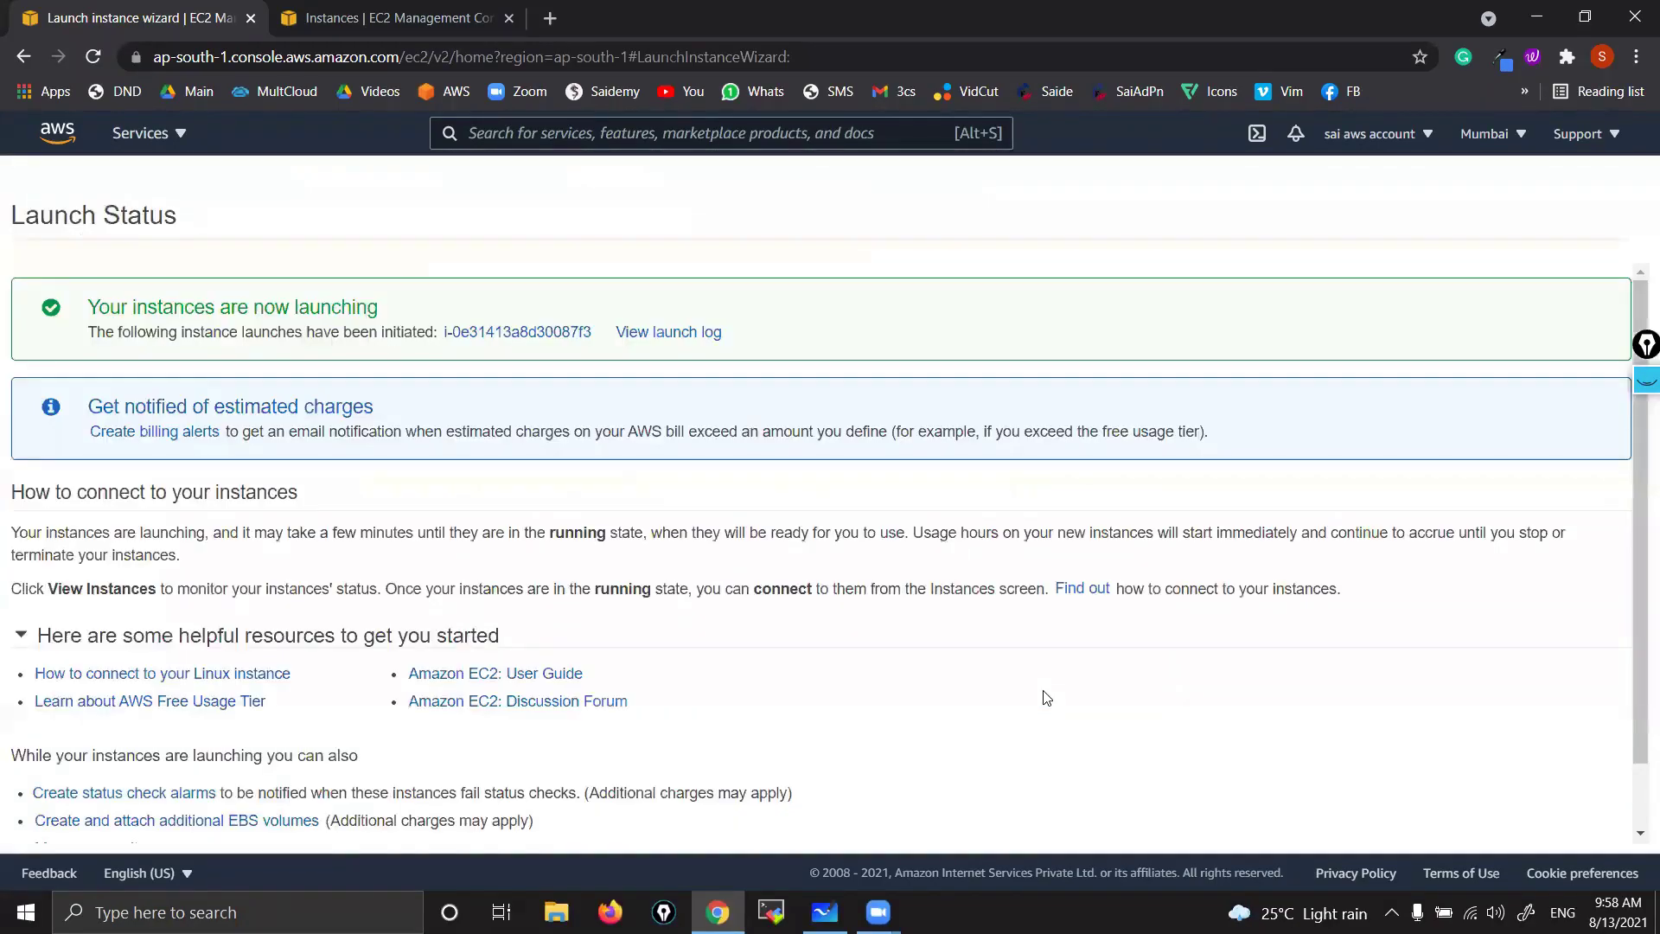
- View and refresh the Mumbai Instances list to check the launched instance, and switch to Microsoft Whiteboard
{"action": "scroll", "coordinate": [1183, 703], "scroll_direction": "down", "scroll_amount": 1}
{"action": "left_click", "coordinate": [1509, 821]}
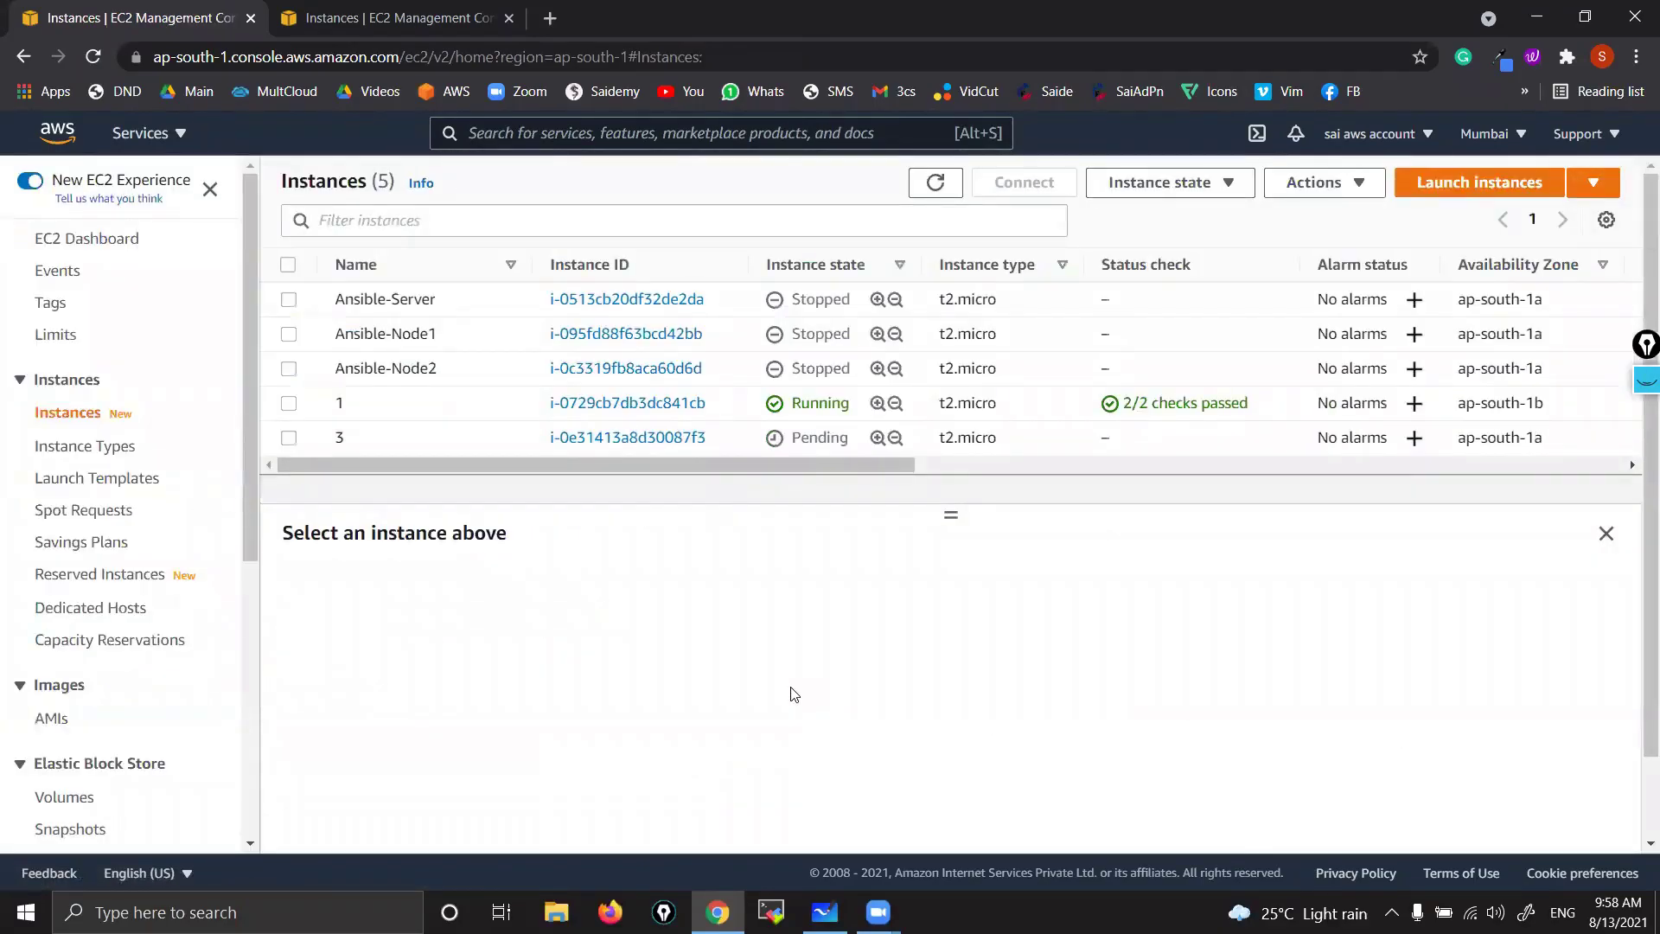
{"action": "left_click", "coordinate": [933, 192]}
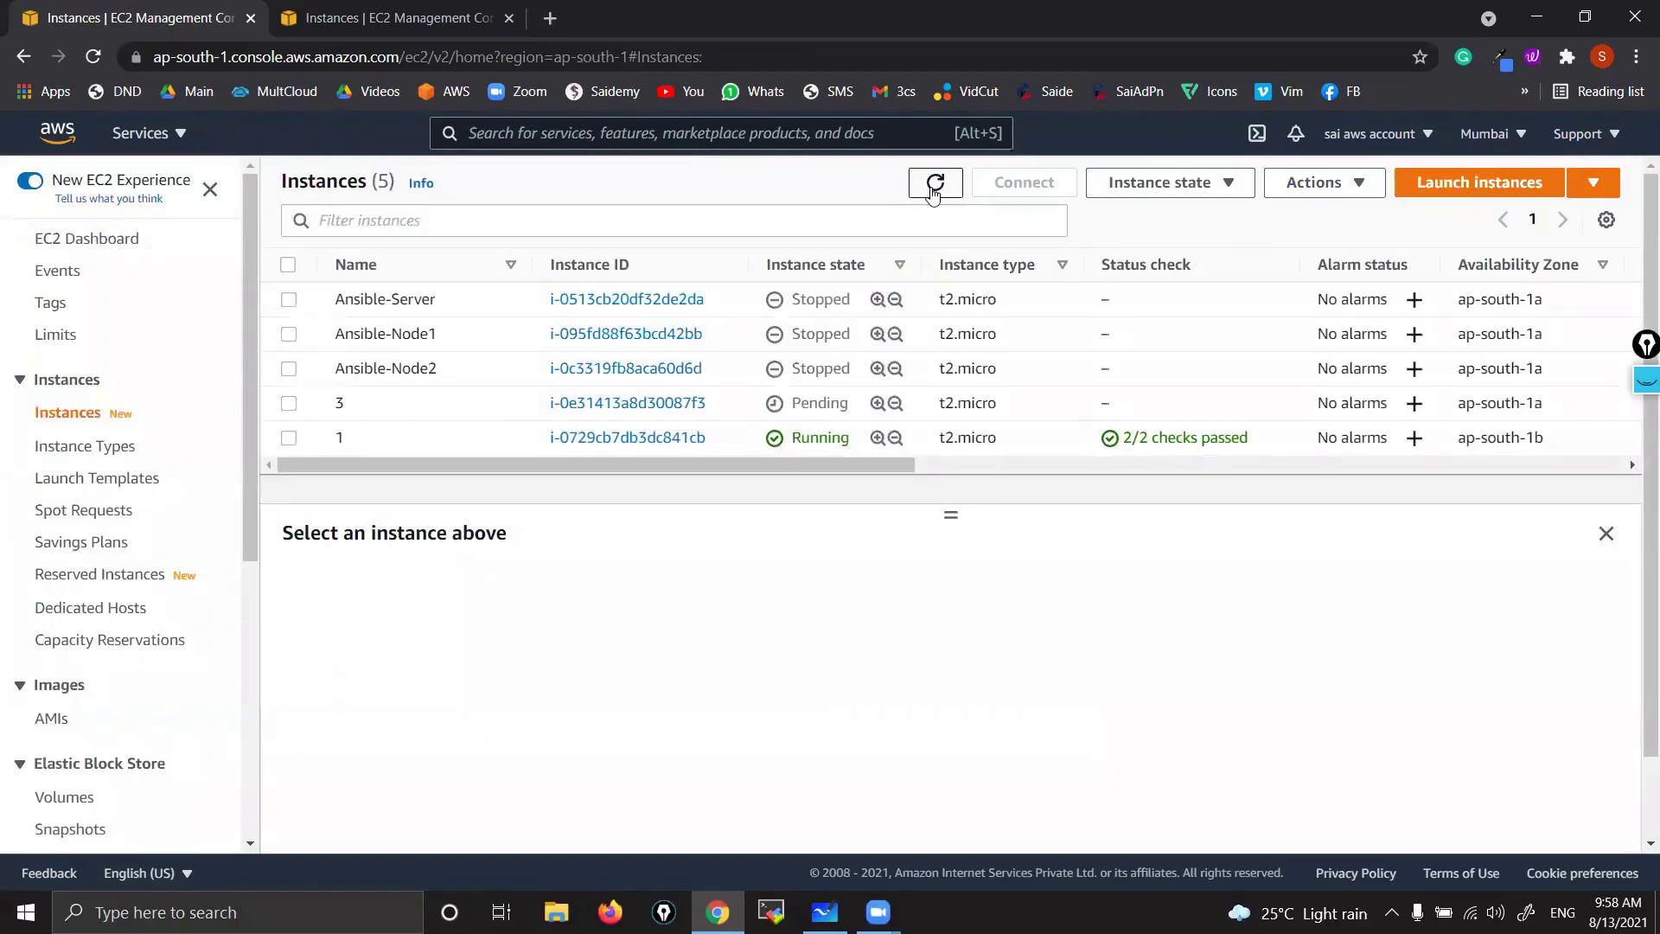
{"action": "left_click", "coordinate": [933, 192]}
{"action": "left_click", "coordinate": [825, 913]}
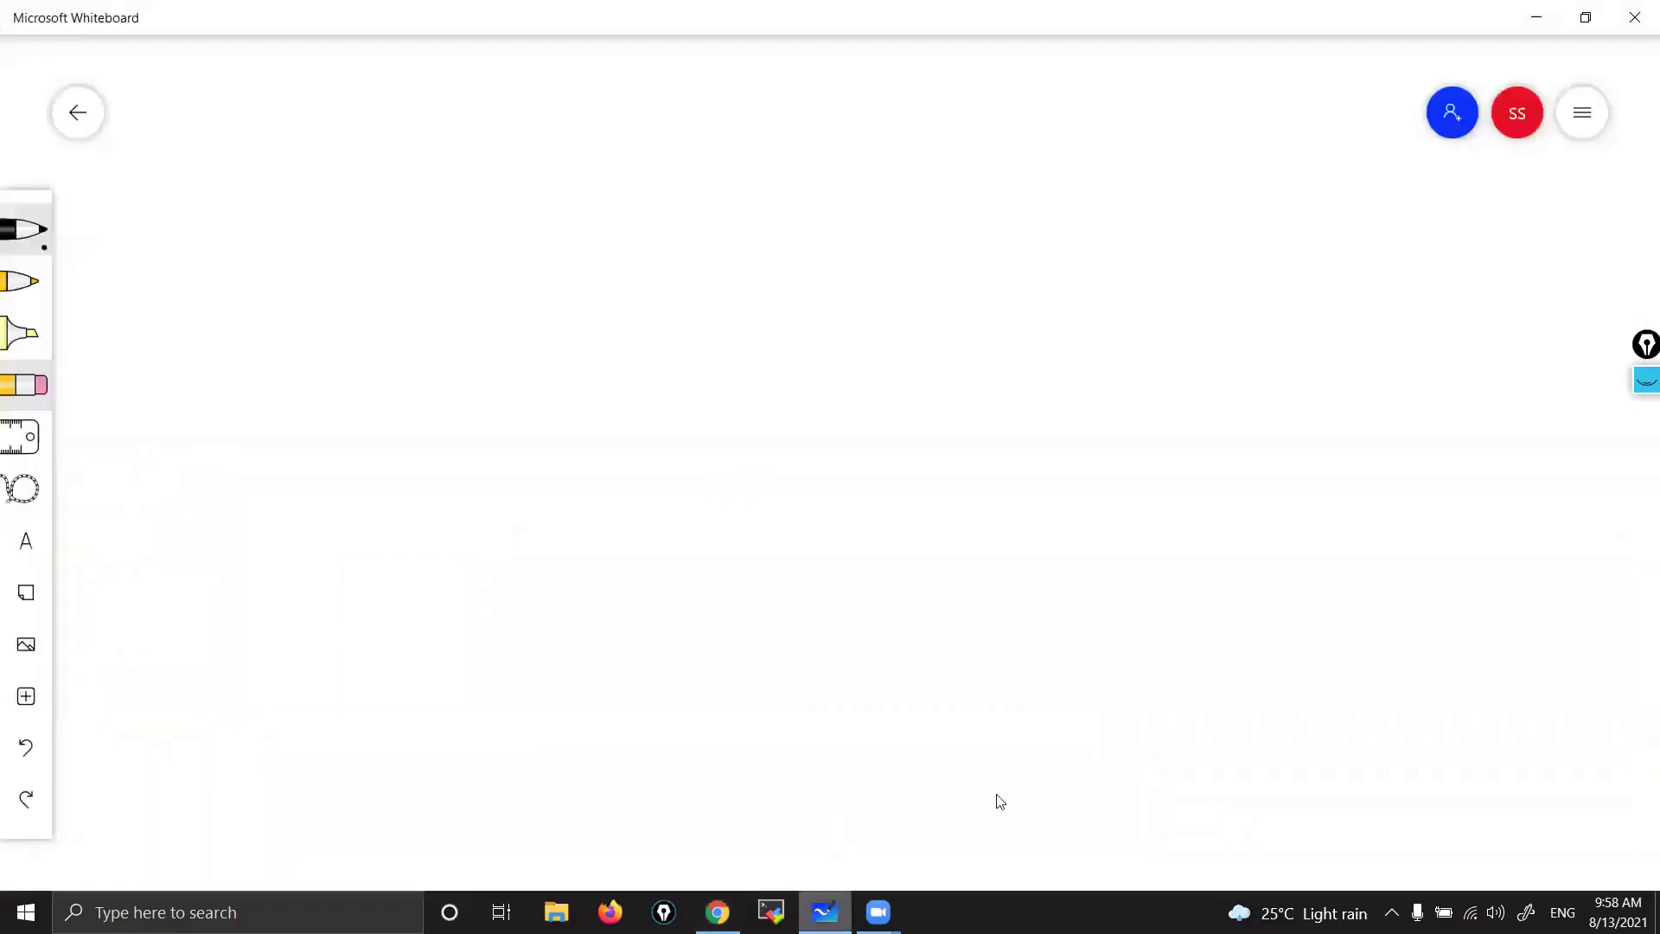
- Show the AMI and volumes diagram on the whiteboard, examine the path from instance 3's D volume to the ABCD snapshot, and hide it
{"action": "left_click", "coordinate": [1640, 396]}
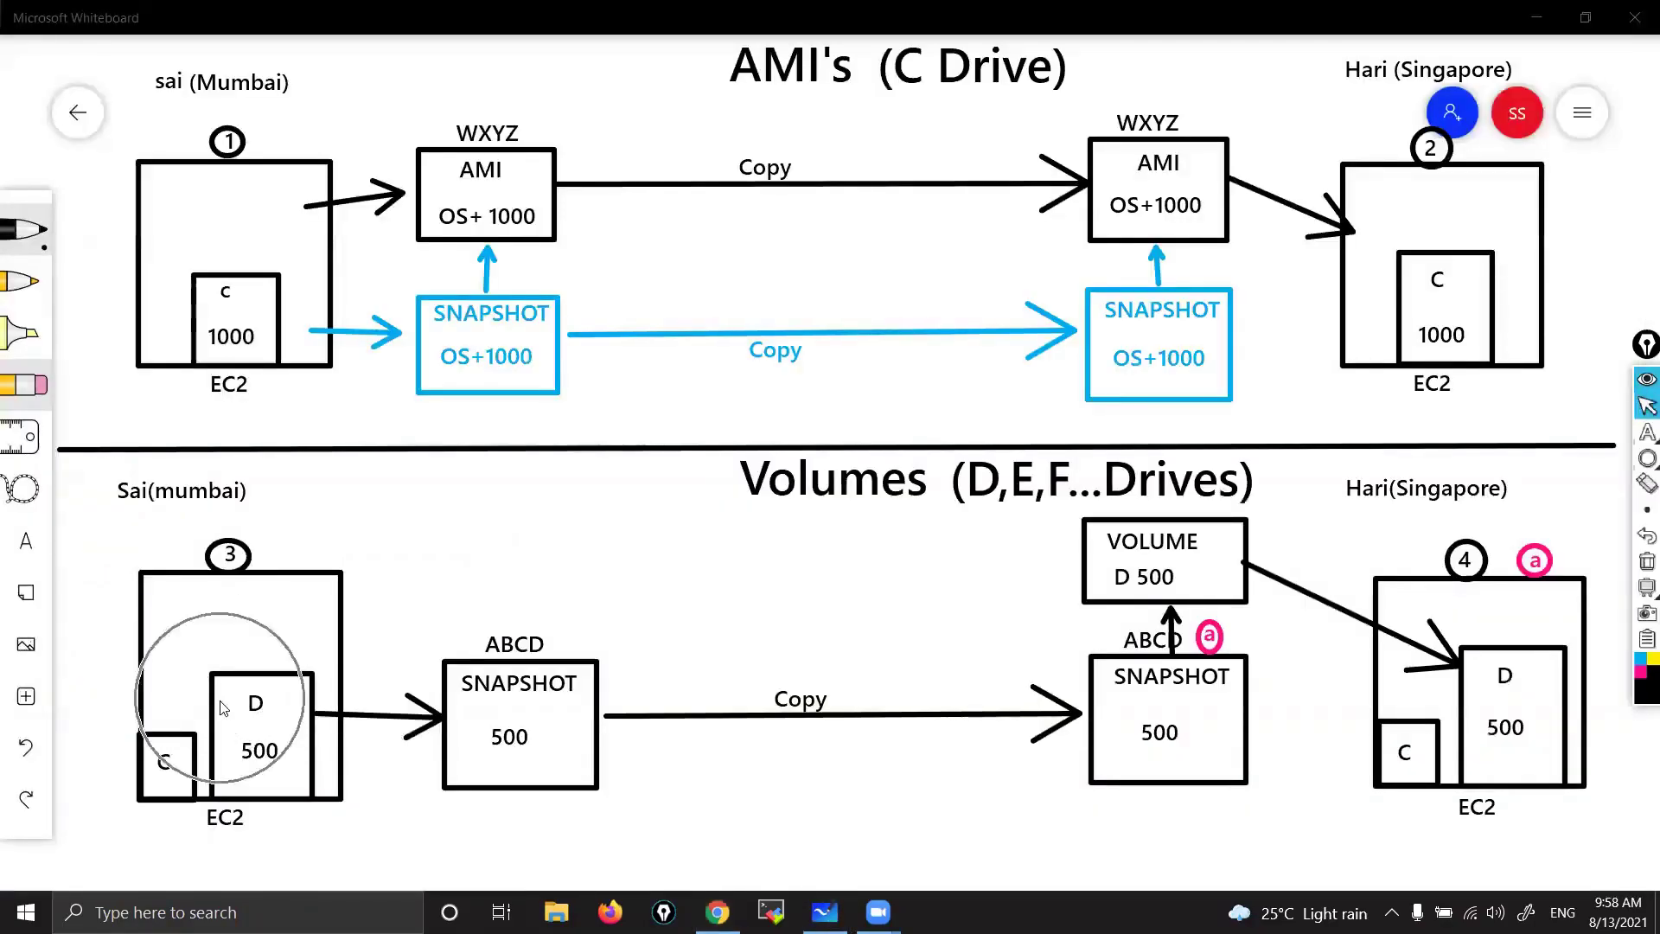
{"action": "left_click", "coordinate": [467, 729]}
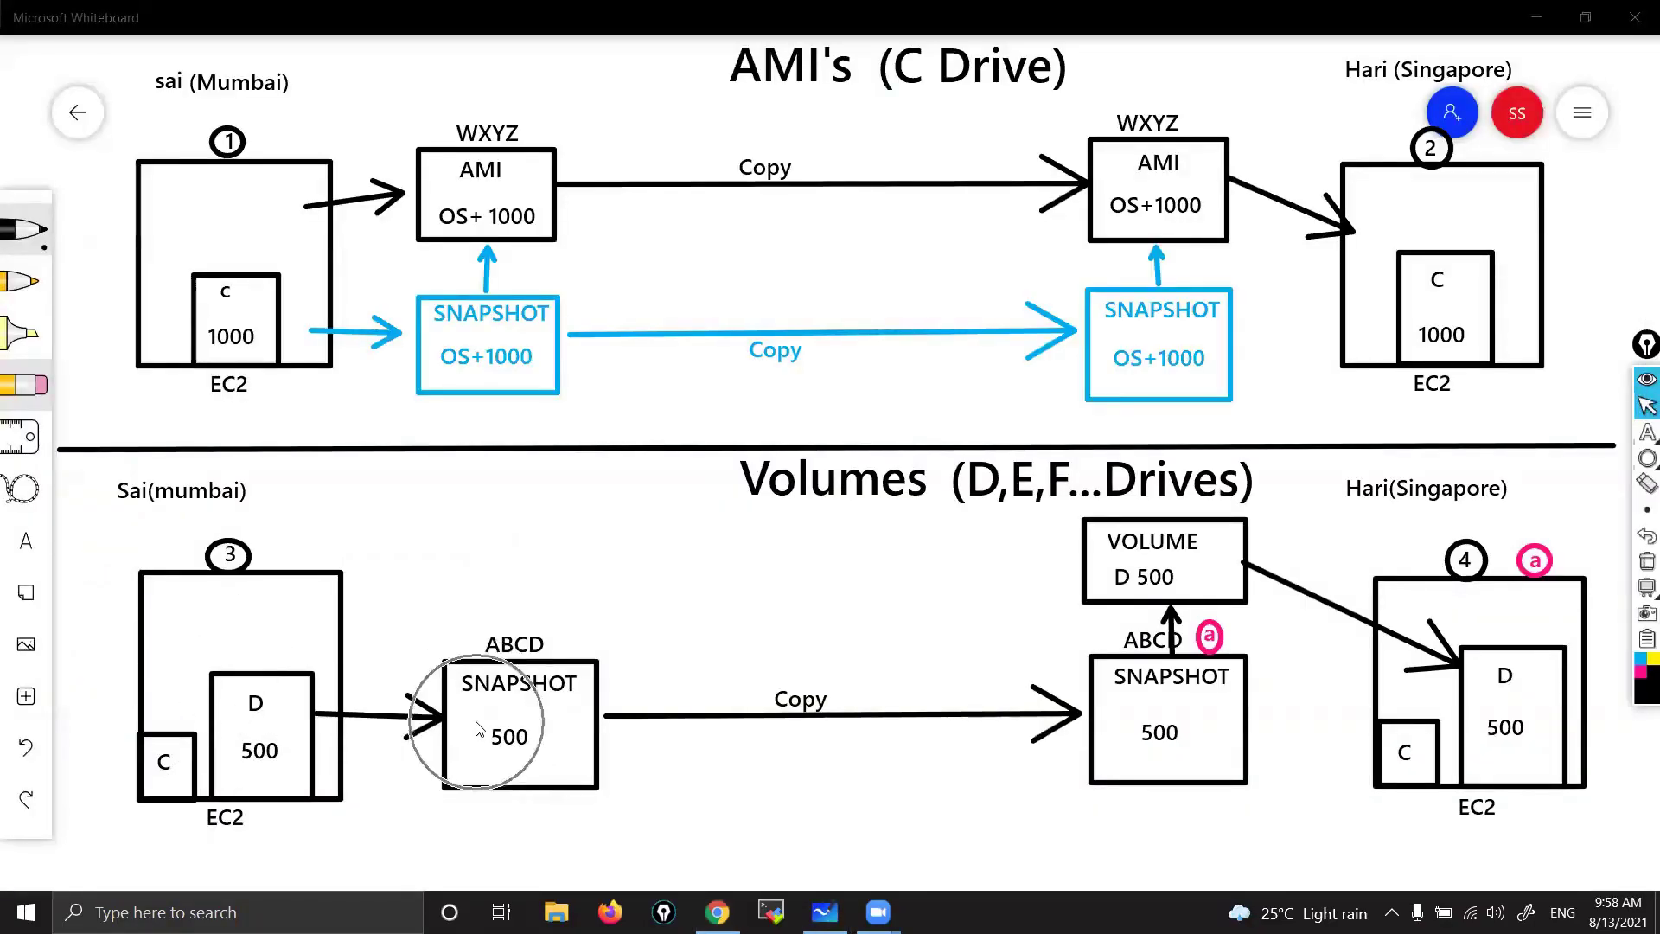
{"action": "left_click", "coordinate": [257, 737]}
{"action": "left_click", "coordinate": [262, 742]}
{"action": "left_click", "coordinate": [501, 727]}
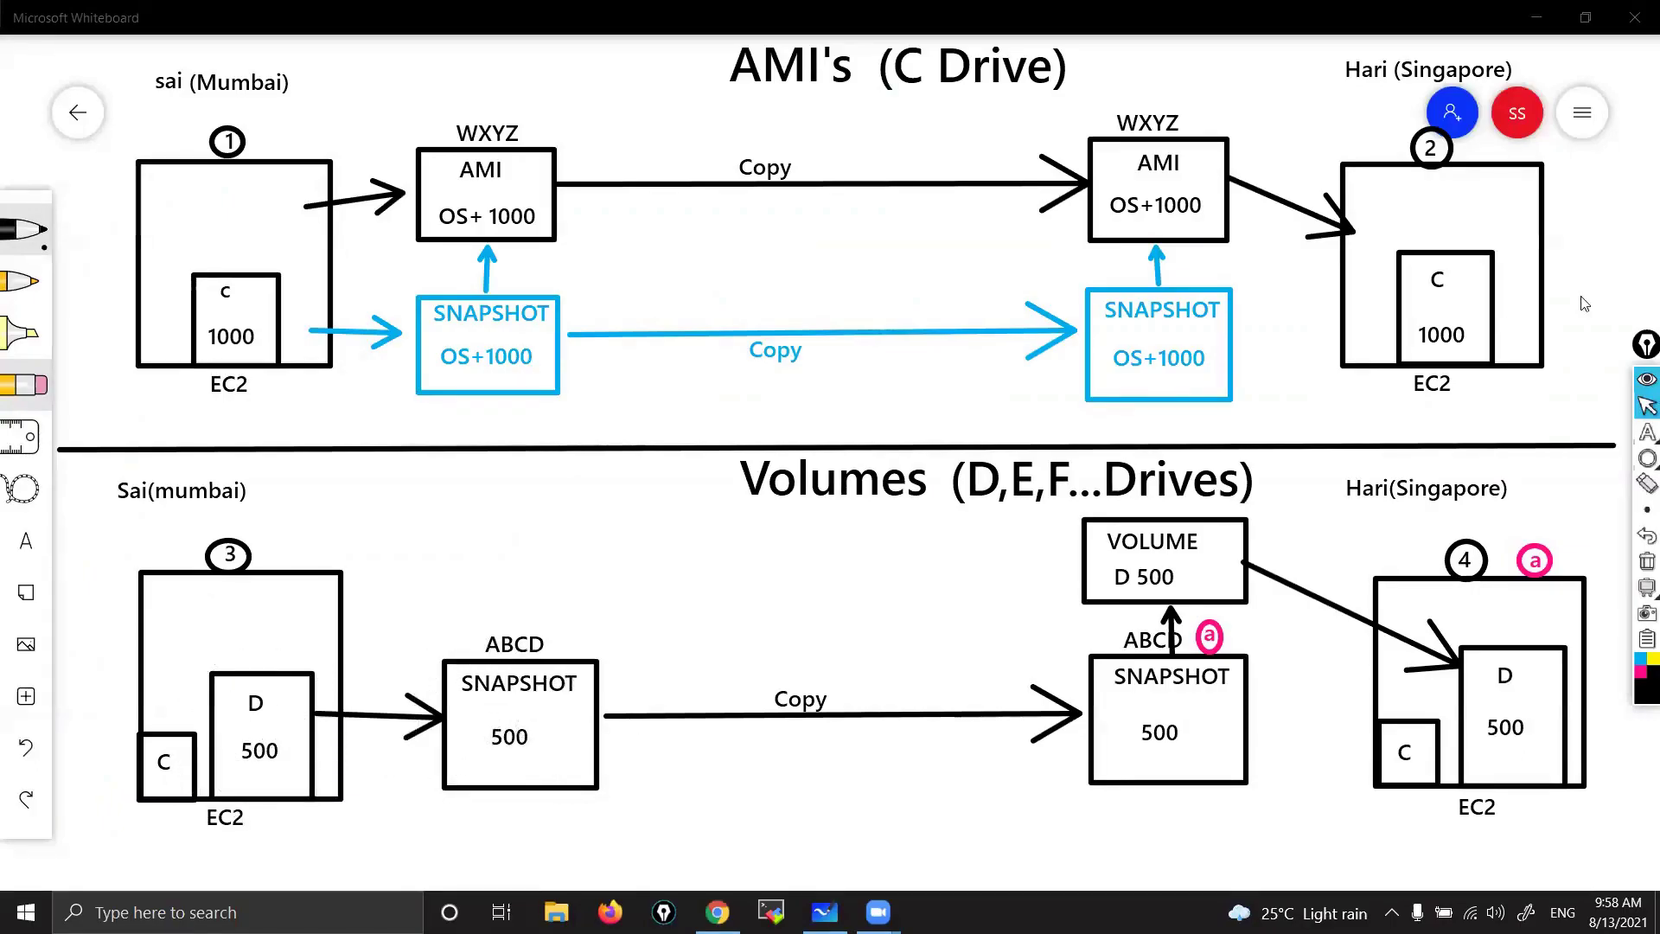
{"action": "left_click", "coordinate": [1646, 379]}
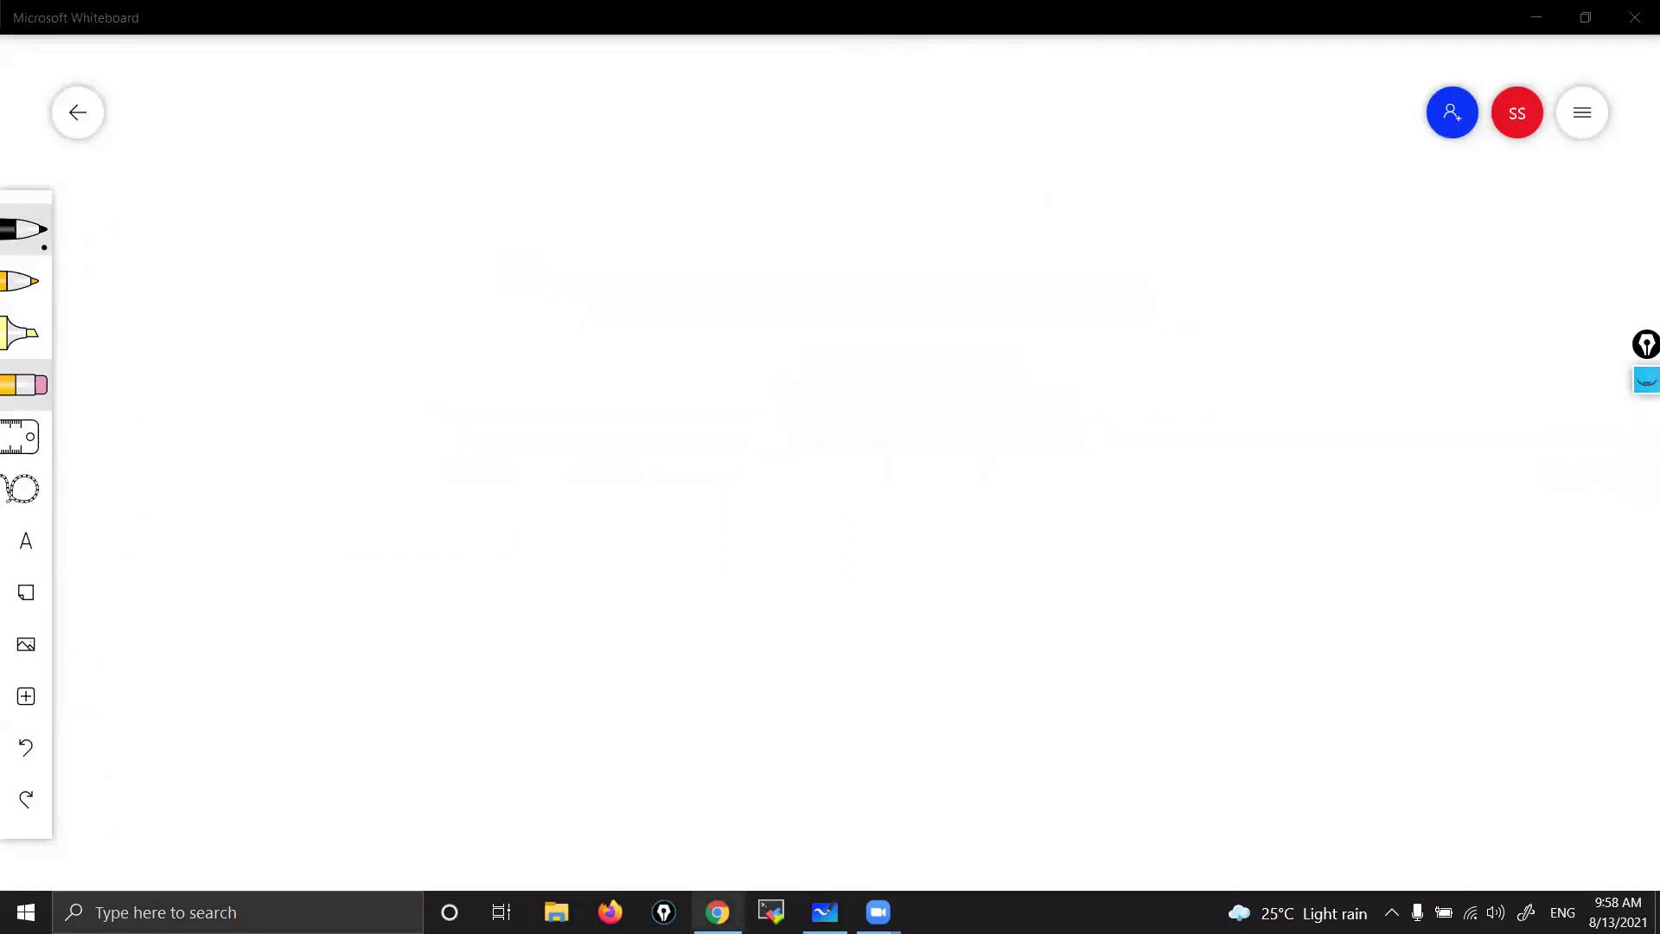
- Switch to the EC2 console in Chrome, refresh the Mumbai Instances list, and open the Elastic Block Store Volumes list
{"action": "left_click", "coordinate": [718, 912]}
{"action": "left_click", "coordinate": [934, 183]}
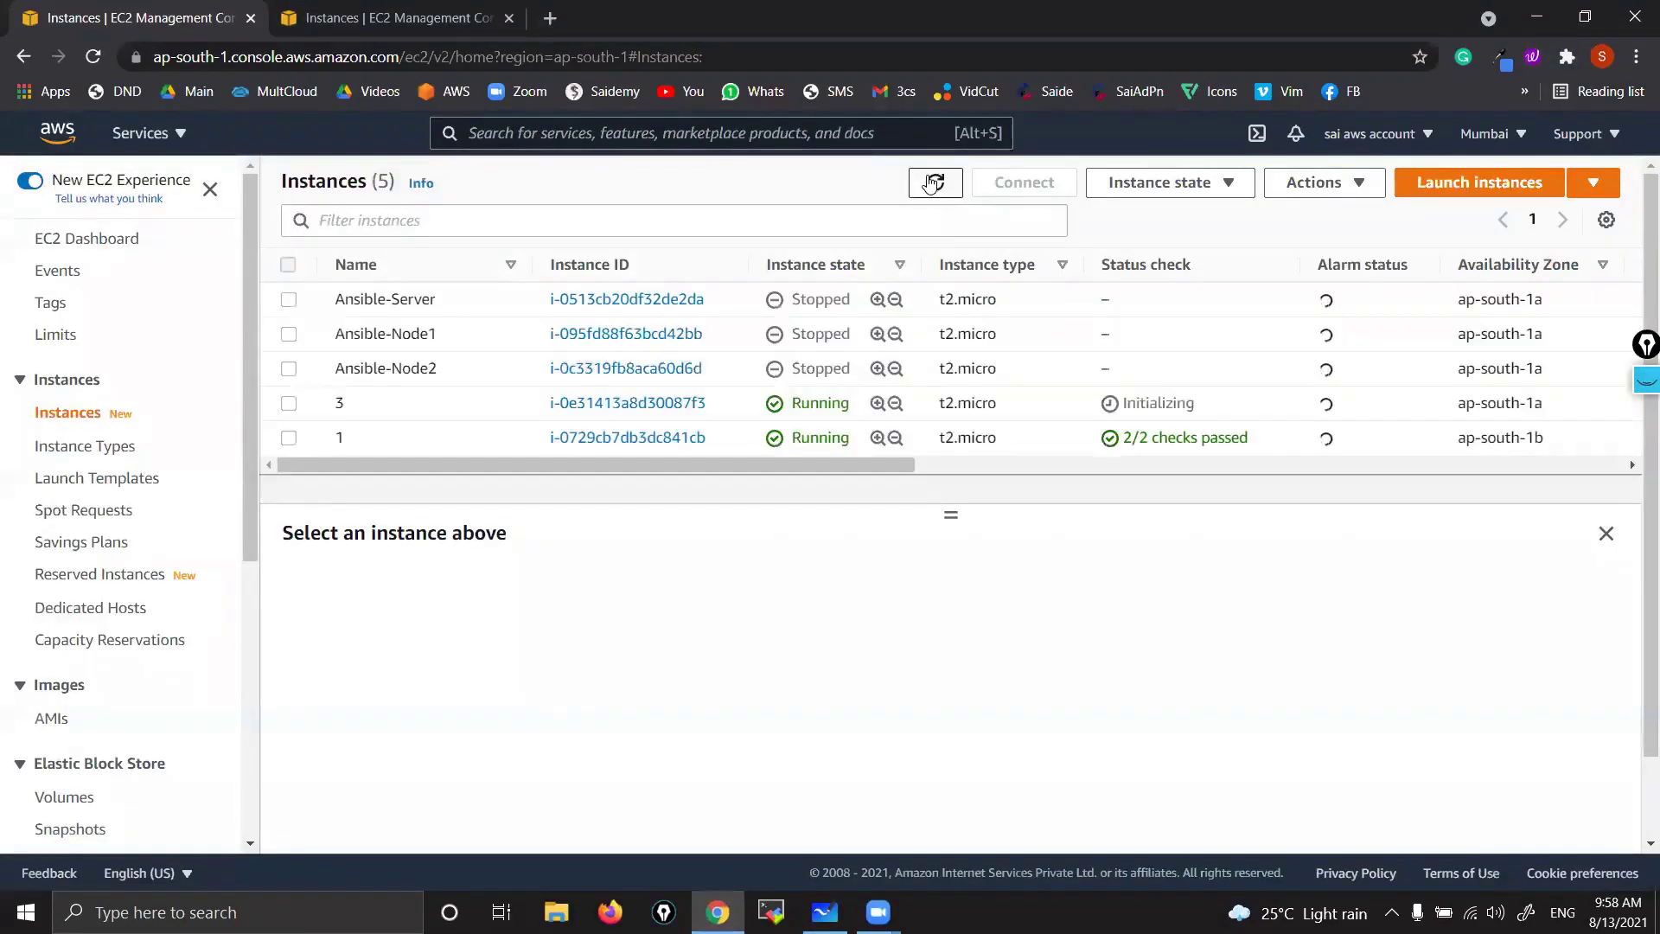
{"action": "left_click", "coordinate": [289, 404]}
{"action": "left_click", "coordinate": [291, 404]}
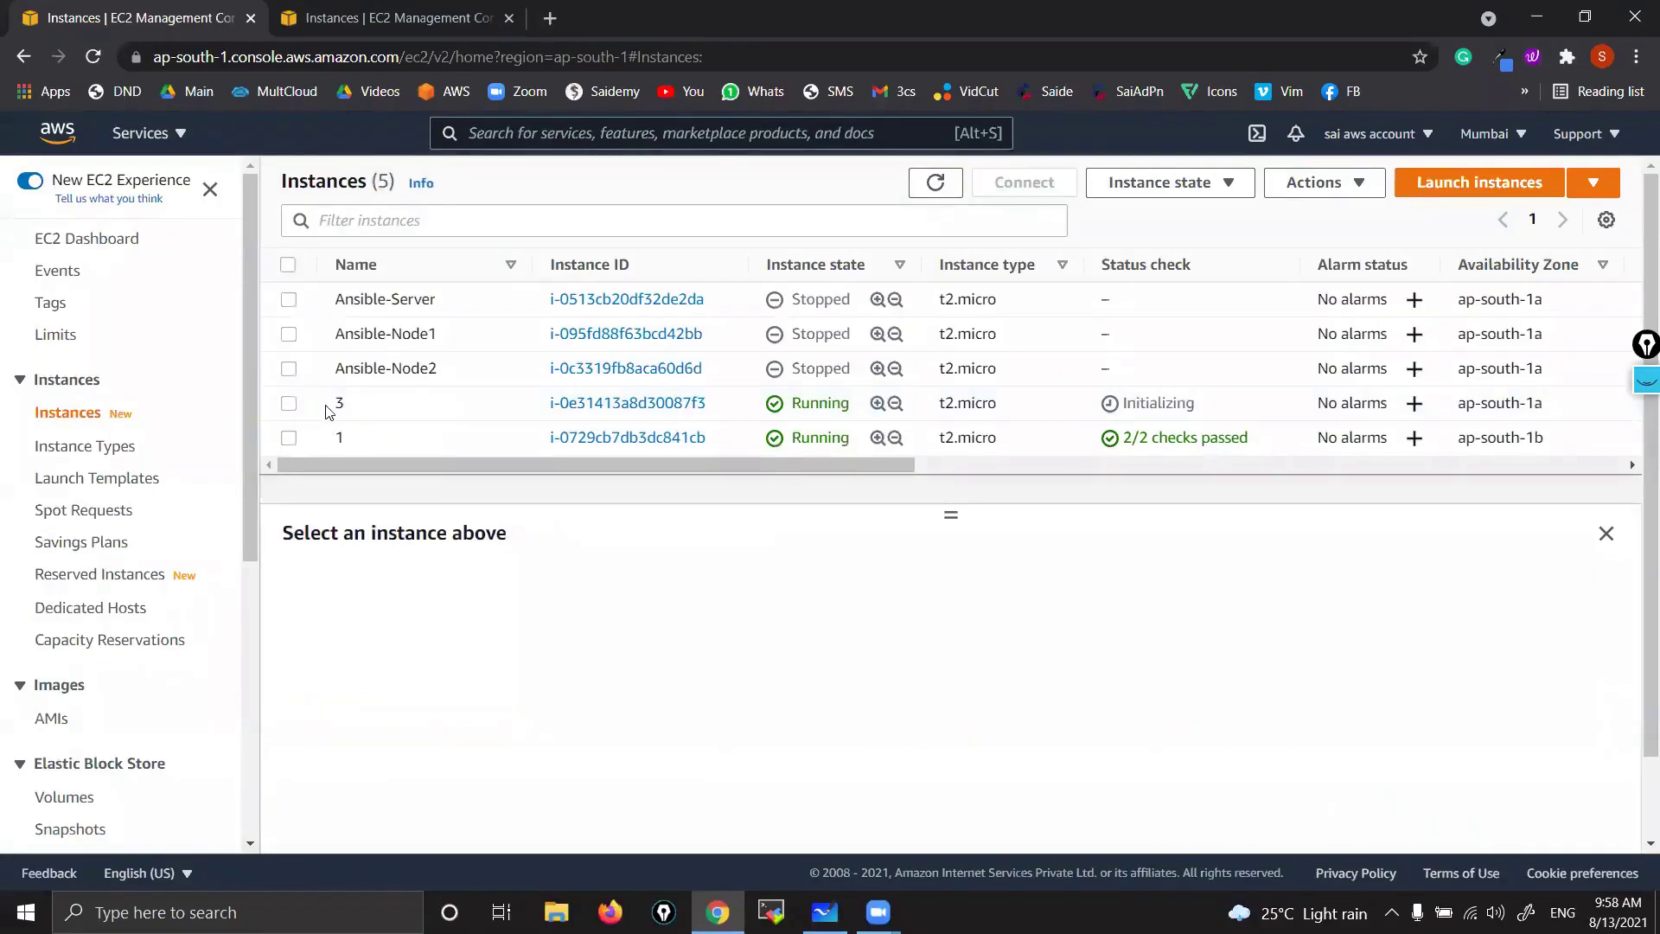
{"action": "scroll", "coordinate": [133, 533], "scroll_direction": "down", "scroll_amount": 3}
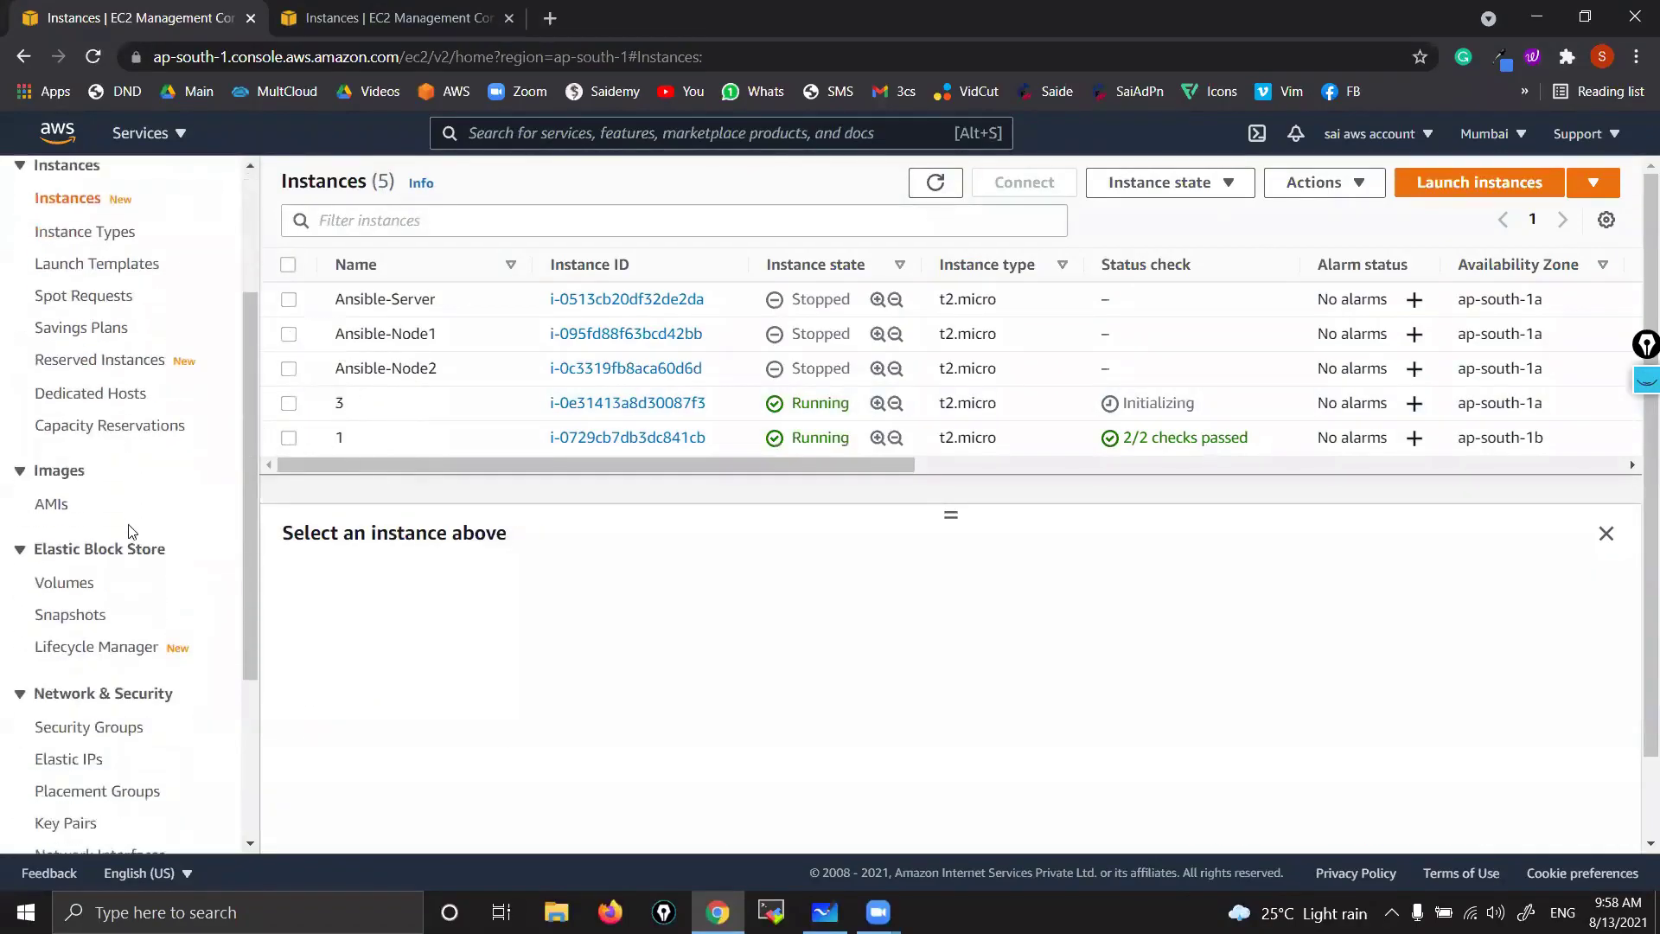
{"action": "left_click", "coordinate": [66, 581]}
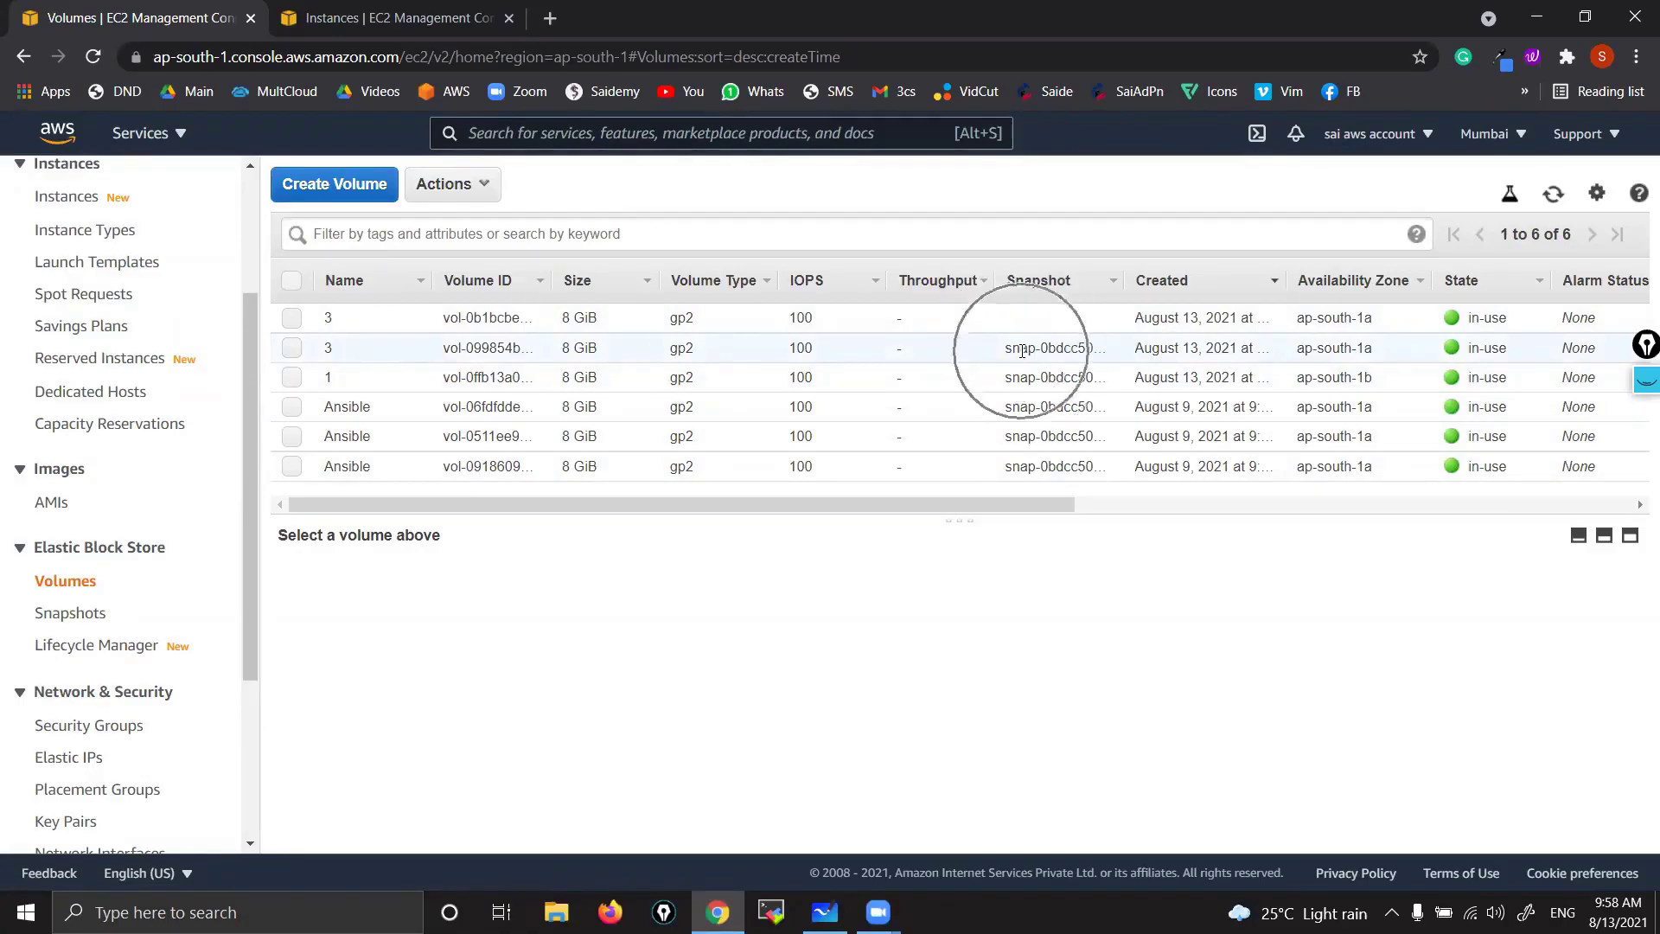
- Start a snapshot of instance 3's added volume, the one without a source snapshot, with the description ABCD
{"action": "left_click", "coordinate": [292, 319]}
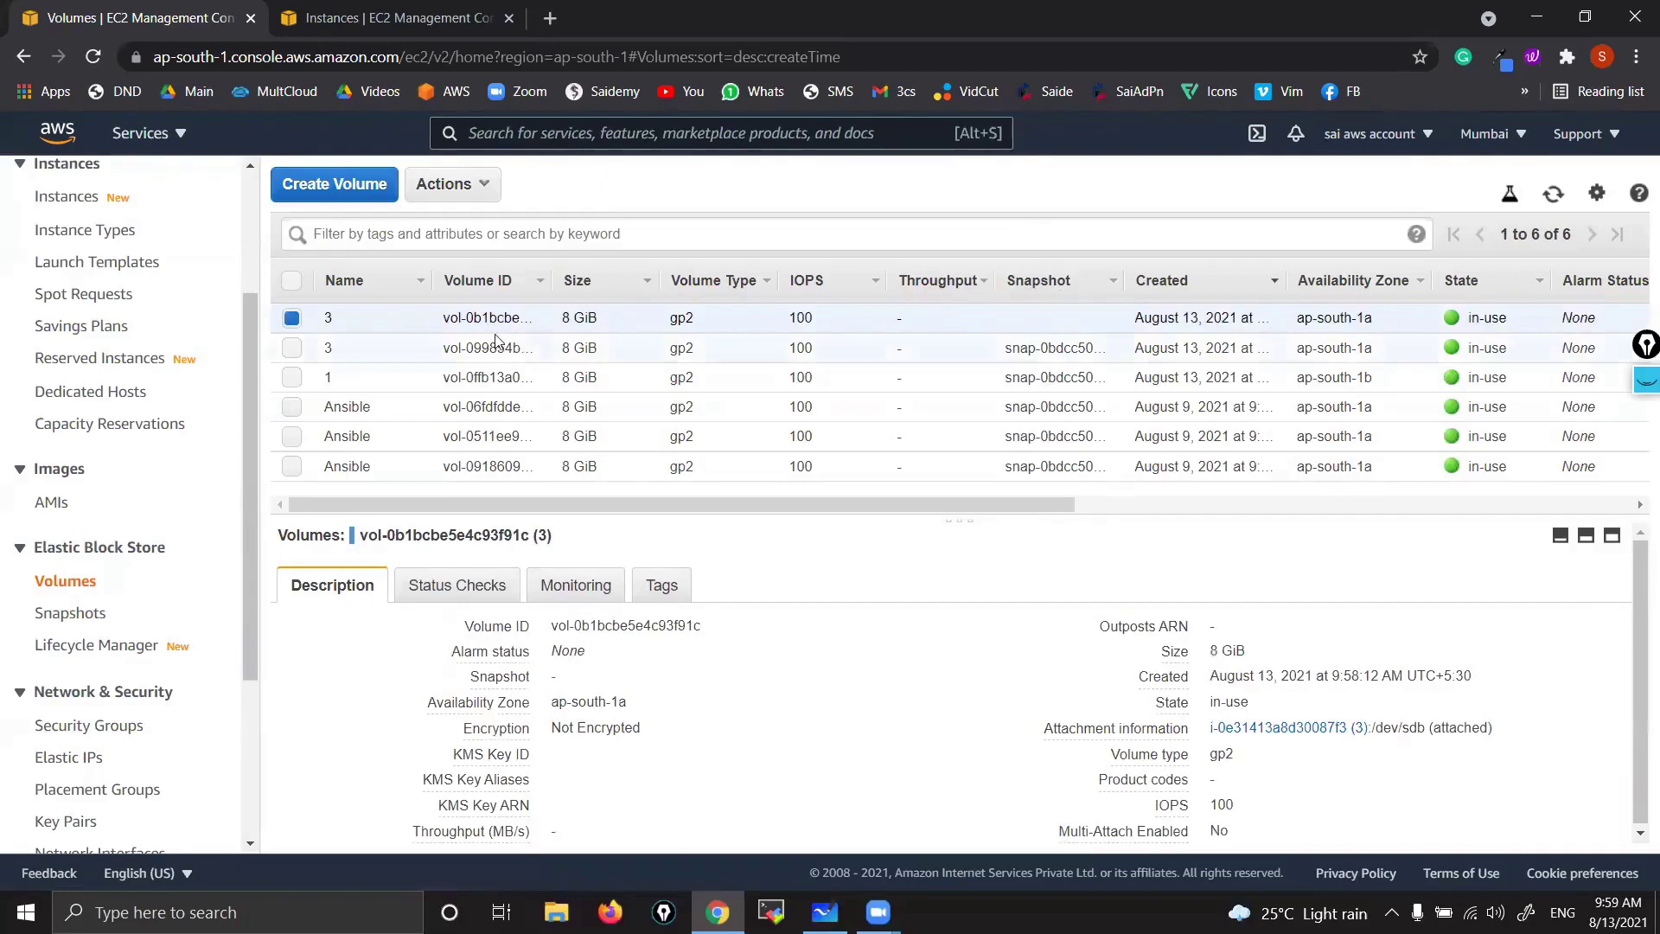
{"action": "left_click", "coordinate": [483, 189]}
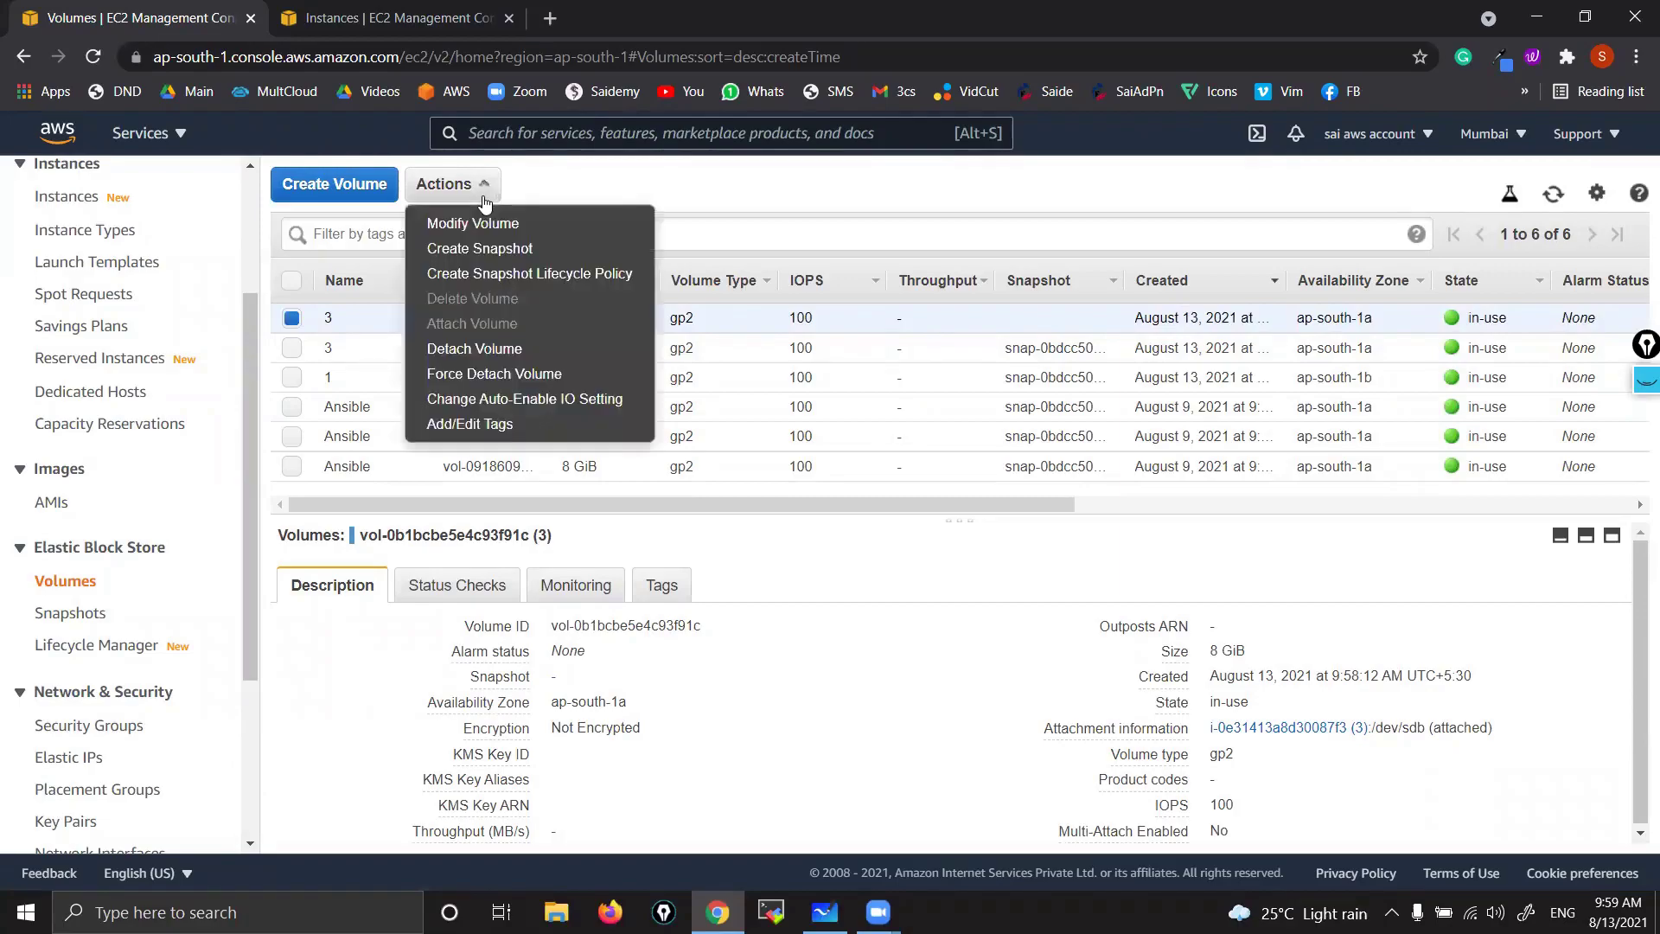
{"action": "left_click", "coordinate": [515, 250]}
{"action": "left_click", "coordinate": [444, 364]}
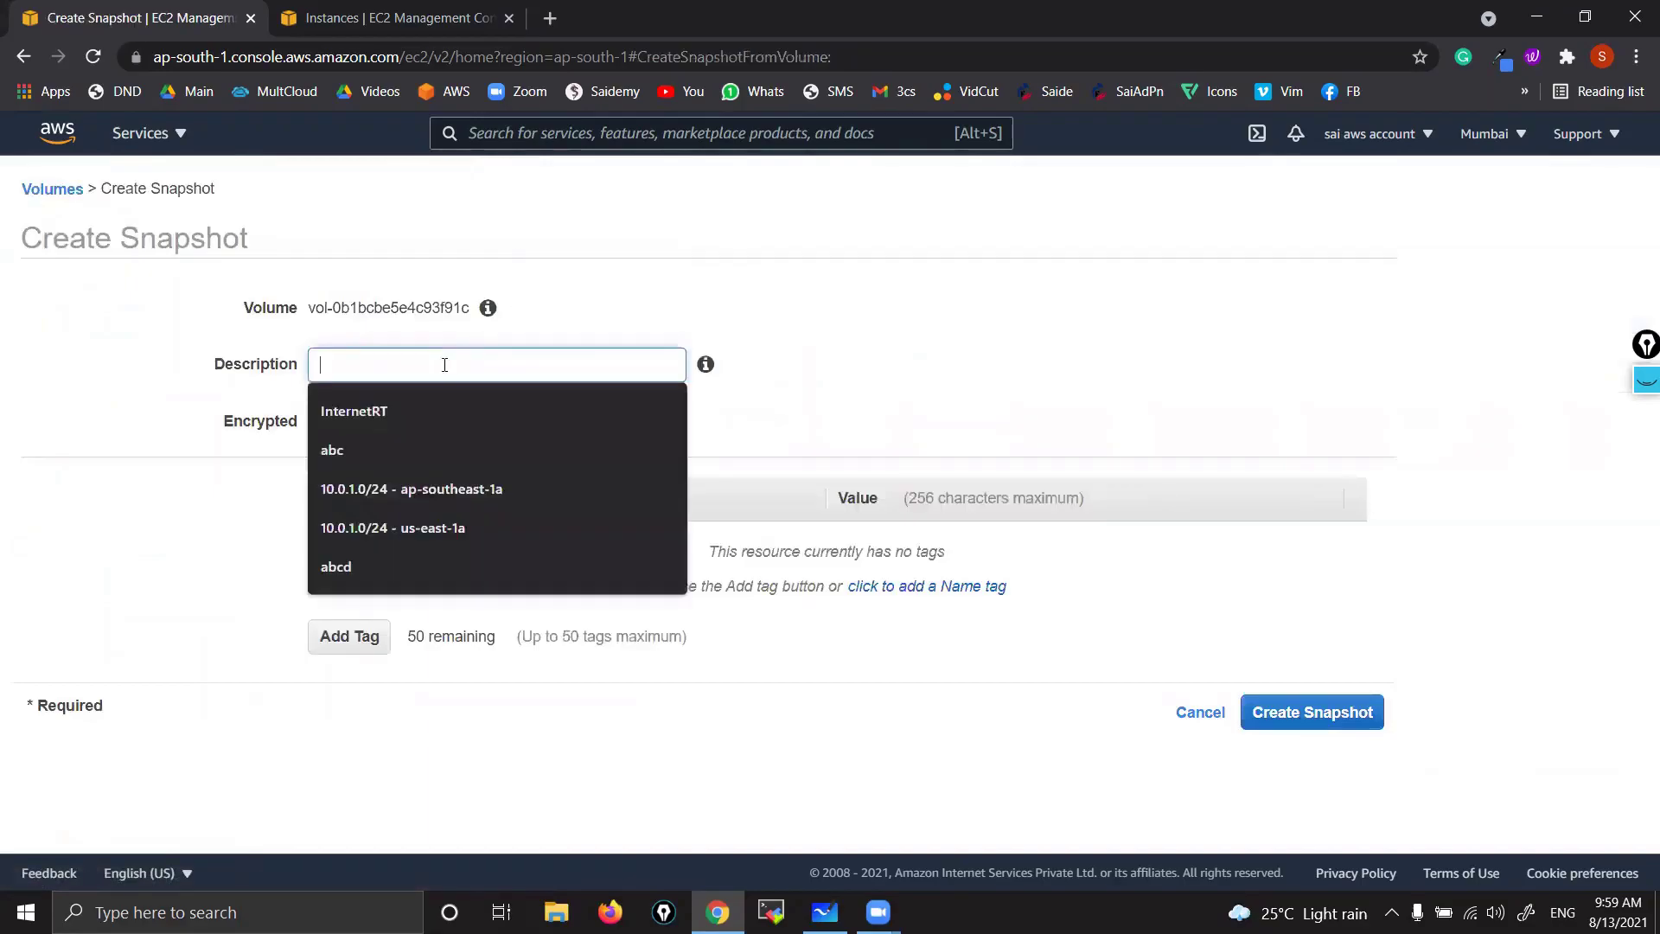
{"action": "type", "text": "ABCD"}
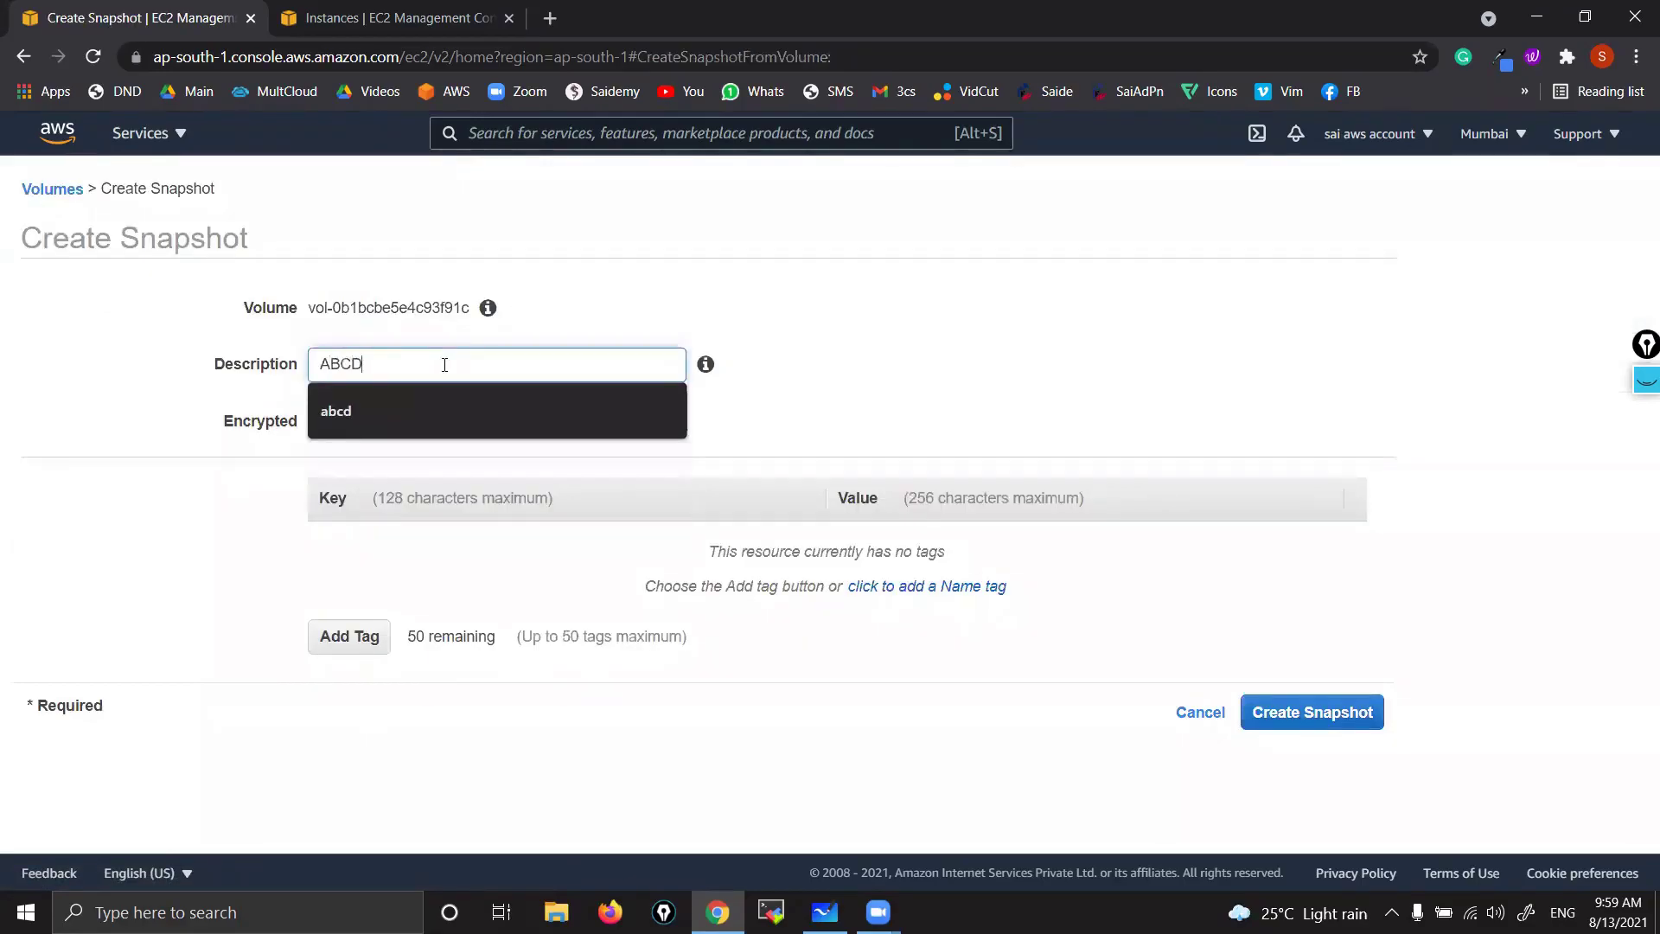
{"action": "left_click", "coordinate": [756, 416]}
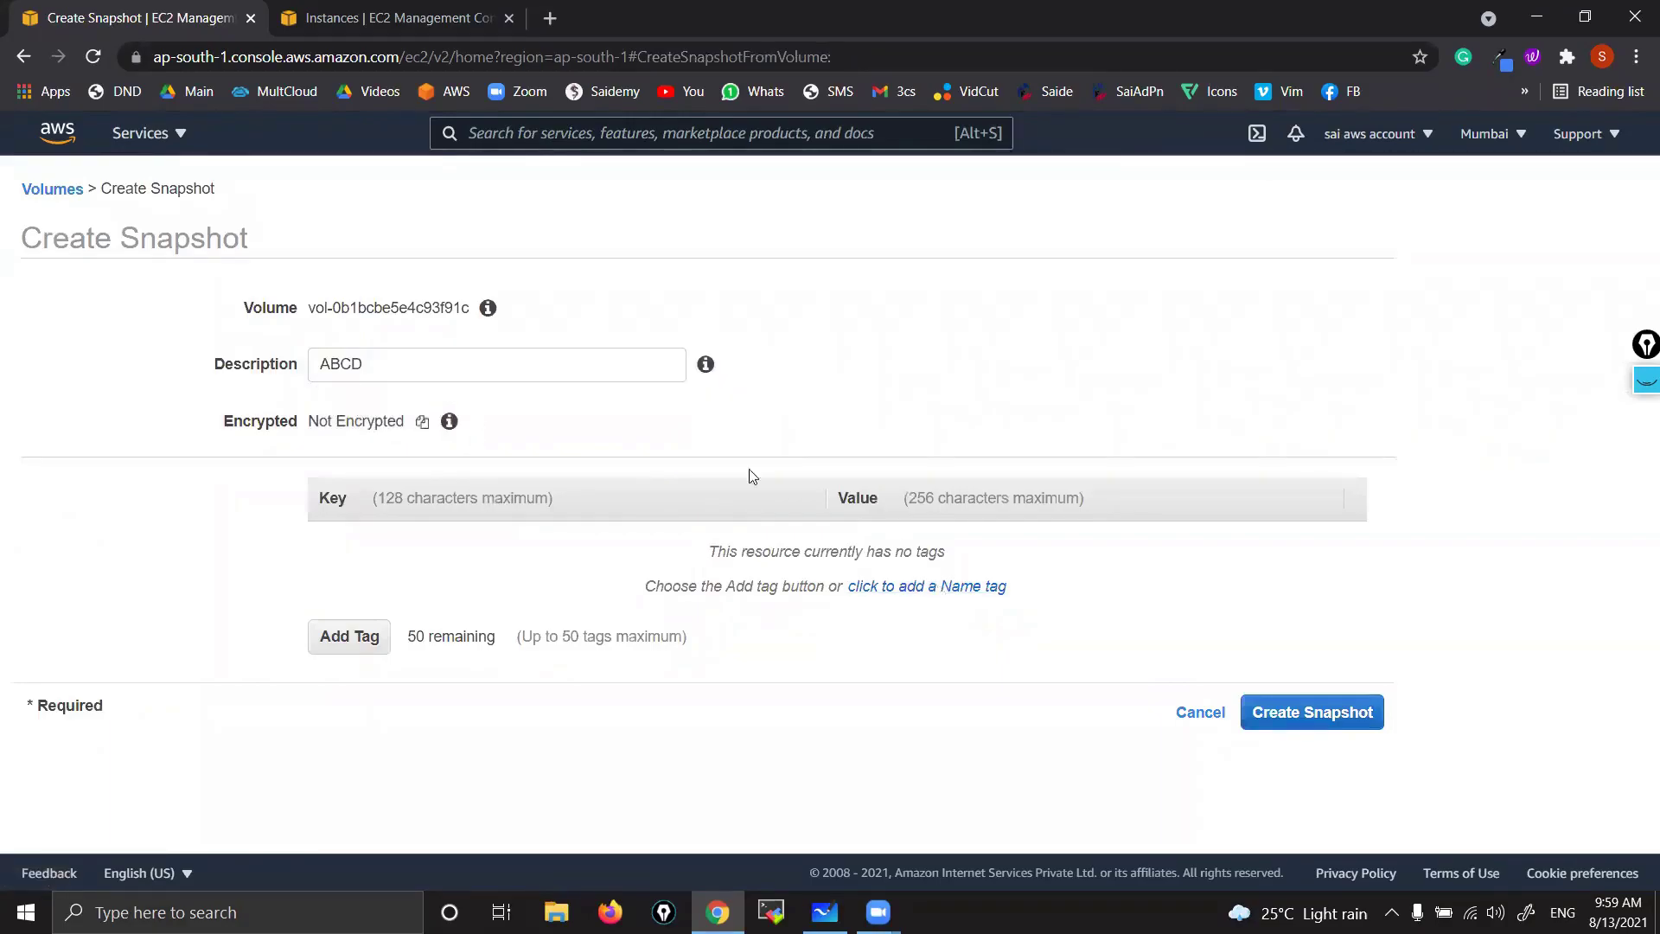
- Add a Name tag with the value ABCD to the snapshot and create it
{"action": "left_click", "coordinate": [983, 587]}
{"action": "type", "text": "AB"}
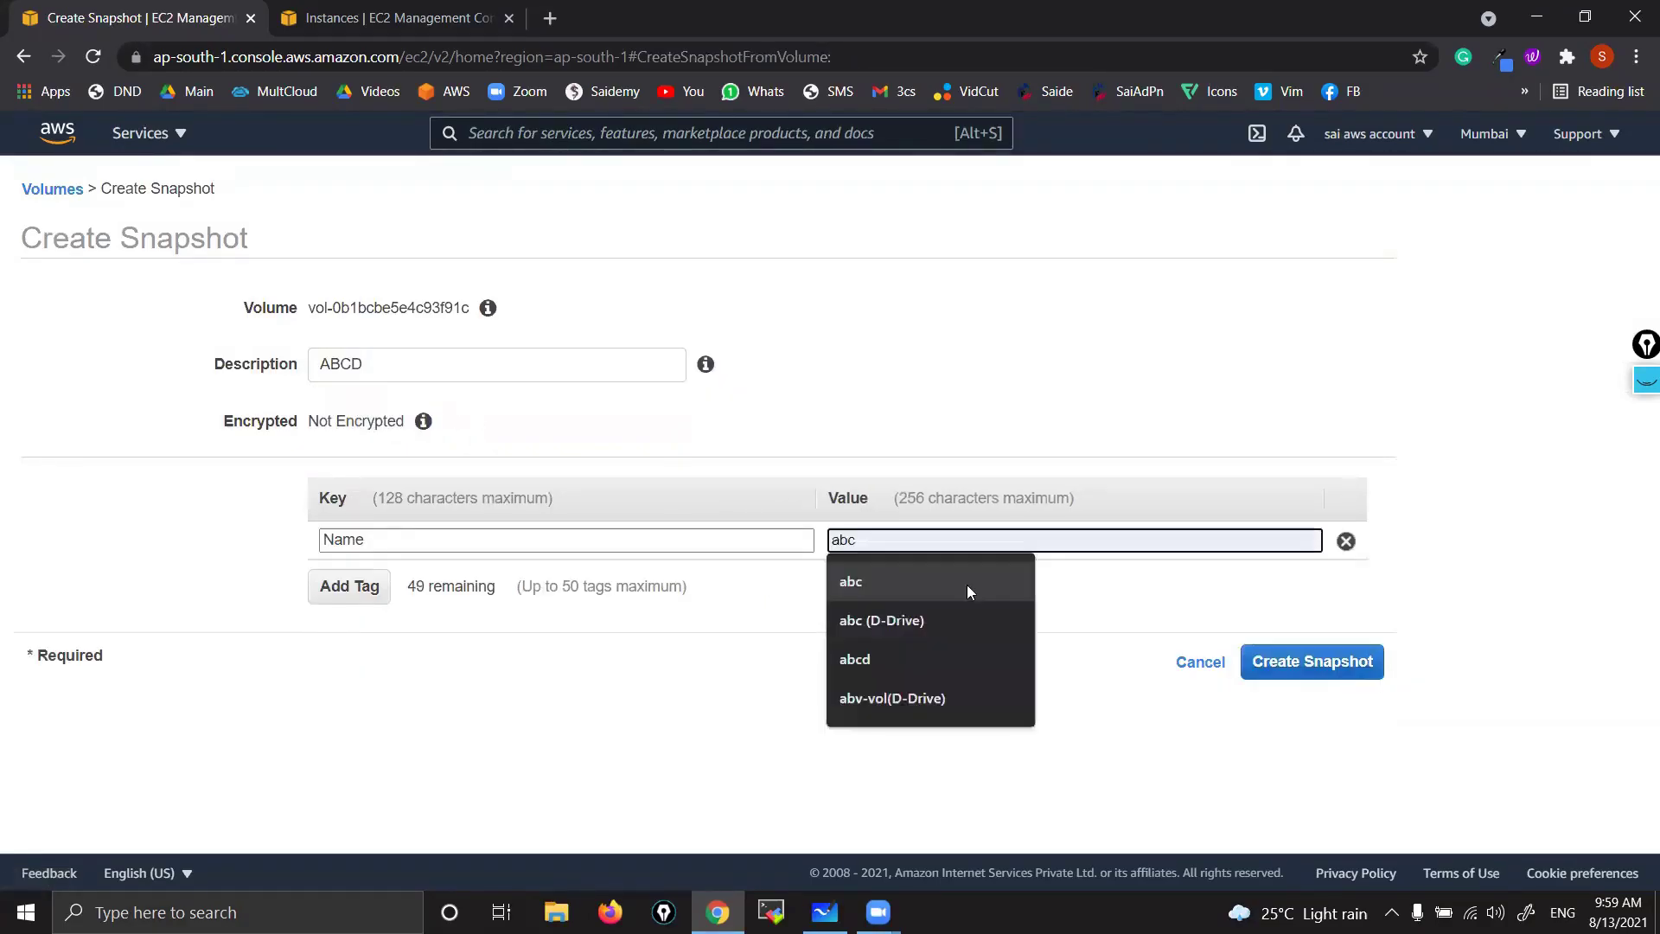
{"action": "type", "text": "CD"}
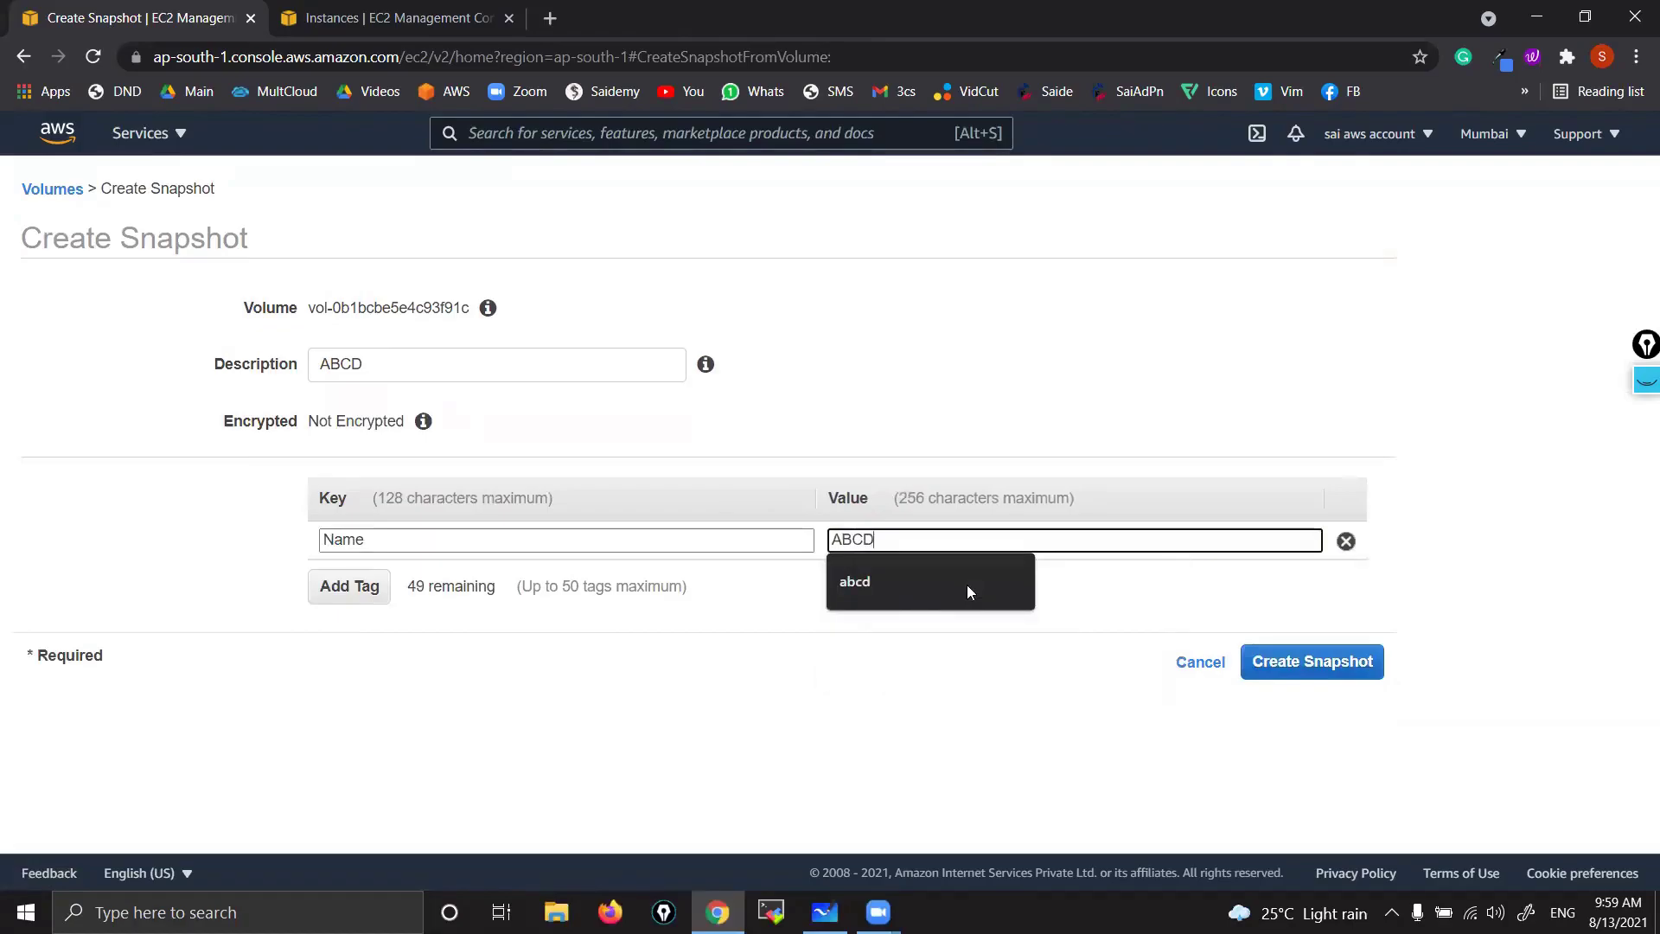
{"action": "left_click", "coordinate": [1294, 659]}
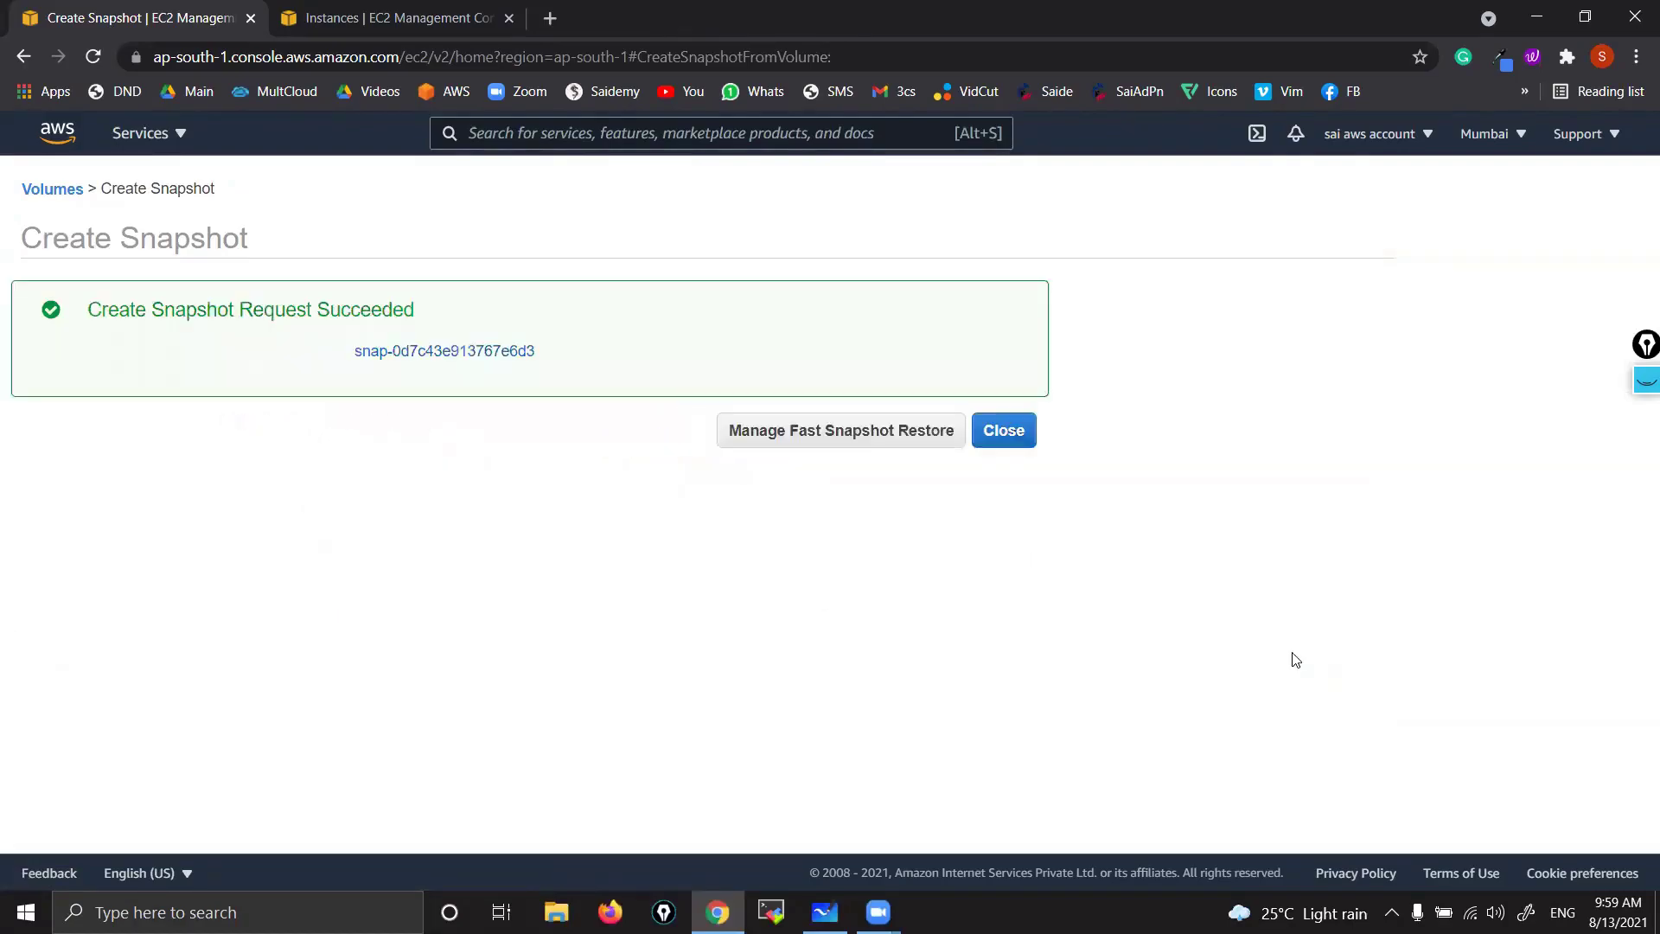
{"action": "left_click", "coordinate": [1003, 429]}
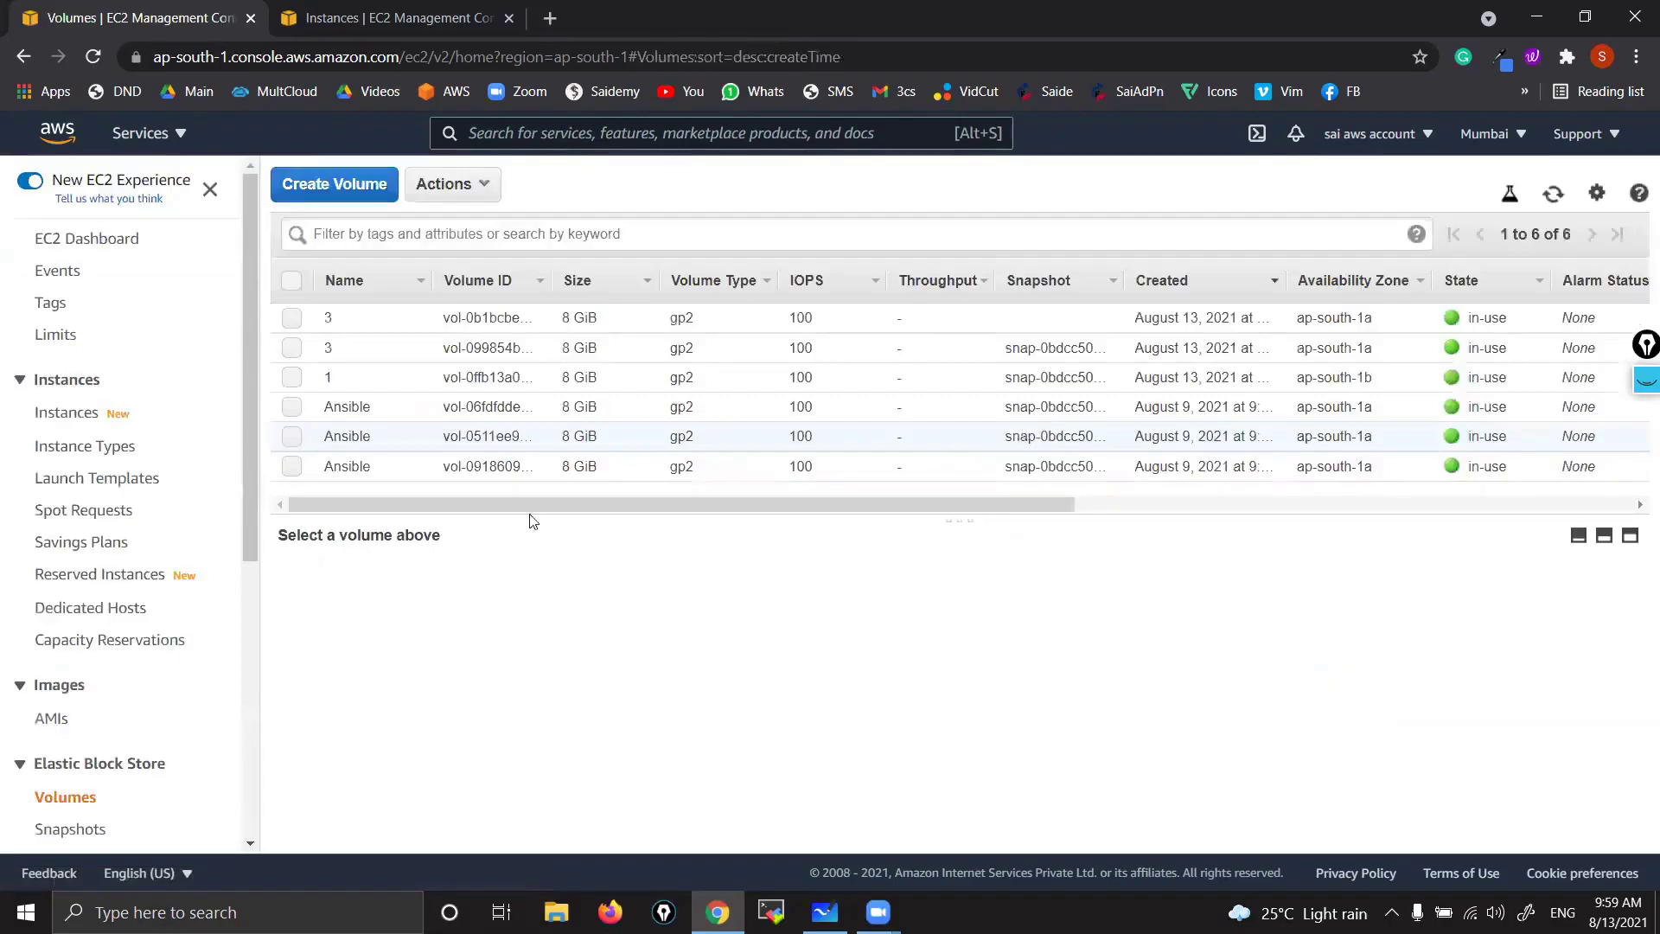
- View the Mumbai Snapshots list to check the ABCD snapshot
{"action": "scroll", "coordinate": [110, 640], "scroll_direction": "down", "scroll_amount": 2}
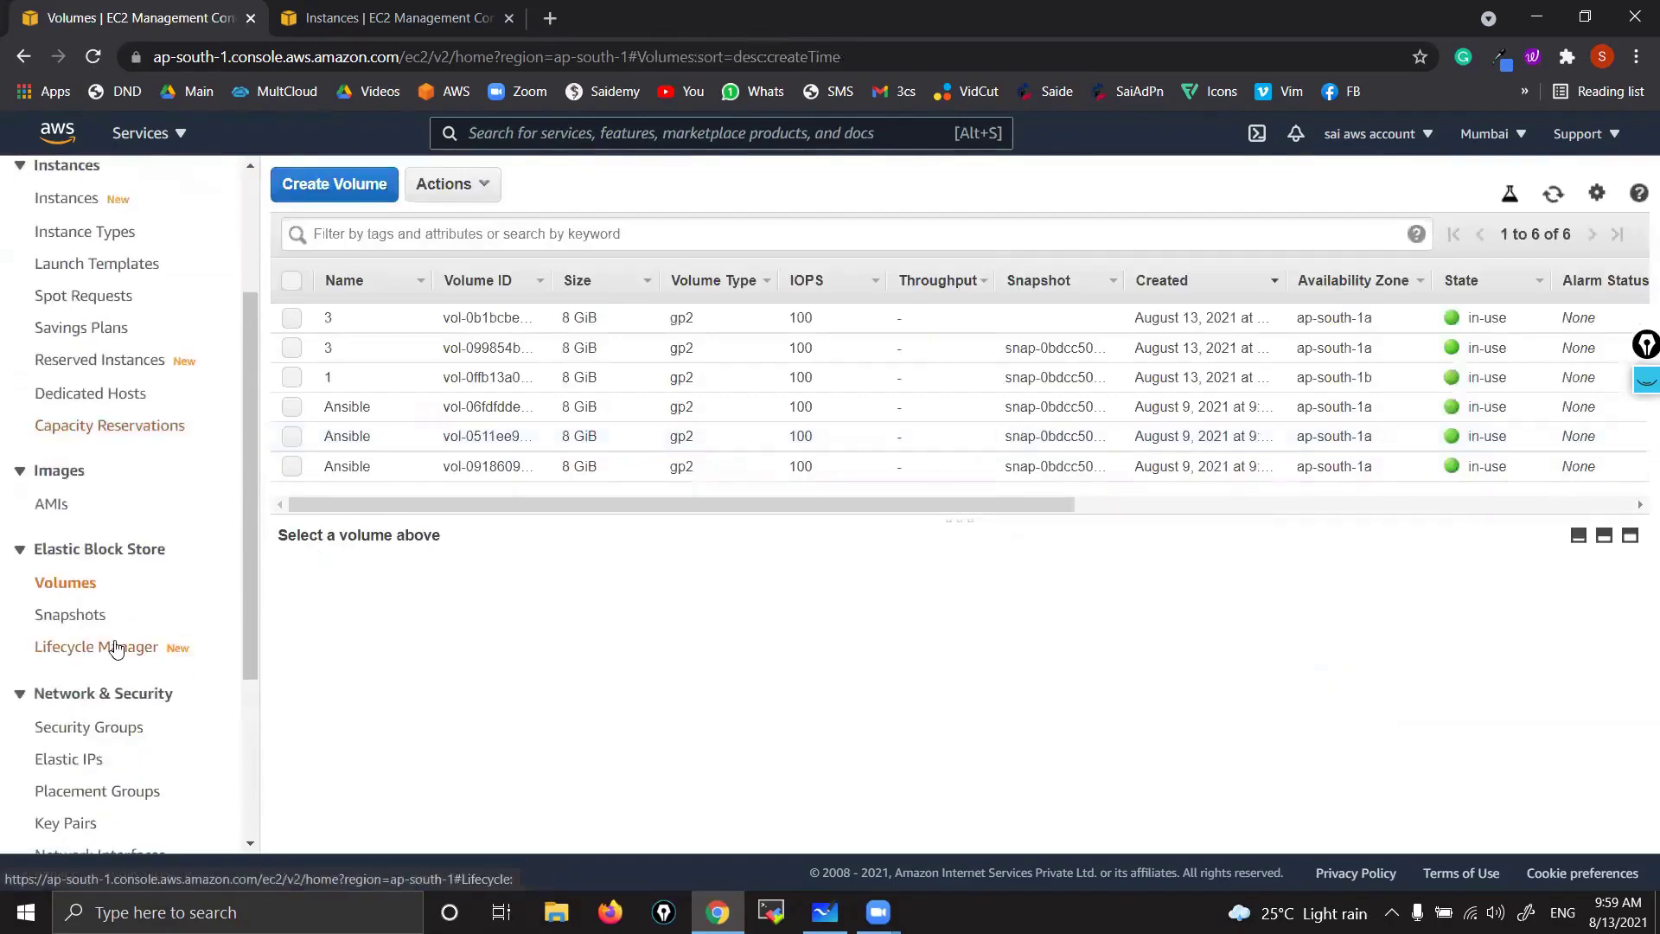
{"action": "left_click", "coordinate": [80, 619]}
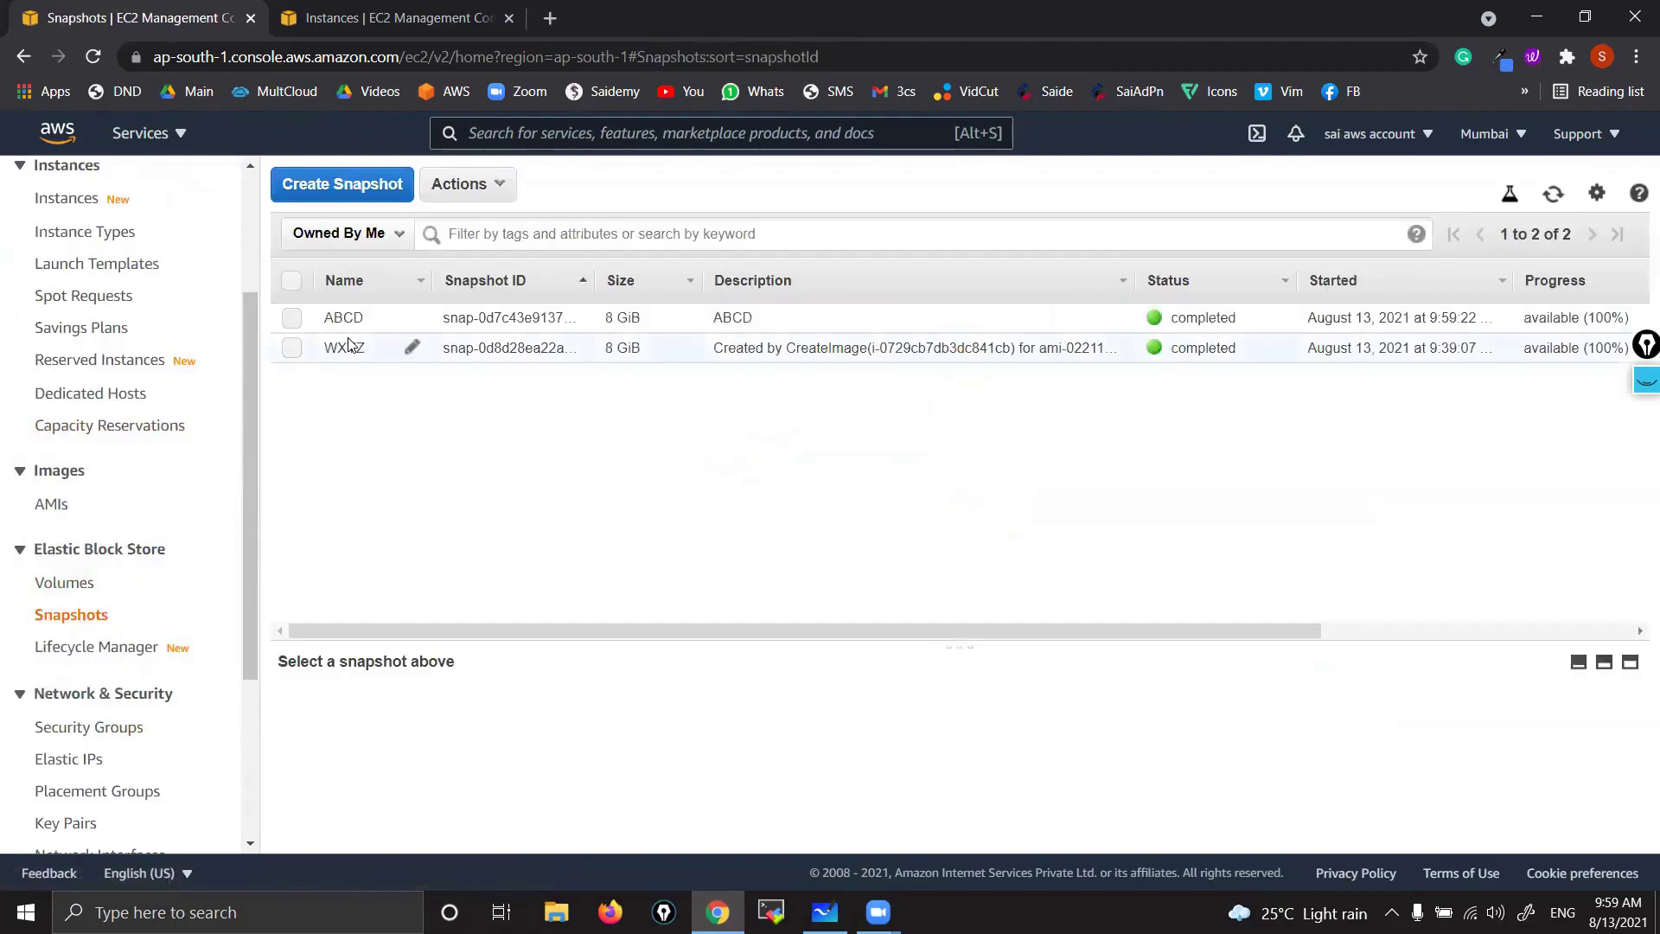
{"action": "left_click", "coordinate": [339, 317]}
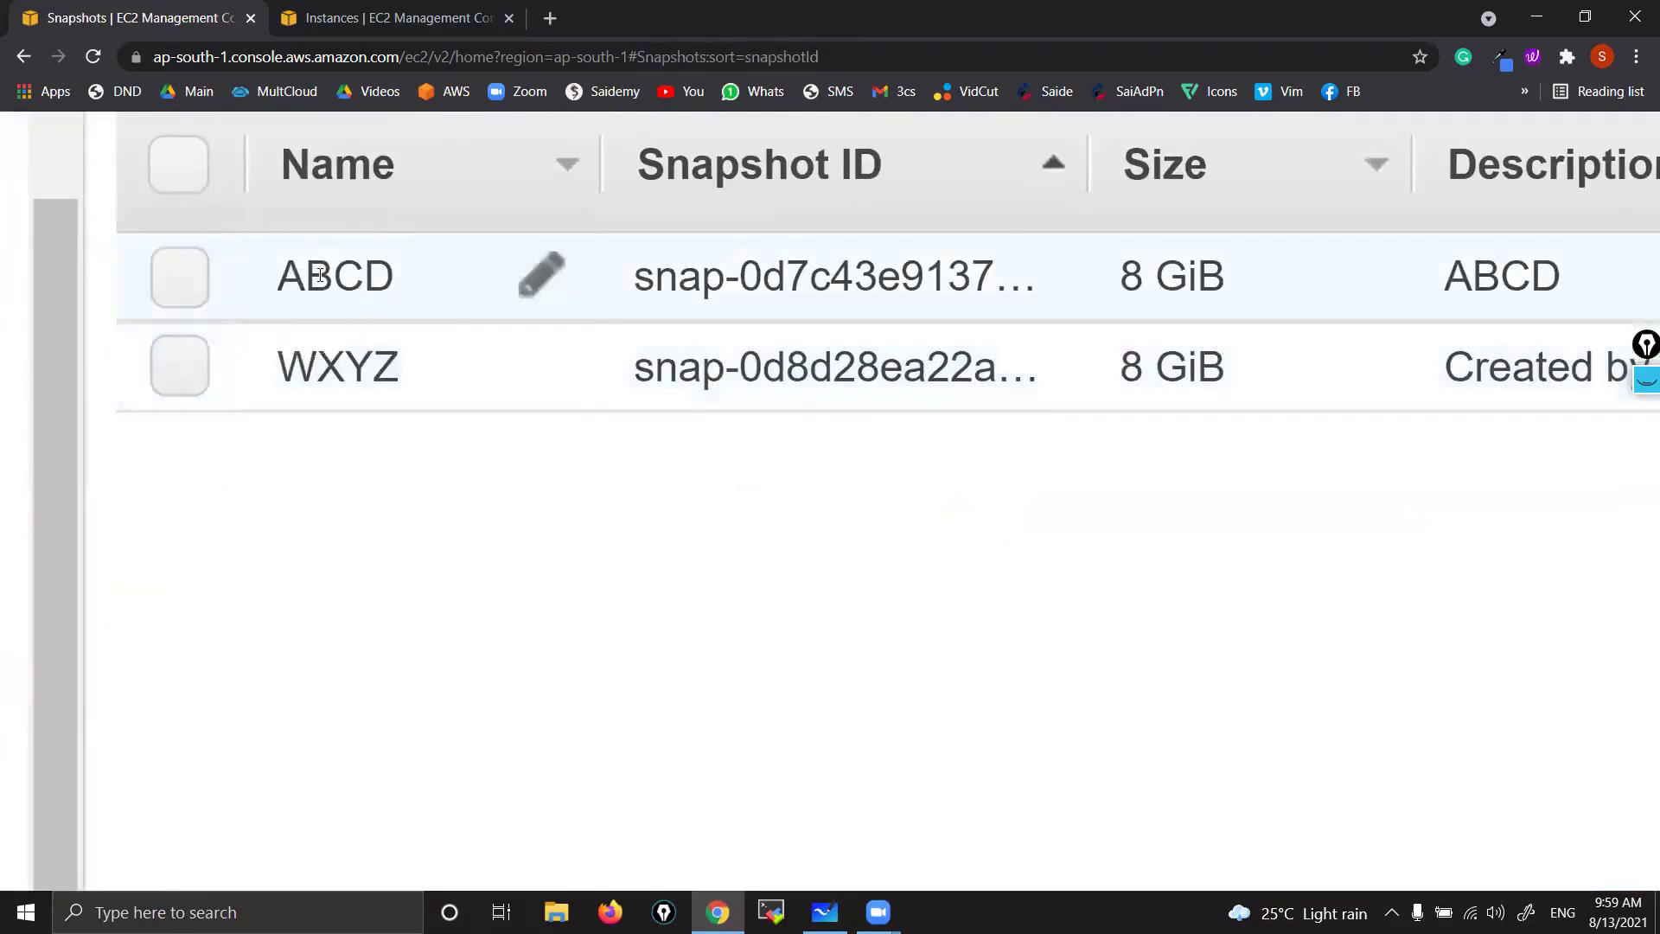
{"action": "left_click", "coordinate": [320, 275]}
- Switch to Microsoft Whiteboard and examine the diagram's copy path of the ABCD snapshot from Mumbai to Singapore
{"action": "left_click", "coordinate": [824, 912]}
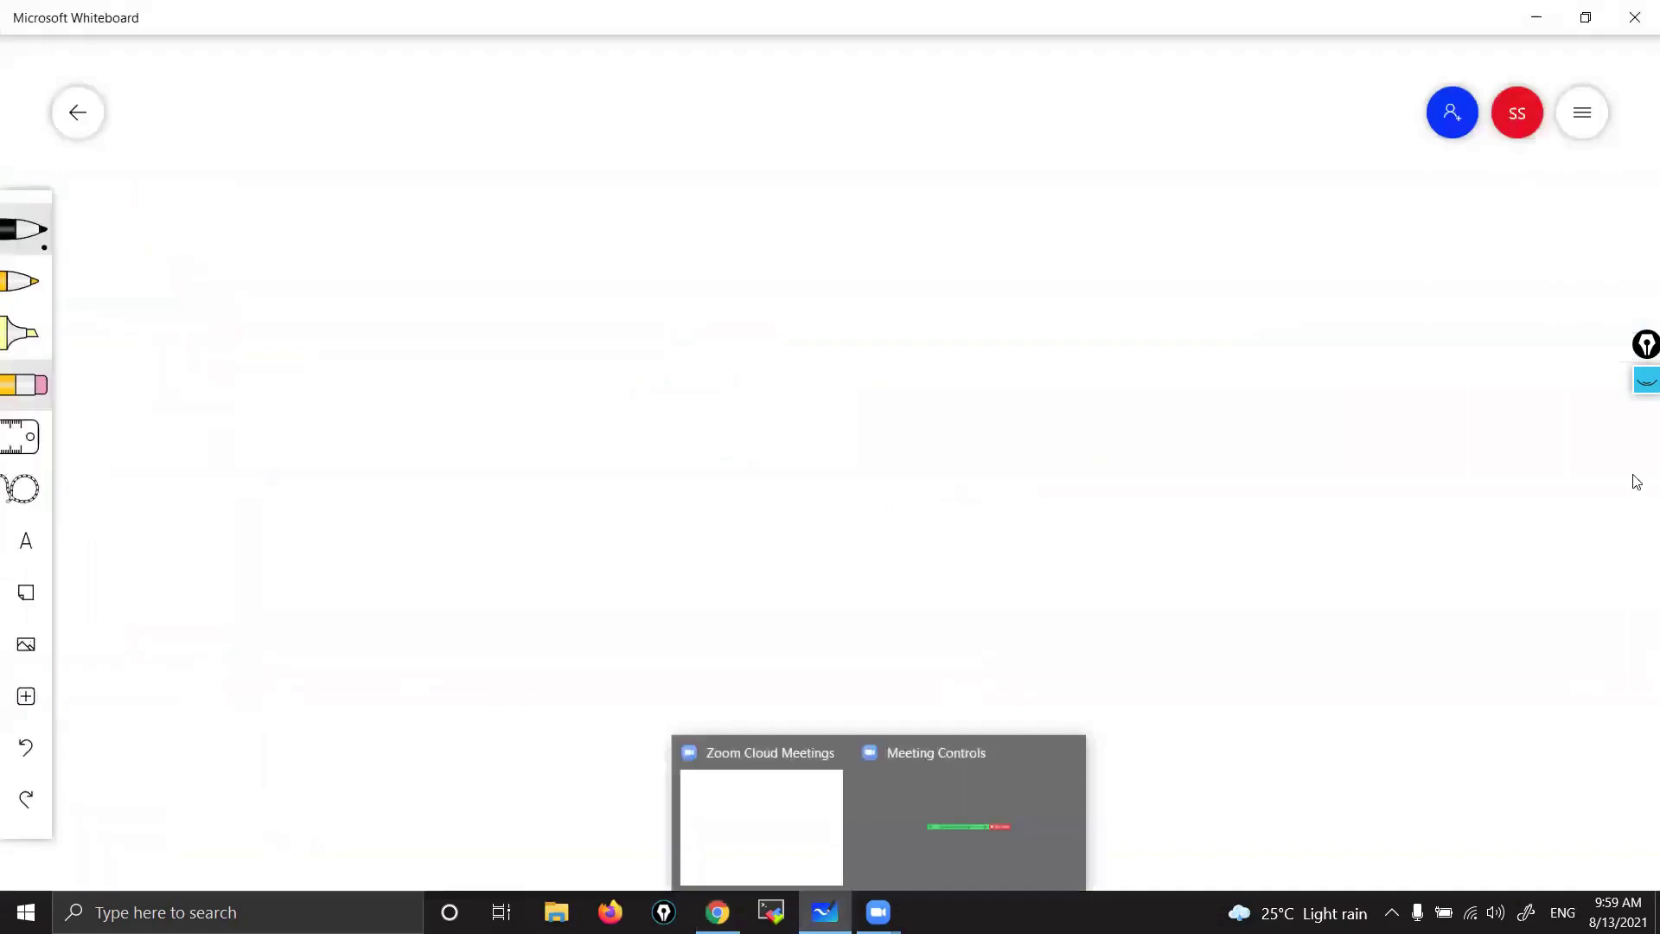
{"action": "left_click", "coordinate": [522, 718]}
{"action": "left_click", "coordinate": [523, 720]}
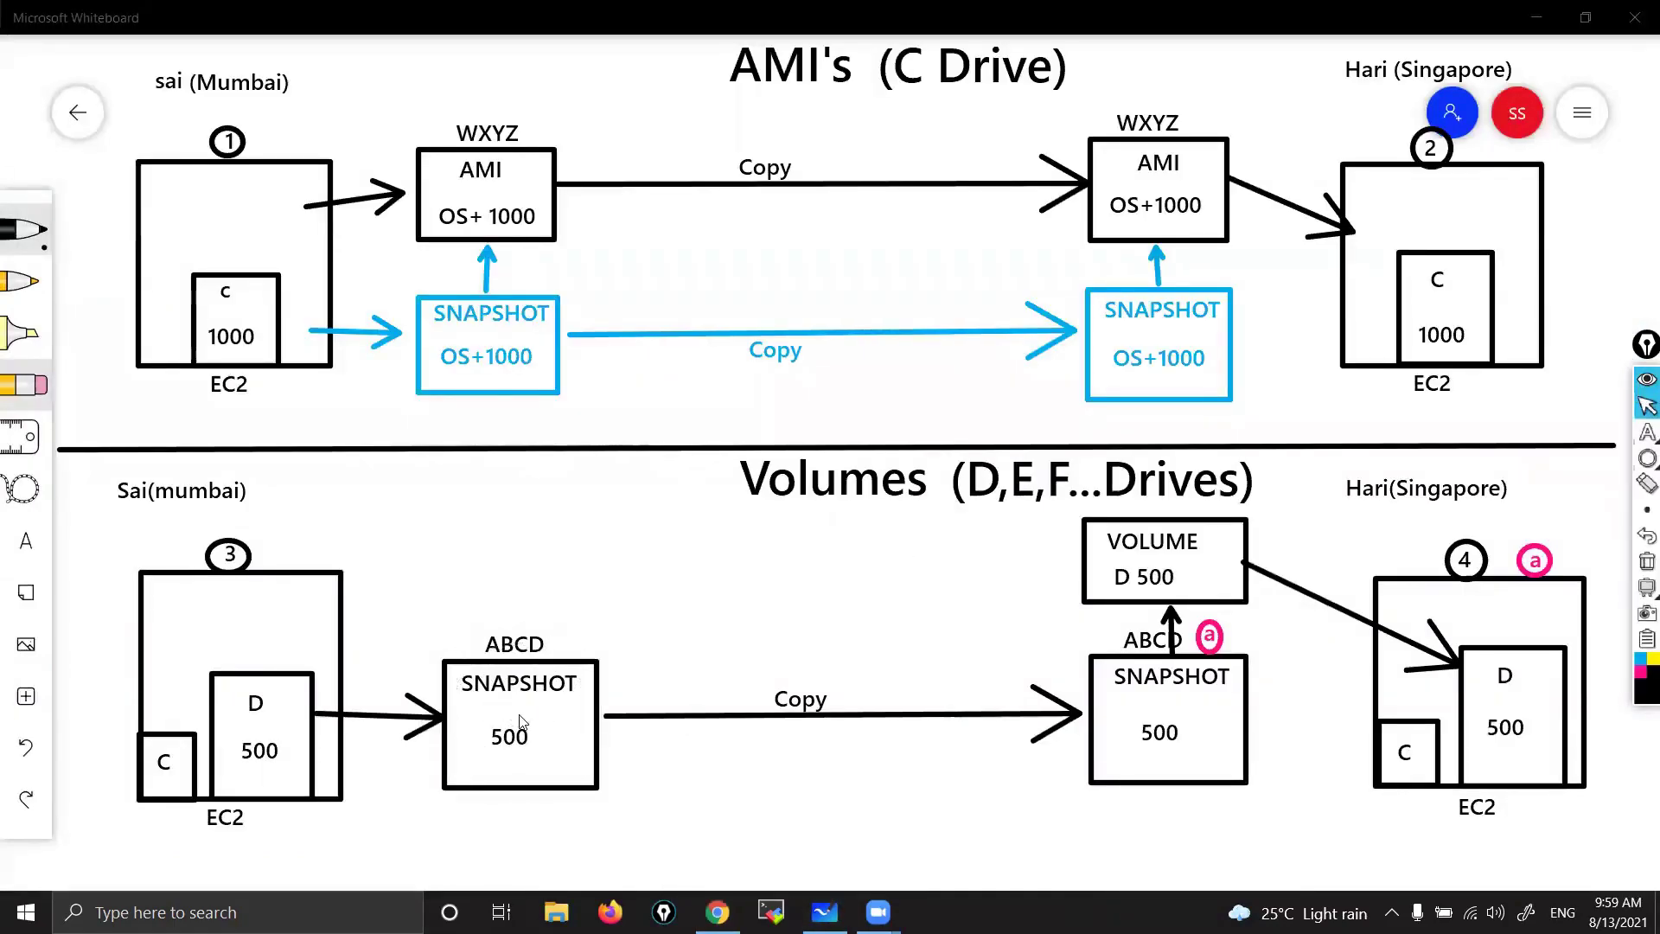
{"action": "left_click", "coordinate": [1169, 716]}
{"action": "left_click", "coordinate": [1647, 379]}
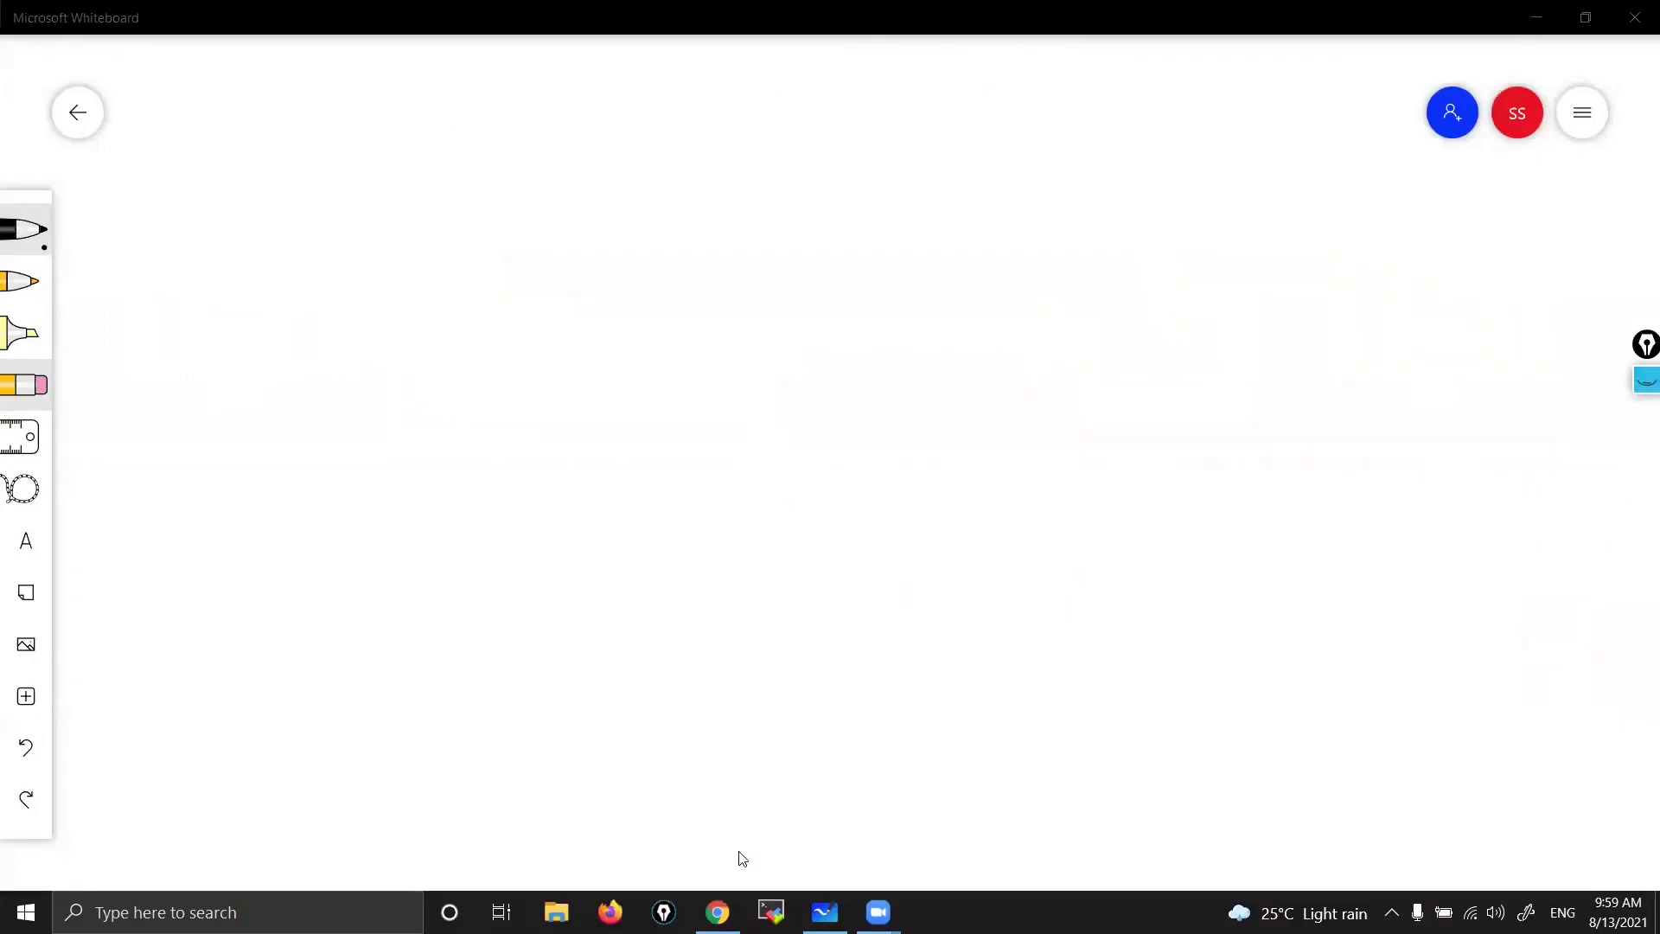
- Return to Chrome, select the ABCD snapshot in Mumbai, and open the Snapshots list of the Singapore region
{"action": "left_click", "coordinate": [718, 912]}
{"action": "left_click", "coordinate": [292, 318]}
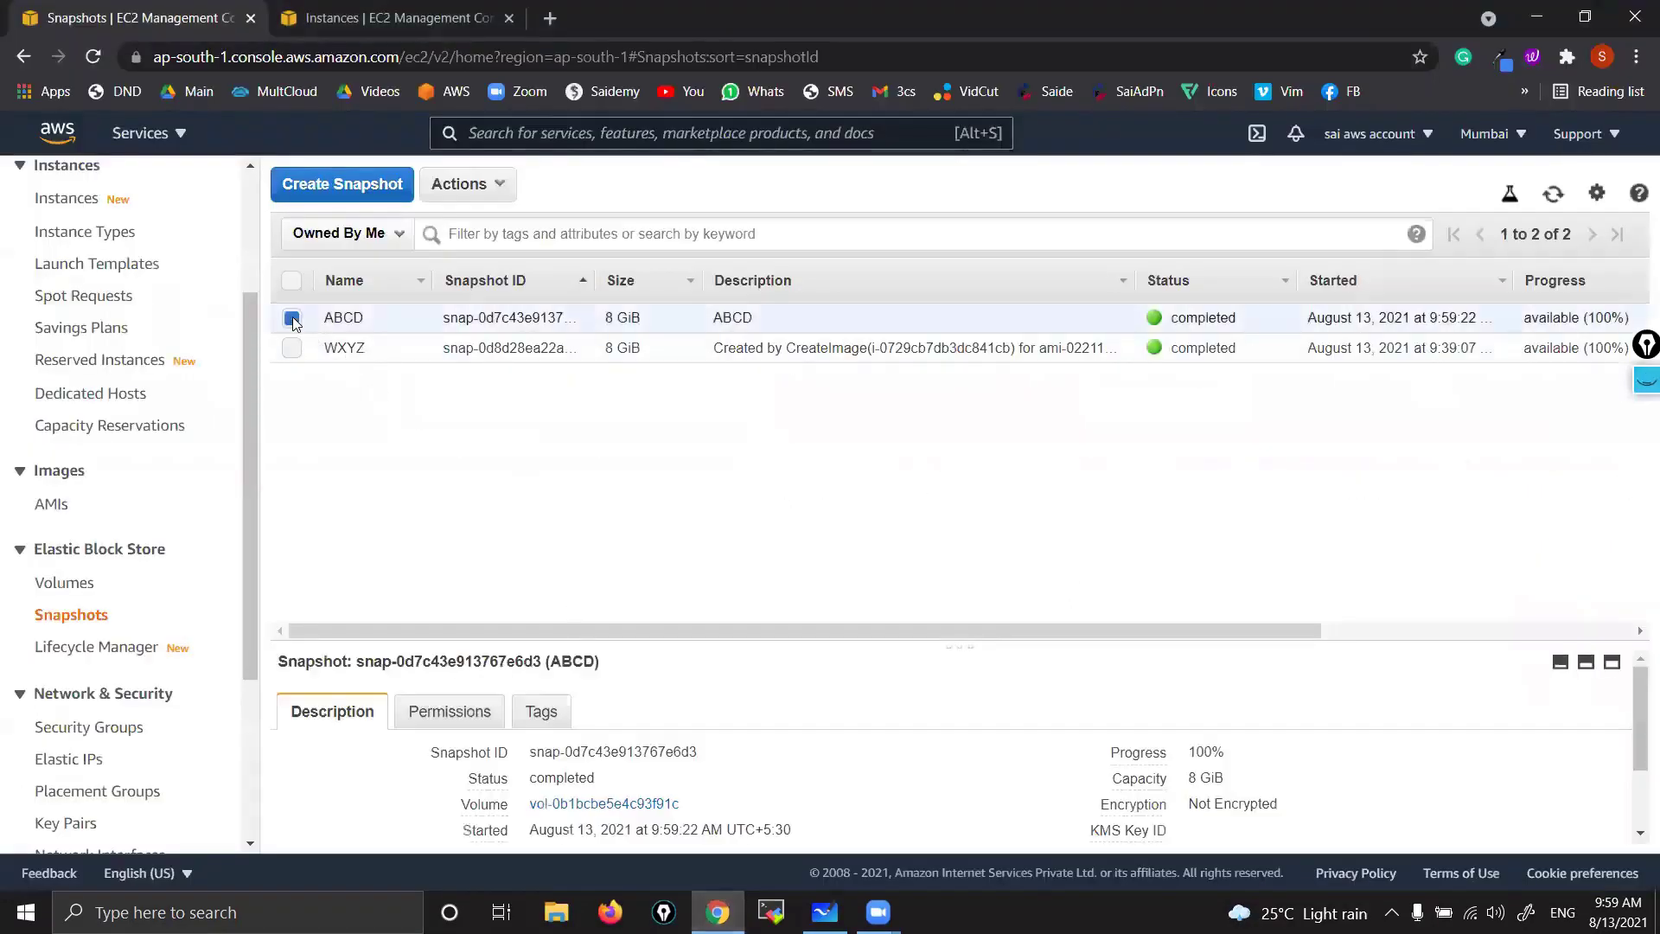
{"action": "left_click", "coordinate": [382, 19]}
{"action": "scroll", "coordinate": [147, 666], "scroll_direction": "down", "scroll_amount": 2}
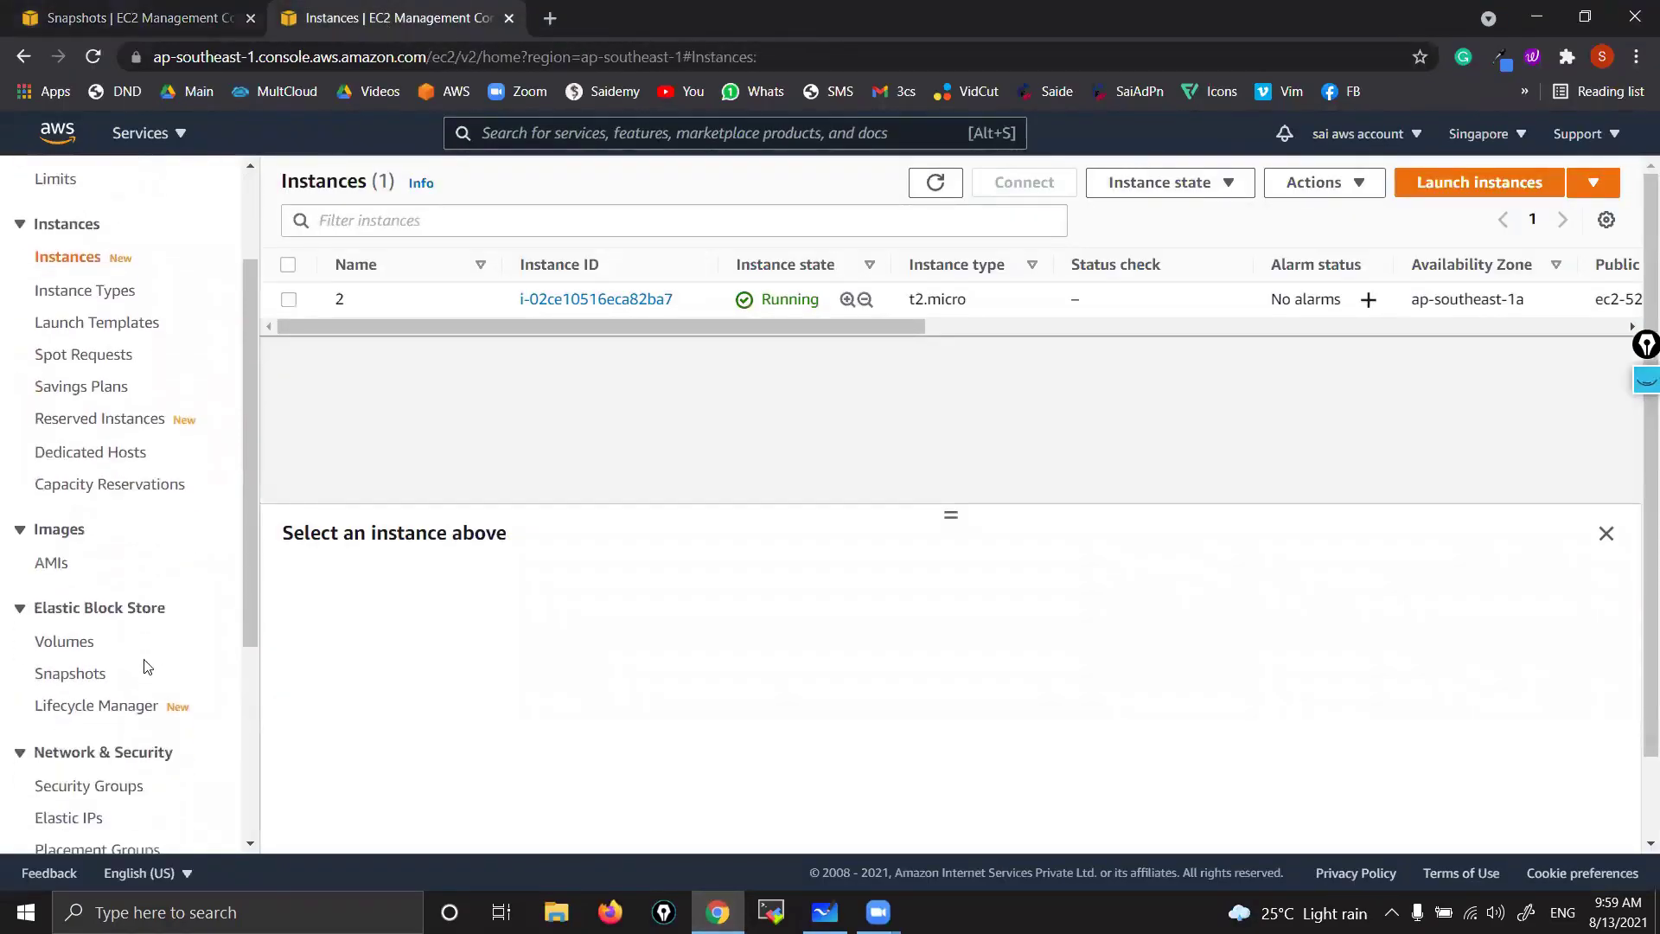
{"action": "left_click", "coordinate": [81, 675]}
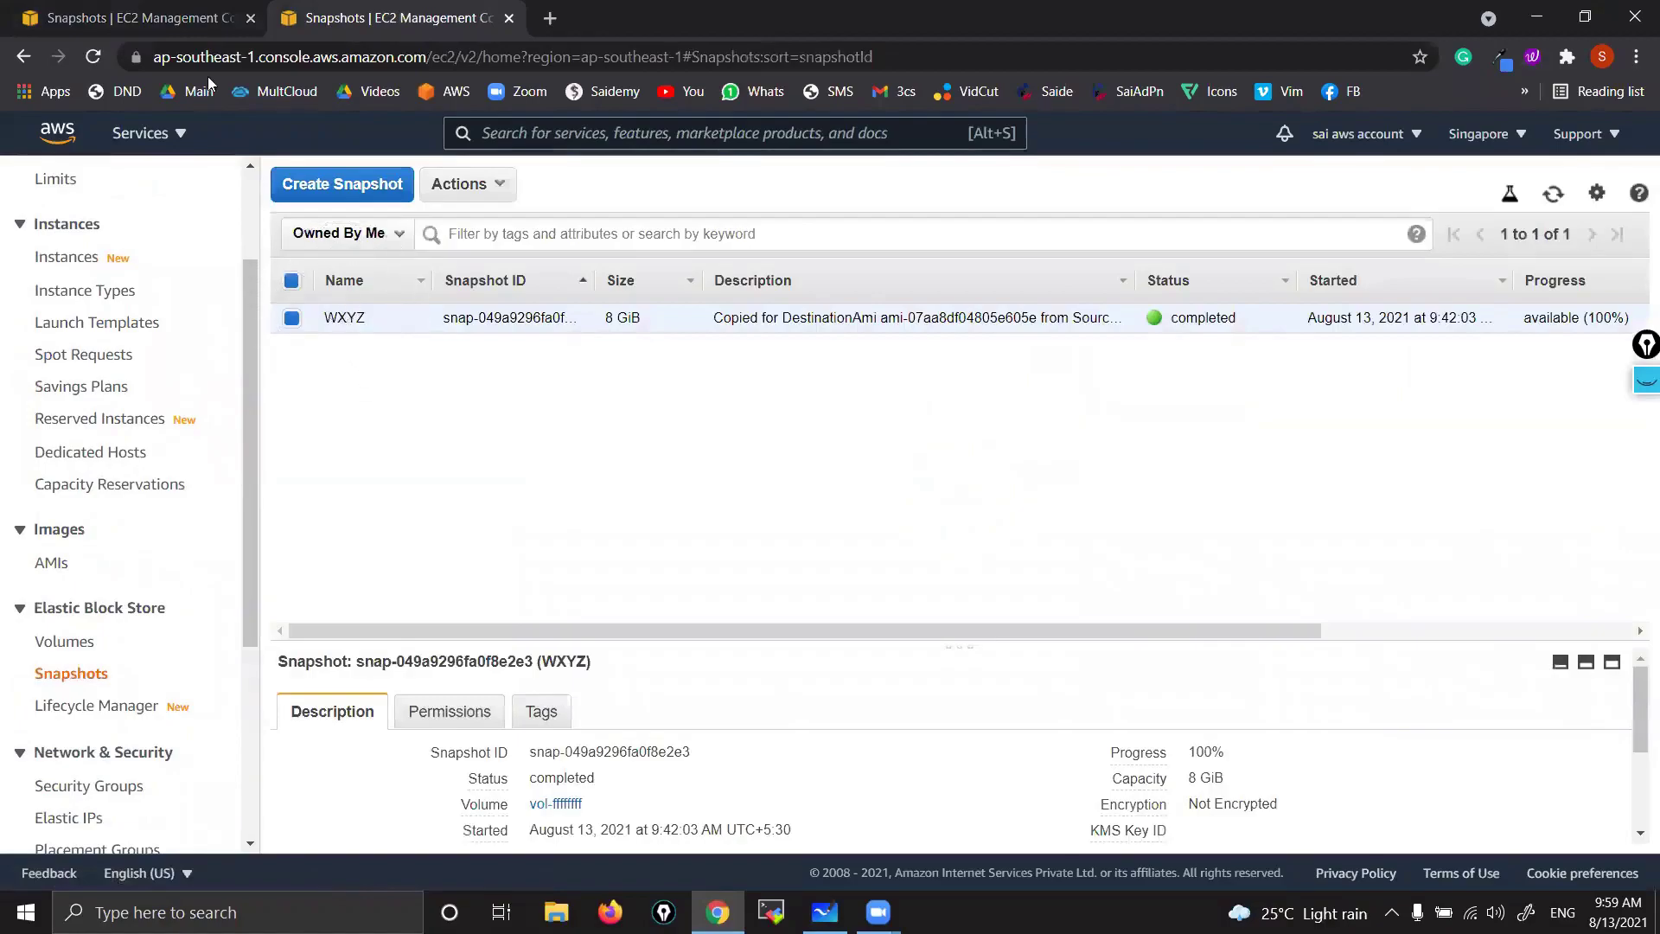
- Copy the ABCD snapshot from Mumbai to Asia Pacific (Singapore), shortening the copy's description to ABCD
{"action": "left_click", "coordinate": [161, 17]}
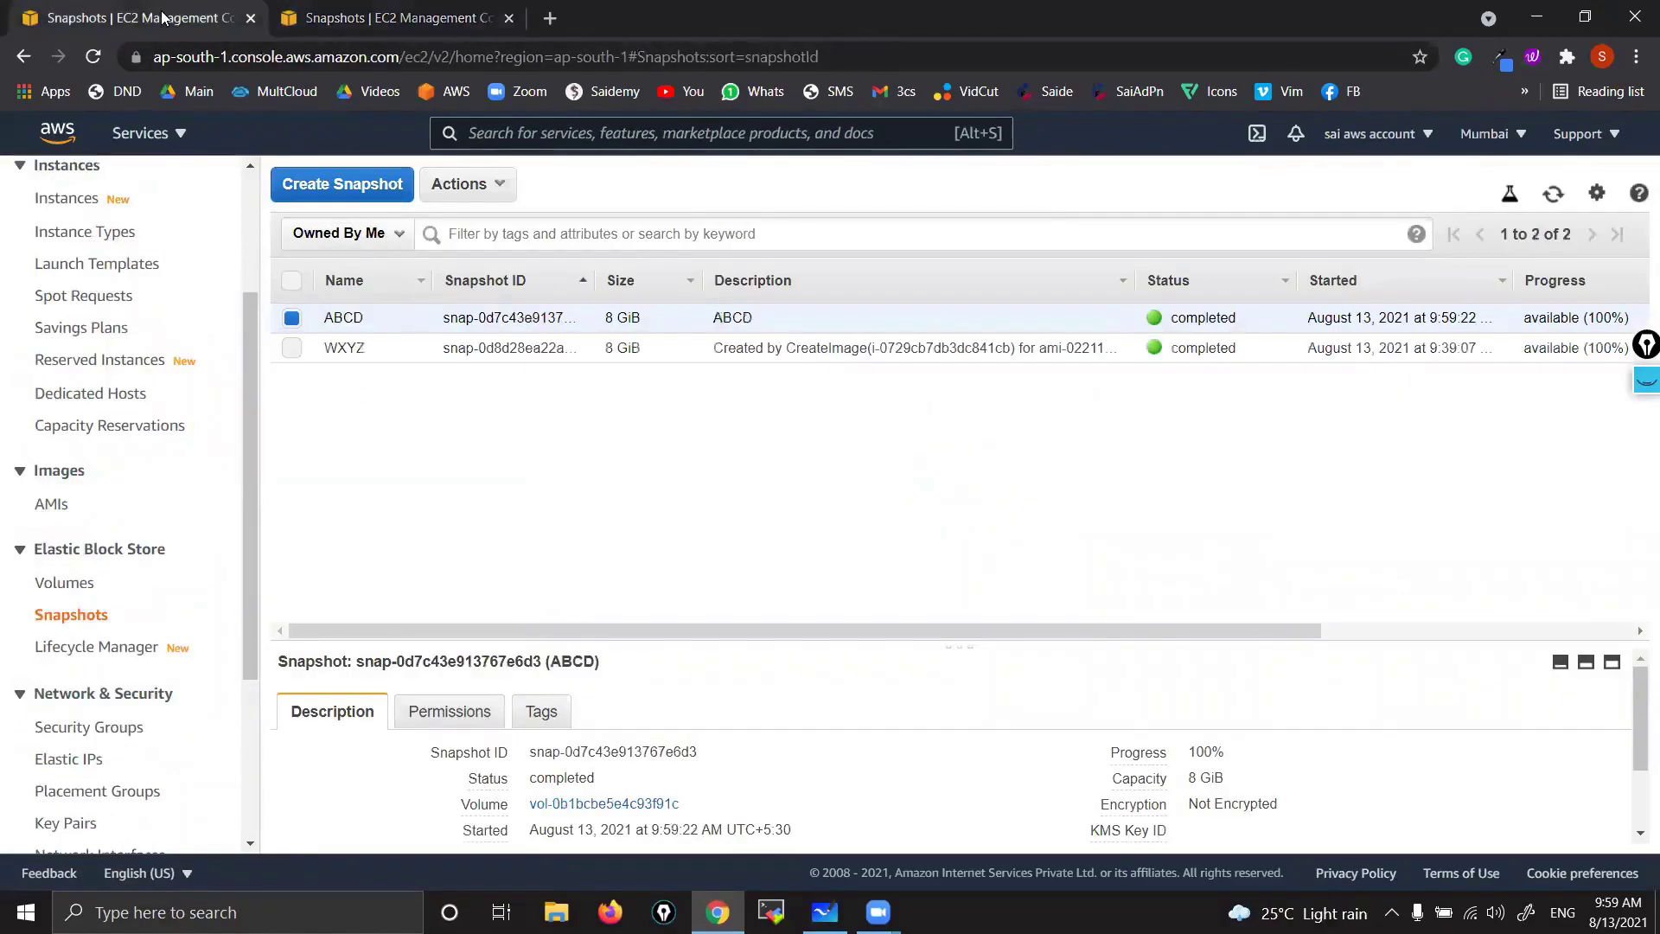
{"action": "left_click", "coordinate": [500, 187]}
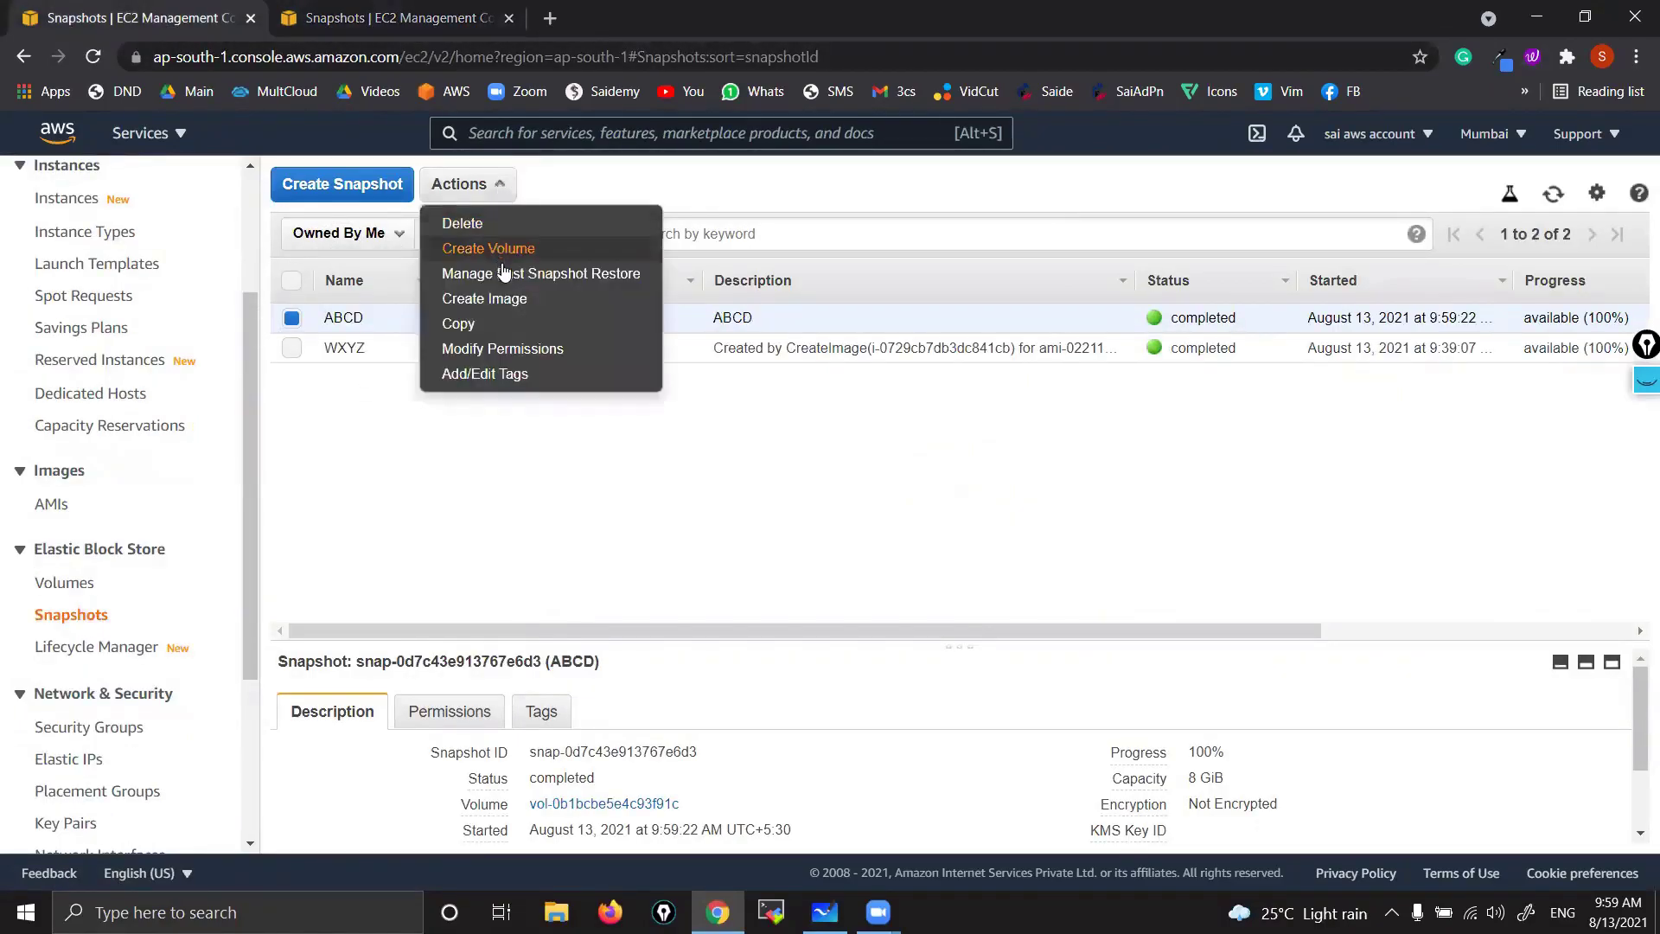
{"action": "left_click", "coordinate": [532, 326]}
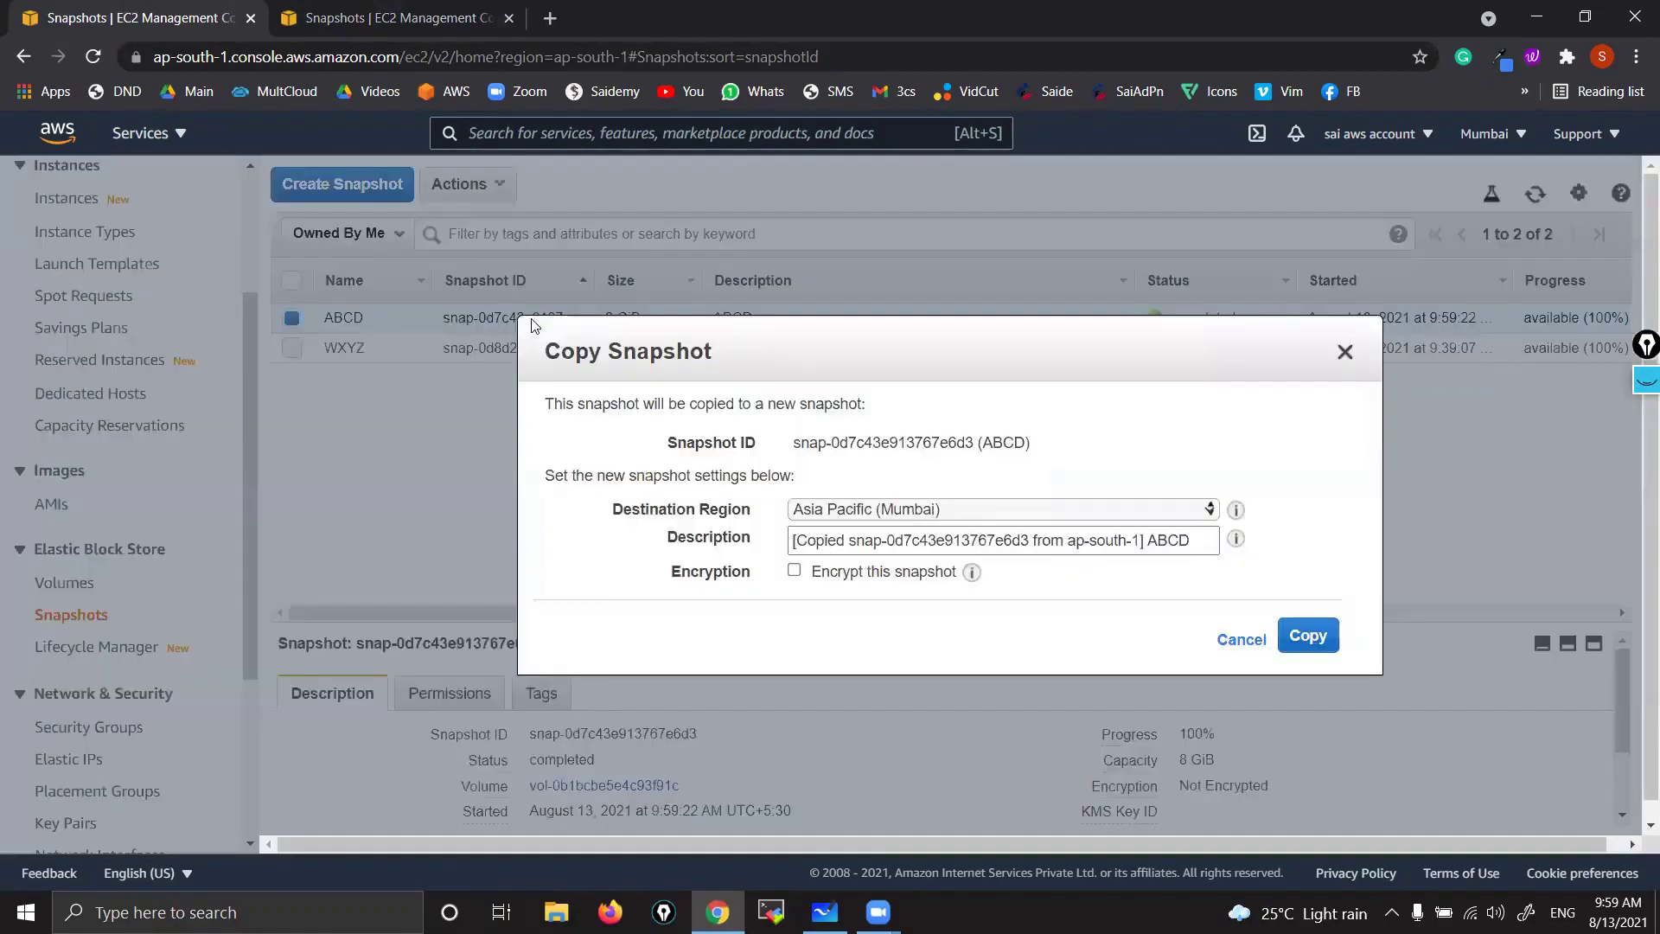
{"action": "left_click", "coordinate": [1063, 510]}
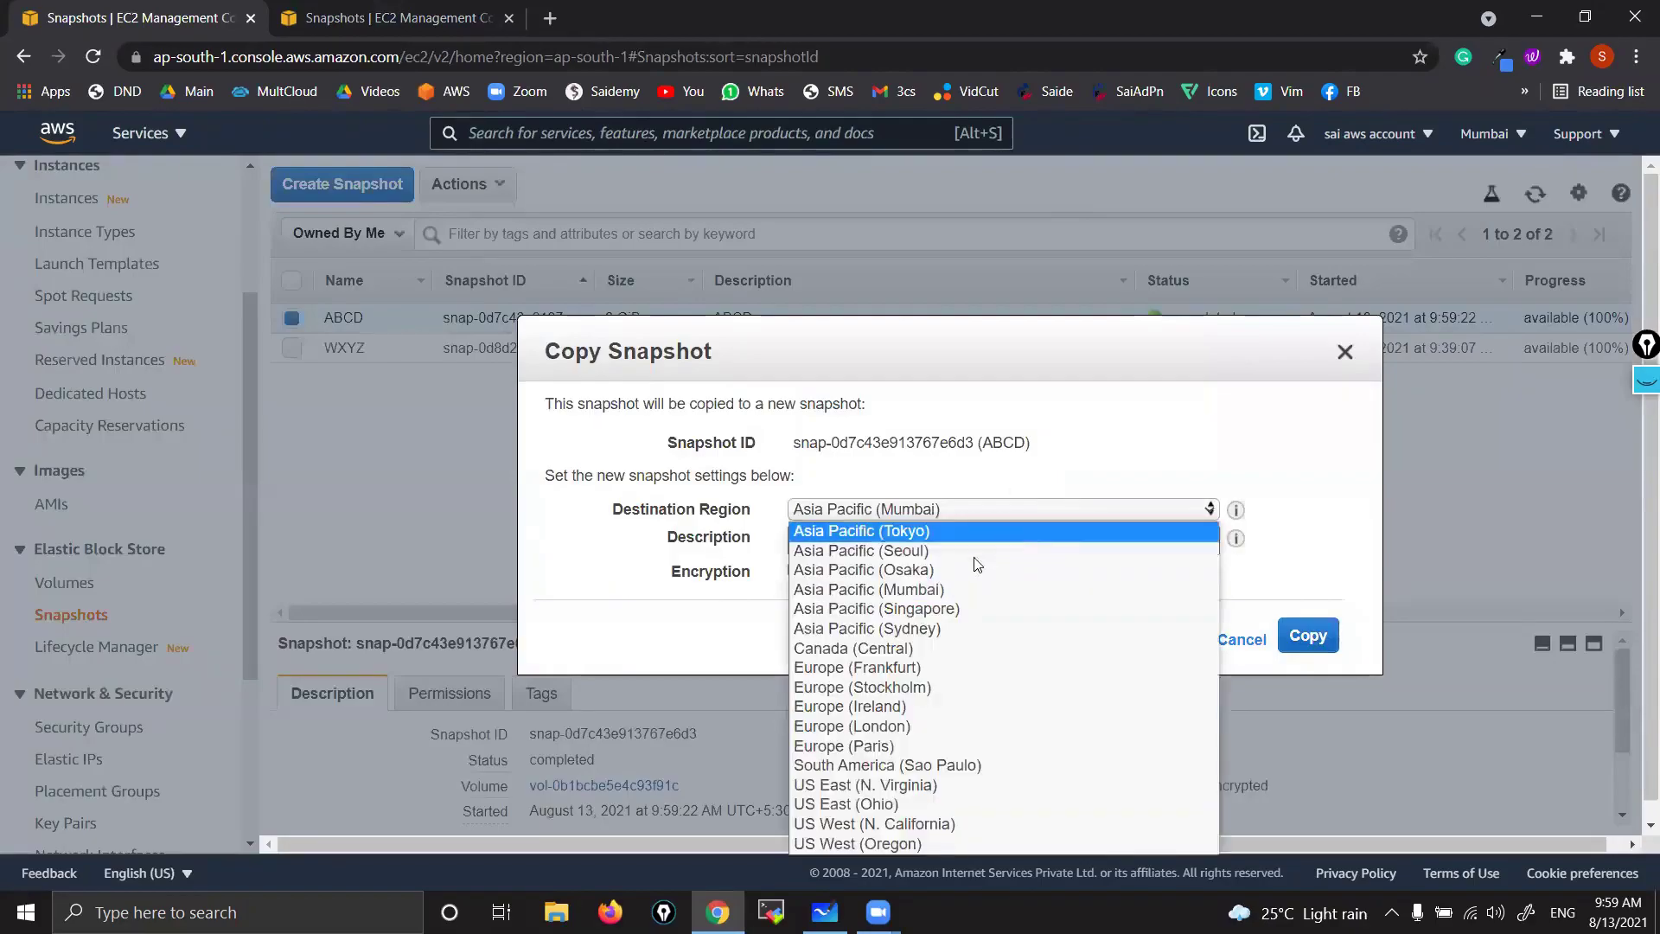
{"action": "left_click", "coordinate": [928, 612]}
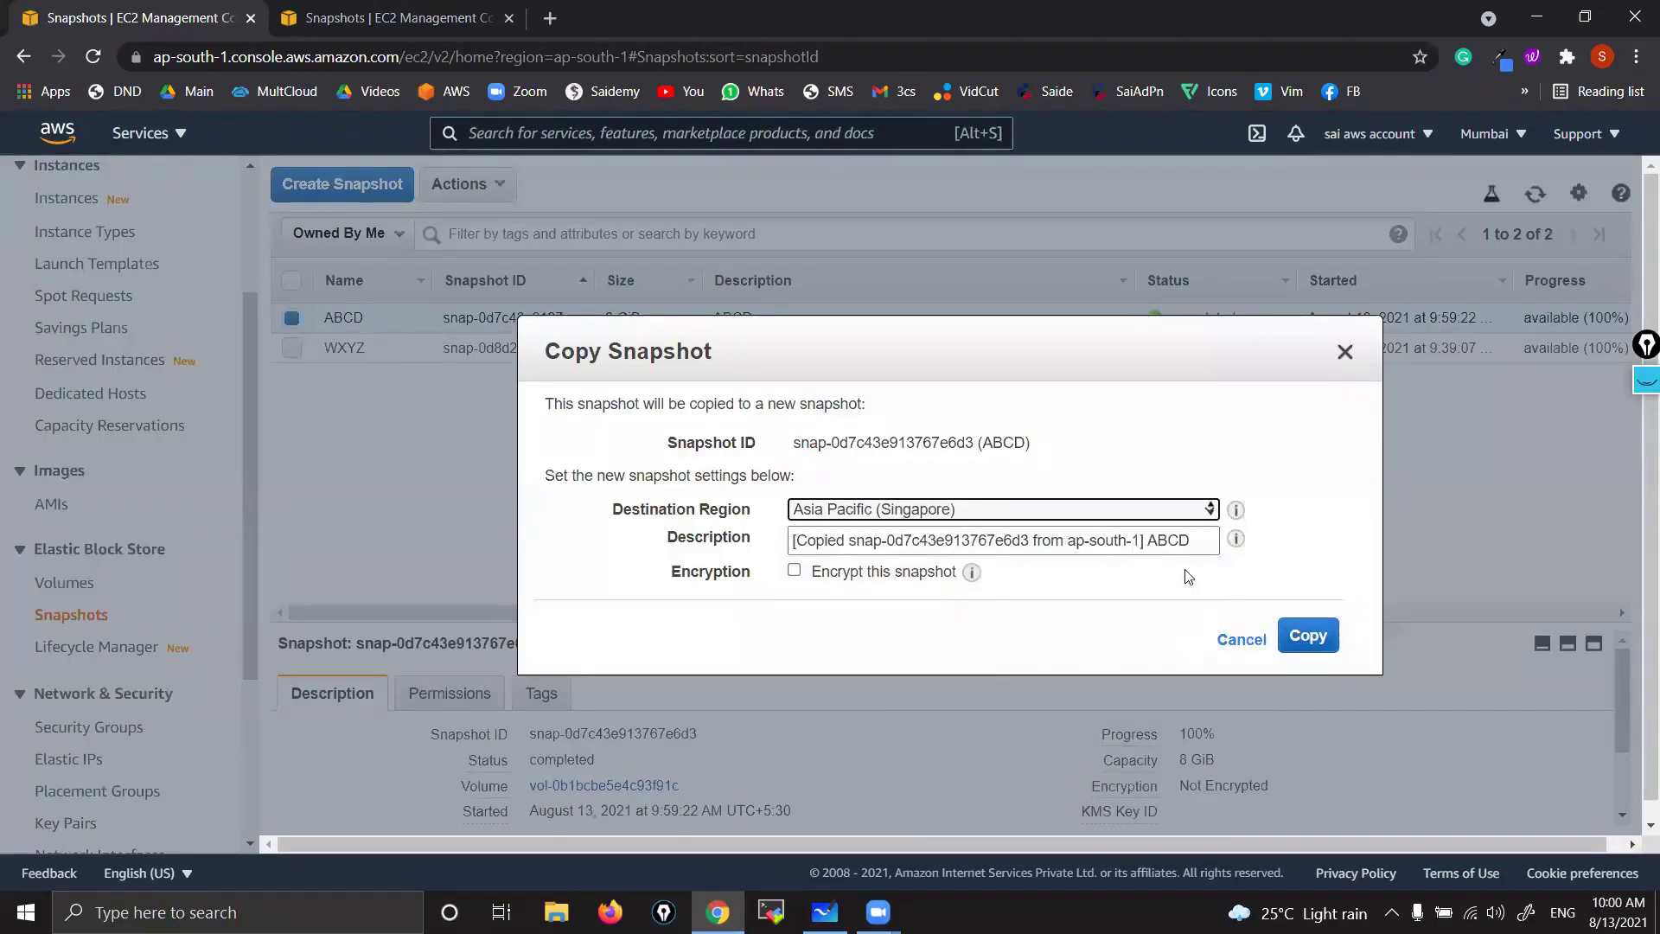
{"action": "left_click_drag", "start_coordinate": [1154, 540], "coordinate": [760, 547]}
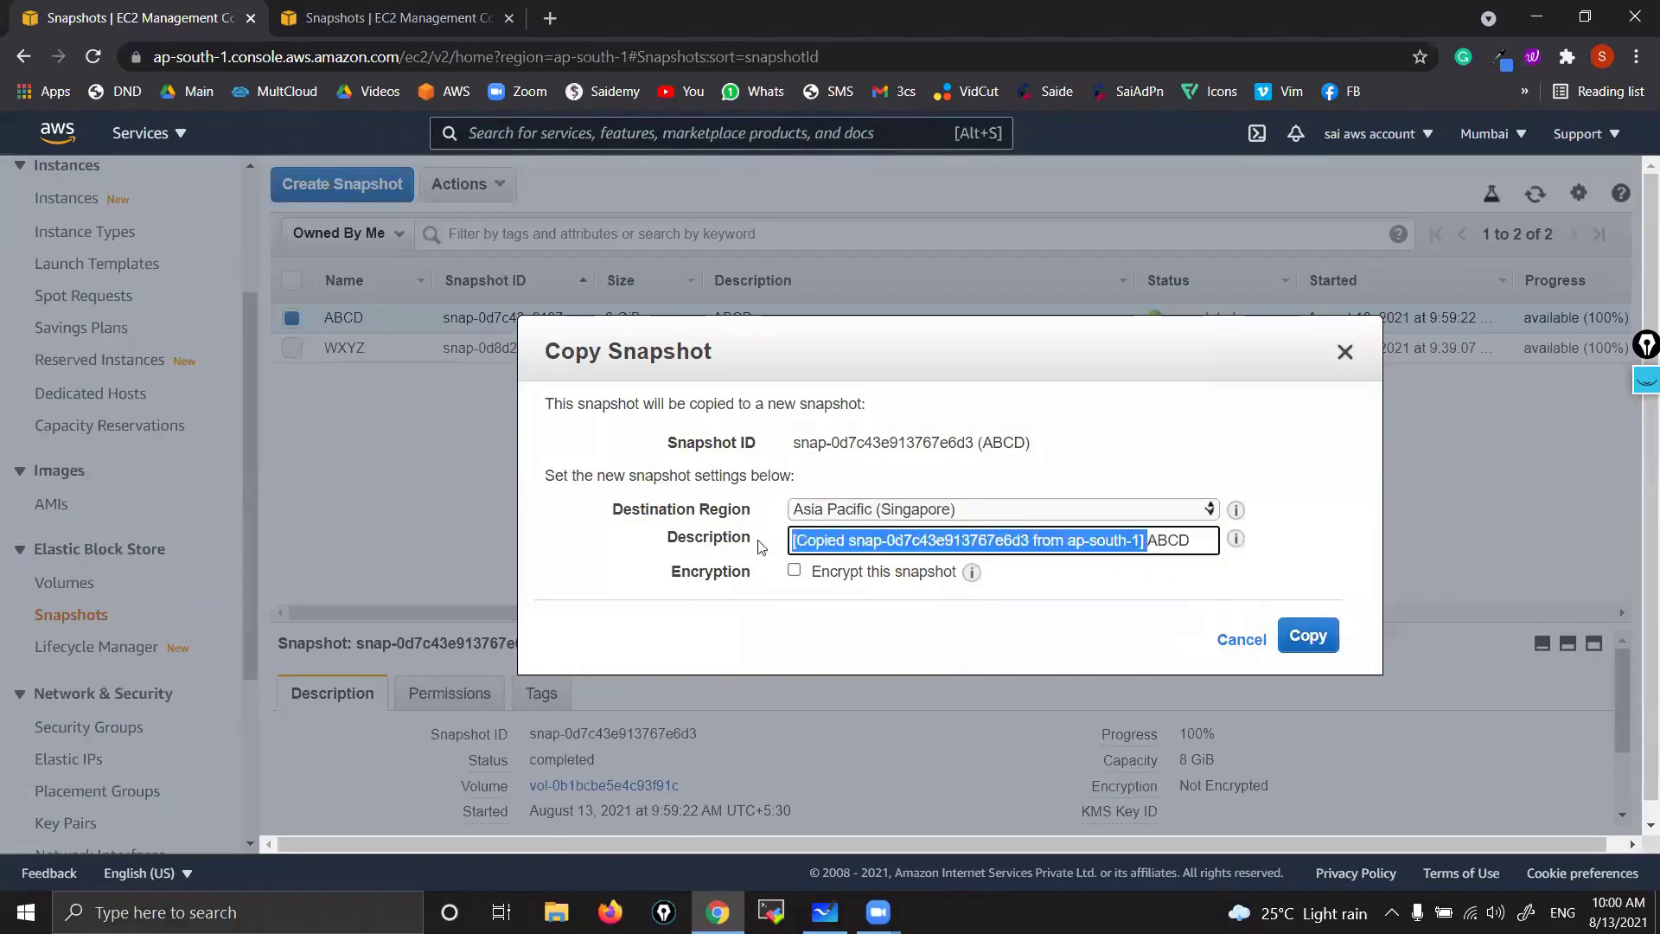
{"action": "key", "text": "BackSpace"}
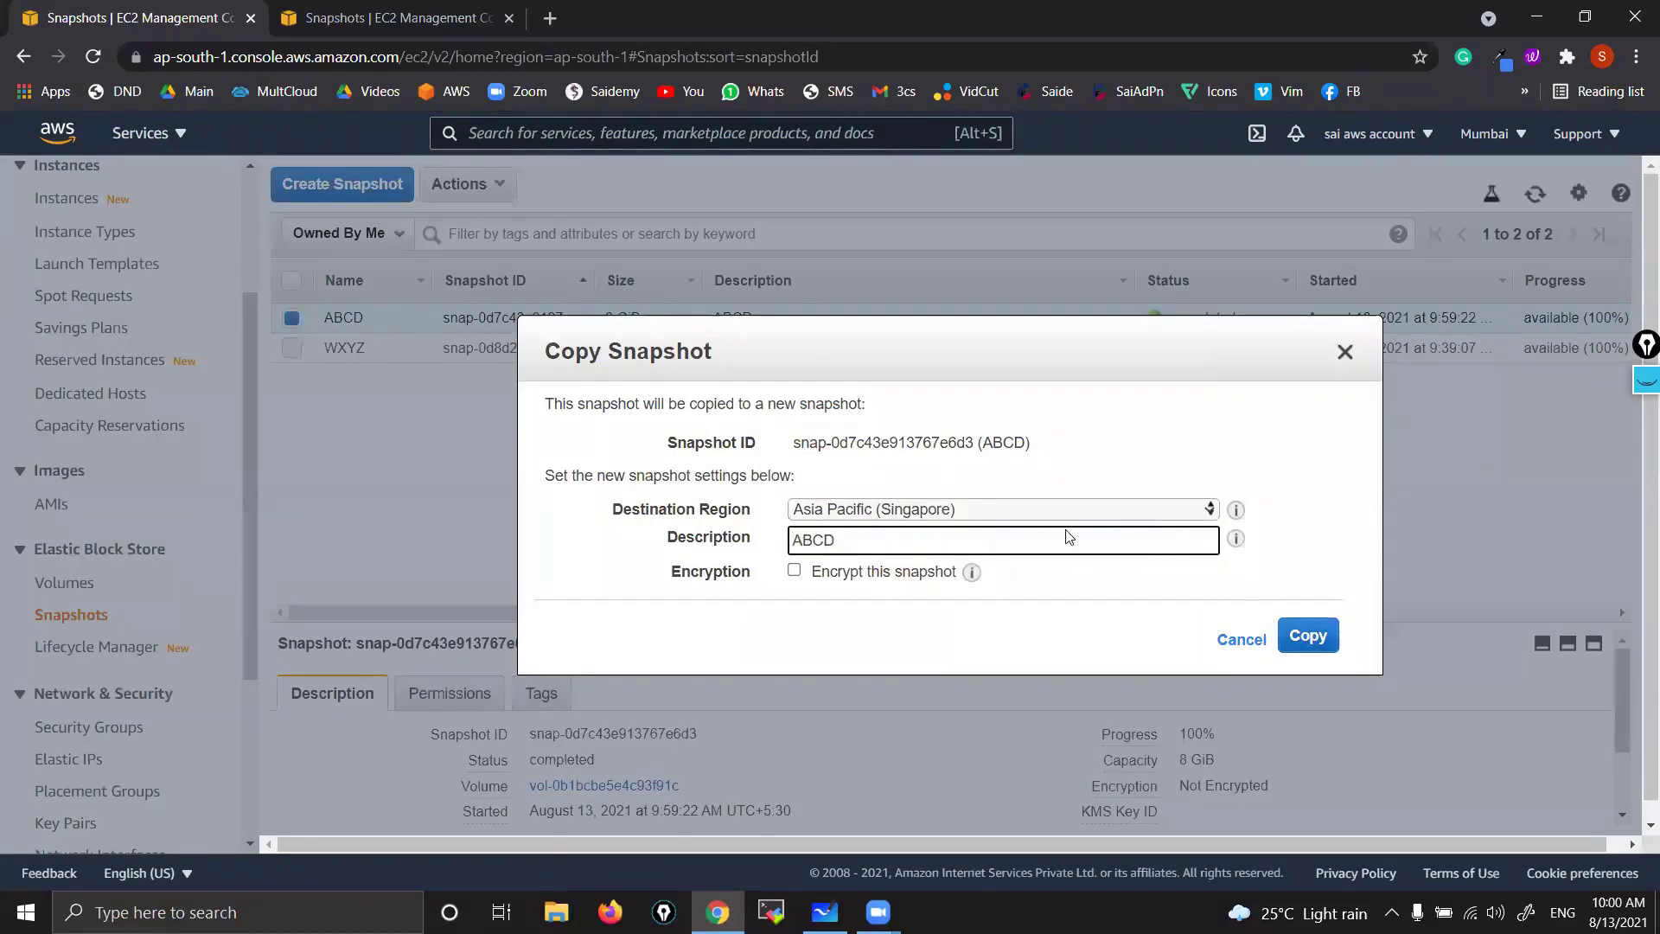
{"action": "left_click", "coordinate": [1306, 636]}
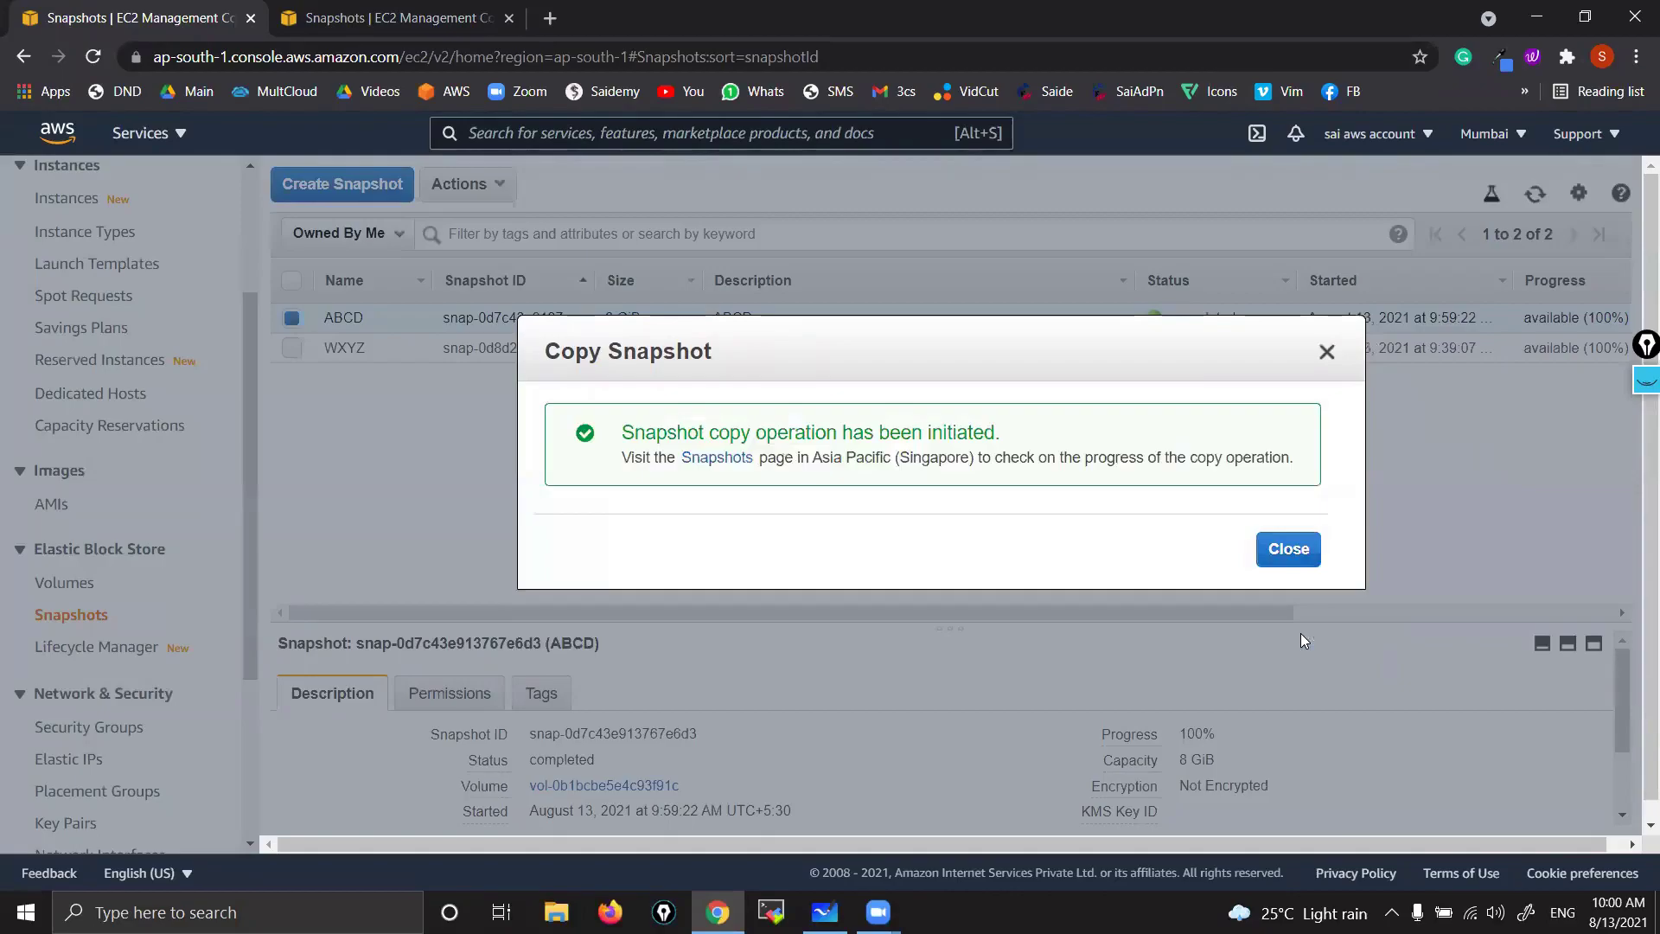
{"action": "left_click", "coordinate": [1288, 552]}
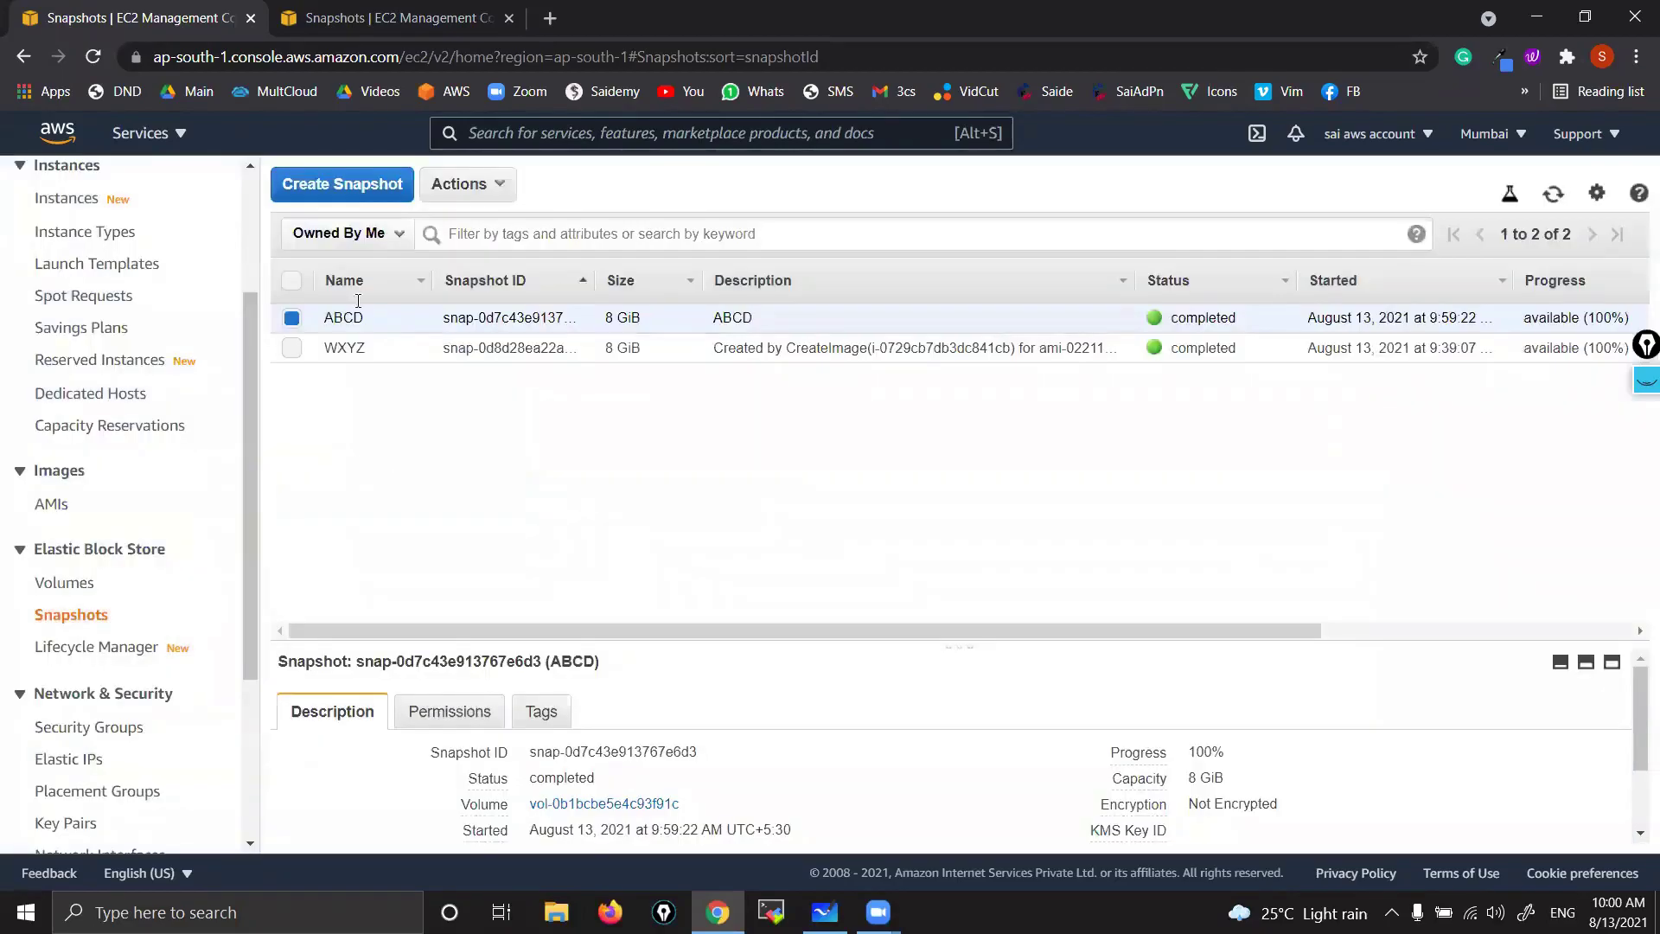
- Refresh the Singapore region's Snapshots list and name the copied, unnamed snapshot ABCD
{"action": "left_click", "coordinate": [380, 7]}
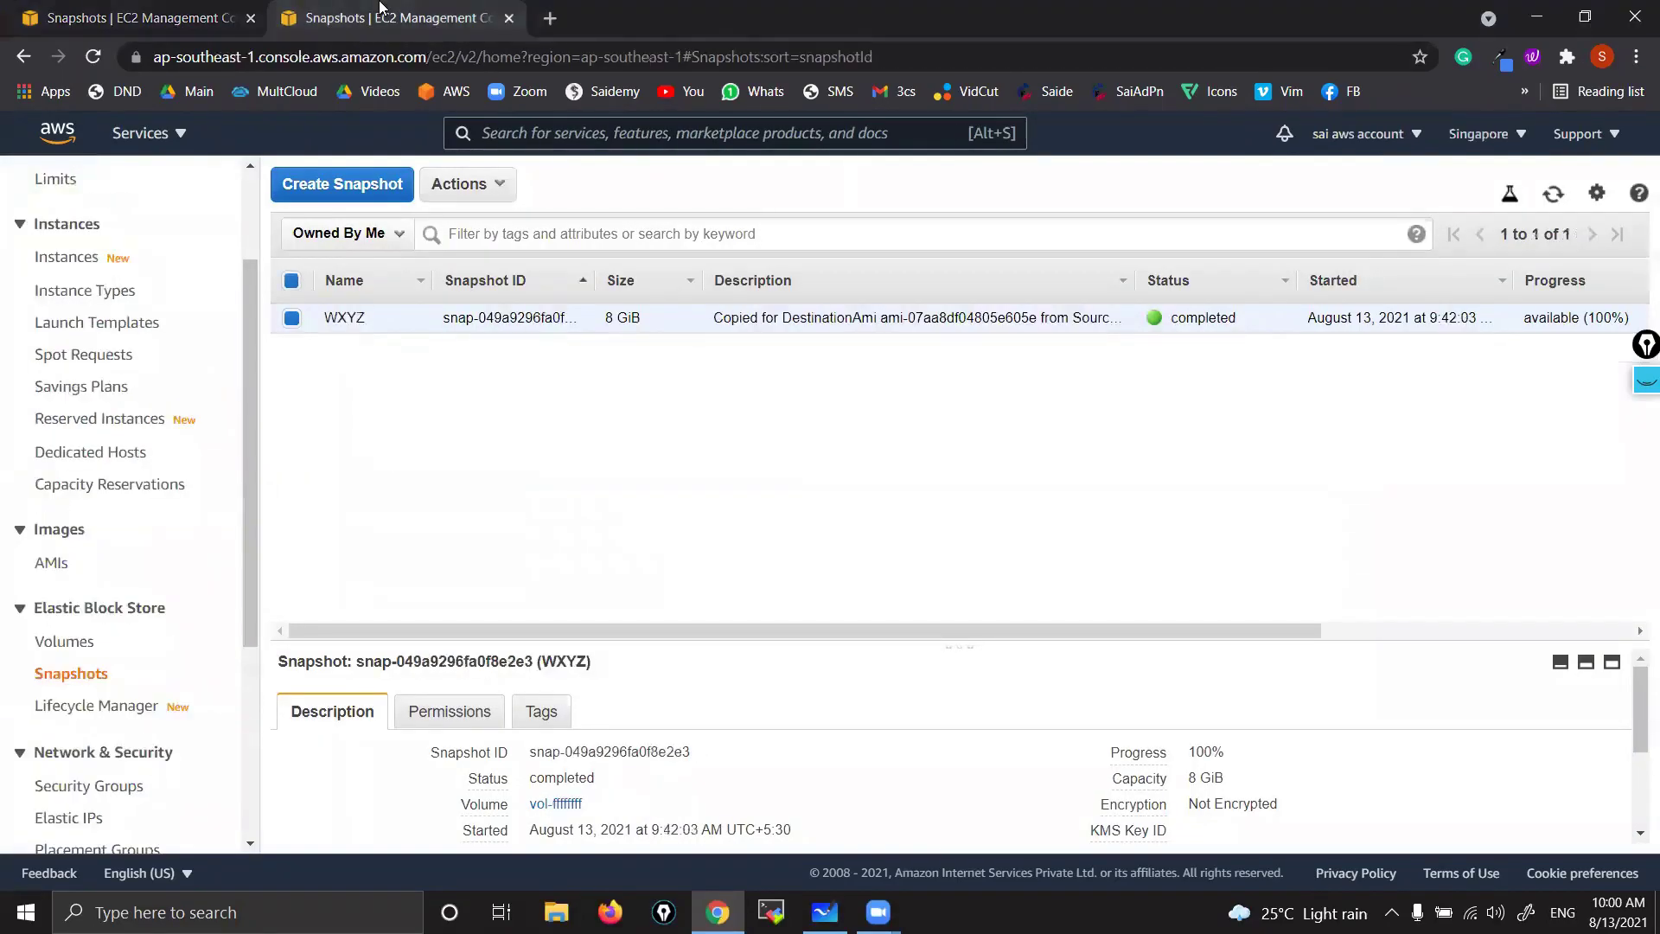
{"action": "left_click", "coordinate": [93, 56]}
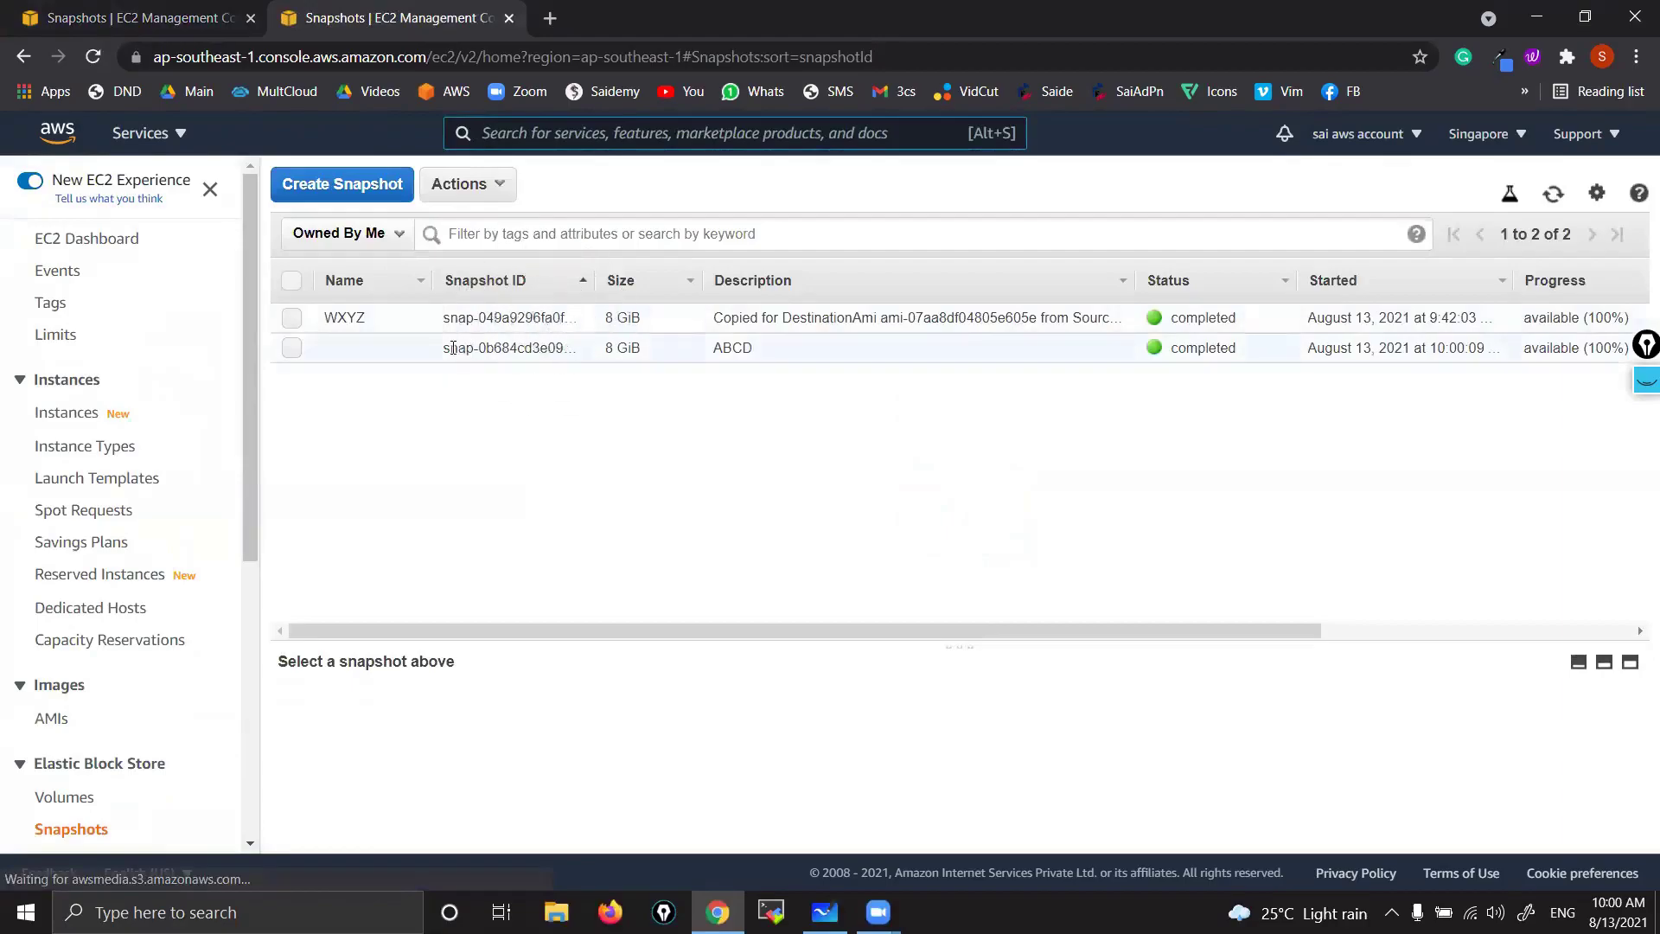
{"action": "left_click", "coordinate": [417, 348]}
{"action": "type", "text": "WXYZ"}
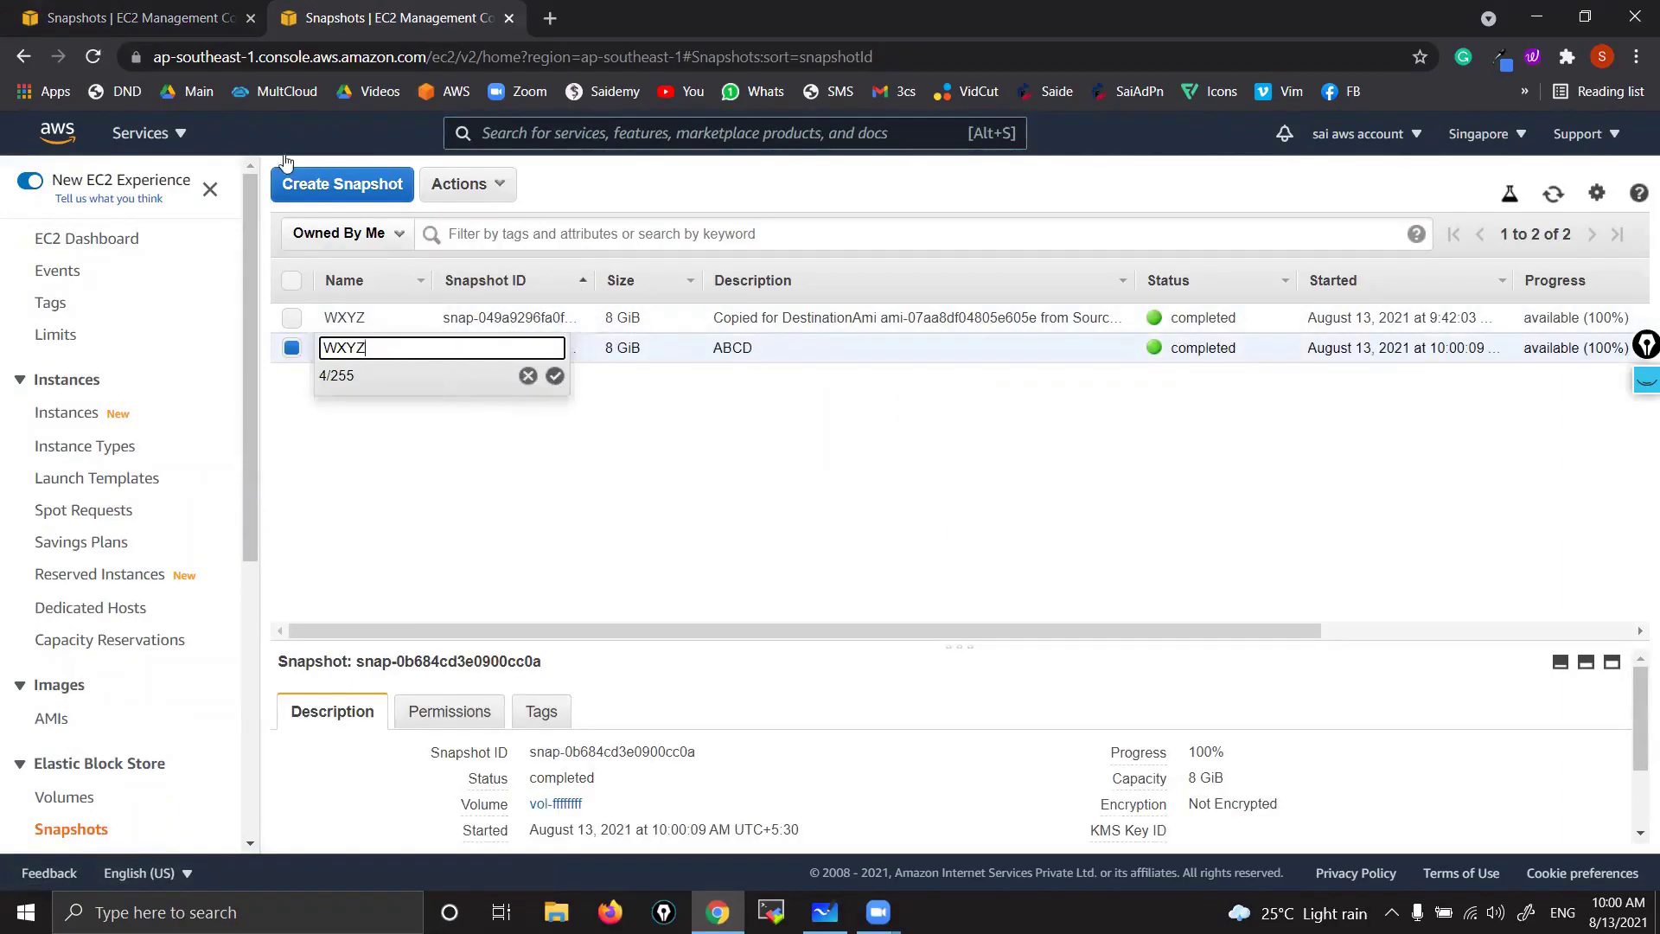
{"action": "key", "text": "ctrl+shift+Tab"}
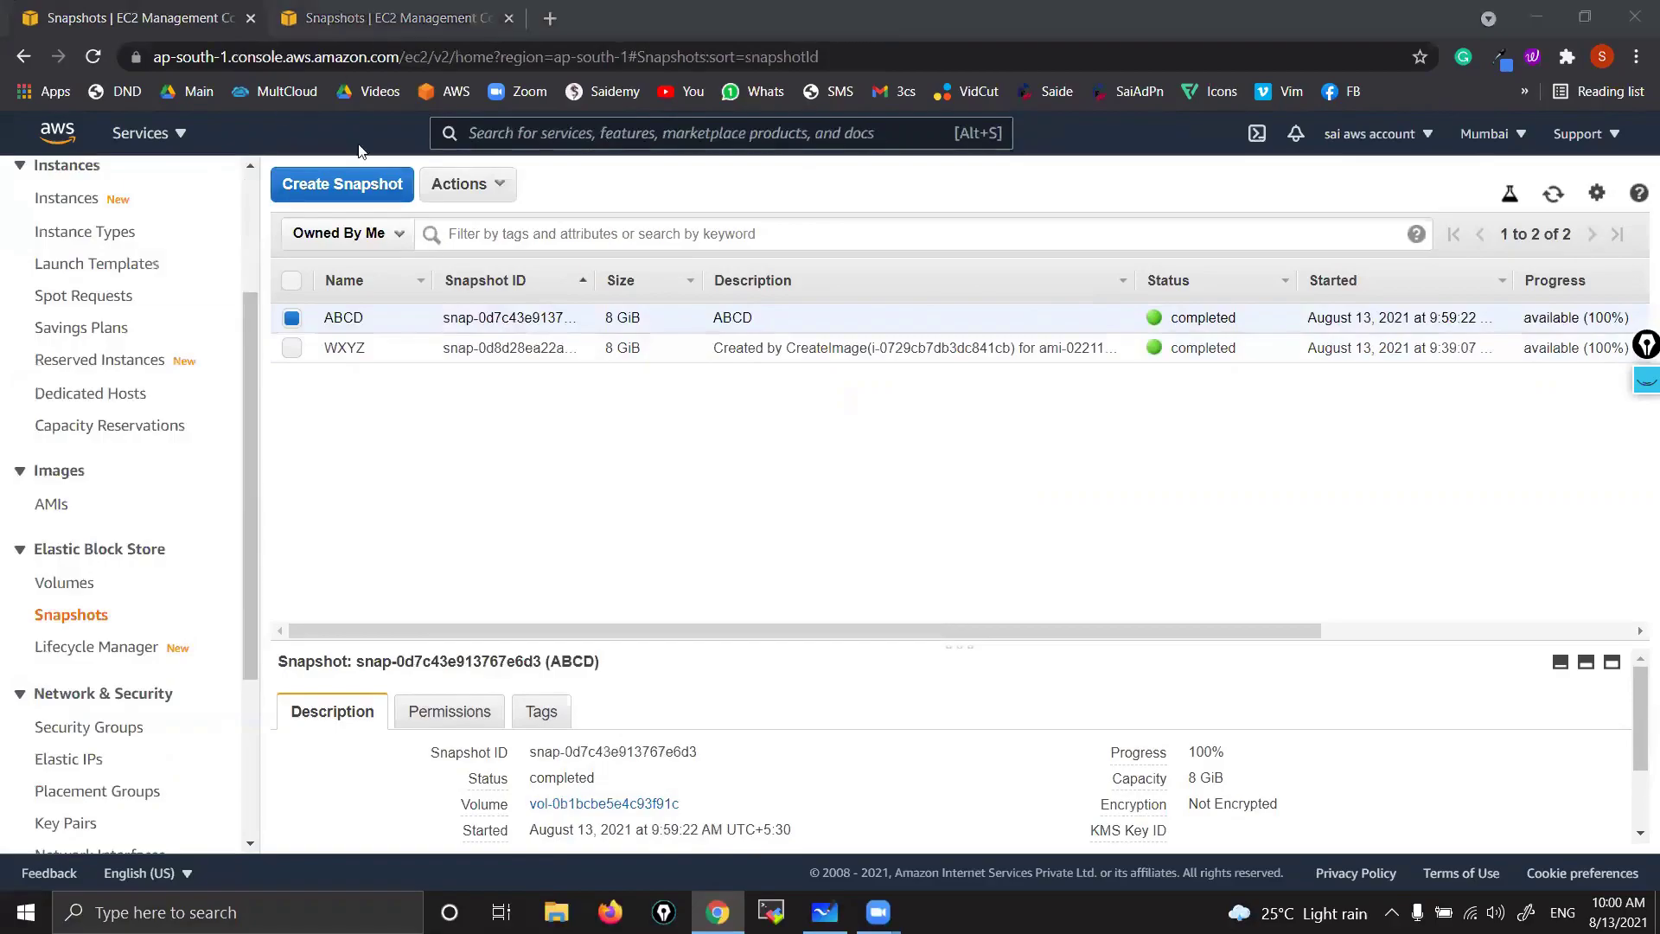
{"action": "key", "text": "ctrl+Tab"}
{"action": "left_click_drag", "start_coordinate": [393, 346], "coordinate": [329, 347]}
{"action": "type", "text": "ABCD"}
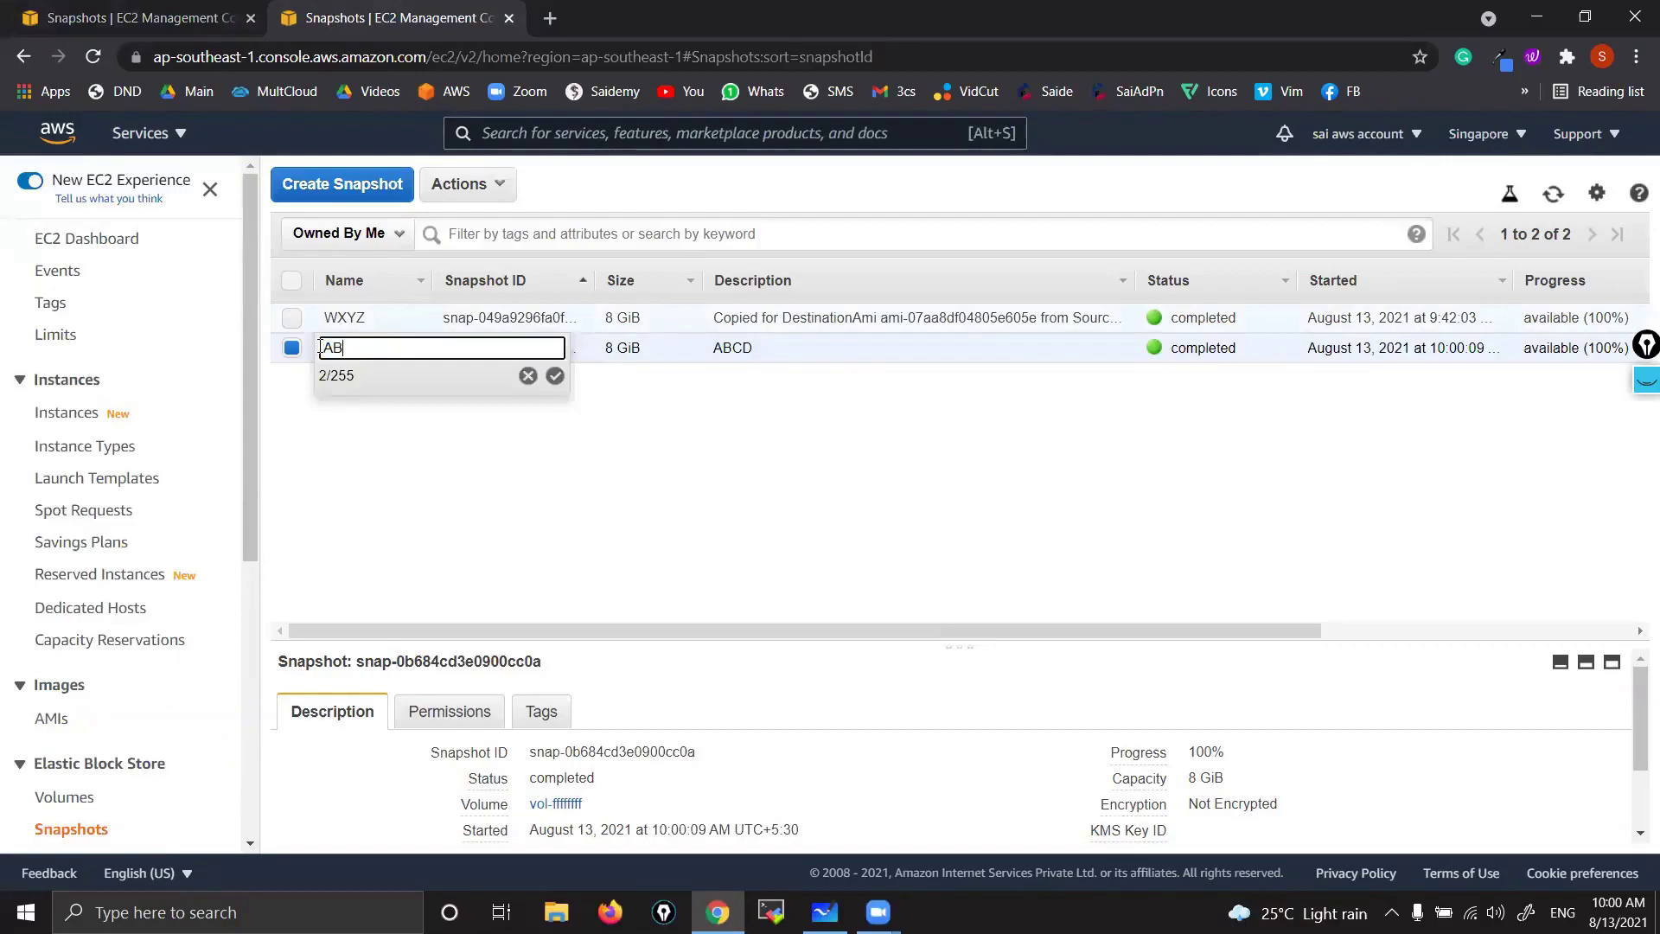
{"action": "left_click", "coordinate": [554, 377]}
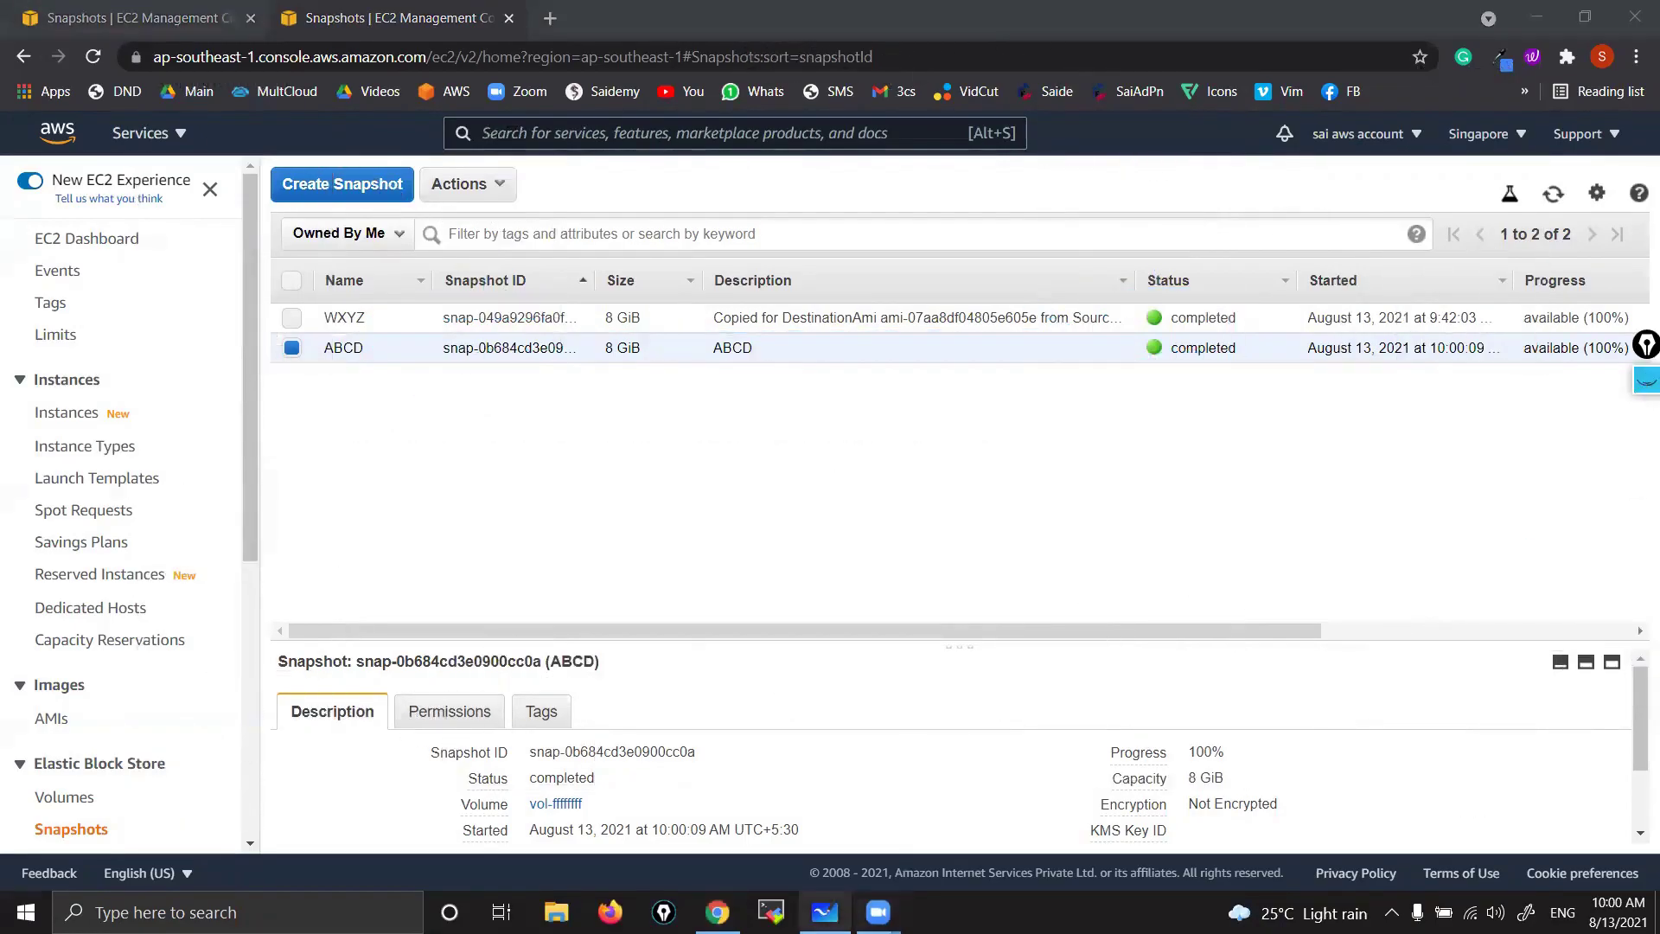
- Switch to Microsoft Whiteboard and examine the diagram's path from the Singapore ABCD snapshot to the D volume
{"action": "left_click", "coordinate": [825, 912]}
{"action": "left_click", "coordinate": [1643, 385]}
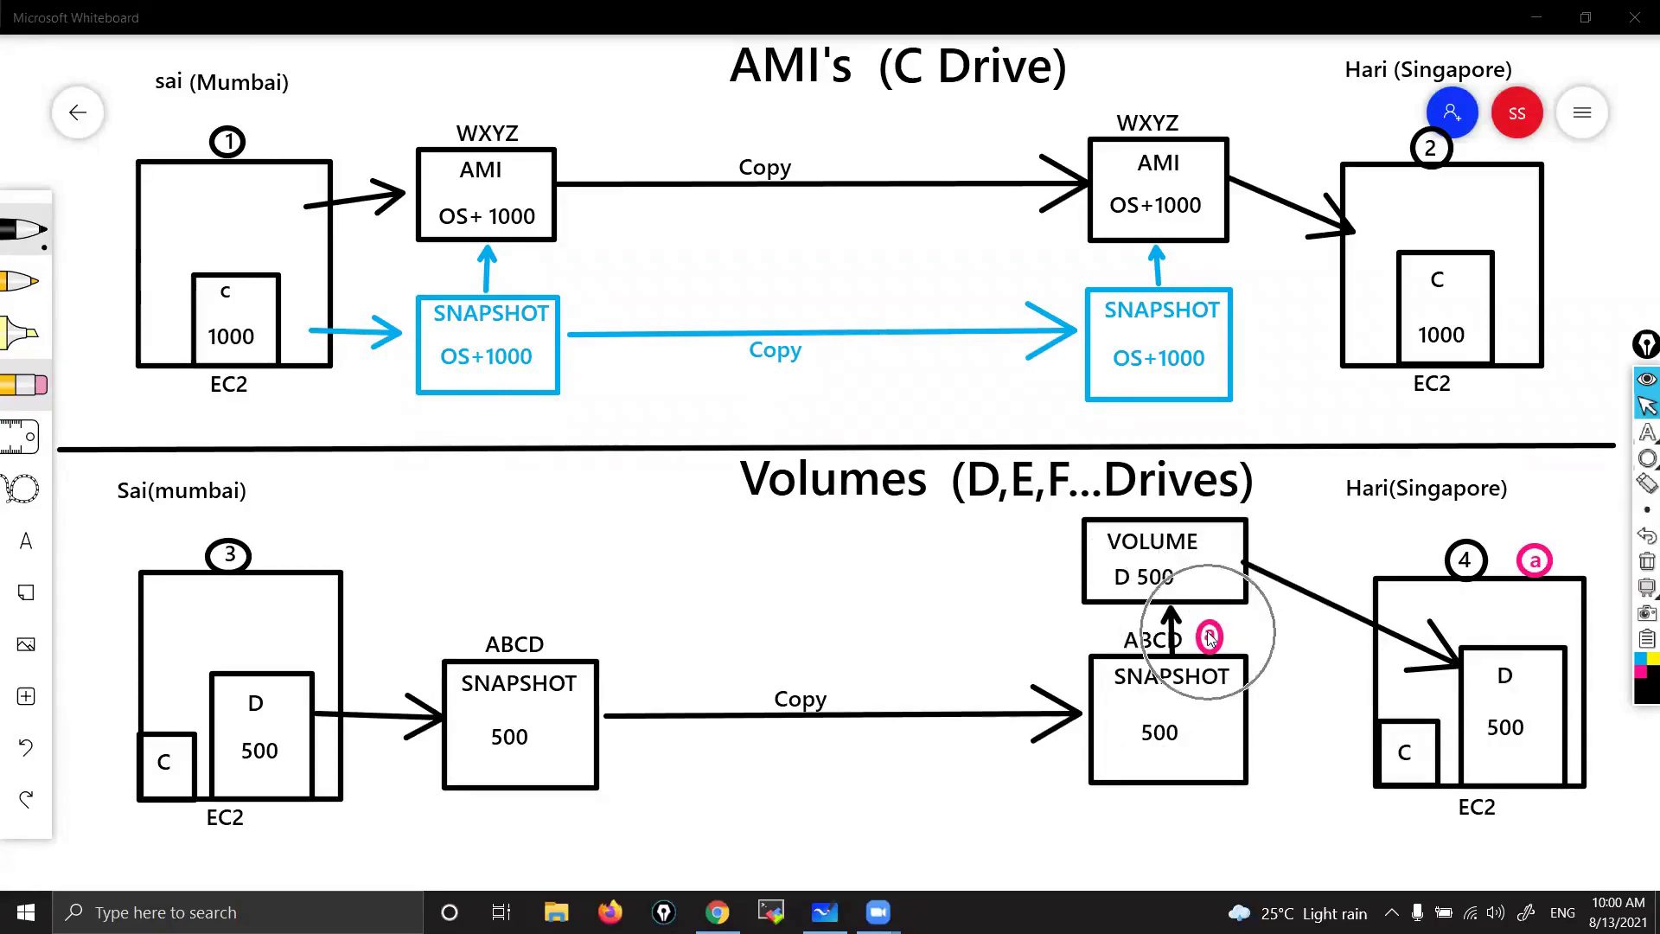
{"action": "left_click", "coordinate": [1646, 380]}
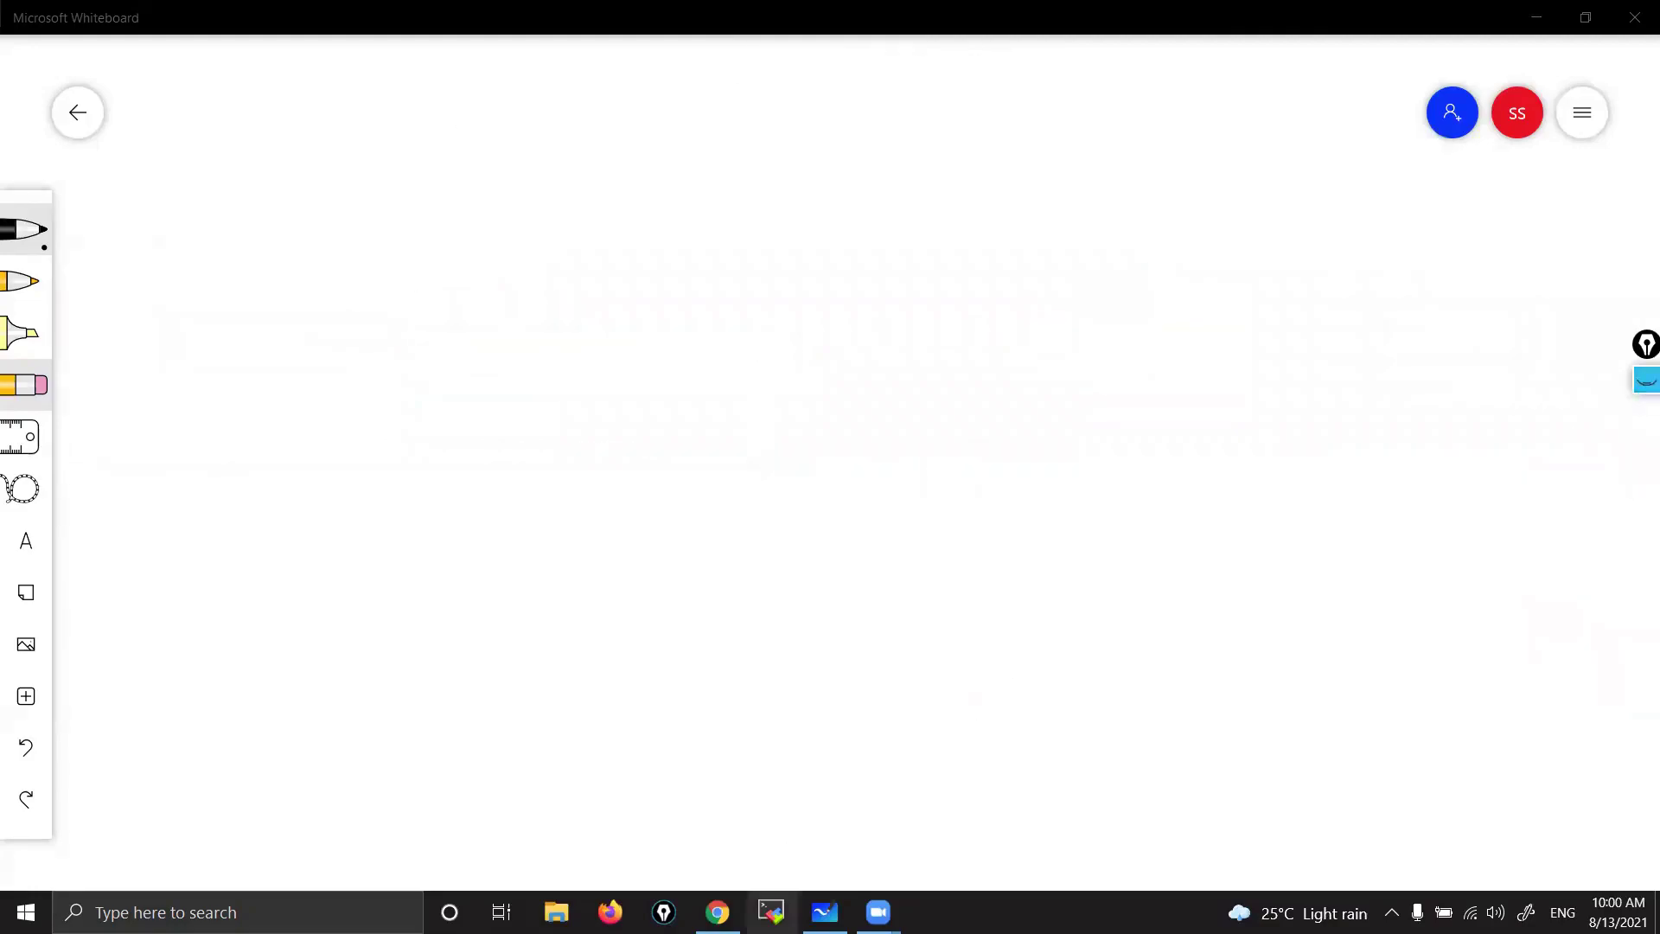
- Return to Chrome and close the MobaXterm window
{"action": "left_click", "coordinate": [718, 912]}
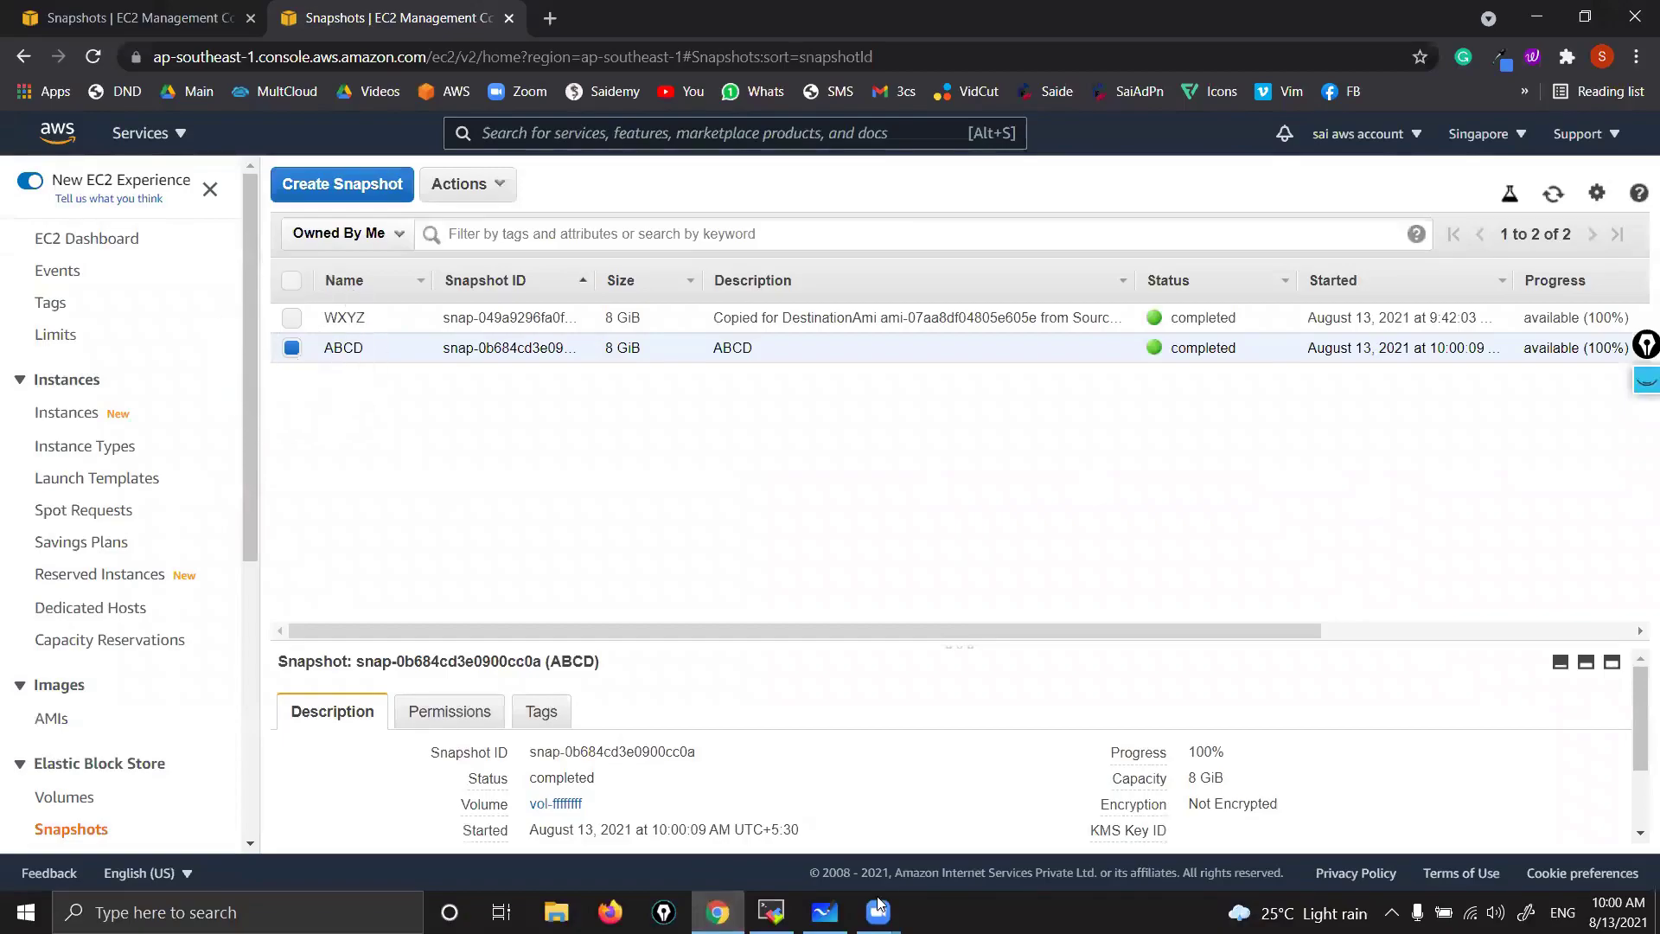
{"action": "mouse_move", "coordinate": [774, 912]}
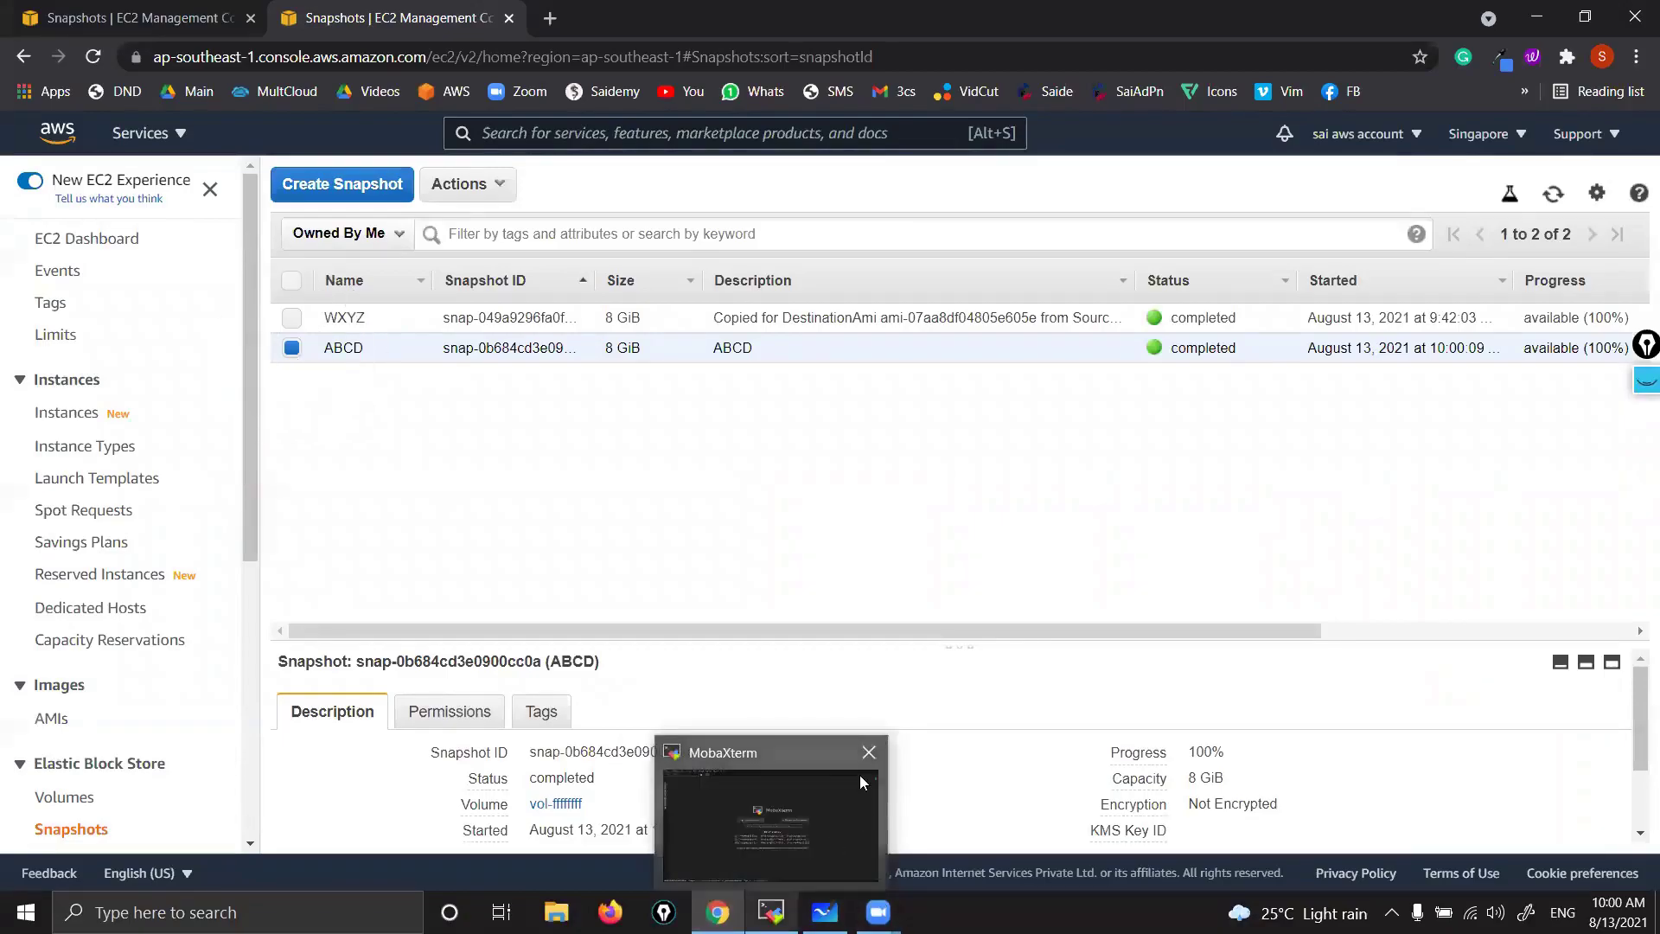
{"action": "left_click", "coordinate": [865, 752]}
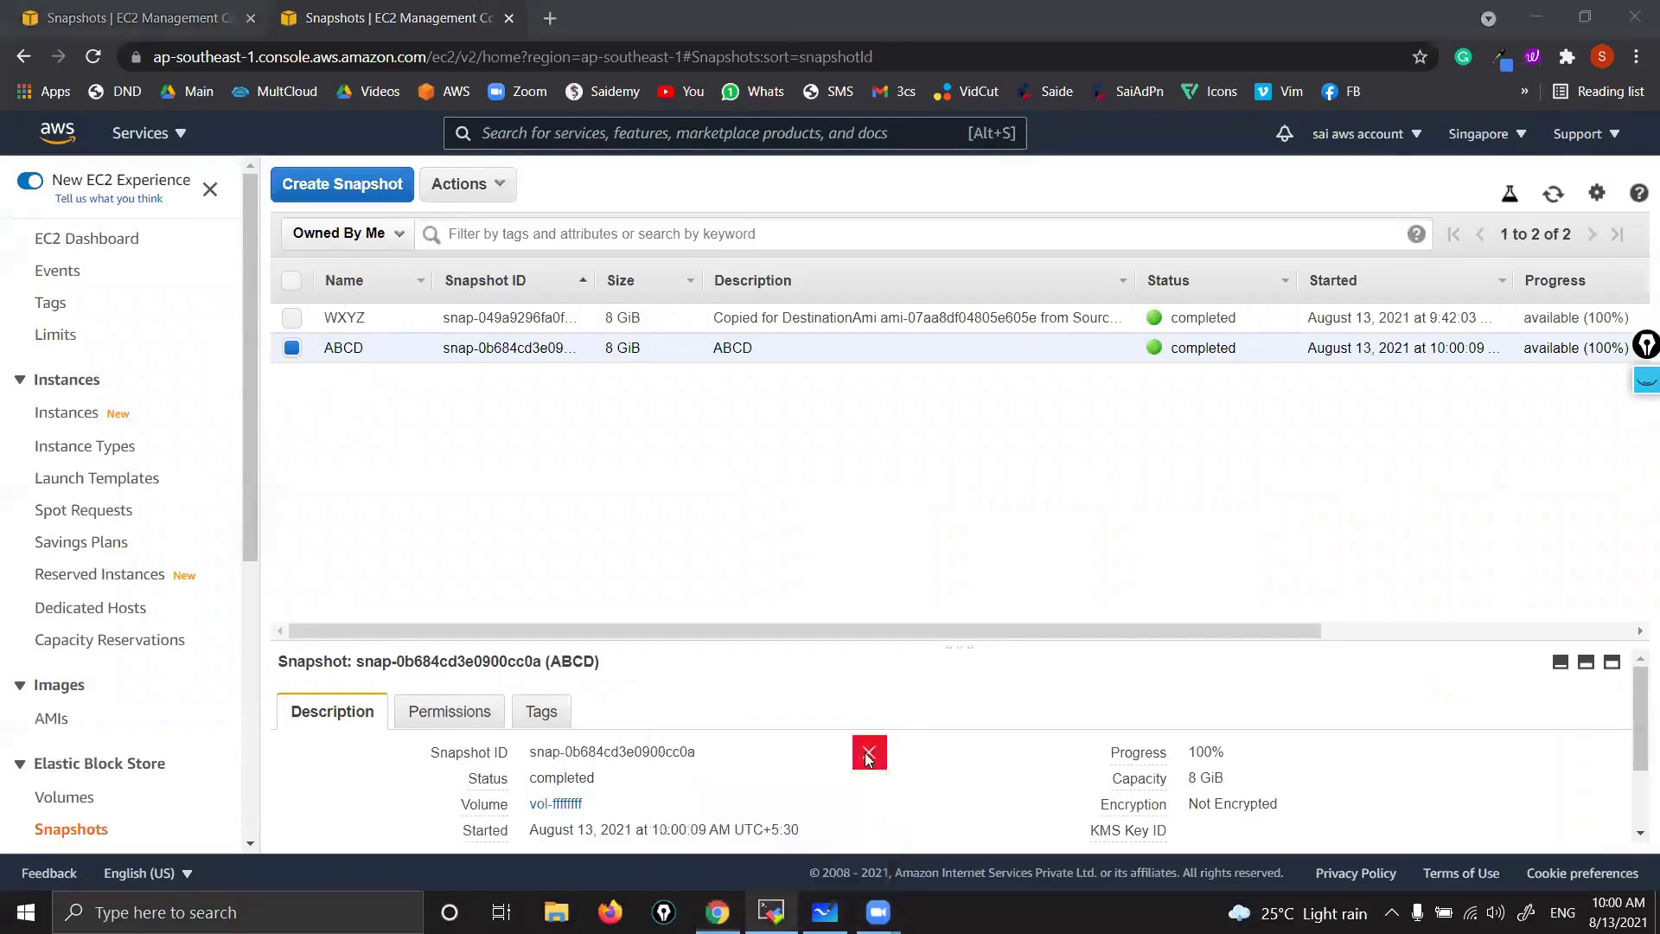
- Start creating a volume from the Singapore ABCD snapshot and review the volume types, keeping General Purpose SSD (gp2)
{"action": "left_click", "coordinate": [504, 194]}
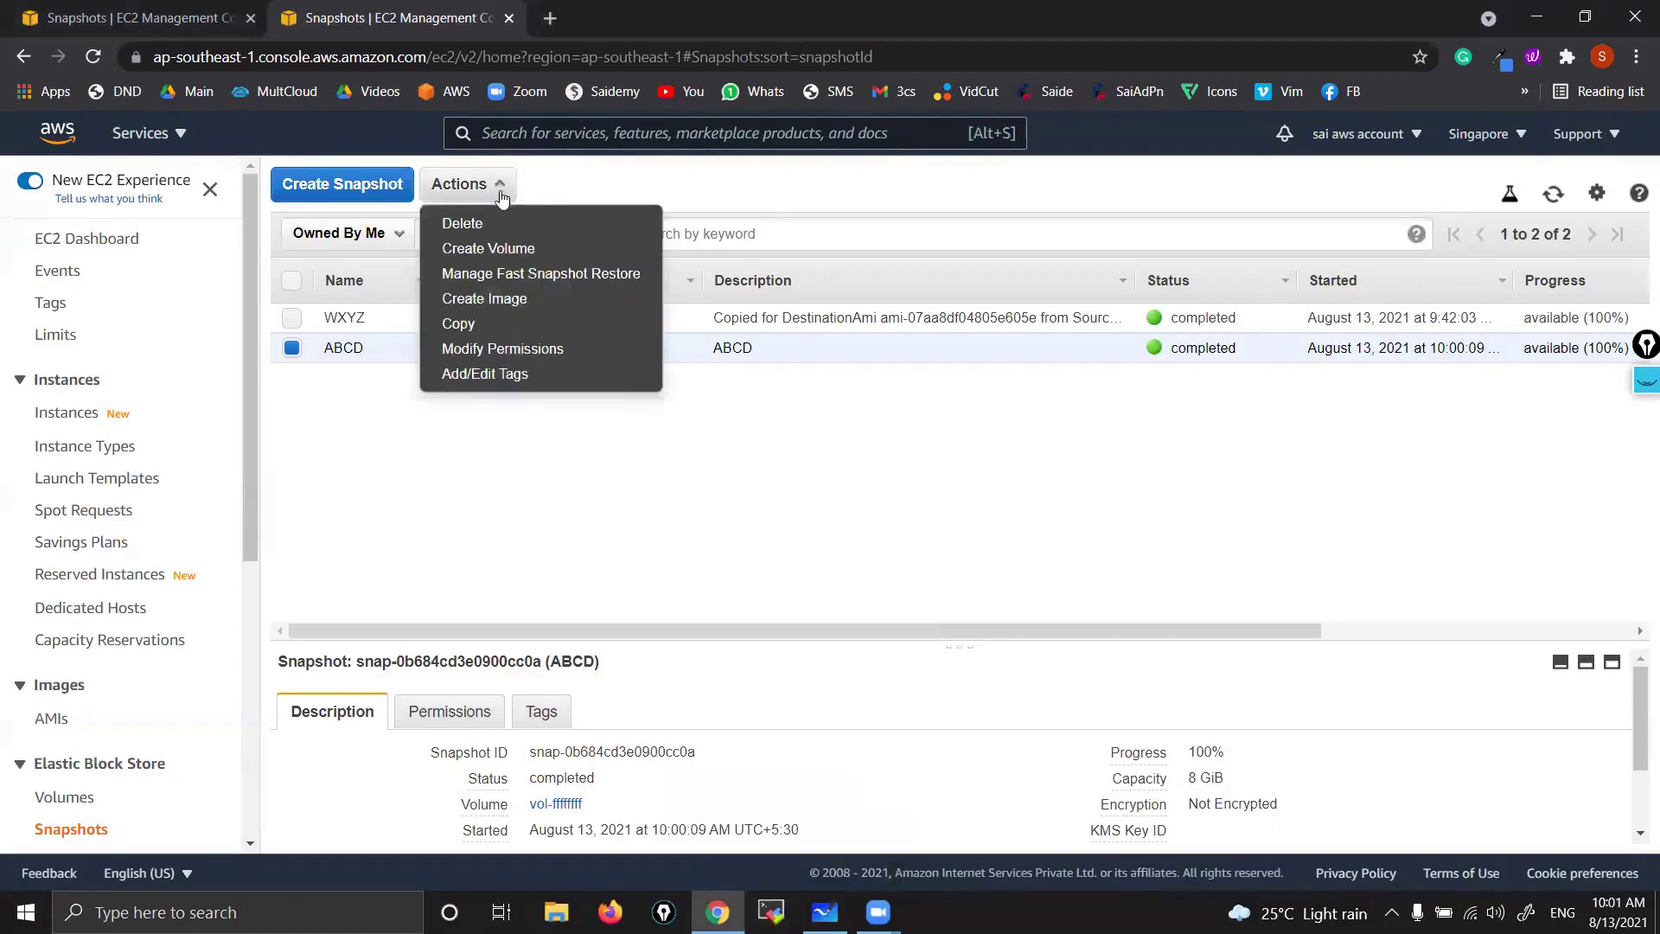
{"action": "left_click", "coordinate": [513, 249]}
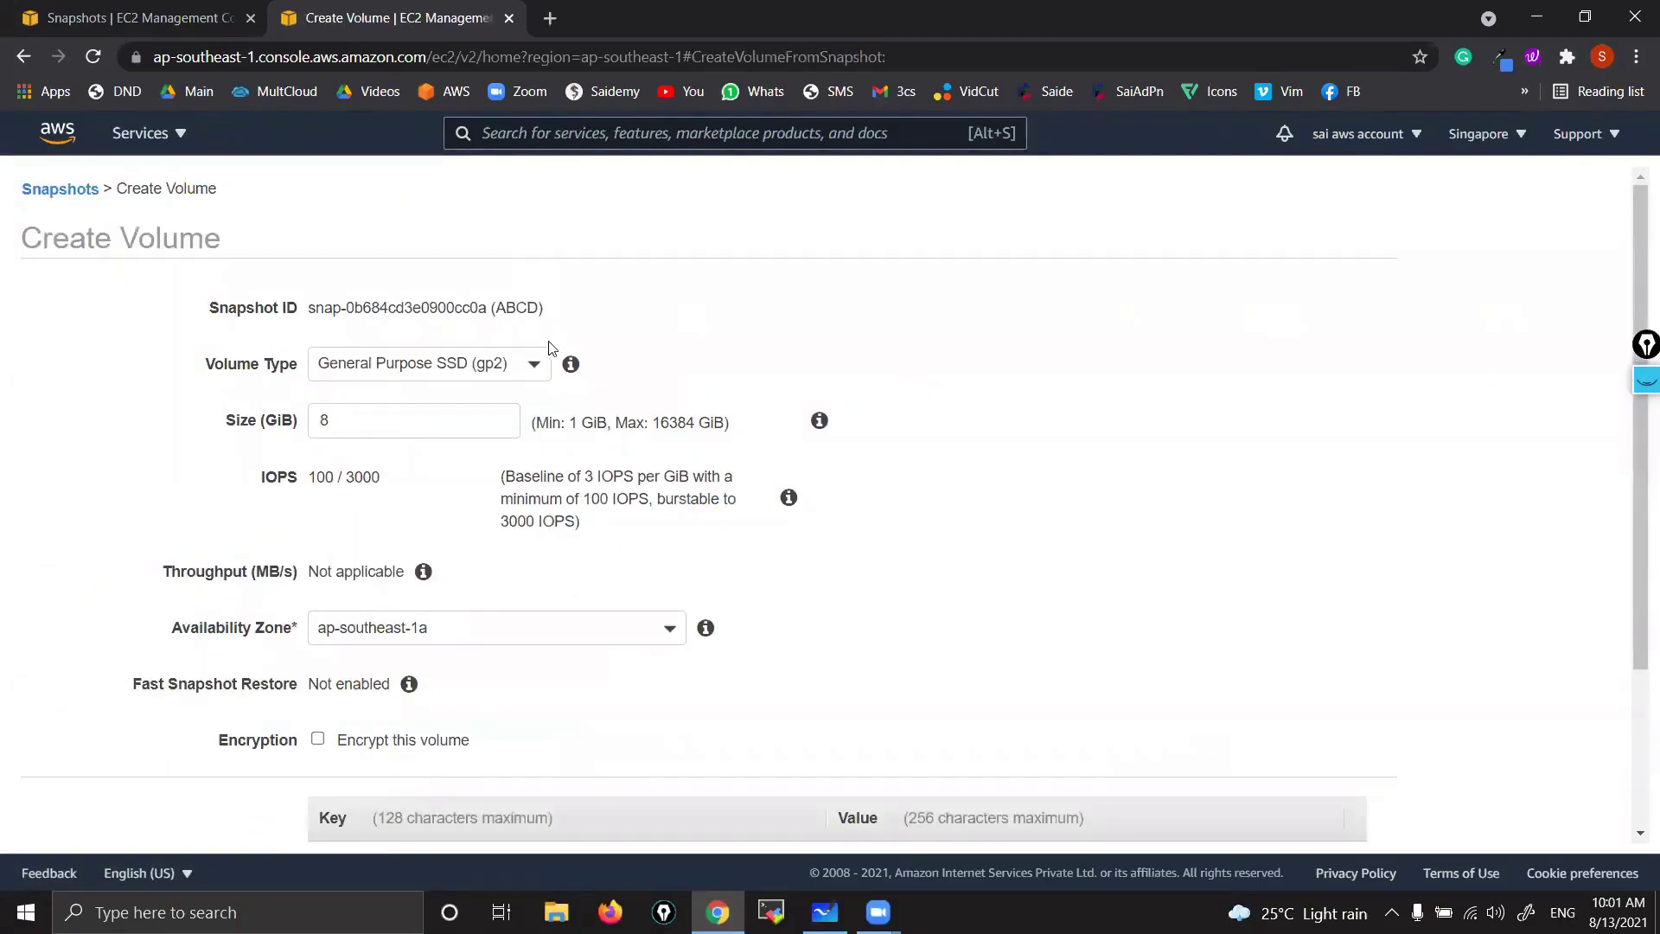
{"action": "left_click", "coordinate": [541, 367]}
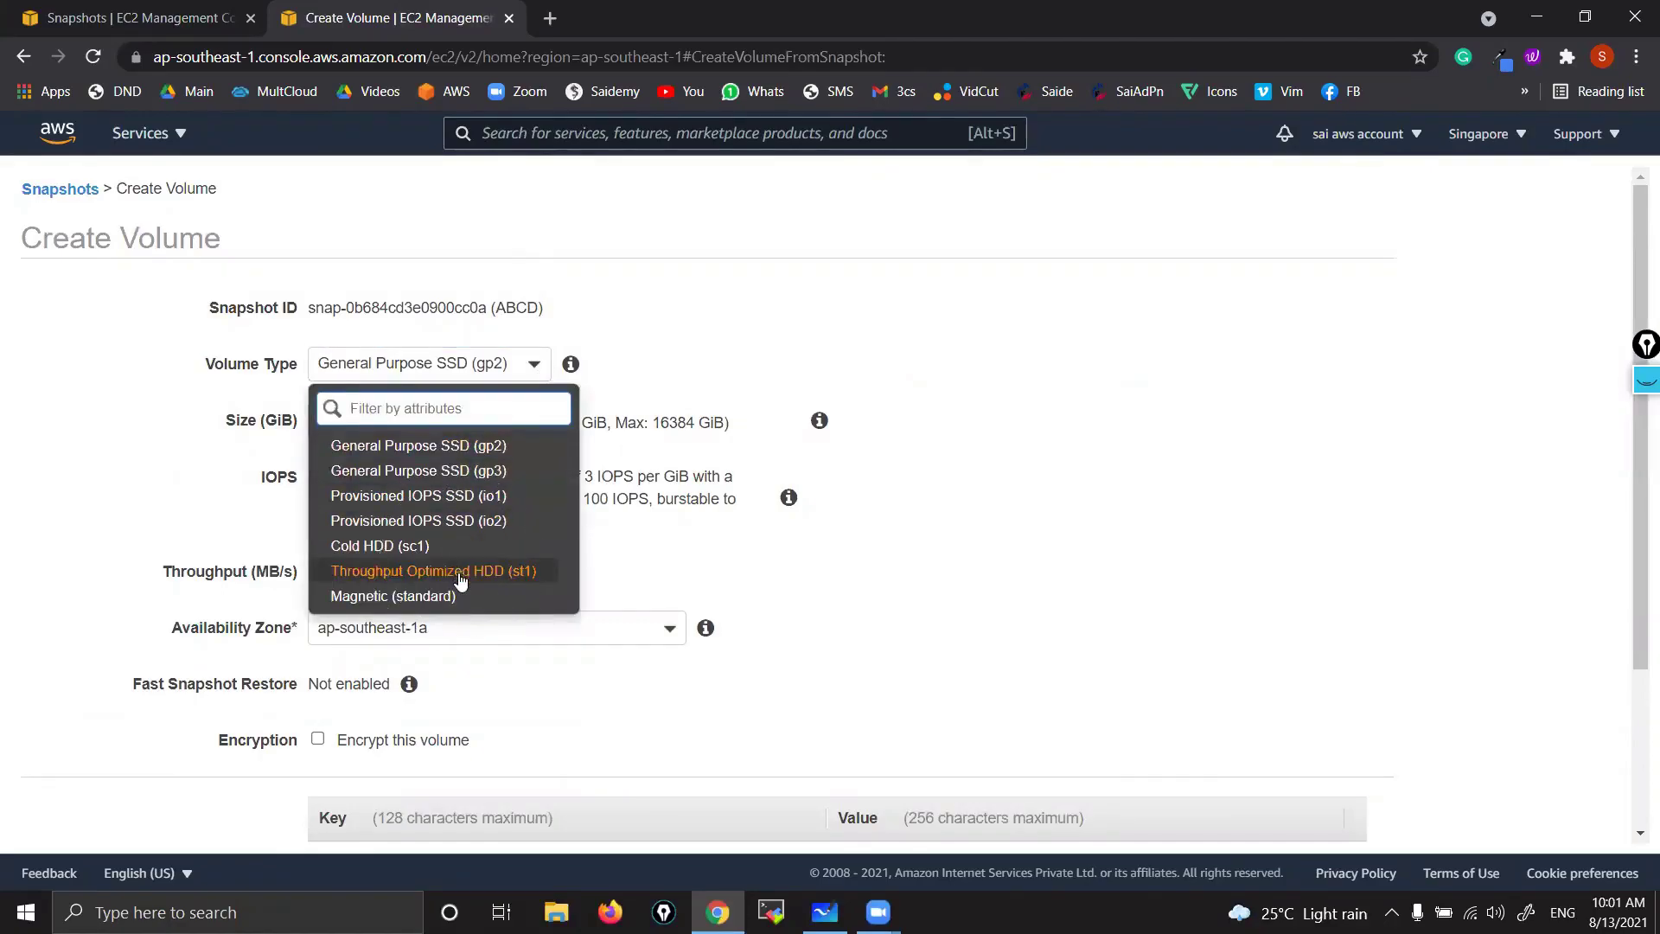
{"action": "left_click", "coordinate": [629, 389]}
{"action": "left_click", "coordinate": [399, 431]}
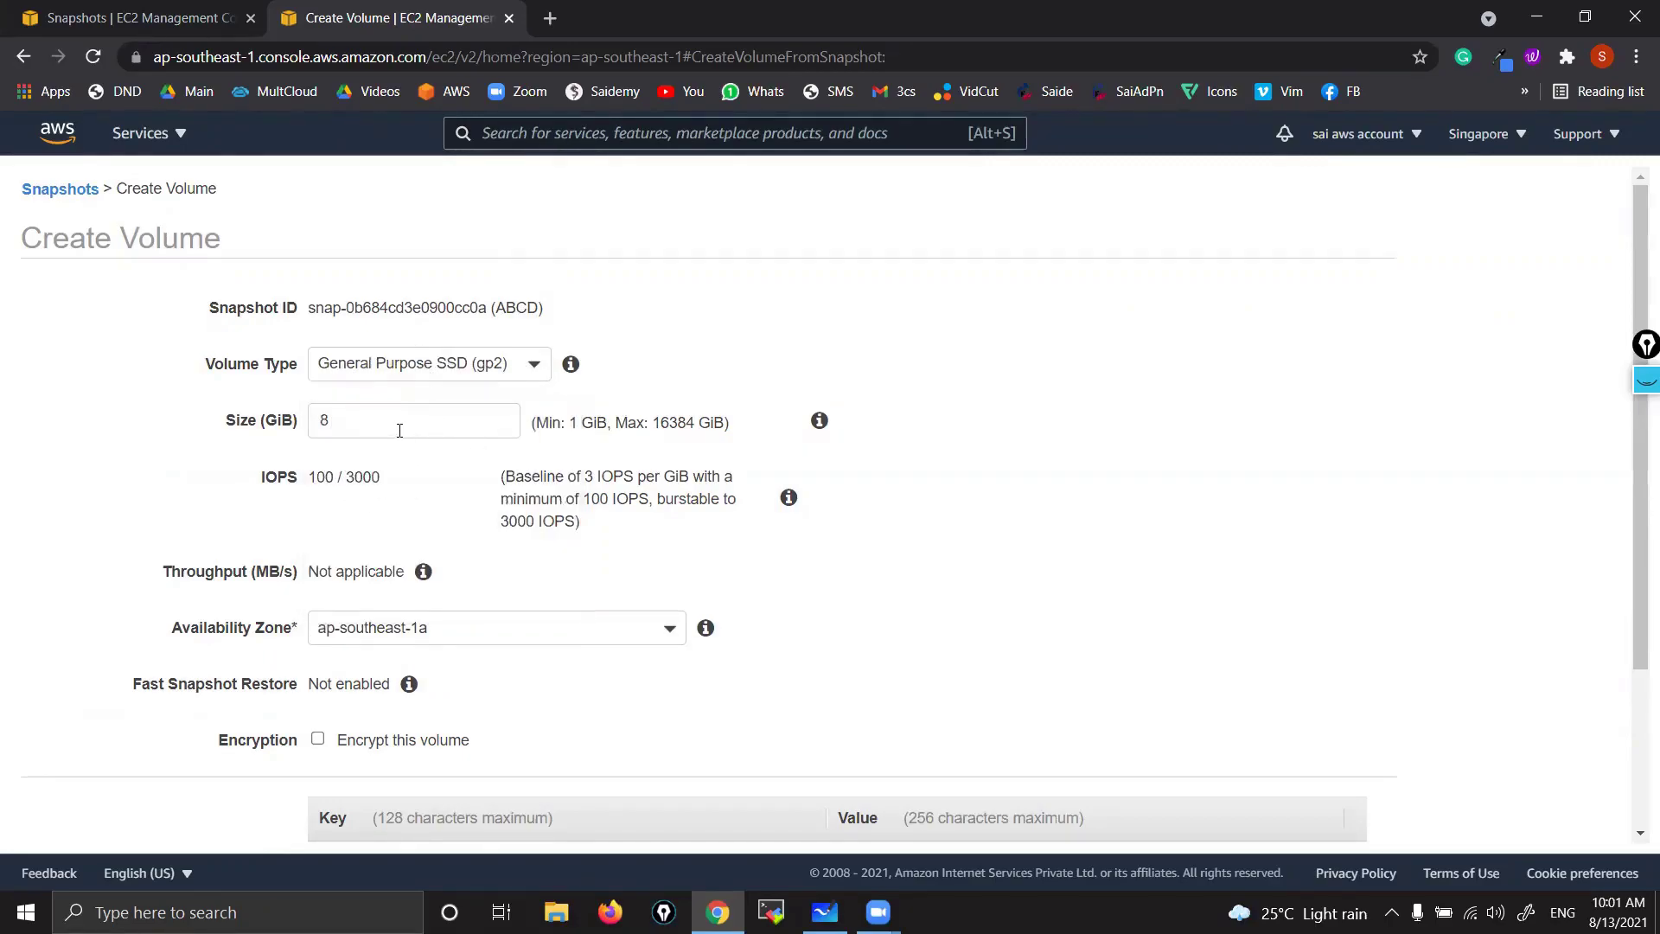
- Set the new volume's size to 8 GiB and its Availability Zone to ap-southeast-1a
{"action": "scroll", "coordinate": [399, 431], "scroll_direction": "down", "scroll_amount": 18}
{"action": "left_click_drag", "start_coordinate": [350, 312], "coordinate": [309, 306]}
{"action": "type", "text": "8"}
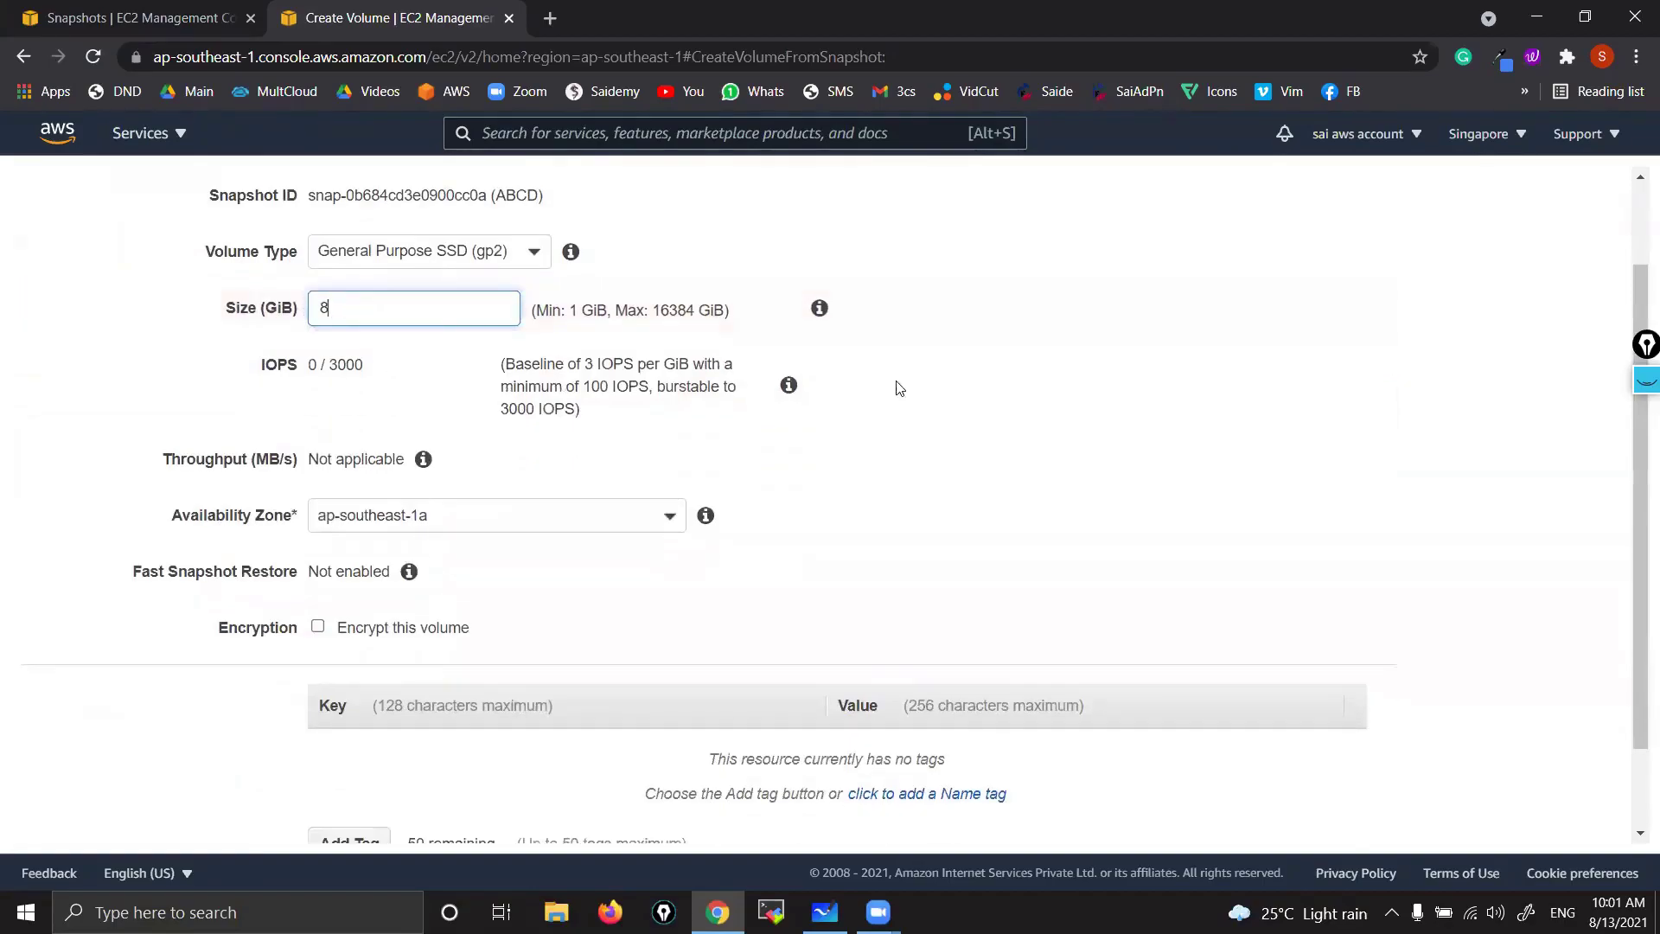
{"action": "left_click", "coordinate": [1185, 399]}
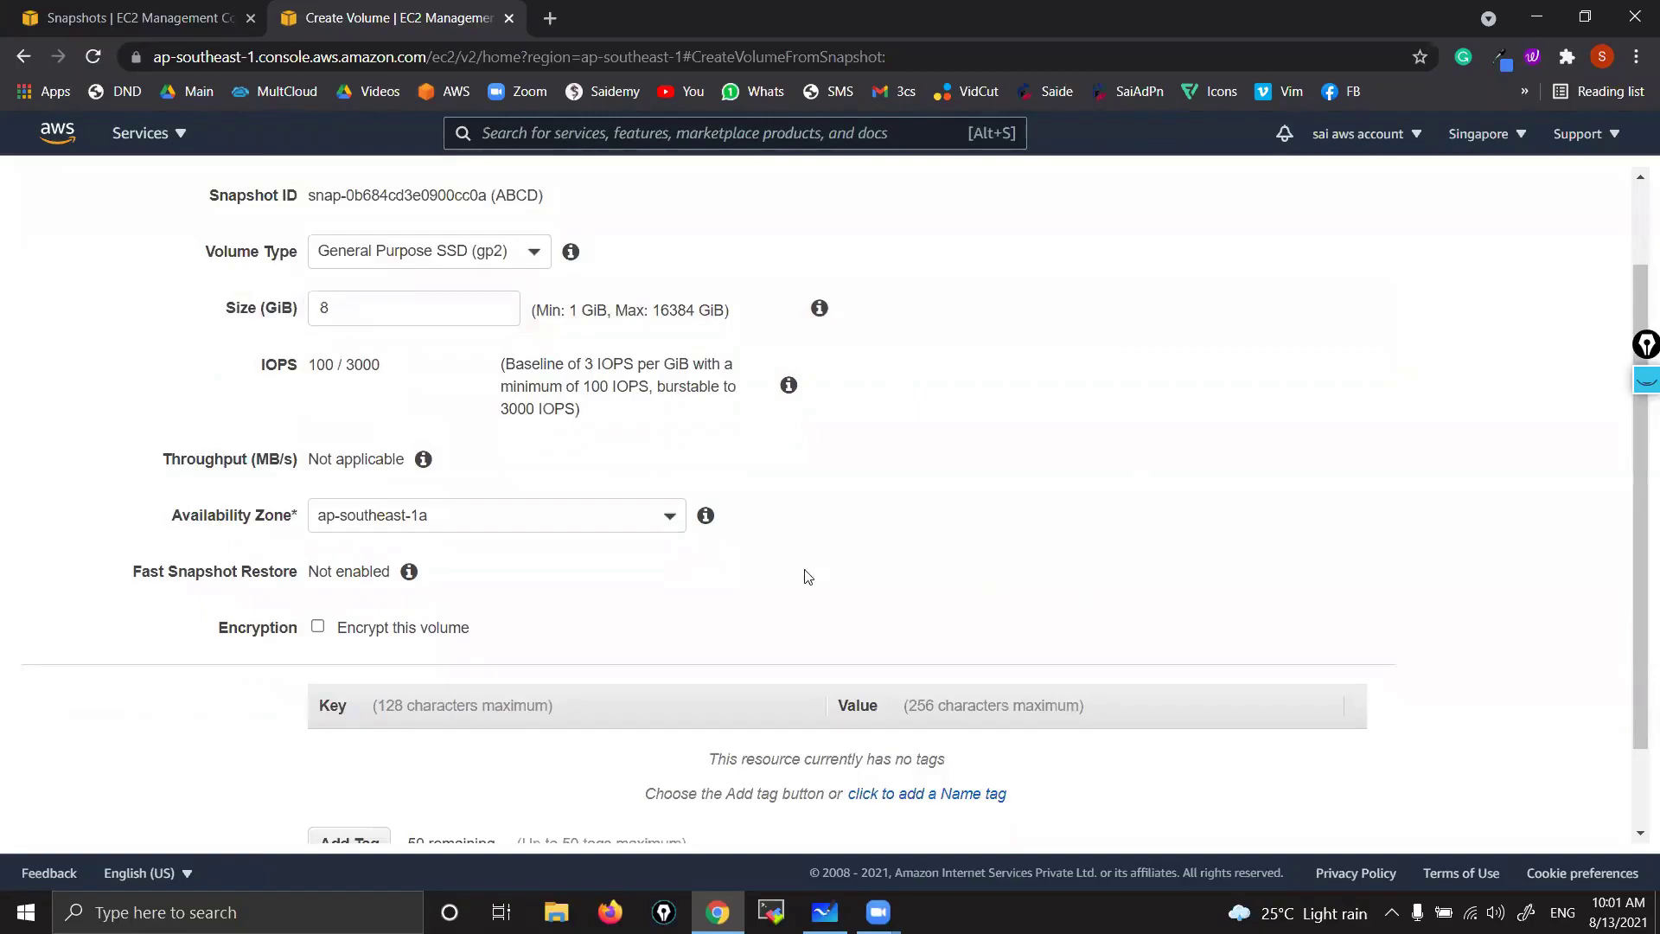
{"action": "left_click", "coordinate": [661, 522]}
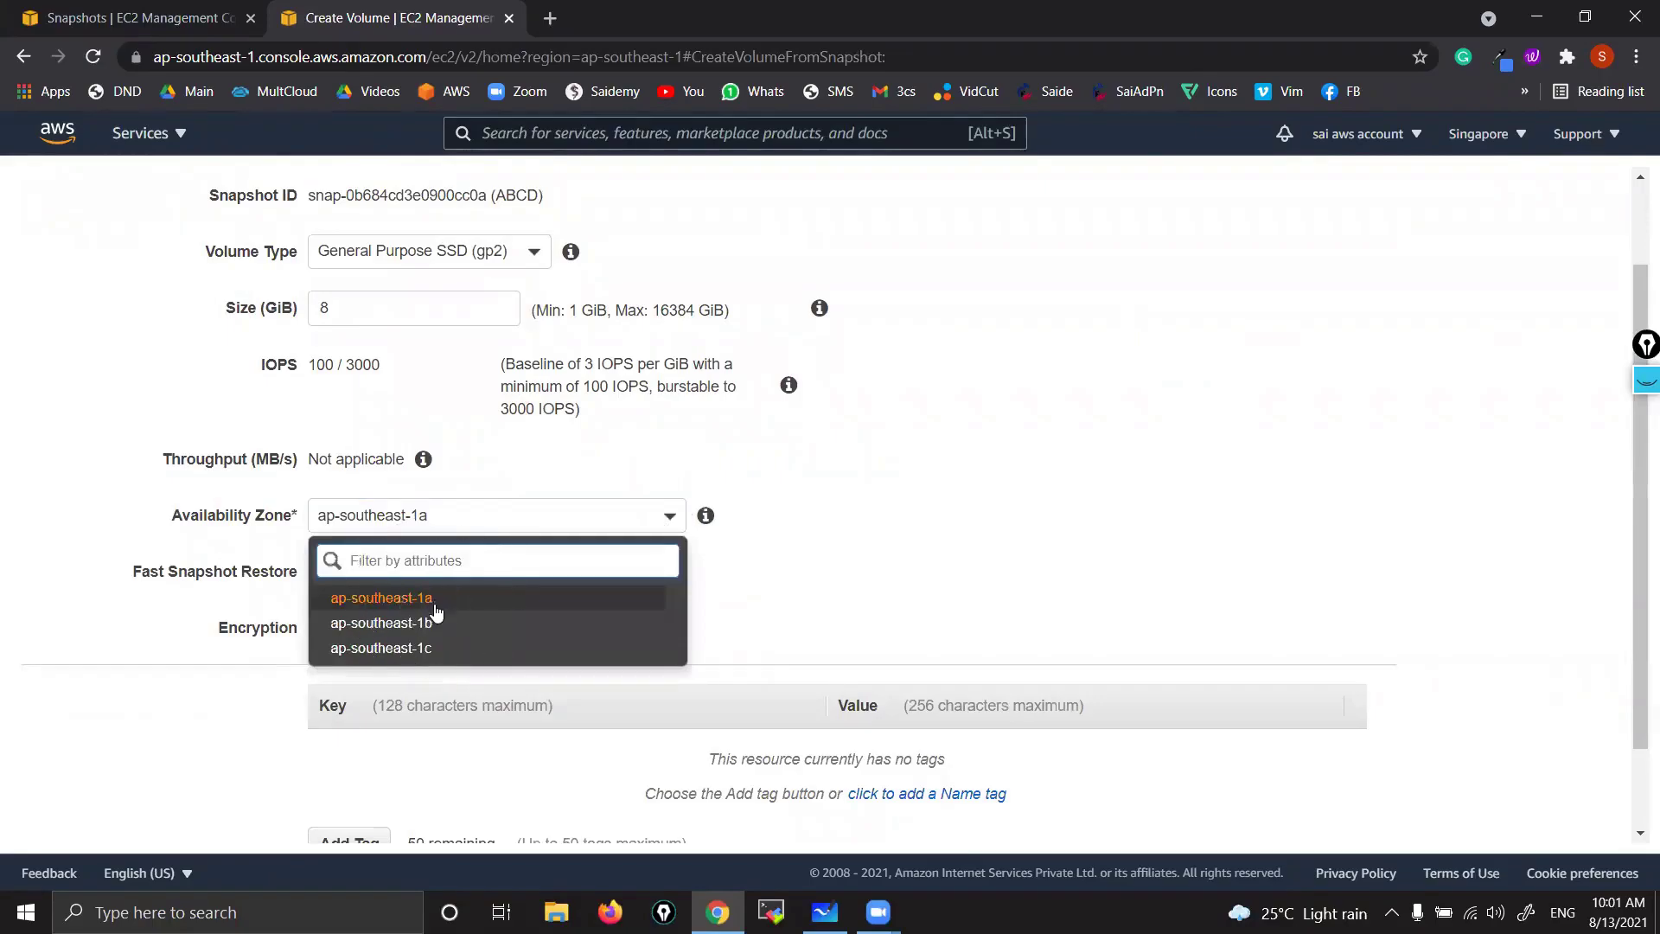
{"action": "left_click", "coordinate": [437, 604]}
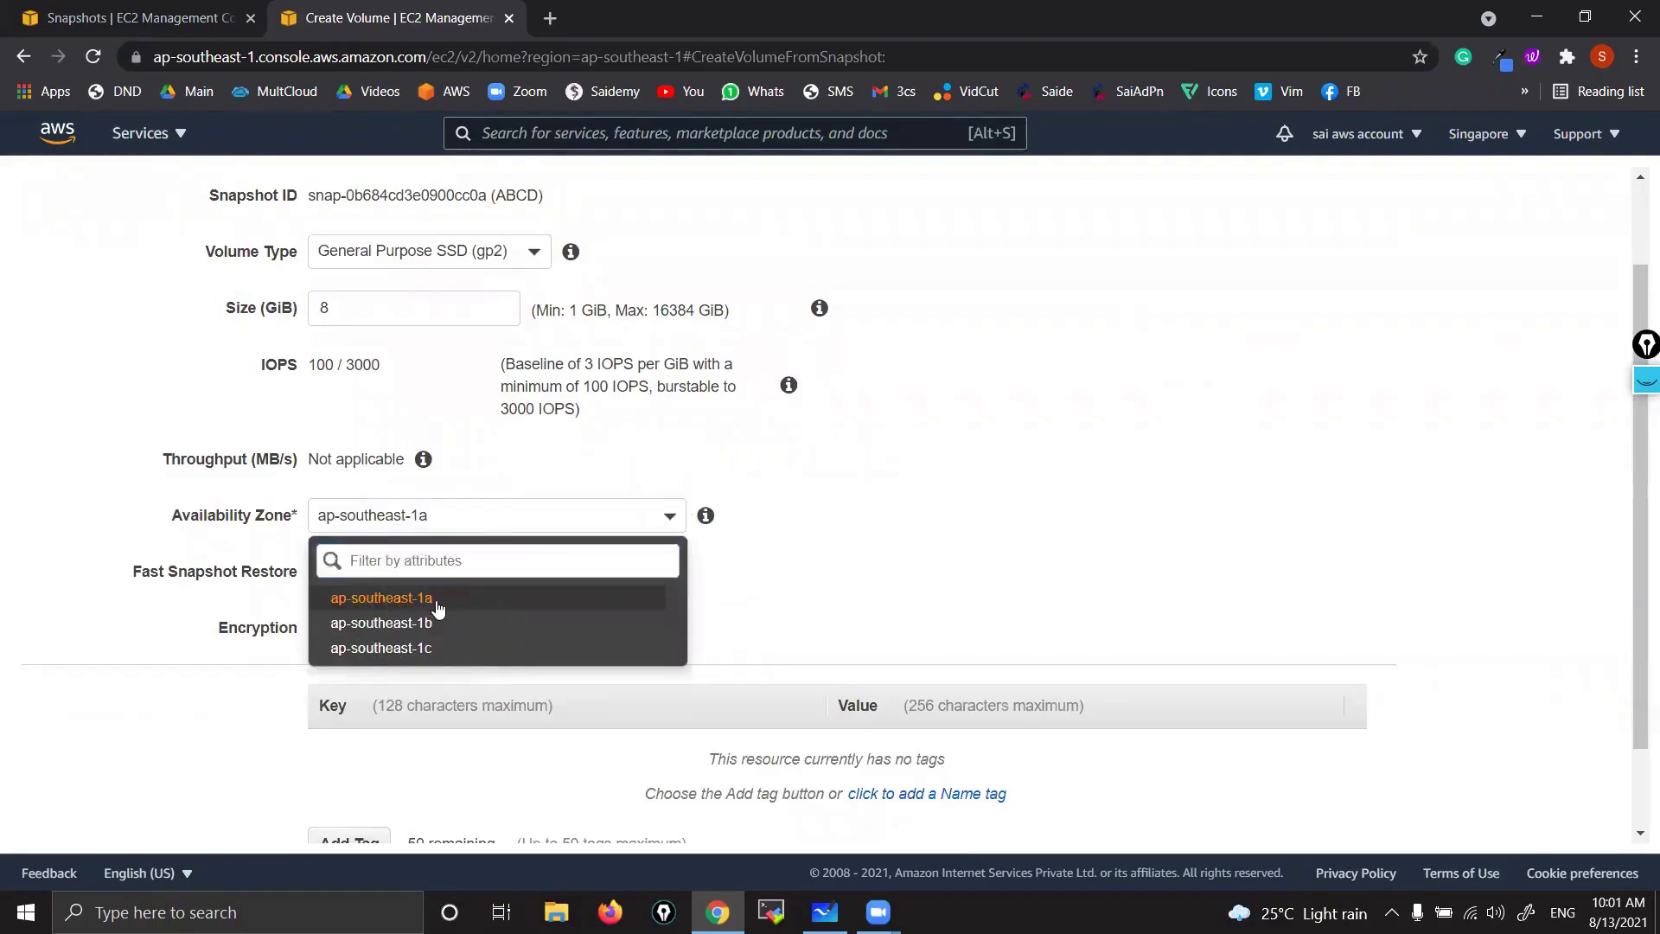
{"action": "scroll", "coordinate": [756, 598], "scroll_direction": "down", "scroll_amount": 1}
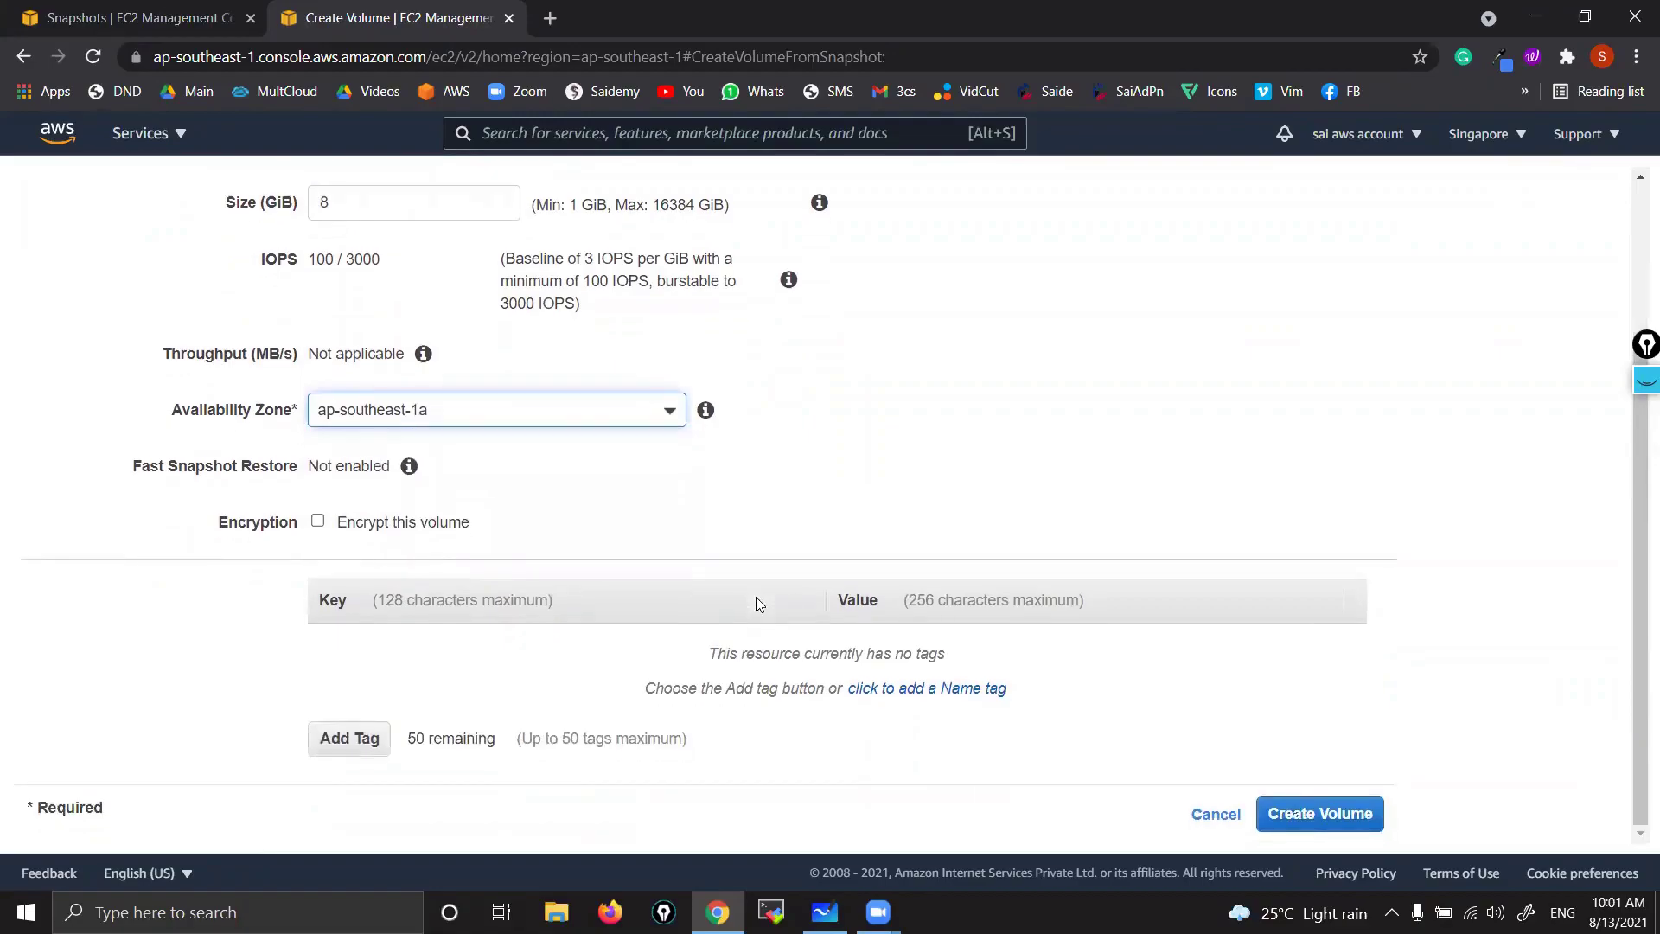
- Add a Name tag with the value D-Drive(ABCD), create the volume, and close the confirmation
{"action": "left_click", "coordinate": [941, 689]}
{"action": "type", "text": "D"}
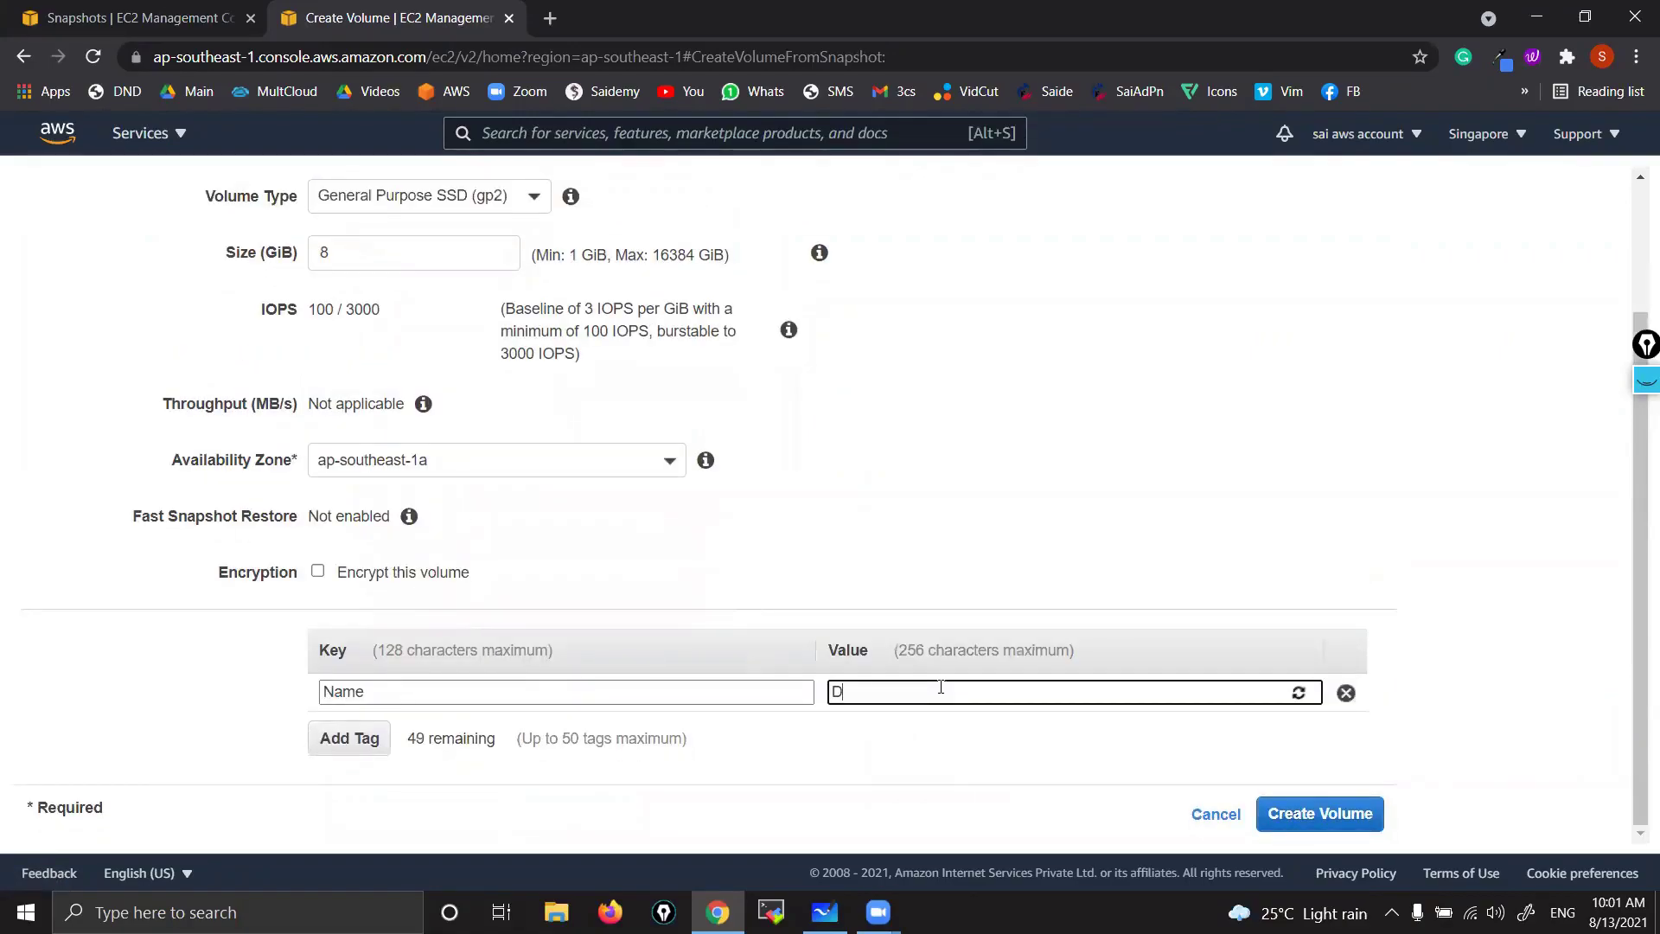
{"action": "type", "text": "-Drive(abCD"}
{"action": "key", "text": "BackSpace"}
{"action": "key", "text": "BackSpace"}
{"action": "key", "text": "BackSpace"}
{"action": "key", "text": "BackSpace"}
{"action": "key", "text": "BackSpace"}
{"action": "type", "text": "A"}
{"action": "left_click", "coordinate": [1312, 814]}
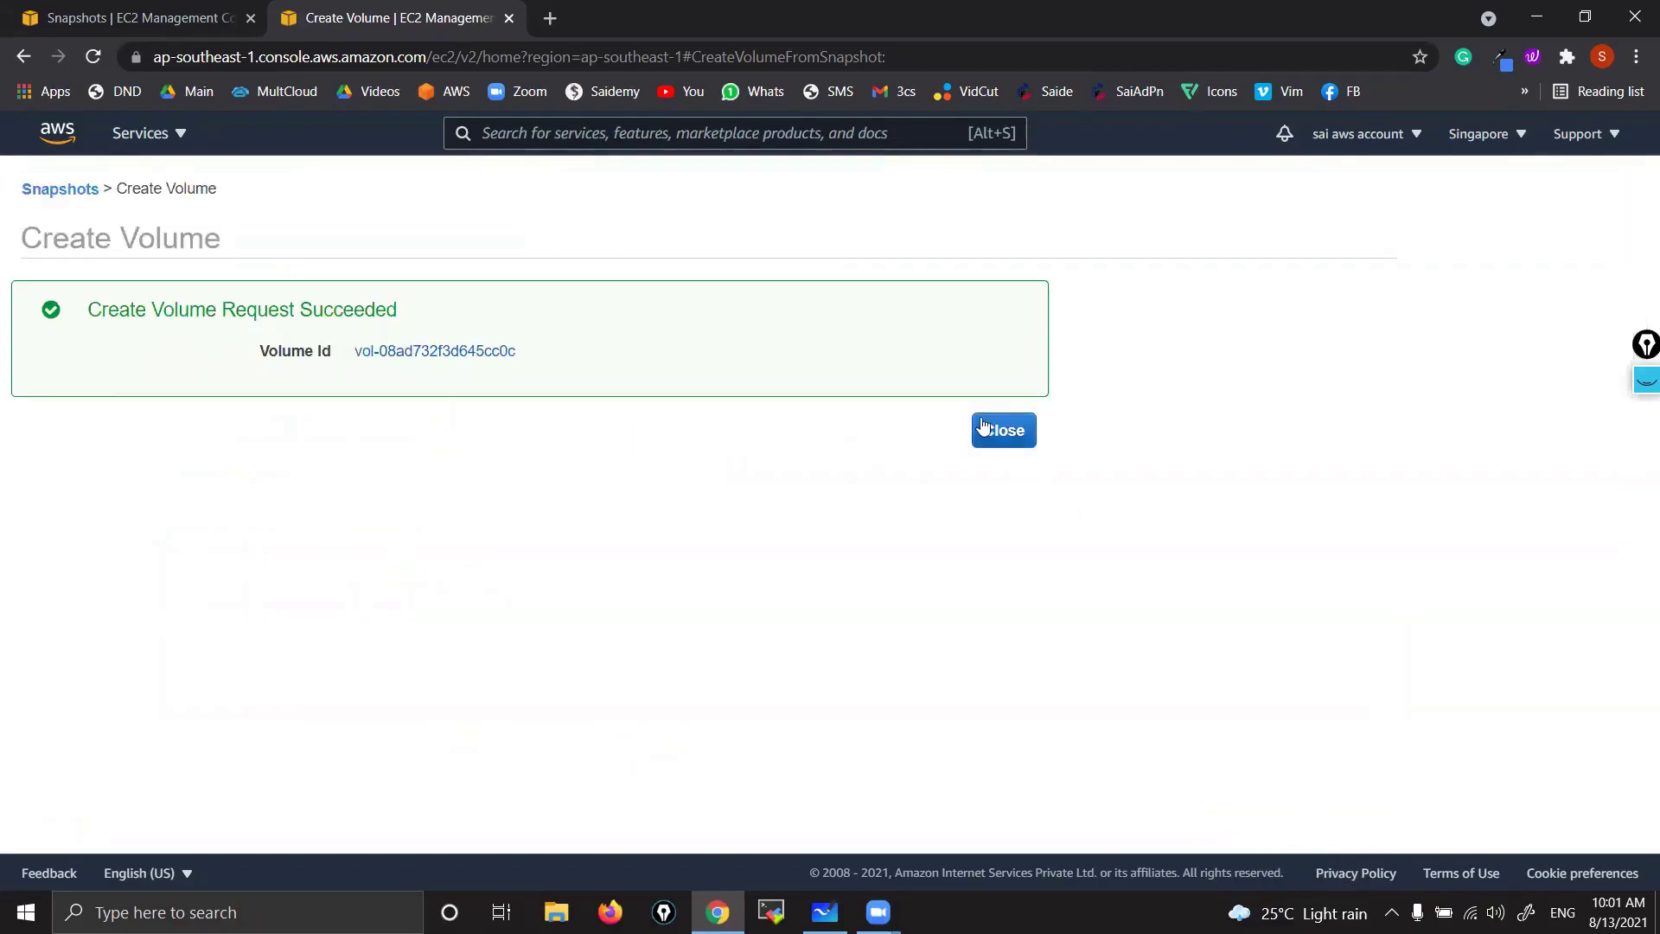
{"action": "left_click", "coordinate": [984, 426]}
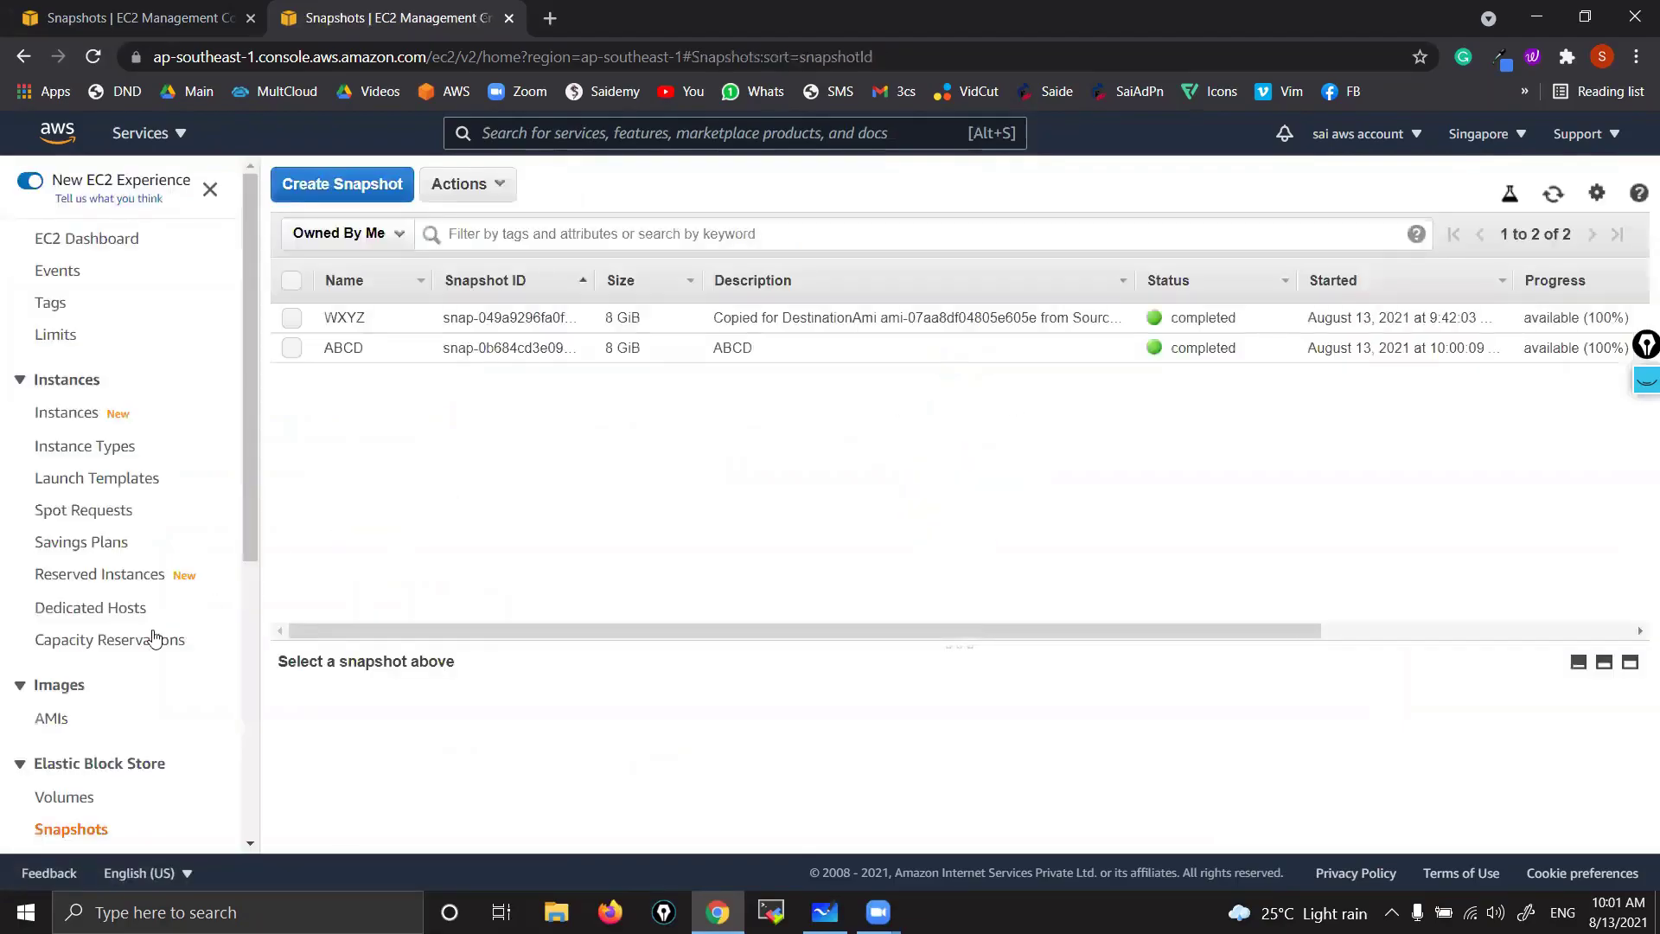
- Open the Singapore region's Volumes list and check the state of the D-Drive(ABCD) volume
{"action": "scroll", "coordinate": [154, 638], "scroll_direction": "down", "scroll_amount": 2}
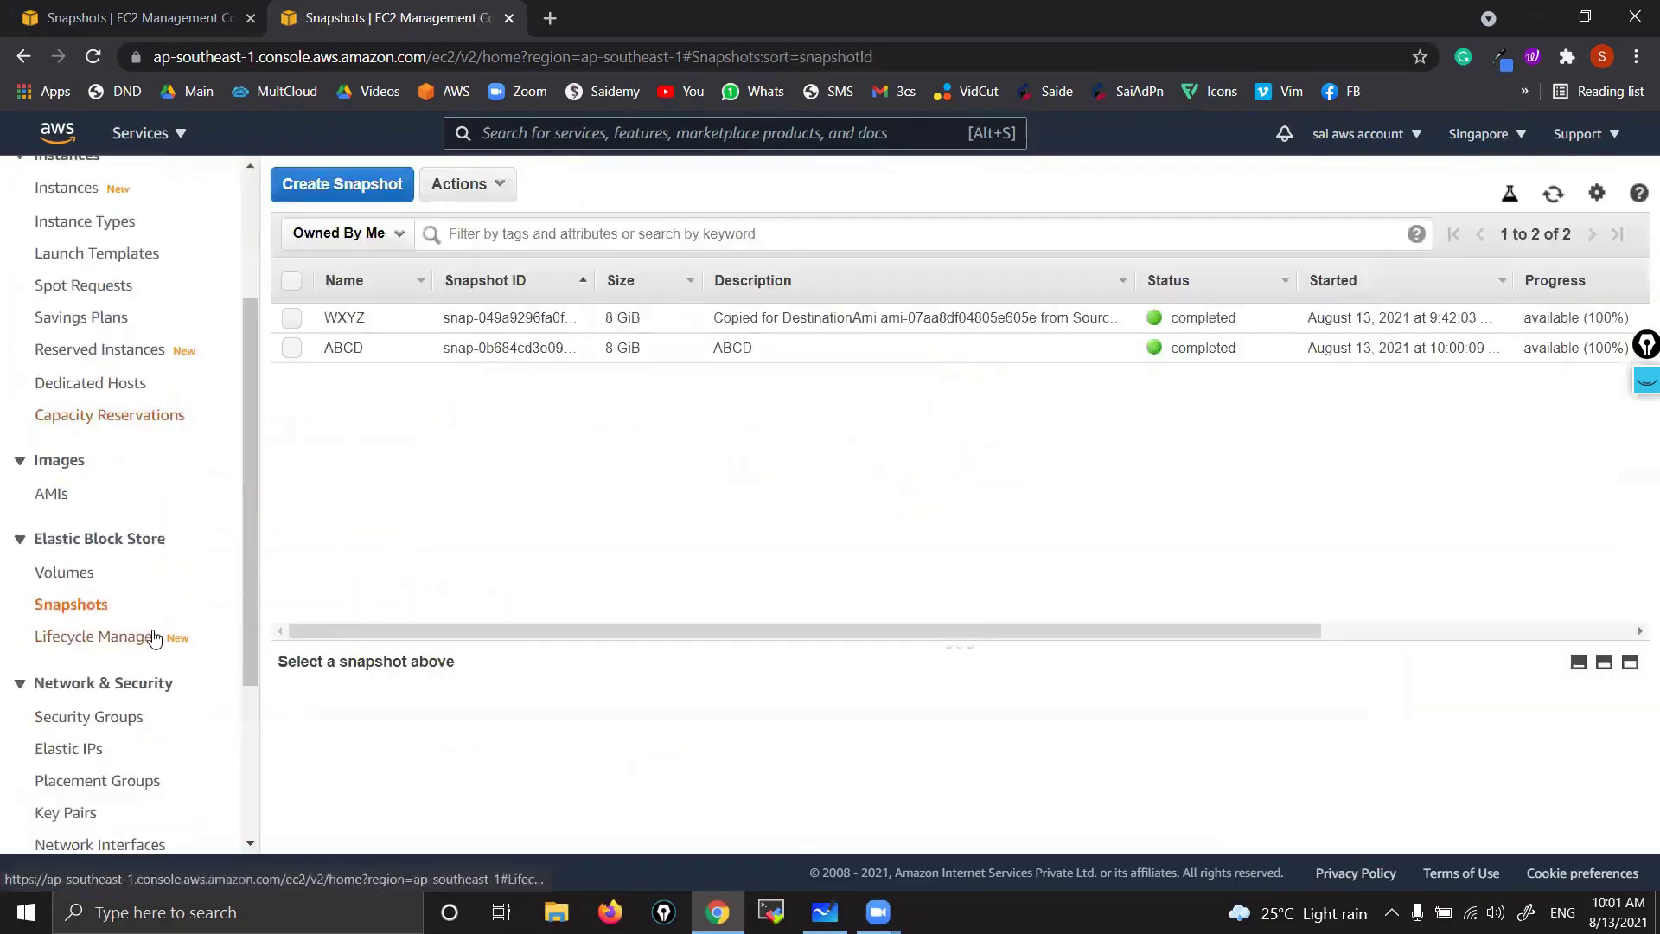
{"action": "left_click", "coordinate": [79, 575]}
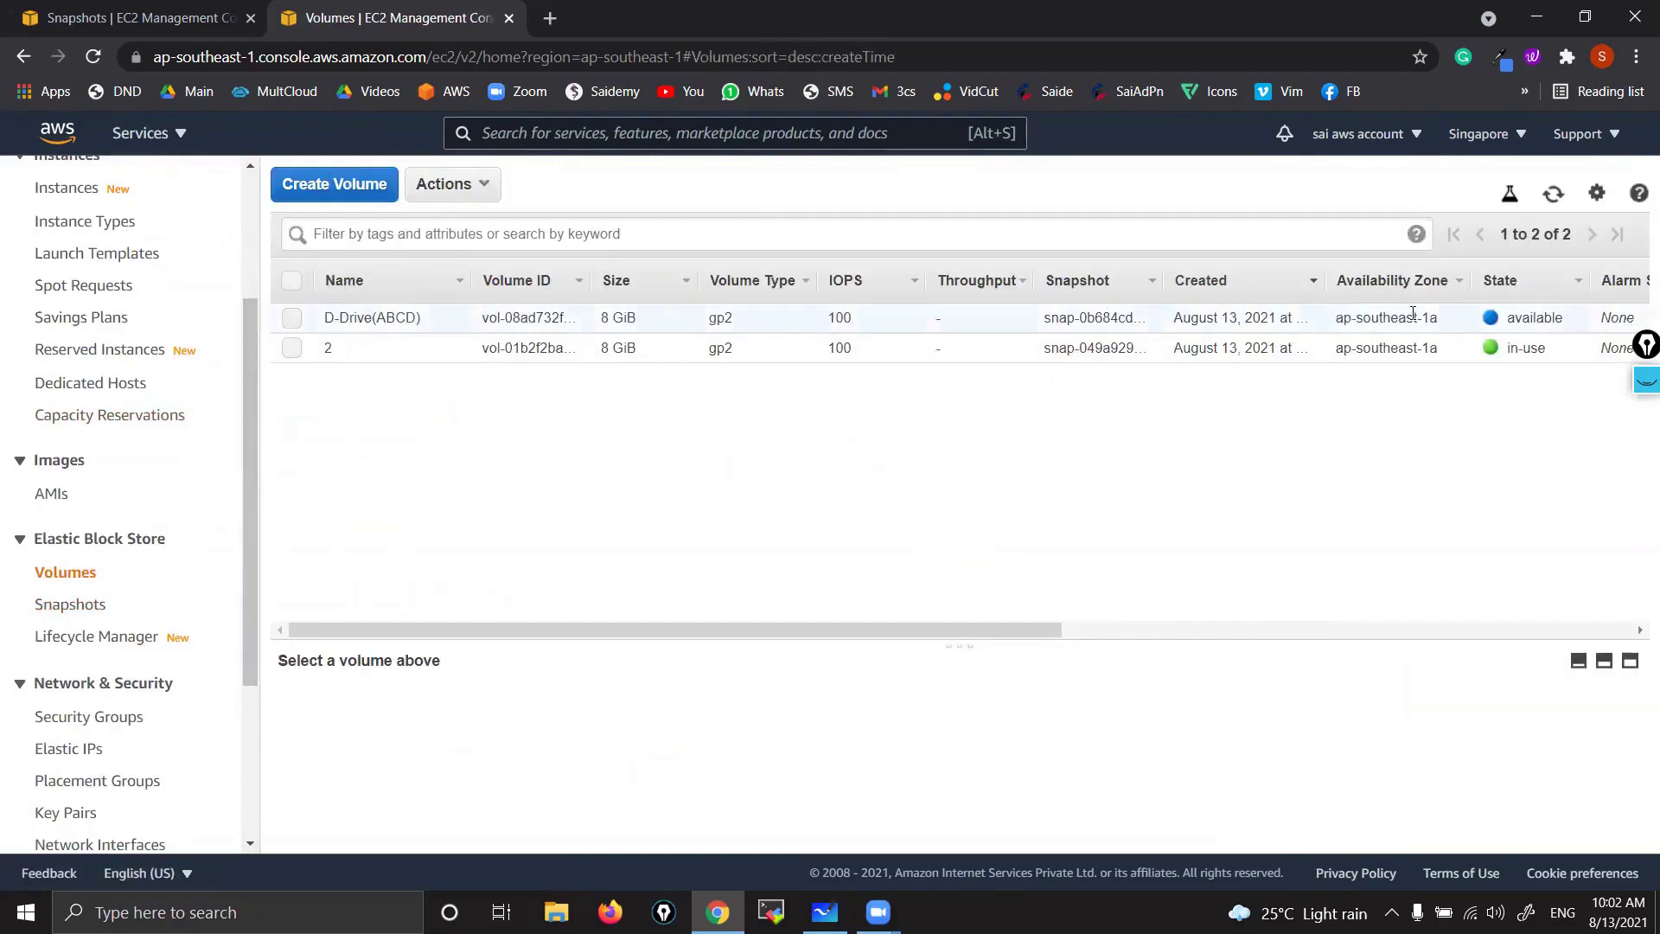
{"action": "left_click", "coordinate": [1541, 317]}
{"action": "left_click", "coordinate": [1541, 317]}
- Switch to Microsoft Whiteboard and examine how the diagram's D volume attaches to instance 4 within availability zone a
{"action": "left_click", "coordinate": [825, 912]}
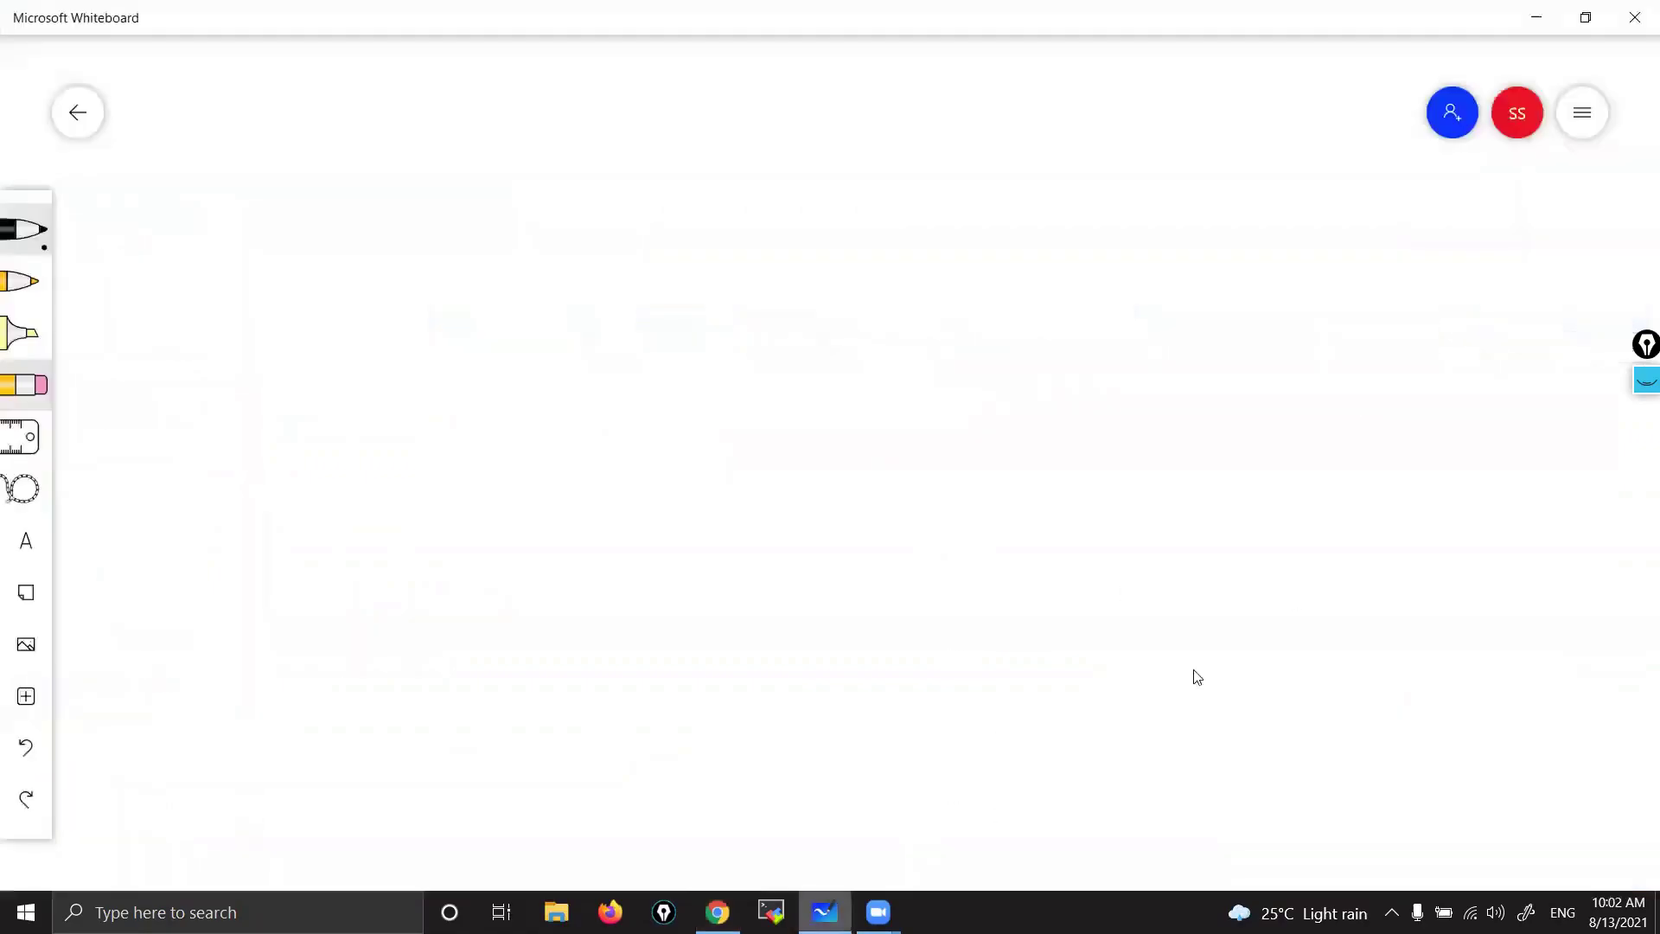
{"action": "left_click", "coordinate": [1645, 385]}
{"action": "left_click", "coordinate": [1235, 548]}
{"action": "left_click", "coordinate": [1222, 558]}
{"action": "left_click", "coordinate": [1202, 563]}
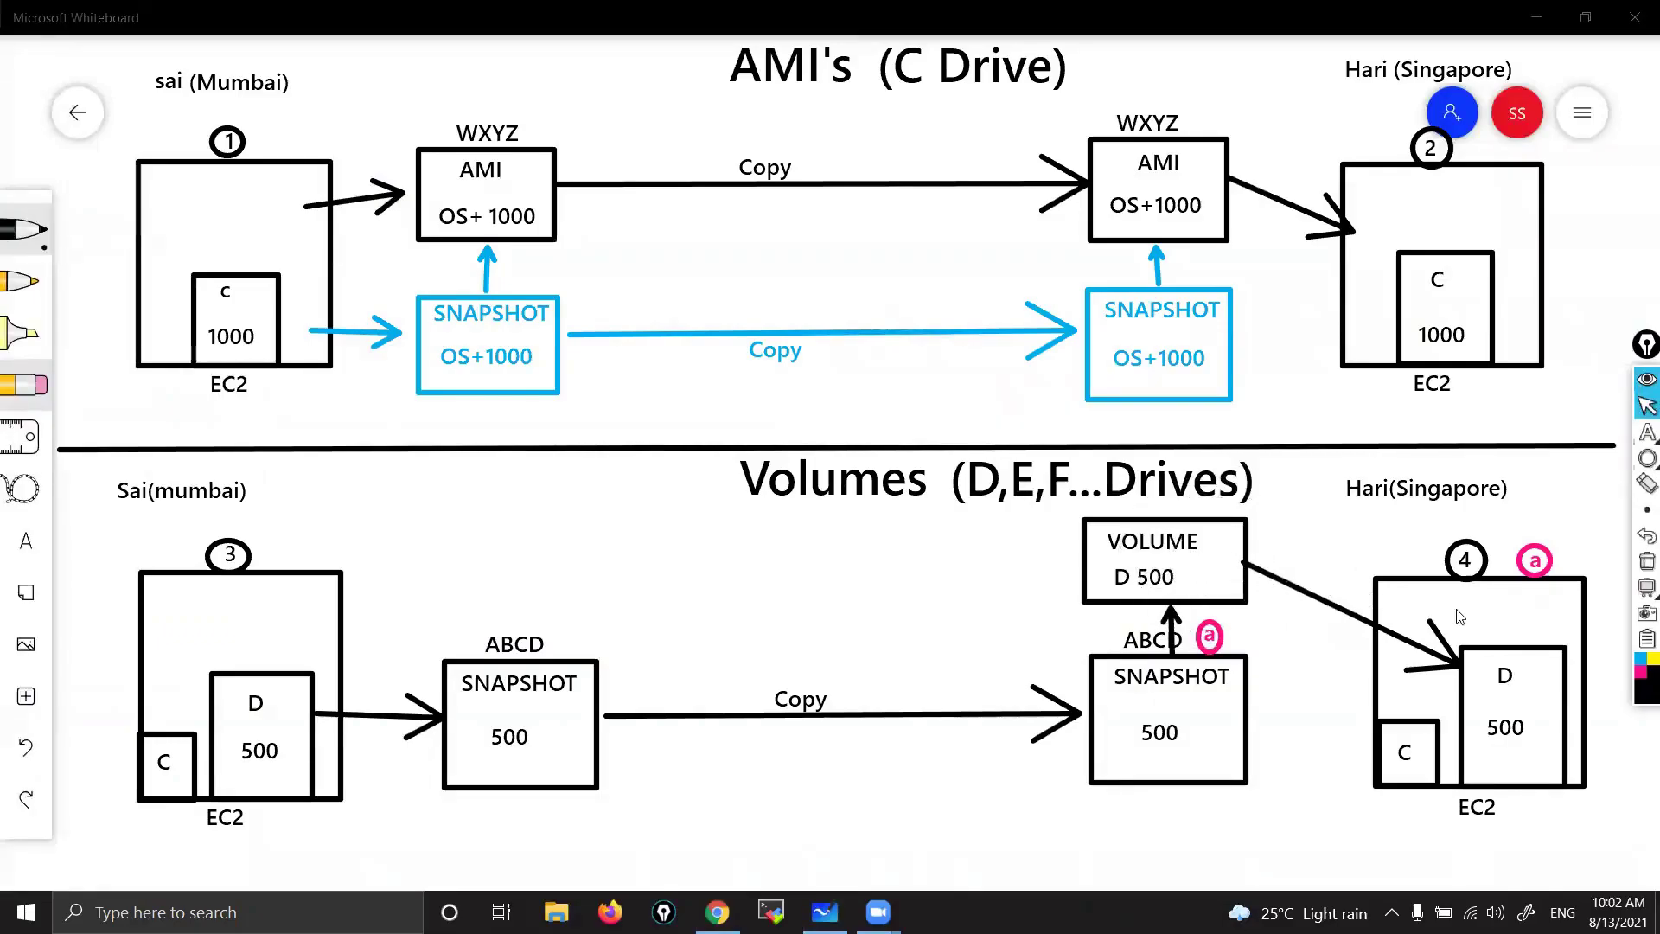
{"action": "left_click", "coordinate": [1548, 564]}
{"action": "left_click", "coordinate": [1544, 563]}
{"action": "left_click", "coordinate": [1543, 563]}
{"action": "left_click", "coordinate": [1221, 573]}
{"action": "left_click", "coordinate": [1488, 618]}
{"action": "left_click", "coordinate": [1485, 637]}
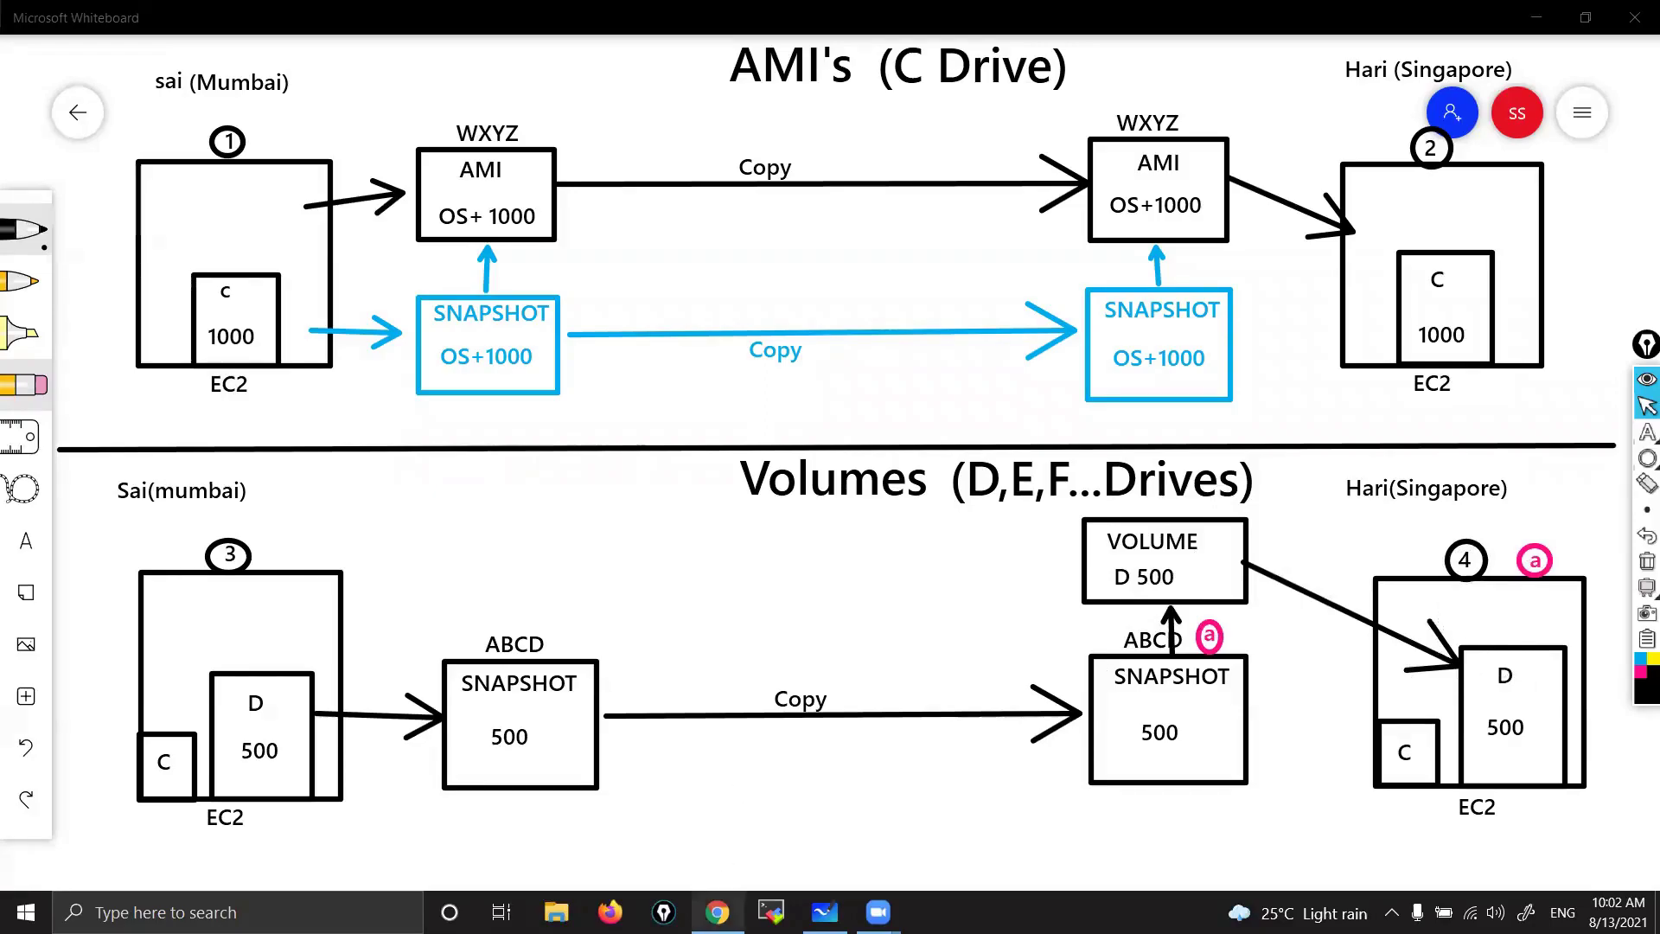
- Return to Chrome and start launching a Singapore instance from the 64-bit (x86) Amazon Linux 2 AMI, proceeding to the instance details
{"action": "left_click", "coordinate": [718, 913]}
{"action": "key", "text": "ctrl+shift+h"}
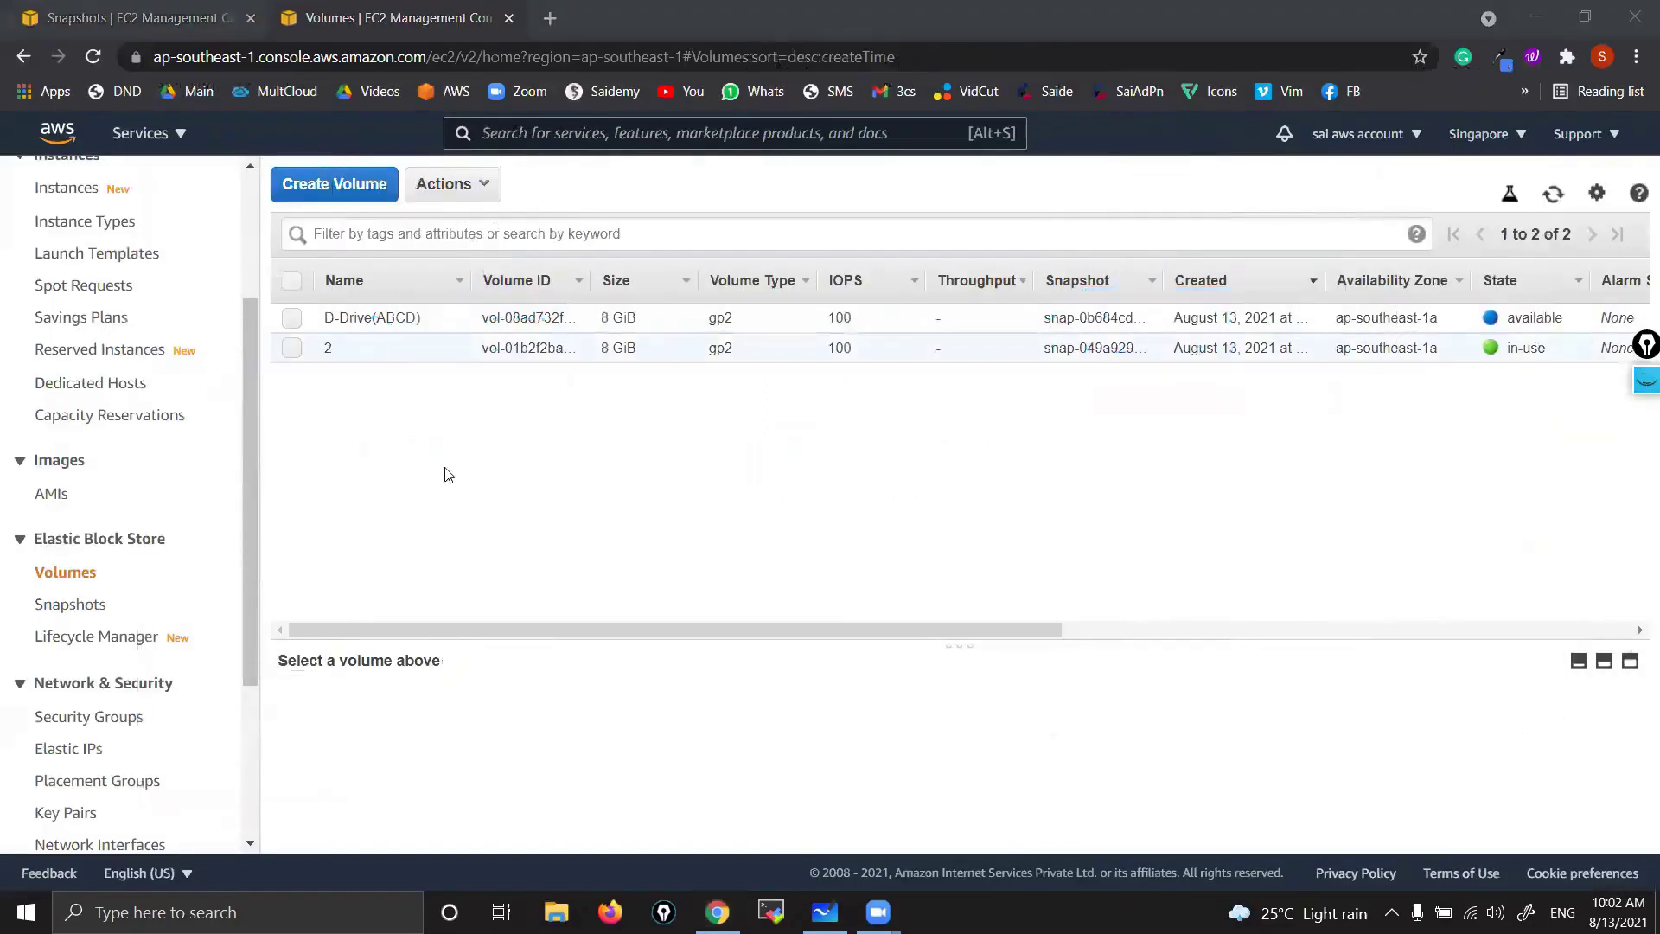
{"action": "scroll", "coordinate": [84, 446], "scroll_direction": "up", "scroll_amount": 3}
{"action": "left_click", "coordinate": [81, 412]}
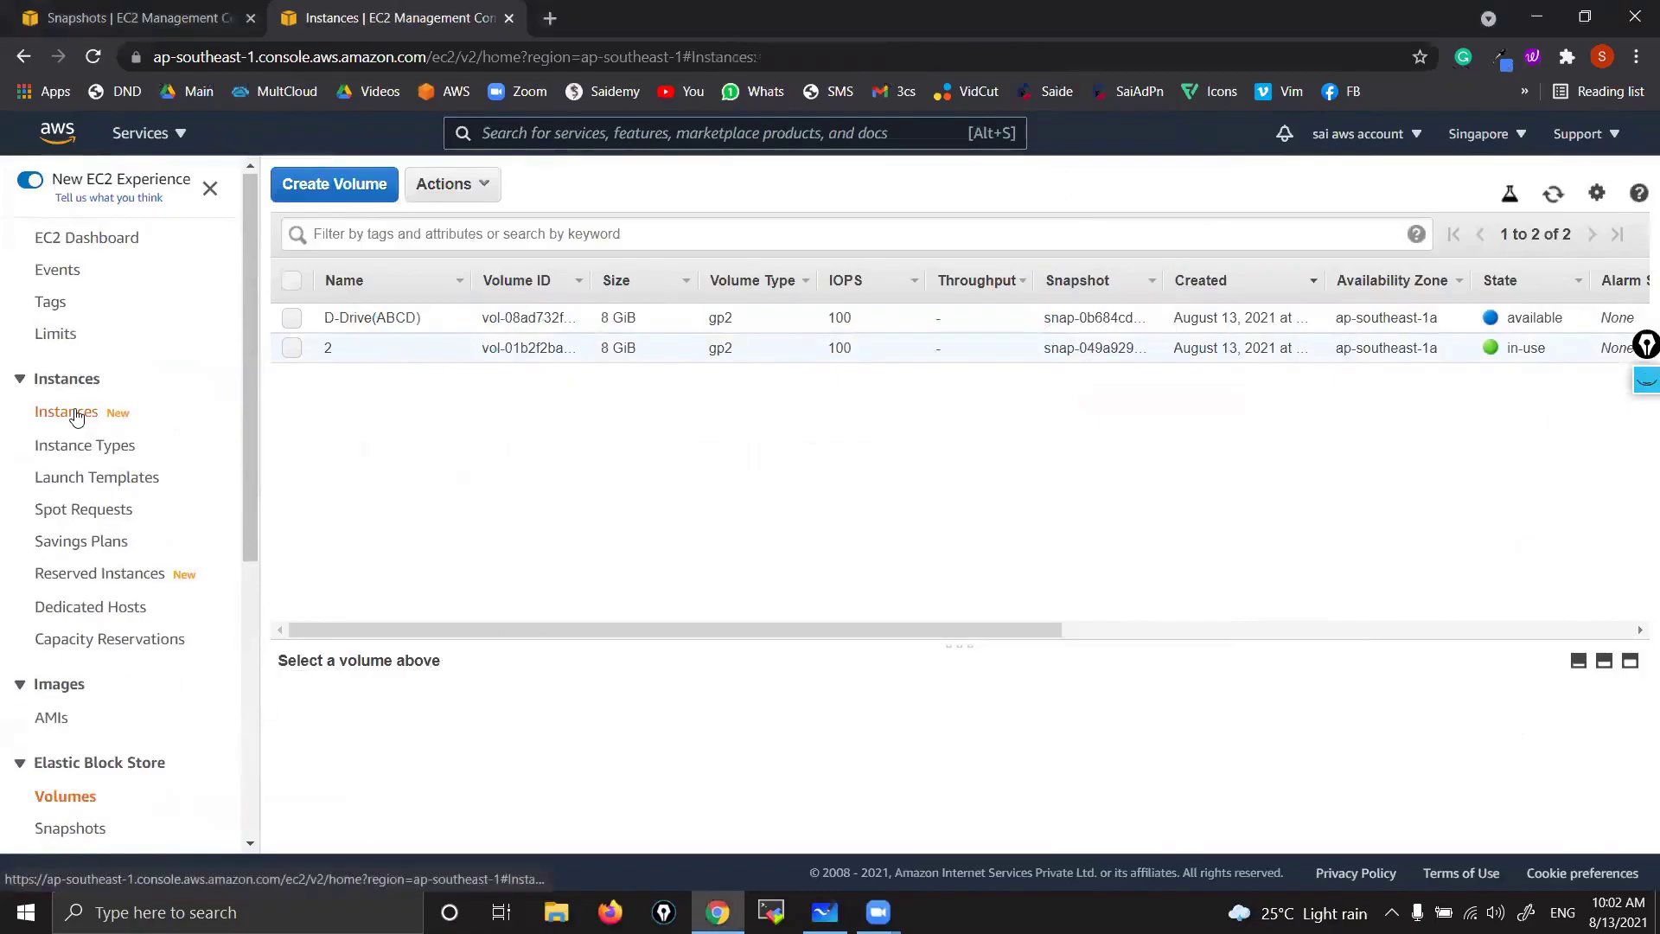
{"action": "left_click", "coordinate": [1484, 180]}
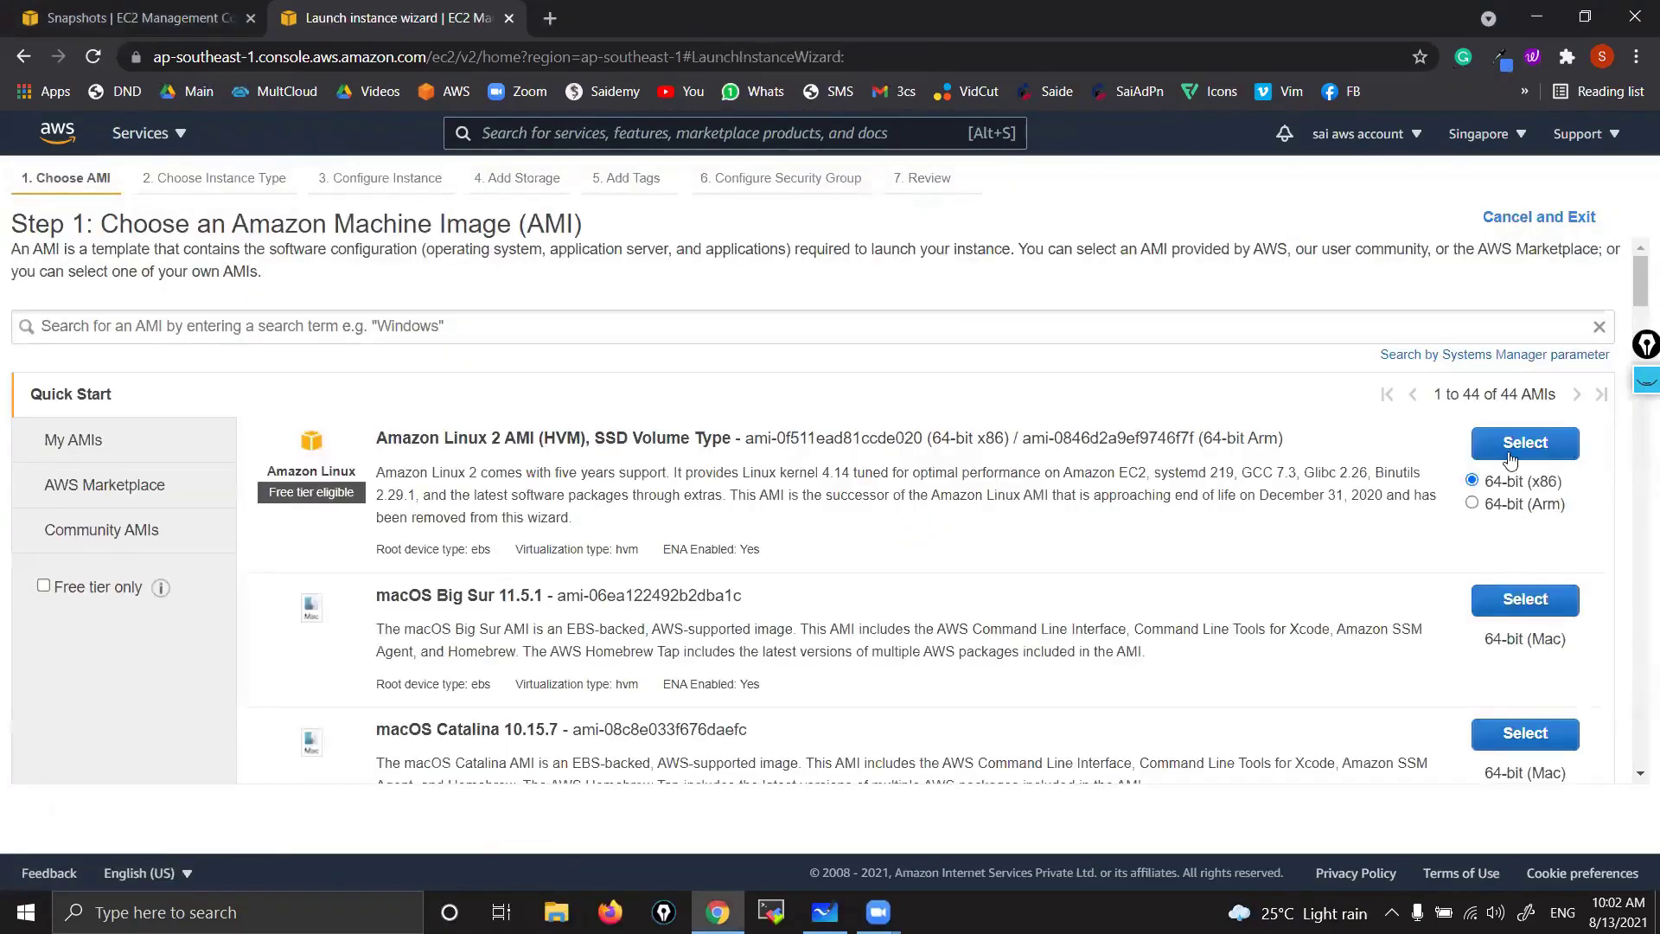
{"action": "left_click", "coordinate": [1511, 458]}
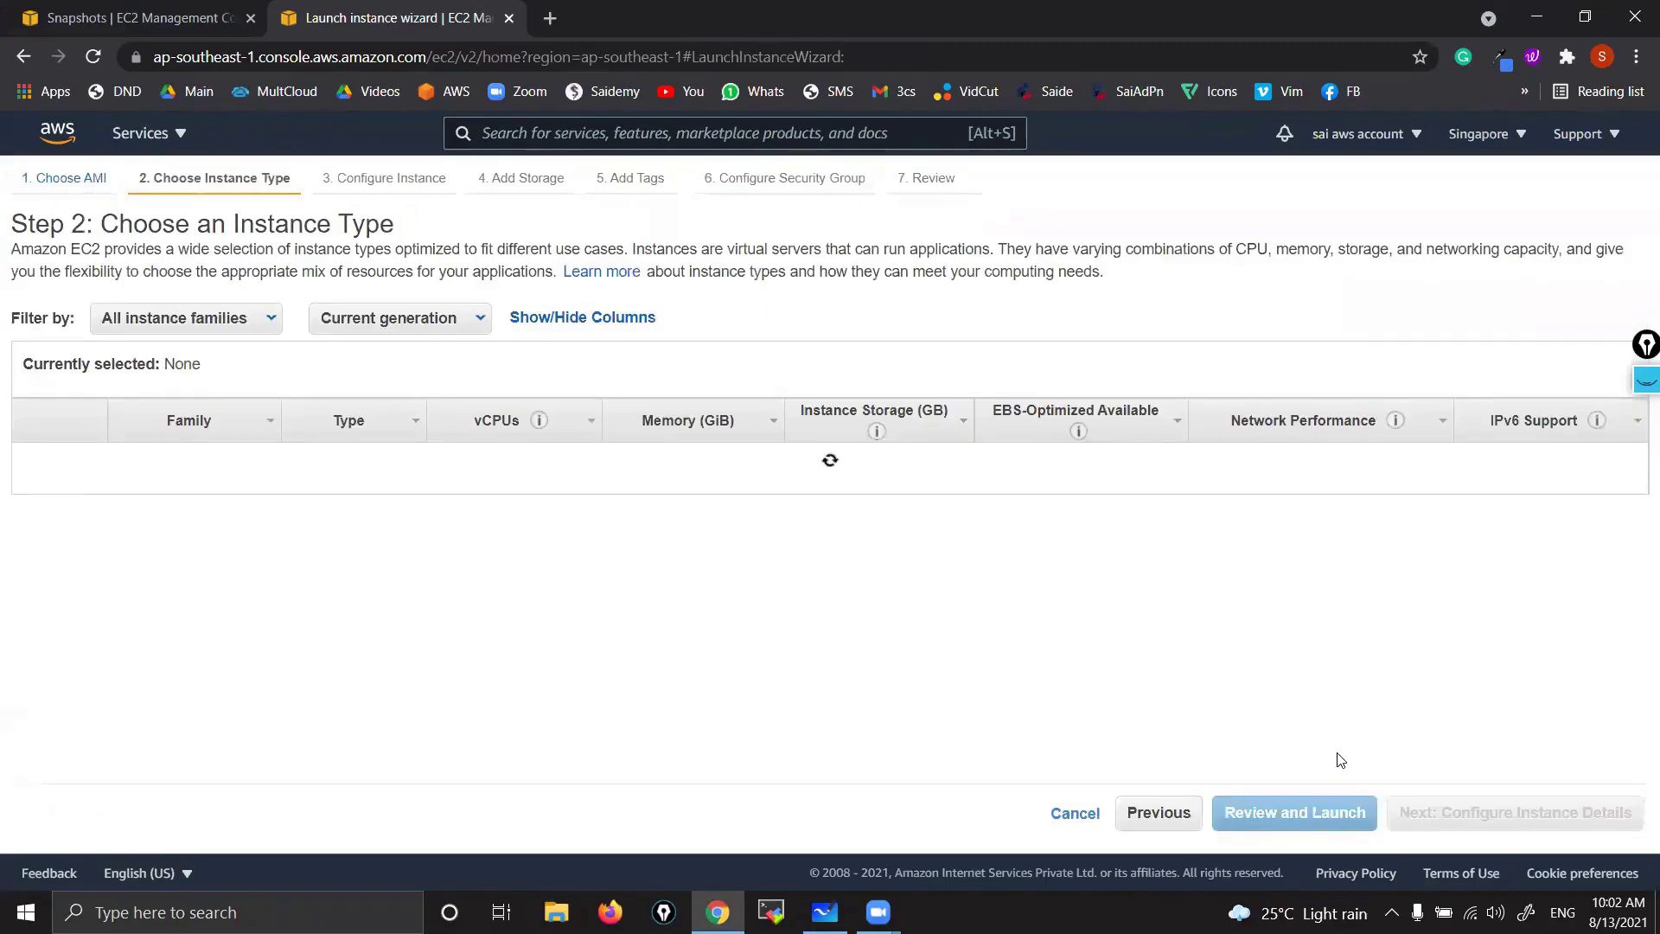
{"action": "left_click", "coordinate": [1493, 814]}
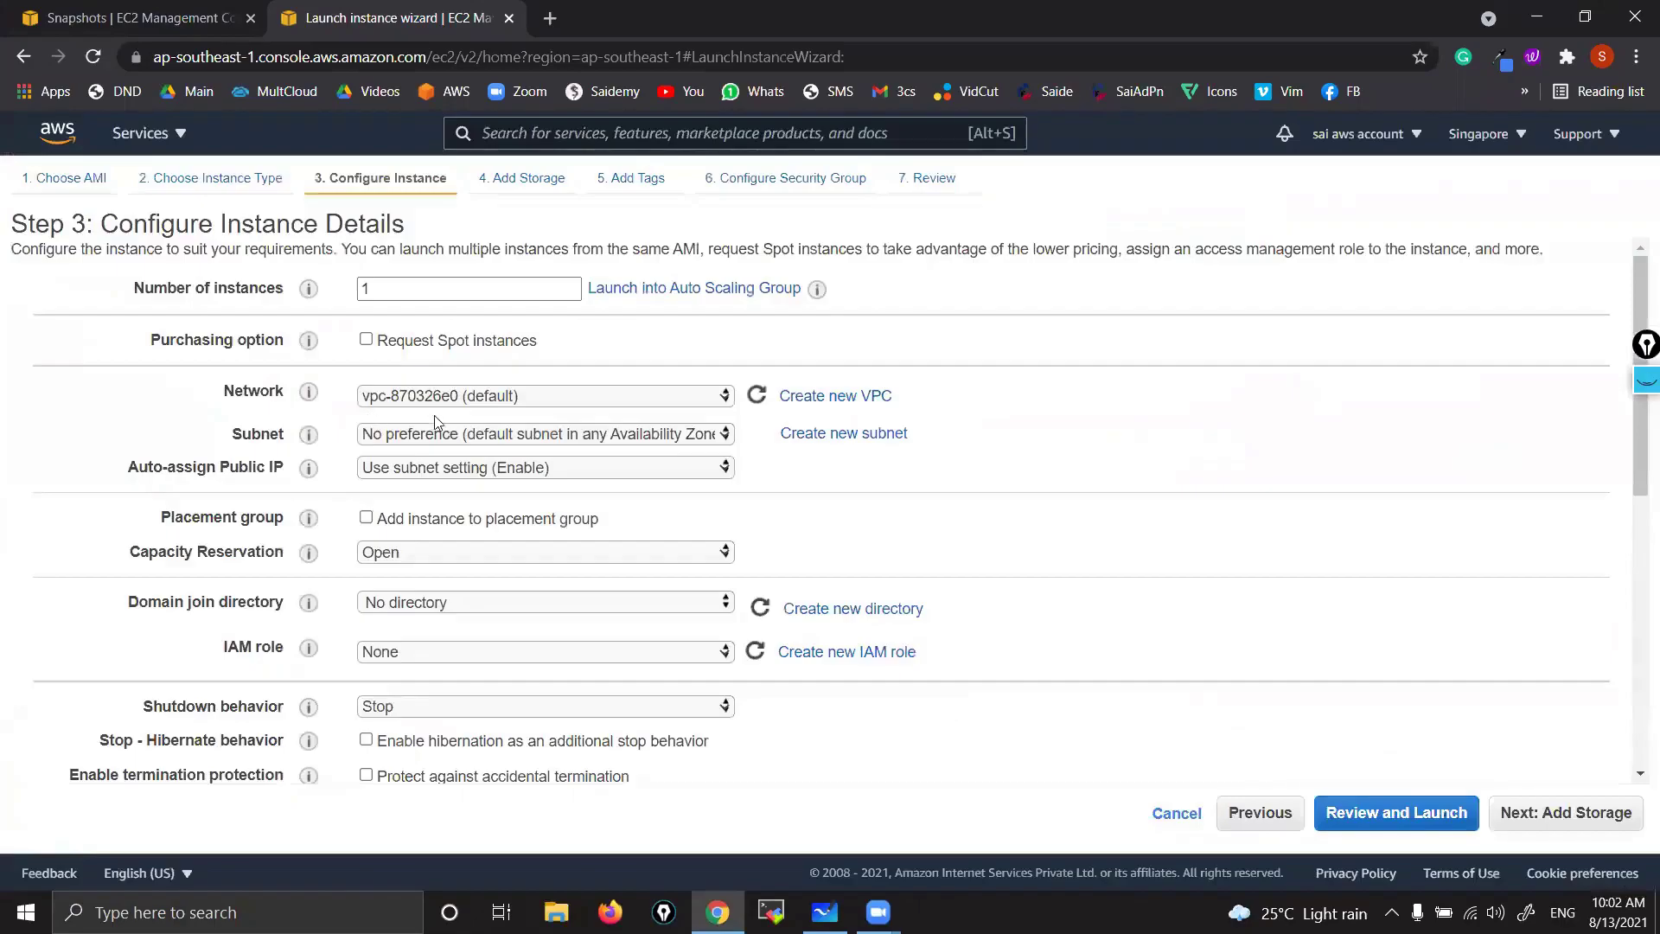
- Set the new instance's subnet to the default one in ap-southeast-1a
{"action": "left_click", "coordinate": [725, 434]}
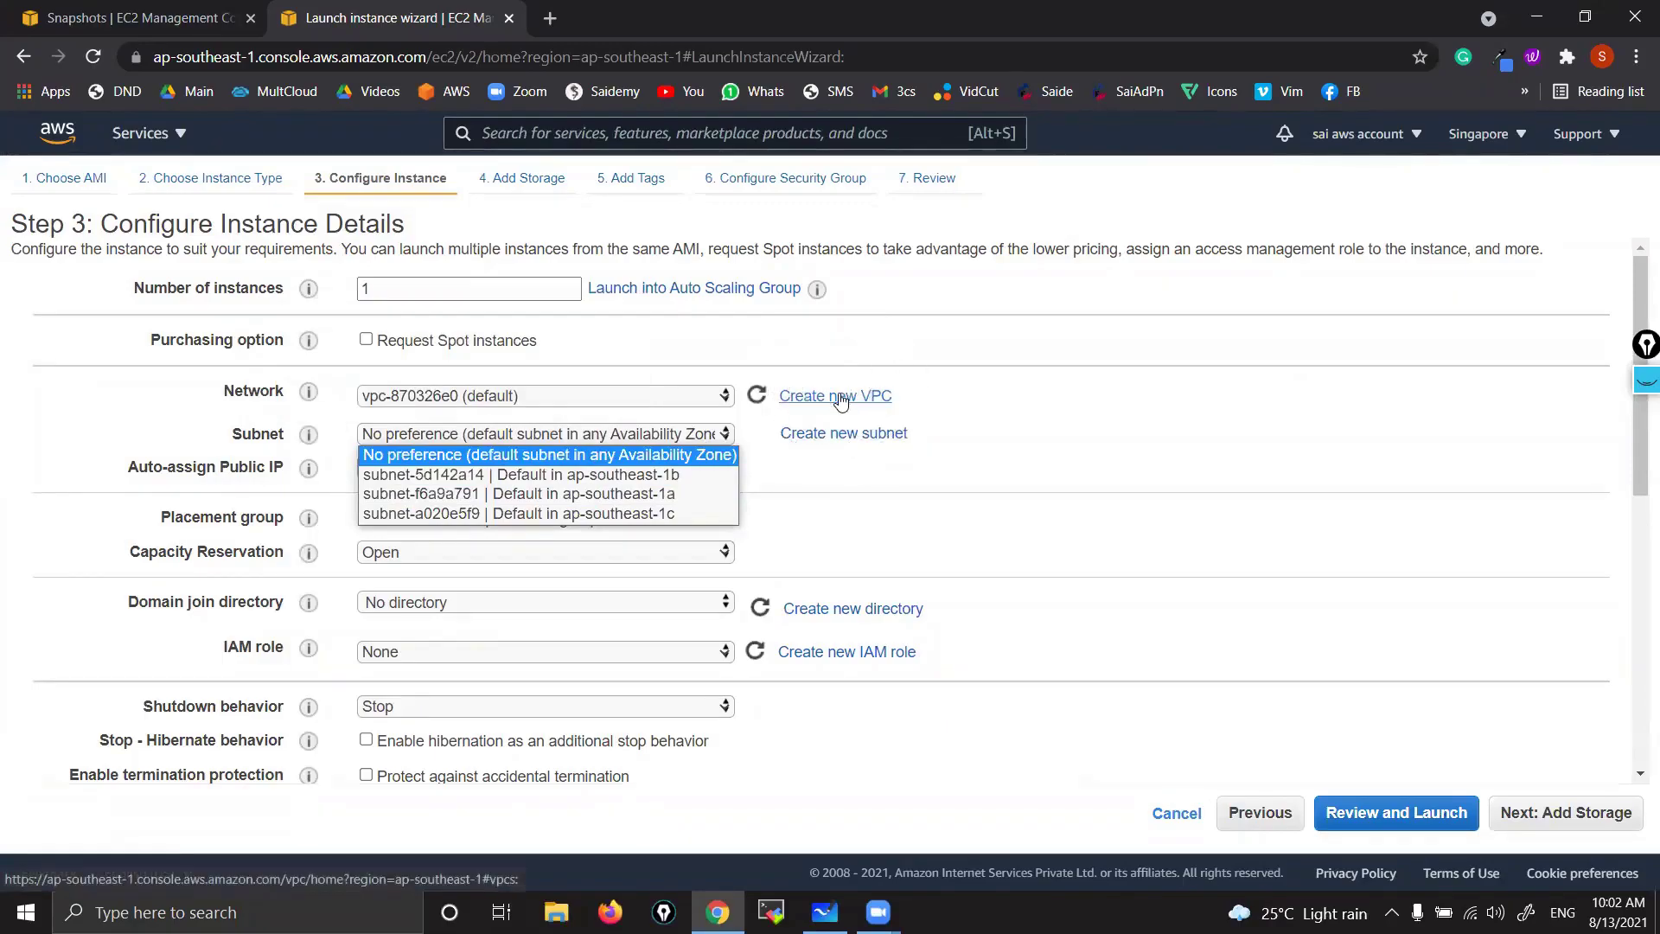
{"action": "left_click", "coordinate": [644, 493]}
{"action": "left_click", "coordinate": [667, 494]}
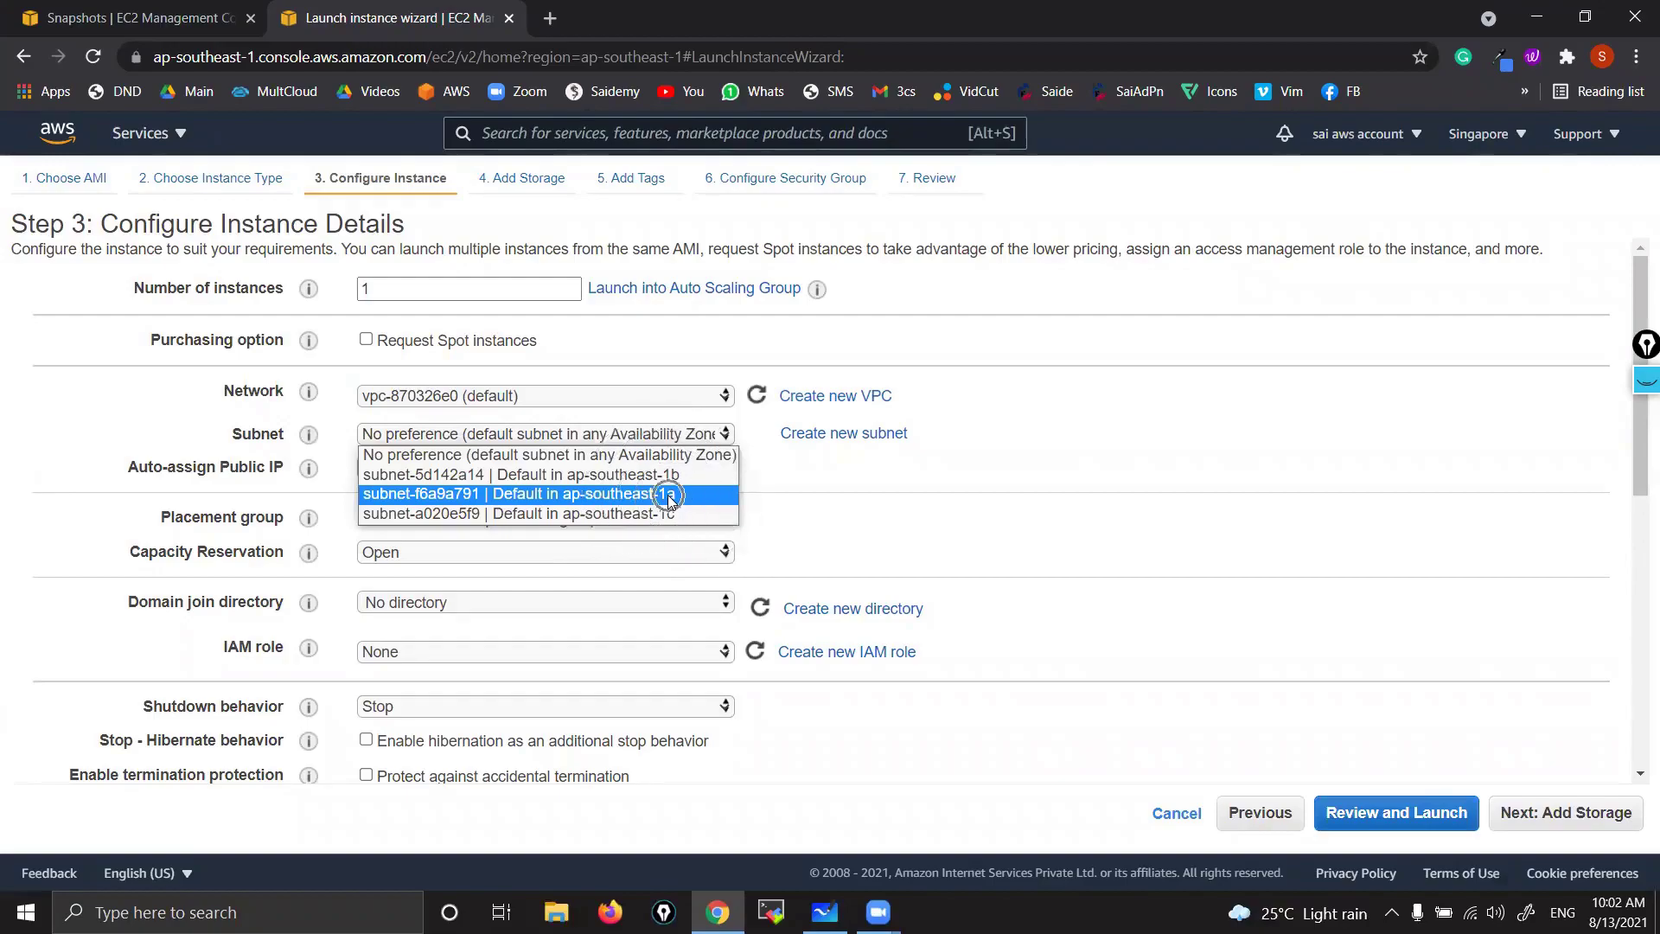
- Select the default ap-southeast-1a subnet for the new instance and keep the 8 GiB General Purpose SSD (gp2) root volume
{"action": "left_click", "coordinate": [673, 441]}
{"action": "left_click", "coordinate": [672, 441]}
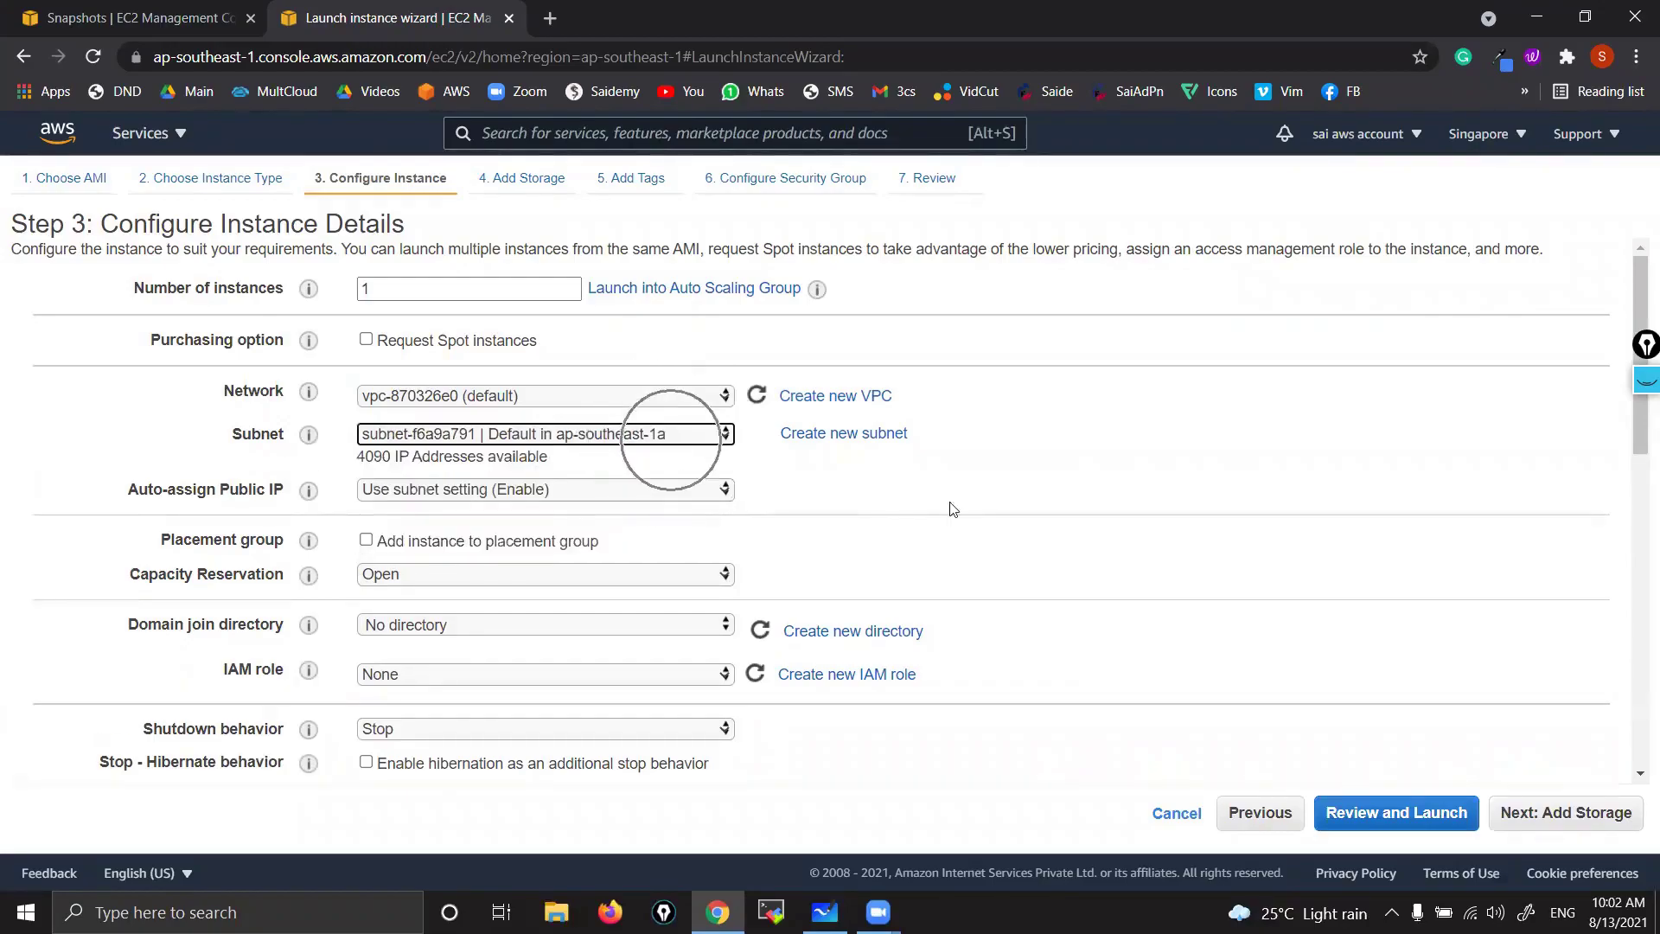
{"action": "left_click", "coordinate": [1548, 815]}
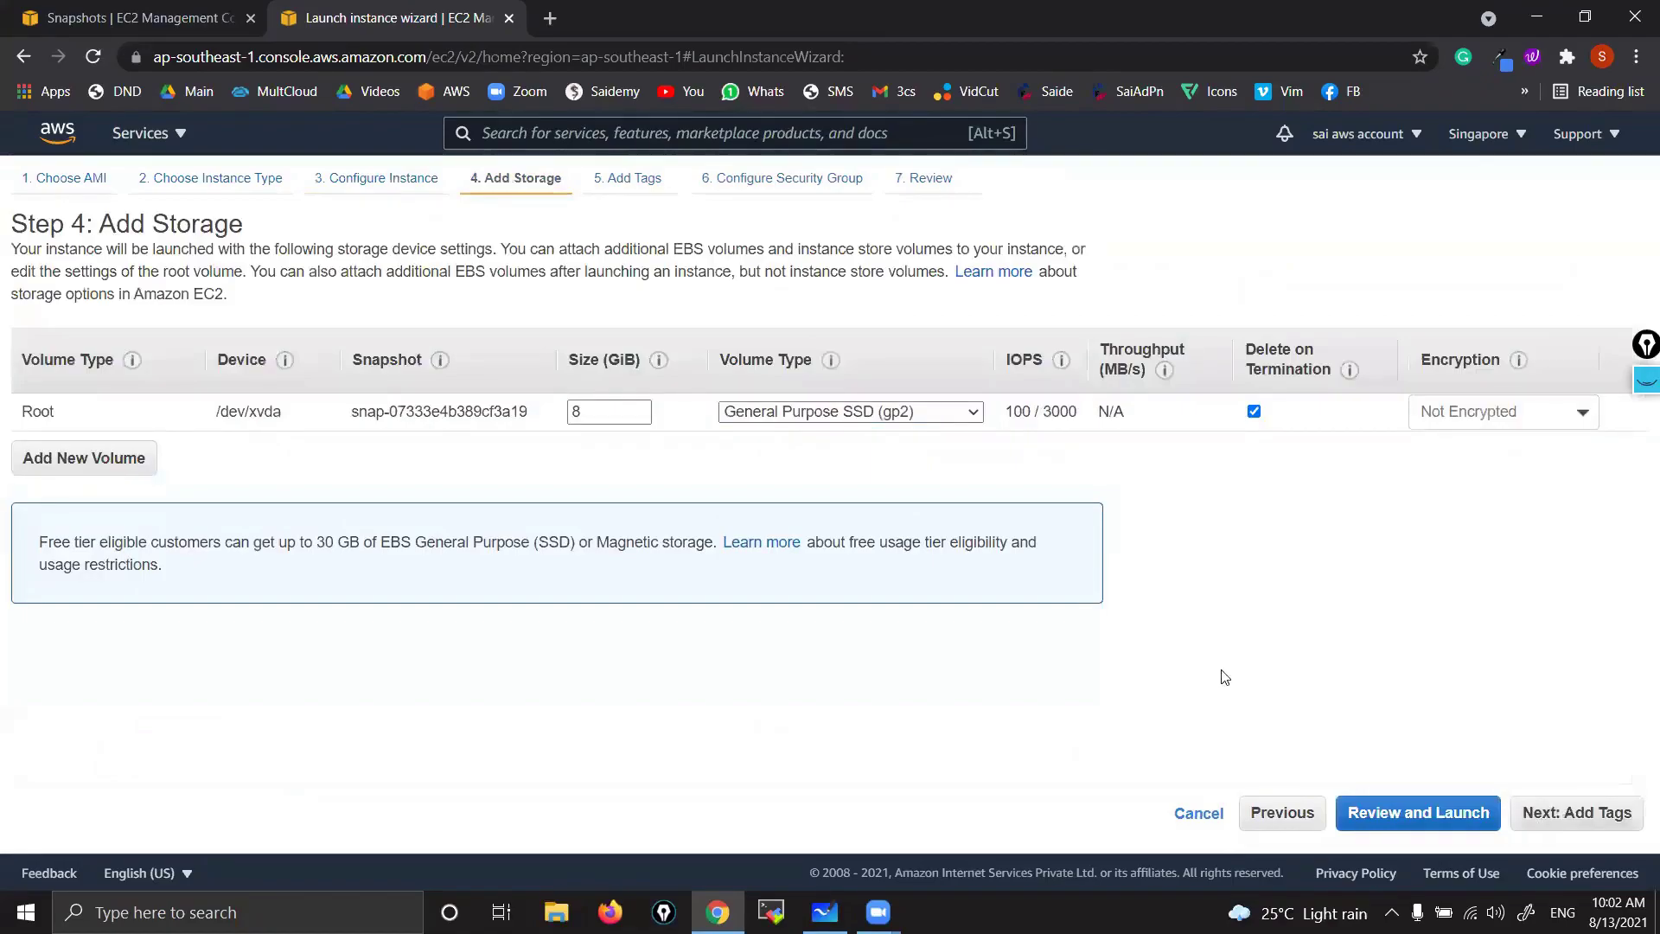
{"action": "left_click", "coordinate": [588, 403]}
{"action": "left_click", "coordinate": [1562, 813]}
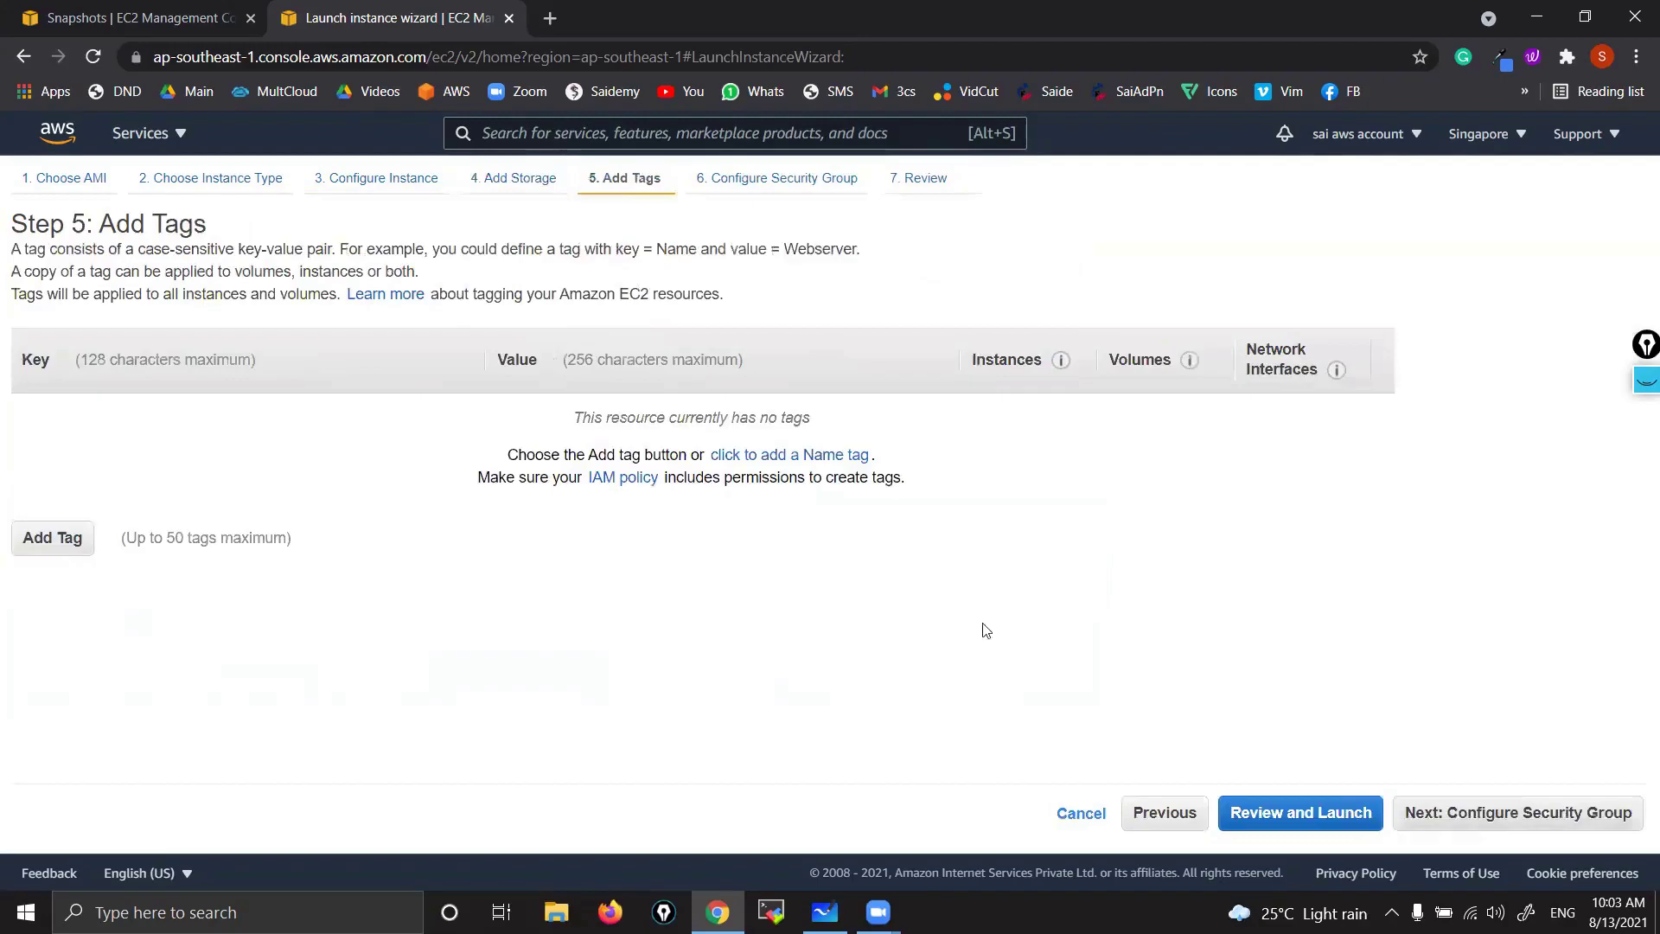
- Add a Name tag with the value 4 and accept the default new security group, proceeding to the key pair selection
{"action": "left_click", "coordinate": [797, 460]}
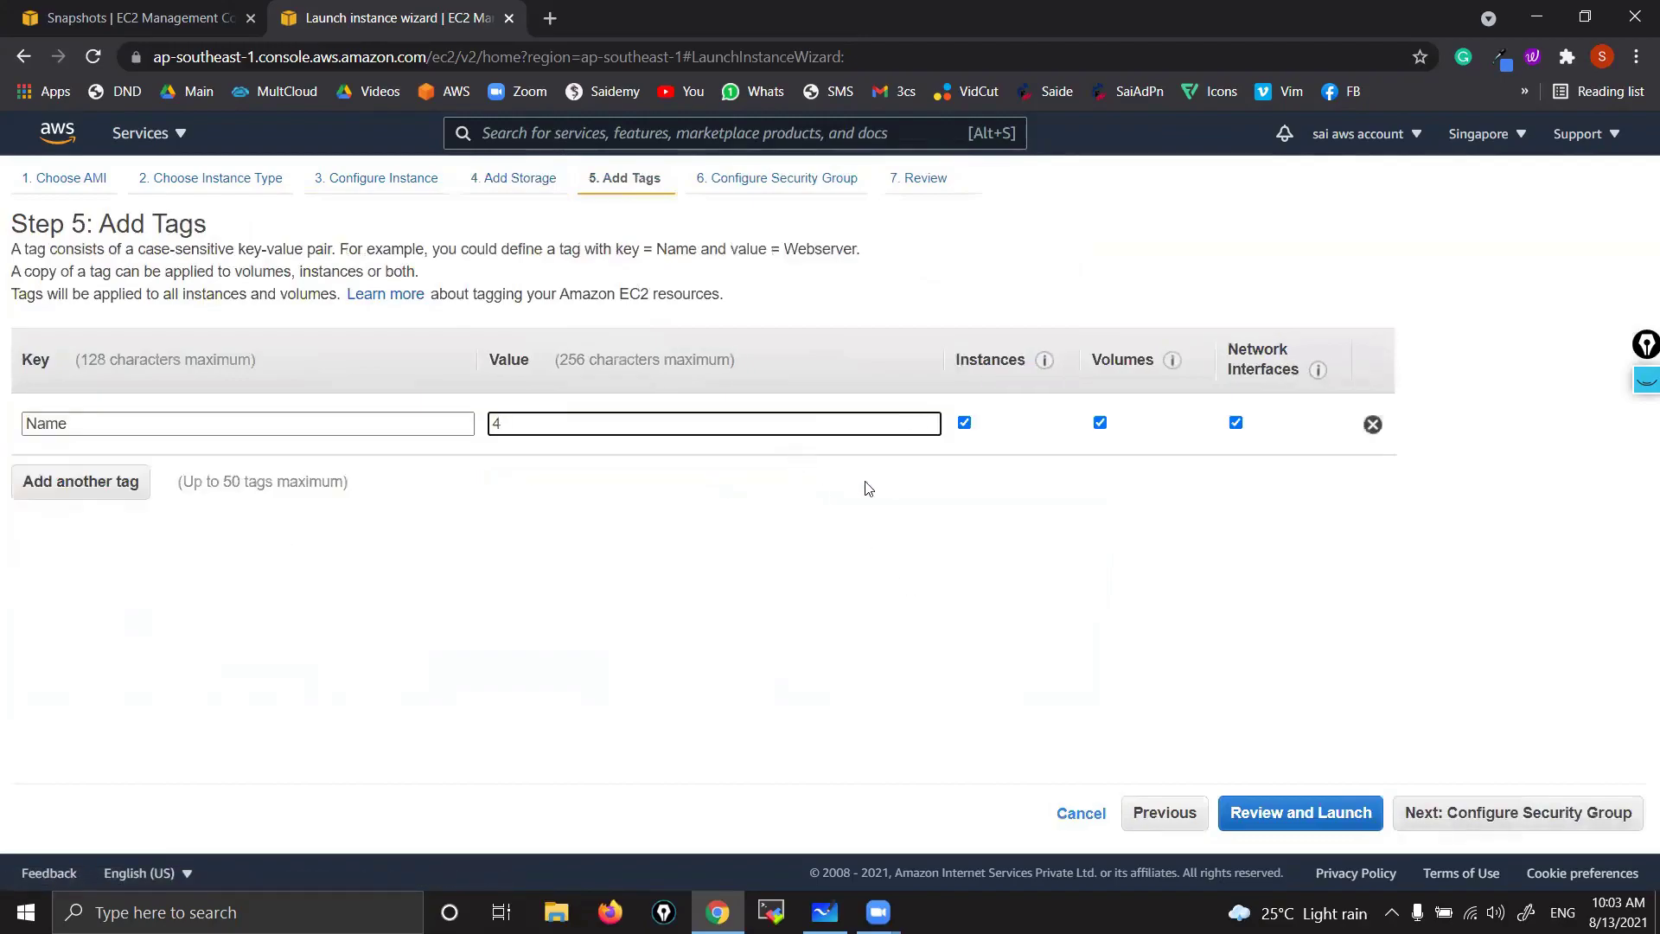
{"action": "left_click", "coordinate": [1534, 826]}
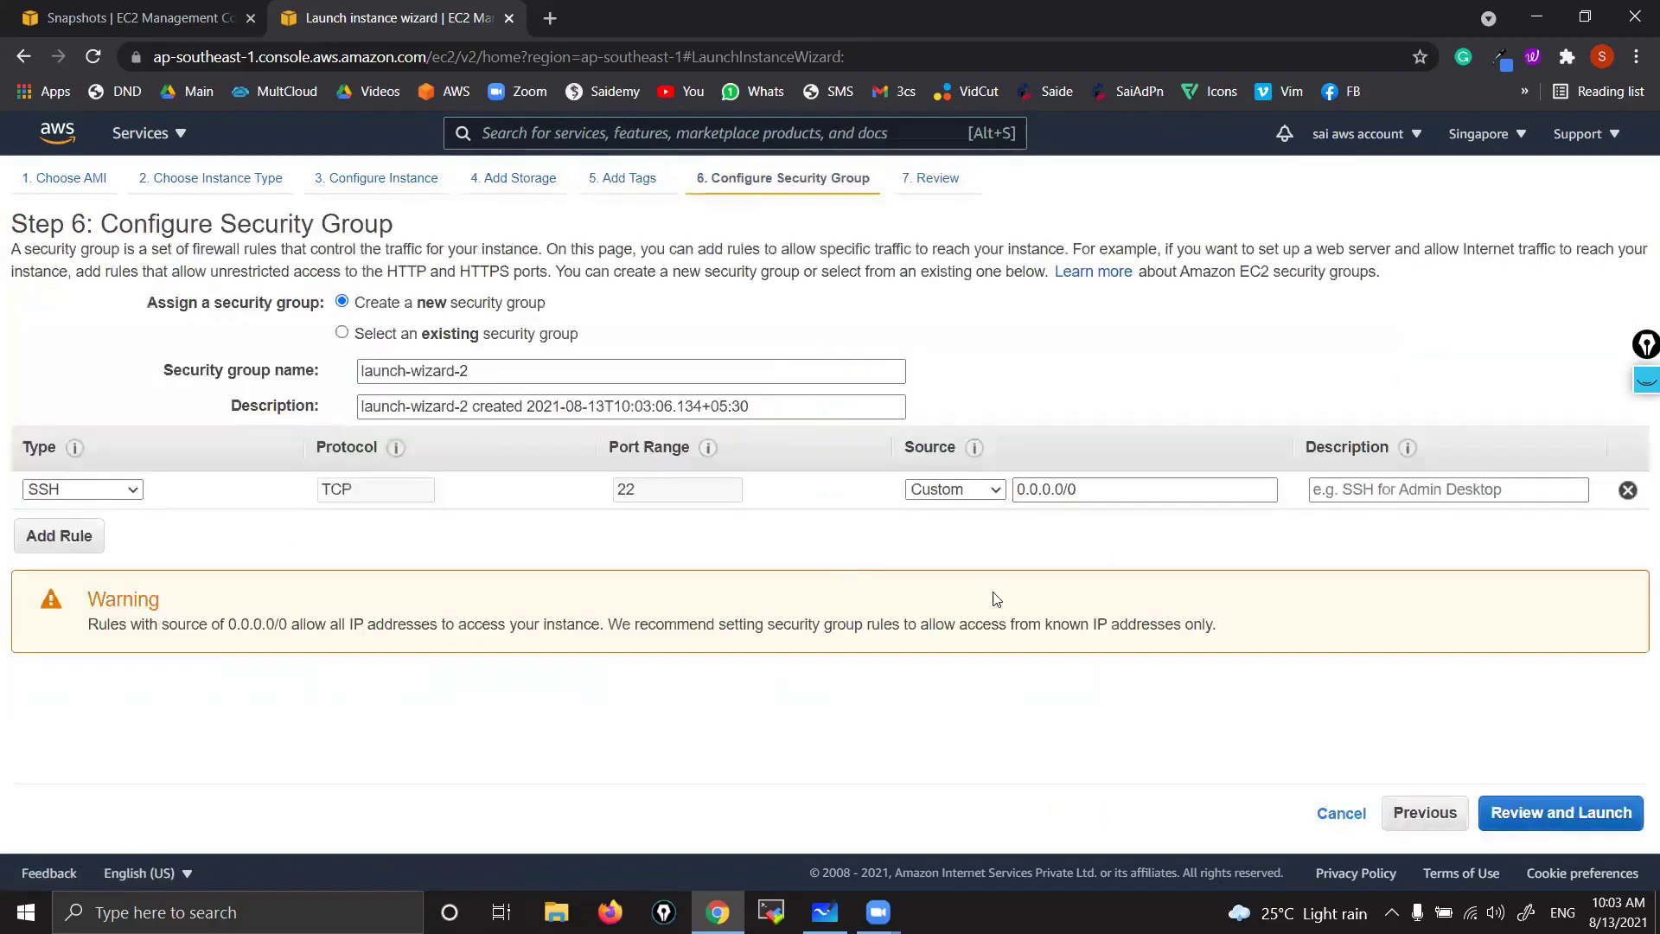
{"action": "left_click", "coordinate": [1590, 813]}
{"action": "left_click", "coordinate": [1590, 813]}
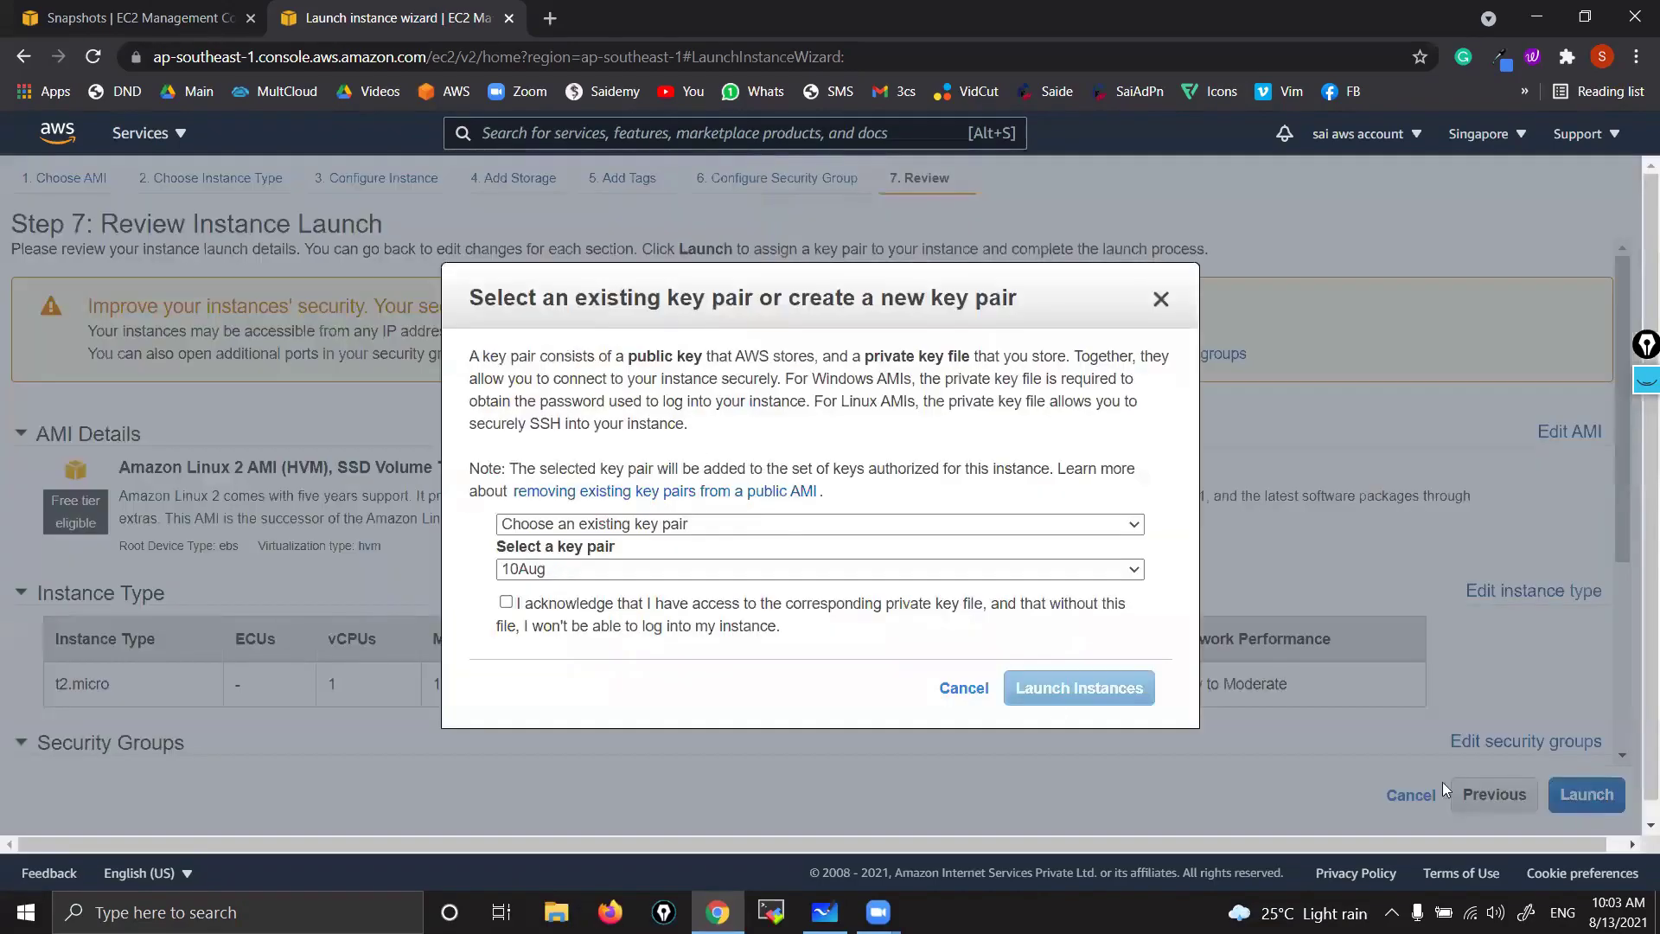
- Launch the instance with the existing key pair sin and open the Instances list
{"action": "left_click", "coordinate": [689, 575]}
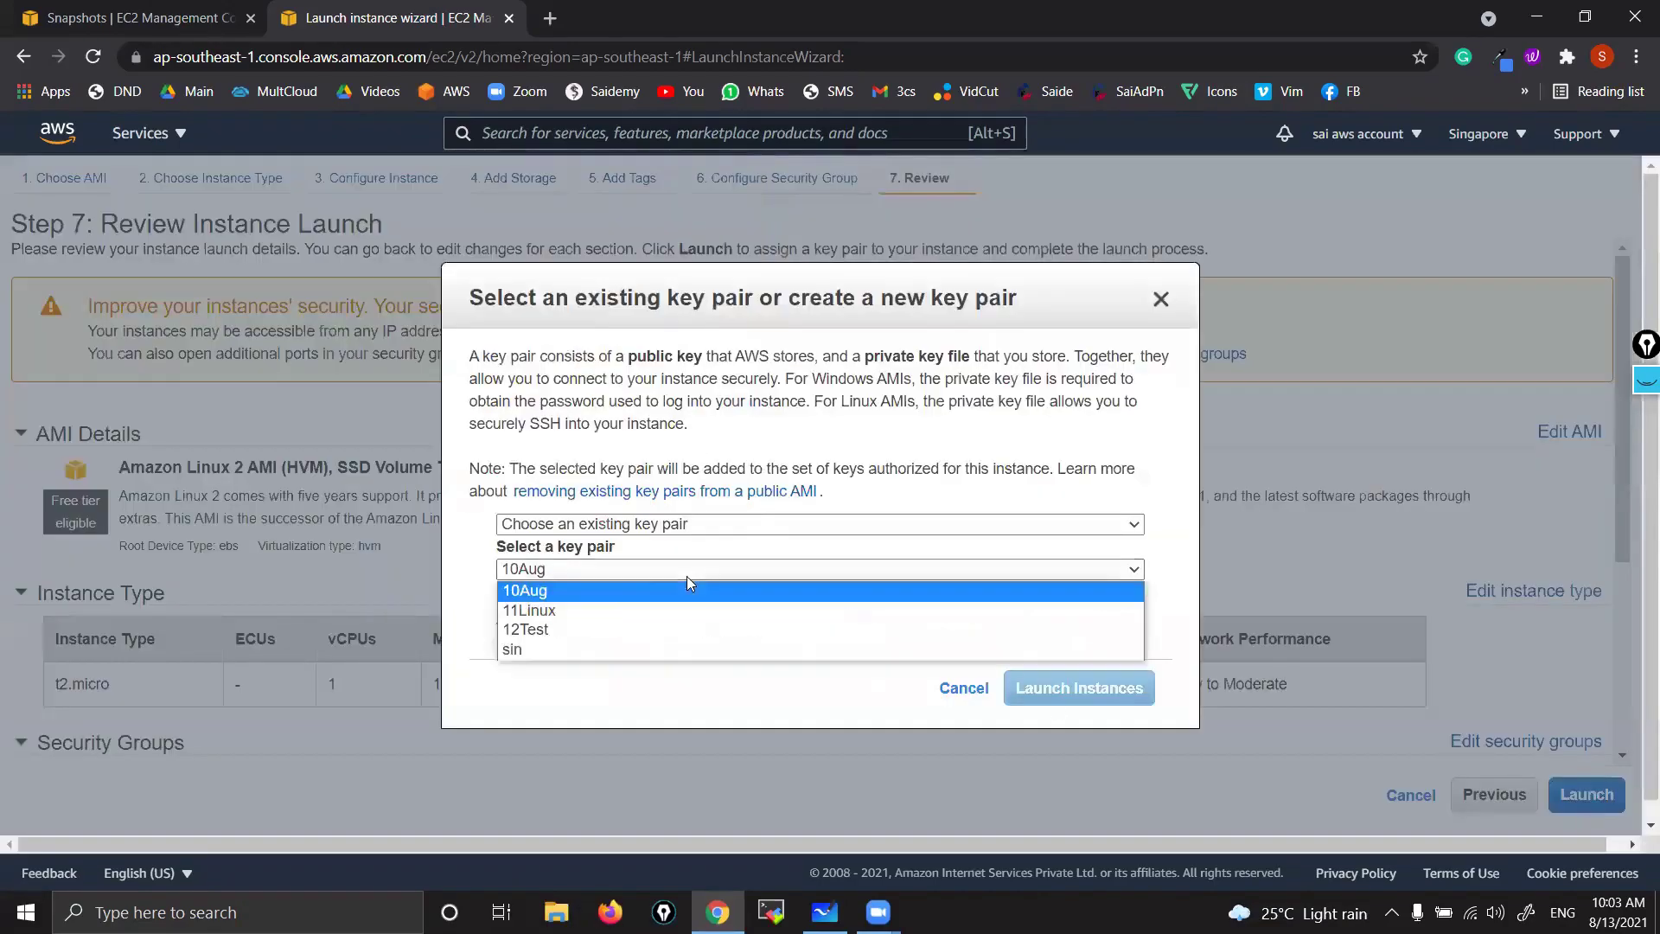
{"action": "left_click", "coordinate": [558, 650]}
{"action": "left_click", "coordinate": [506, 603]}
{"action": "left_click", "coordinate": [1060, 690]}
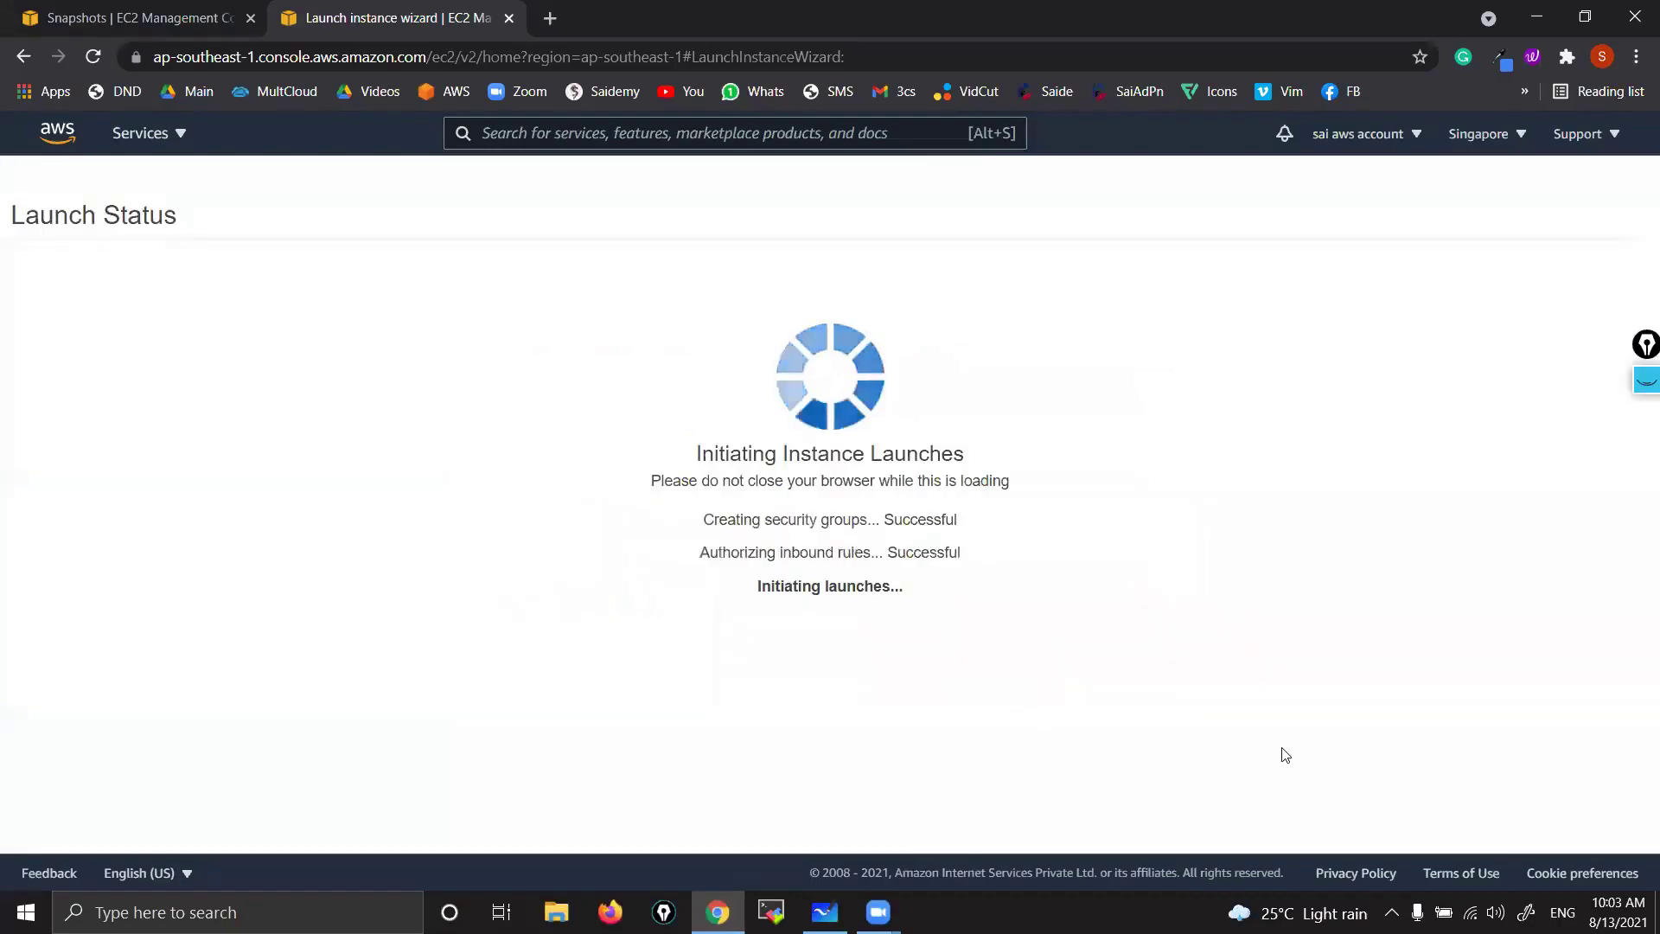
{"action": "scroll", "coordinate": [1286, 755], "scroll_direction": "down", "scroll_amount": 1}
{"action": "left_click", "coordinate": [1557, 823]}
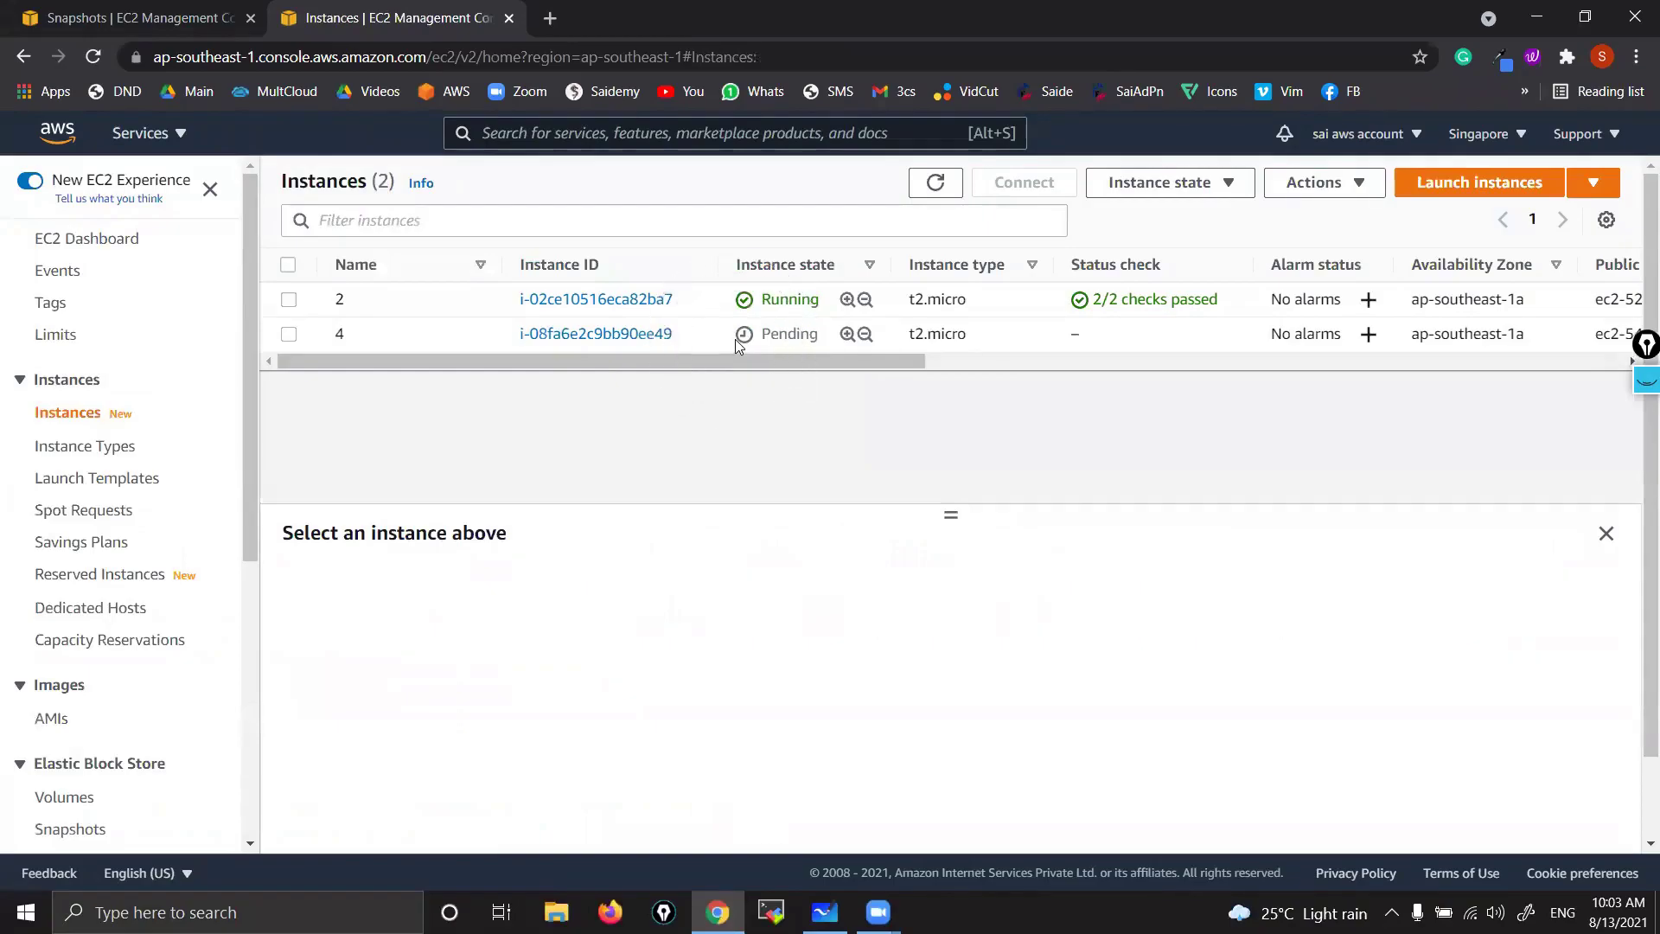
- Review the volume diagram in Microsoft Whiteboard, and back in Chrome refresh the Instances list to check the state of instance 4
{"action": "left_click", "coordinate": [825, 912]}
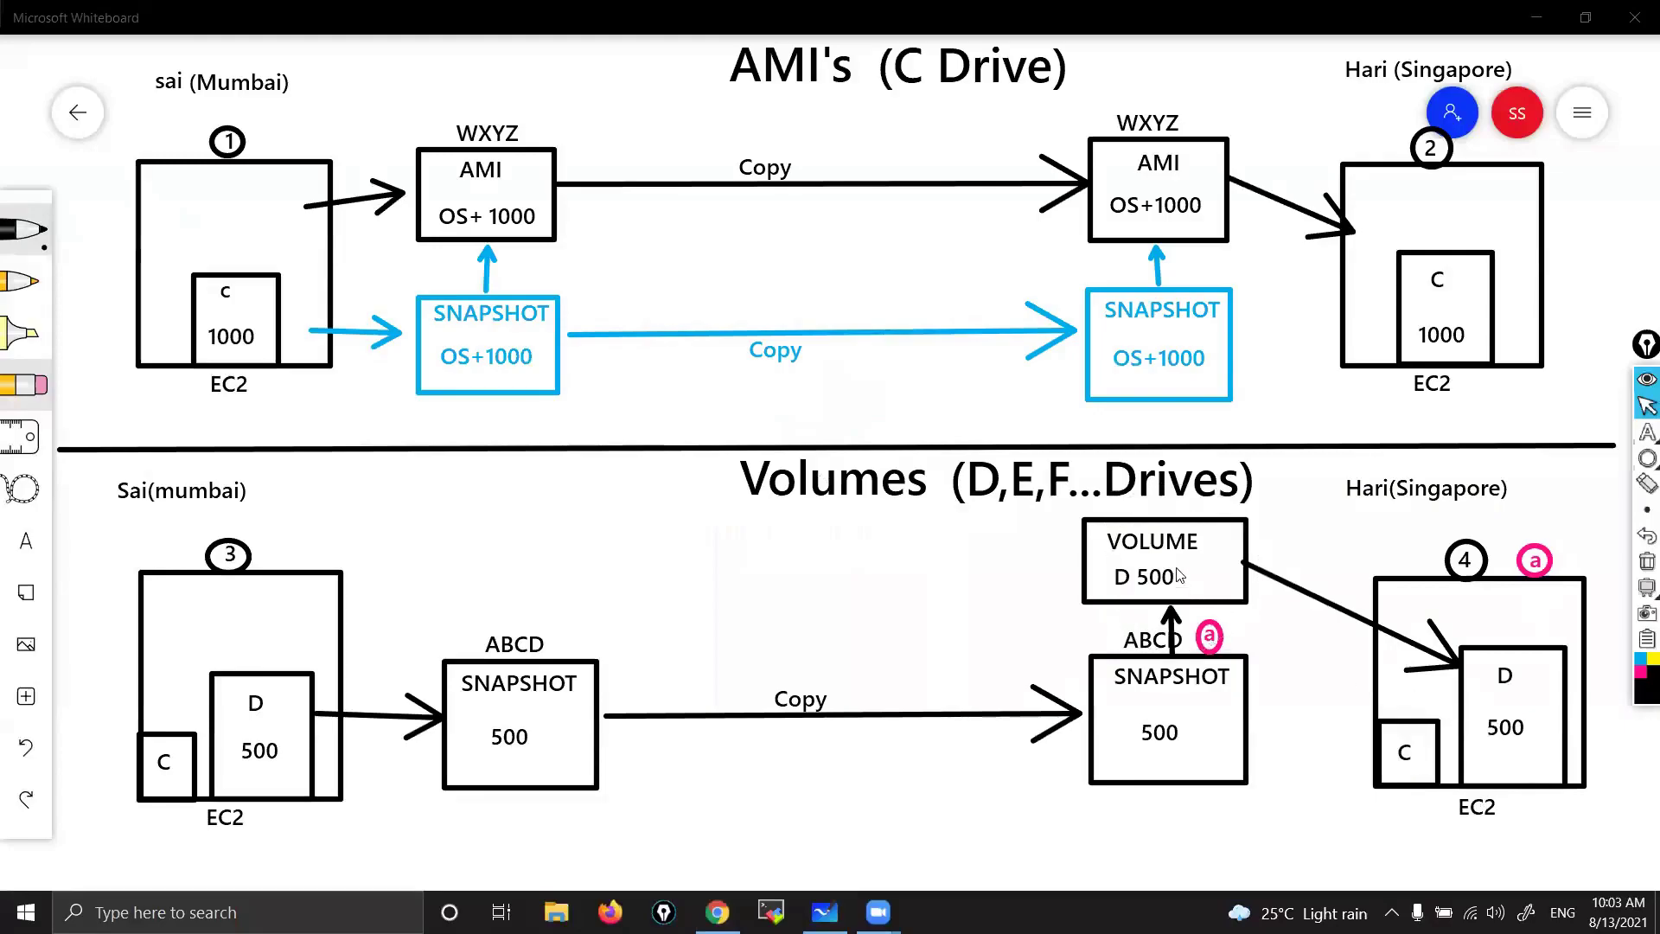
{"action": "left_click", "coordinate": [1640, 437]}
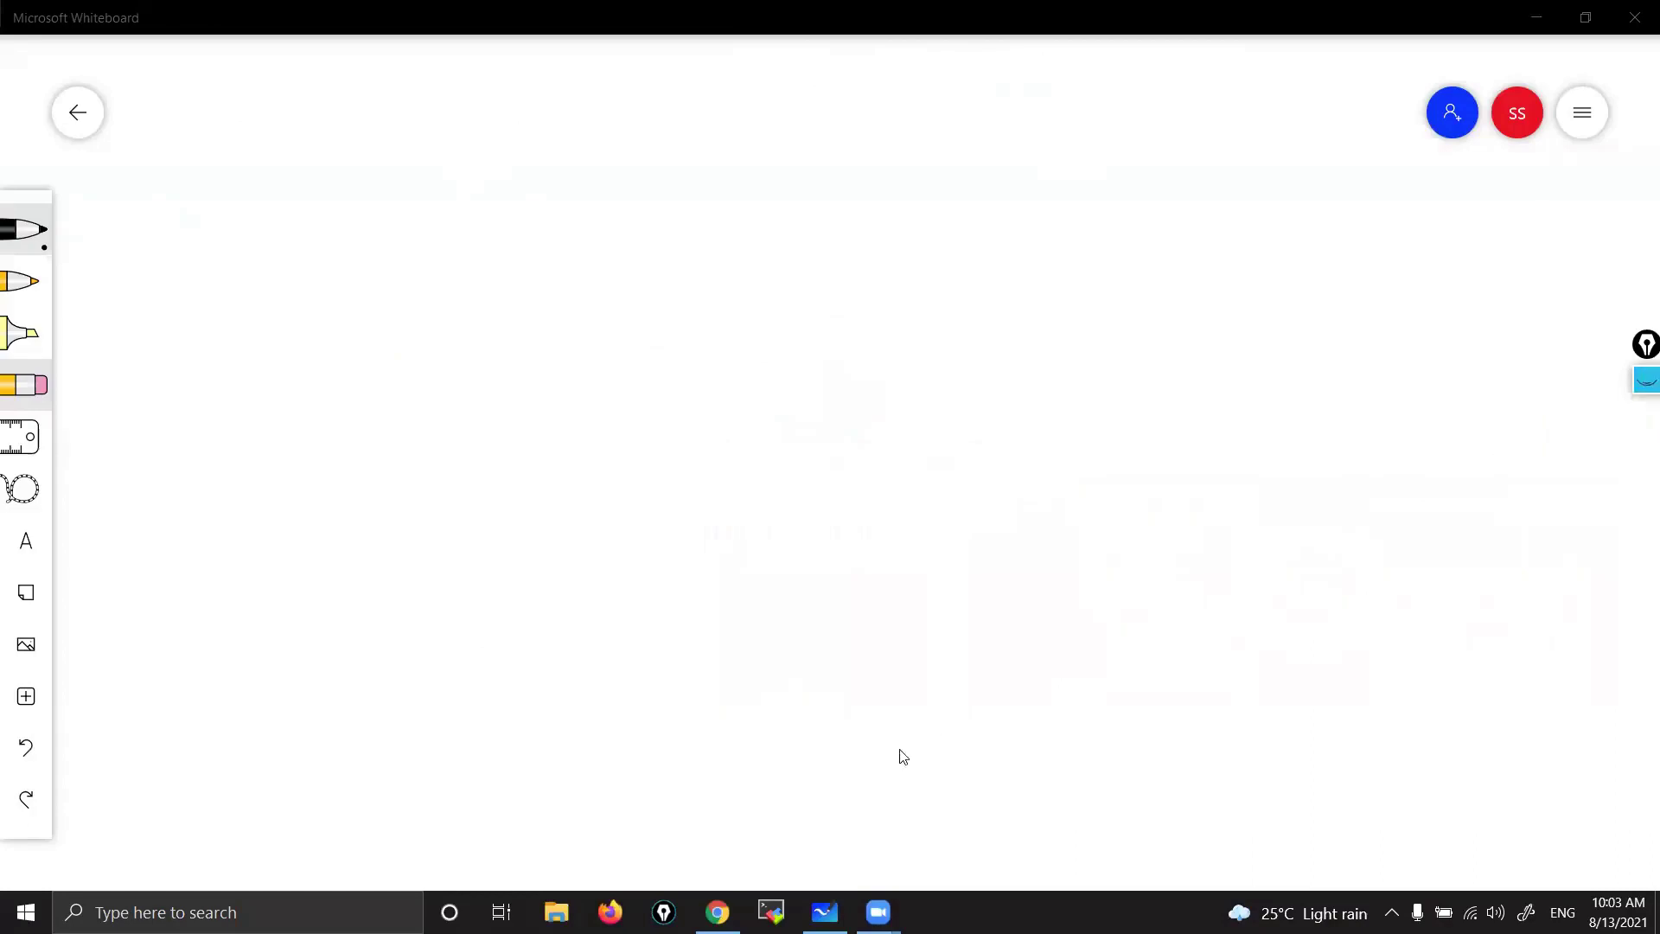
{"action": "left_click", "coordinate": [718, 913]}
{"action": "left_click", "coordinate": [936, 184]}
{"action": "left_click", "coordinate": [936, 184]}
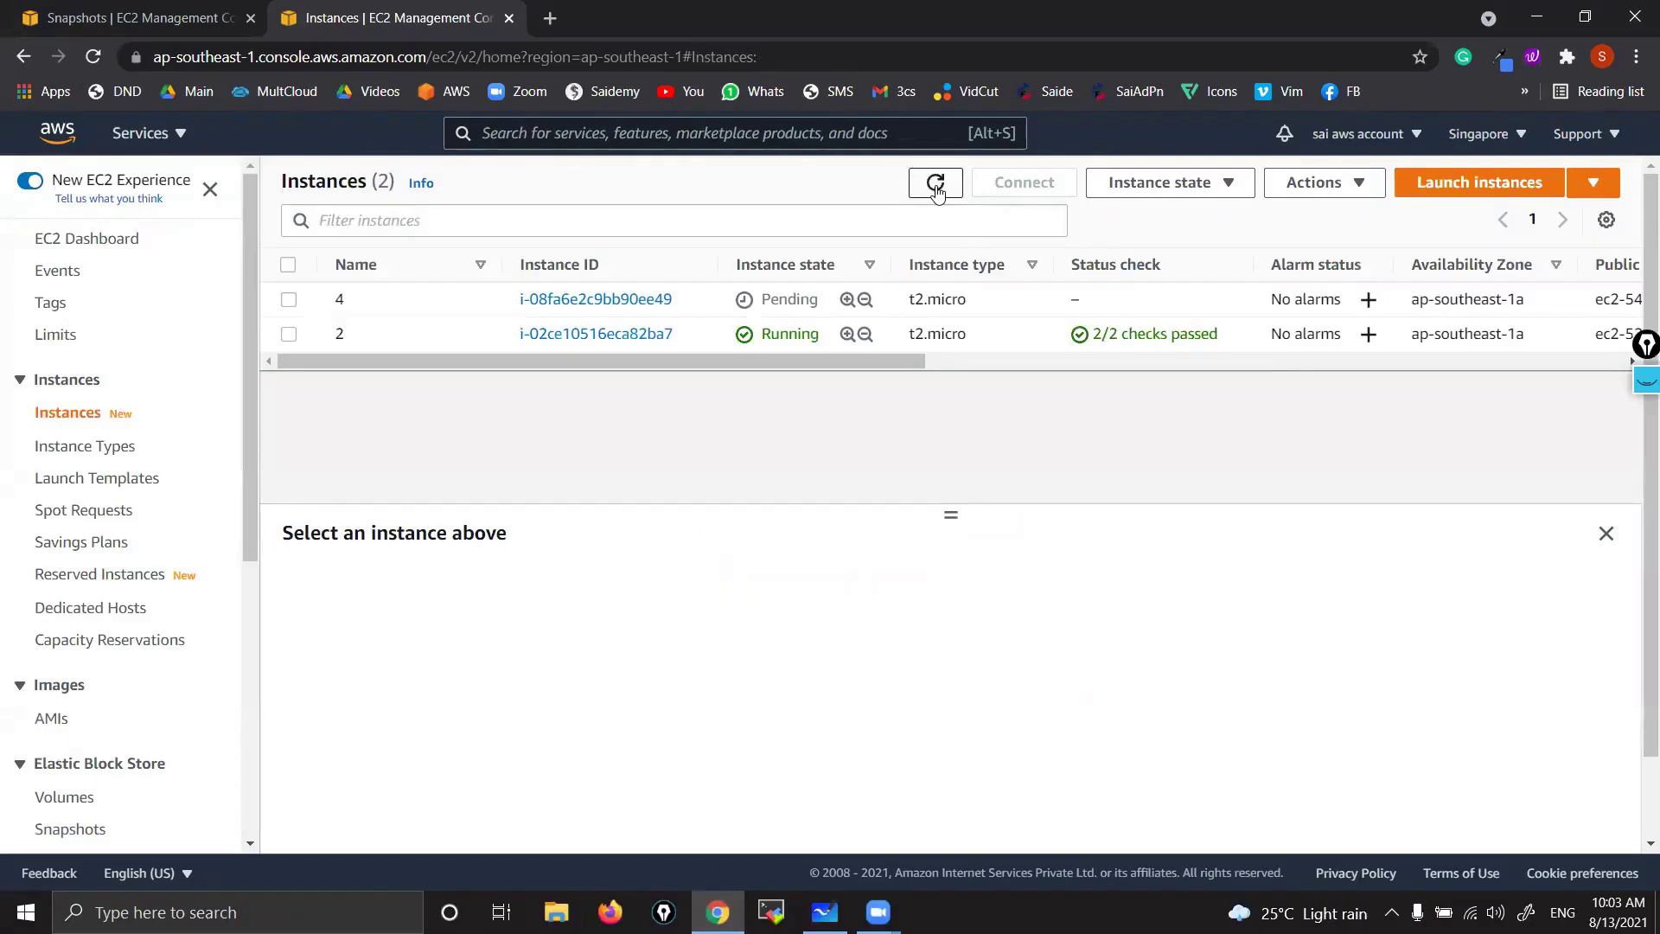
{"action": "left_click", "coordinate": [936, 183]}
{"action": "left_click", "coordinate": [937, 187]}
{"action": "left_click", "coordinate": [937, 187]}
{"action": "left_click", "coordinate": [936, 189]}
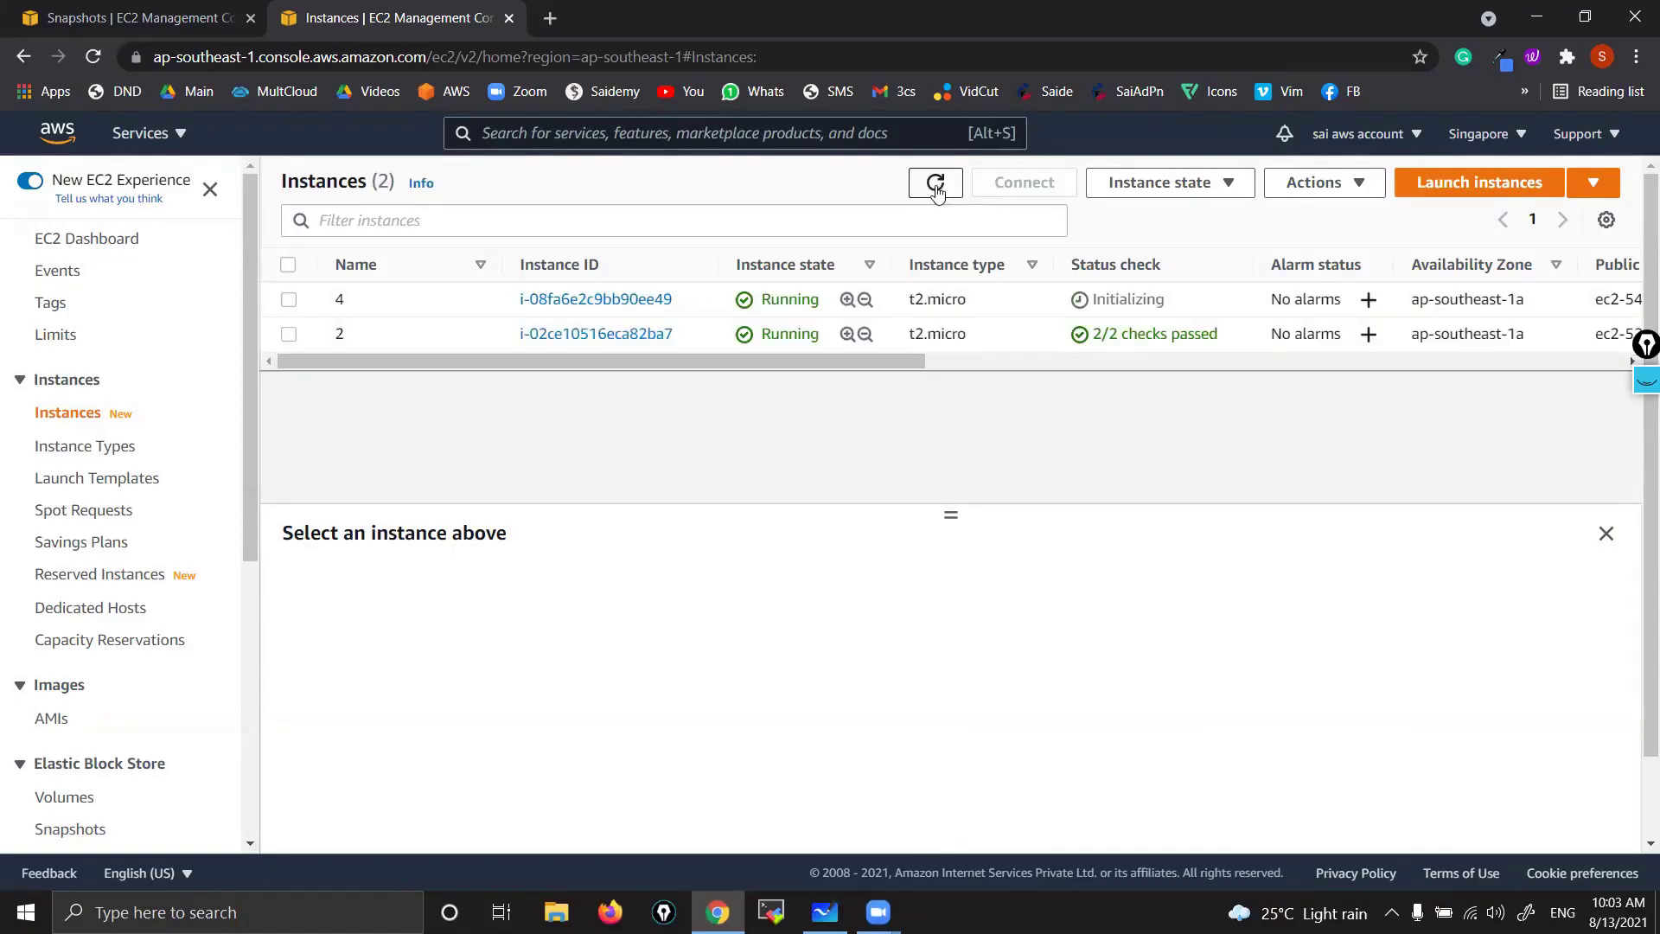
- Examine the storage details and attached block devices of instance 4
{"action": "left_click", "coordinate": [289, 300]}
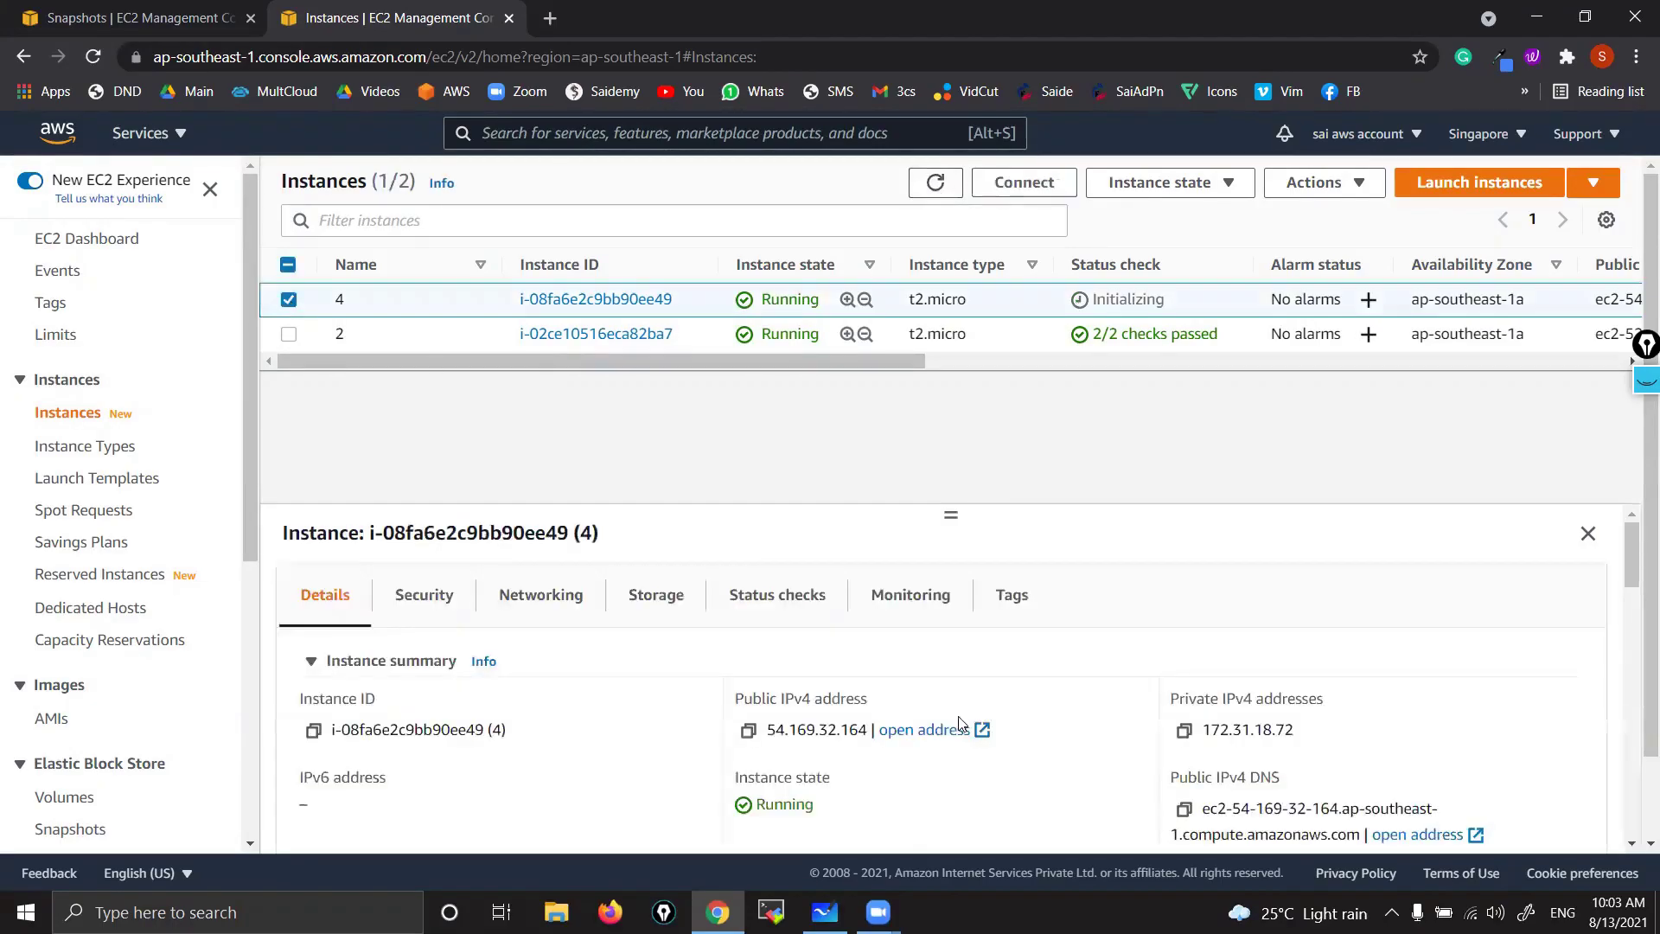
{"action": "left_click", "coordinate": [657, 597]}
{"action": "scroll", "coordinate": [952, 718], "scroll_direction": "down", "scroll_amount": 3}
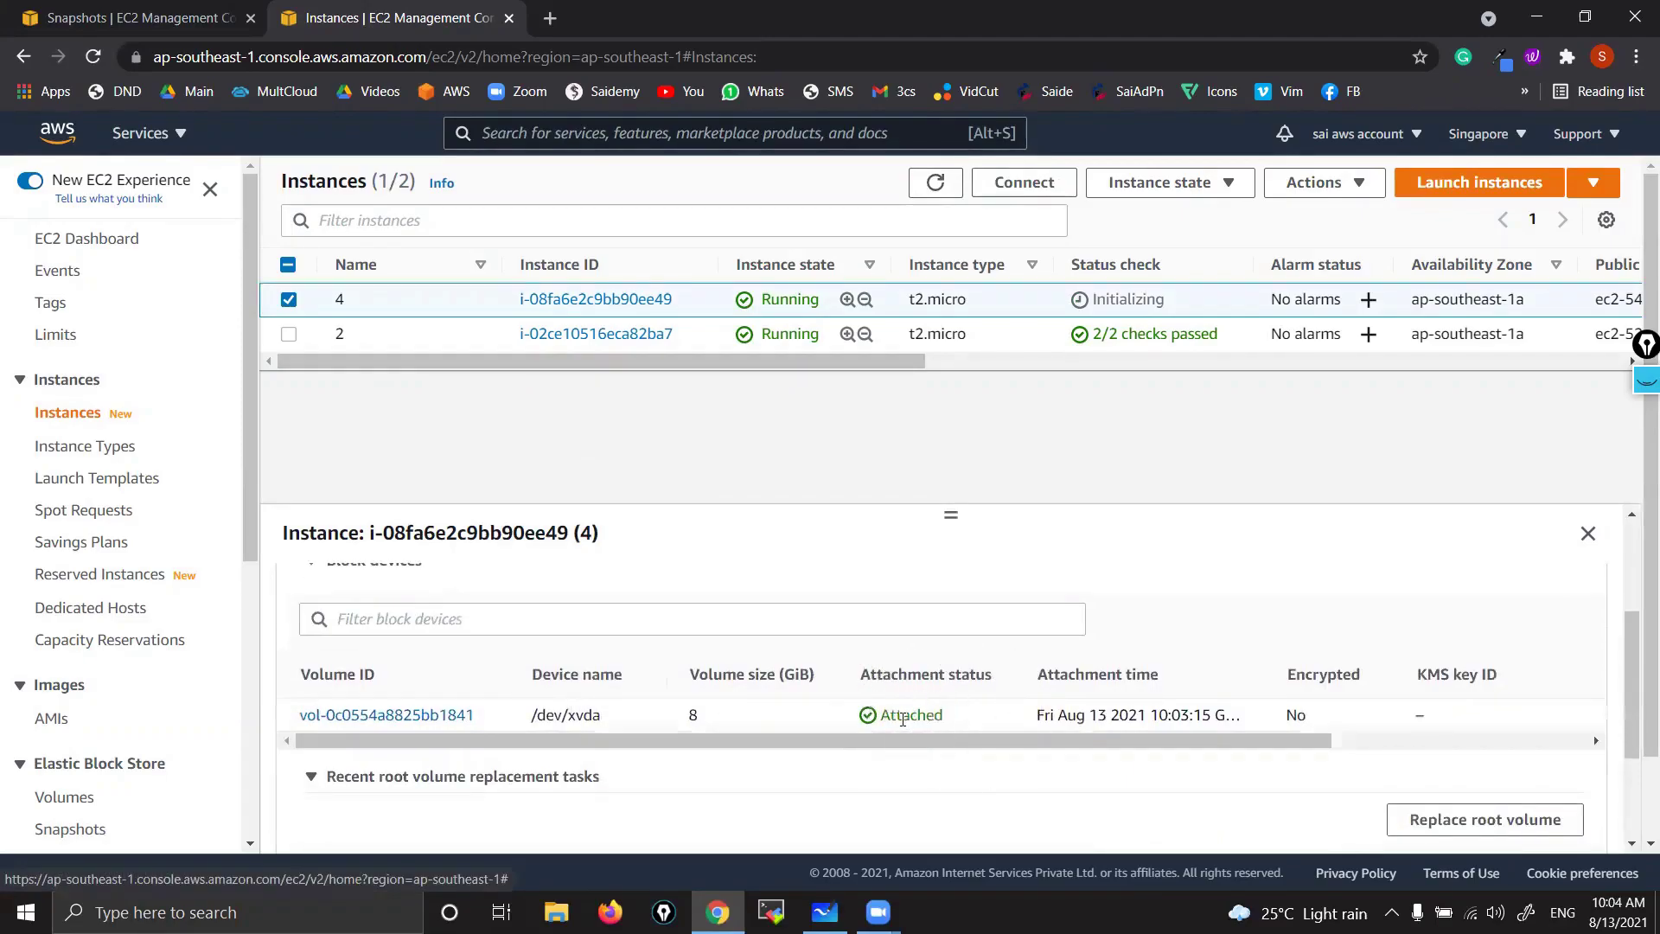
{"action": "scroll", "coordinate": [904, 723], "scroll_direction": "up", "scroll_amount": 3}
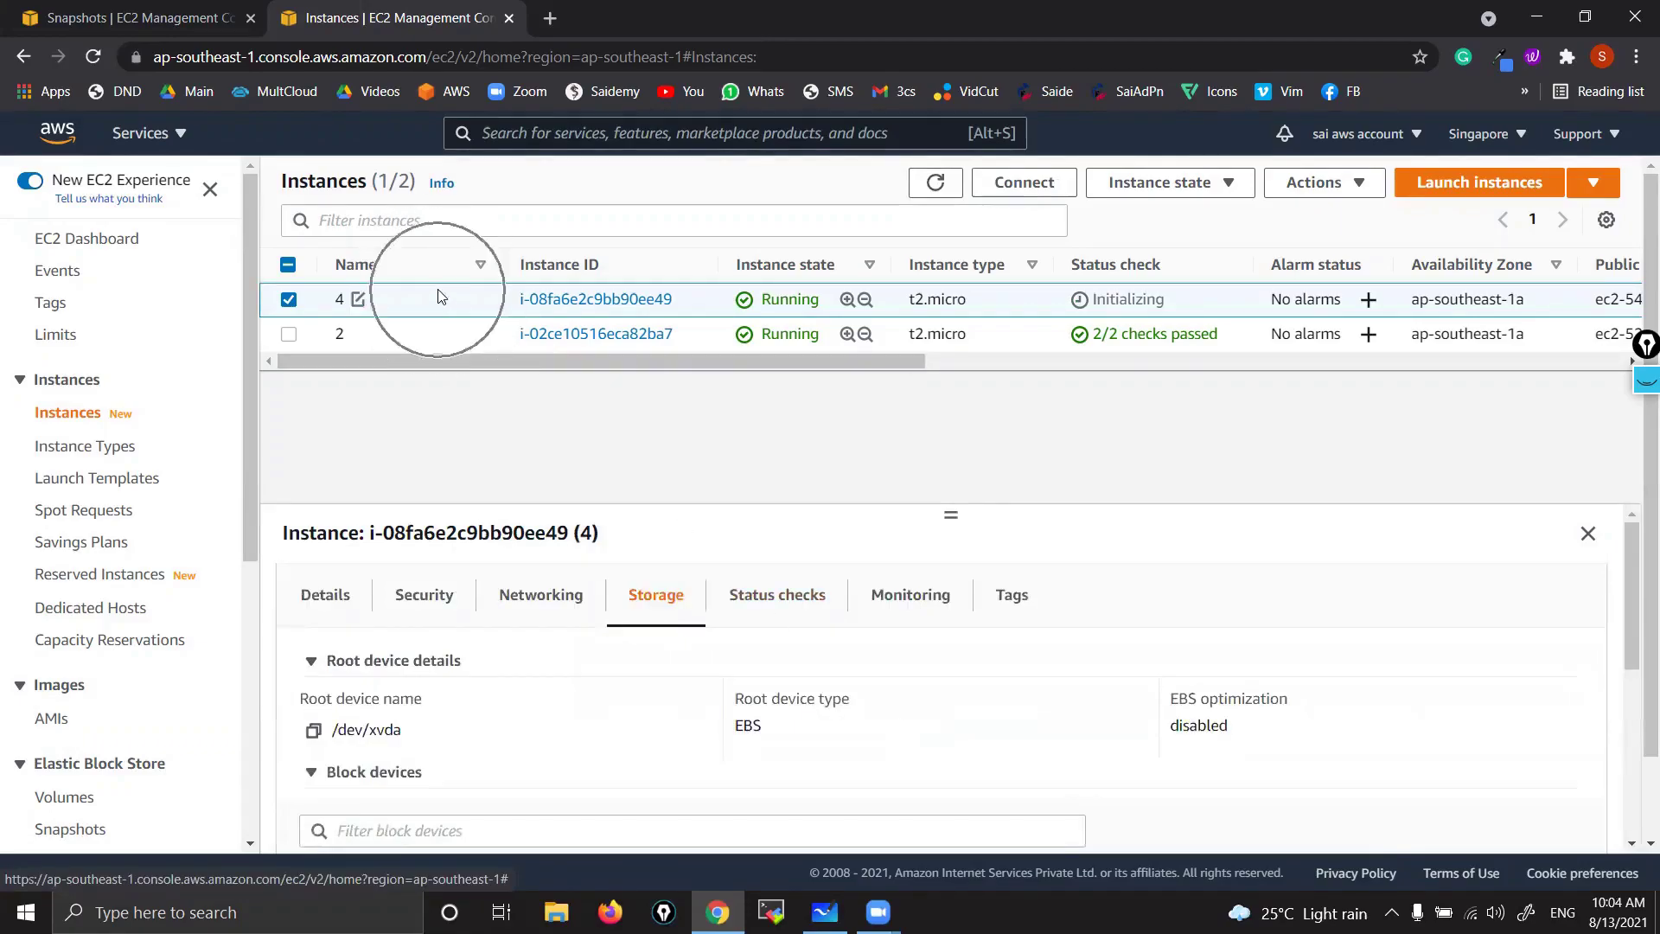
- Attach the D-Drive(ABCD) volume to instance 4 as device /dev/sdf
{"action": "scroll", "coordinate": [134, 615], "scroll_direction": "down", "scroll_amount": 2}
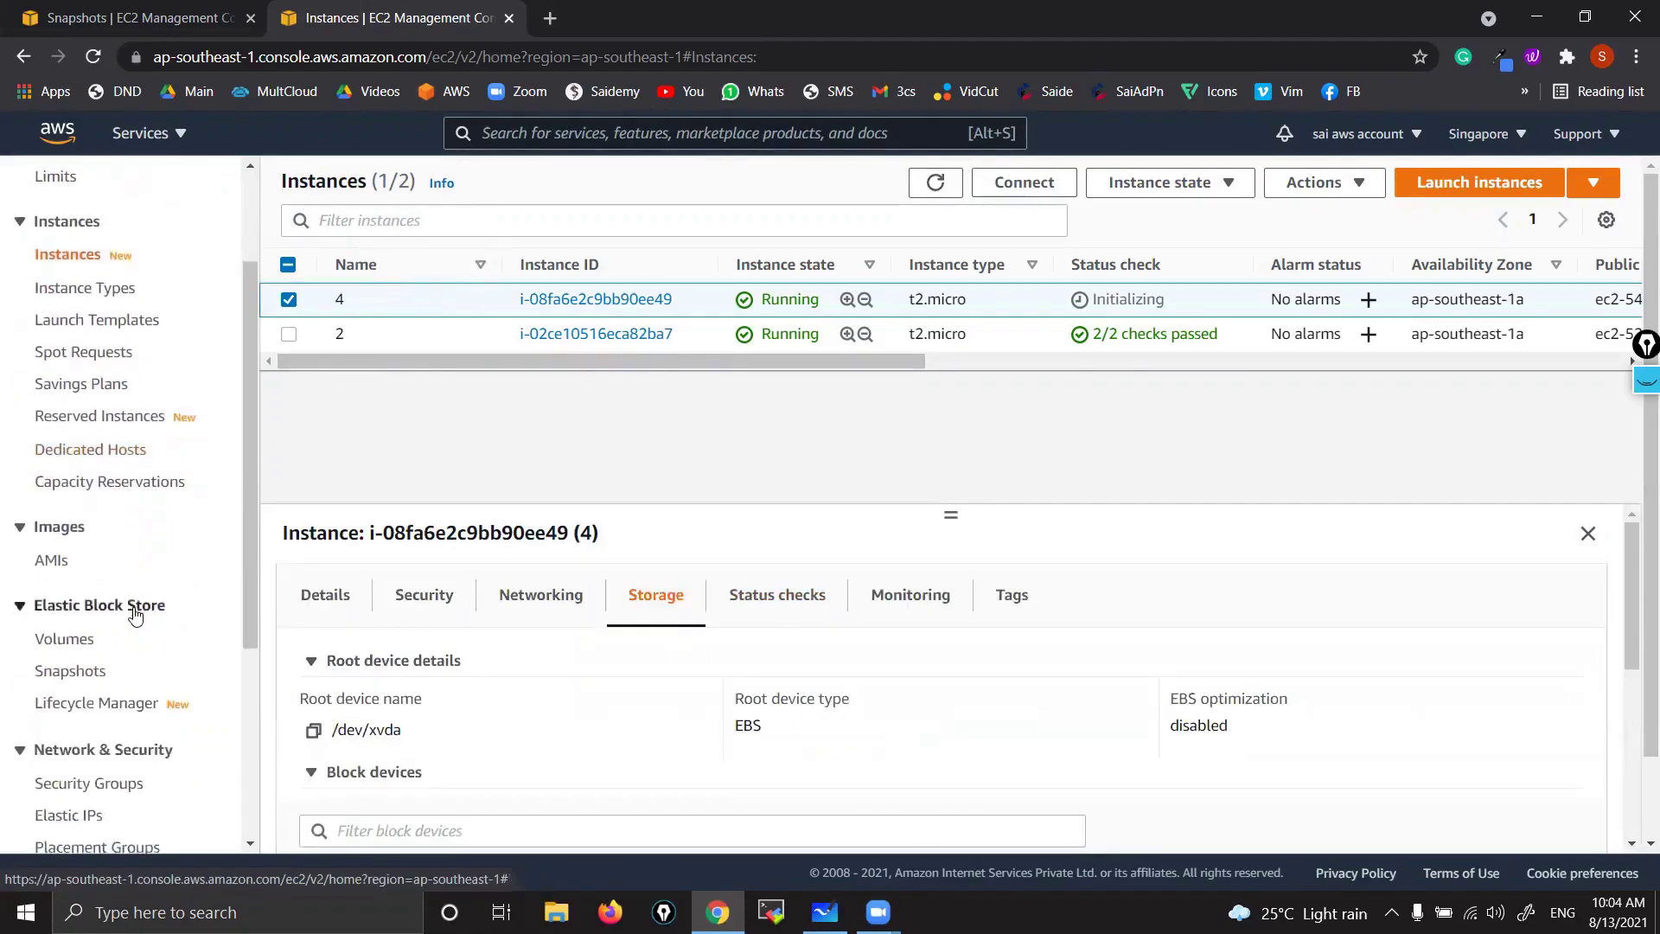
{"action": "left_click", "coordinate": [69, 643]}
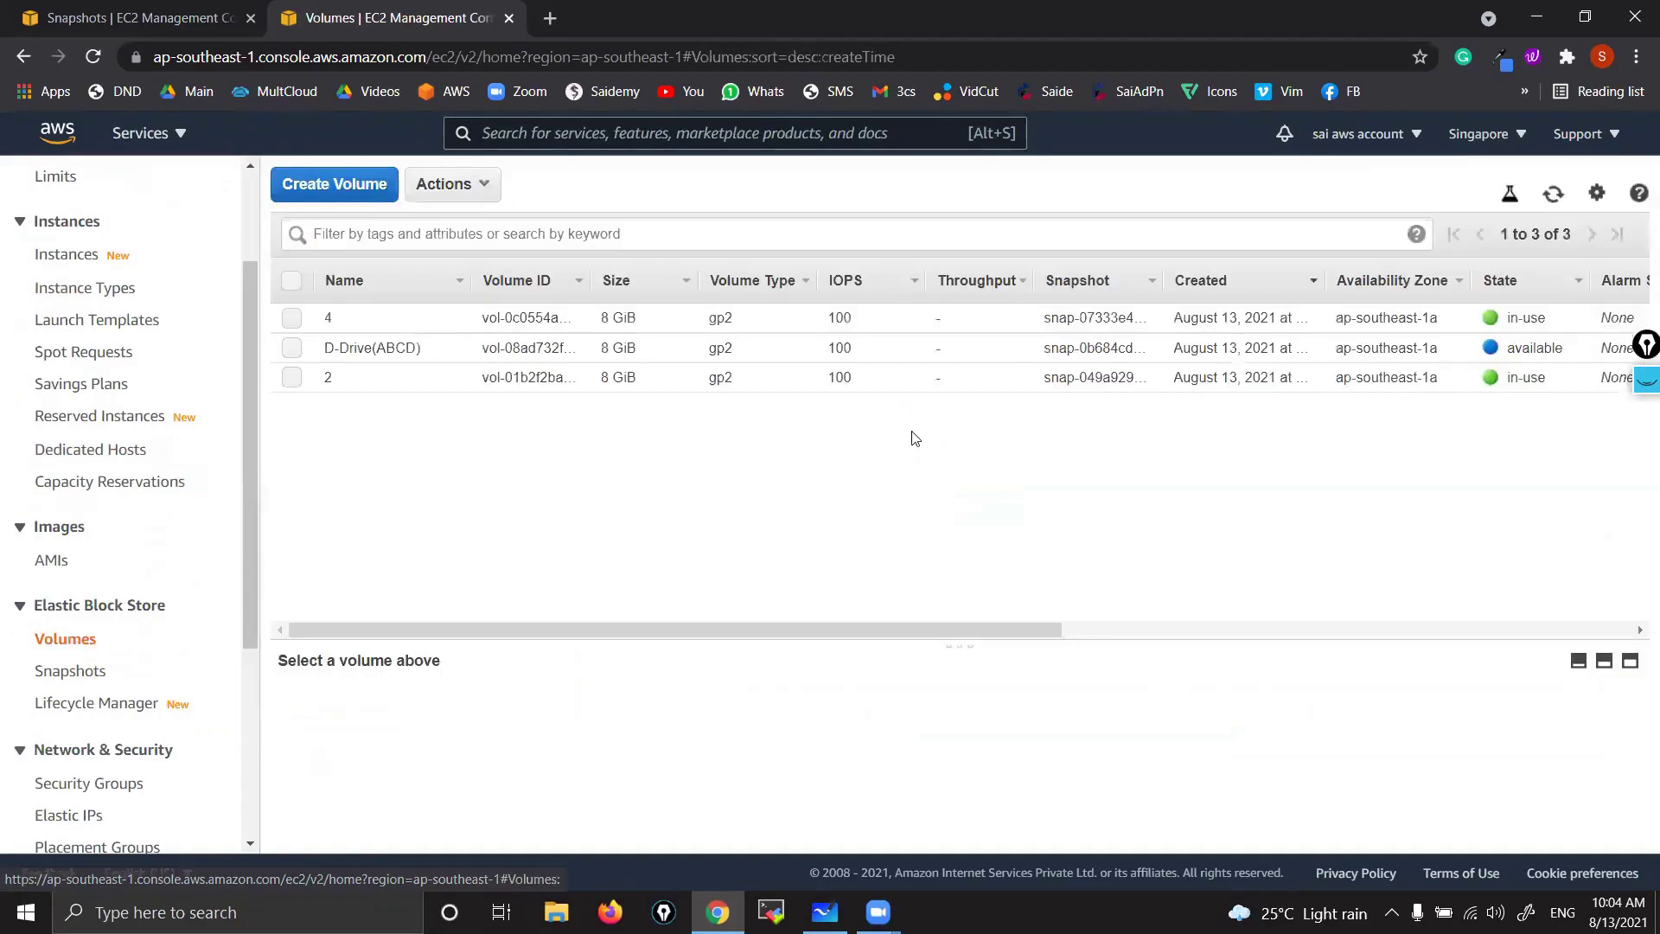
{"action": "left_click", "coordinate": [291, 350]}
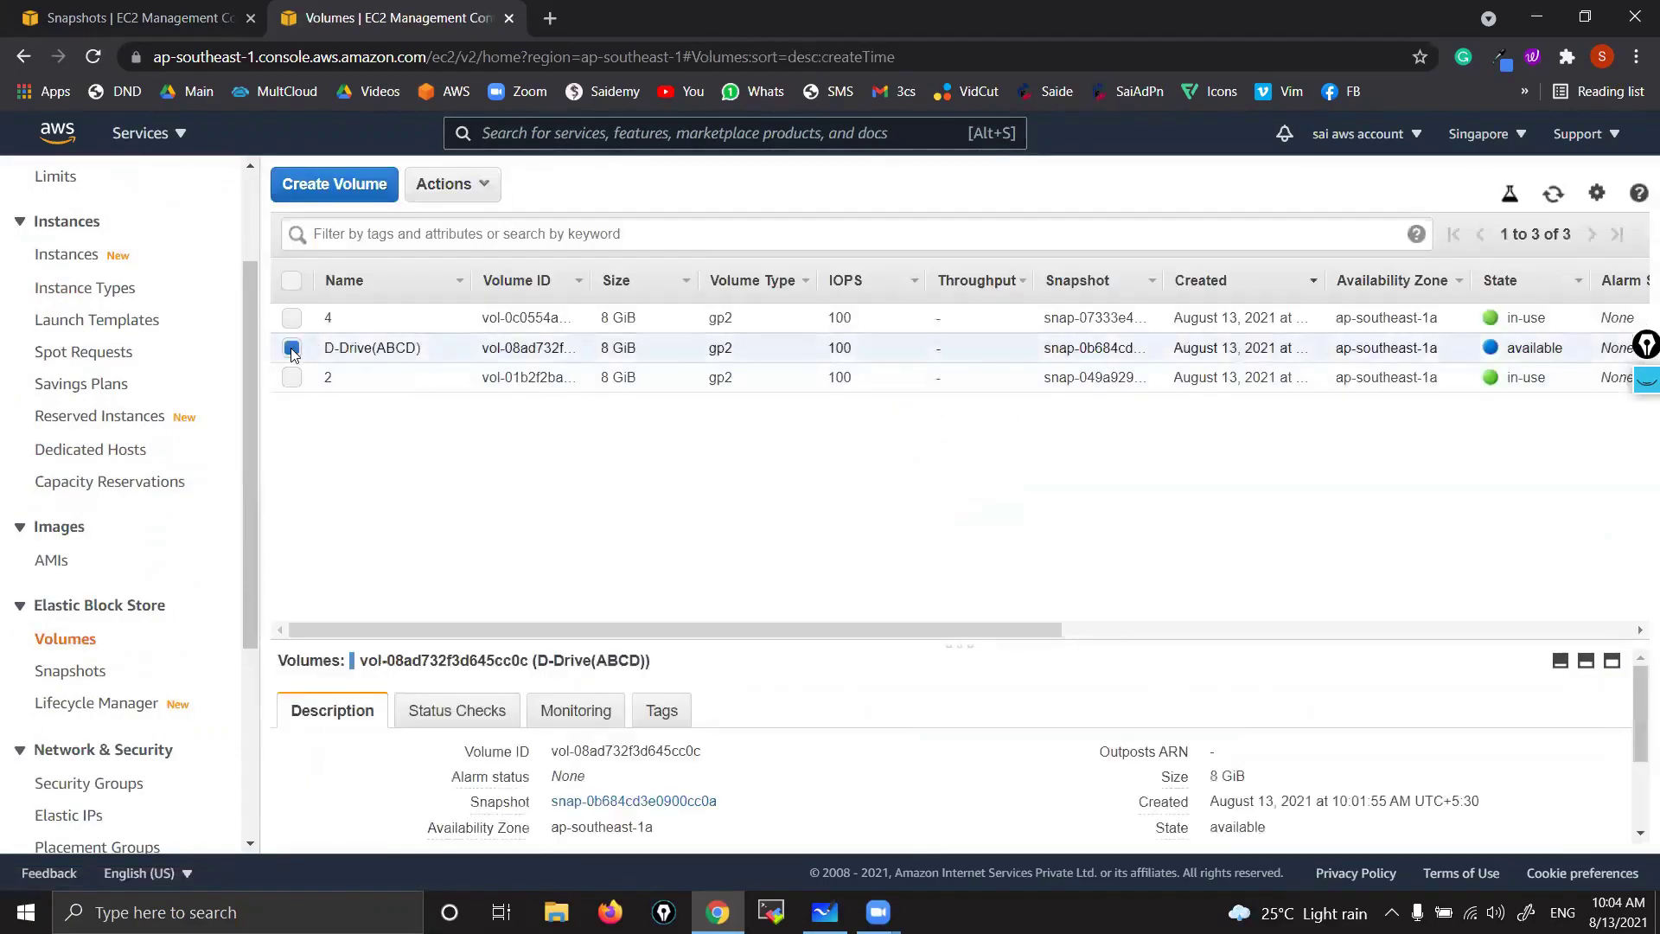
{"action": "left_click", "coordinate": [481, 190]}
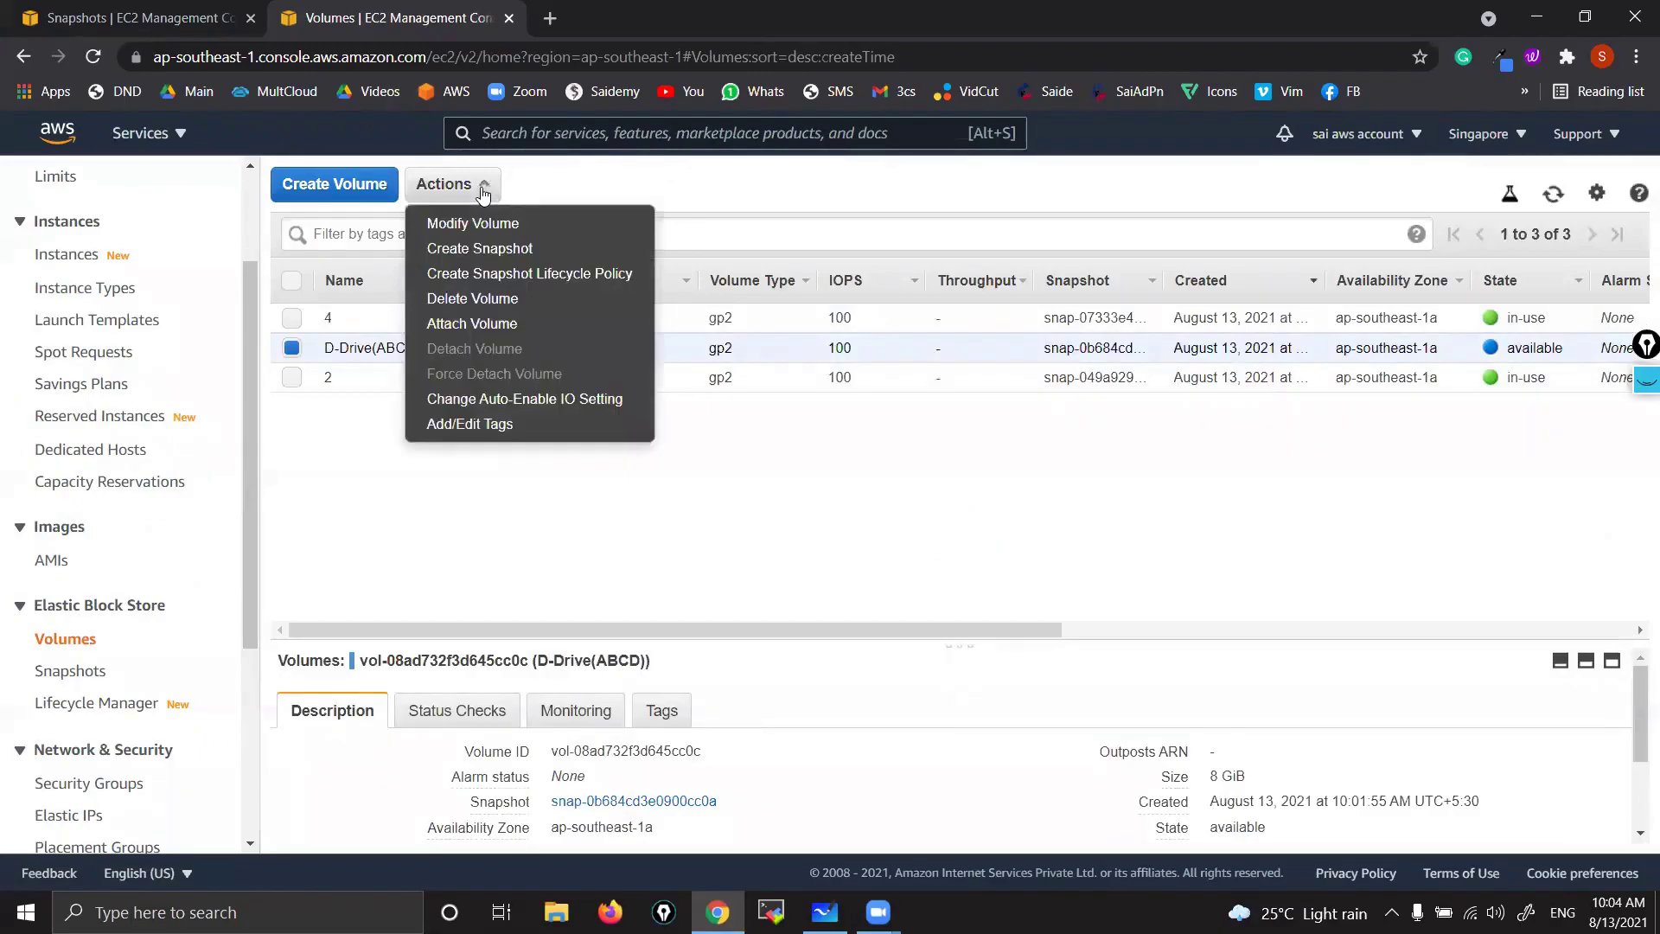
{"action": "left_click", "coordinate": [504, 327]}
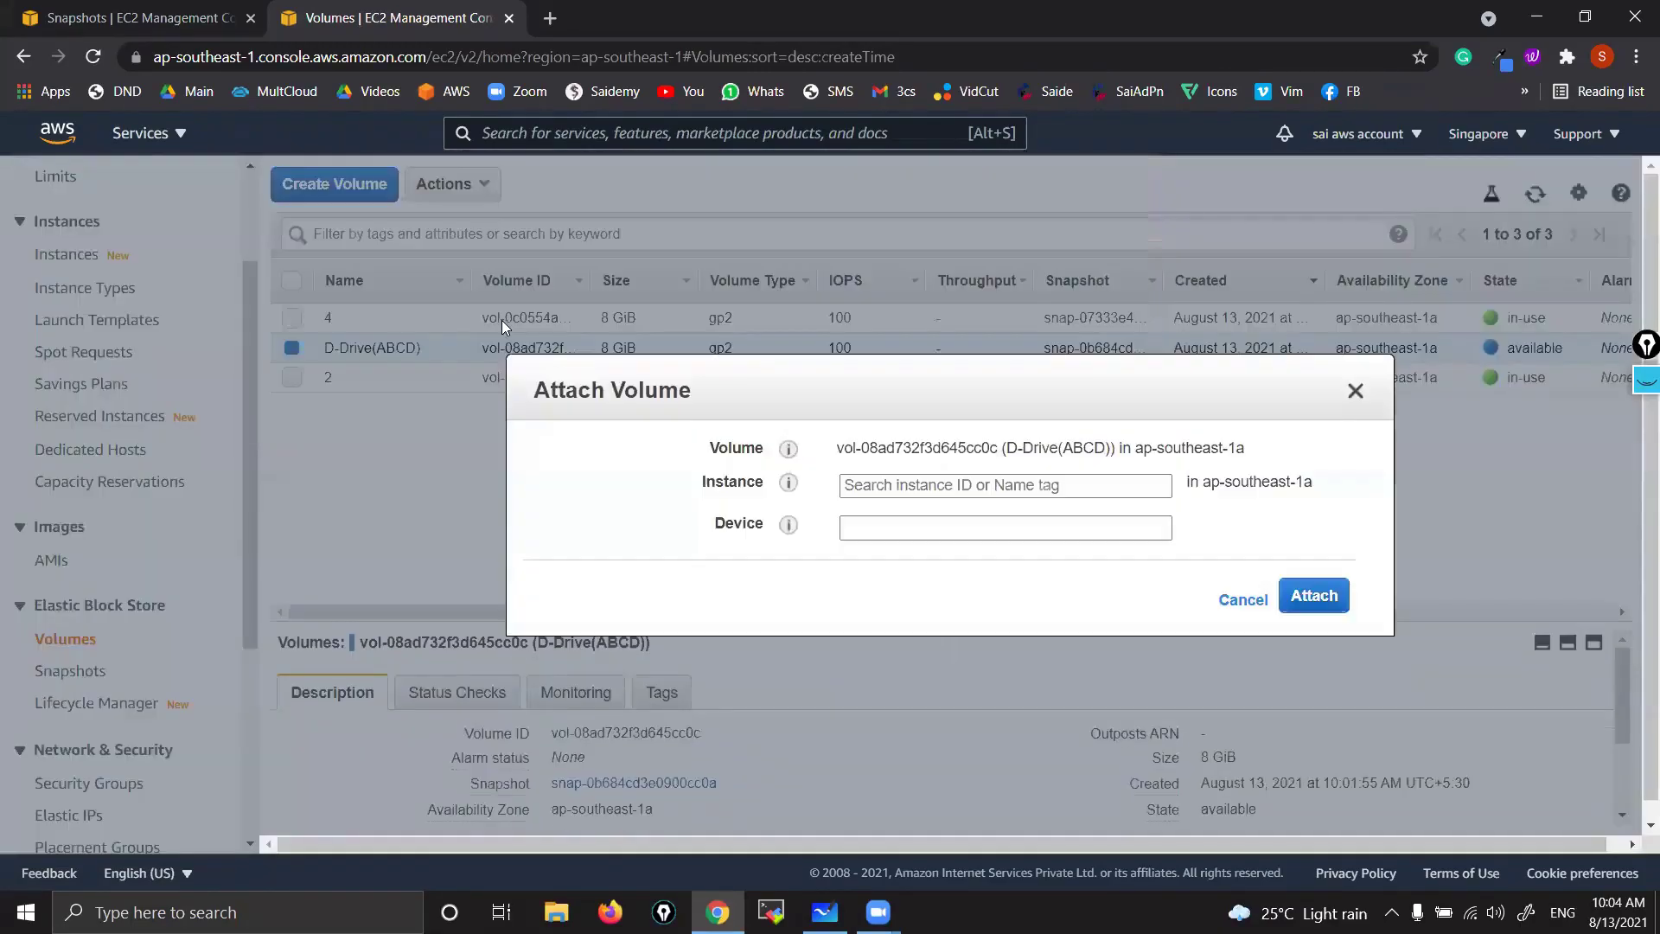
{"action": "left_click", "coordinate": [1001, 486]}
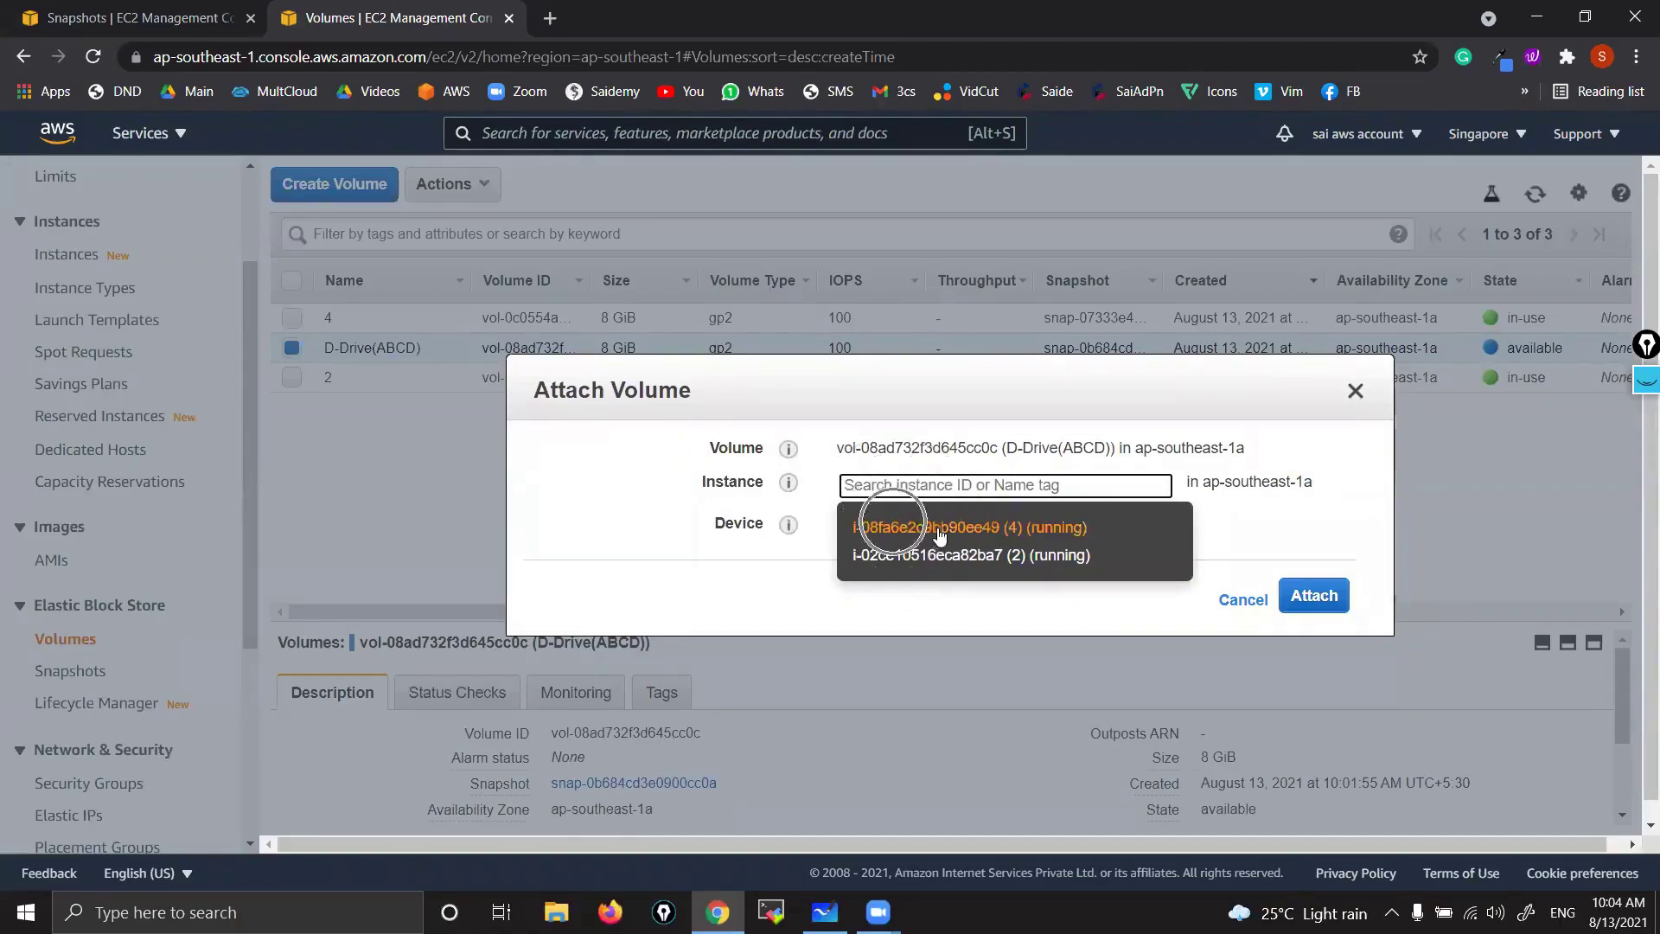
{"action": "left_click", "coordinate": [1014, 532]}
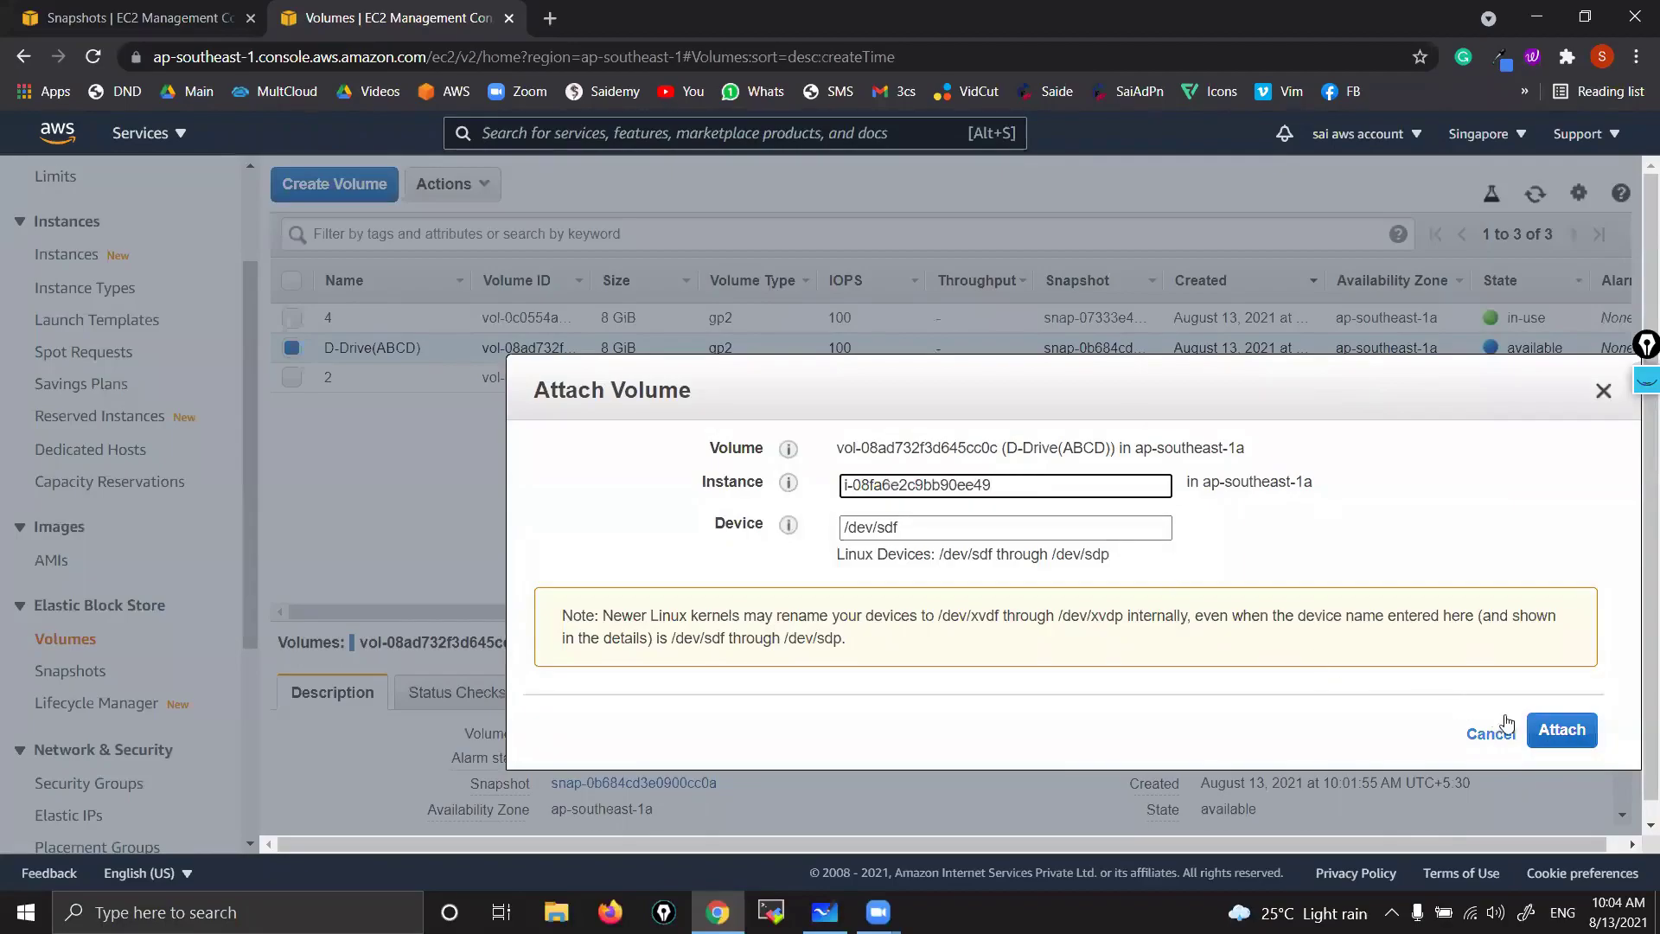
{"action": "left_click", "coordinate": [1562, 733]}
{"action": "left_click", "coordinate": [1562, 733]}
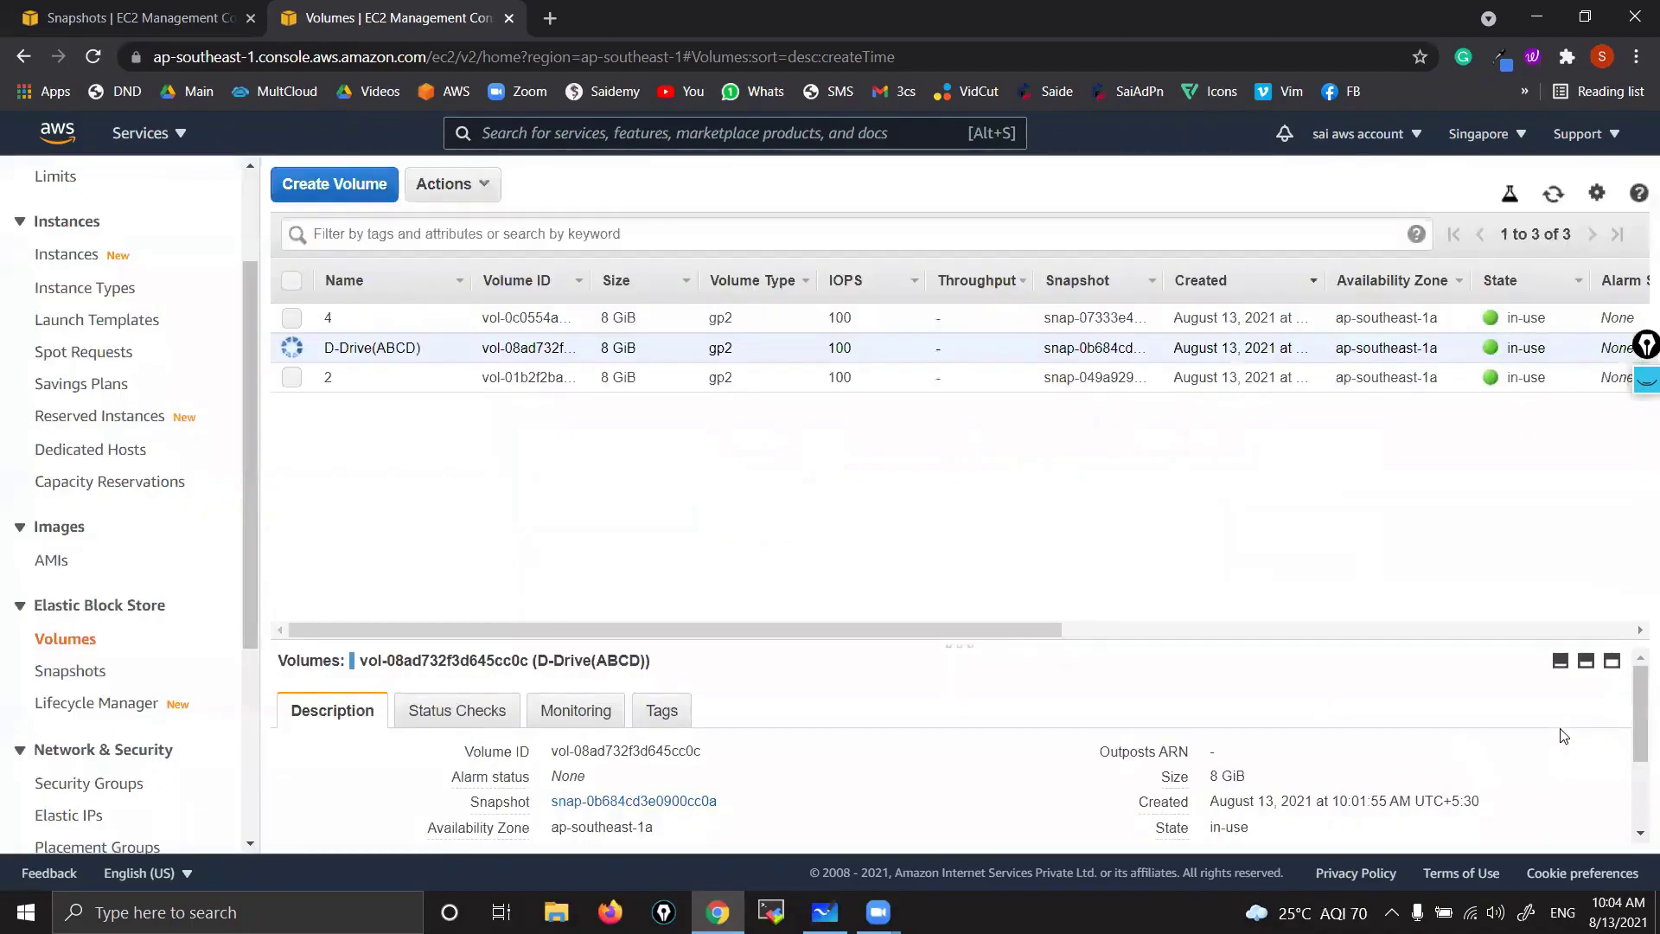
- Refresh the Volumes list to check the state of D-Drive(ABCD), glancing at Microsoft Whiteboard in between and returning to Chrome
{"action": "left_click", "coordinate": [1558, 200]}
{"action": "left_click", "coordinate": [1557, 200]}
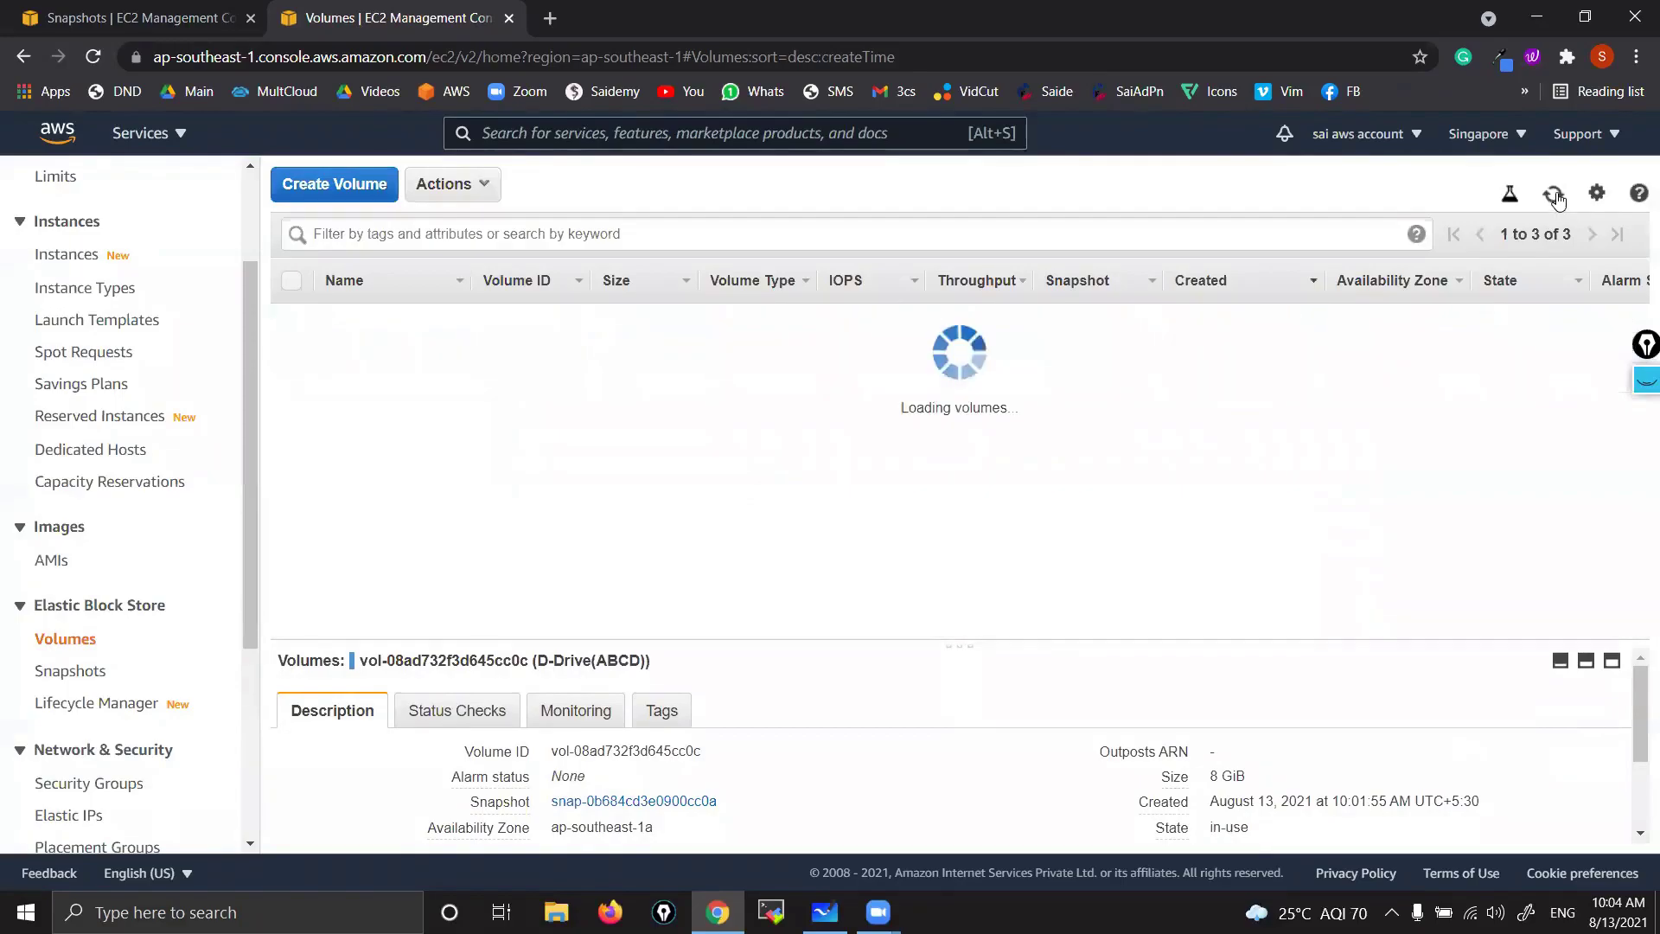
{"action": "key", "text": "alt+Tab"}
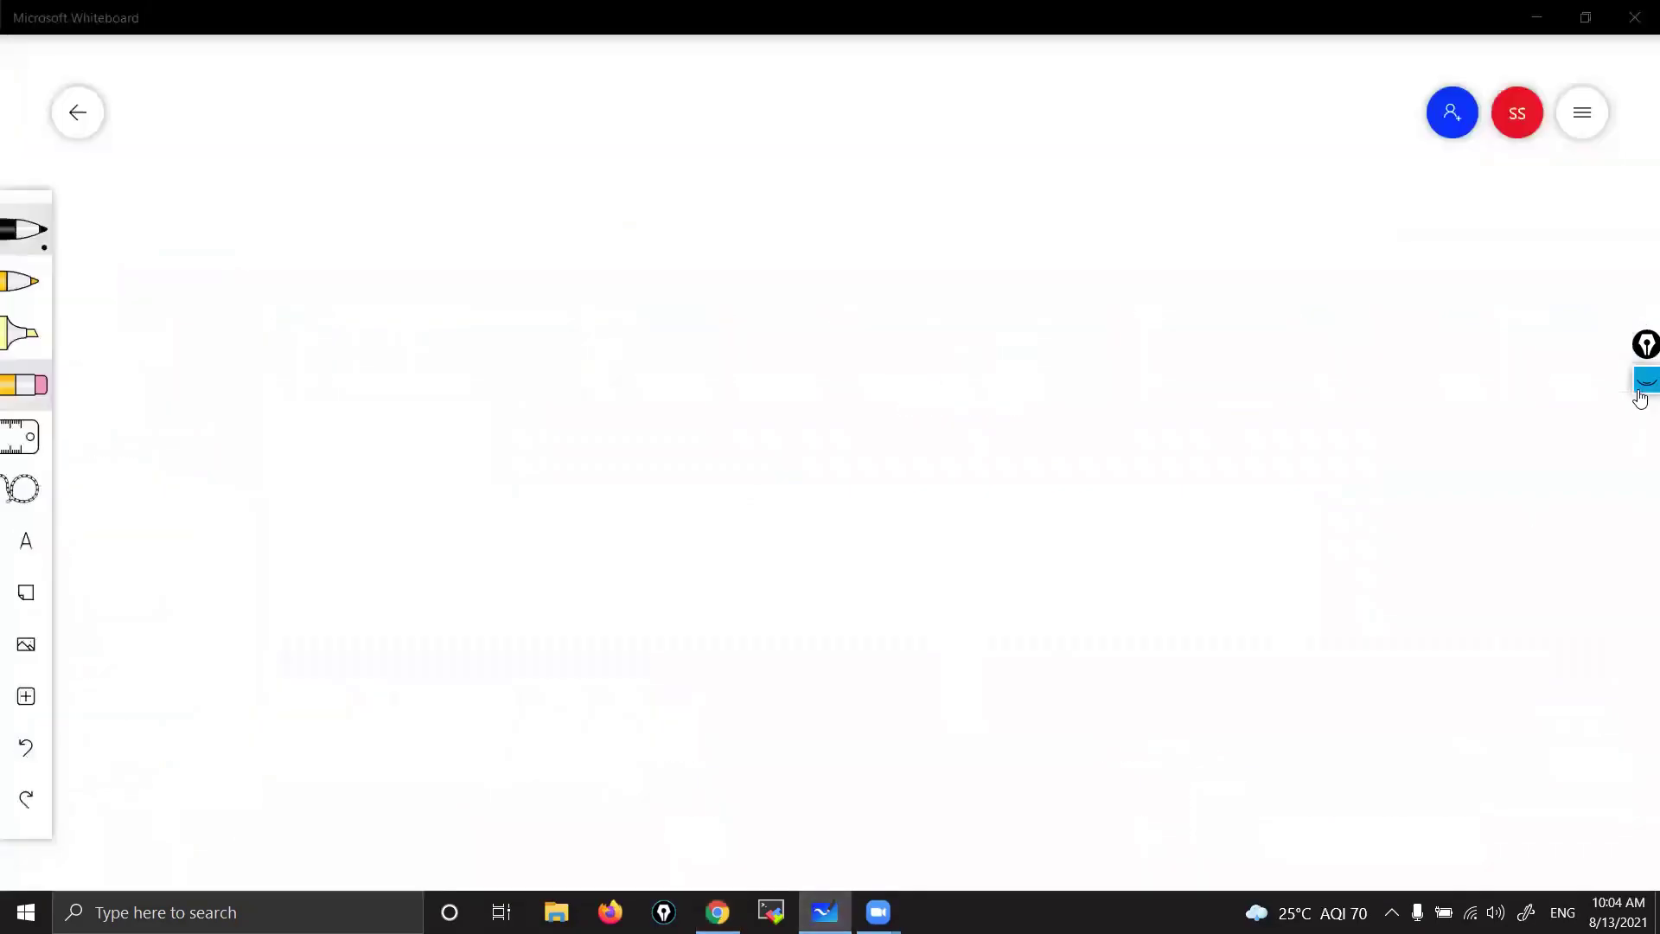
{"action": "left_click", "coordinate": [1643, 389]}
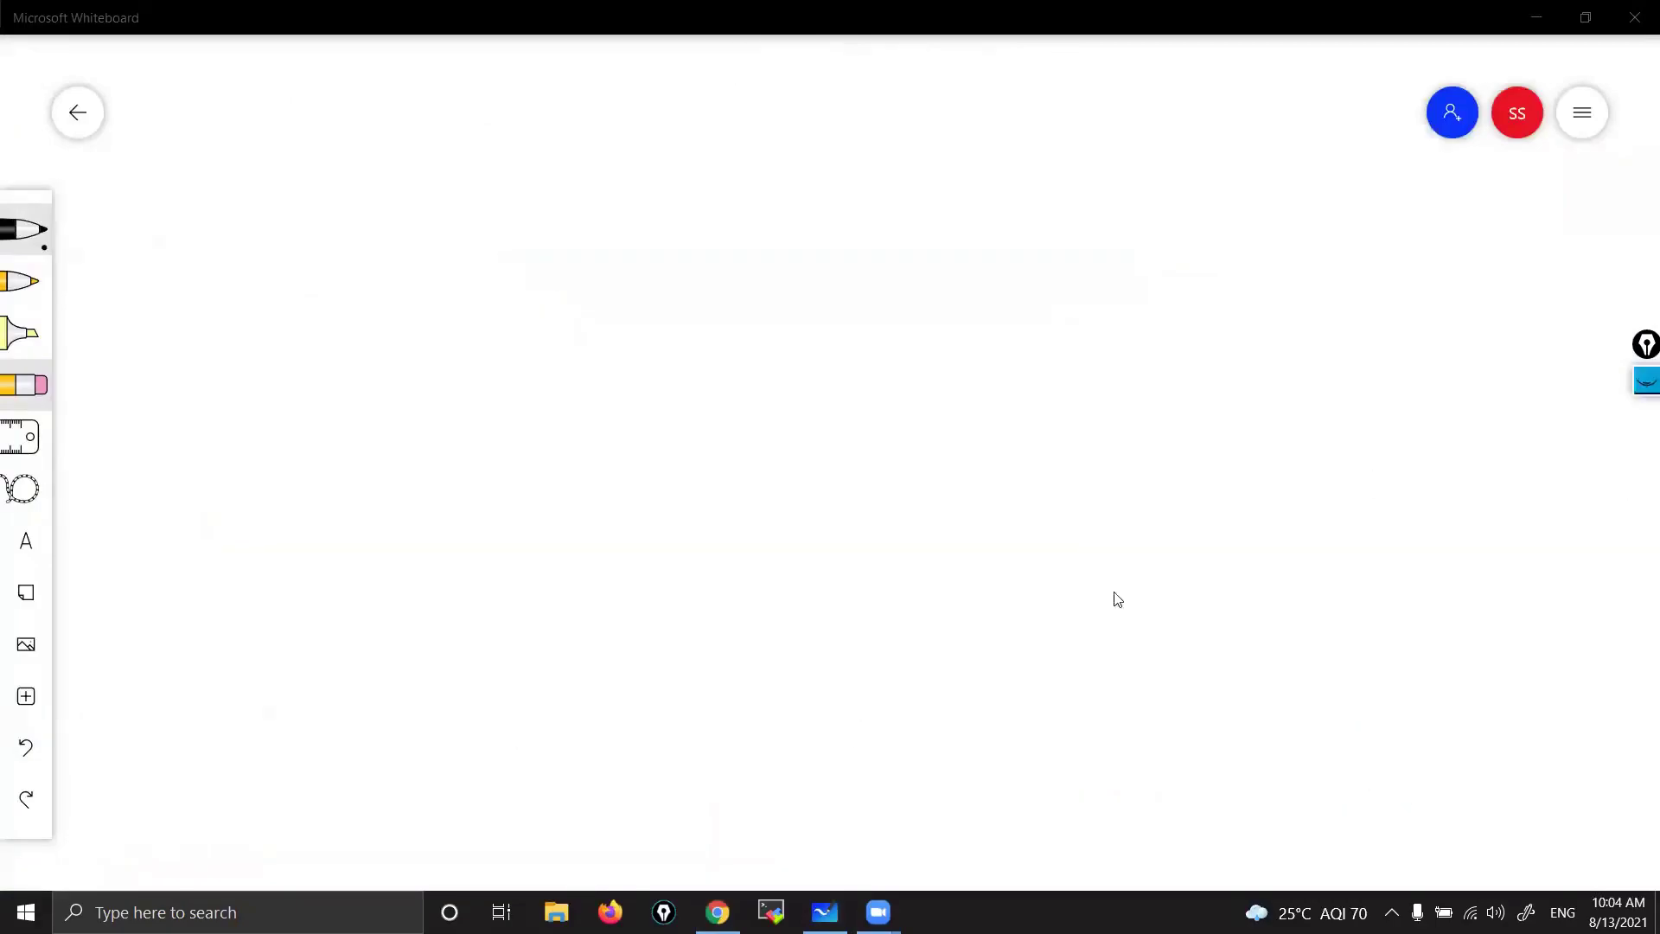
{"action": "left_click", "coordinate": [718, 912]}
{"action": "left_click", "coordinate": [1554, 194]}
- Return to the Instances list, refresh it and check which block devices are attached to instance 4
{"action": "scroll", "coordinate": [122, 500], "scroll_direction": "up", "scroll_amount": 3}
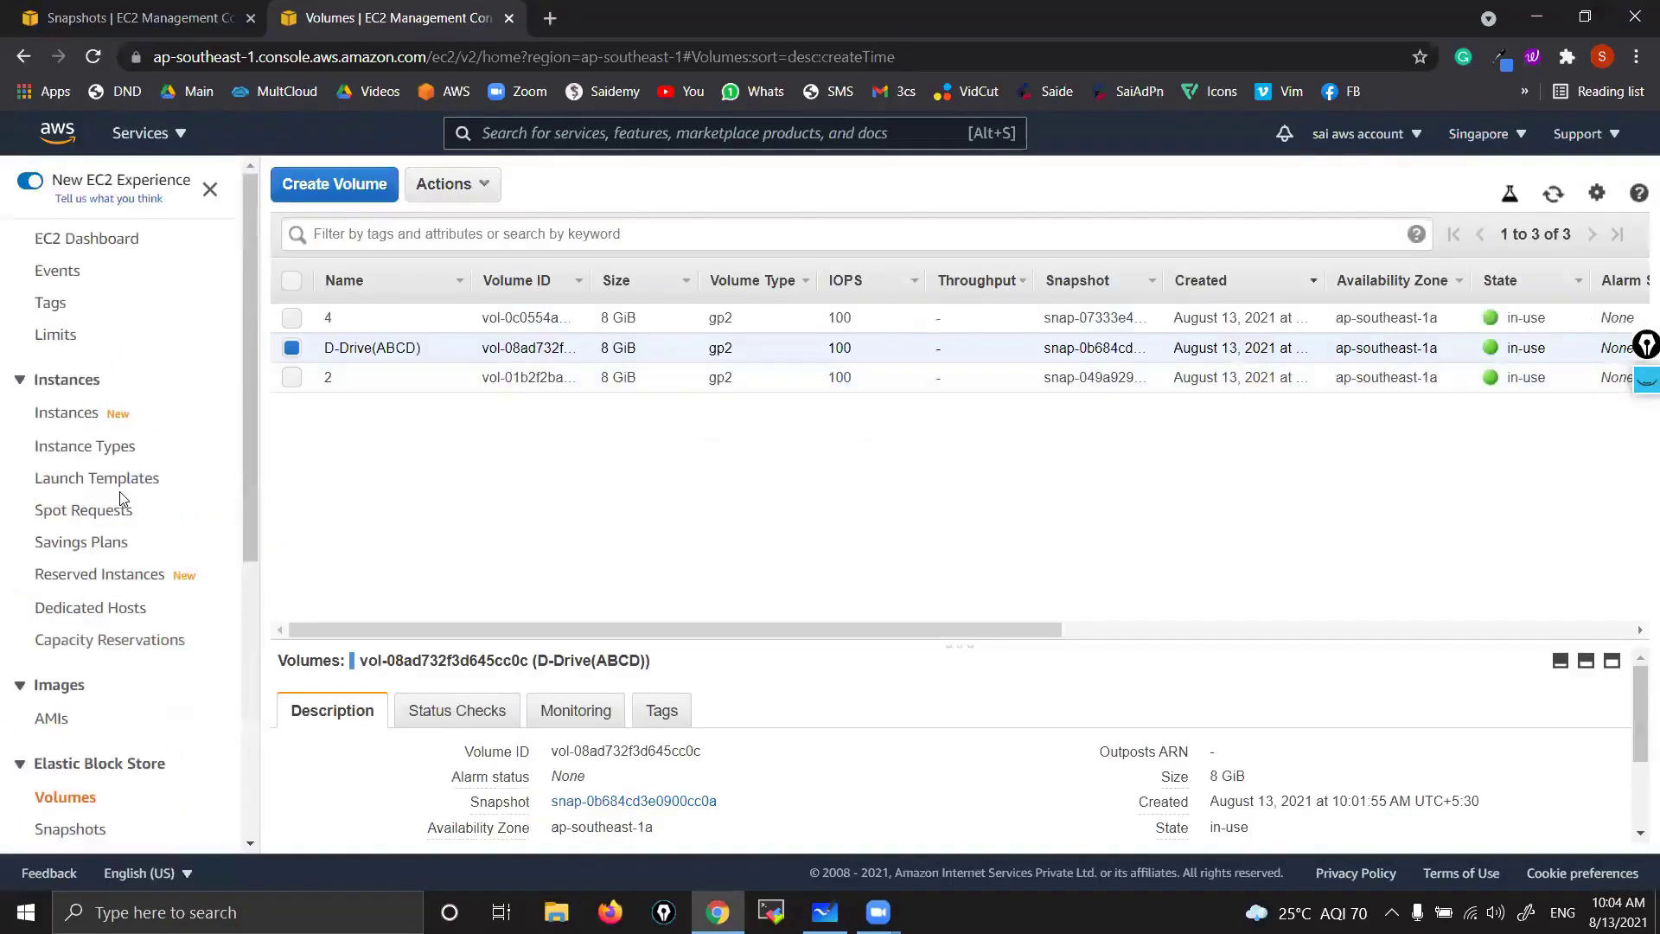
{"action": "left_click", "coordinate": [66, 414]}
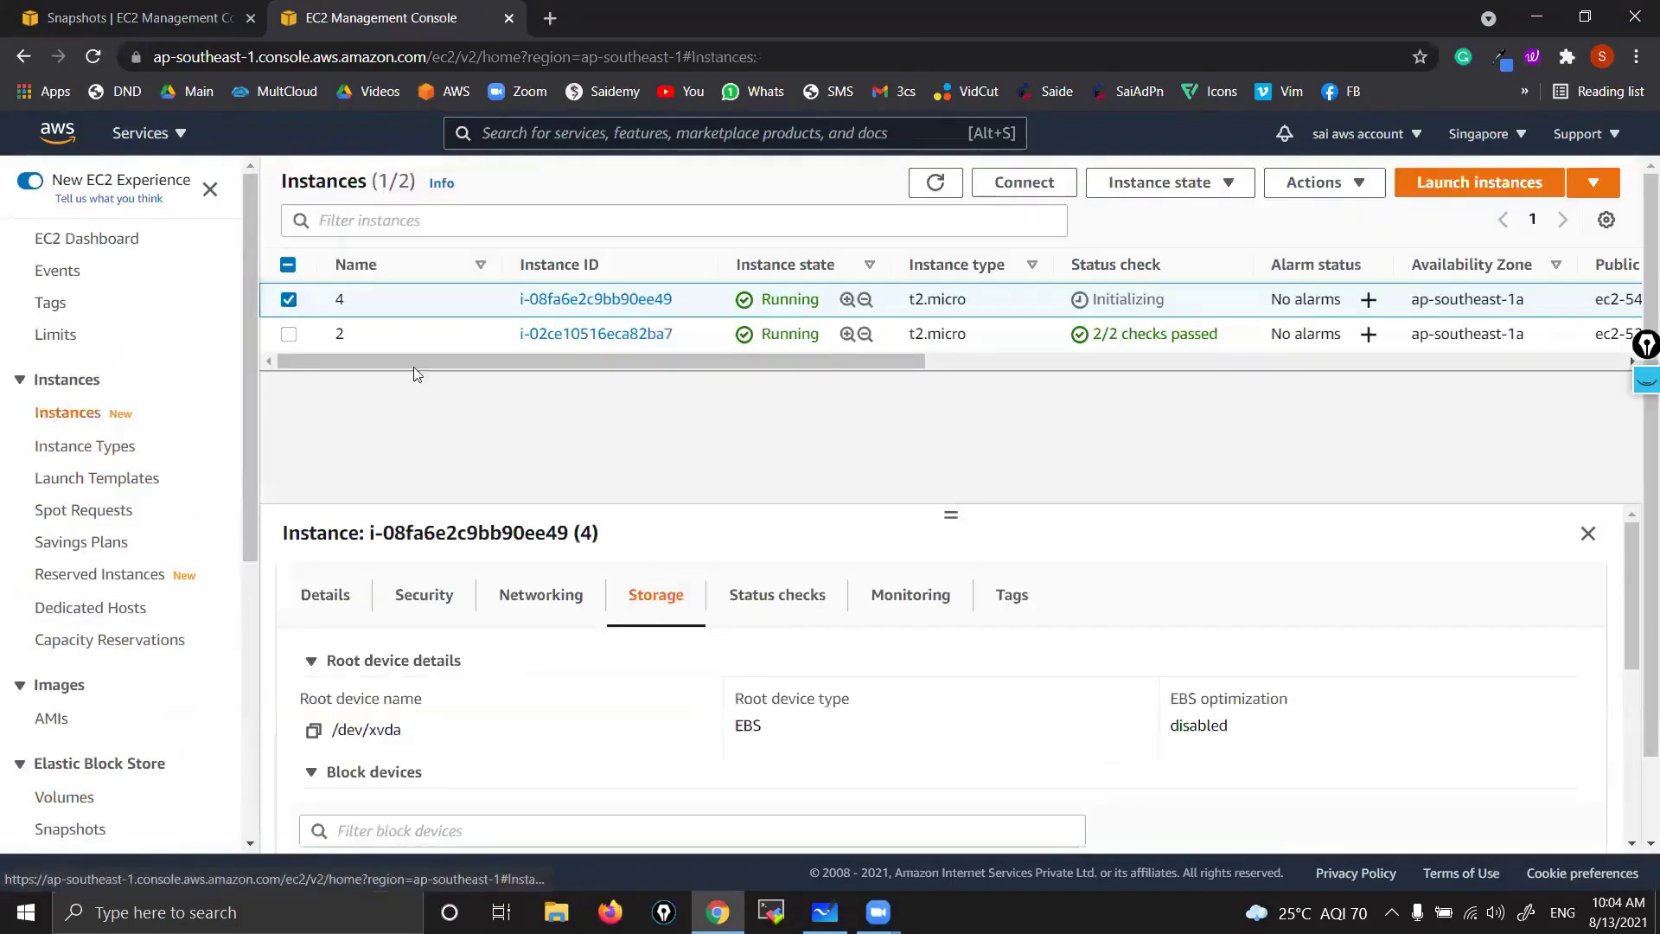
{"action": "left_click", "coordinate": [940, 185]}
{"action": "scroll", "coordinate": [989, 664], "scroll_direction": "down", "scroll_amount": 1}
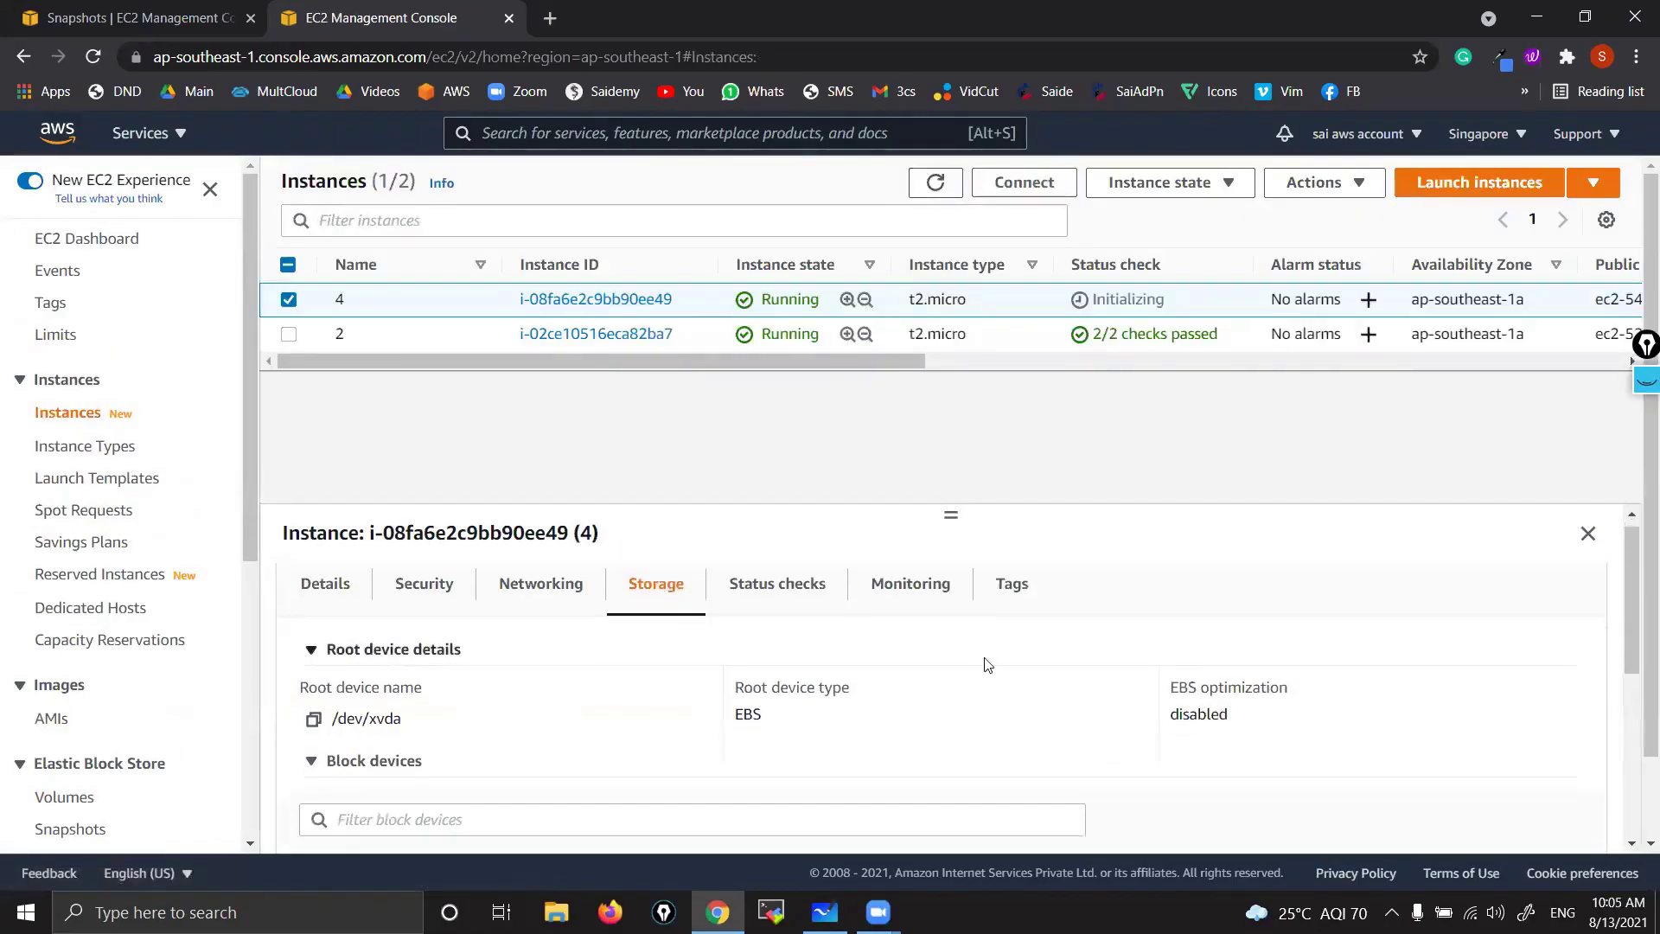
{"action": "scroll", "coordinate": [989, 665], "scroll_direction": "down", "scroll_amount": 3}
{"action": "scroll", "coordinate": [986, 662], "scroll_direction": "up", "scroll_amount": 3}
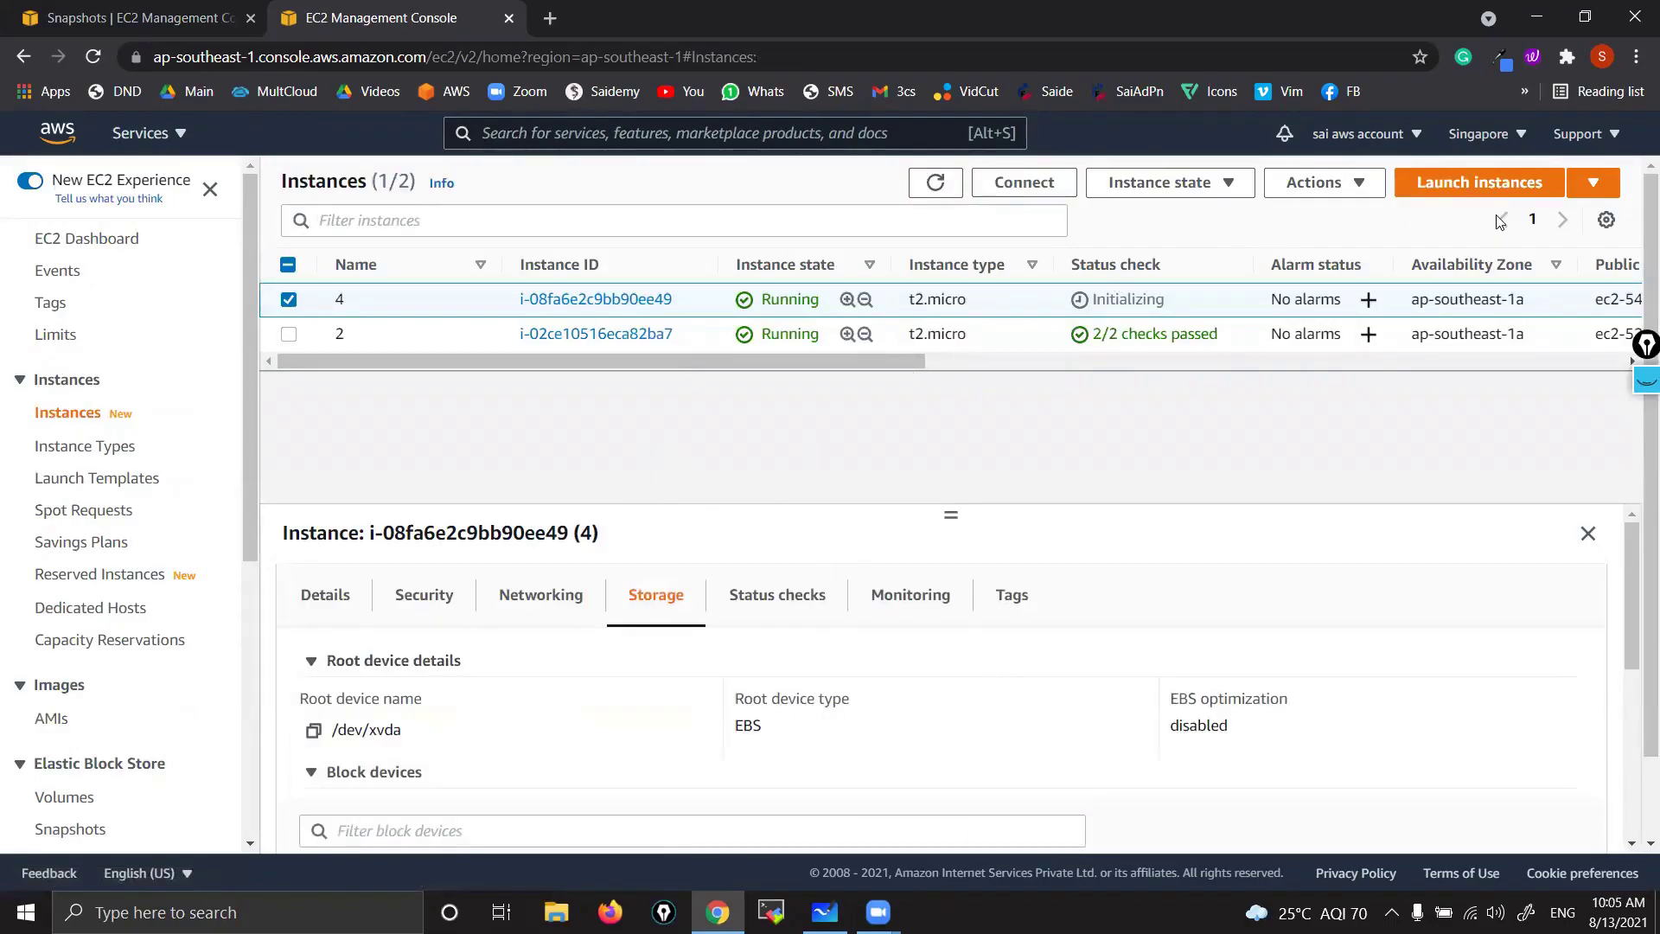
{"action": "left_click", "coordinate": [935, 182]}
{"action": "left_click", "coordinate": [333, 601]}
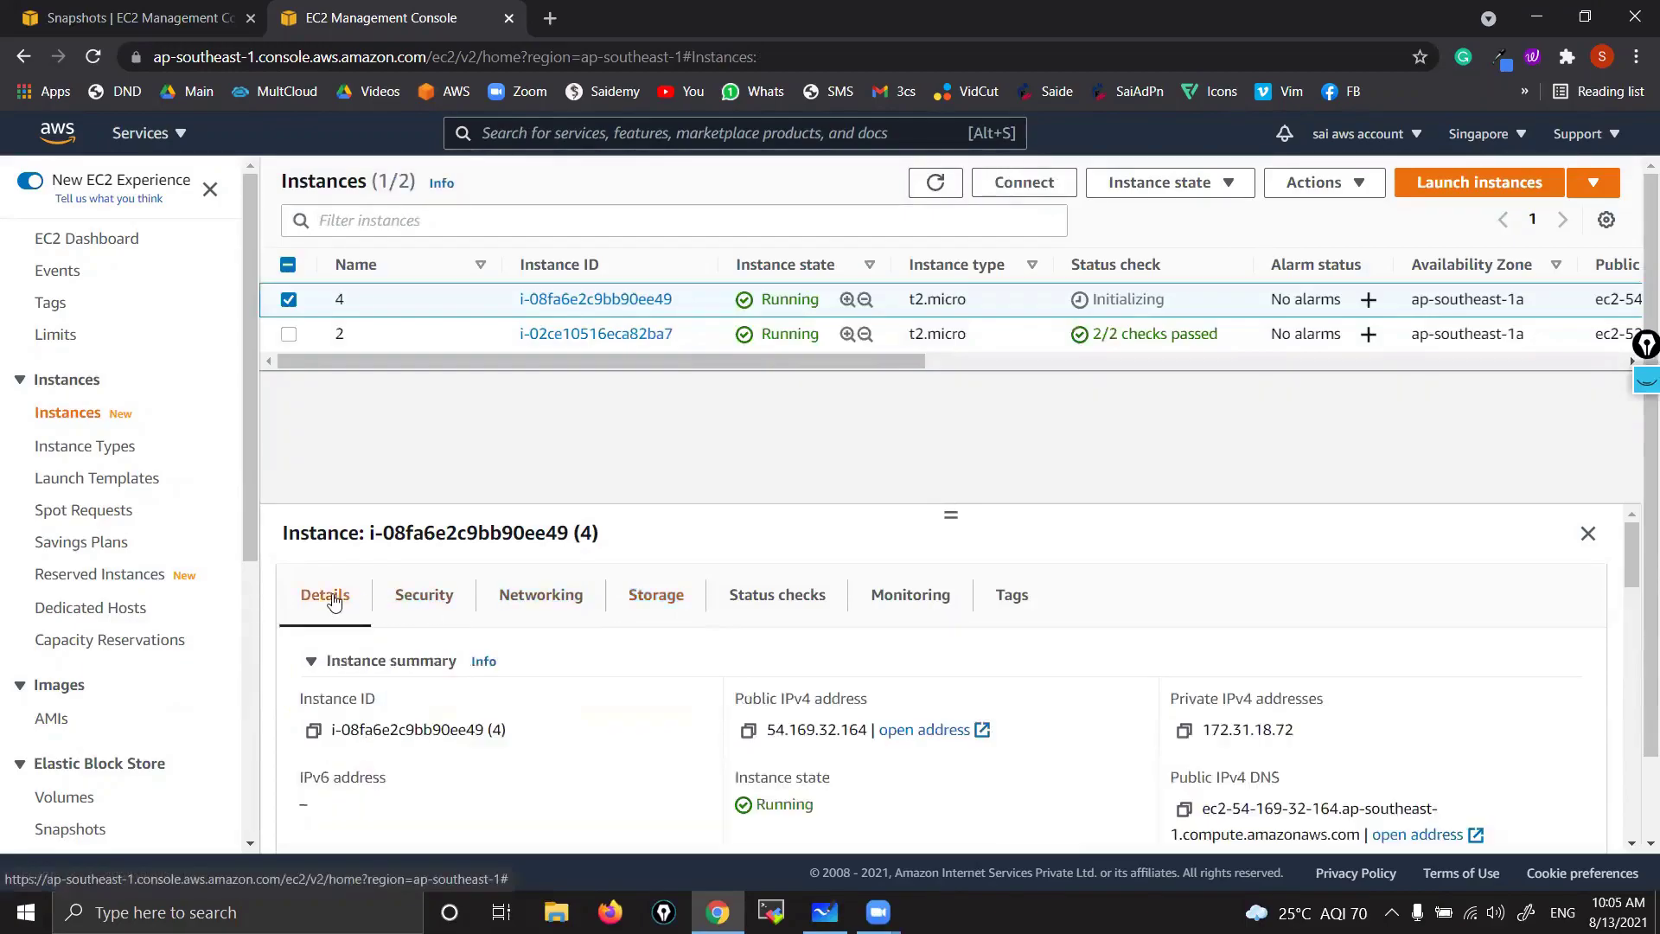
{"action": "left_click", "coordinate": [638, 598]}
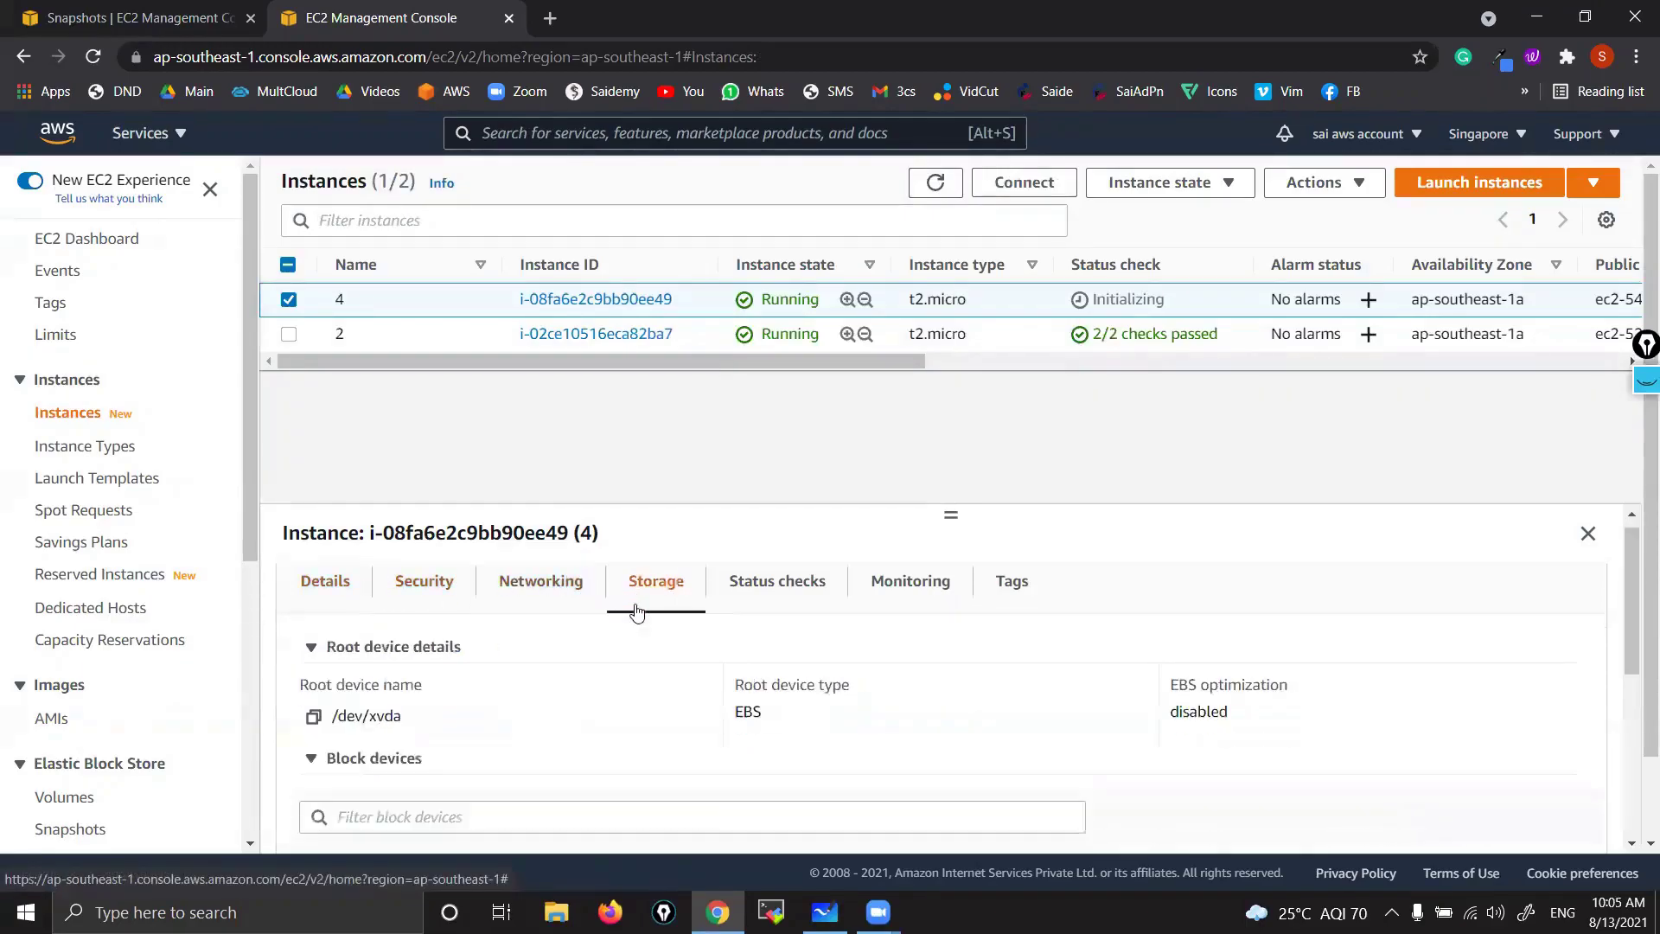
{"action": "scroll", "coordinate": [634, 604], "scroll_direction": "down", "scroll_amount": 3}
{"action": "scroll", "coordinate": [634, 604], "scroll_direction": "up", "scroll_amount": 1}
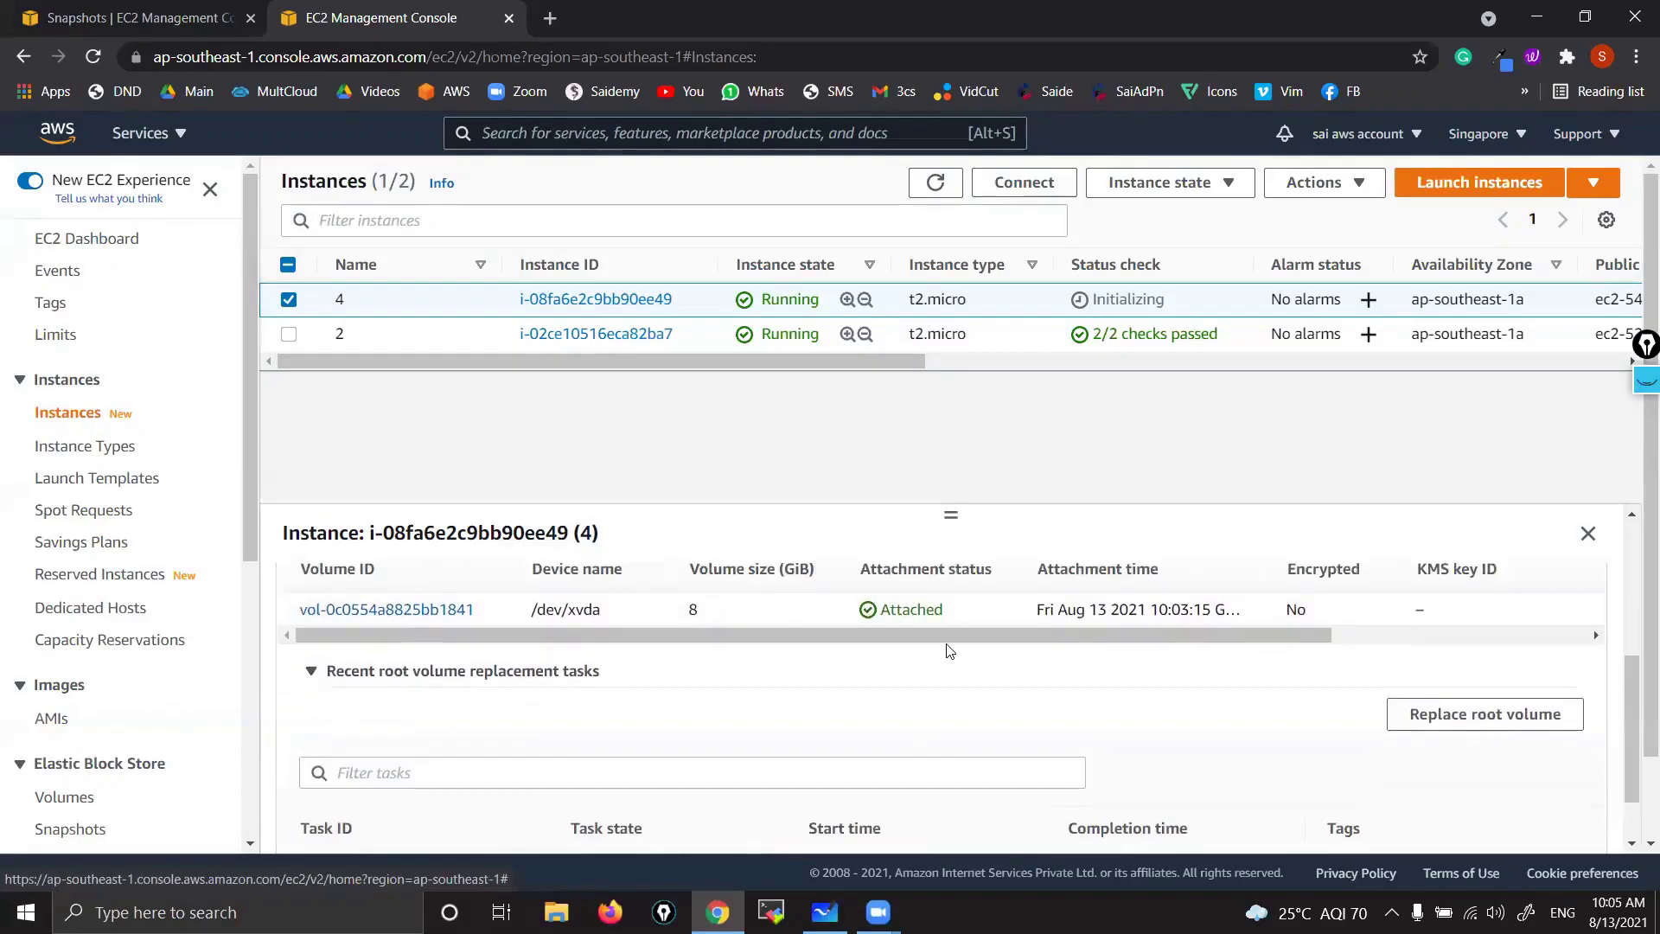
{"action": "scroll", "coordinate": [941, 650], "scroll_direction": "up", "scroll_amount": 1}
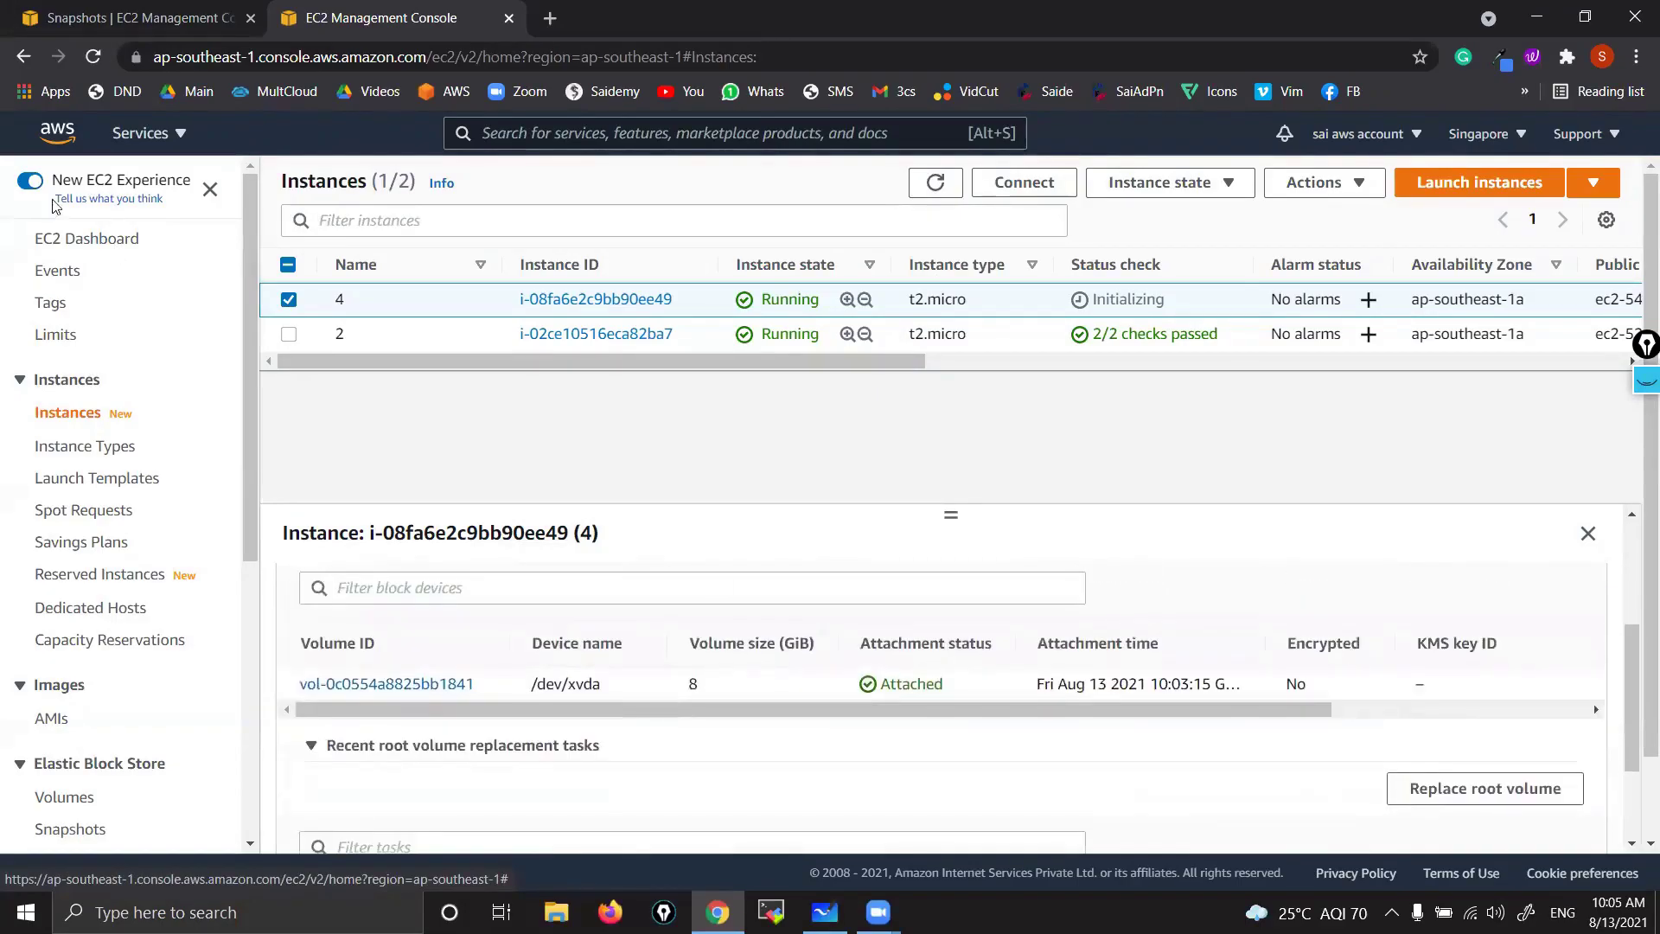
- Reload the Instances page and check the block devices attached to instance 4 in its storage details
{"action": "left_click", "coordinate": [92, 57]}
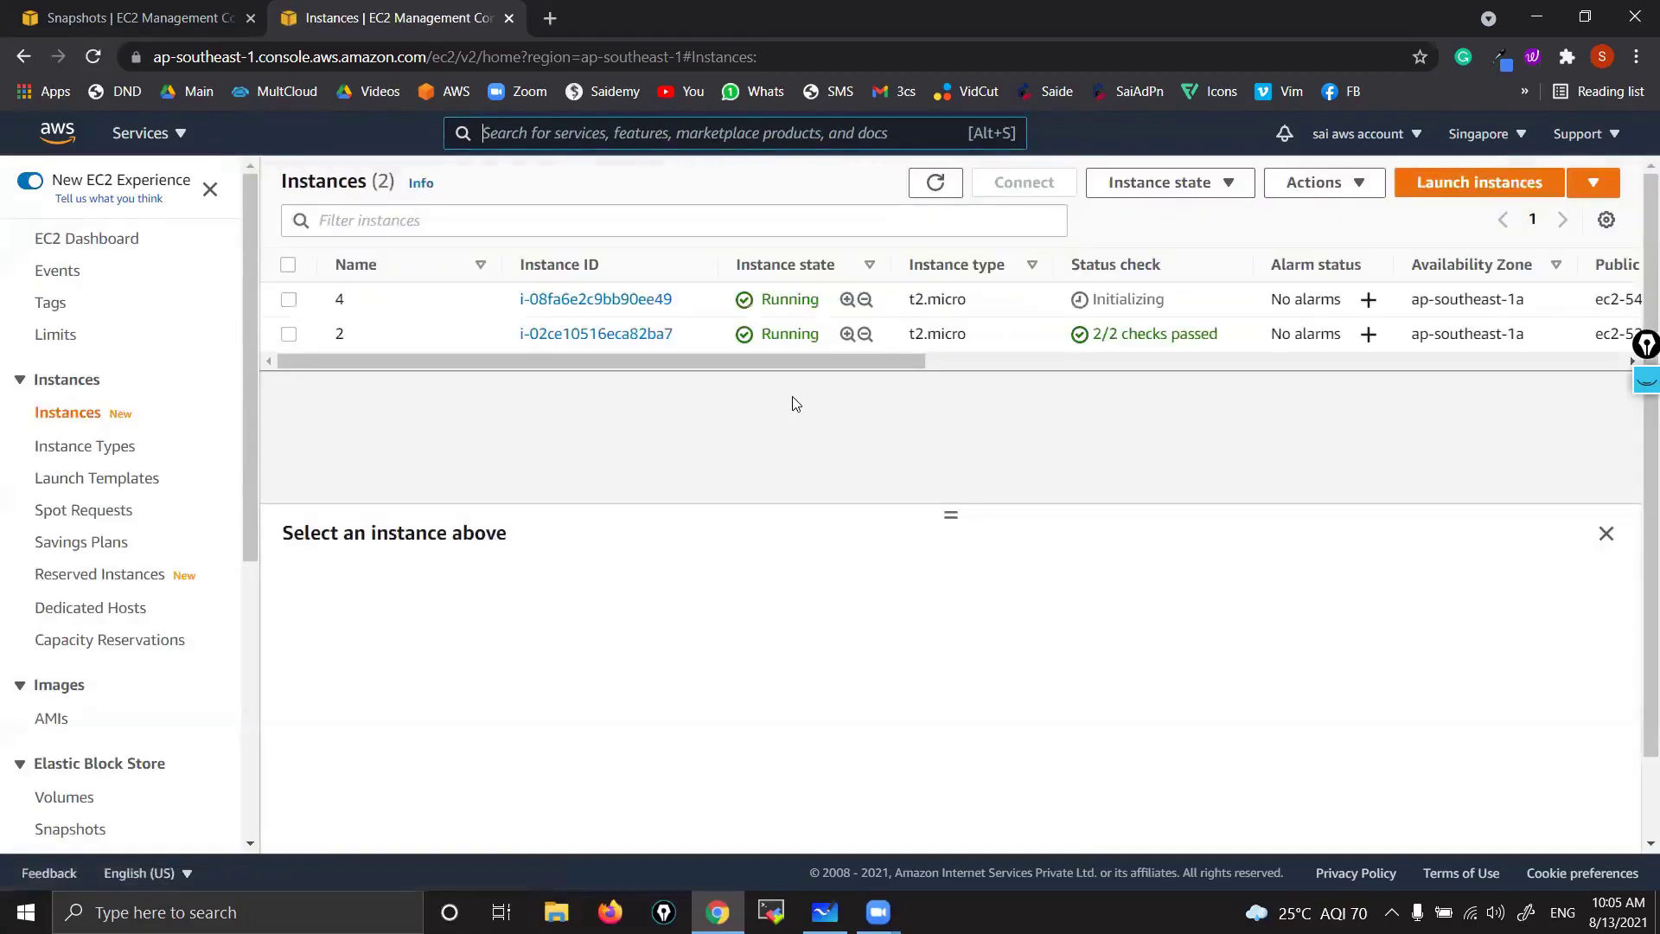
{"action": "left_click", "coordinate": [289, 300]}
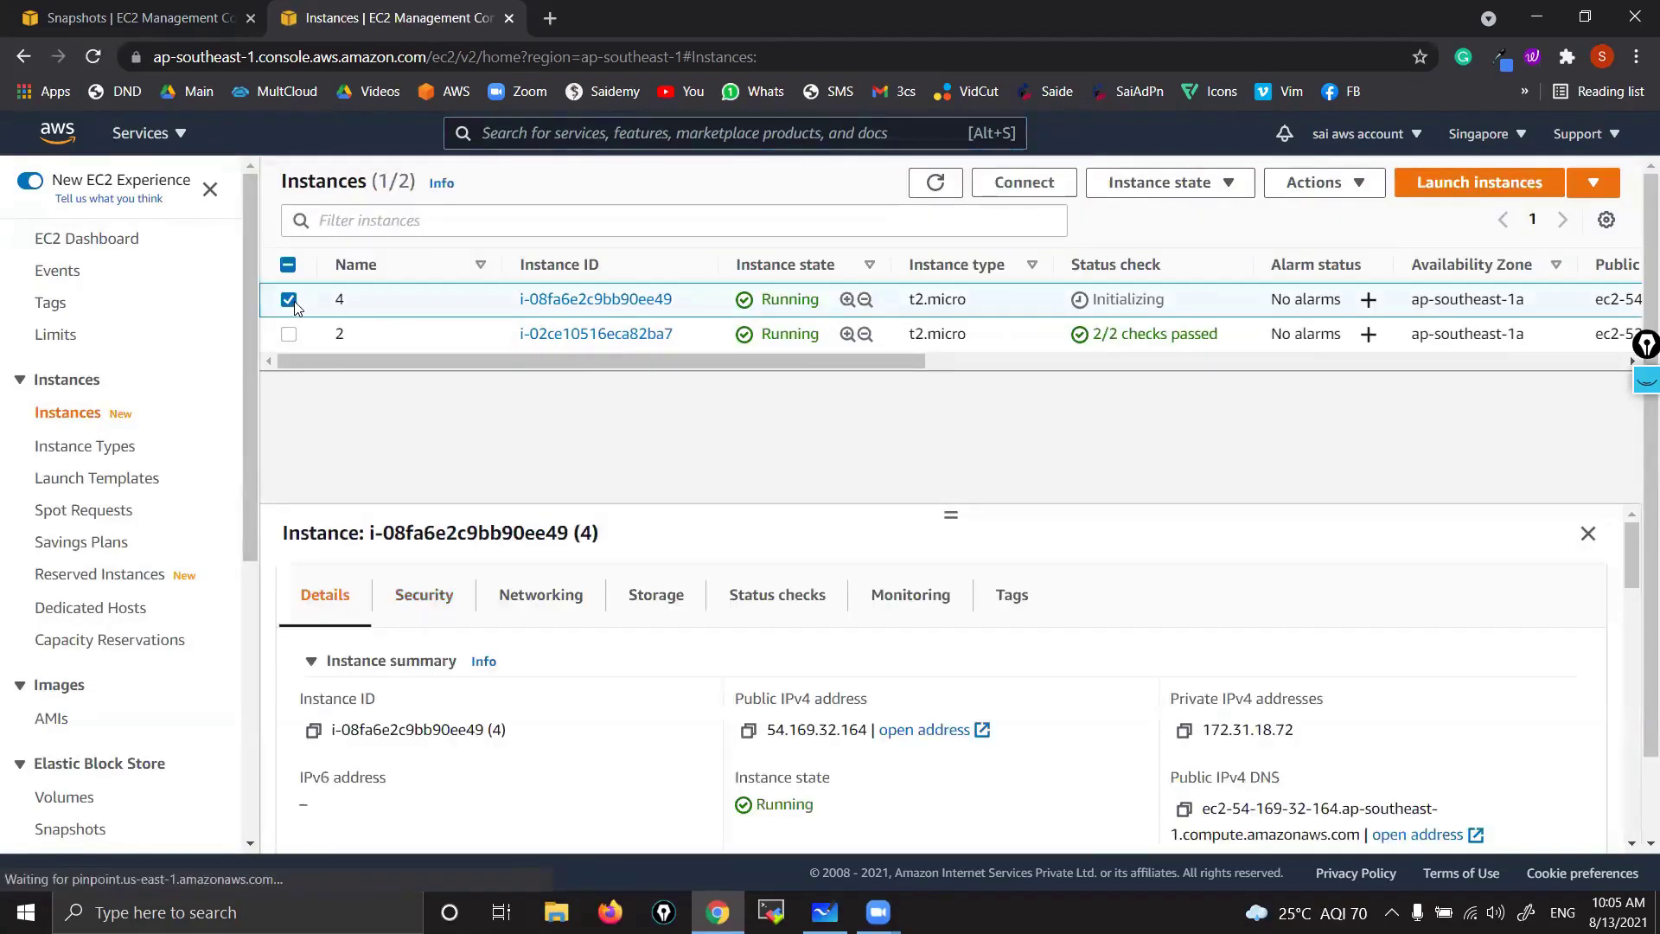
{"action": "left_click", "coordinate": [656, 595]}
{"action": "scroll", "coordinate": [901, 637], "scroll_direction": "down", "scroll_amount": 3}
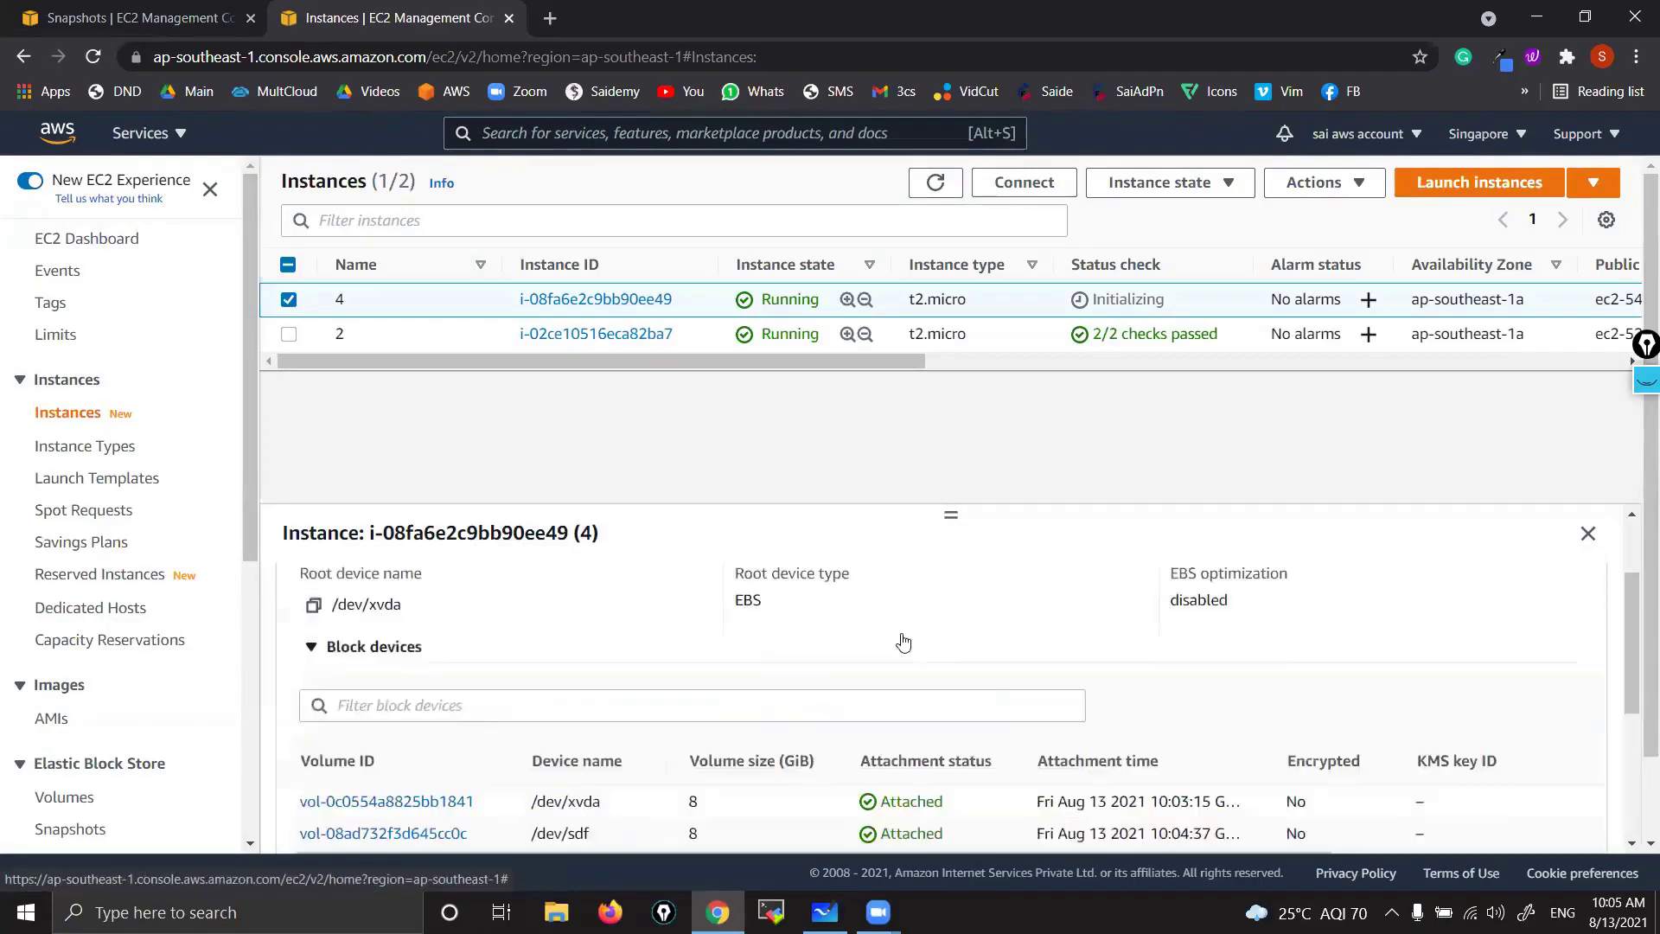
{"action": "scroll", "coordinate": [903, 635], "scroll_direction": "down", "scroll_amount": 1}
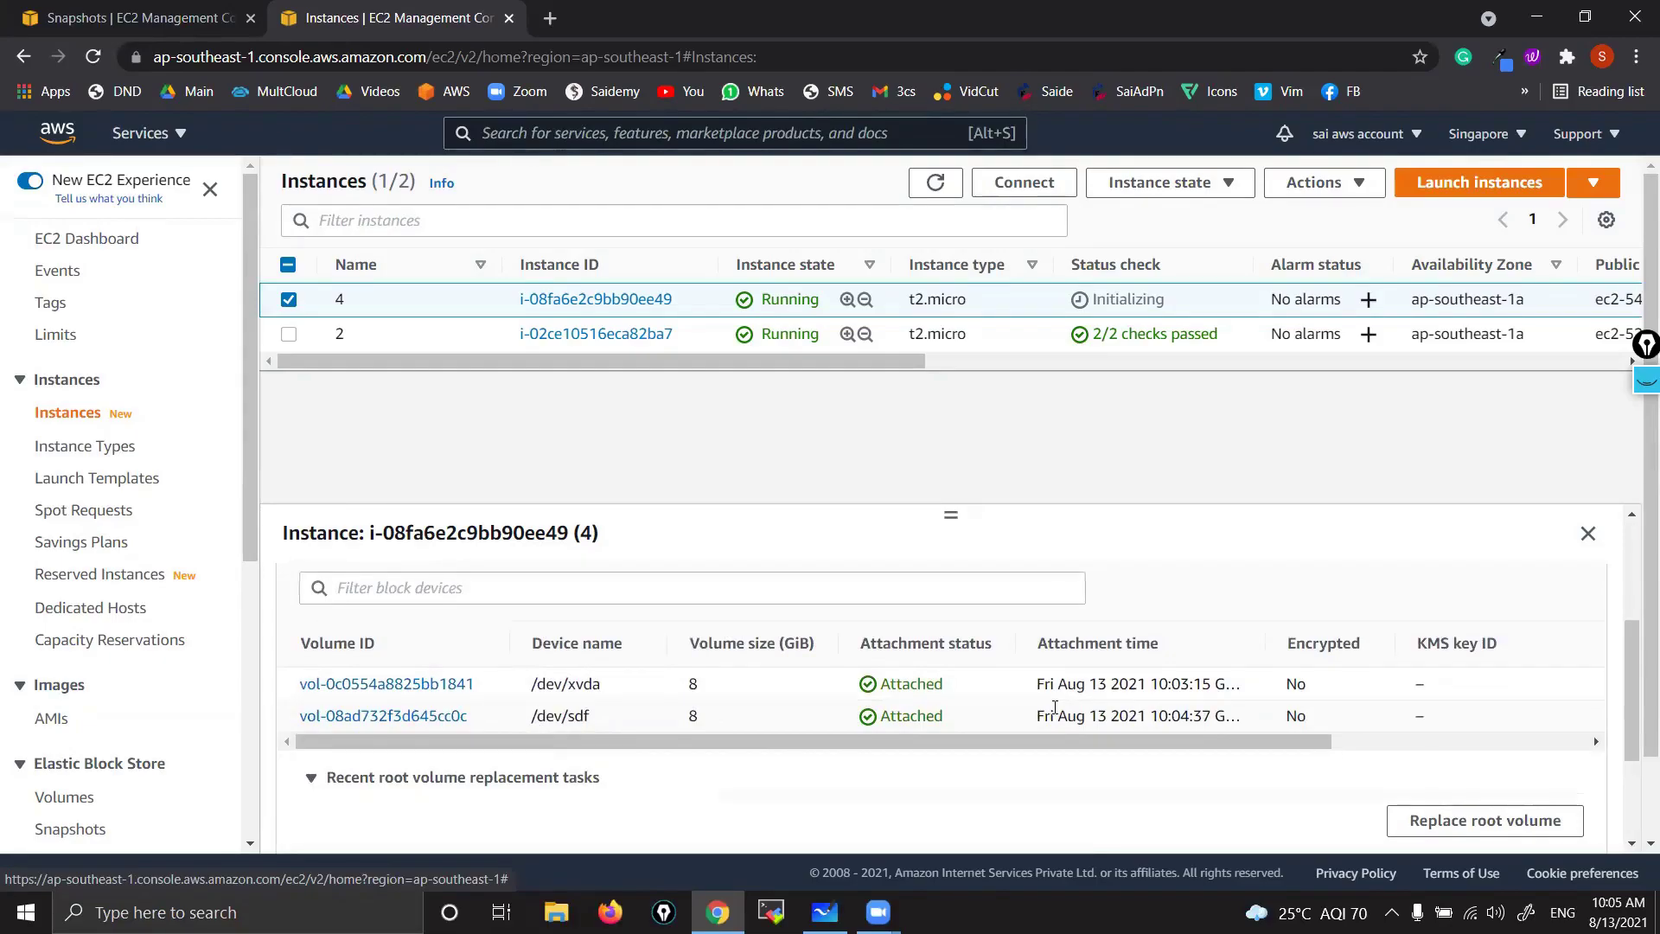
{"action": "scroll", "coordinate": [1056, 709], "scroll_direction": "up", "scroll_amount": 3}
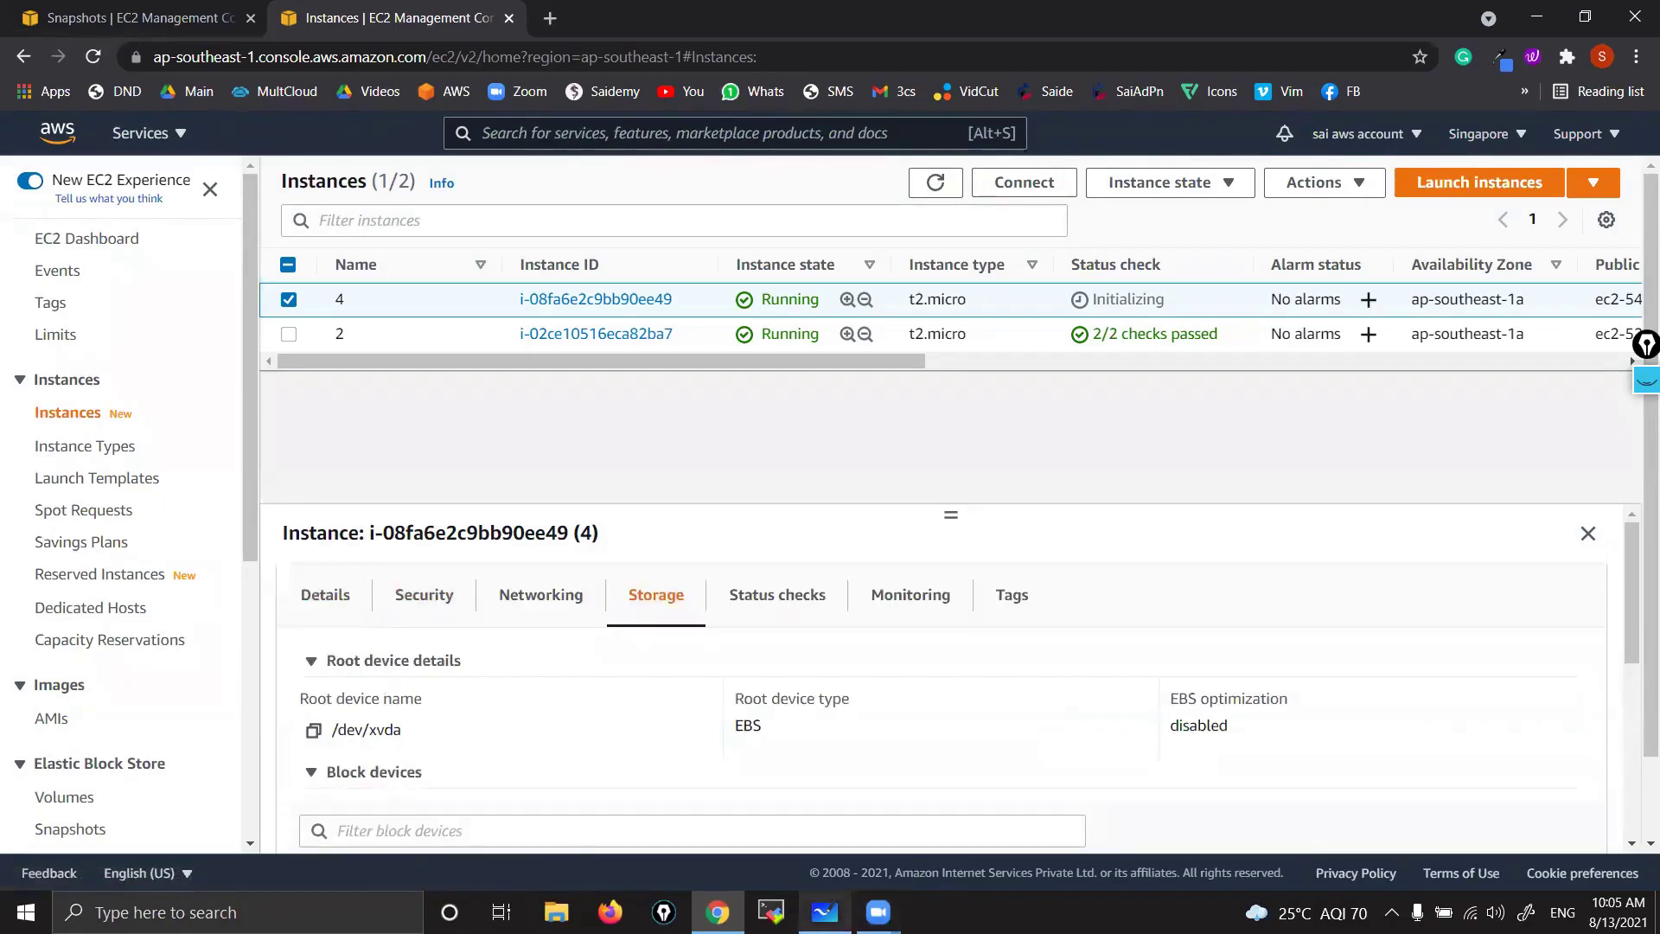
- Switch to Microsoft Whiteboard and bring up the annotated diagram of the AMI and volume copy workflows
{"action": "left_click", "coordinate": [825, 913]}
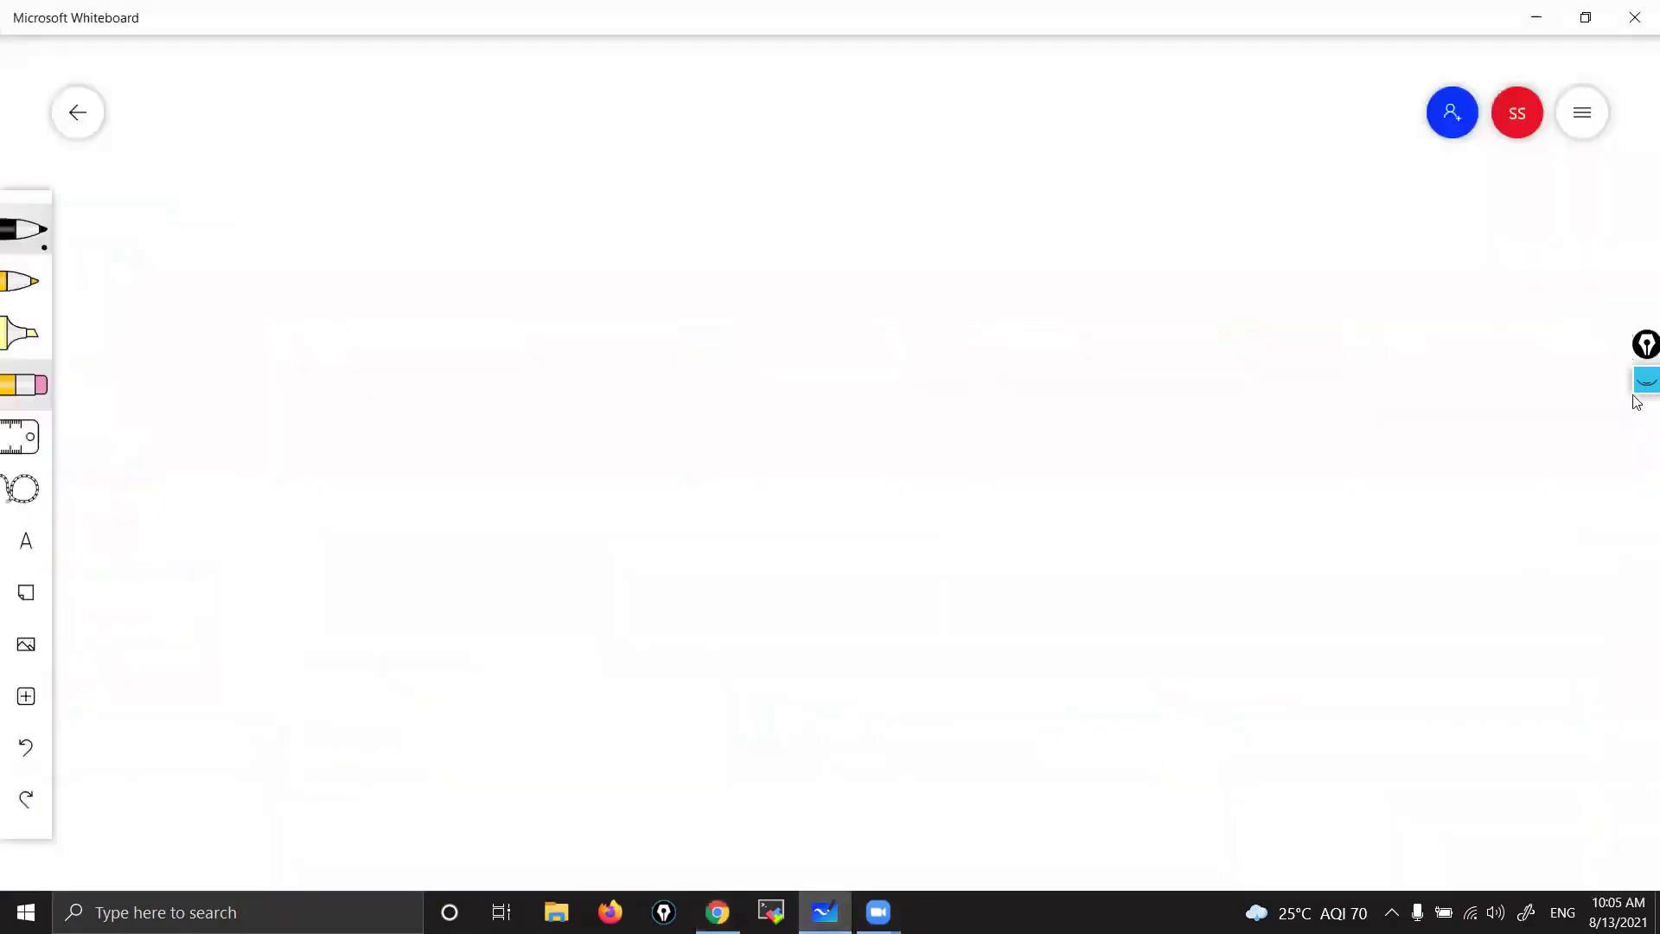
{"action": "key", "text": "ctrl"}
{"action": "key", "text": "ctrl"}
{"action": "key", "text": "ctrl"}
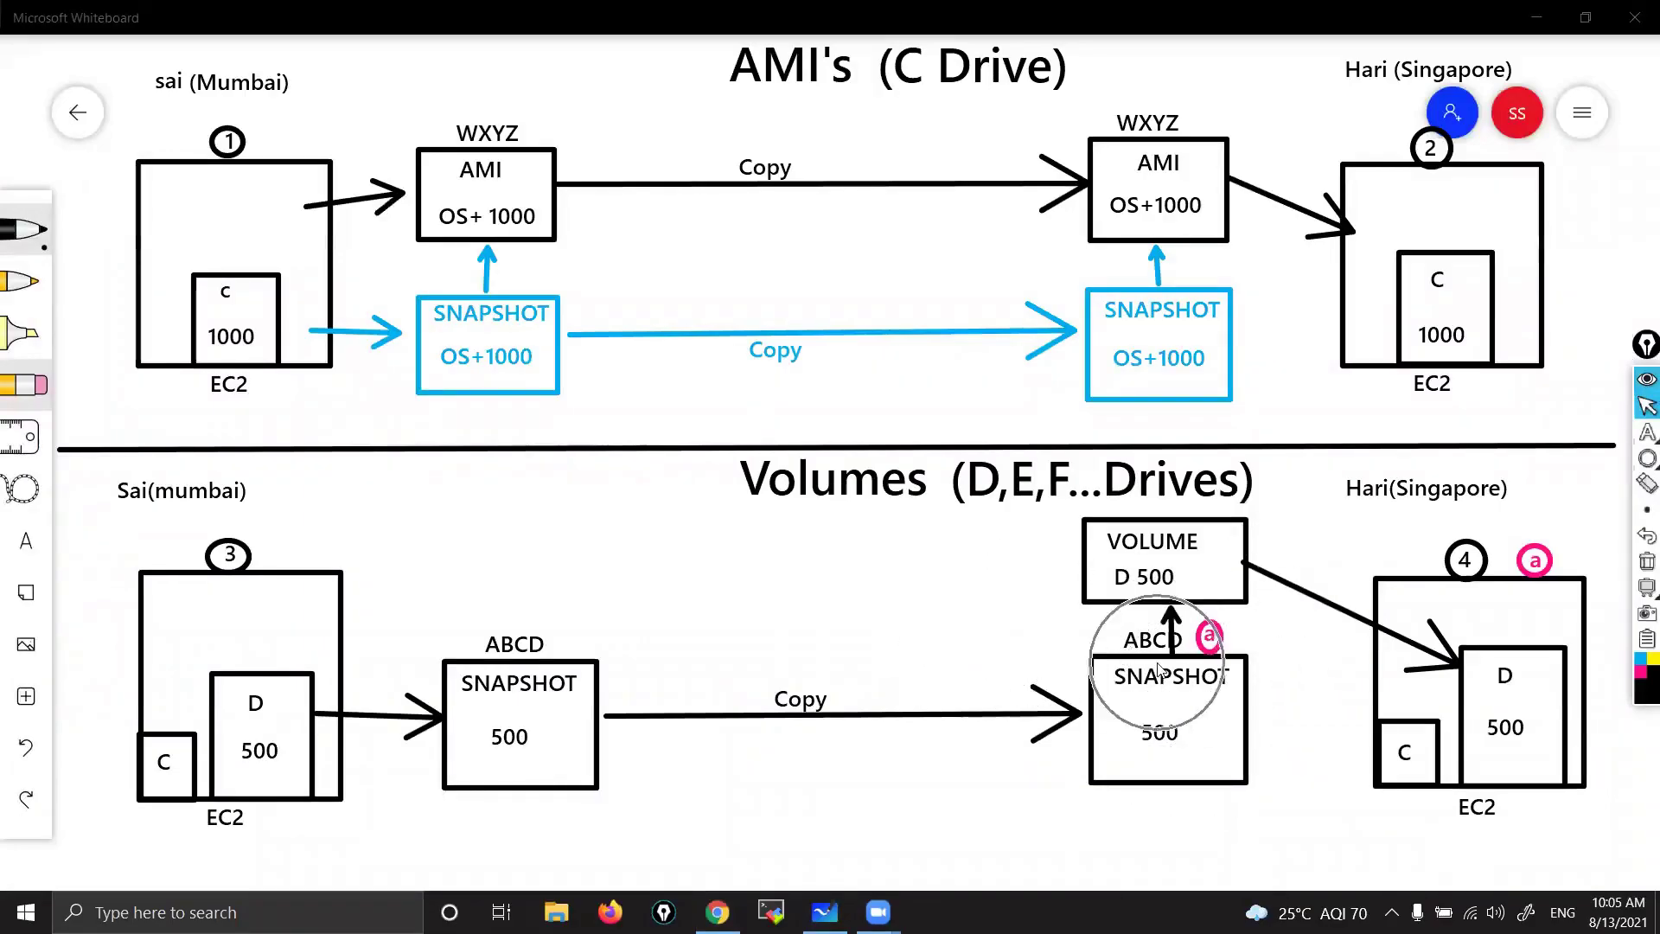
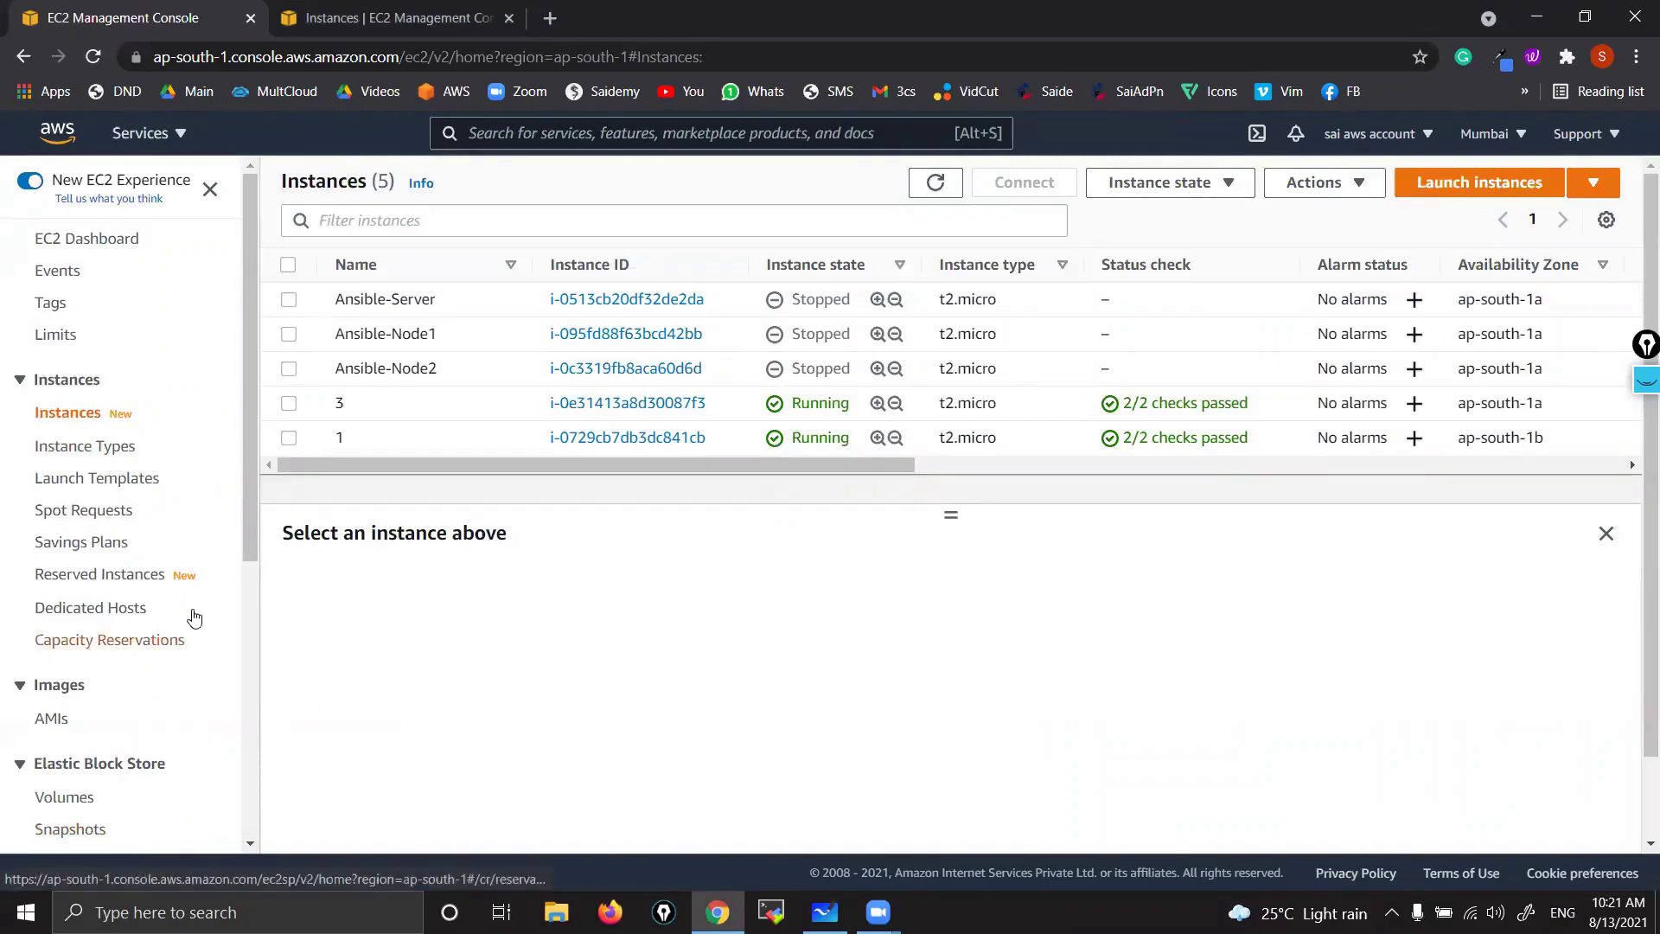
- Consult the AMI snapshot diagram and deletion order in Microsoft Whiteboard from the Mumbai console, then return to Chrome
{"action": "scroll", "coordinate": [131, 581], "scroll_direction": "down", "scroll_amount": 2}
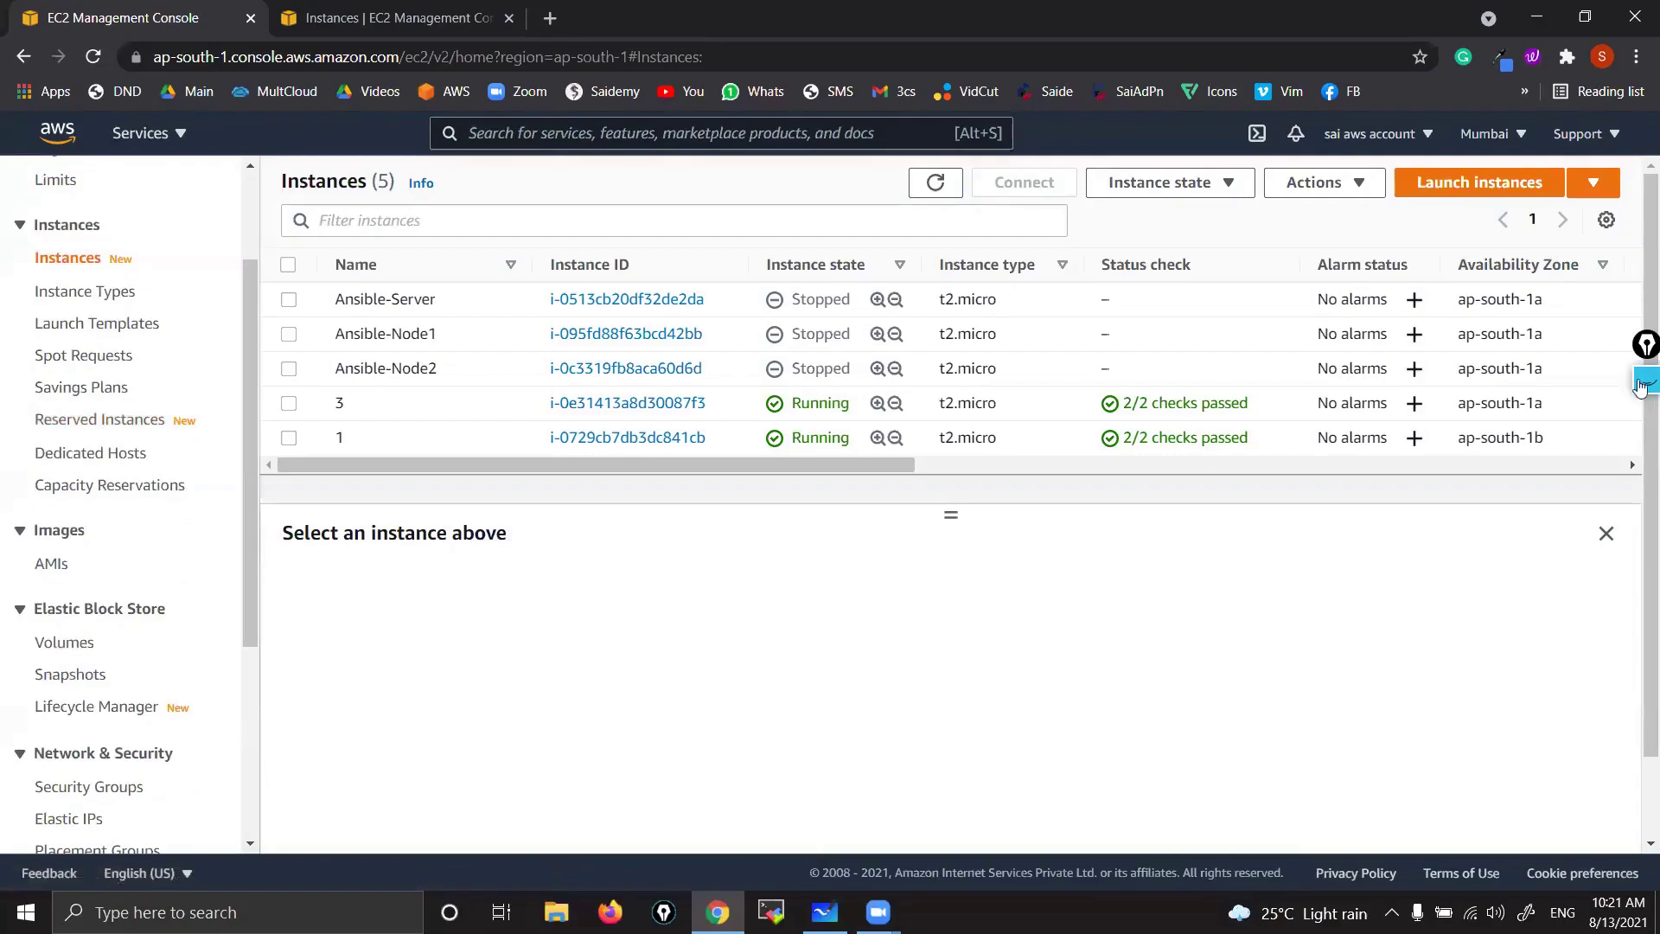
{"action": "key", "text": "alt+Tab"}
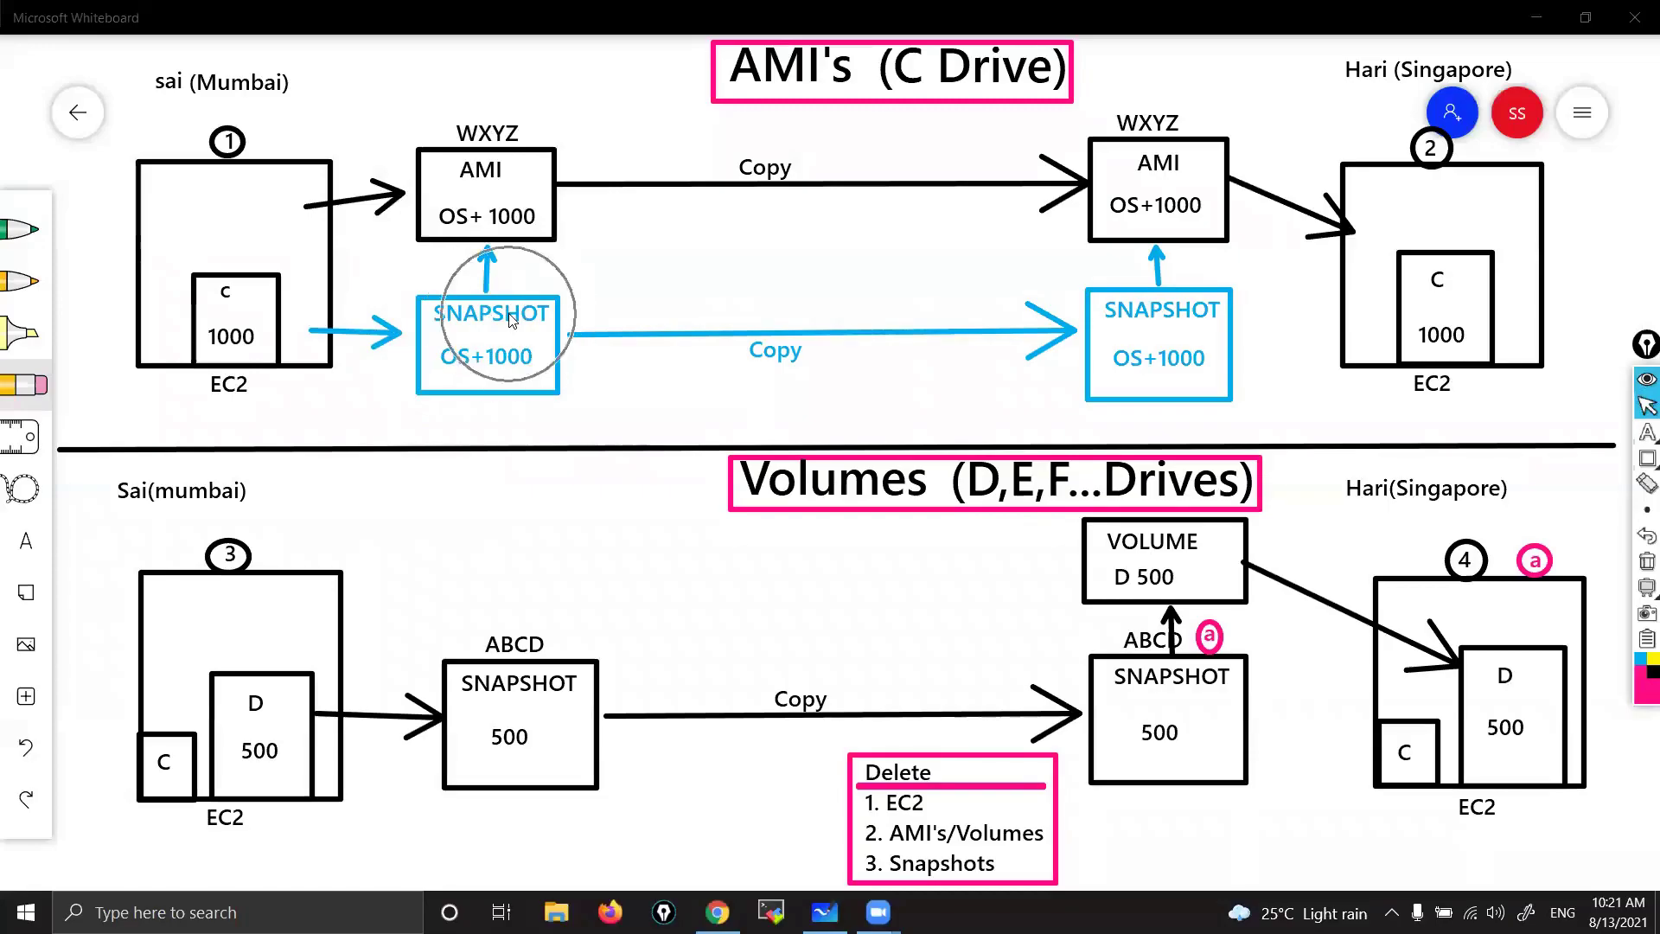
{"action": "left_click", "coordinate": [232, 322]}
{"action": "left_click", "coordinate": [1647, 379]}
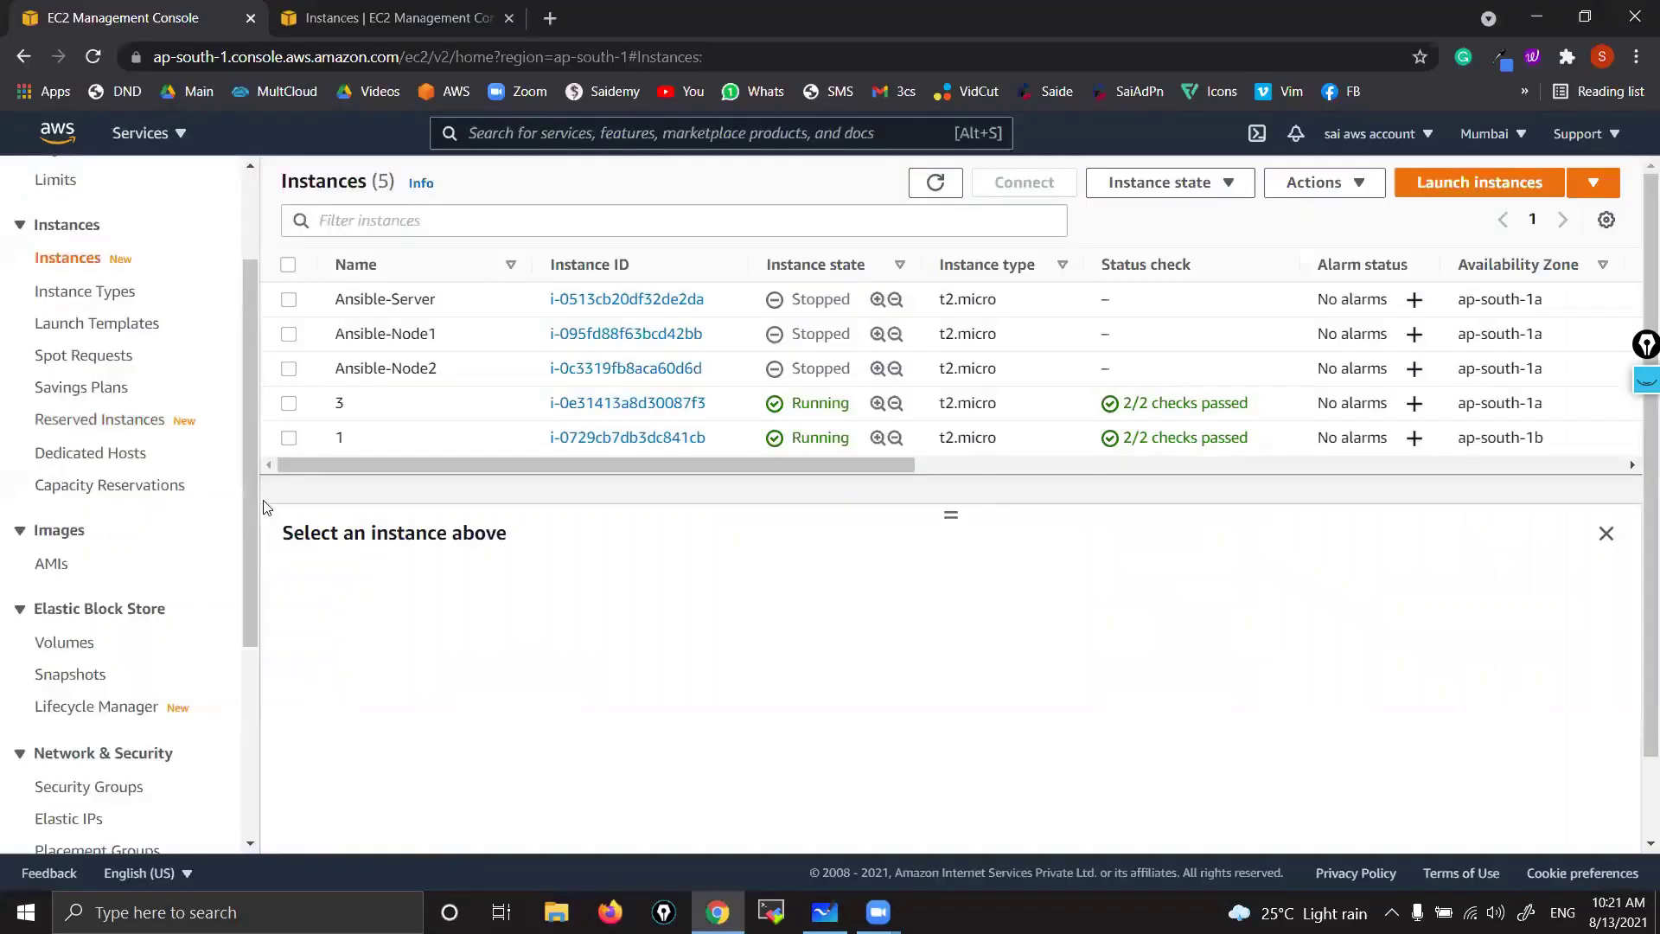
- Open the Mumbai Volumes list and examine the actions available for instance 3's root volume, including Create Snapshot, without running any
{"action": "scroll", "coordinate": [99, 508], "scroll_direction": "down", "scroll_amount": 3}
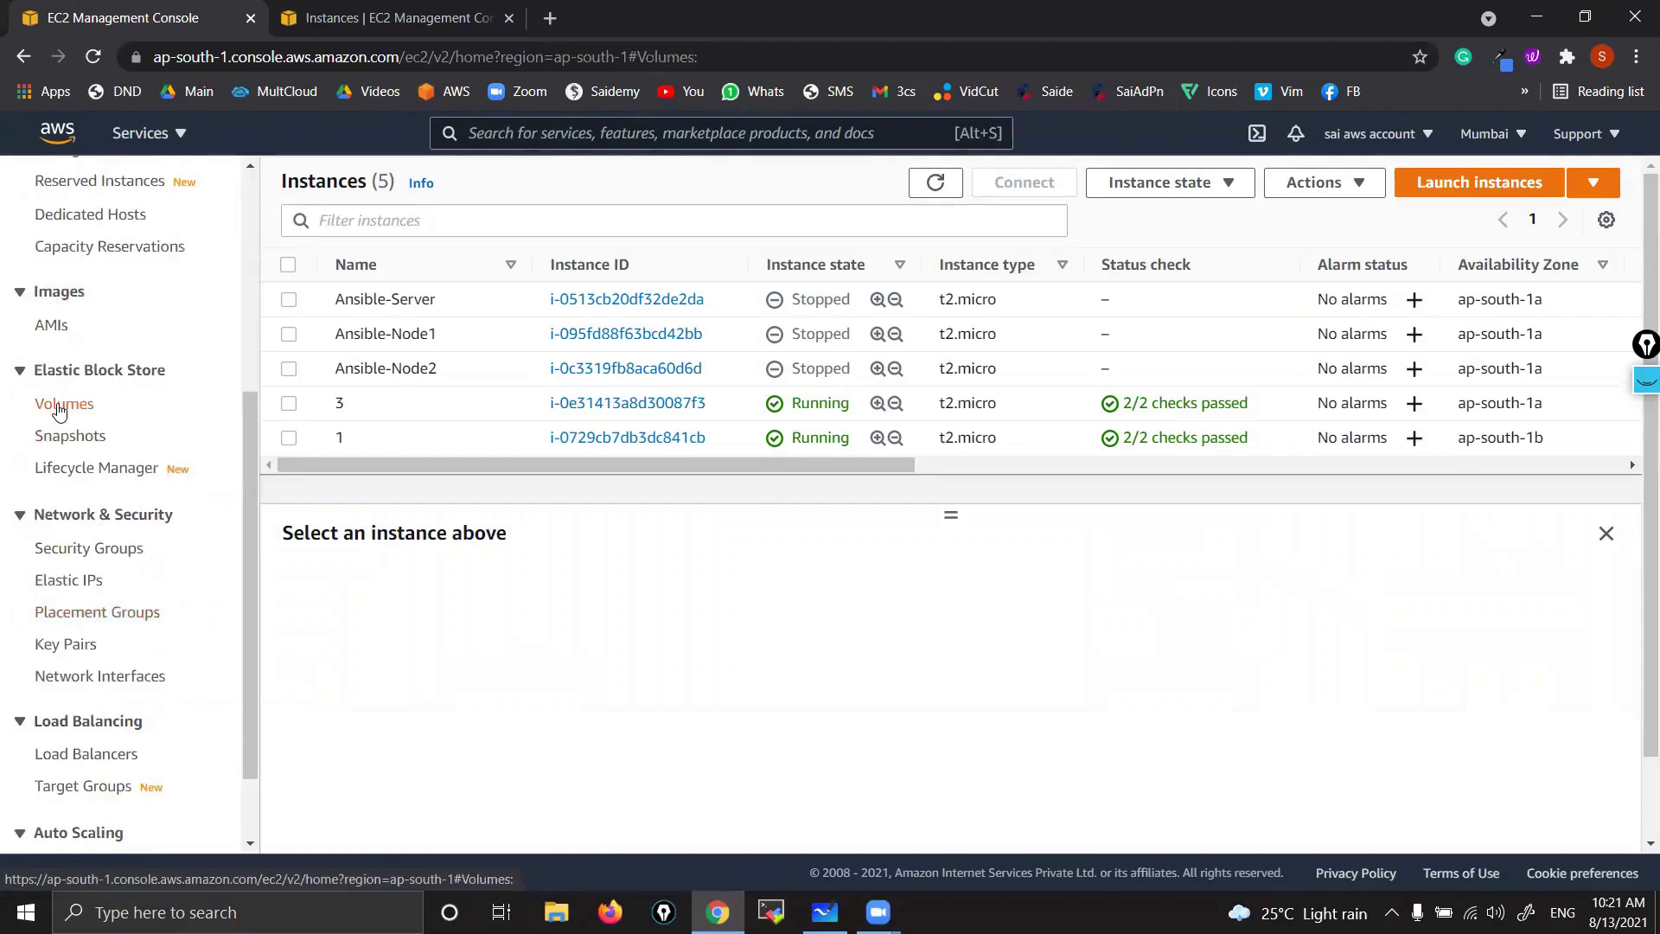
{"action": "left_click", "coordinate": [66, 405]}
{"action": "left_click", "coordinate": [291, 348]}
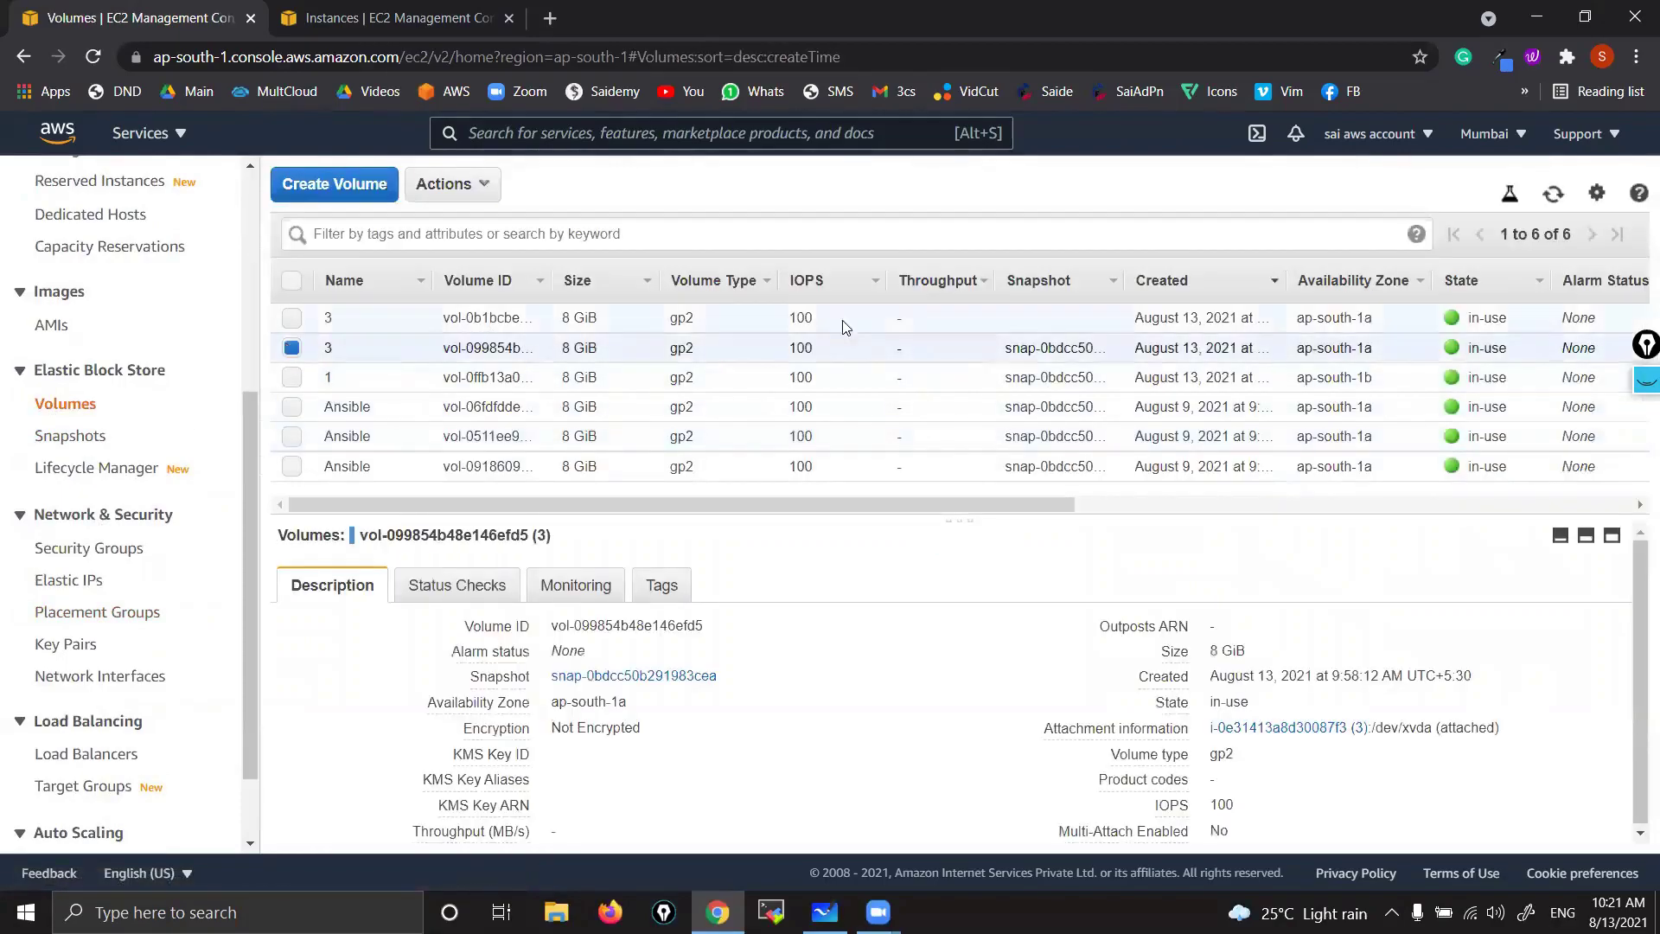
{"action": "left_click", "coordinate": [481, 184]}
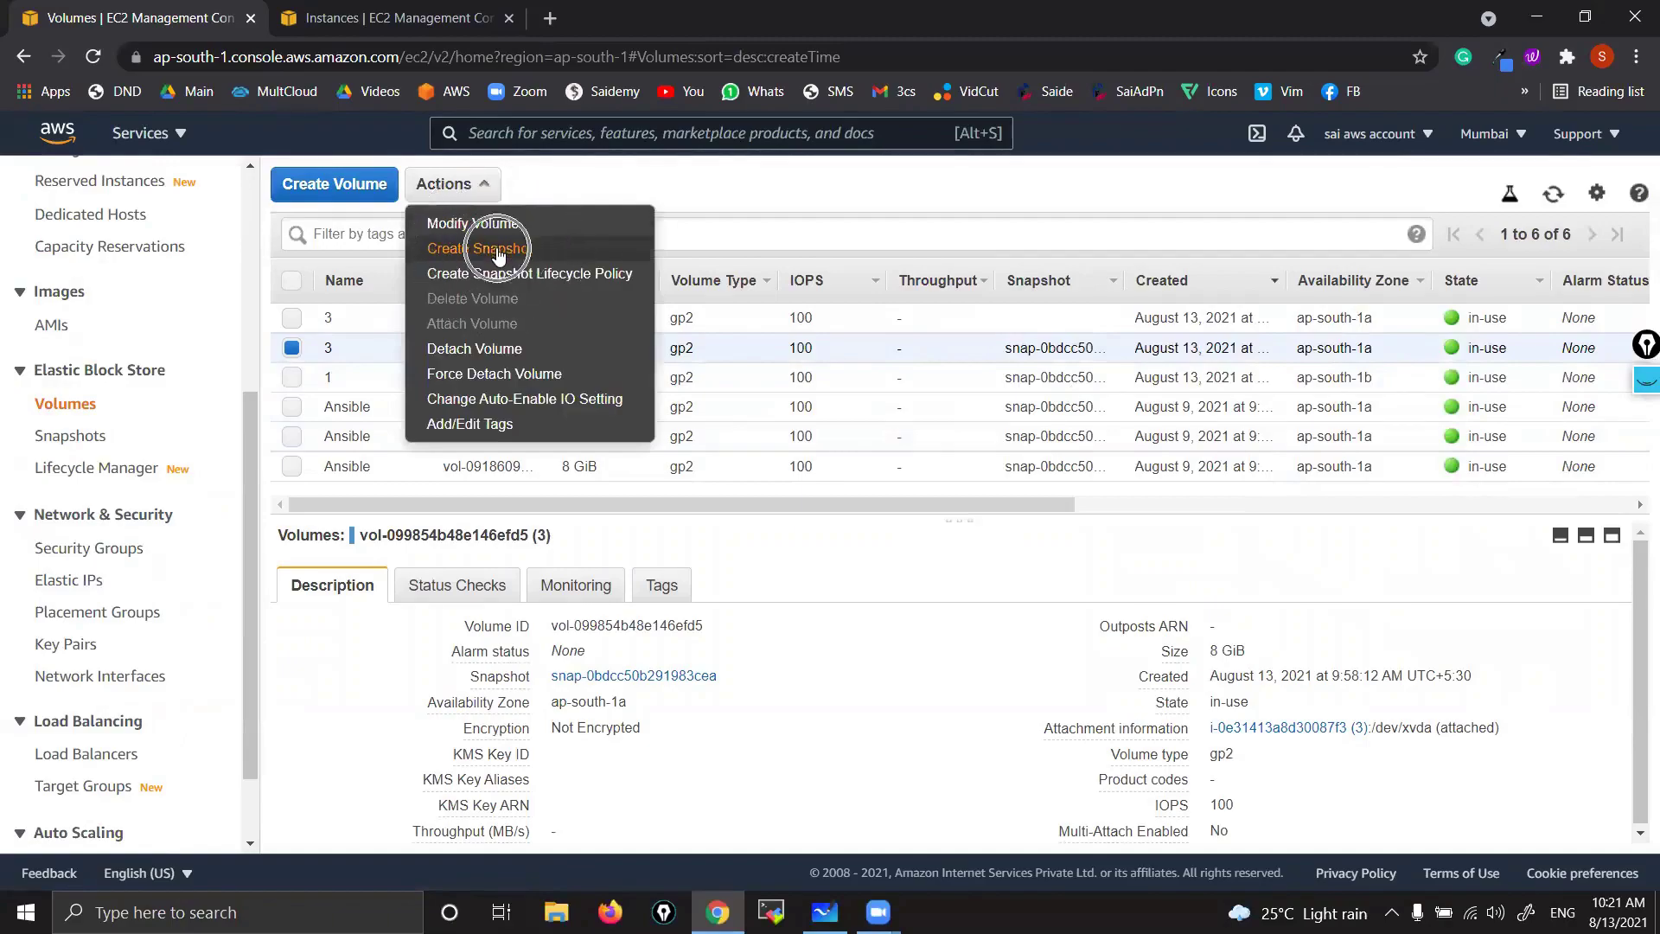
{"action": "scroll", "coordinate": [499, 253], "scroll_direction": "up", "scroll_amount": 5}
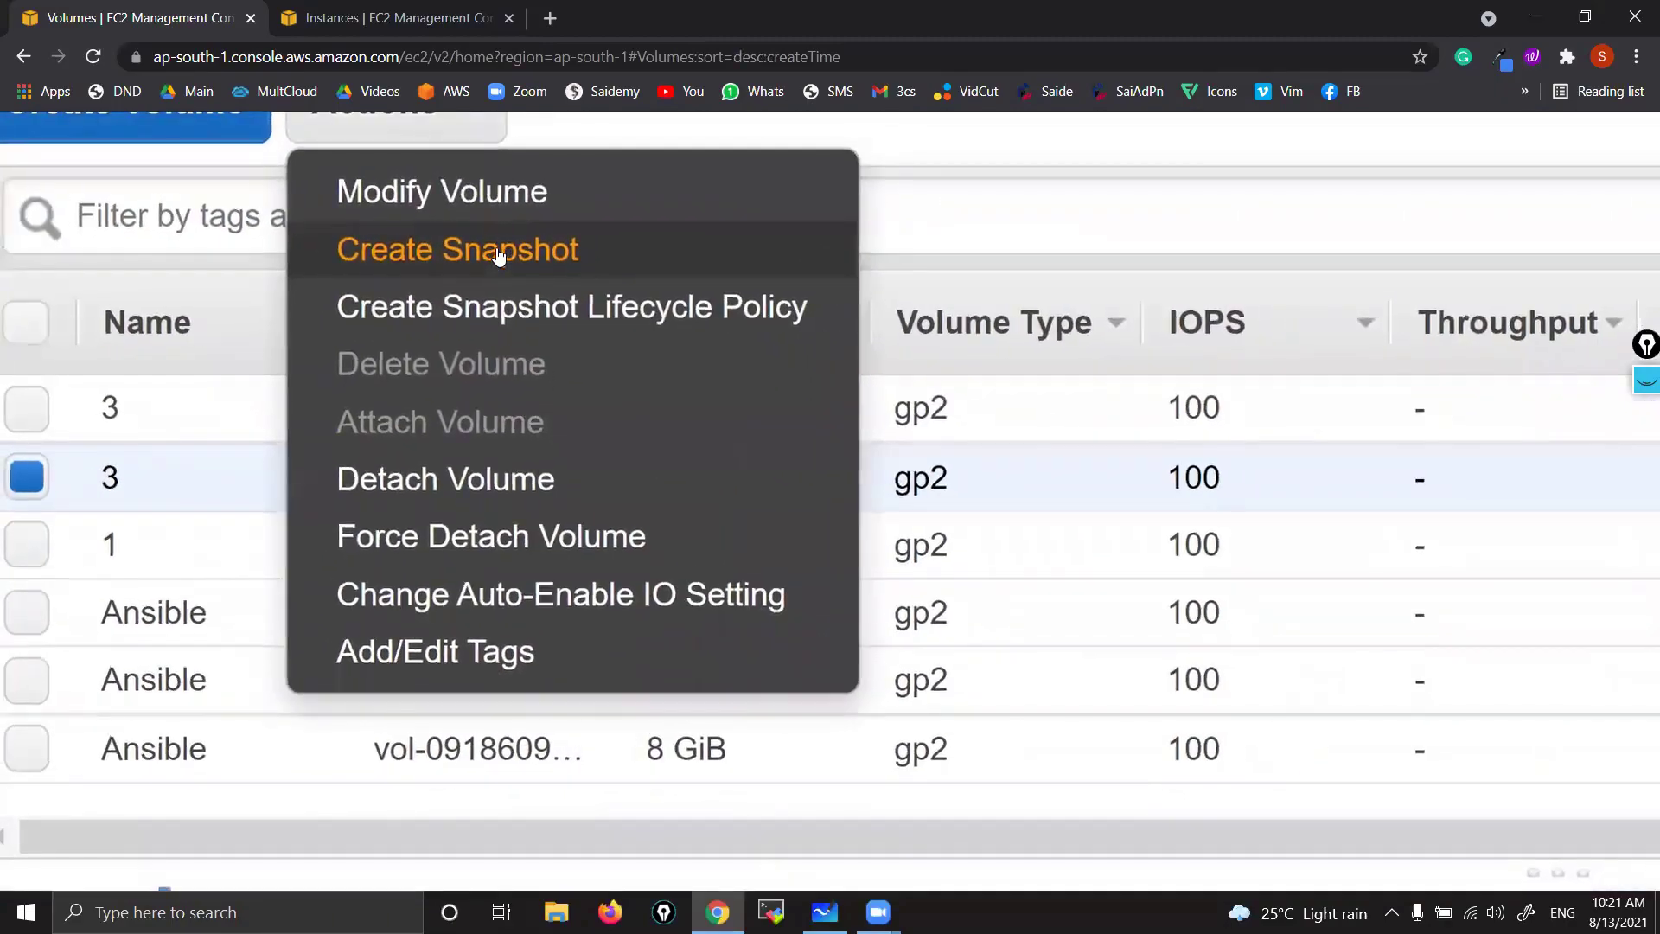
{"action": "scroll", "coordinate": [499, 253], "scroll_direction": "down", "scroll_amount": 5}
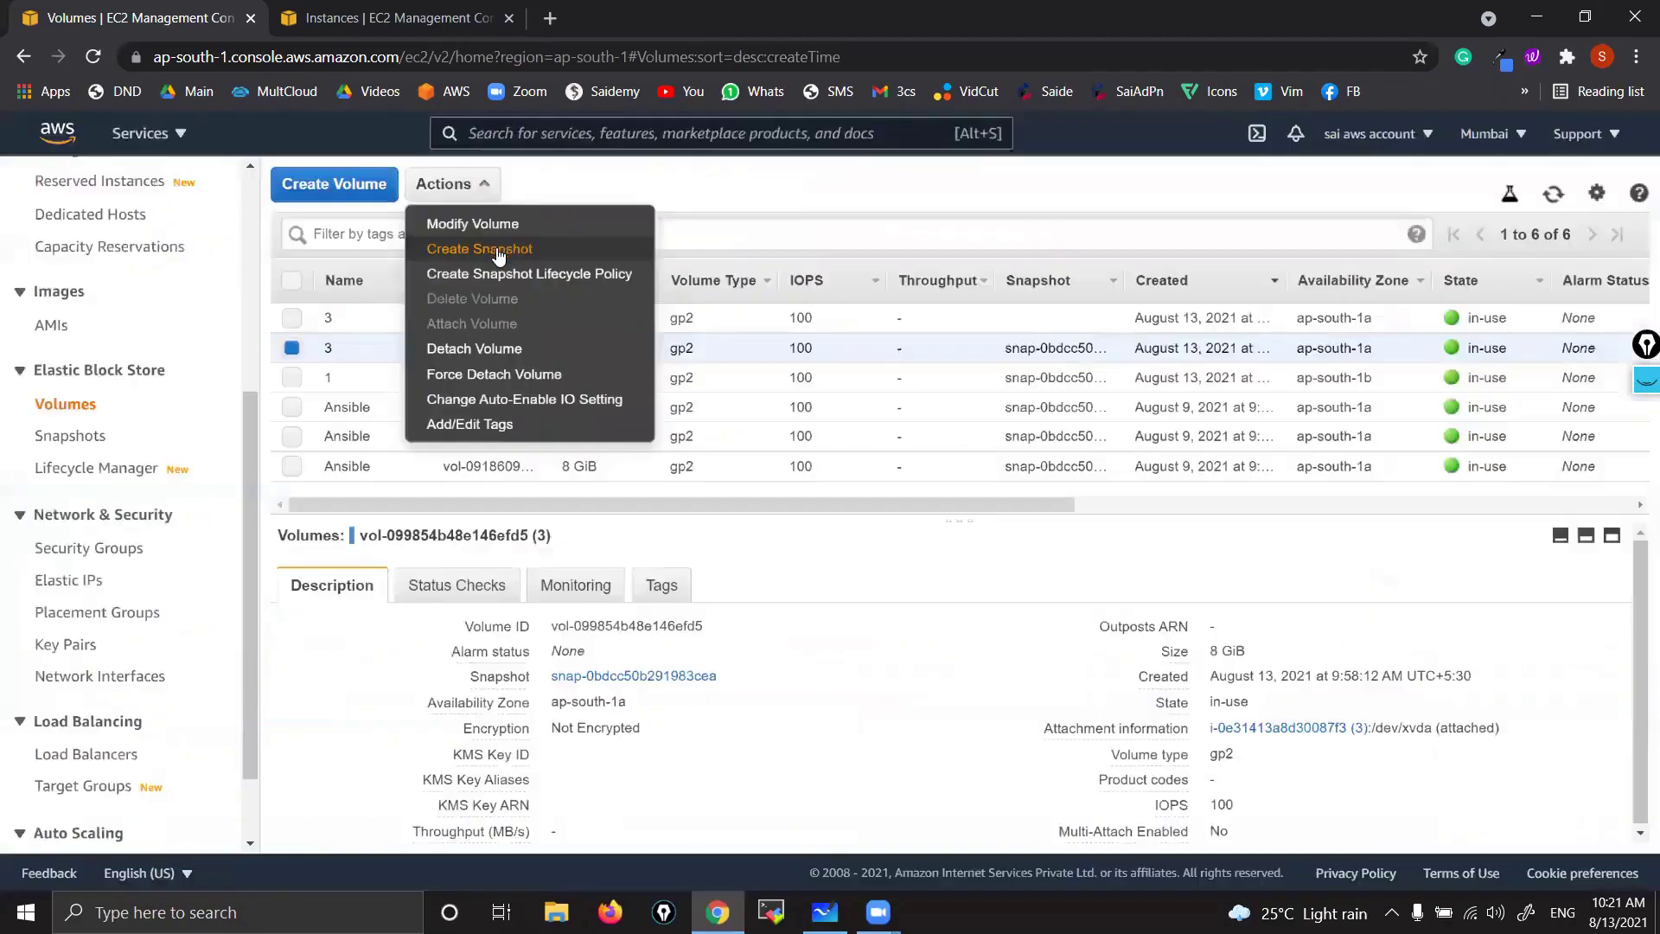
{"action": "left_click", "coordinate": [925, 554]}
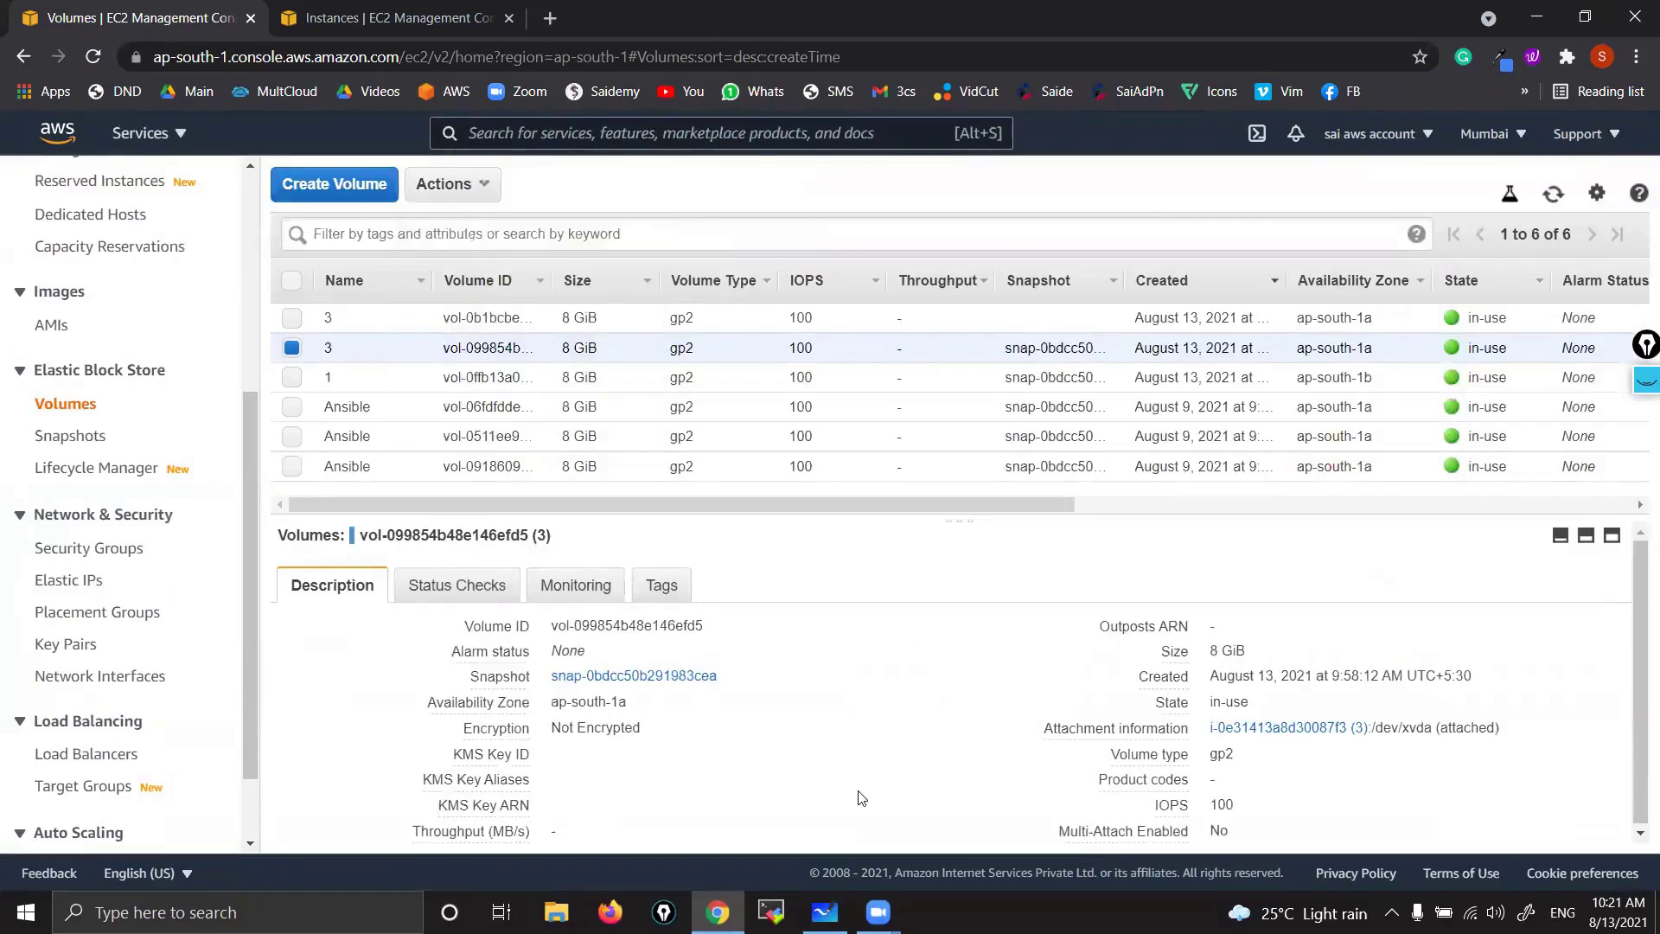
- Return to the Mumbai Instances list and terminate instances 3 and 1
{"action": "scroll", "coordinate": [130, 432], "scroll_direction": "up", "scroll_amount": 5}
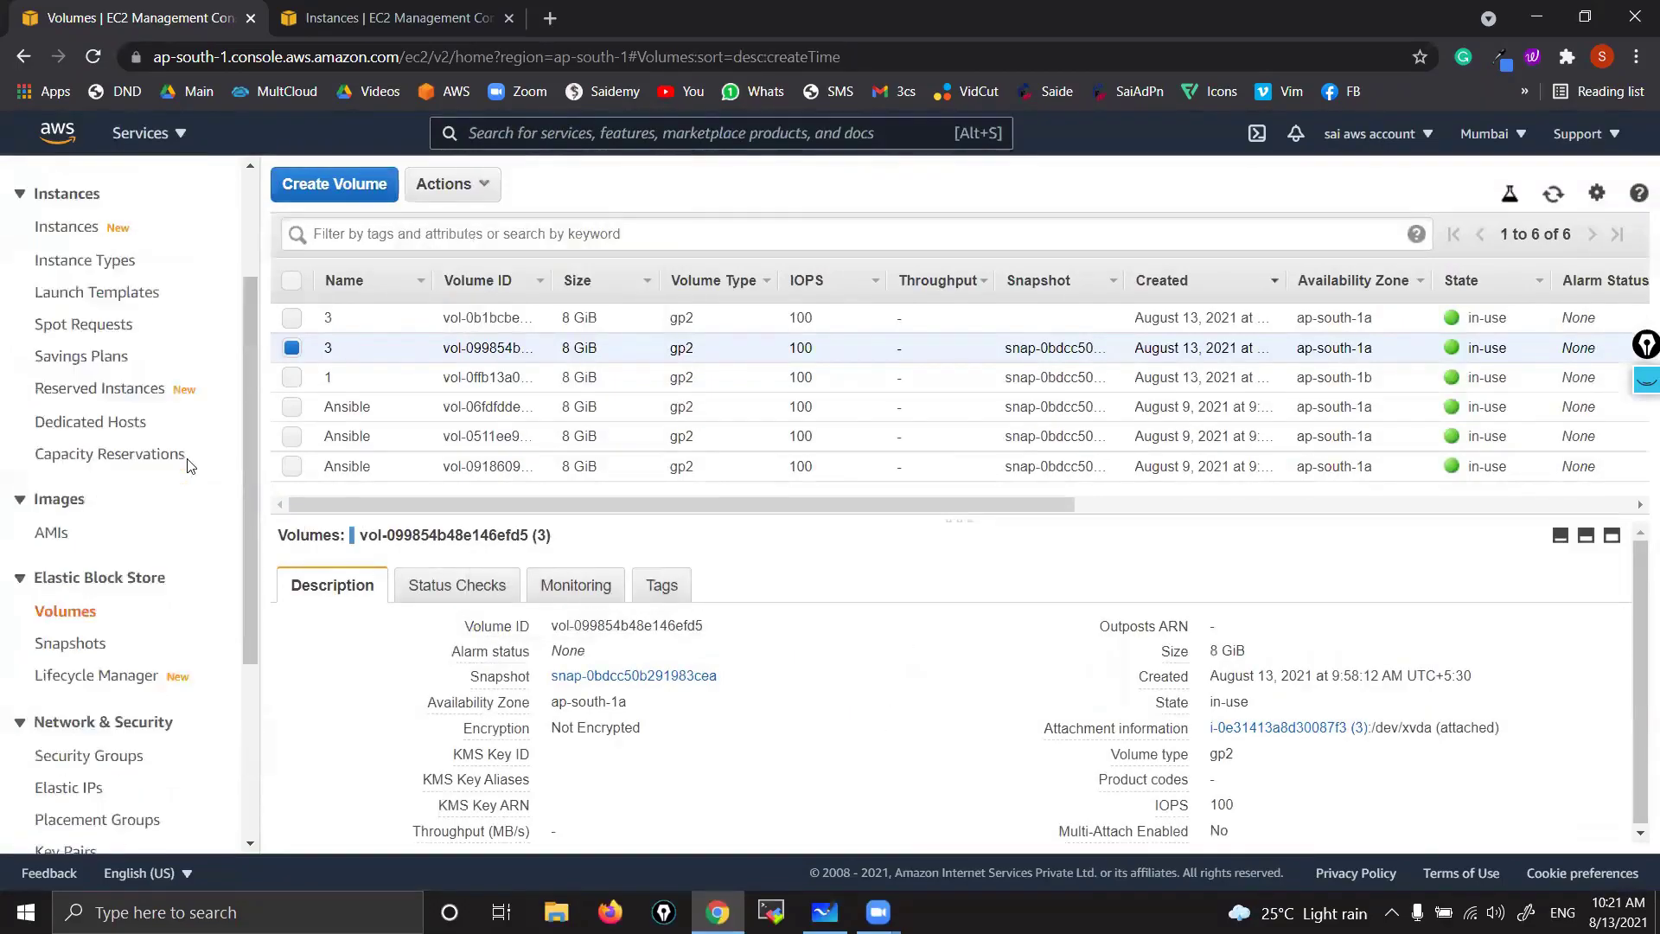
{"action": "left_click", "coordinate": [69, 413]}
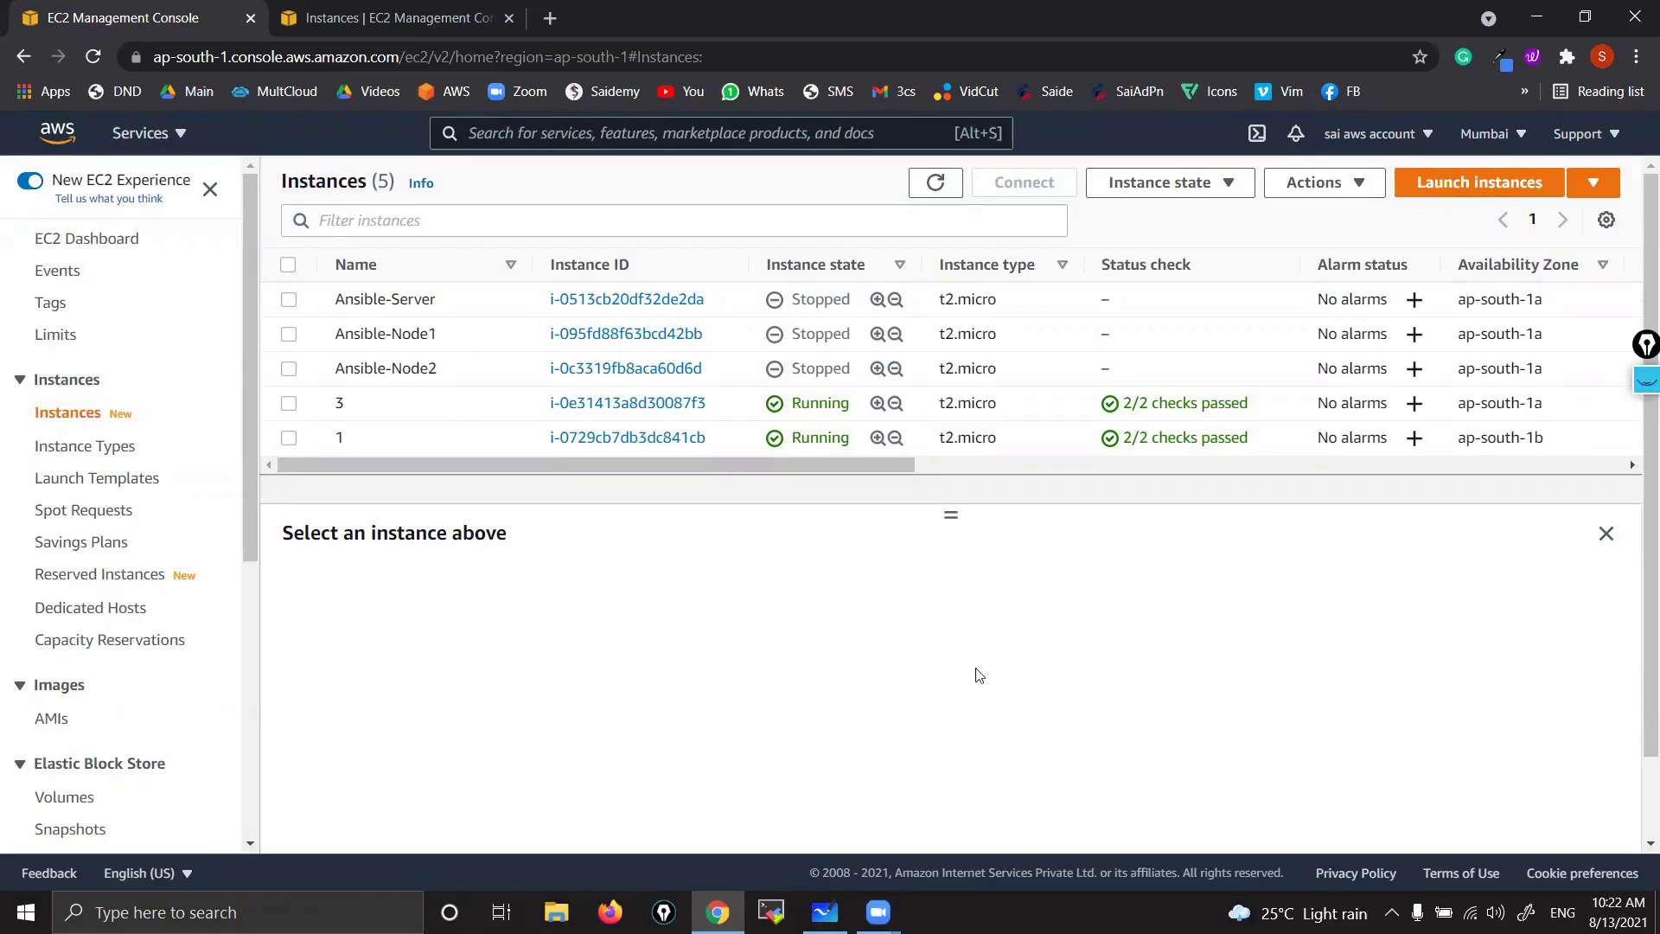
{"action": "left_click", "coordinate": [290, 405]}
{"action": "left_click", "coordinate": [289, 439]}
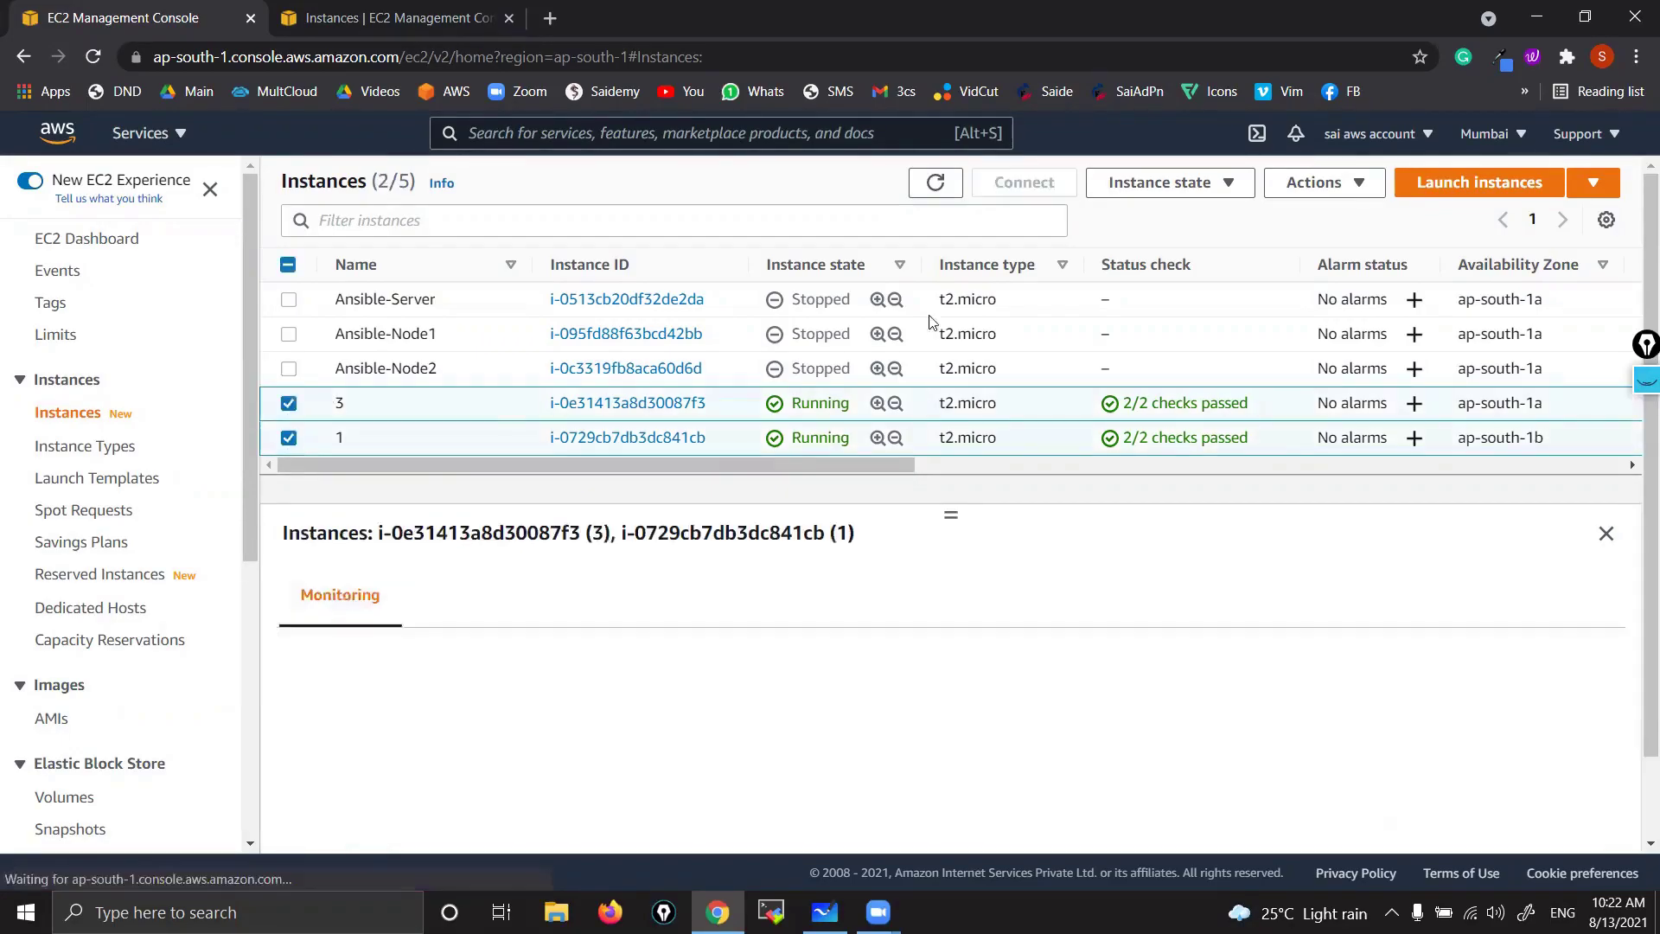
{"action": "left_click", "coordinate": [1319, 182]}
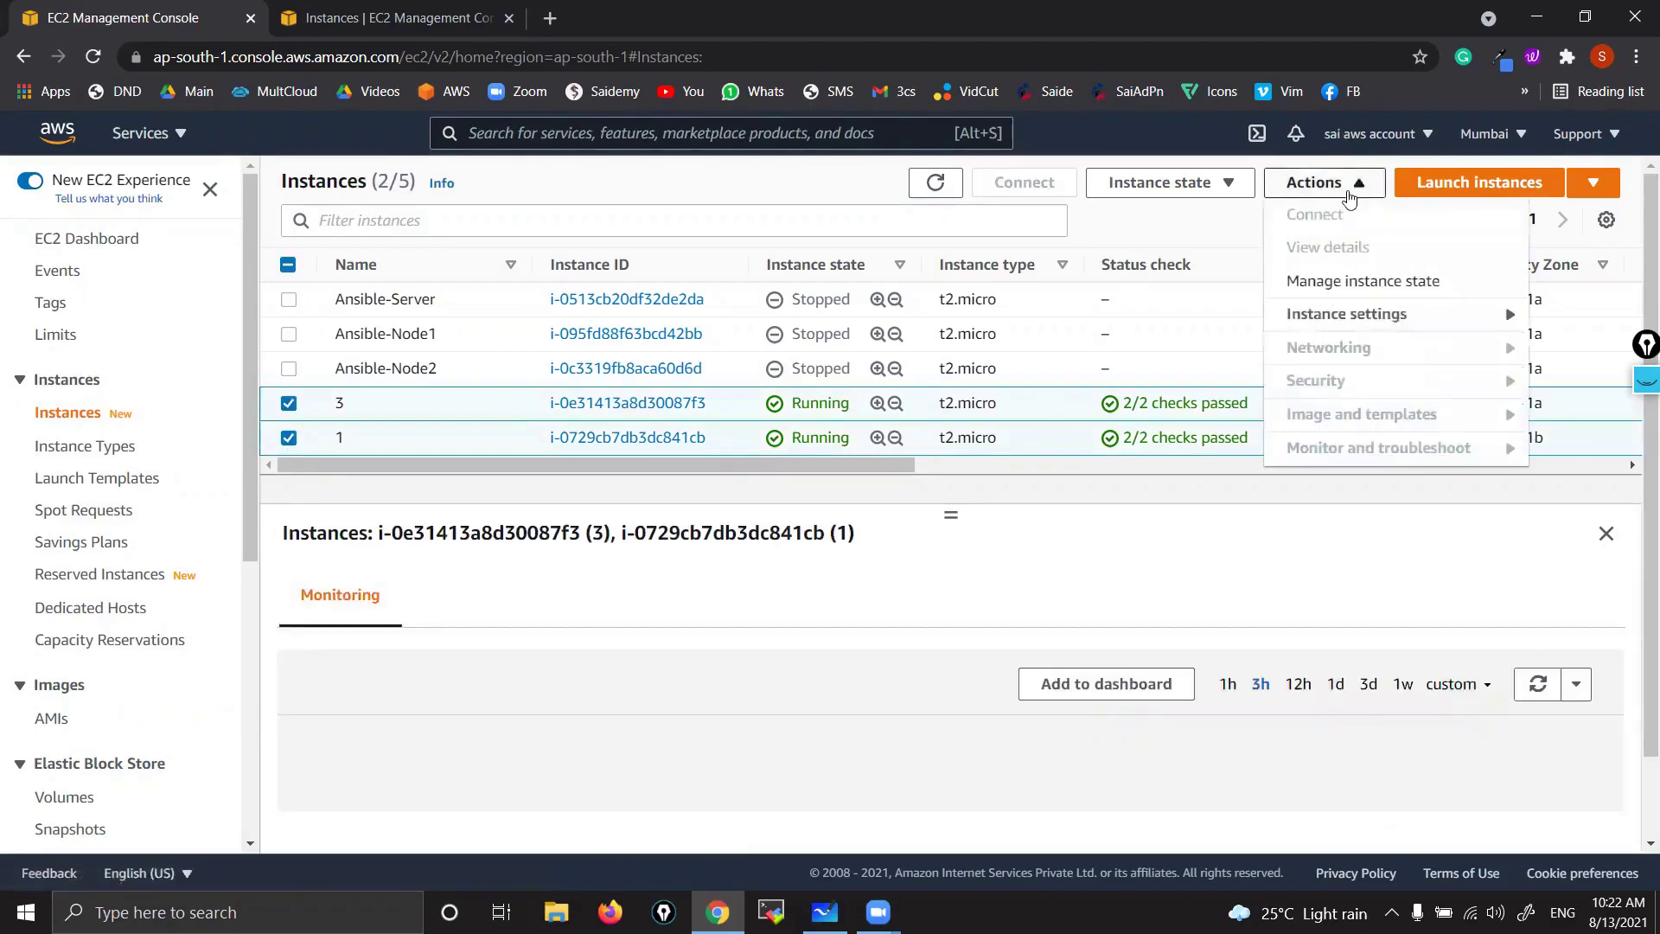
{"action": "left_click", "coordinate": [1163, 183]}
{"action": "left_click", "coordinate": [1198, 347]}
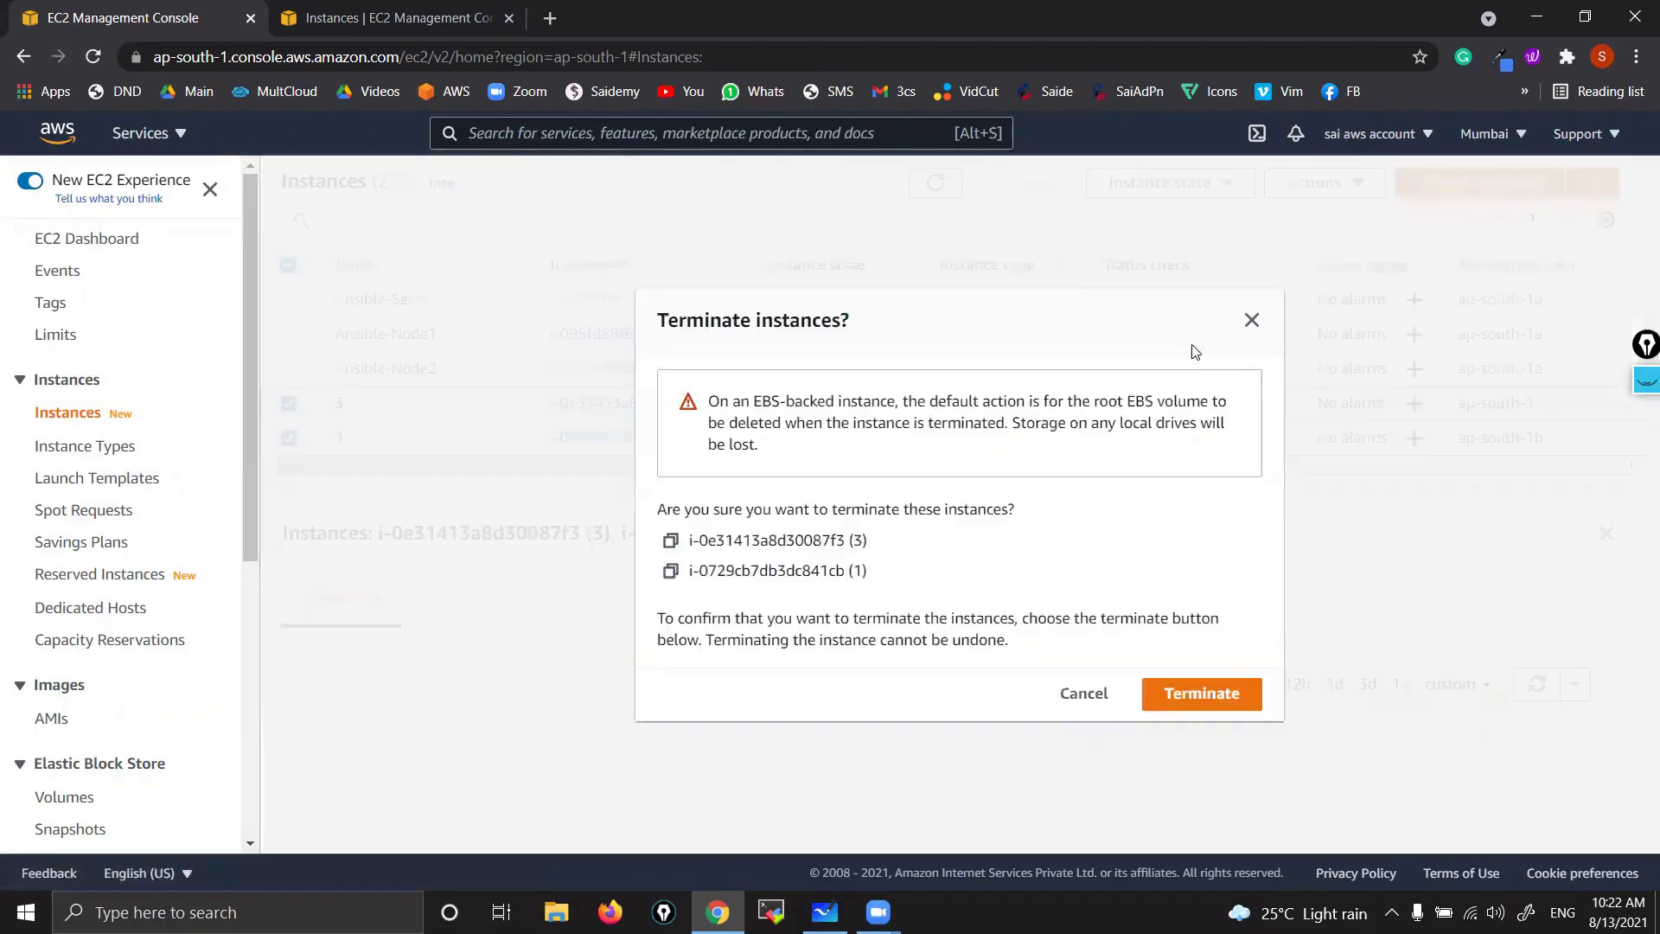
{"action": "left_click", "coordinate": [1214, 692]}
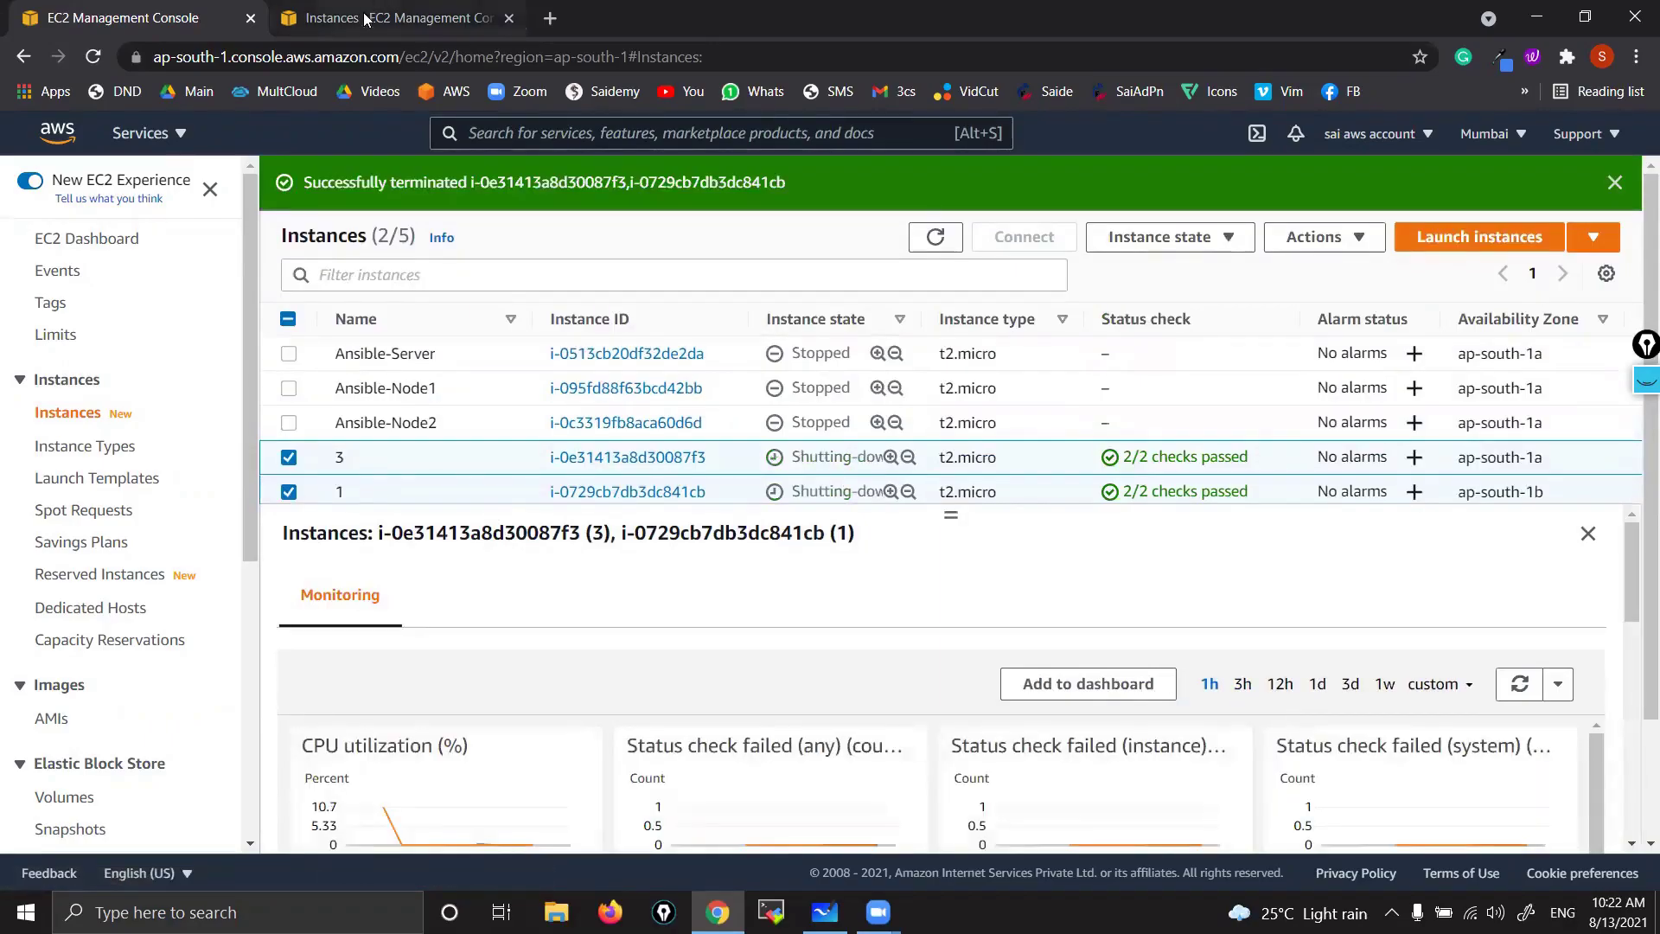
- Terminate instances 4 and 2 in the Singapore region and refresh the Instances list
{"action": "left_click", "coordinate": [364, 19]}
{"action": "left_click", "coordinate": [288, 334]}
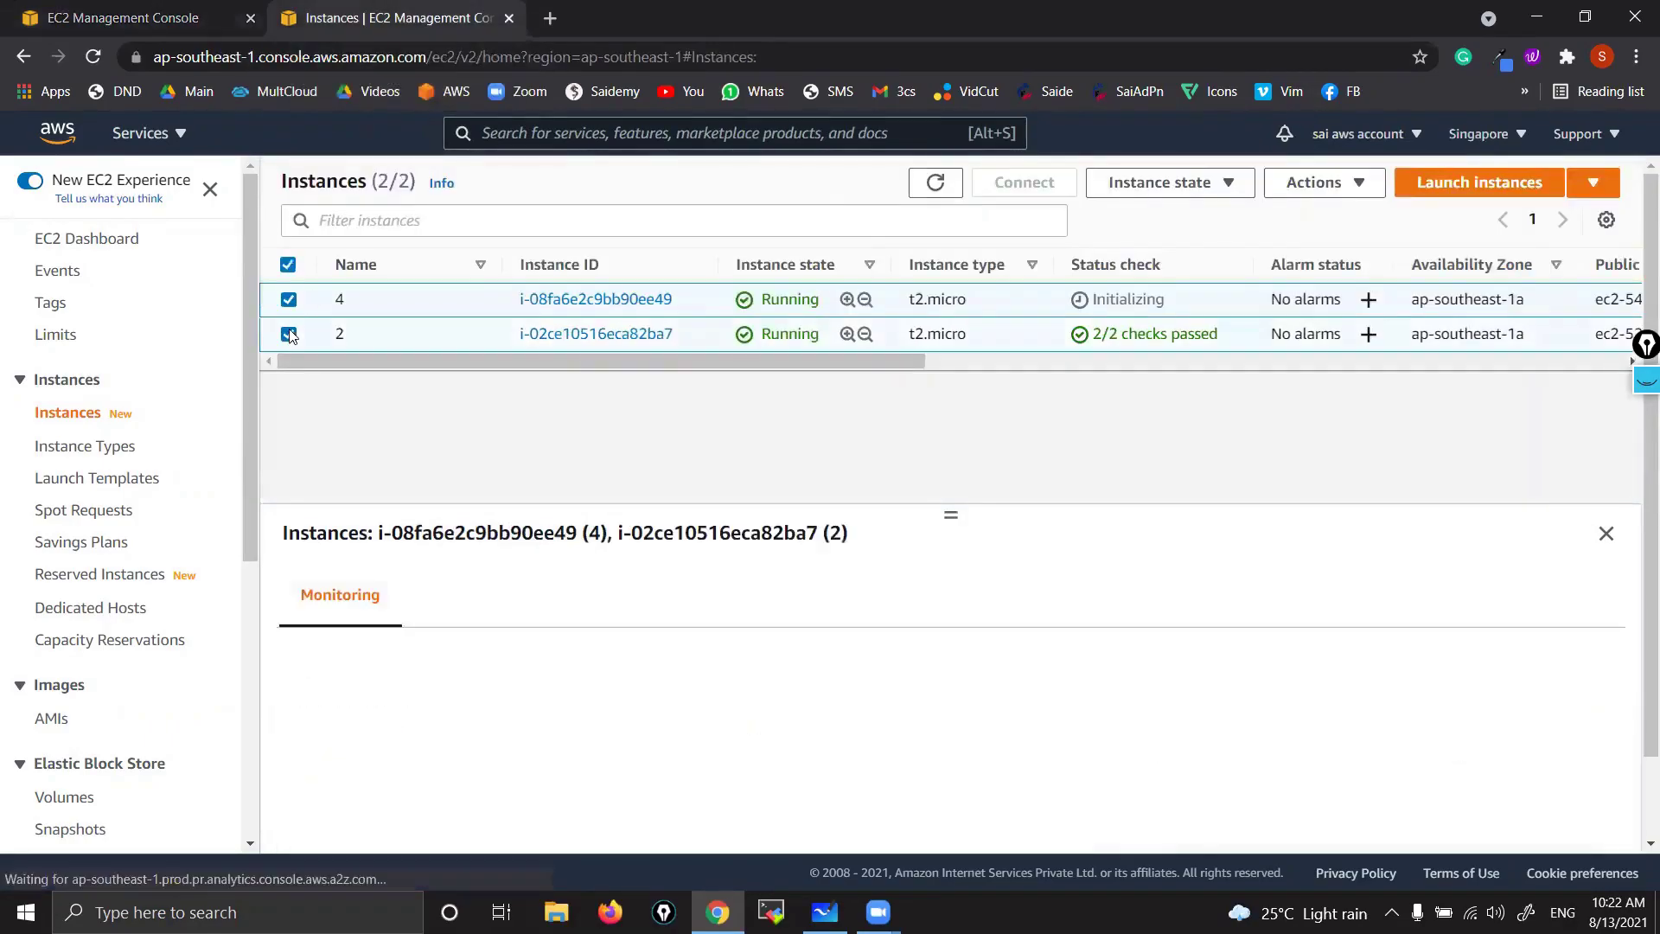
{"action": "left_click", "coordinate": [1194, 182]}
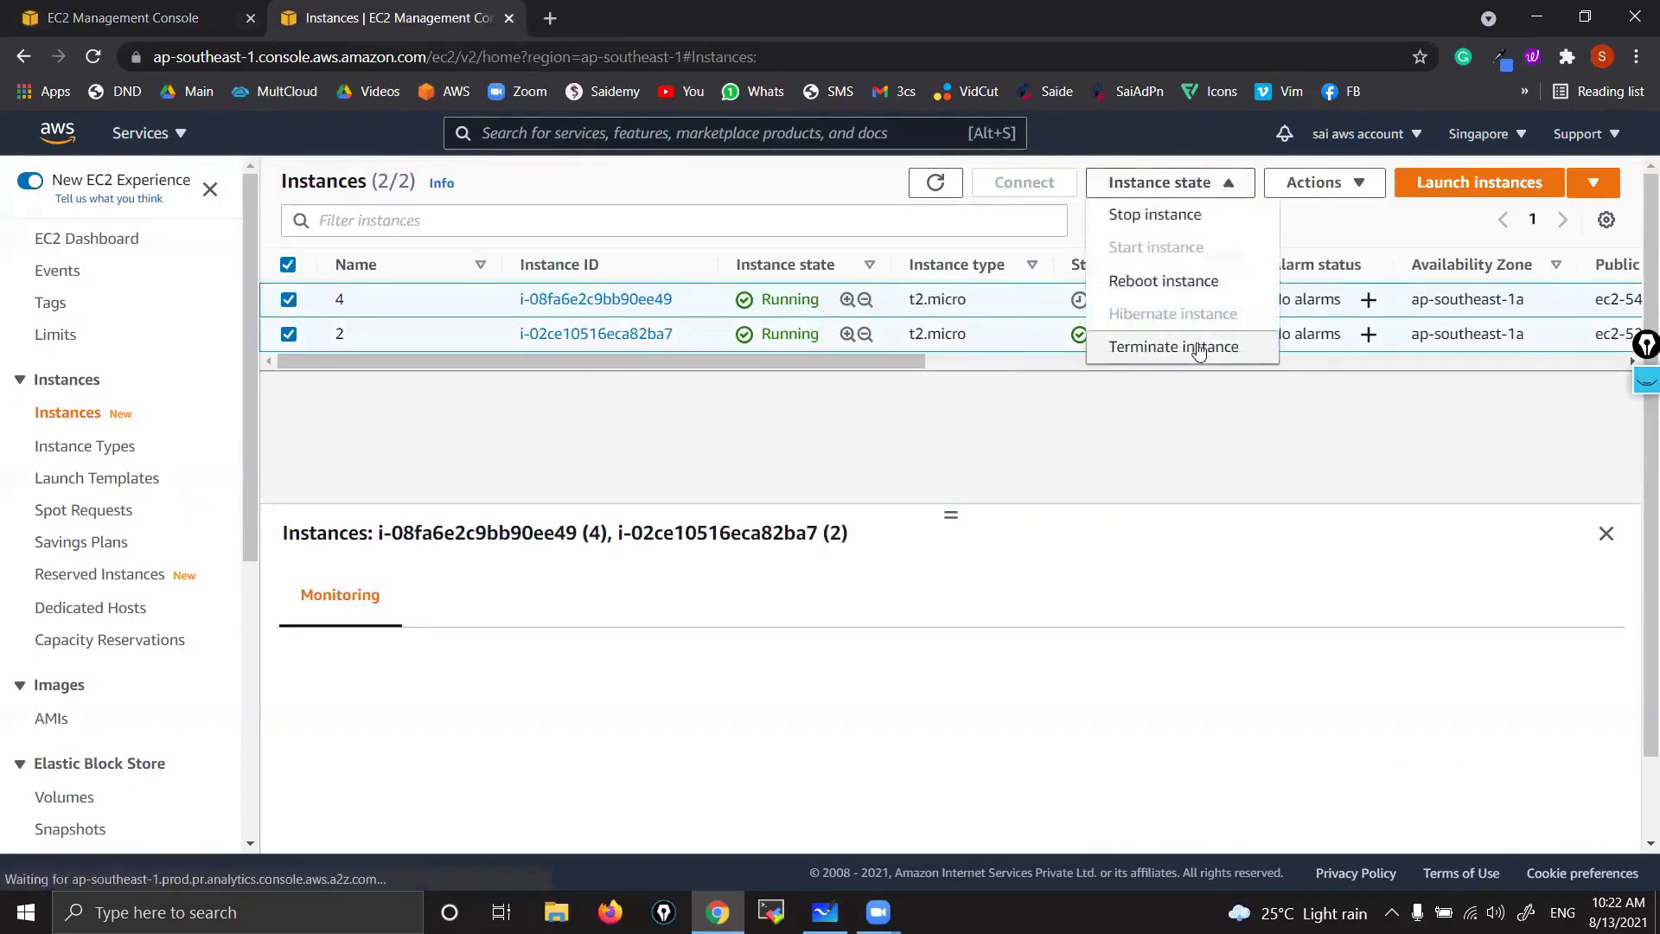
{"action": "left_click", "coordinate": [1198, 345]}
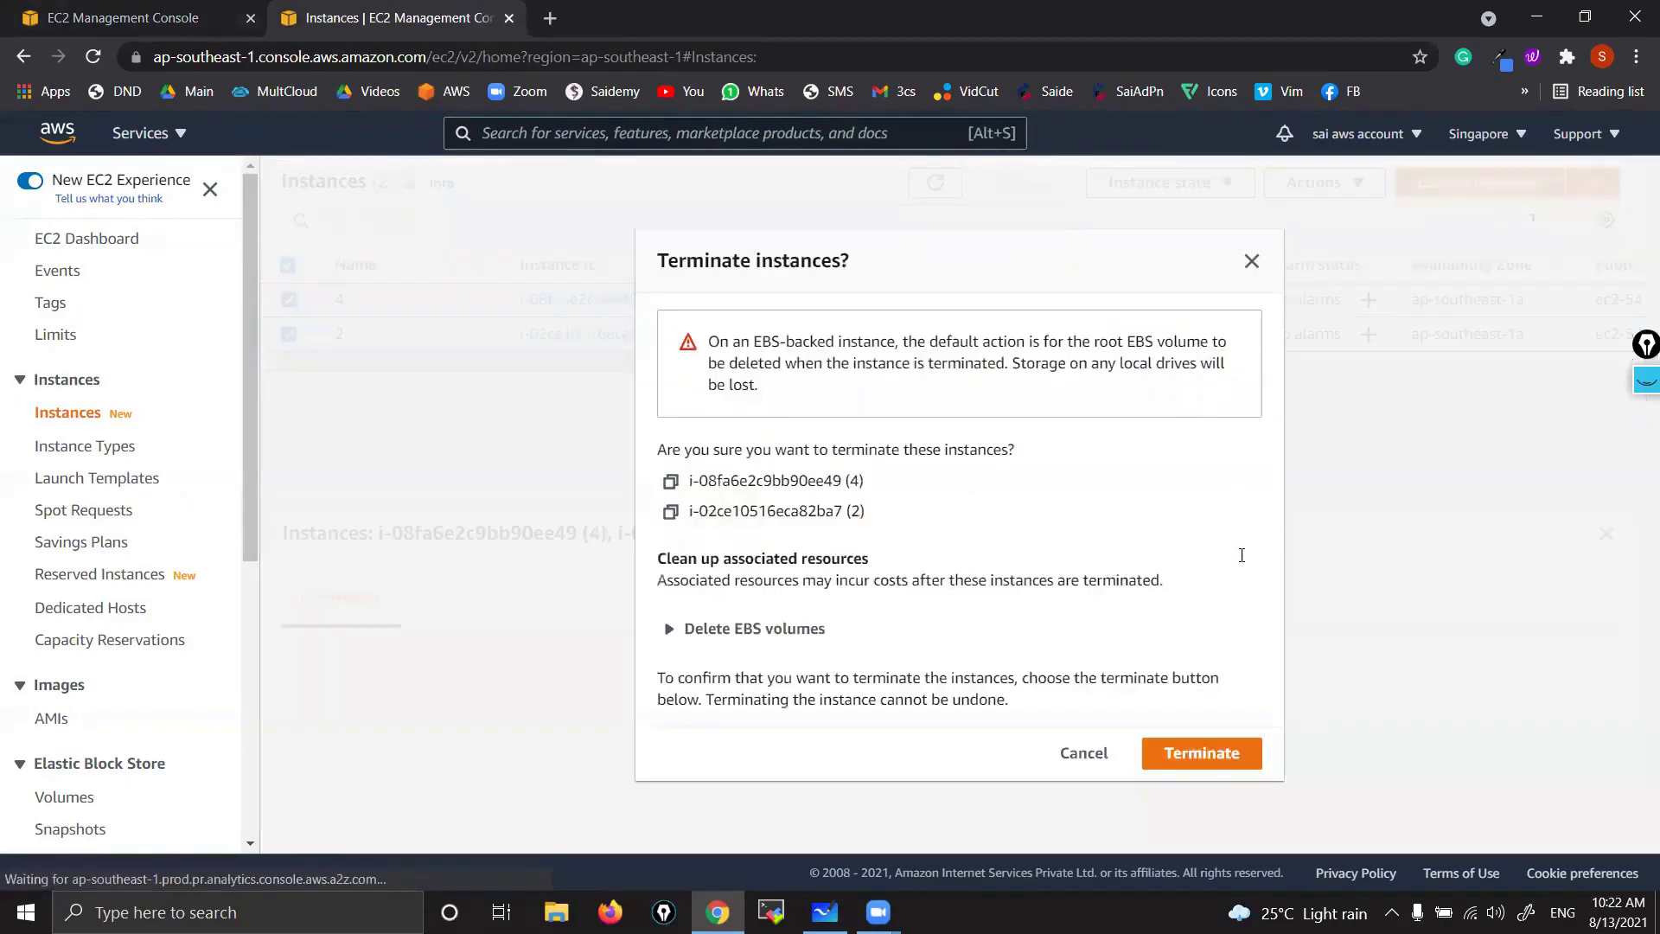
{"action": "left_click", "coordinate": [1178, 756]}
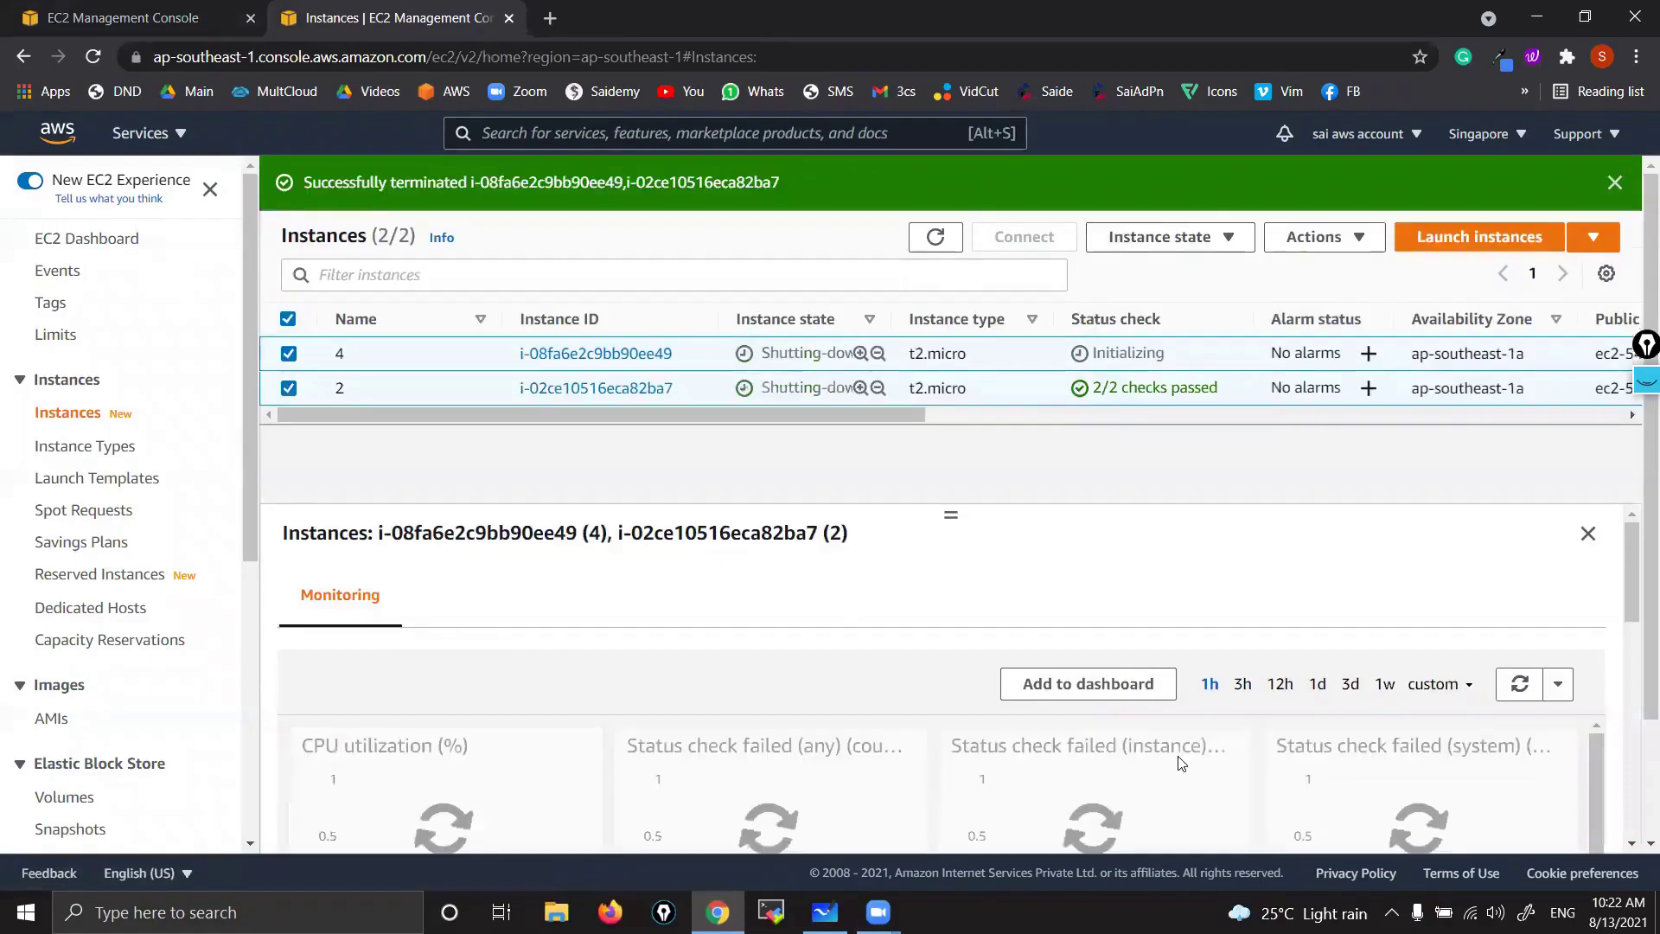
{"action": "left_click", "coordinate": [934, 239]}
- Go back to the Mumbai console, review the deletion order in Microsoft Whiteboard and return to Chrome
{"action": "left_click", "coordinate": [139, 18]}
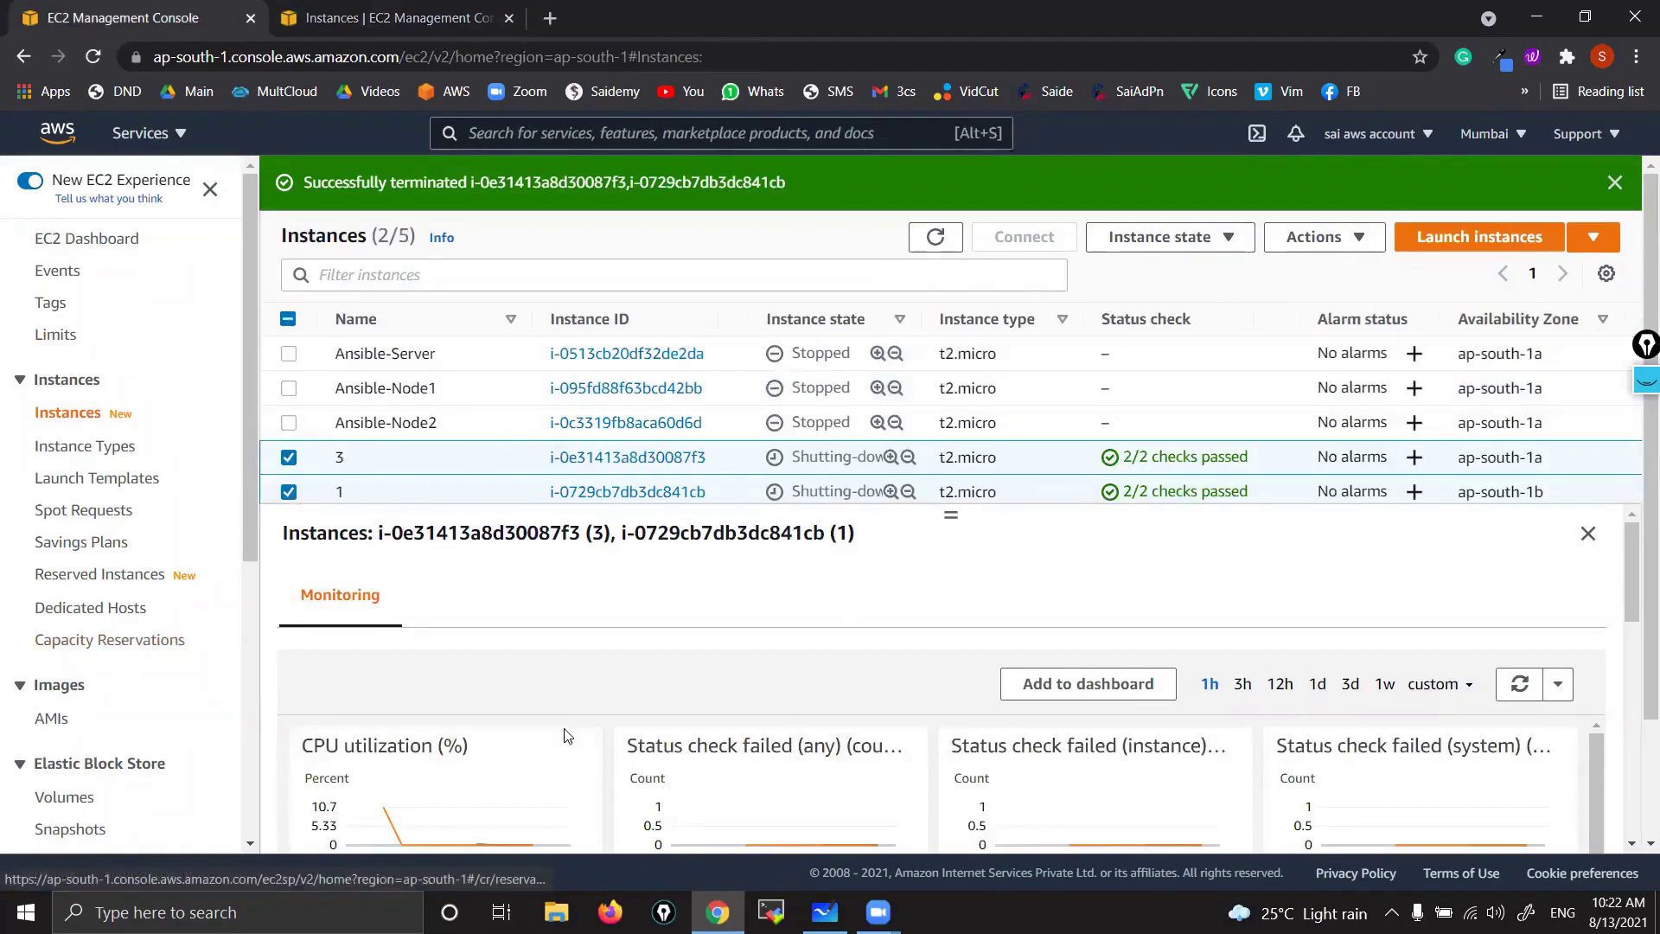
{"action": "key", "text": "alt+Tab"}
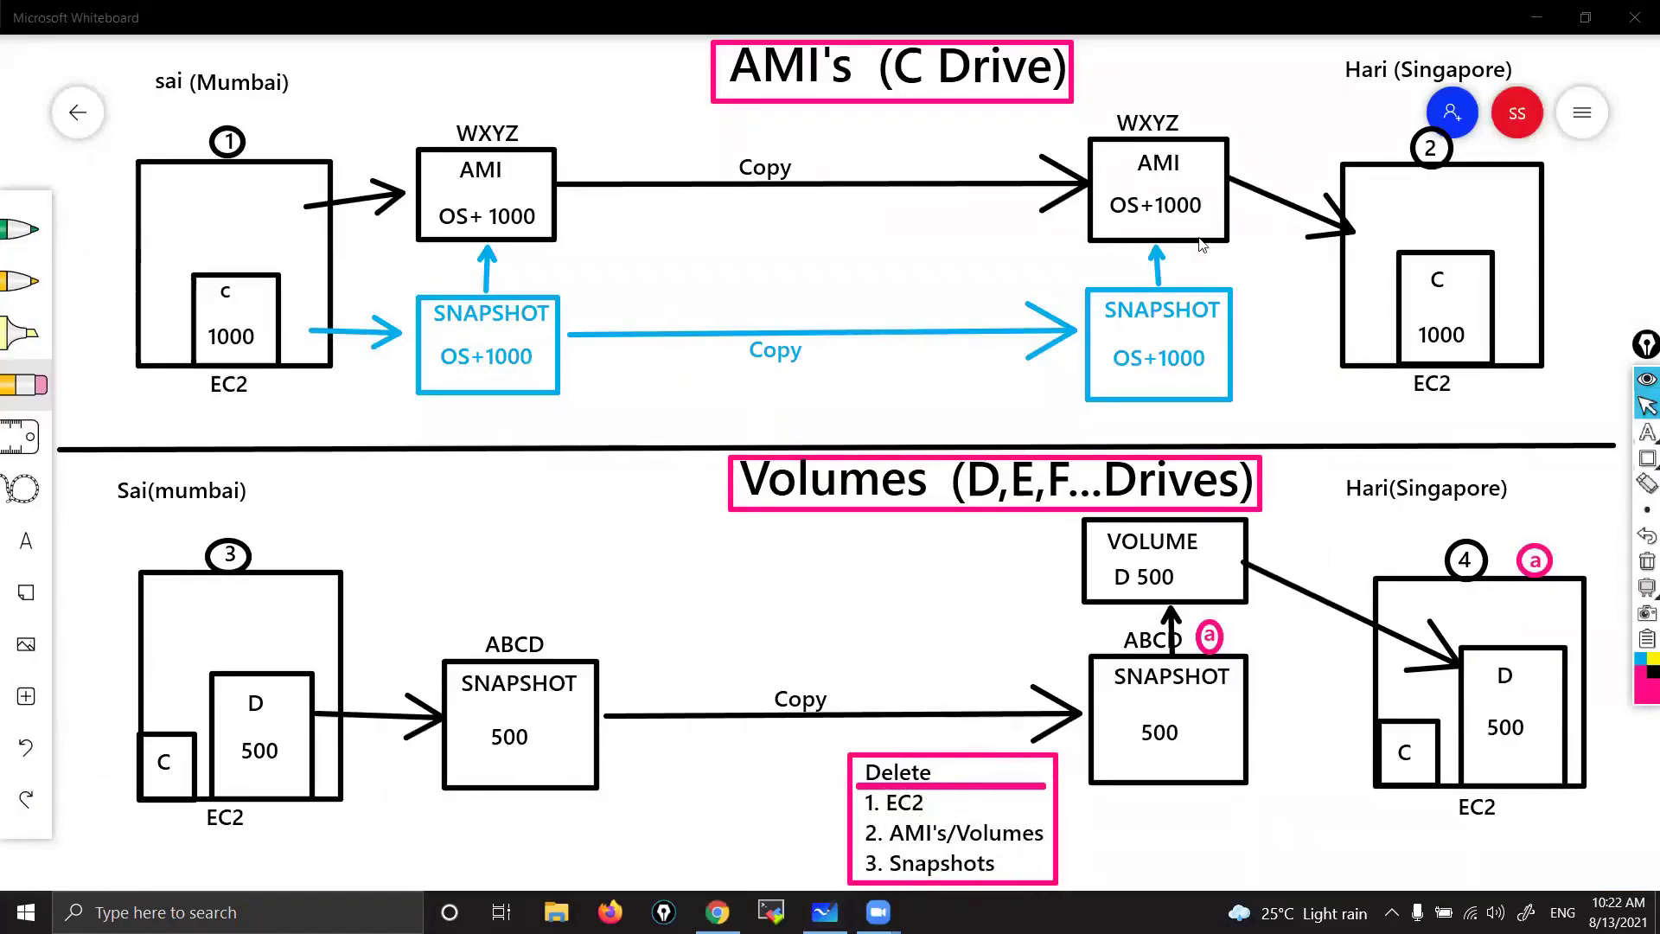
{"action": "left_click", "coordinate": [1643, 381]}
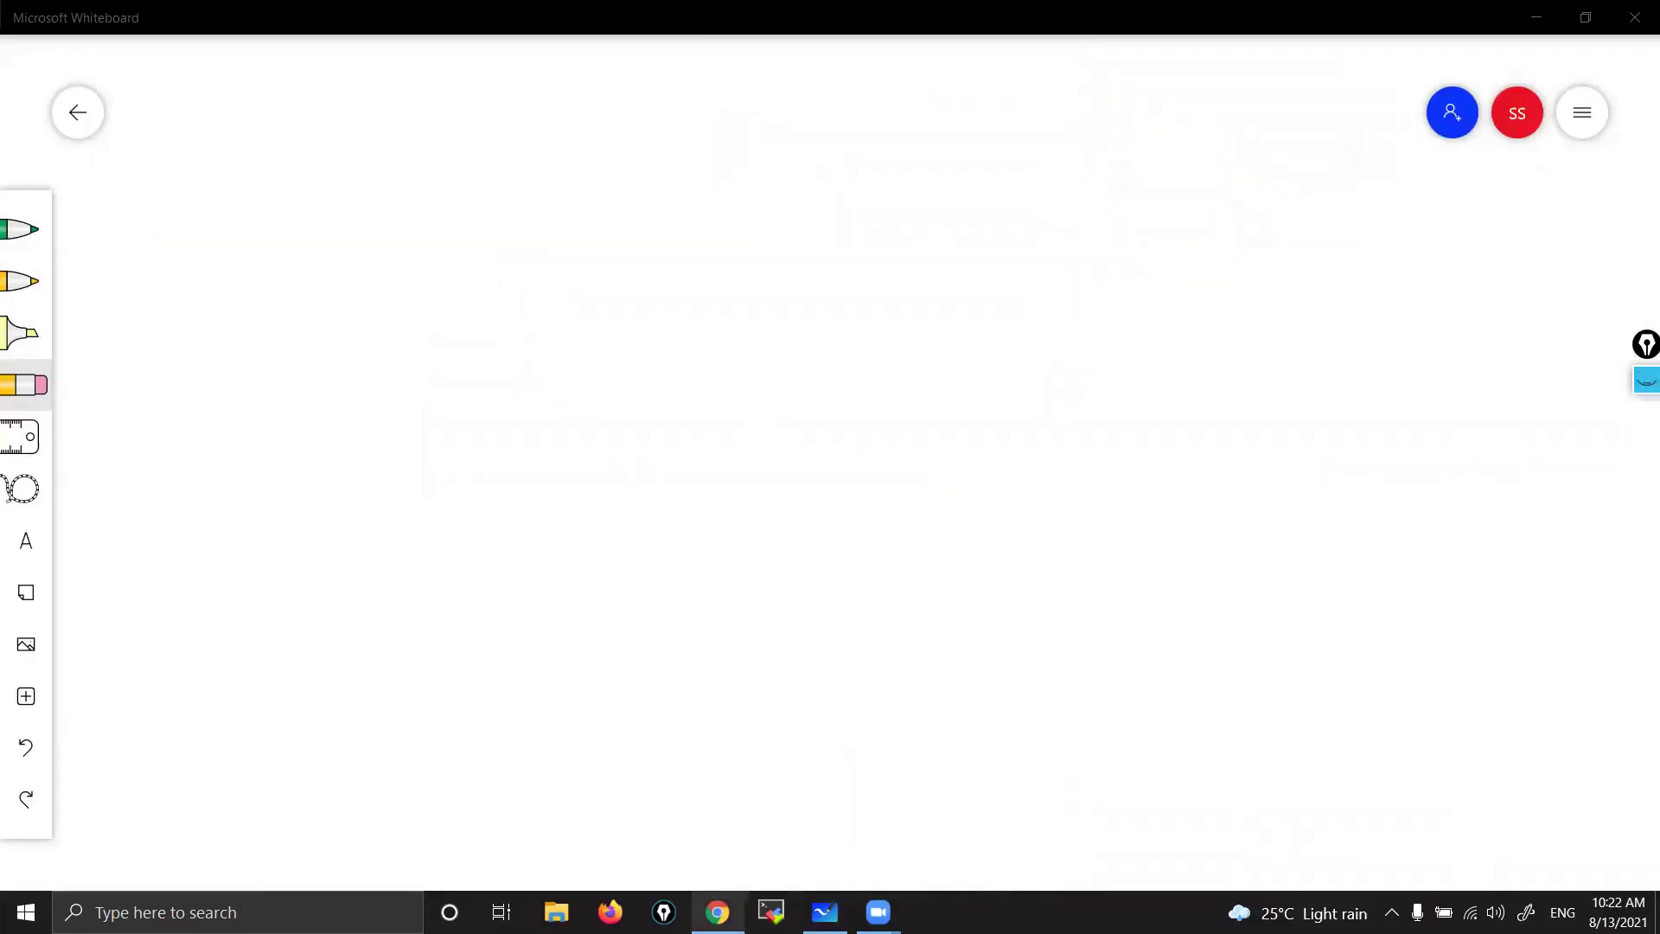
{"action": "left_click", "coordinate": [717, 912]}
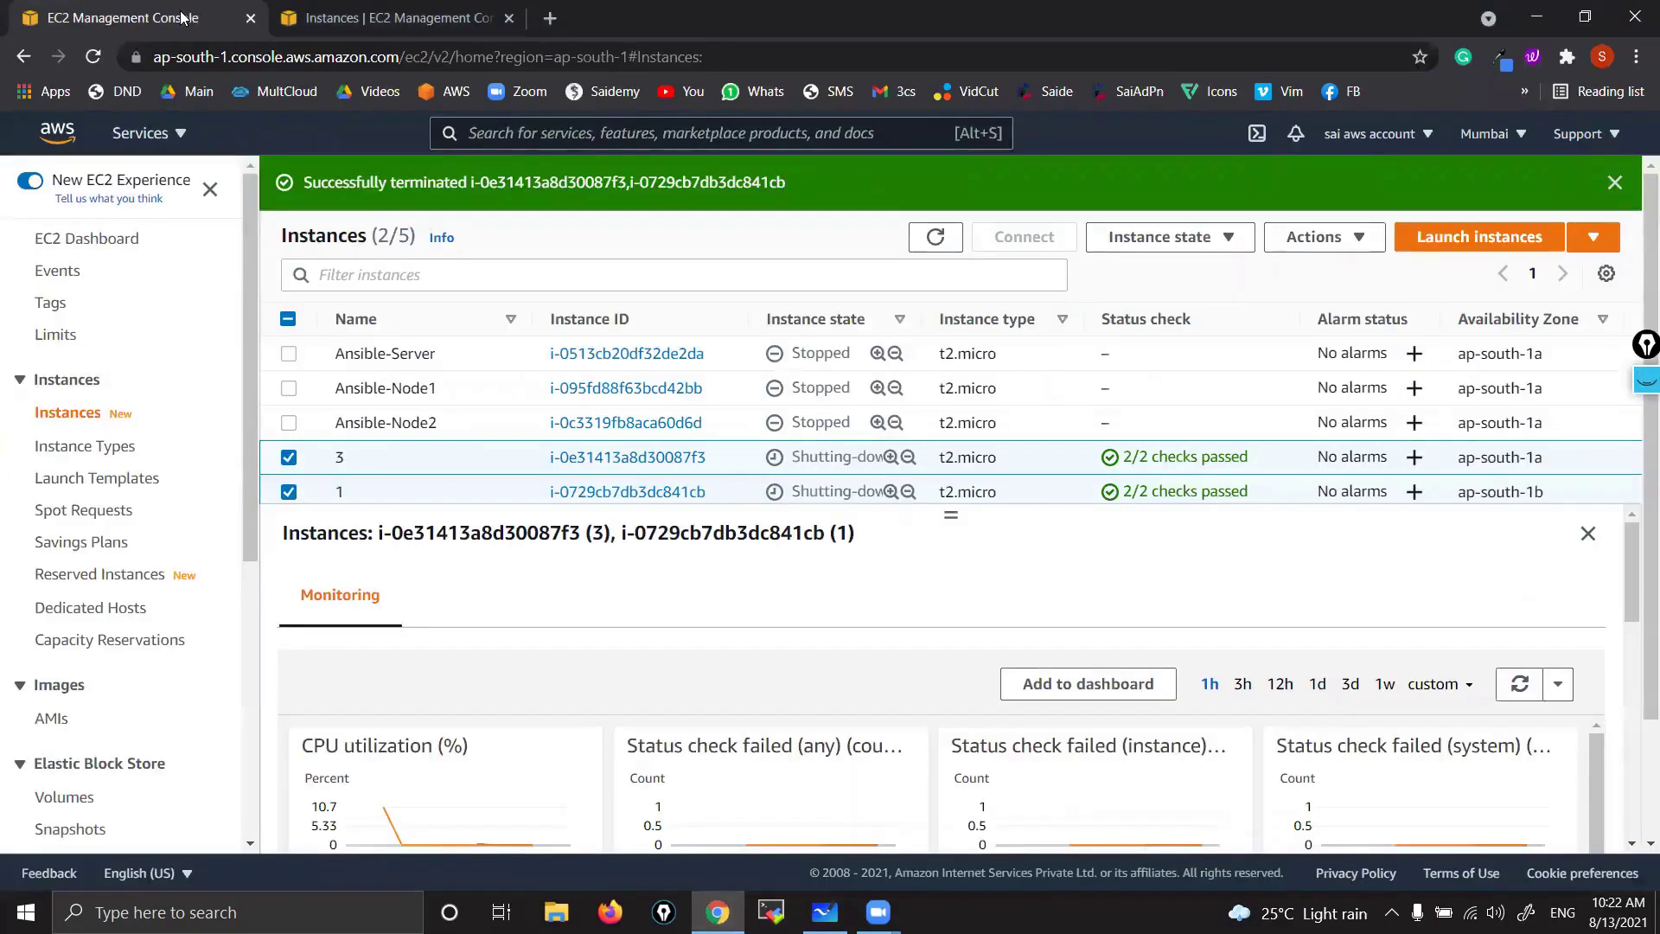
- Refresh the Mumbai Instances list repeatedly and enlarge it to check the termination state of instances 3 and 1
{"action": "left_click", "coordinate": [936, 238]}
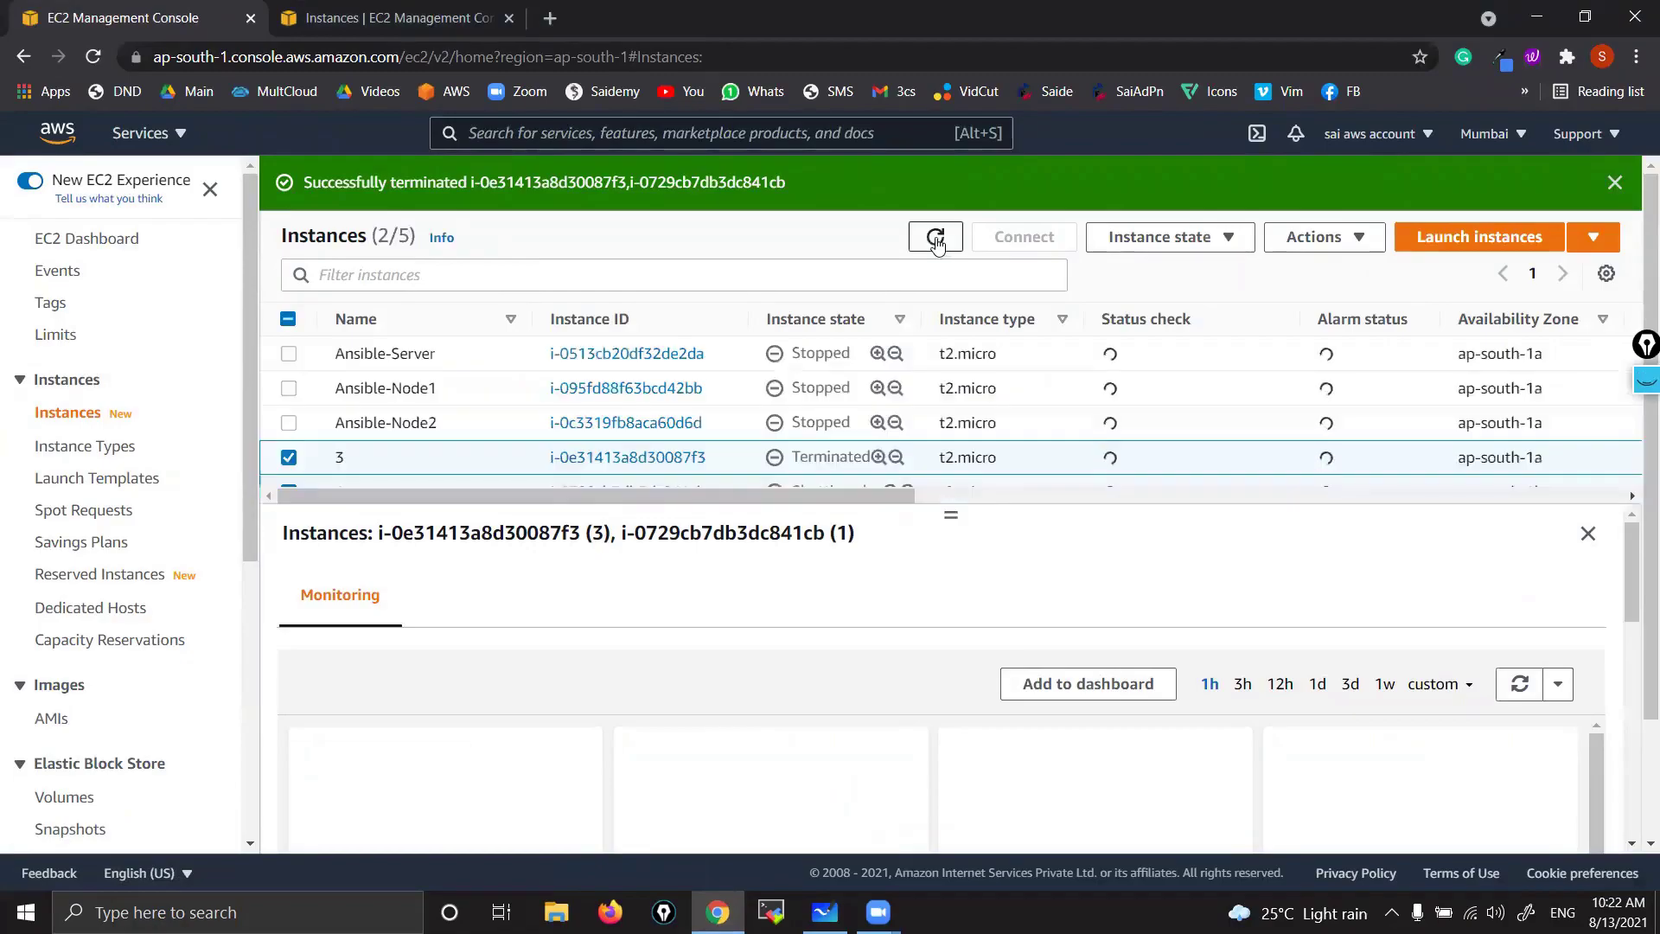
{"action": "left_click", "coordinate": [937, 240]}
{"action": "left_click_drag", "start_coordinate": [955, 509], "coordinate": [951, 558]}
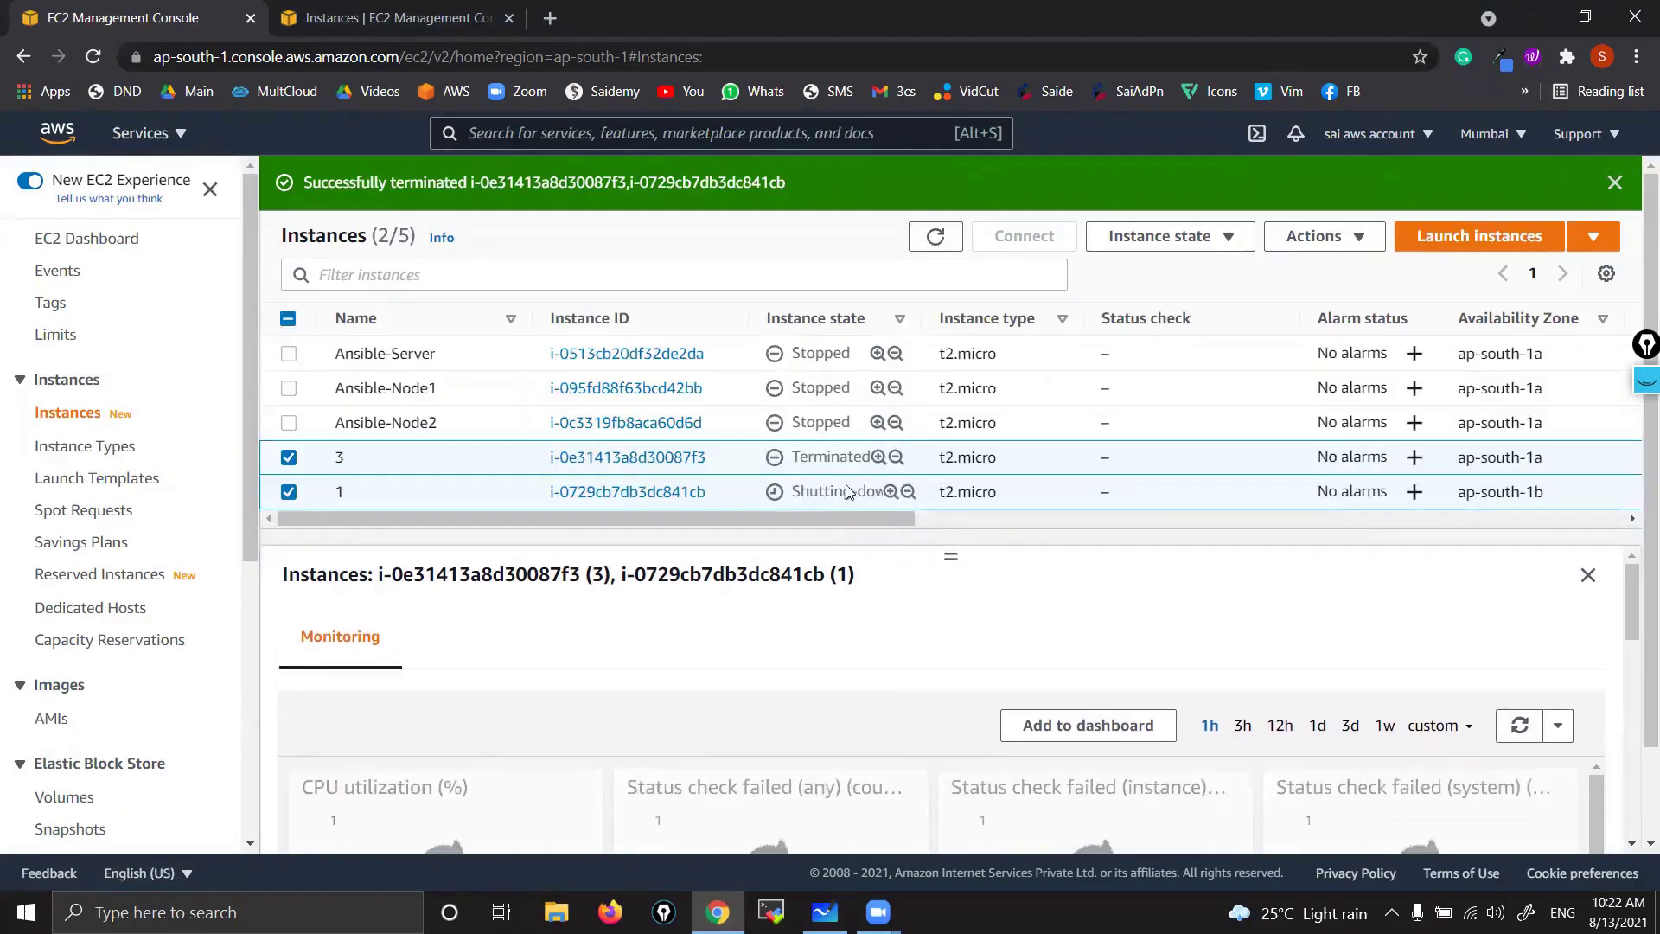
{"action": "left_click", "coordinate": [941, 240]}
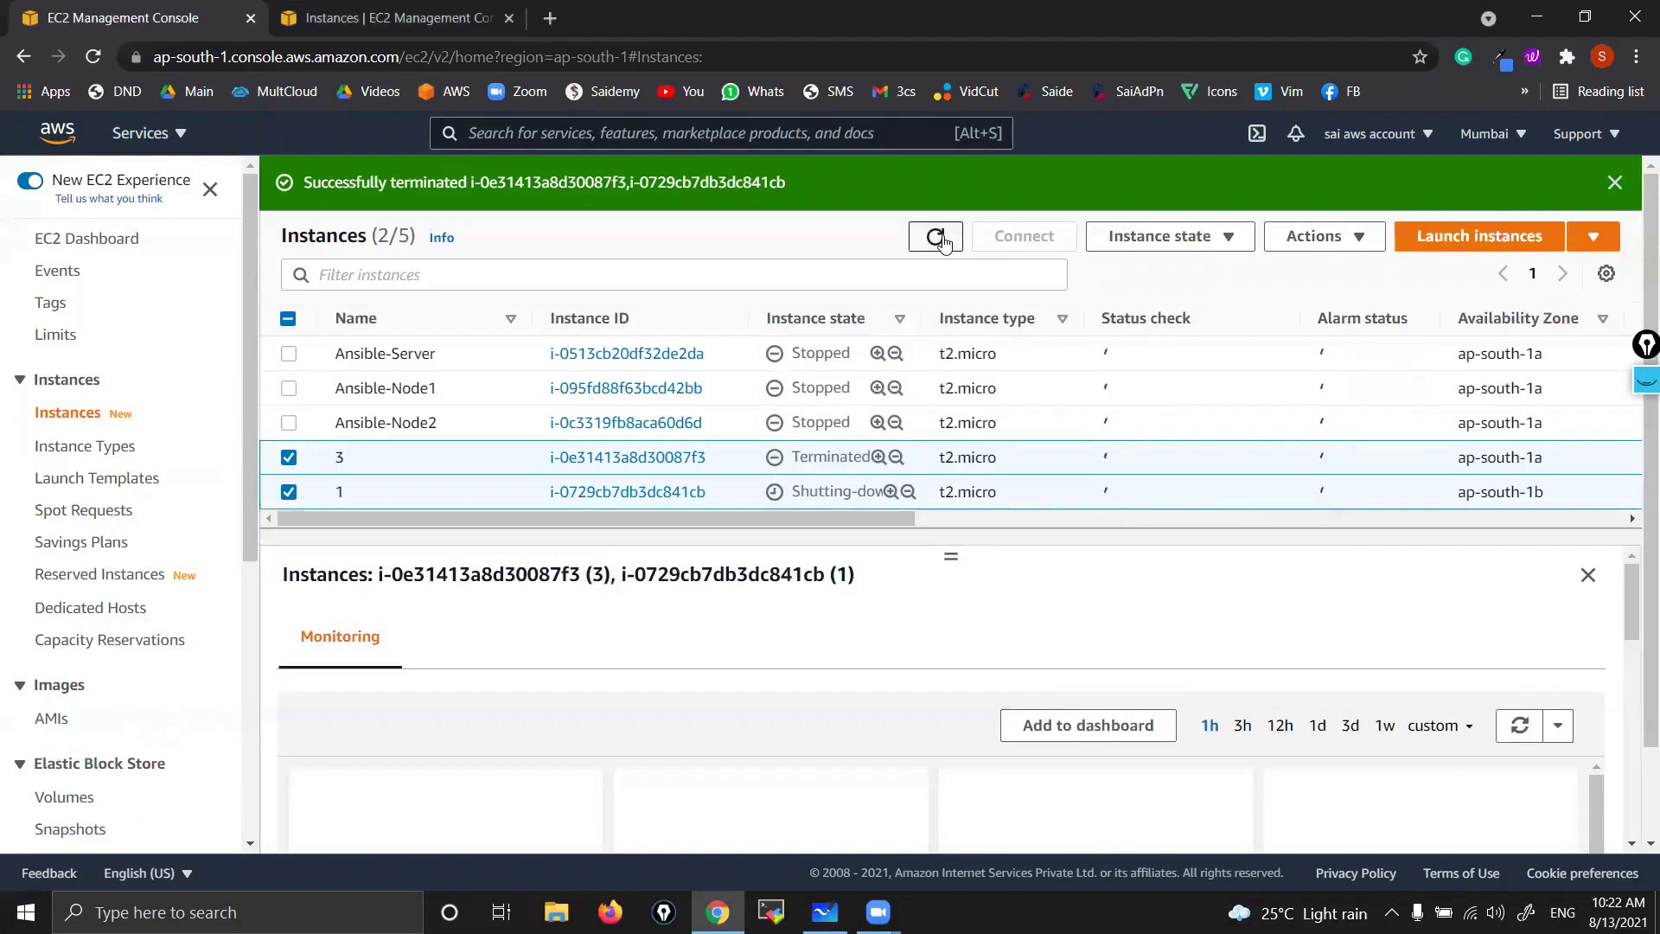
{"action": "left_click", "coordinate": [937, 238]}
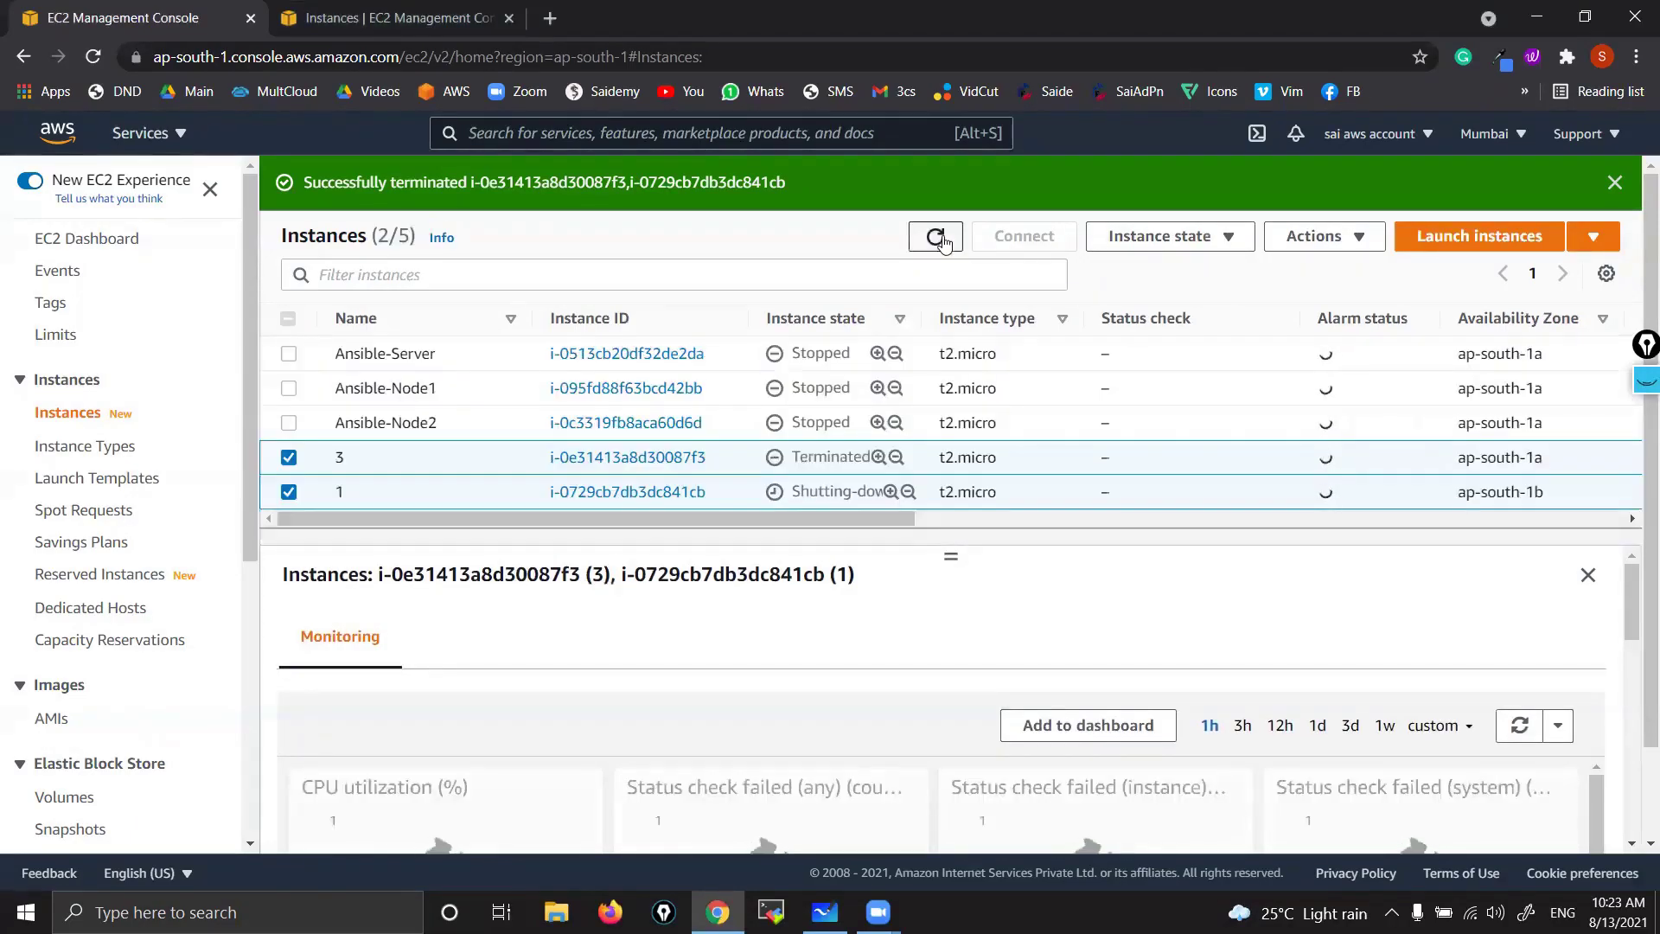
- Refresh the Mumbai Instances list and deregister the WXYZ AMI in that region
{"action": "left_click", "coordinate": [938, 239]}
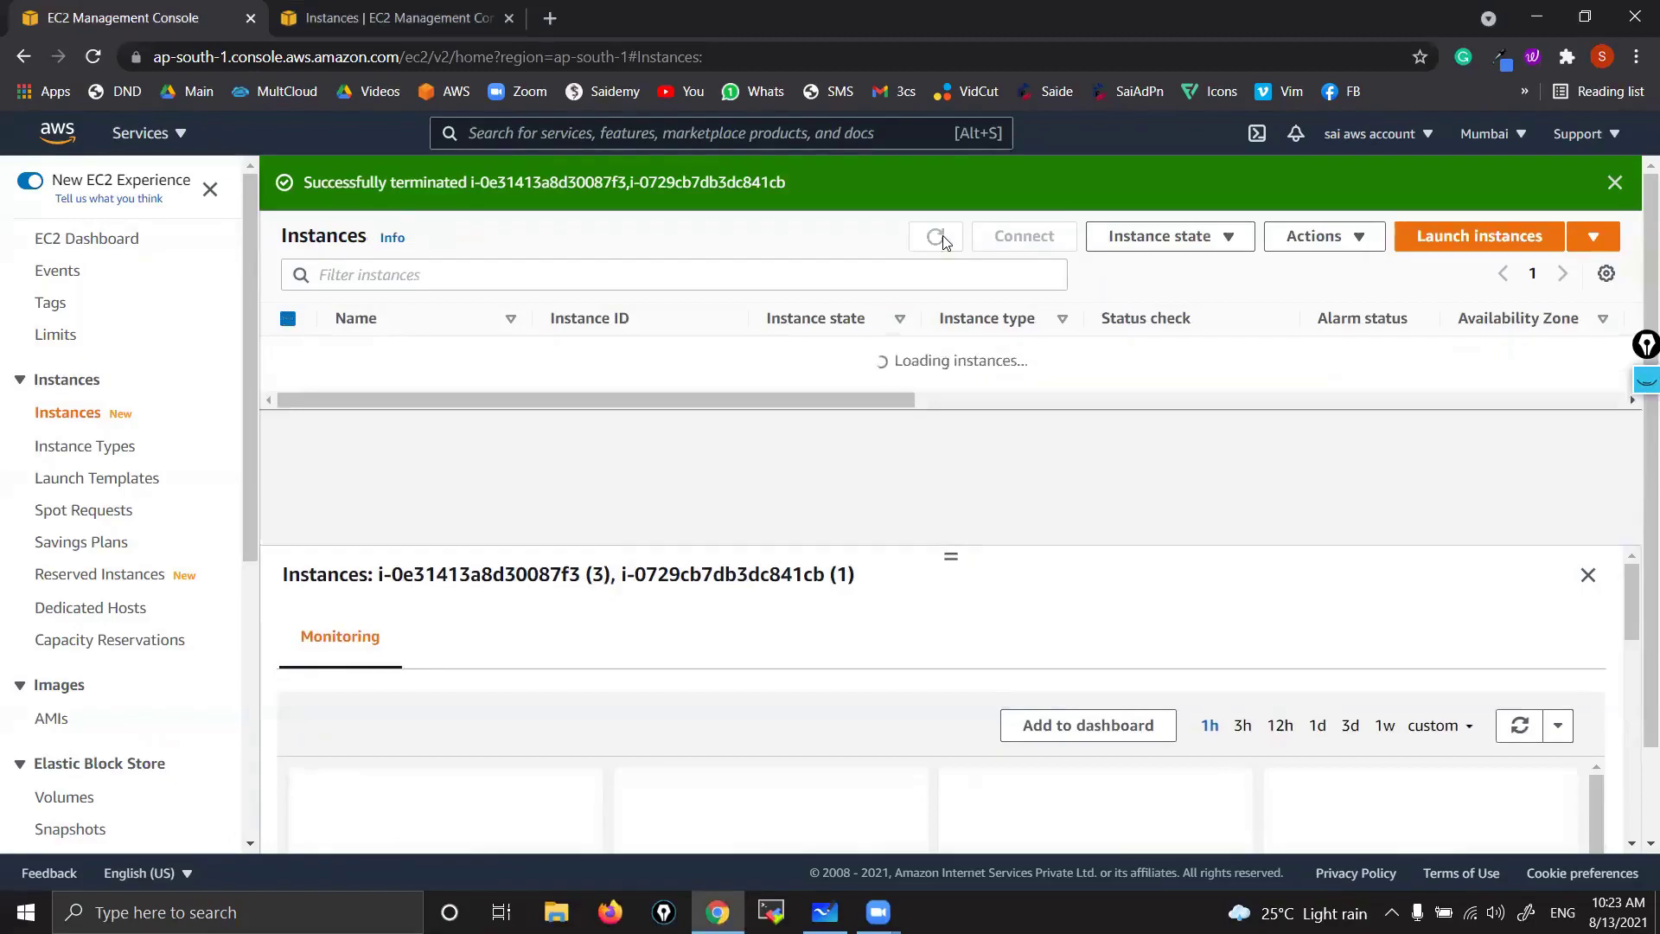
{"action": "scroll", "coordinate": [140, 664], "scroll_direction": "down", "scroll_amount": 1}
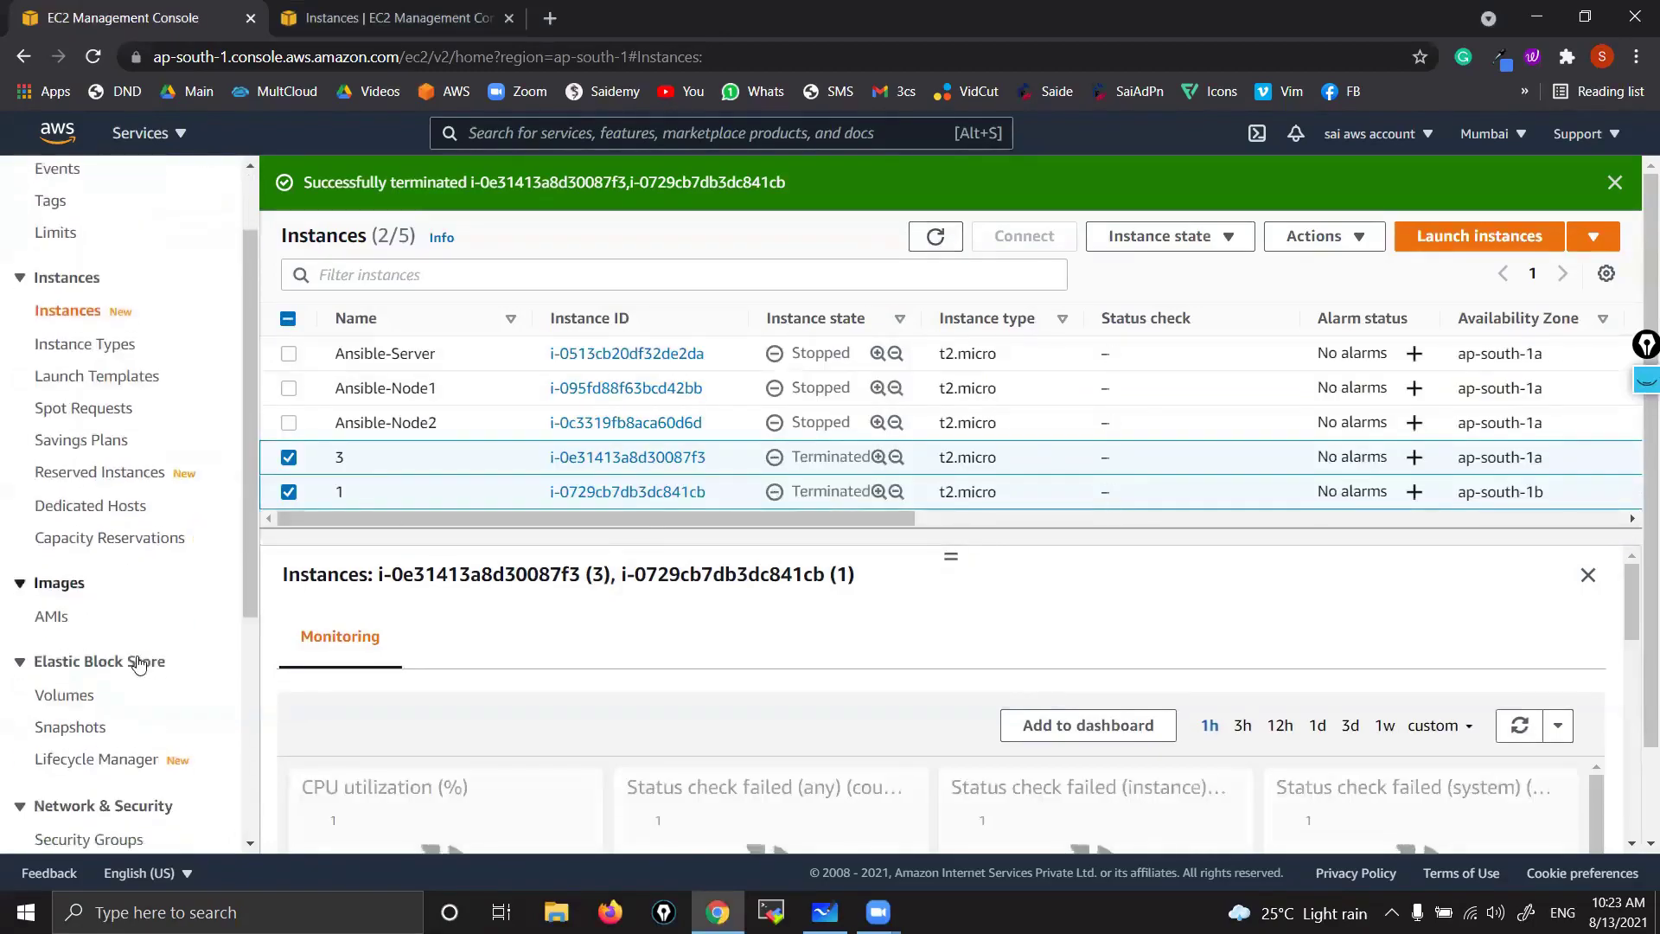
{"action": "left_click", "coordinate": [56, 607]}
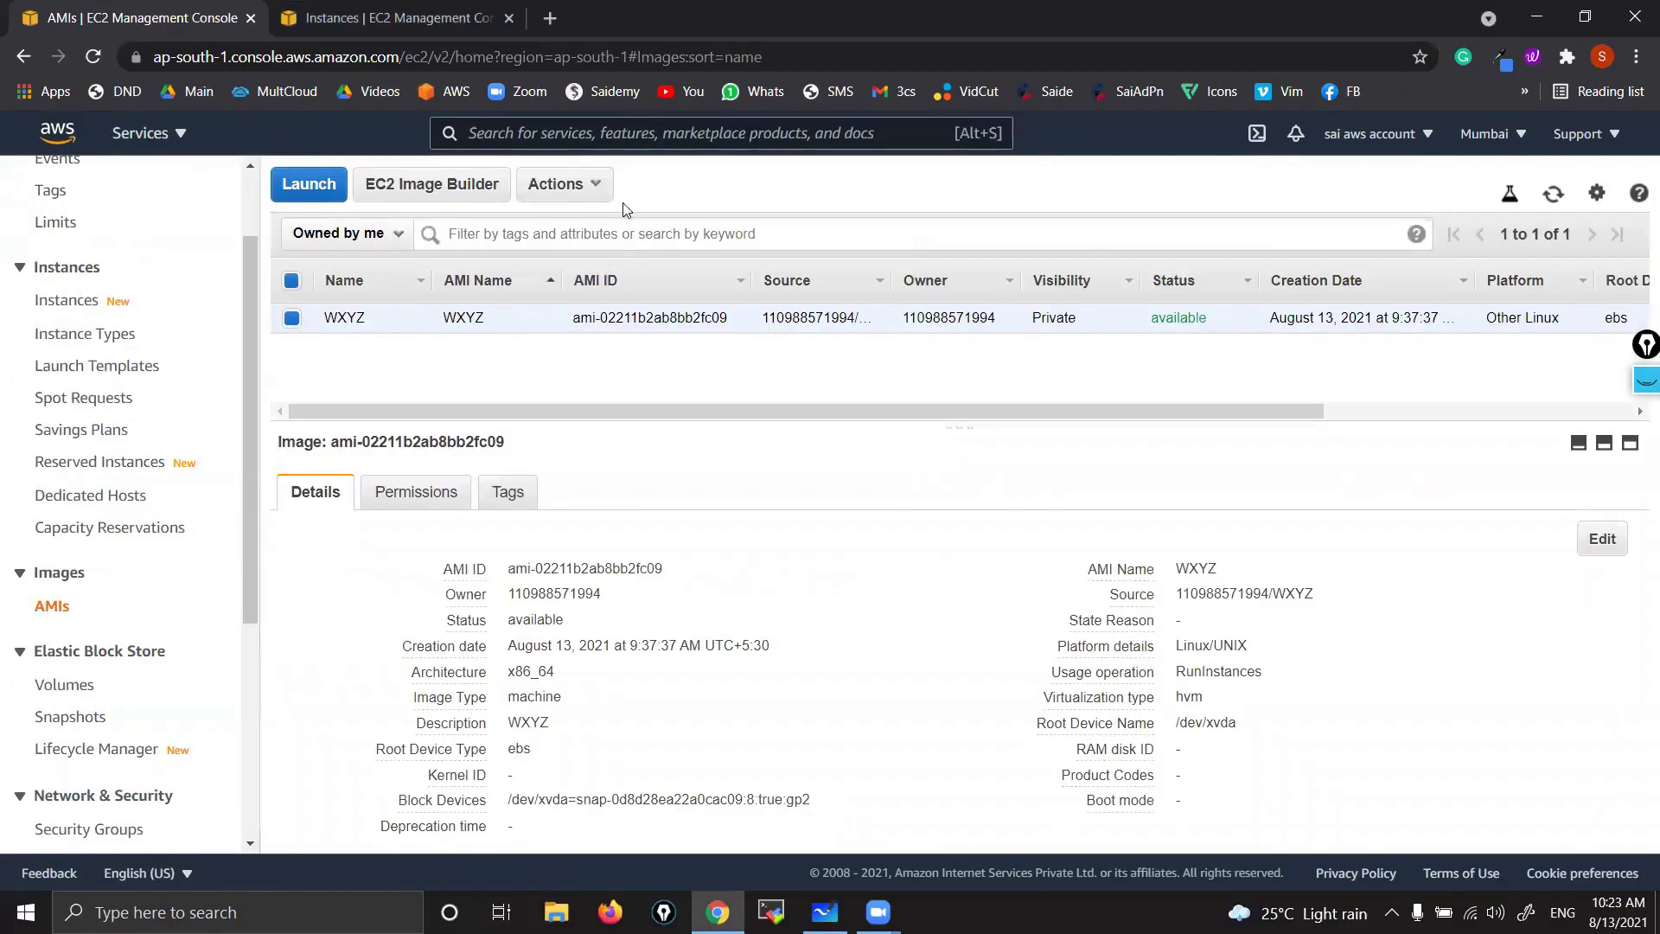
{"action": "left_click", "coordinate": [588, 186]}
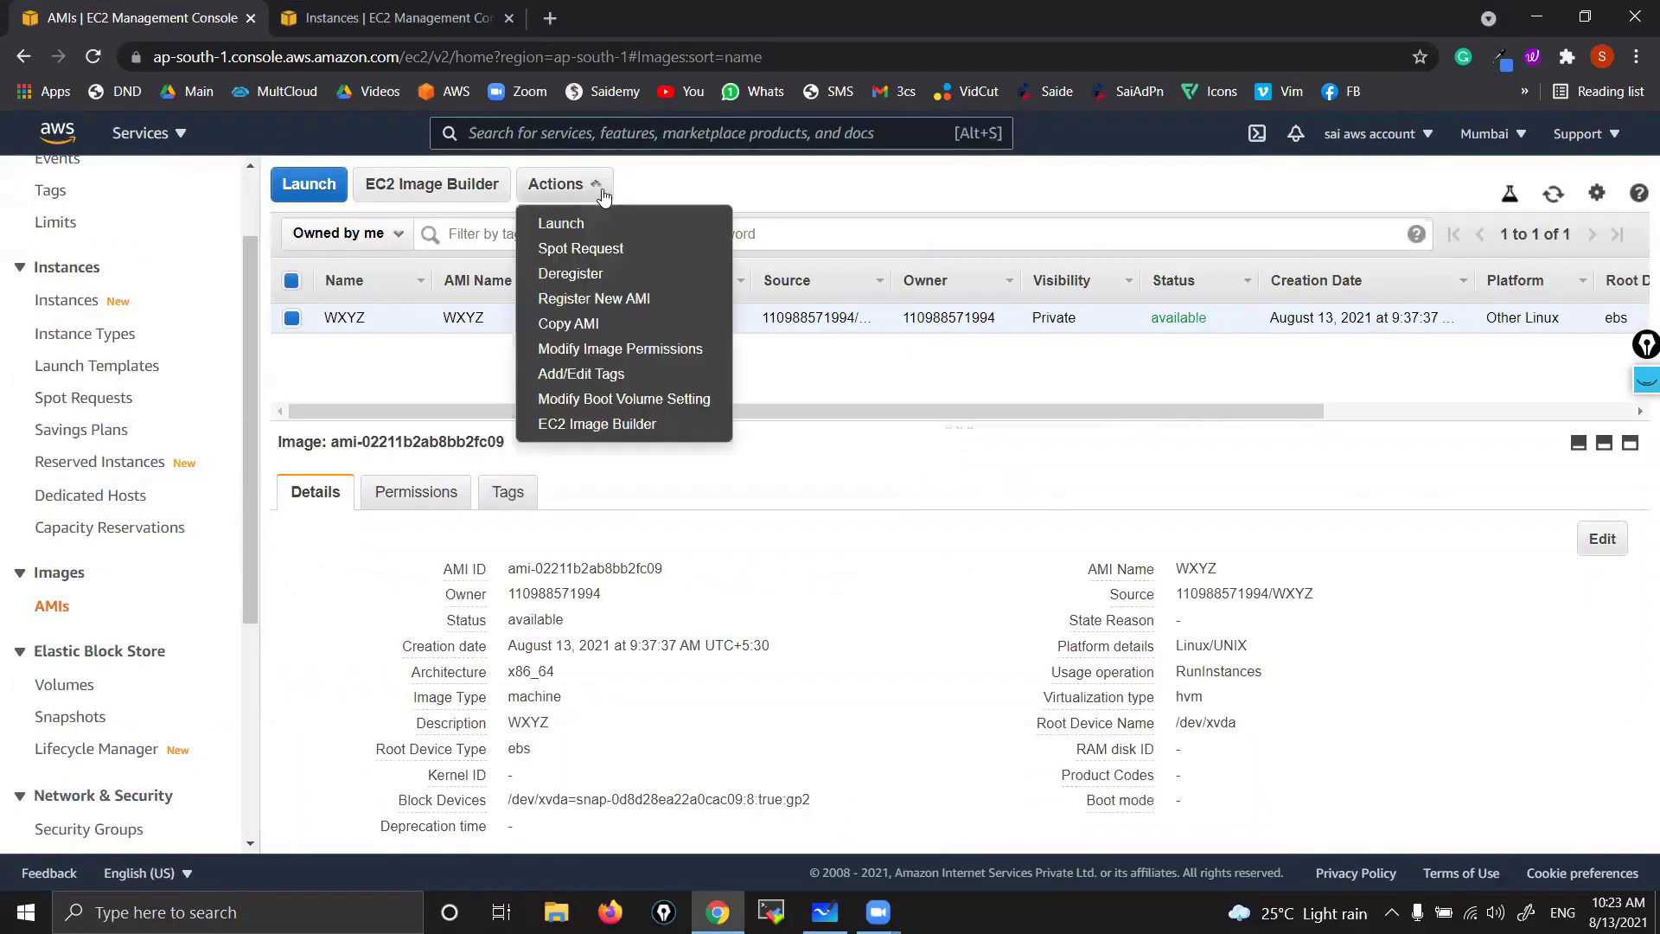
{"action": "left_click", "coordinate": [593, 275]}
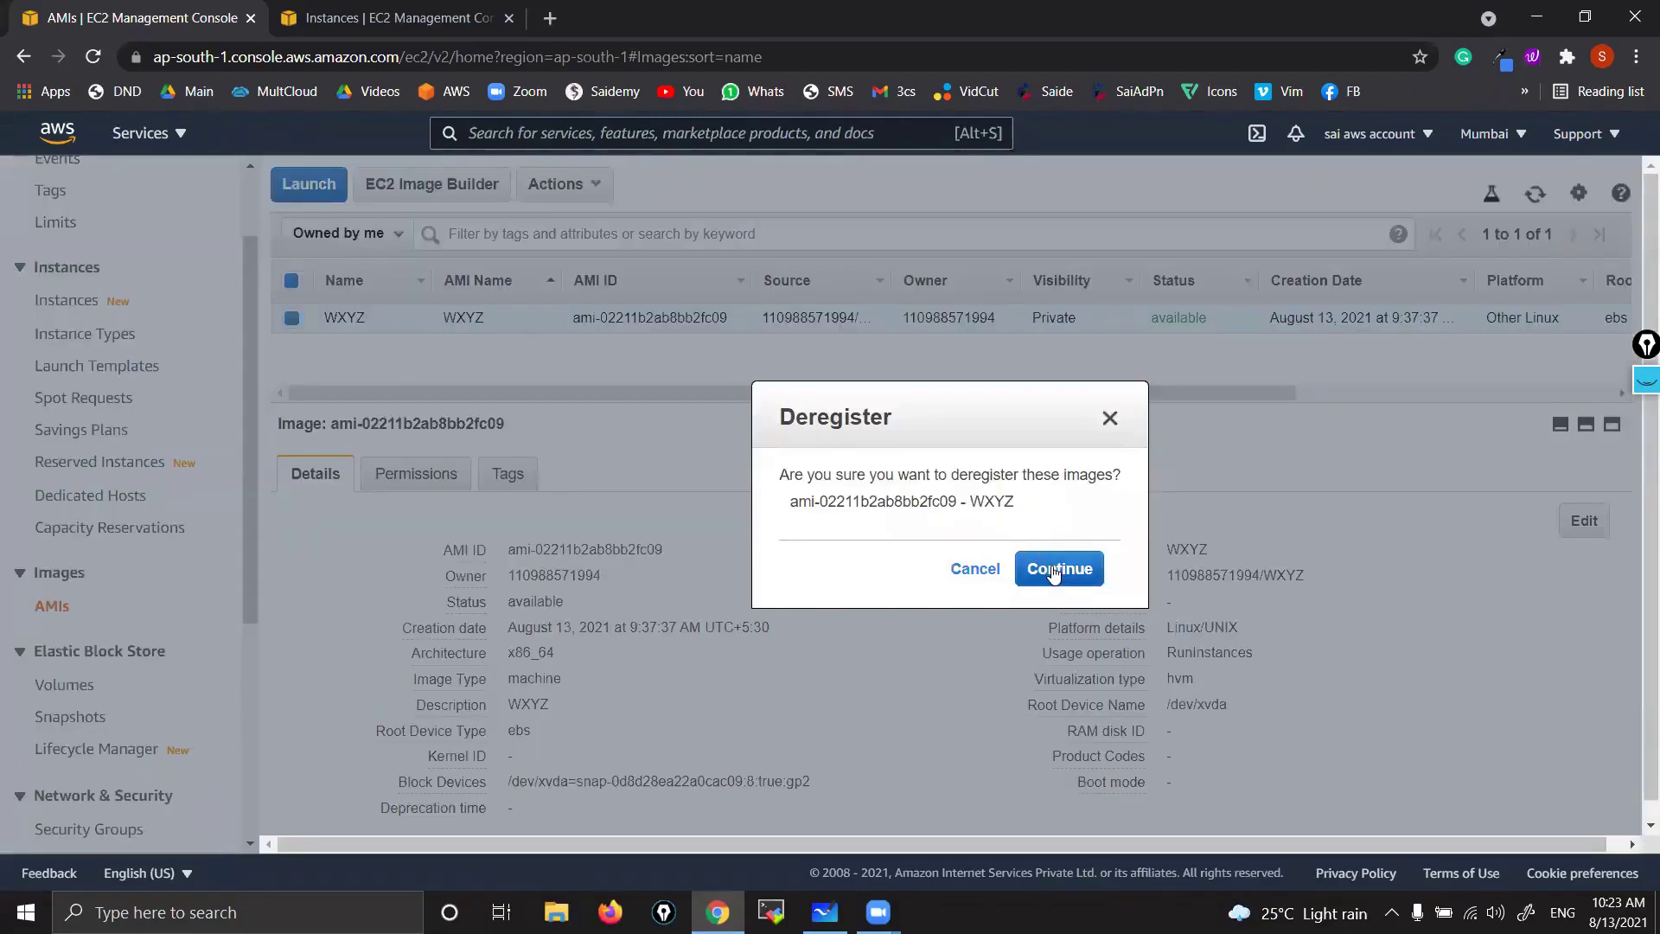
{"action": "left_click", "coordinate": [1054, 573]}
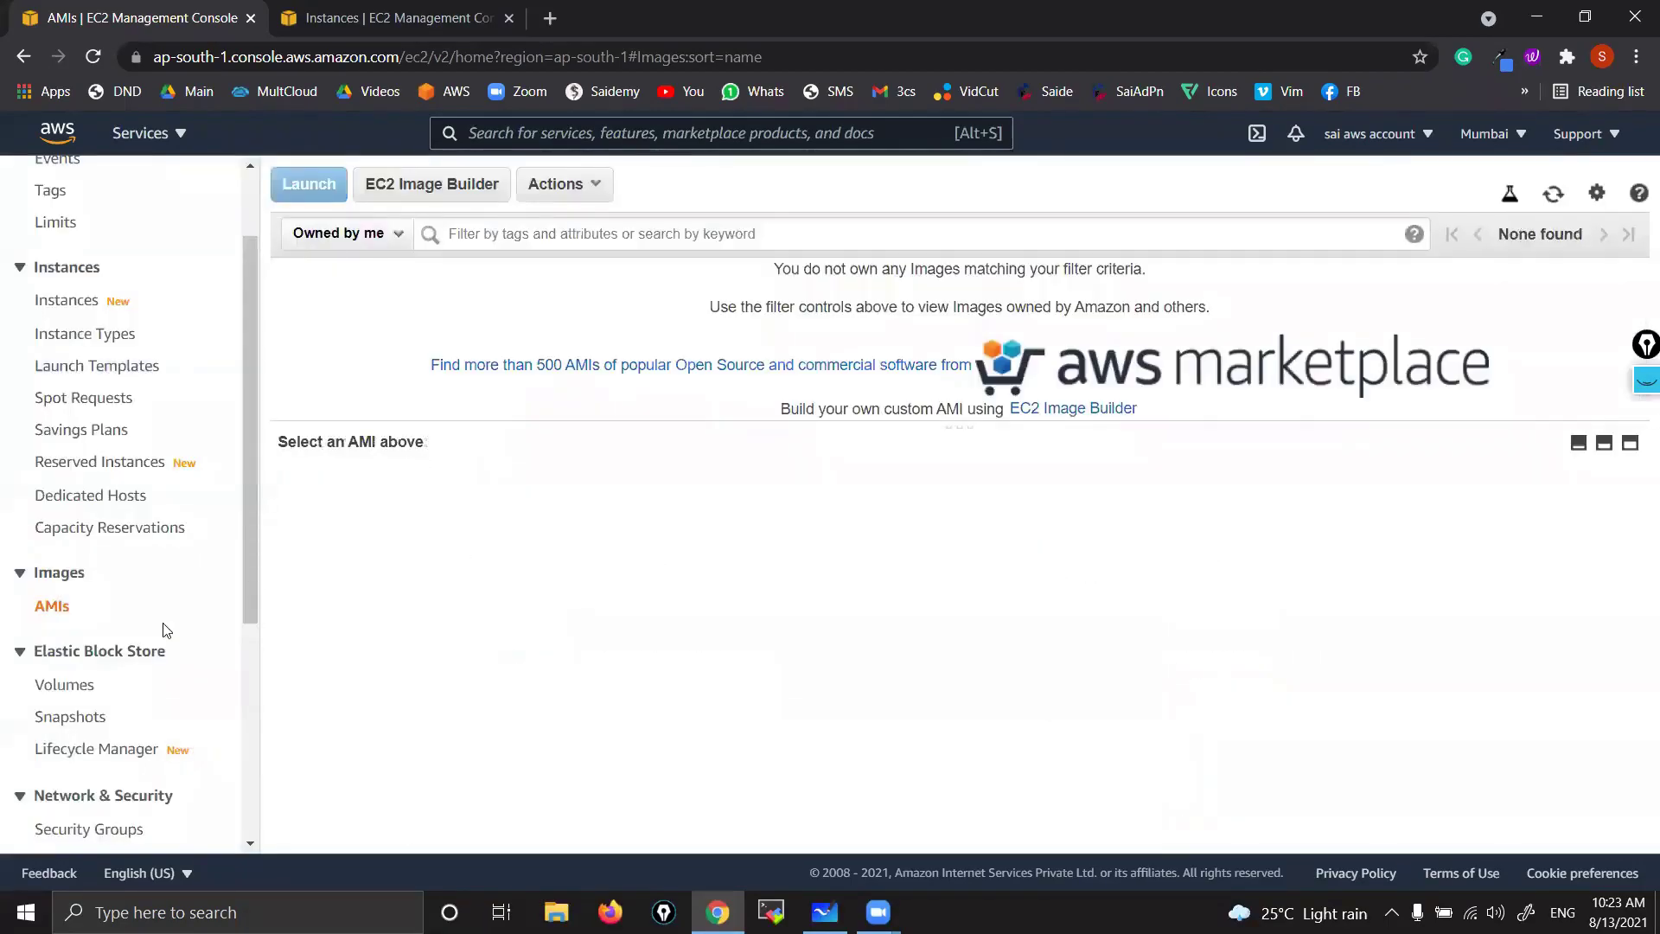
- Check the Mumbai volumes for leftovers and delete the ABCD and WXYZ snapshots in that region
{"action": "scroll", "coordinate": [167, 630], "scroll_direction": "down", "scroll_amount": 2}
{"action": "left_click", "coordinate": [64, 536]}
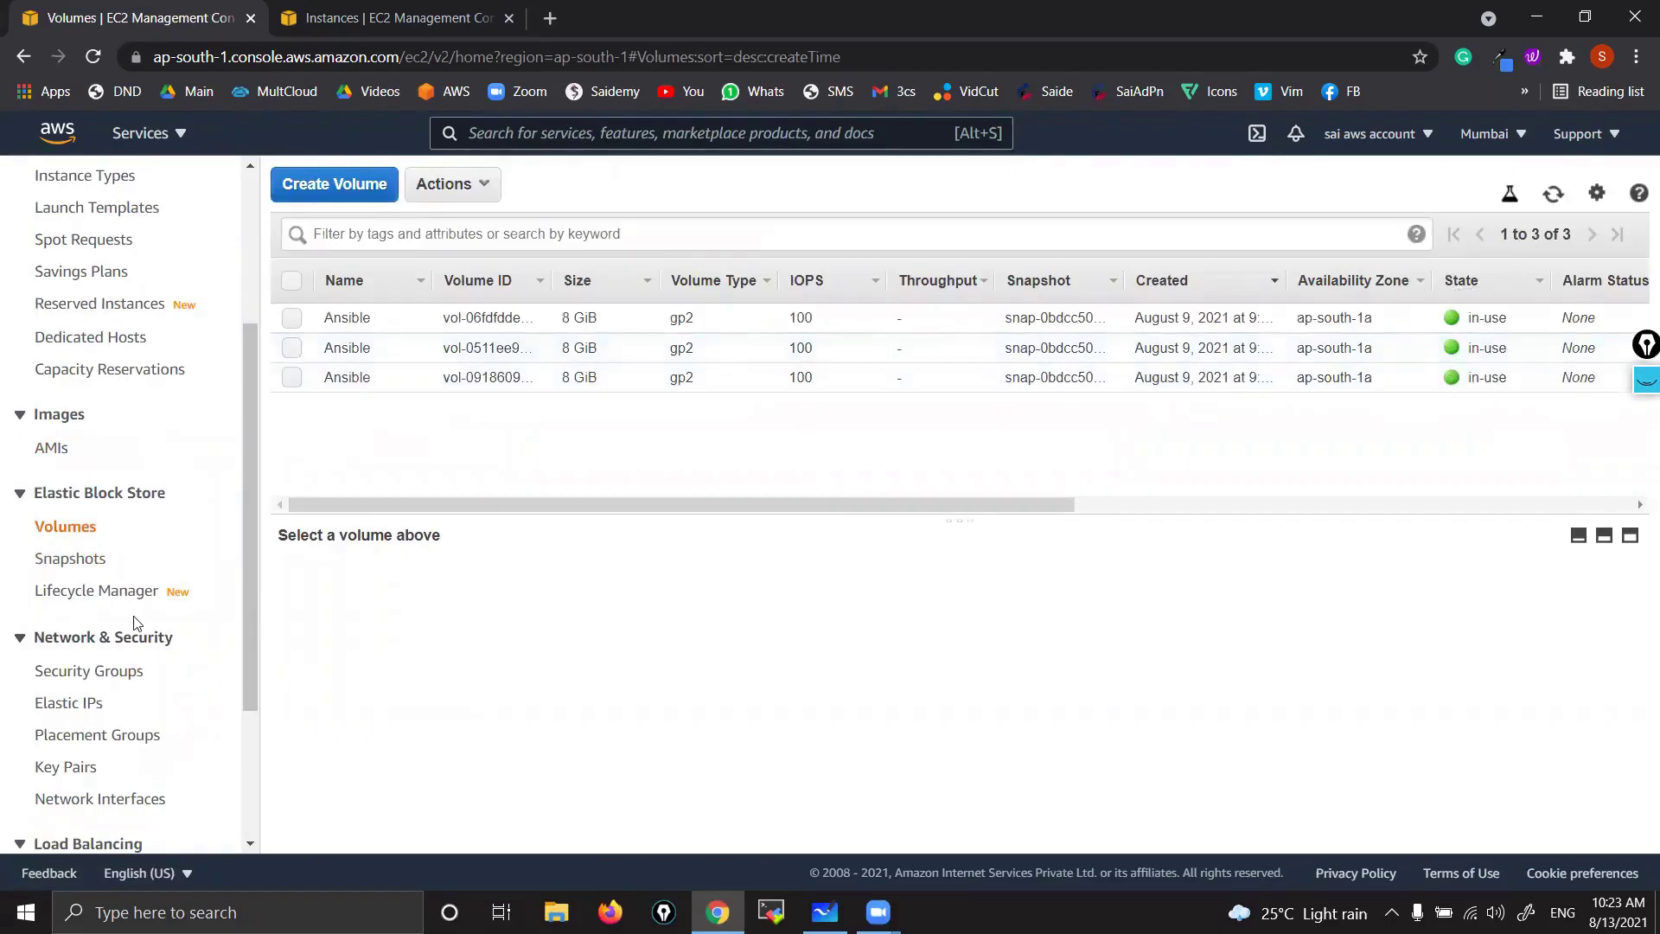
{"action": "left_click", "coordinate": [84, 561]}
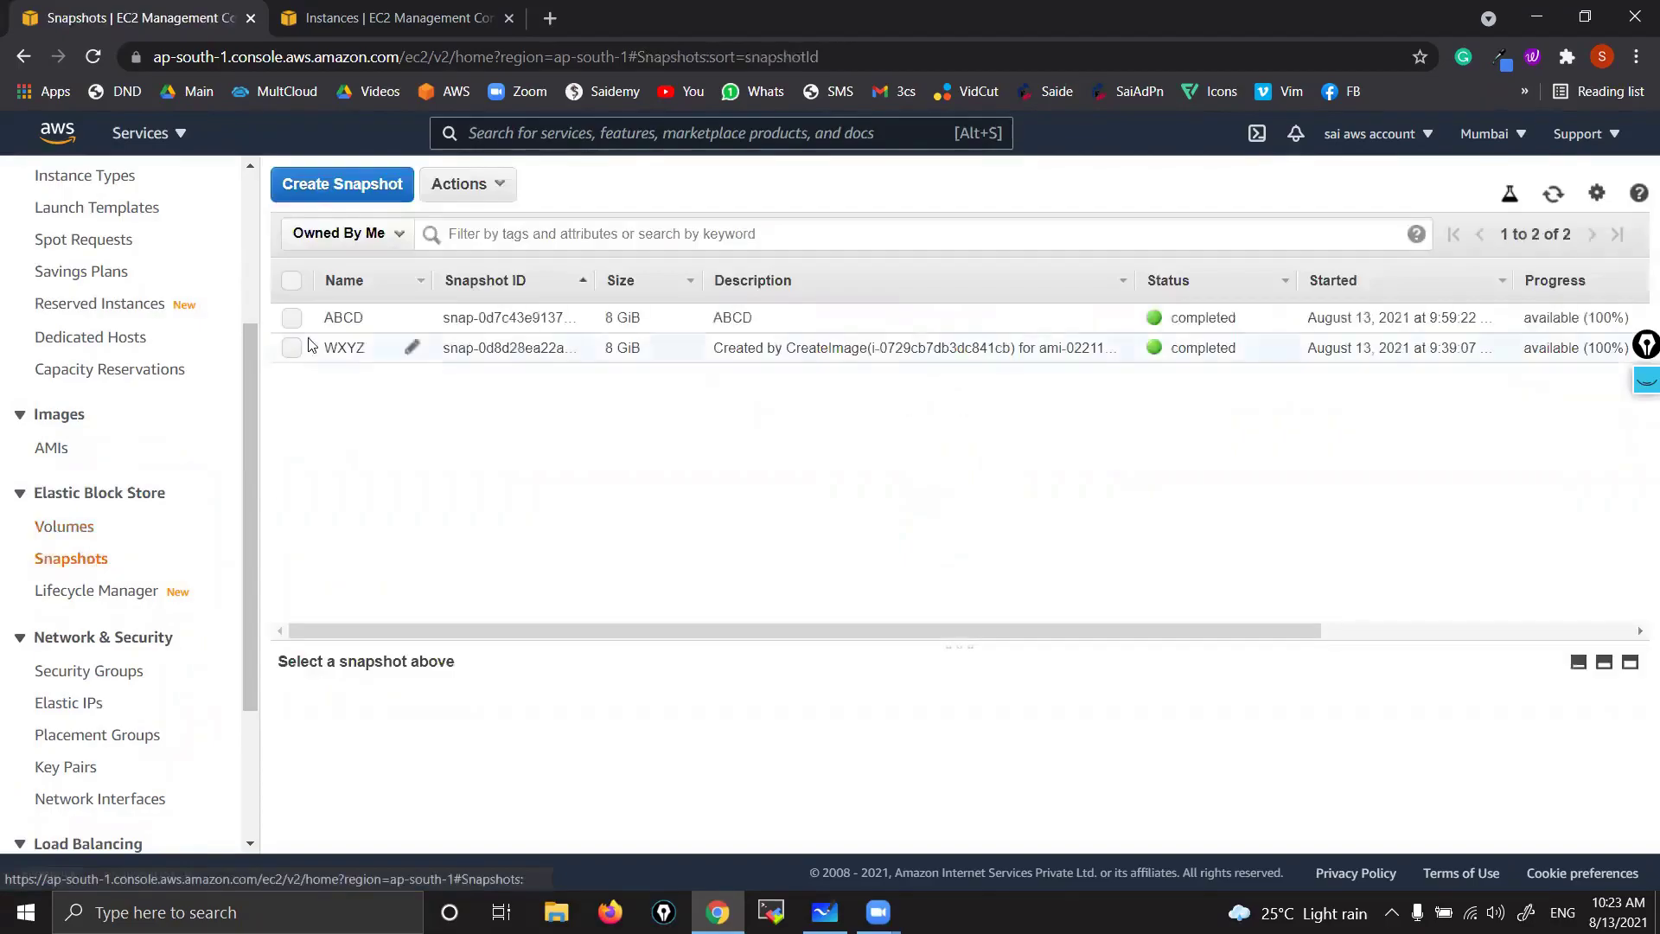
{"action": "left_click", "coordinate": [292, 280]}
{"action": "left_click", "coordinate": [501, 185]}
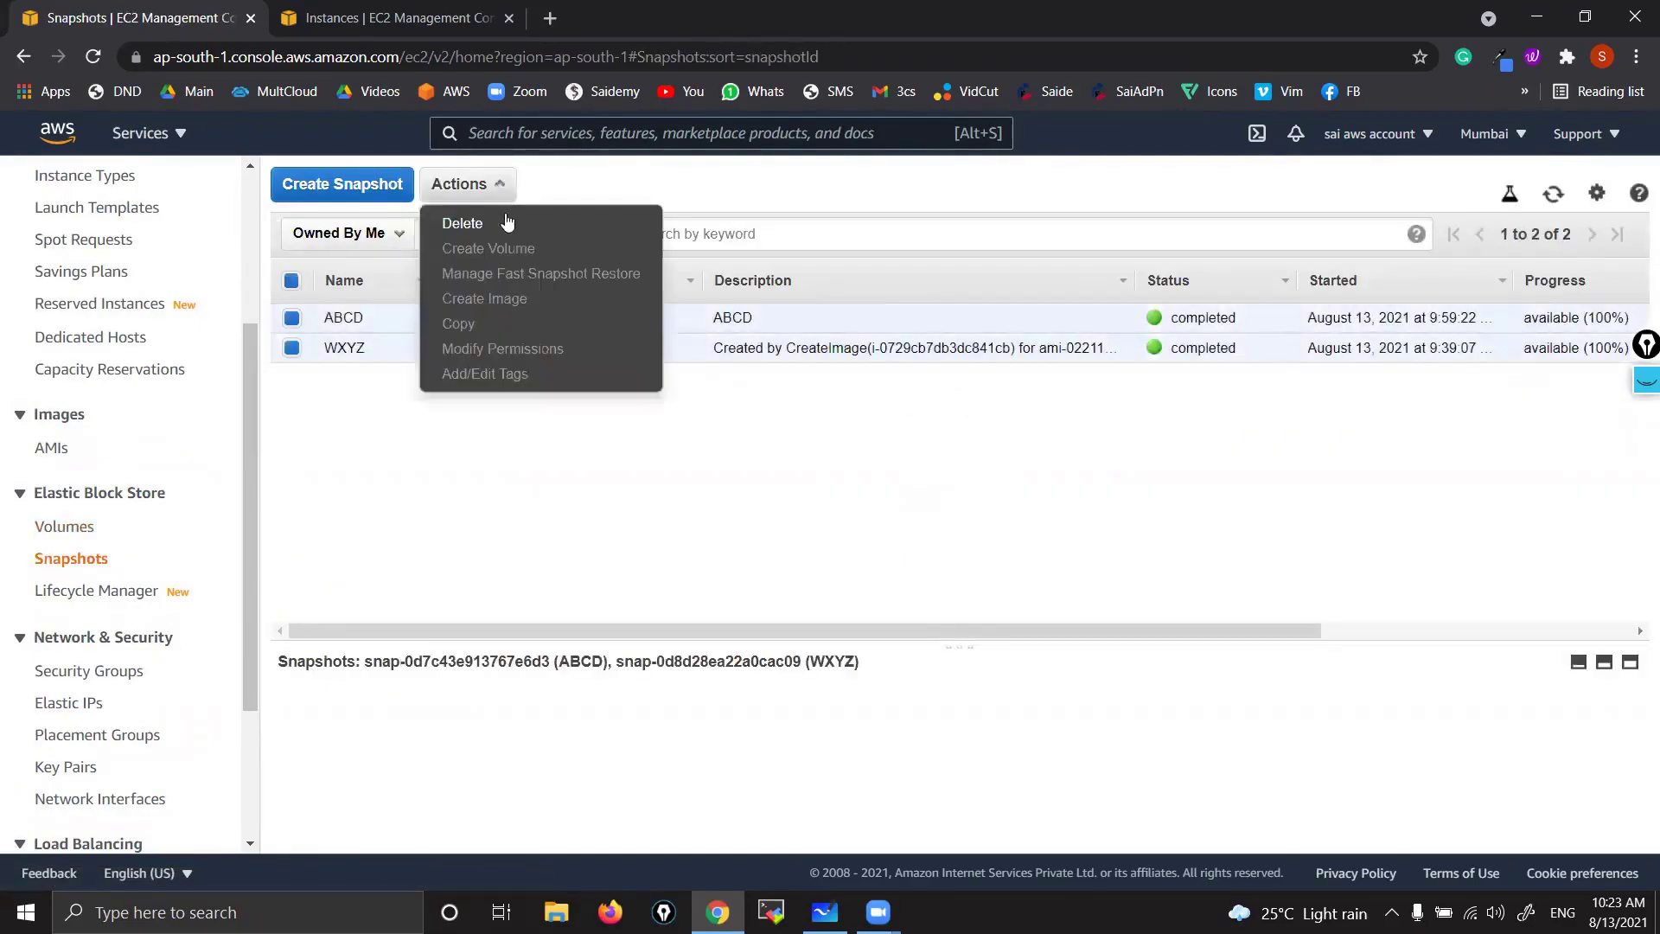
{"action": "left_click", "coordinate": [507, 218]}
{"action": "left_click", "coordinate": [1106, 590]}
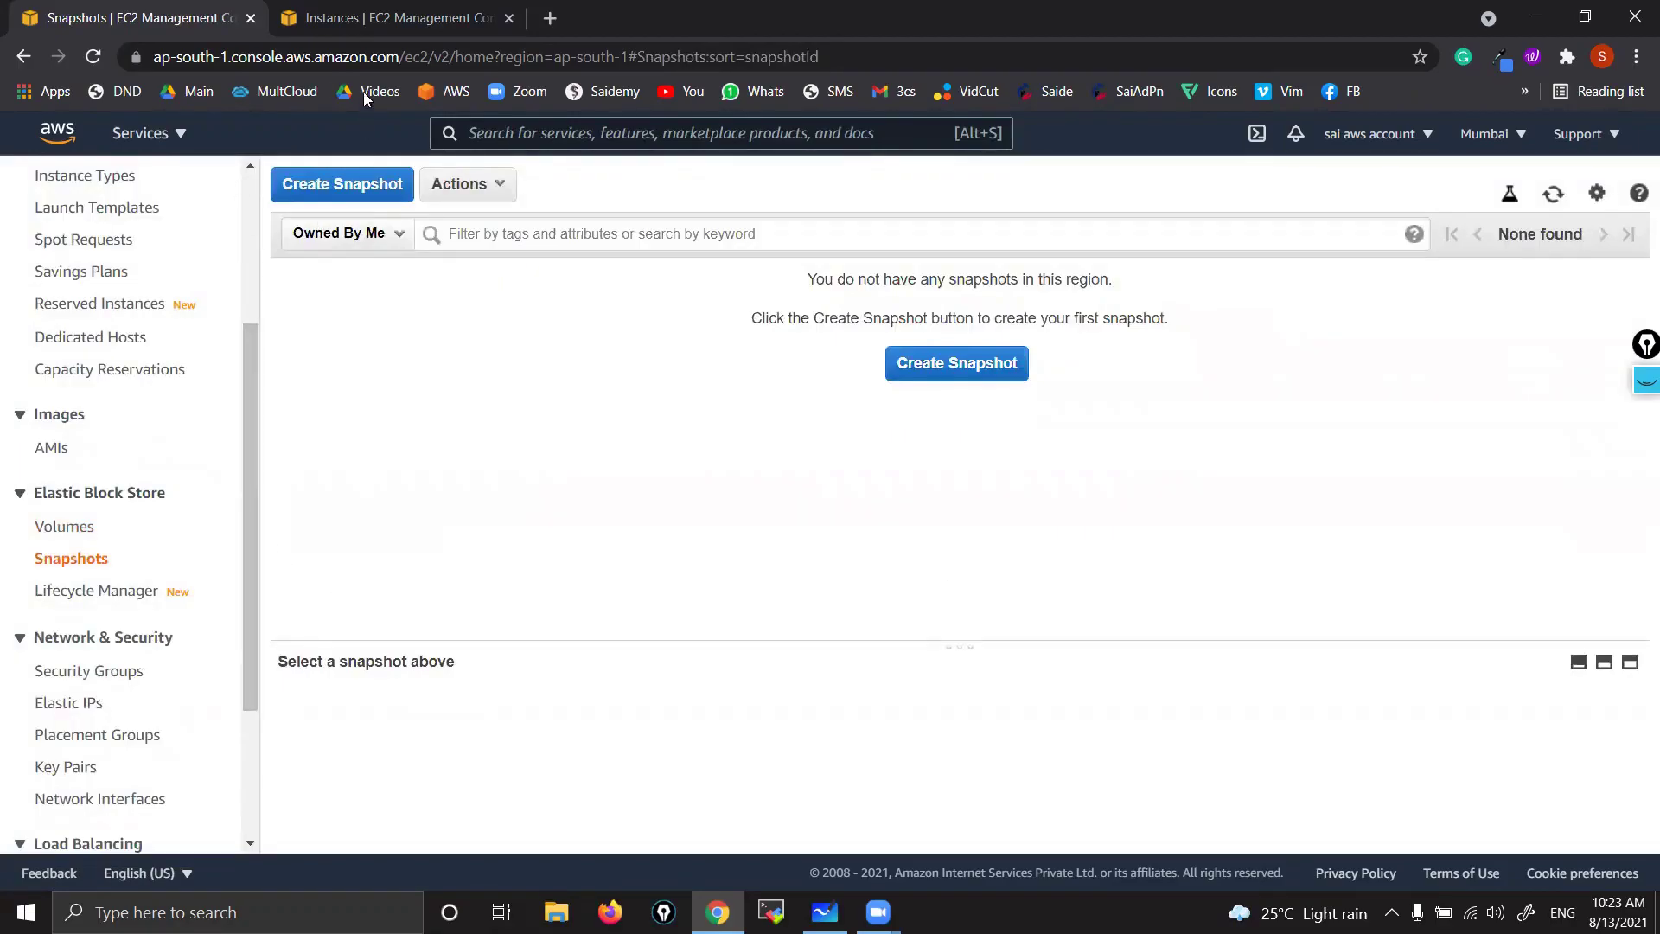
- Switch to the Singapore console and deregister the WXYZ AMI there
{"action": "left_click", "coordinate": [354, 19]}
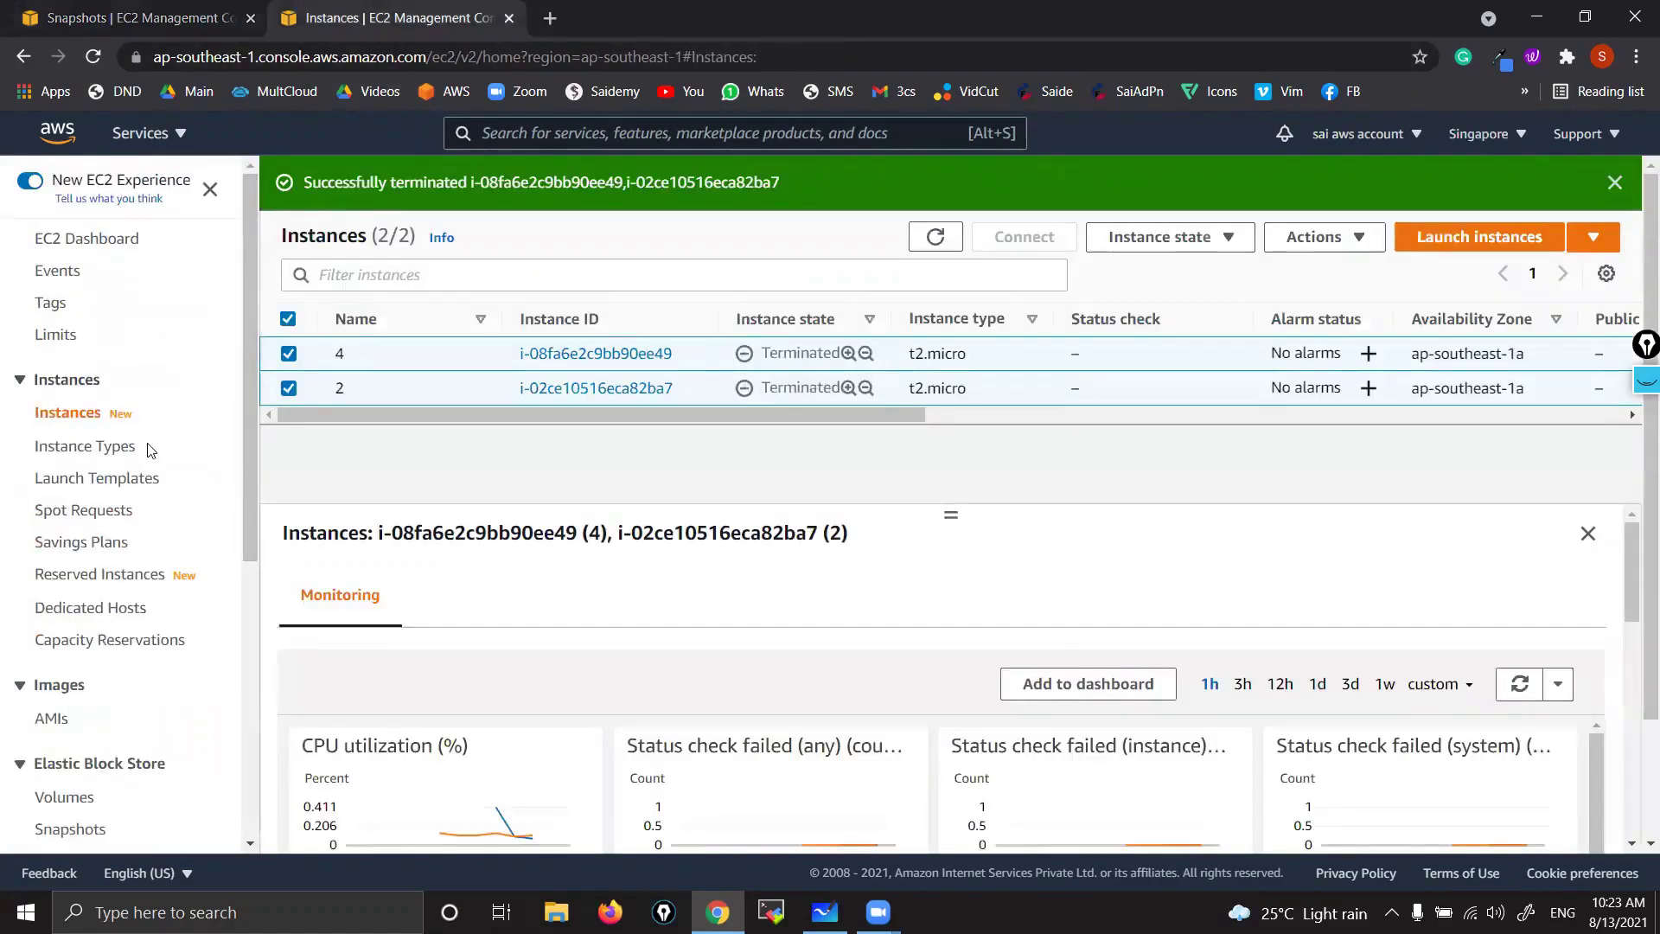
{"action": "scroll", "coordinate": [57, 625], "scroll_direction": "down", "scroll_amount": 1}
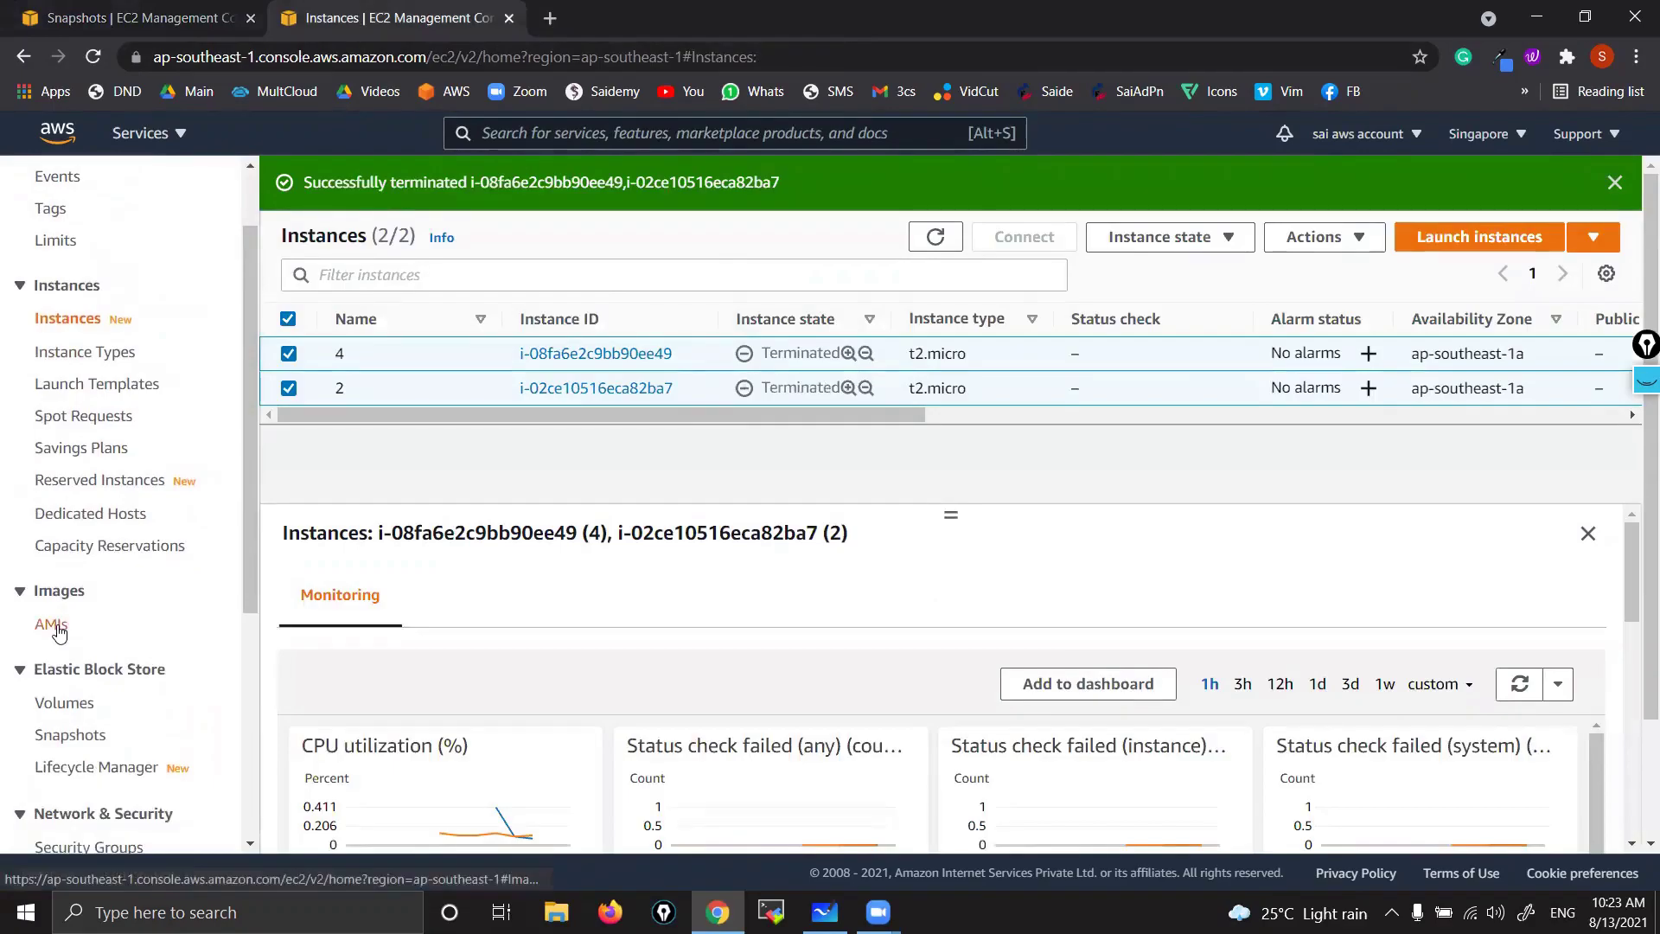
{"action": "left_click", "coordinate": [52, 623]}
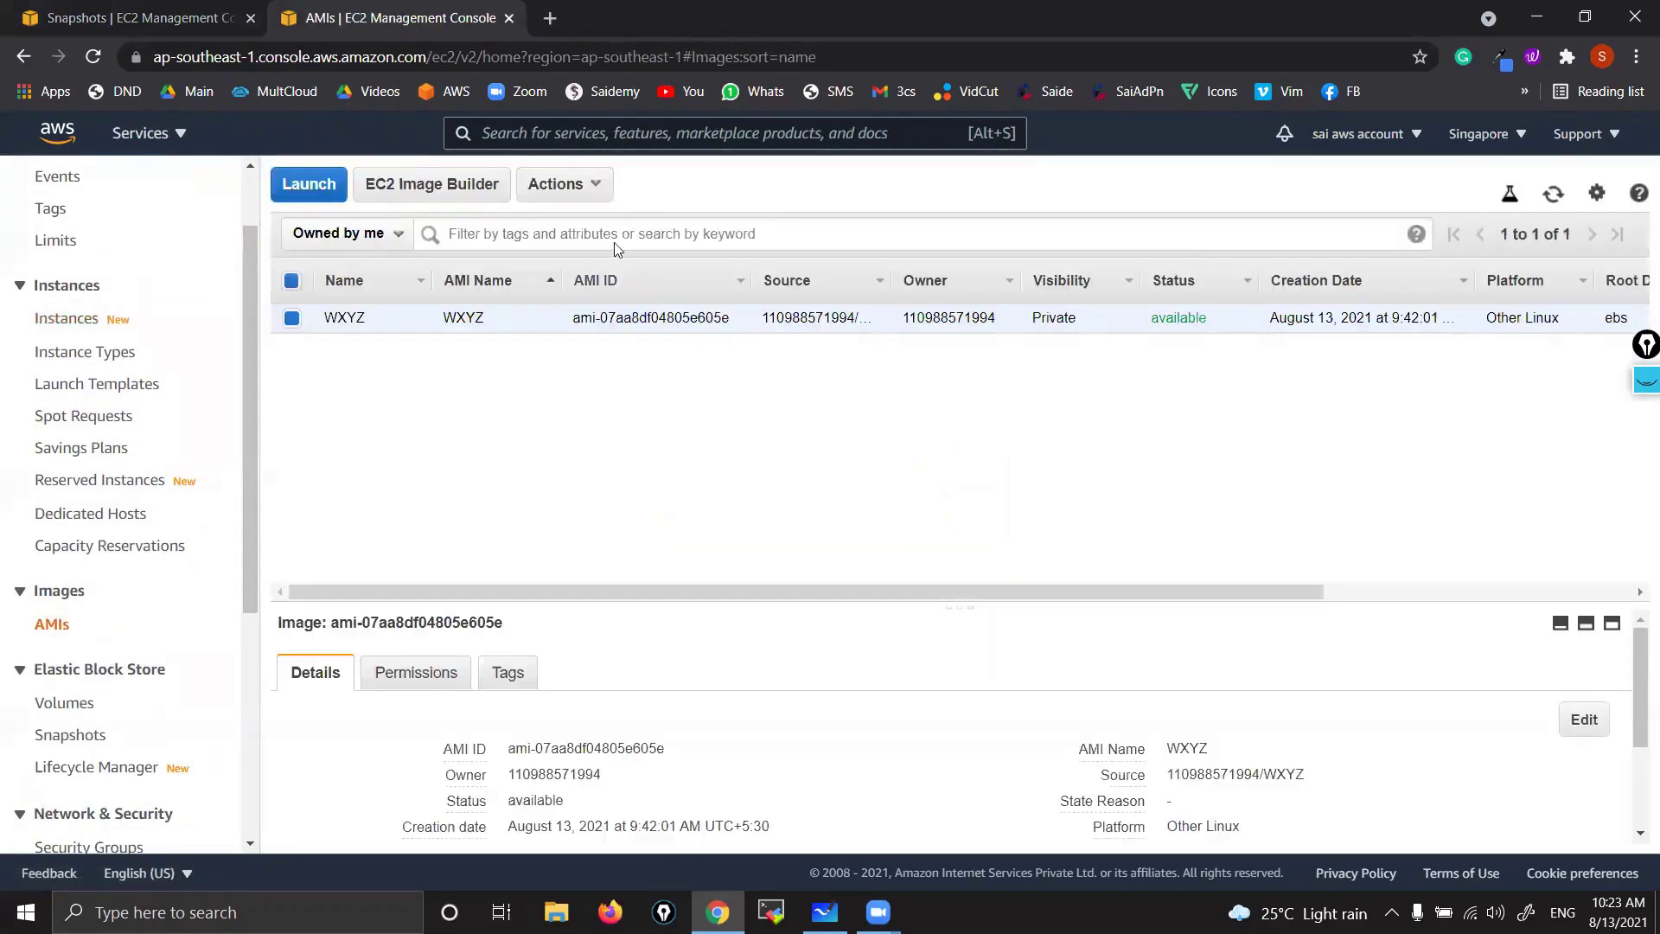
{"action": "left_click", "coordinate": [577, 190]}
{"action": "left_click", "coordinate": [593, 273]}
{"action": "left_click", "coordinate": [1060, 573]}
- Delete the D-Drive(ABCD) volume in the Singapore region
{"action": "scroll", "coordinate": [159, 653], "scroll_direction": "down", "scroll_amount": 1}
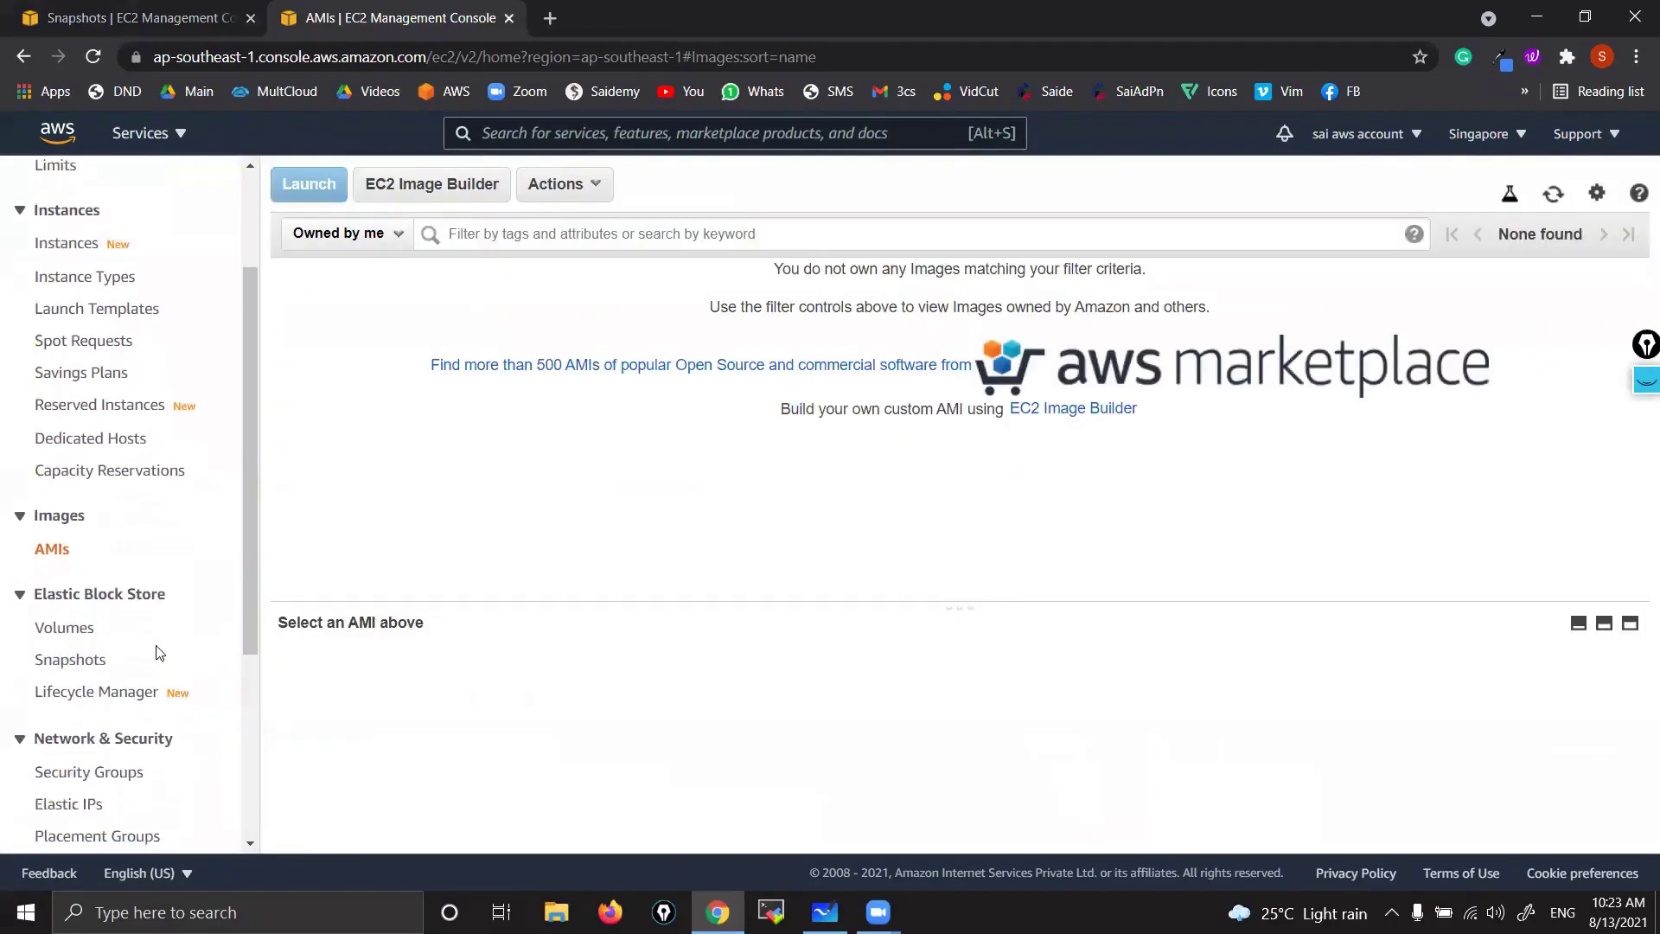
{"action": "left_click", "coordinate": [80, 628]}
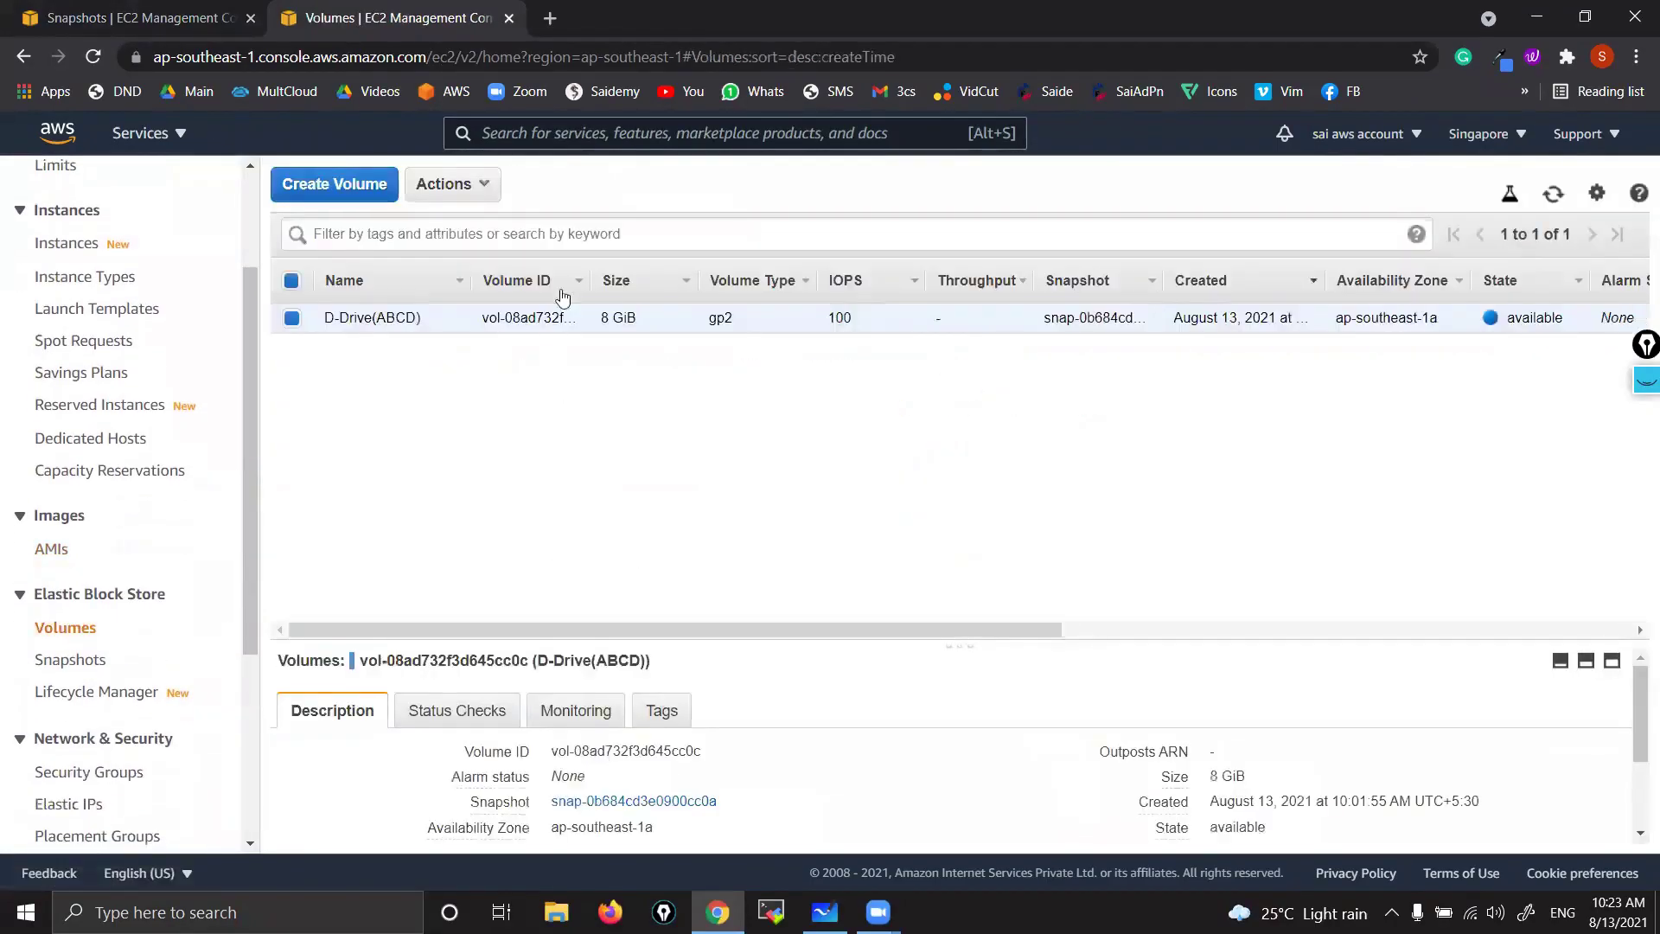
{"action": "left_click", "coordinate": [487, 192]}
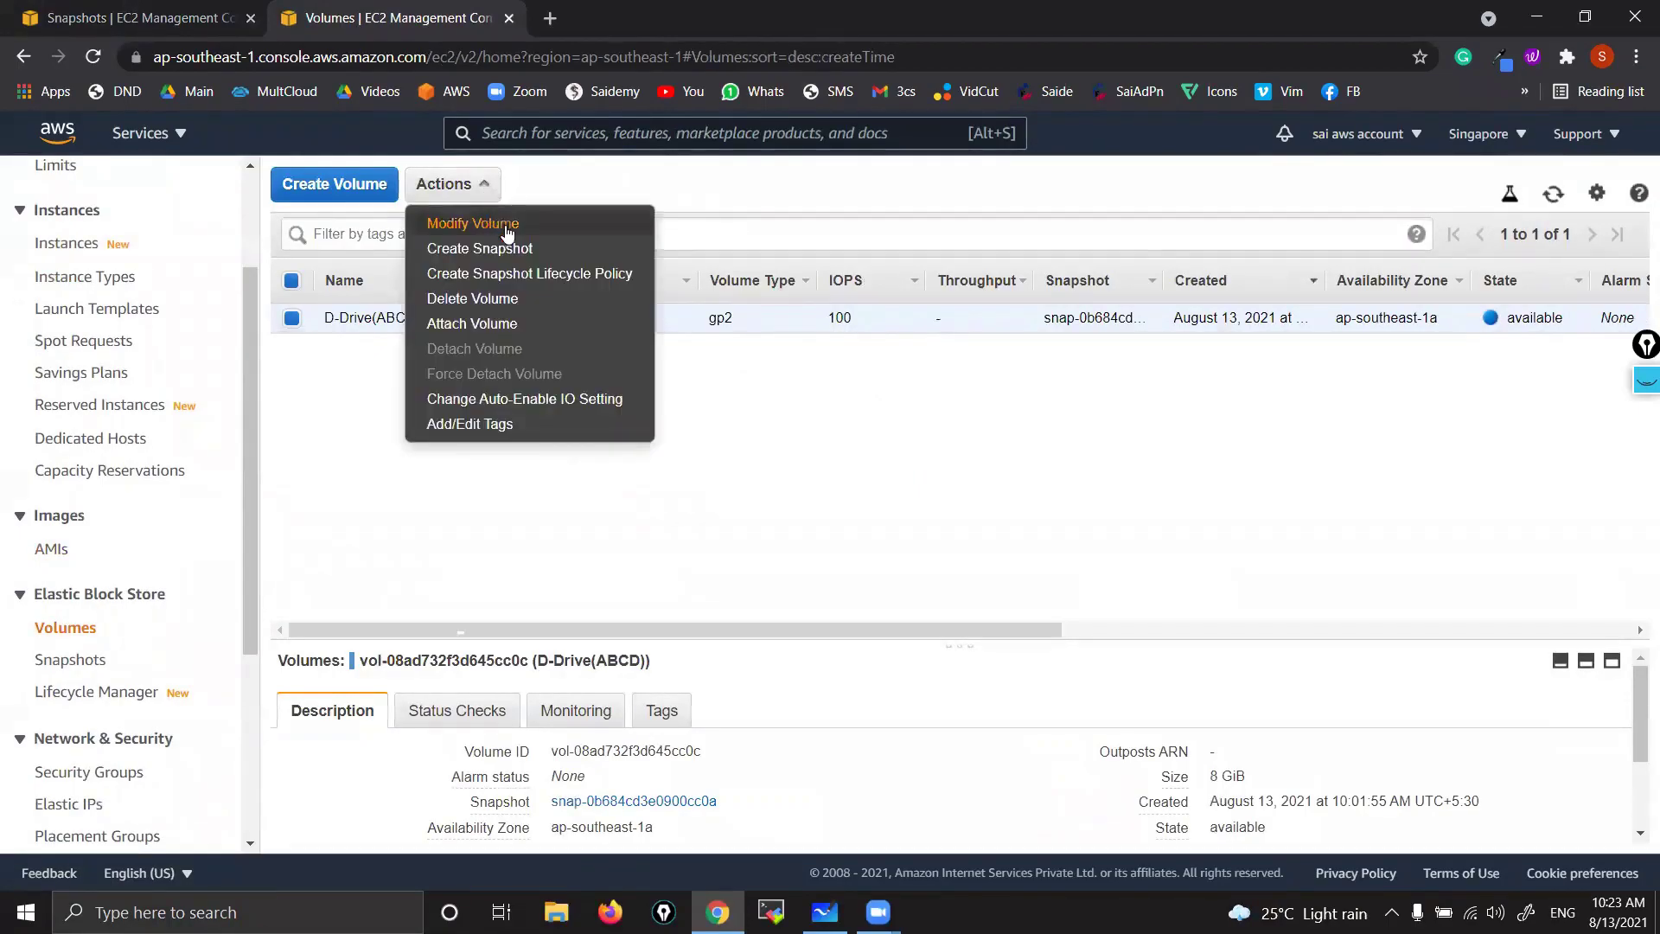
{"action": "left_click", "coordinate": [553, 299]}
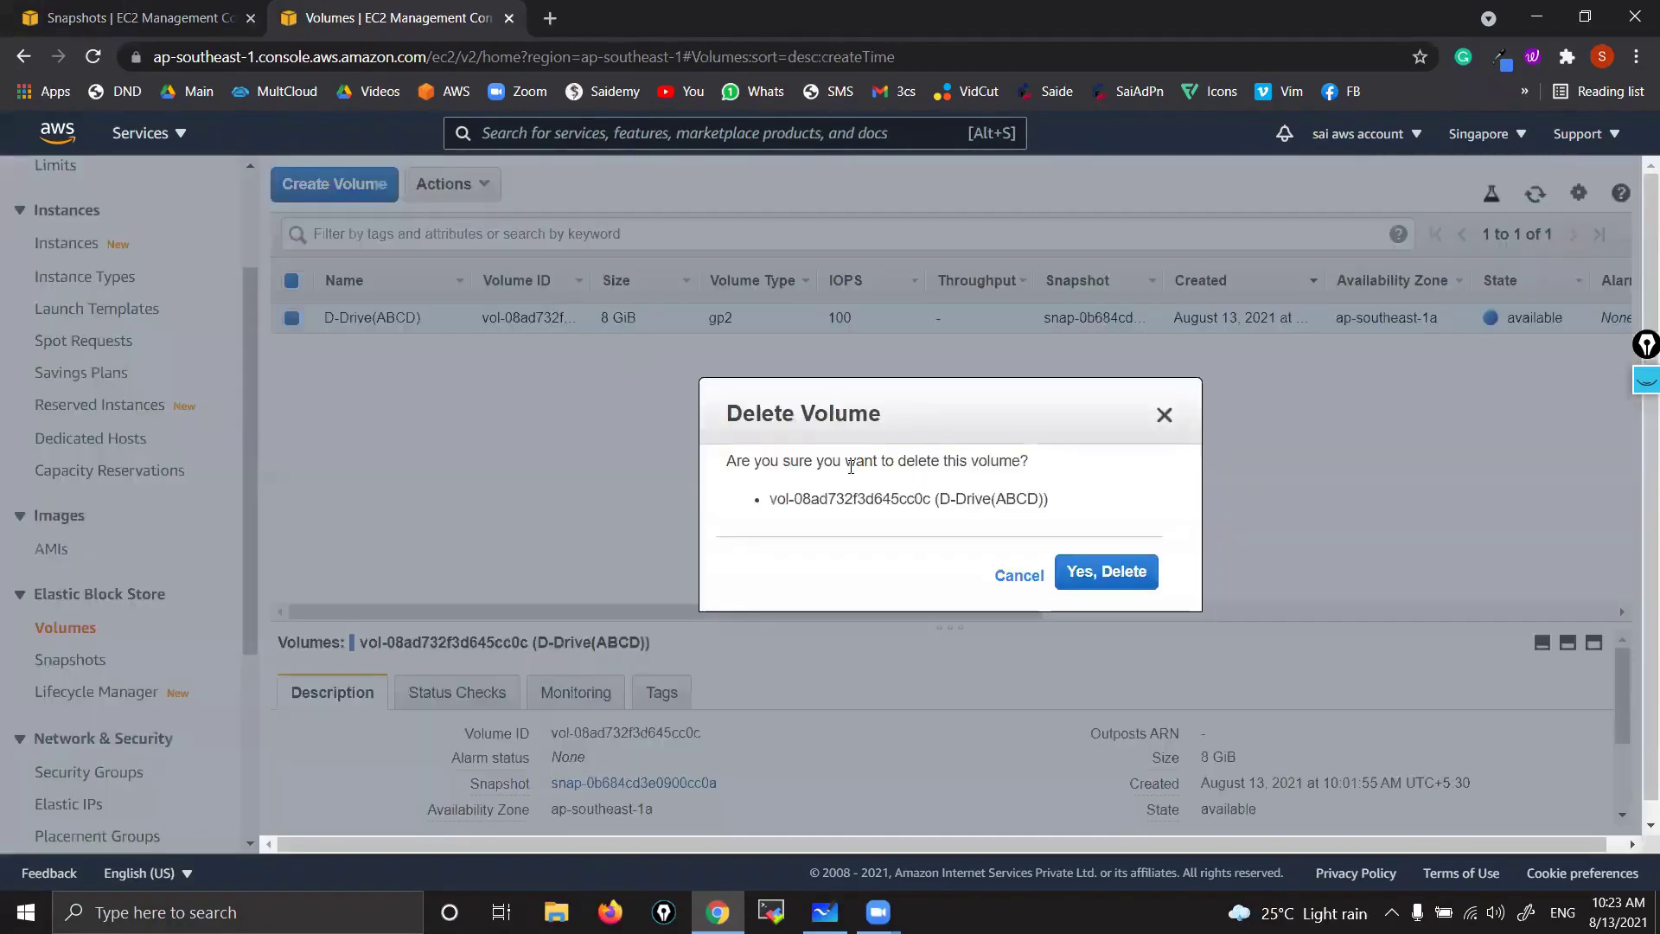
{"action": "left_click", "coordinate": [1092, 573]}
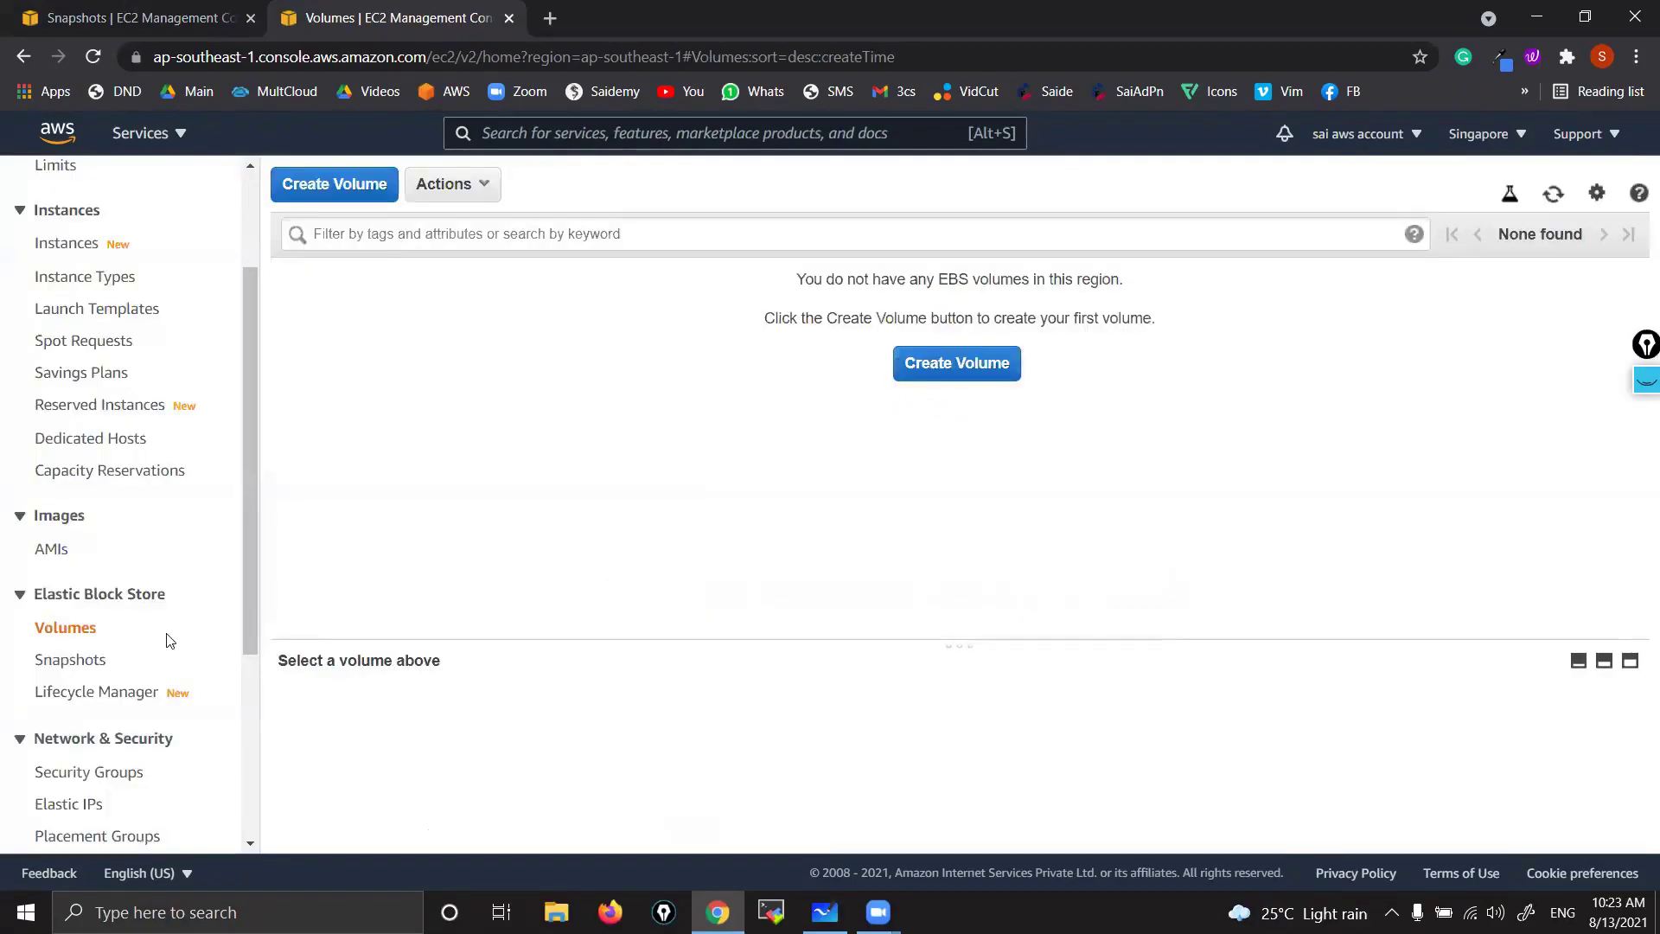
- Delete the WXYZ and ABCD snapshots in the Singapore region
{"action": "left_click", "coordinate": [72, 662]}
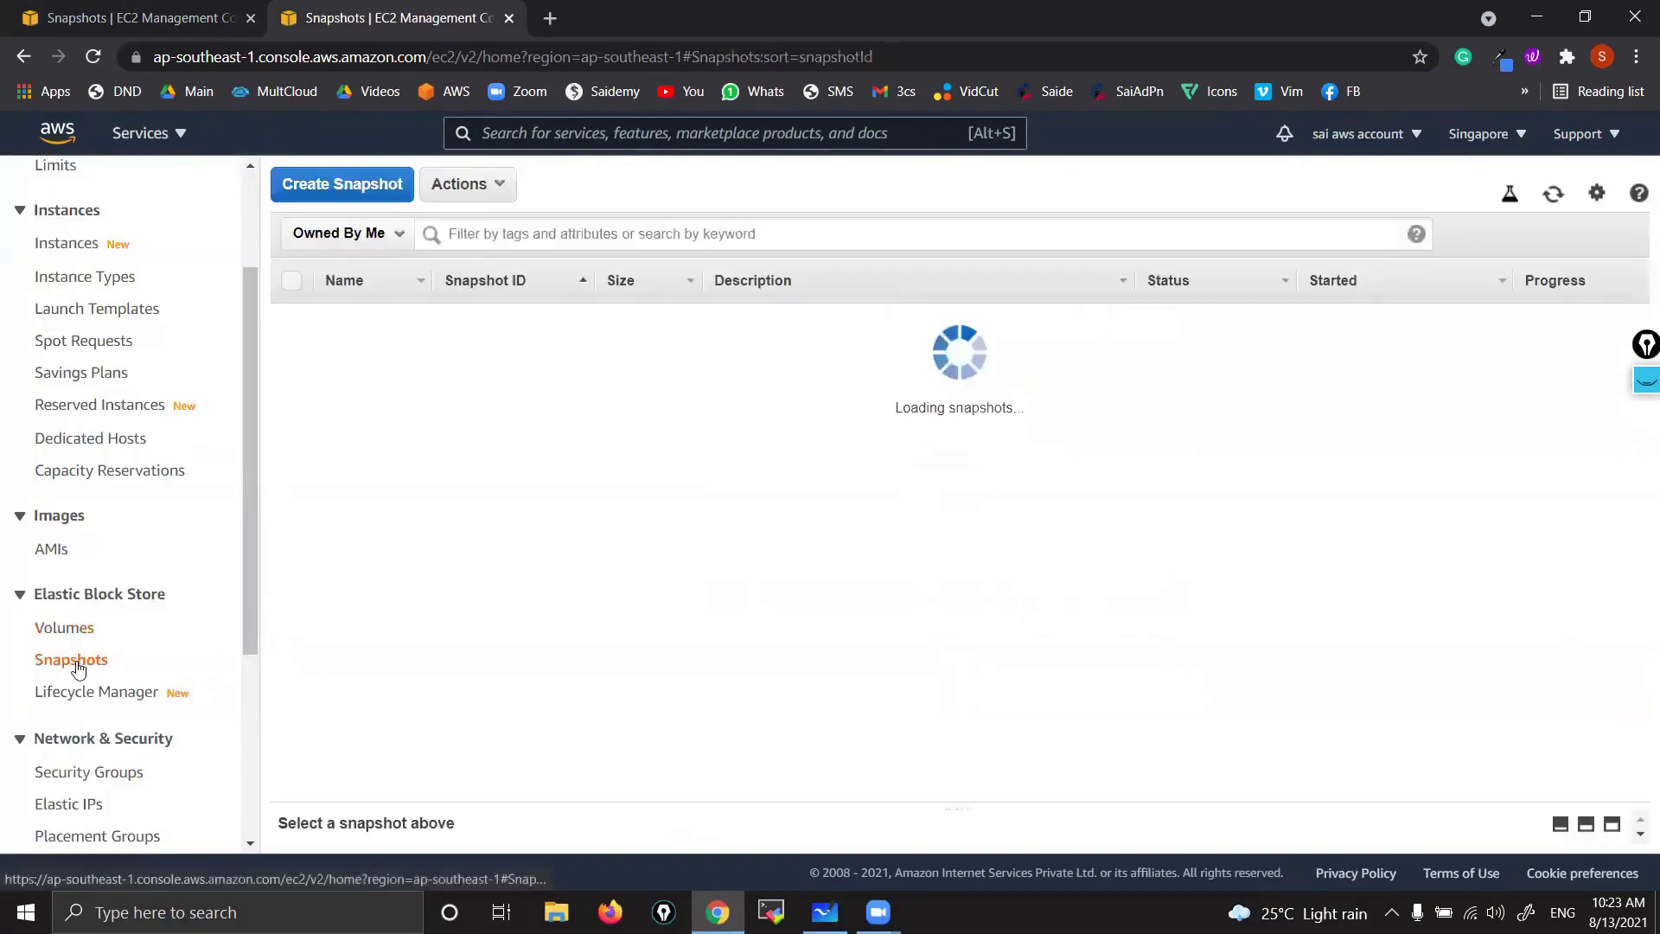
{"action": "left_click", "coordinate": [293, 279]}
{"action": "left_click", "coordinate": [499, 184]}
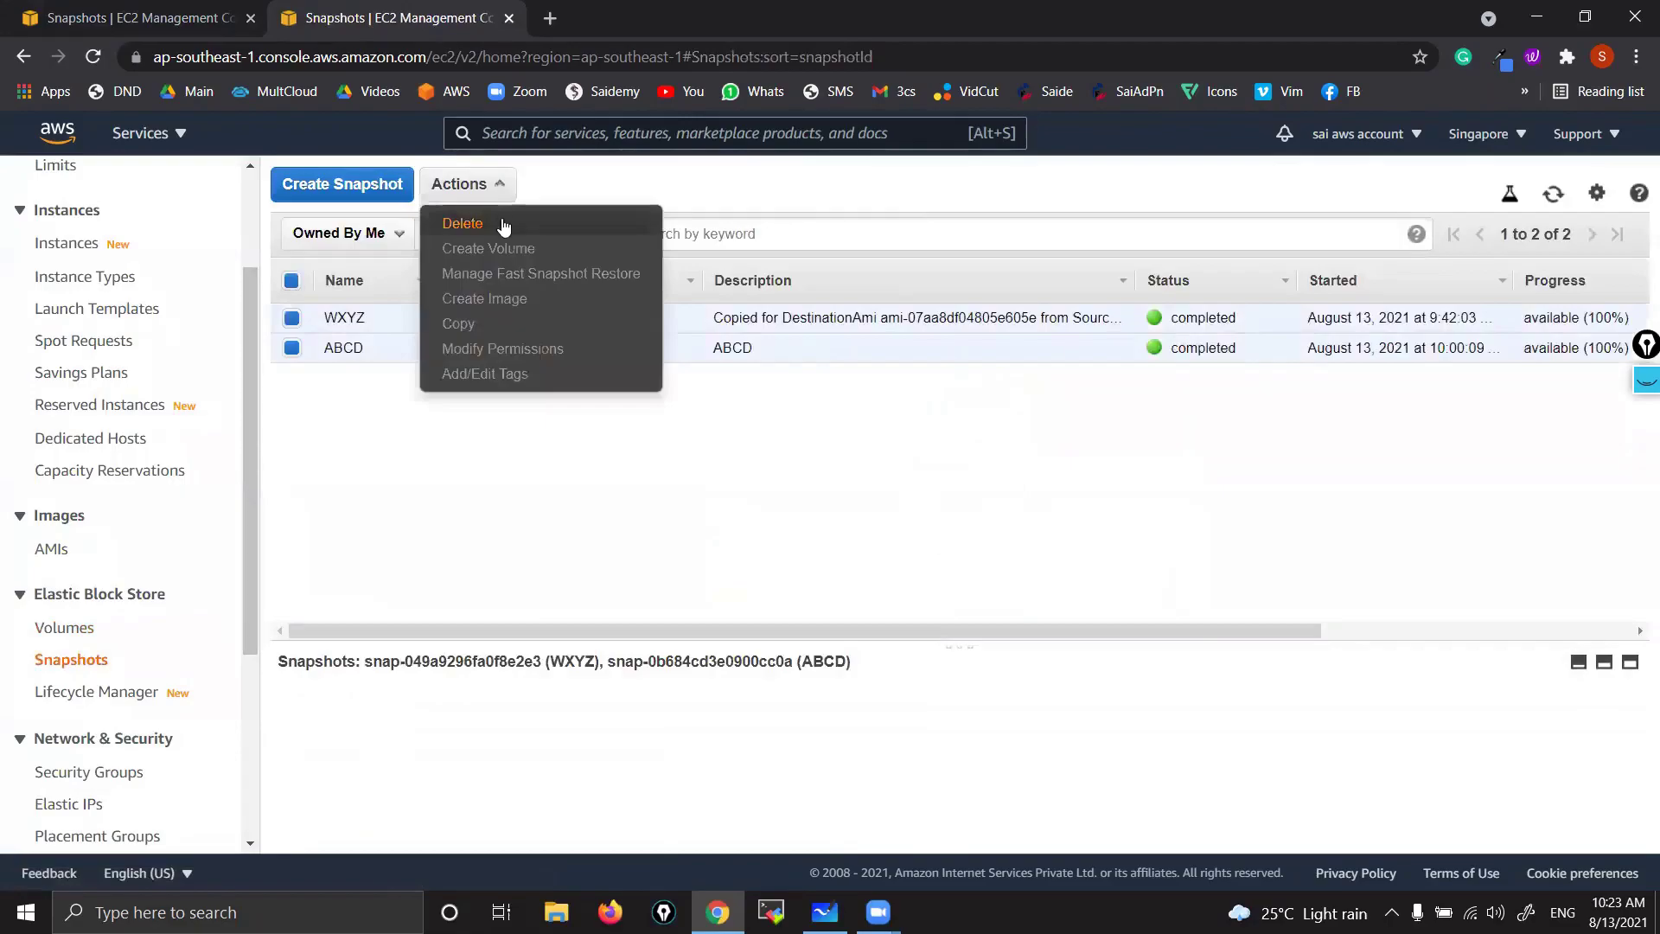
{"action": "left_click", "coordinate": [503, 225]}
{"action": "left_click", "coordinate": [1105, 585]}
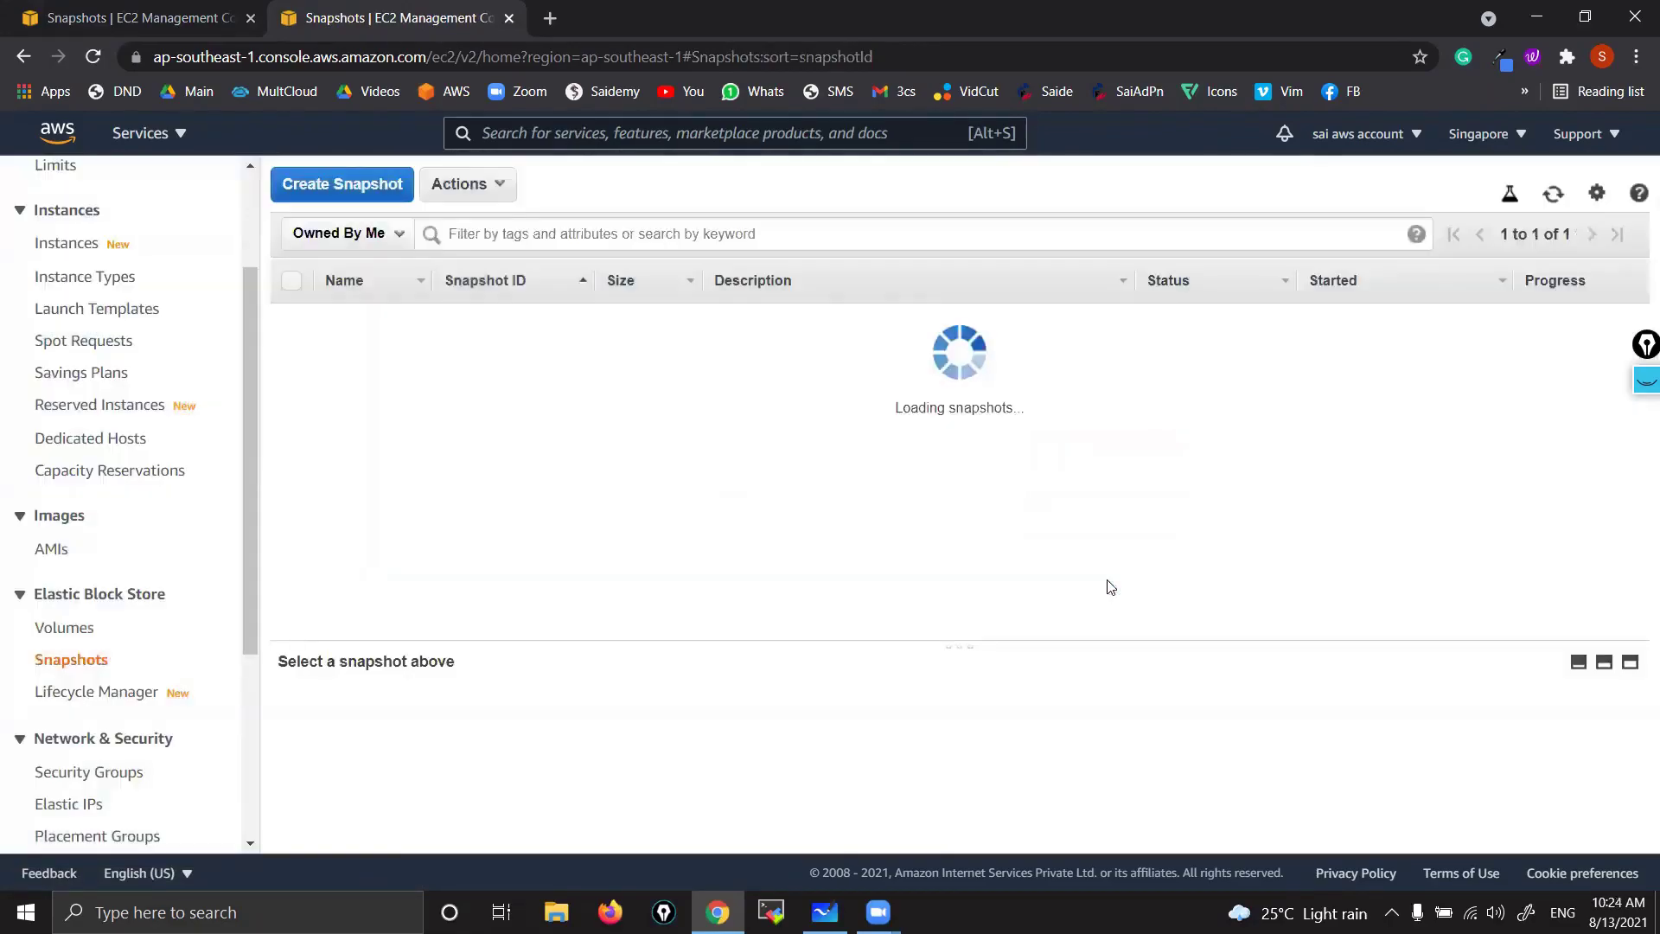
- Review the Singapore Instances, AMIs, Volumes and Snapshots lists for remaining resources
{"action": "scroll", "coordinate": [206, 560], "scroll_direction": "up", "scroll_amount": 2}
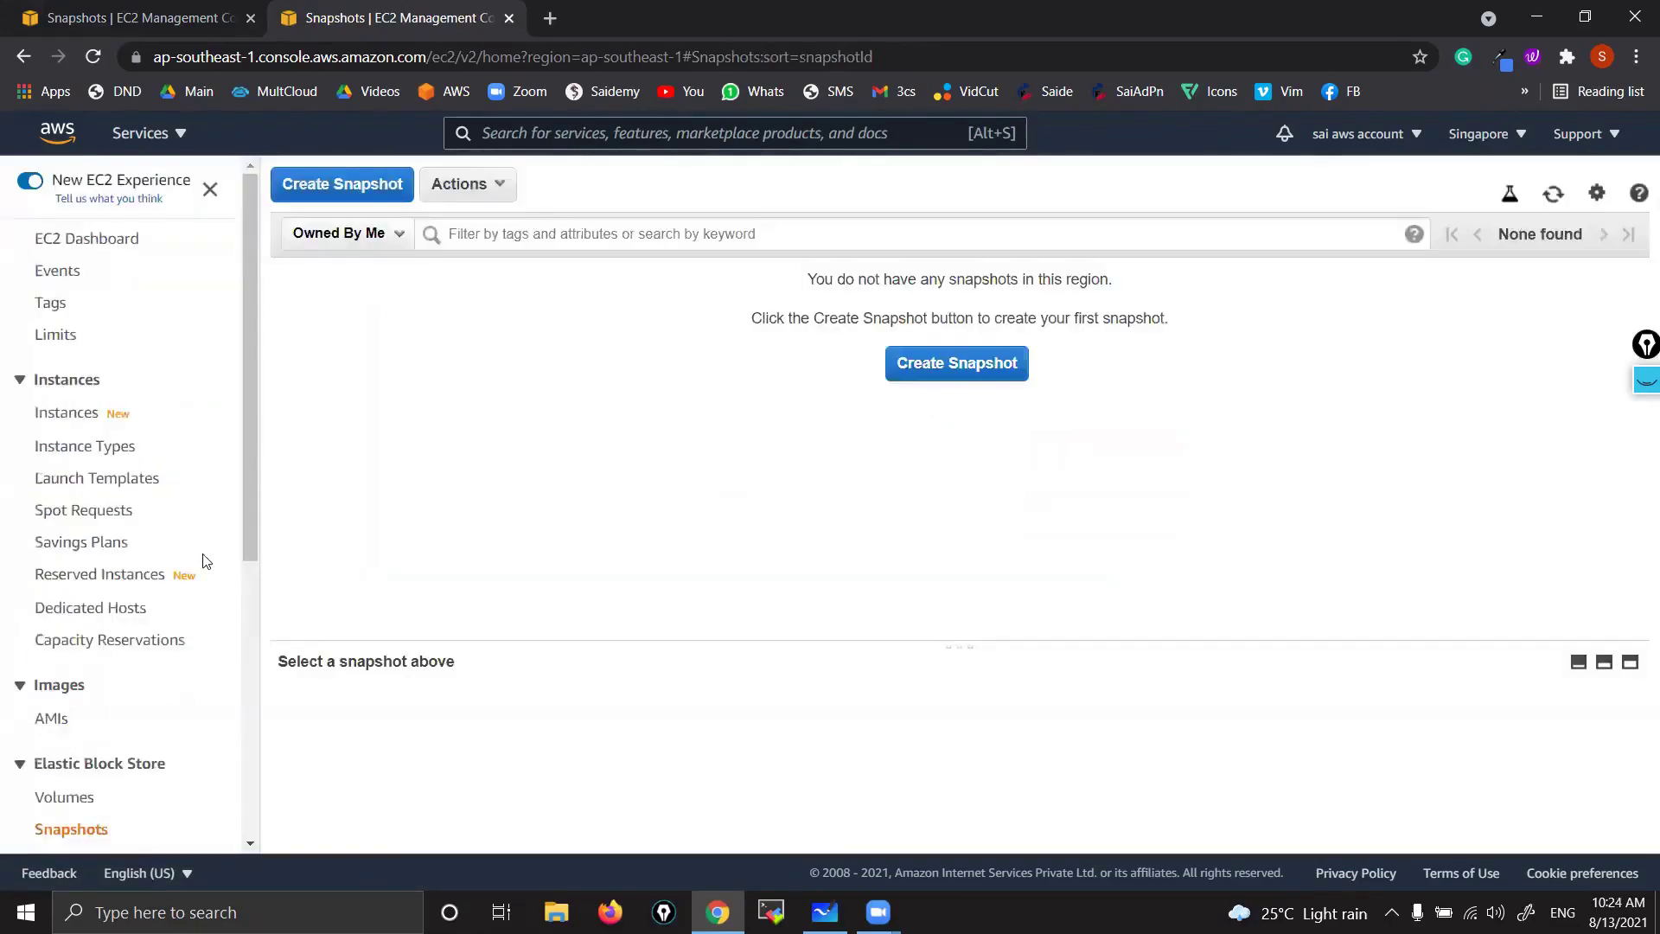
{"action": "left_click", "coordinate": [70, 414]}
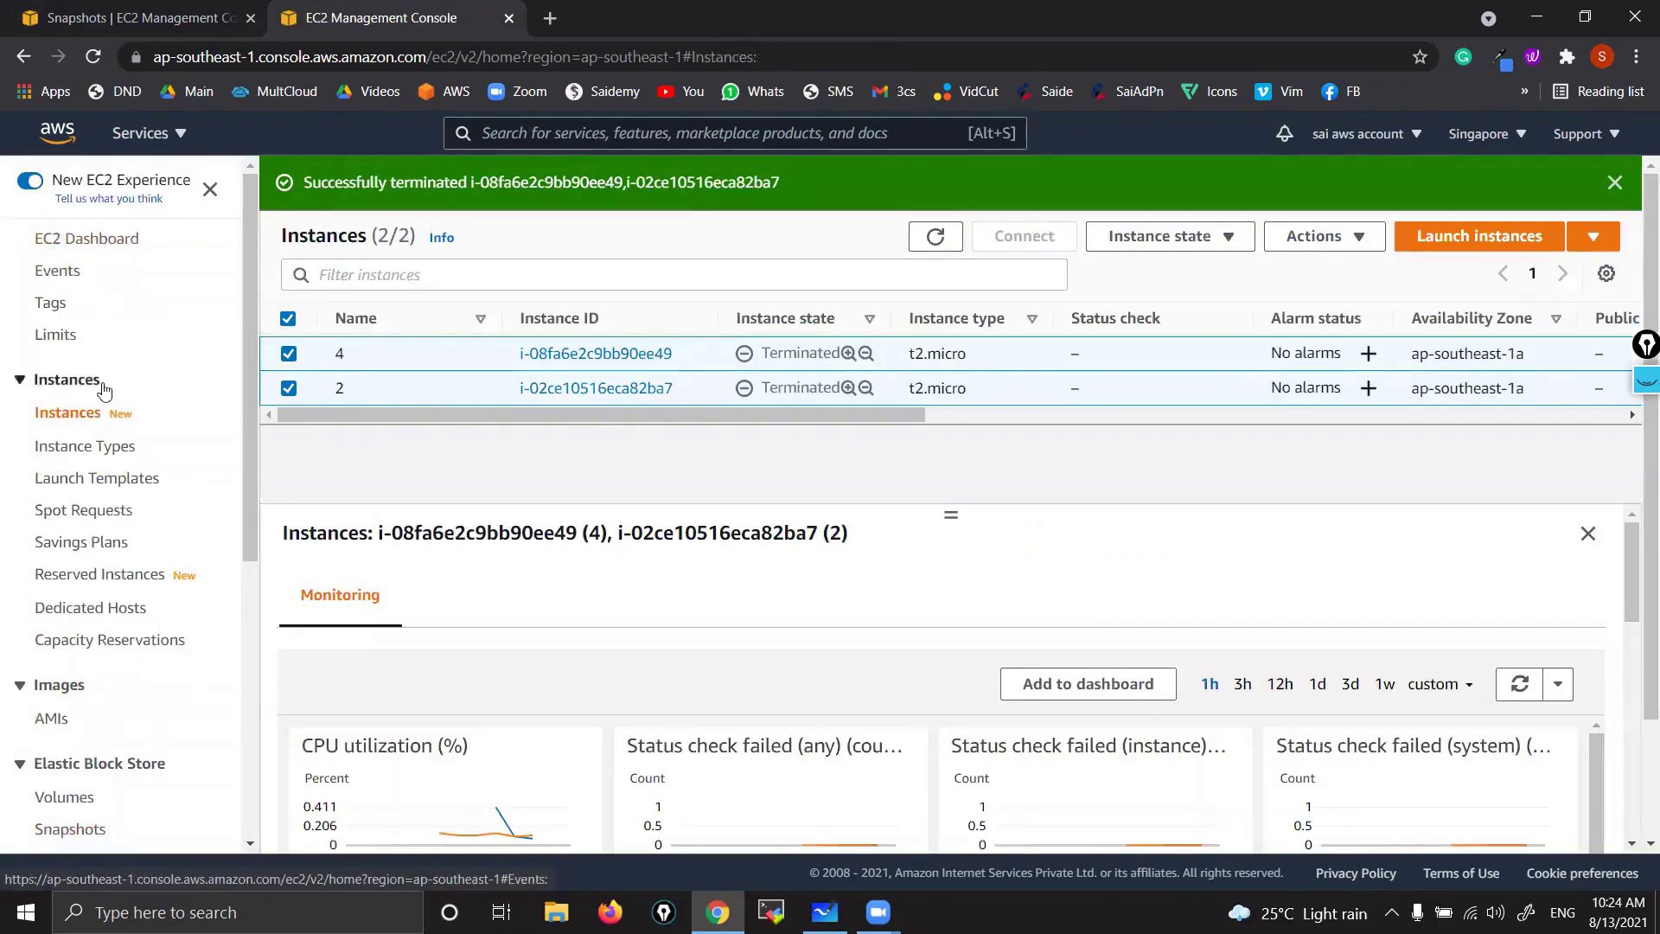
{"action": "scroll", "coordinate": [100, 394], "scroll_direction": "down", "scroll_amount": 2}
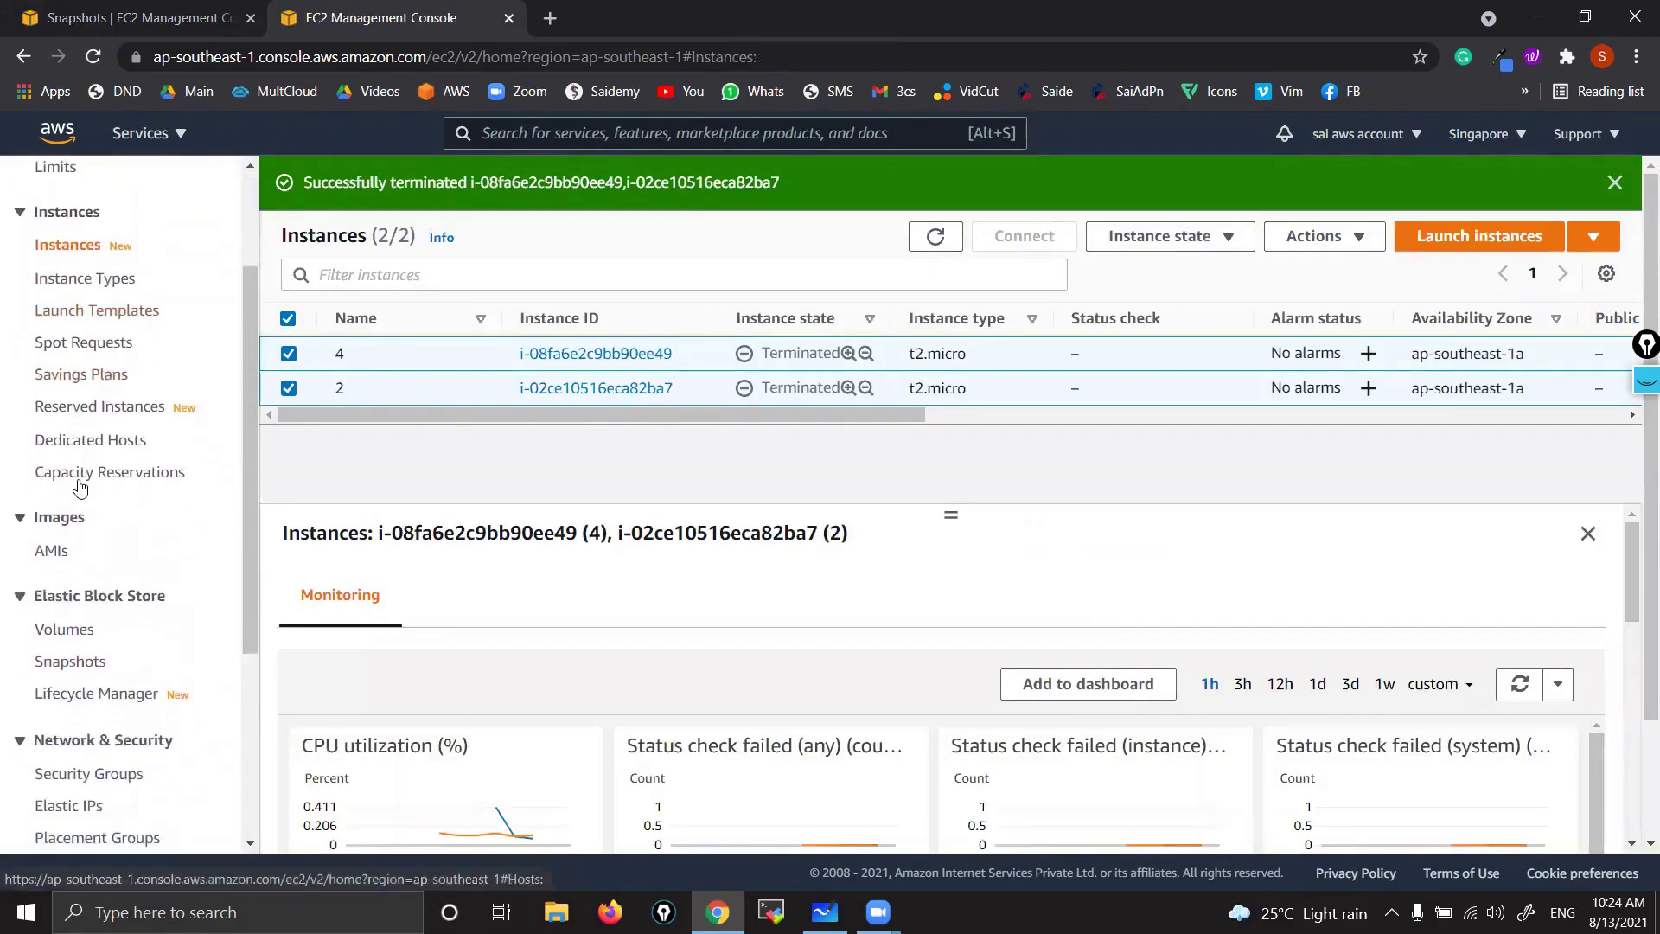
{"action": "left_click", "coordinate": [63, 549]}
{"action": "scroll", "coordinate": [63, 550], "scroll_direction": "down", "scroll_amount": 1}
{"action": "left_click", "coordinate": [63, 555]}
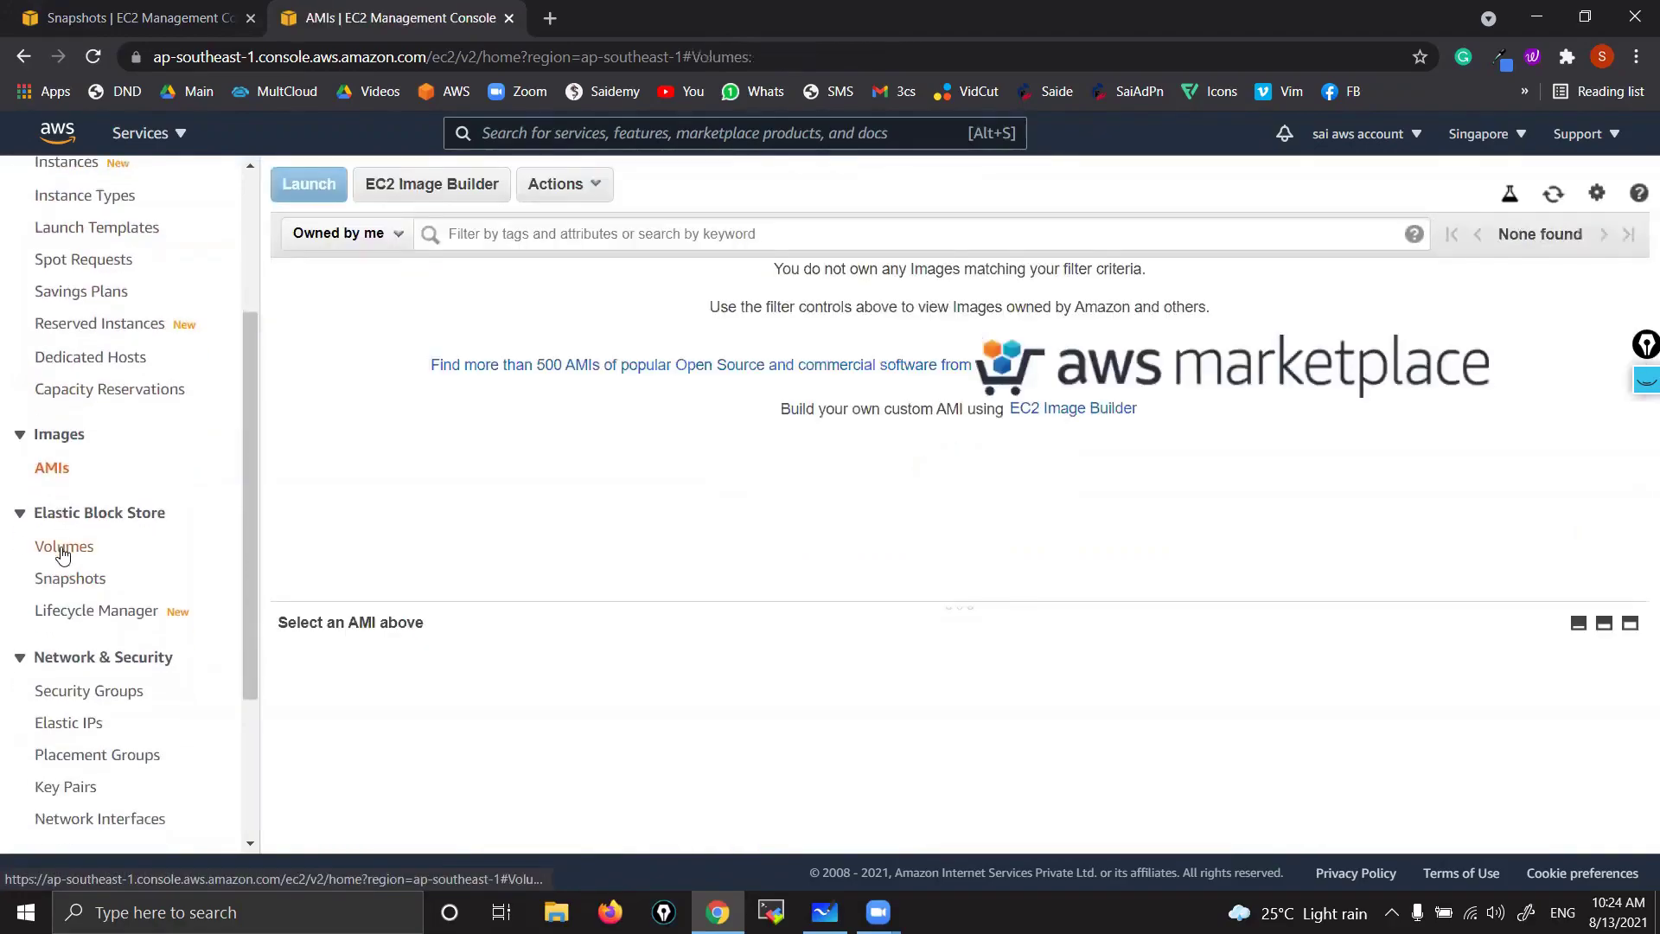
{"action": "scroll", "coordinate": [57, 549], "scroll_direction": "down", "scroll_amount": 1}
{"action": "left_click", "coordinate": [76, 499]}
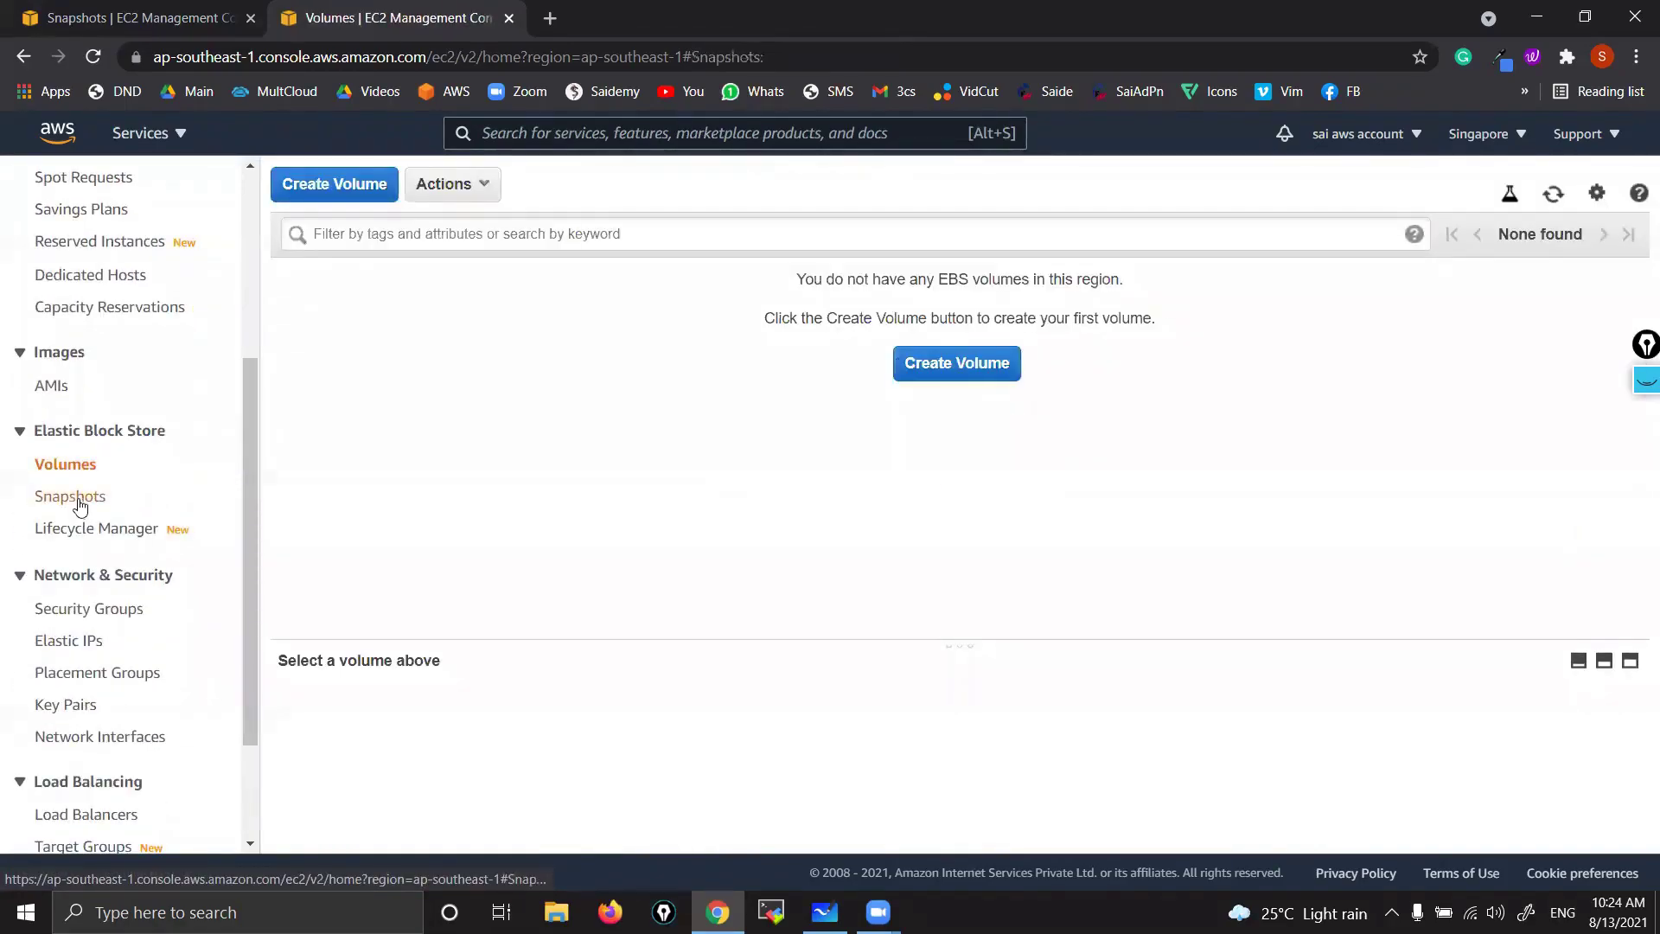
- Return to the Mumbai console and review its Instances, AMIs, Volumes and Snapshots lists for remaining resources
{"action": "left_click", "coordinate": [149, 19]}
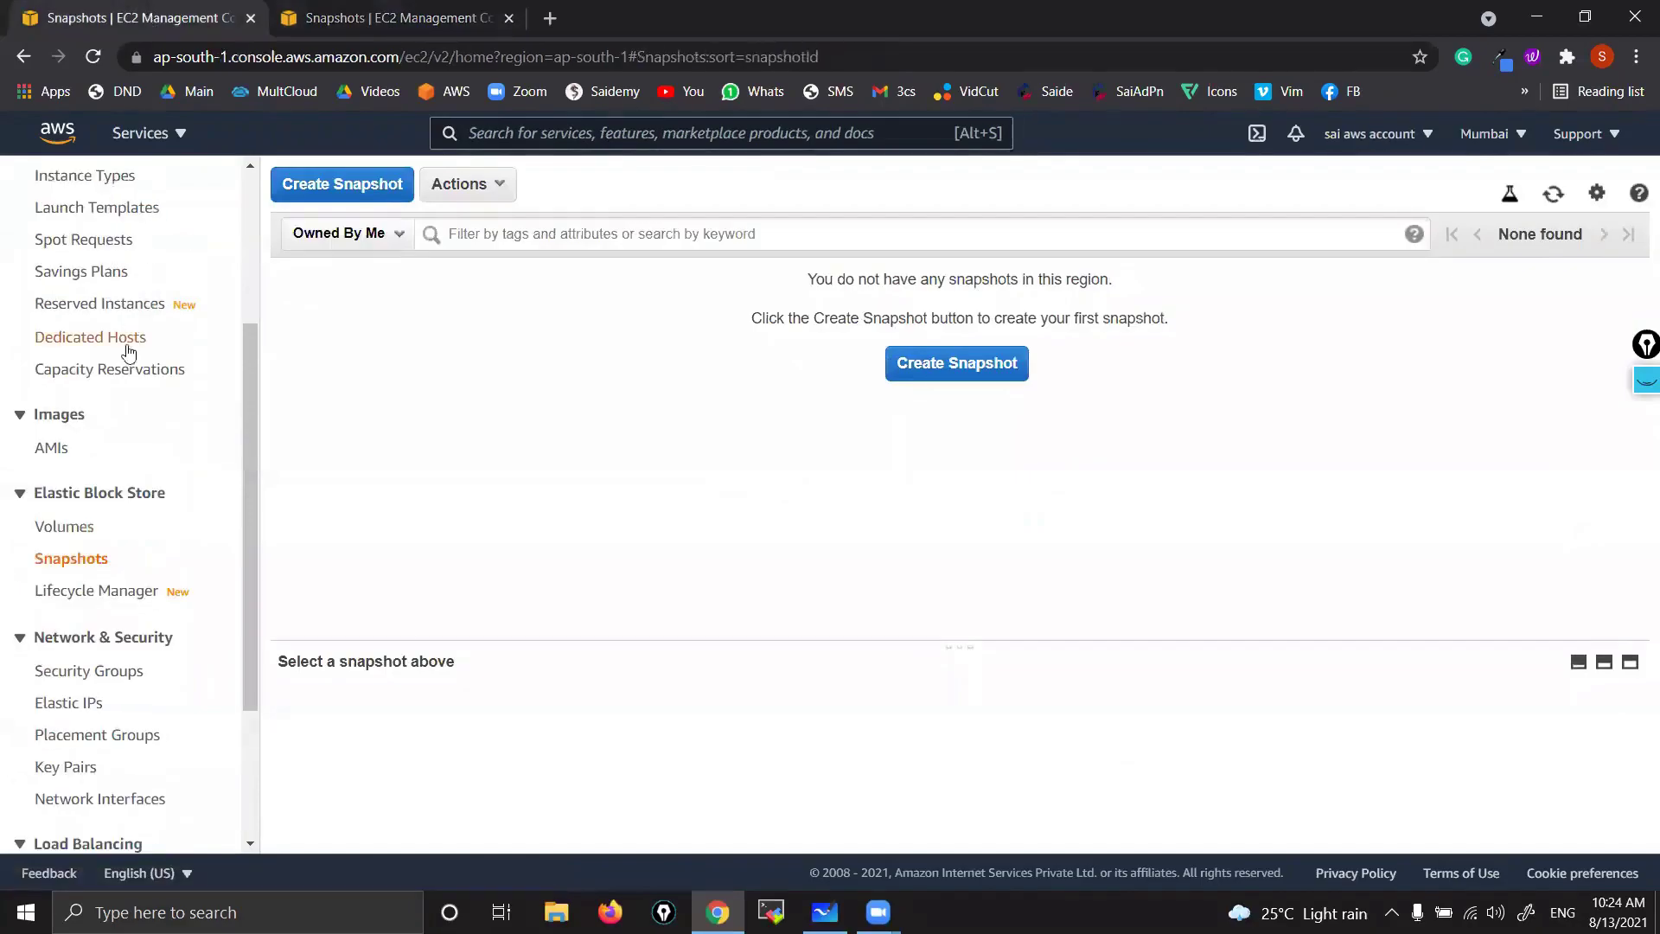
{"action": "scroll", "coordinate": [121, 364], "scroll_direction": "up", "scroll_amount": 2}
{"action": "left_click", "coordinate": [72, 269]}
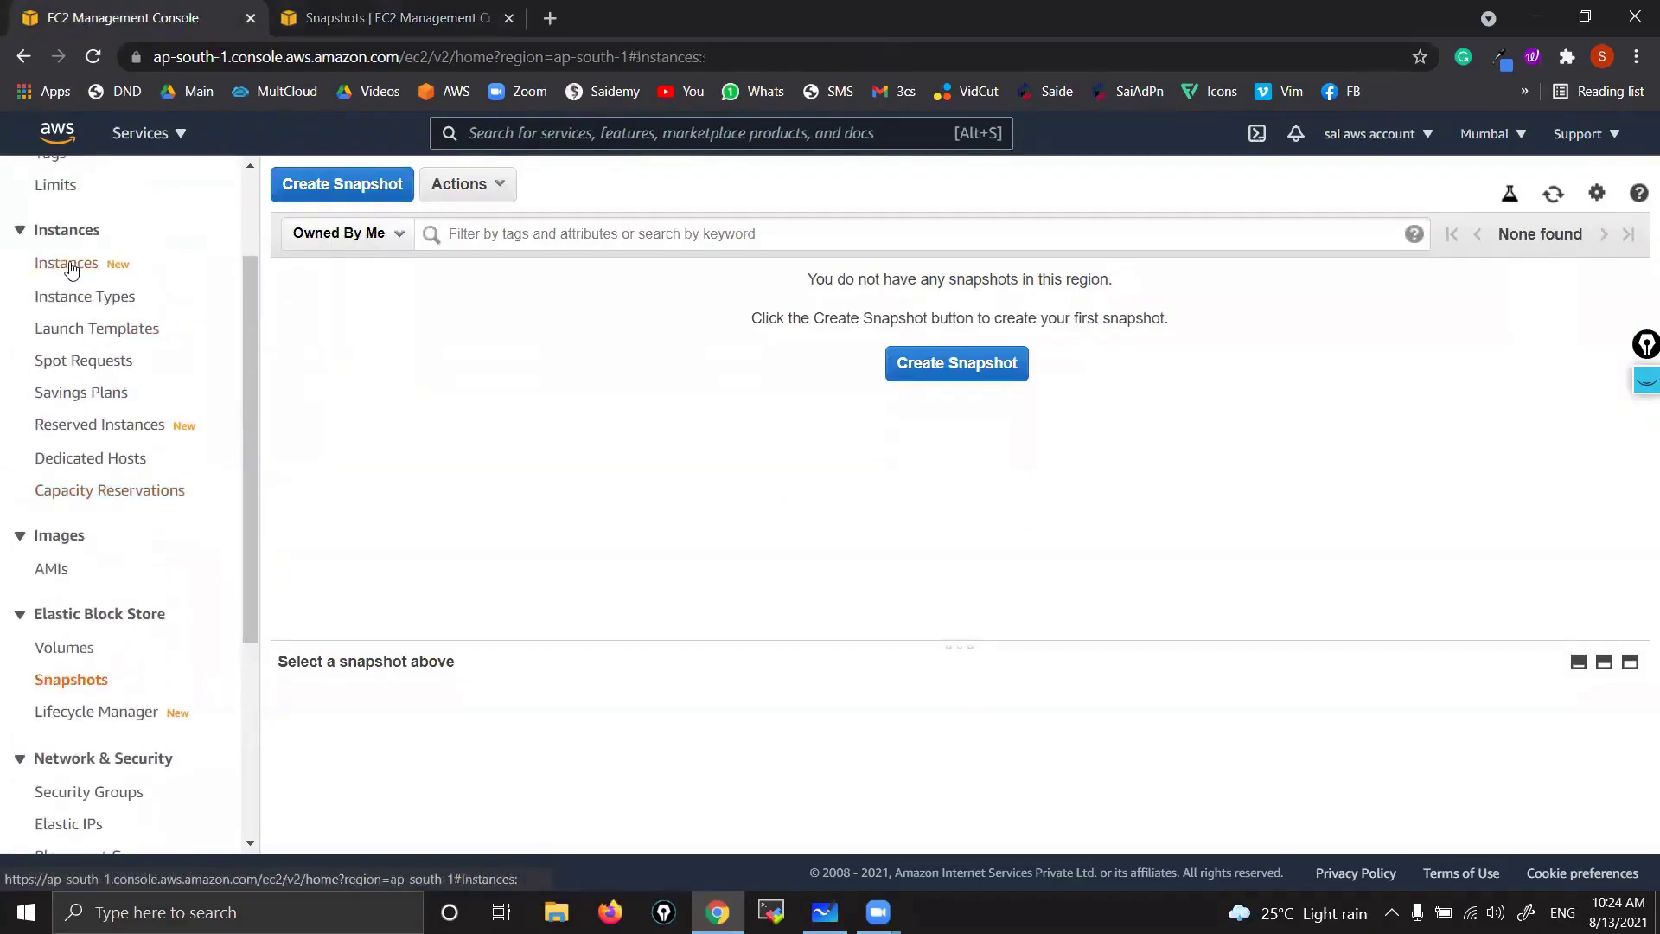
{"action": "left_click", "coordinate": [57, 573]}
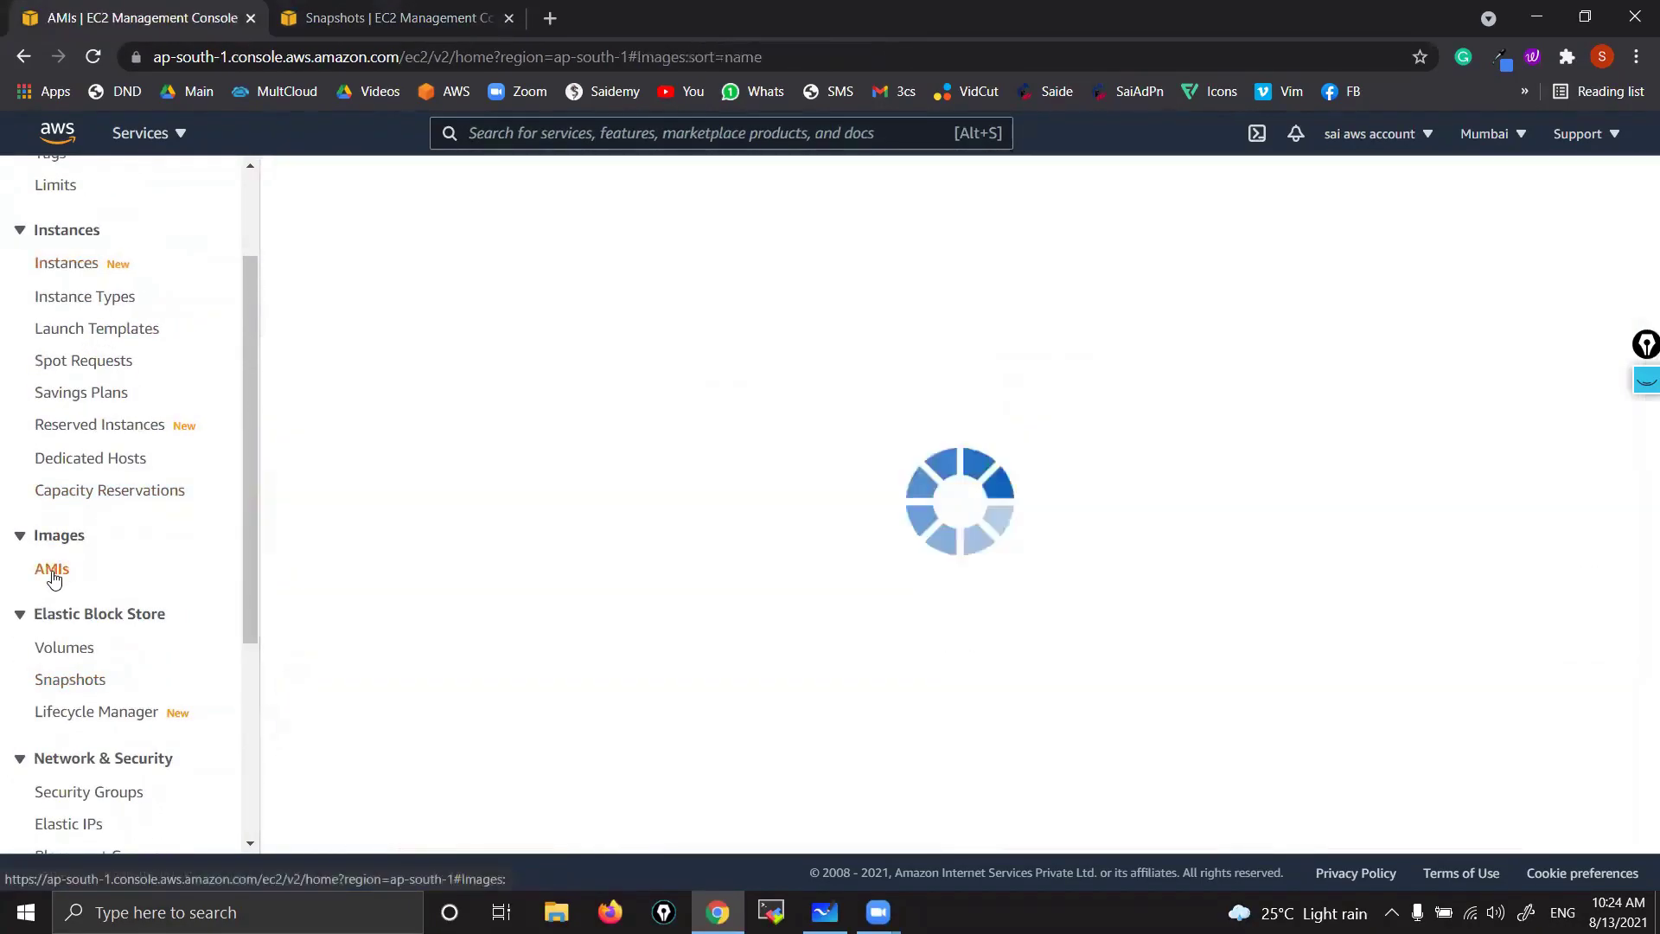
{"action": "scroll", "coordinate": [53, 573], "scroll_direction": "down", "scroll_amount": 1}
{"action": "left_click", "coordinate": [57, 591]}
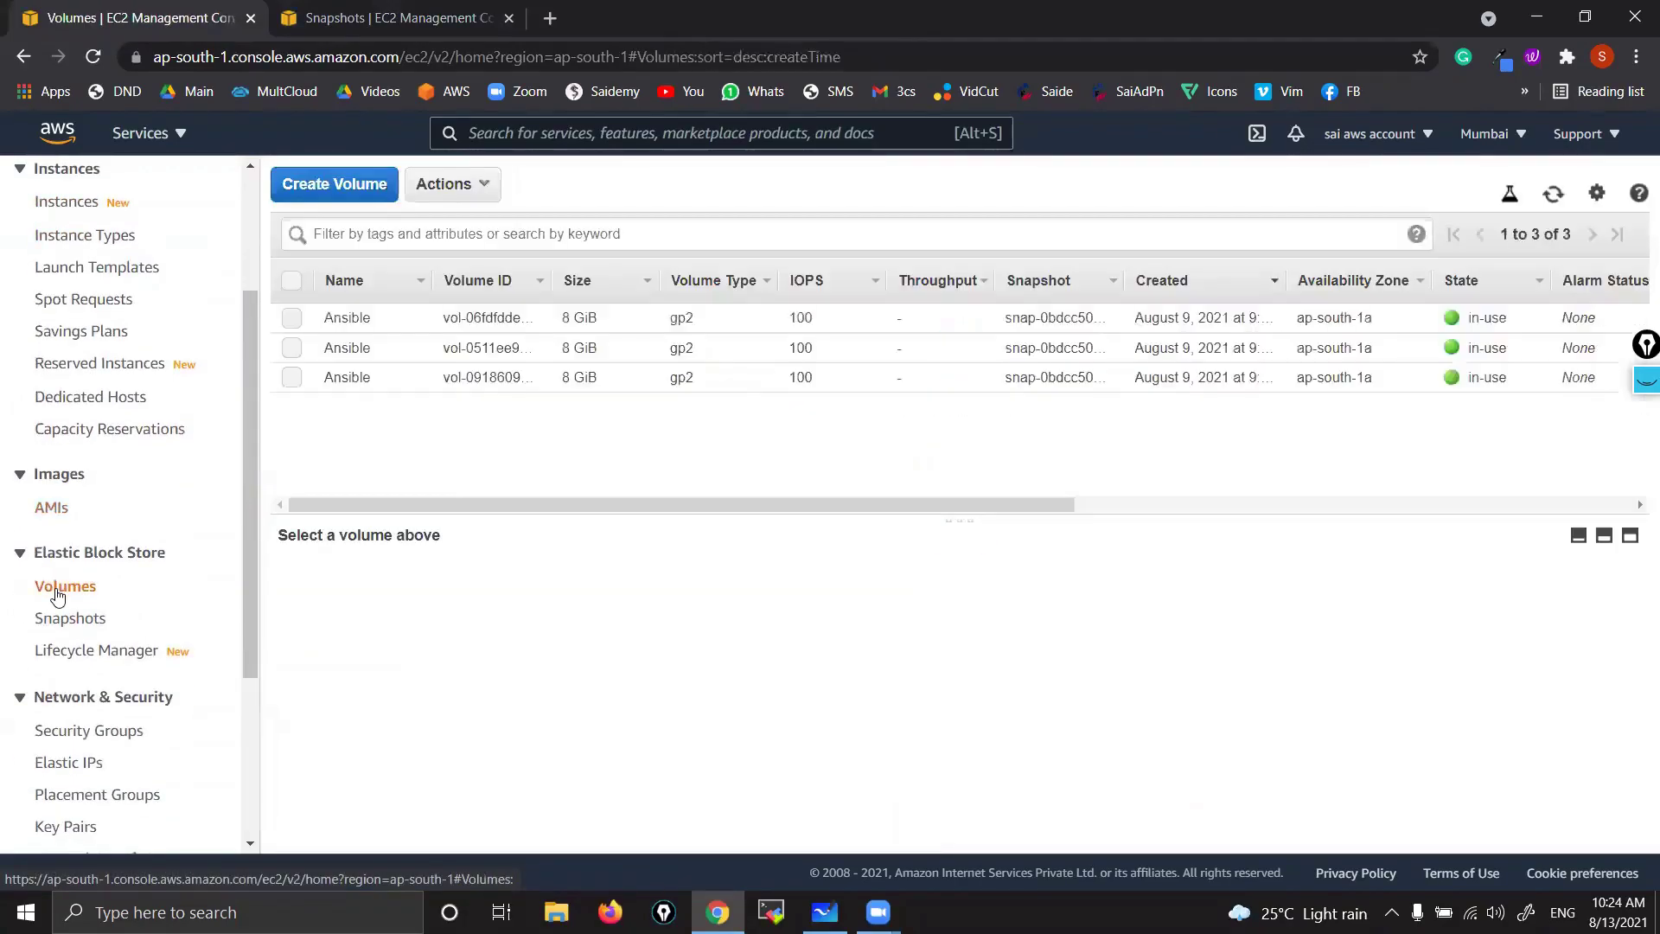
{"action": "scroll", "coordinate": [55, 588], "scroll_direction": "down", "scroll_amount": 1}
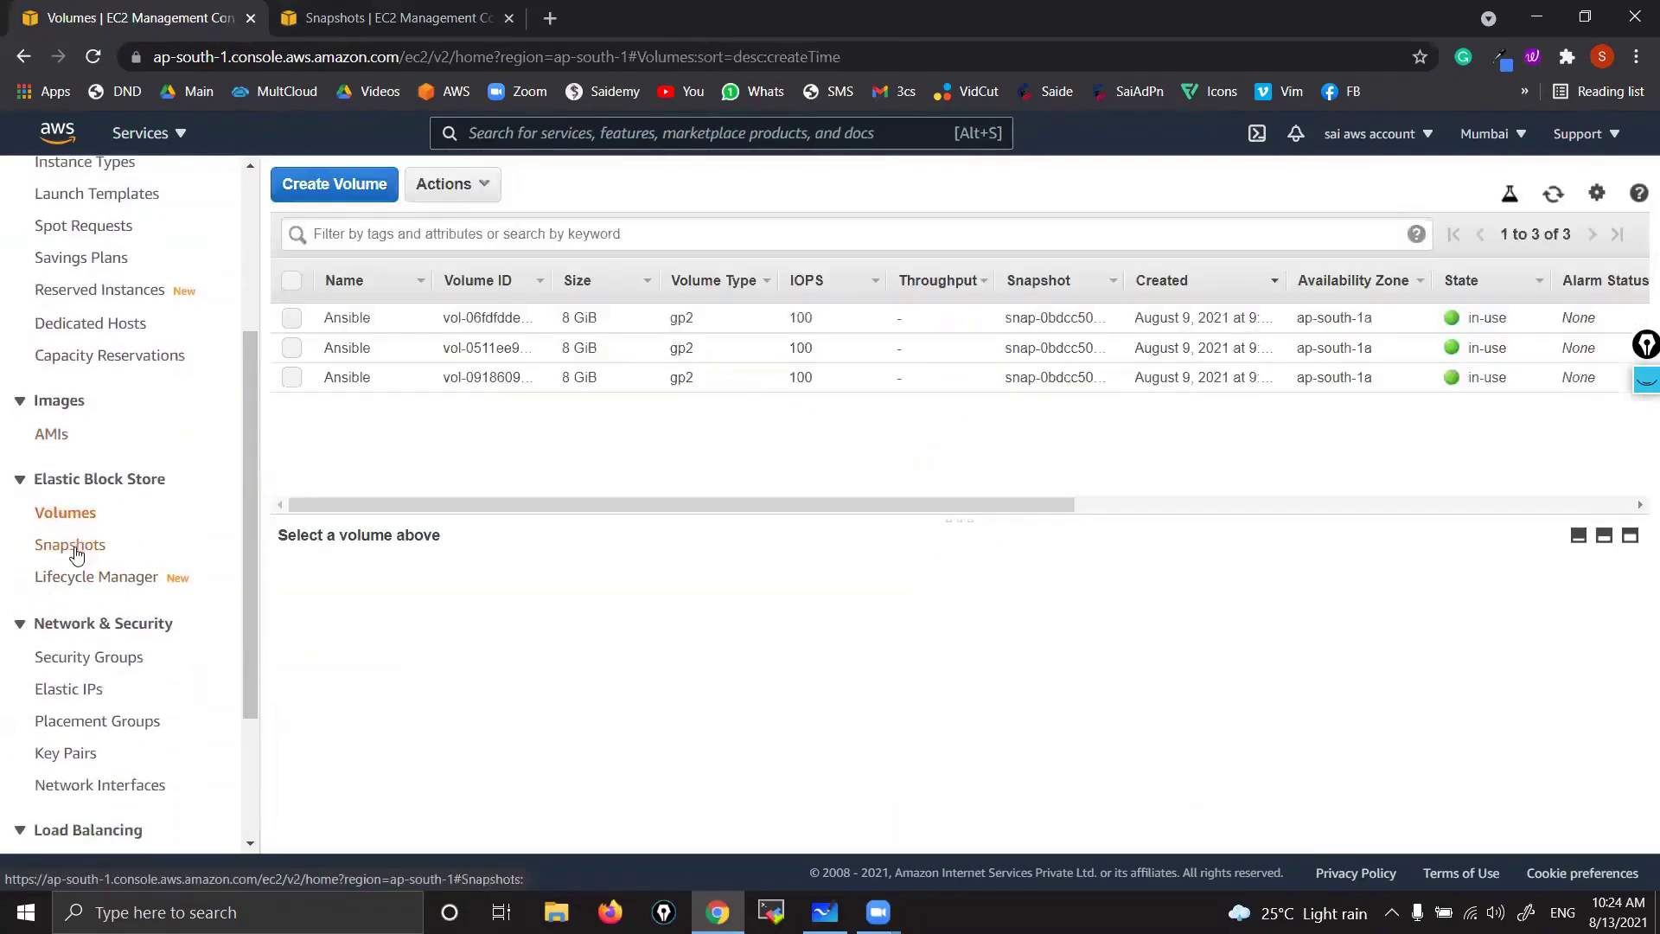
{"action": "left_click", "coordinate": [76, 554]}
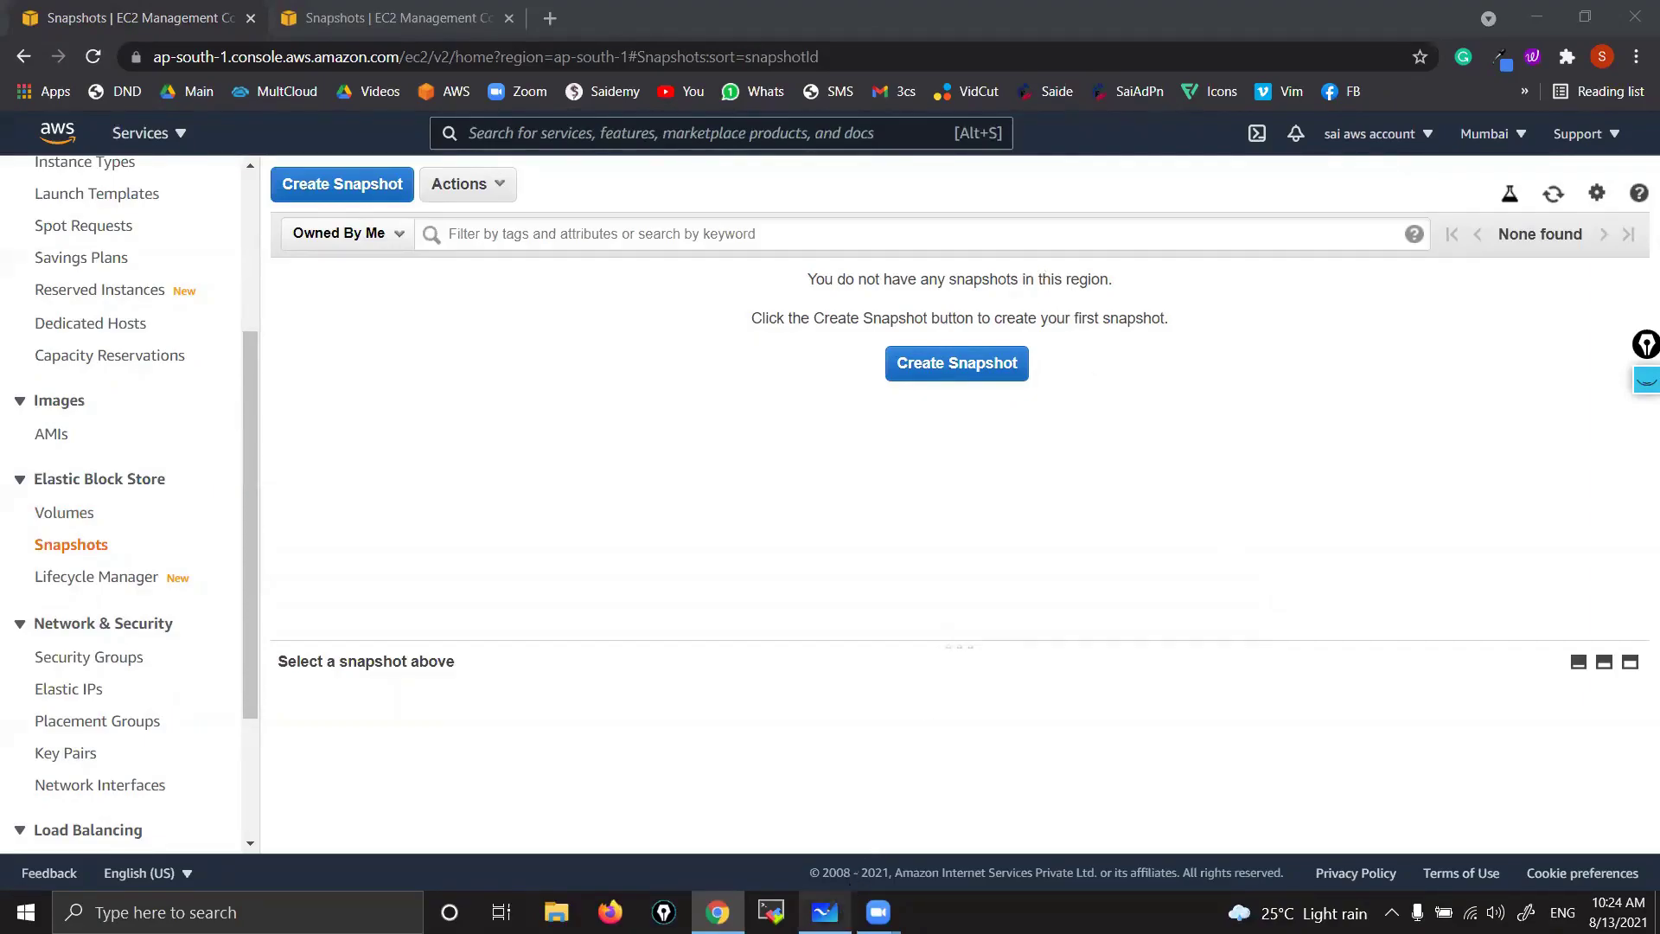
- Switch to Microsoft Whiteboard and open the blue floating widget beside the canvas
{"action": "left_click", "coordinate": [825, 912]}
{"action": "left_click", "coordinate": [1646, 380]}
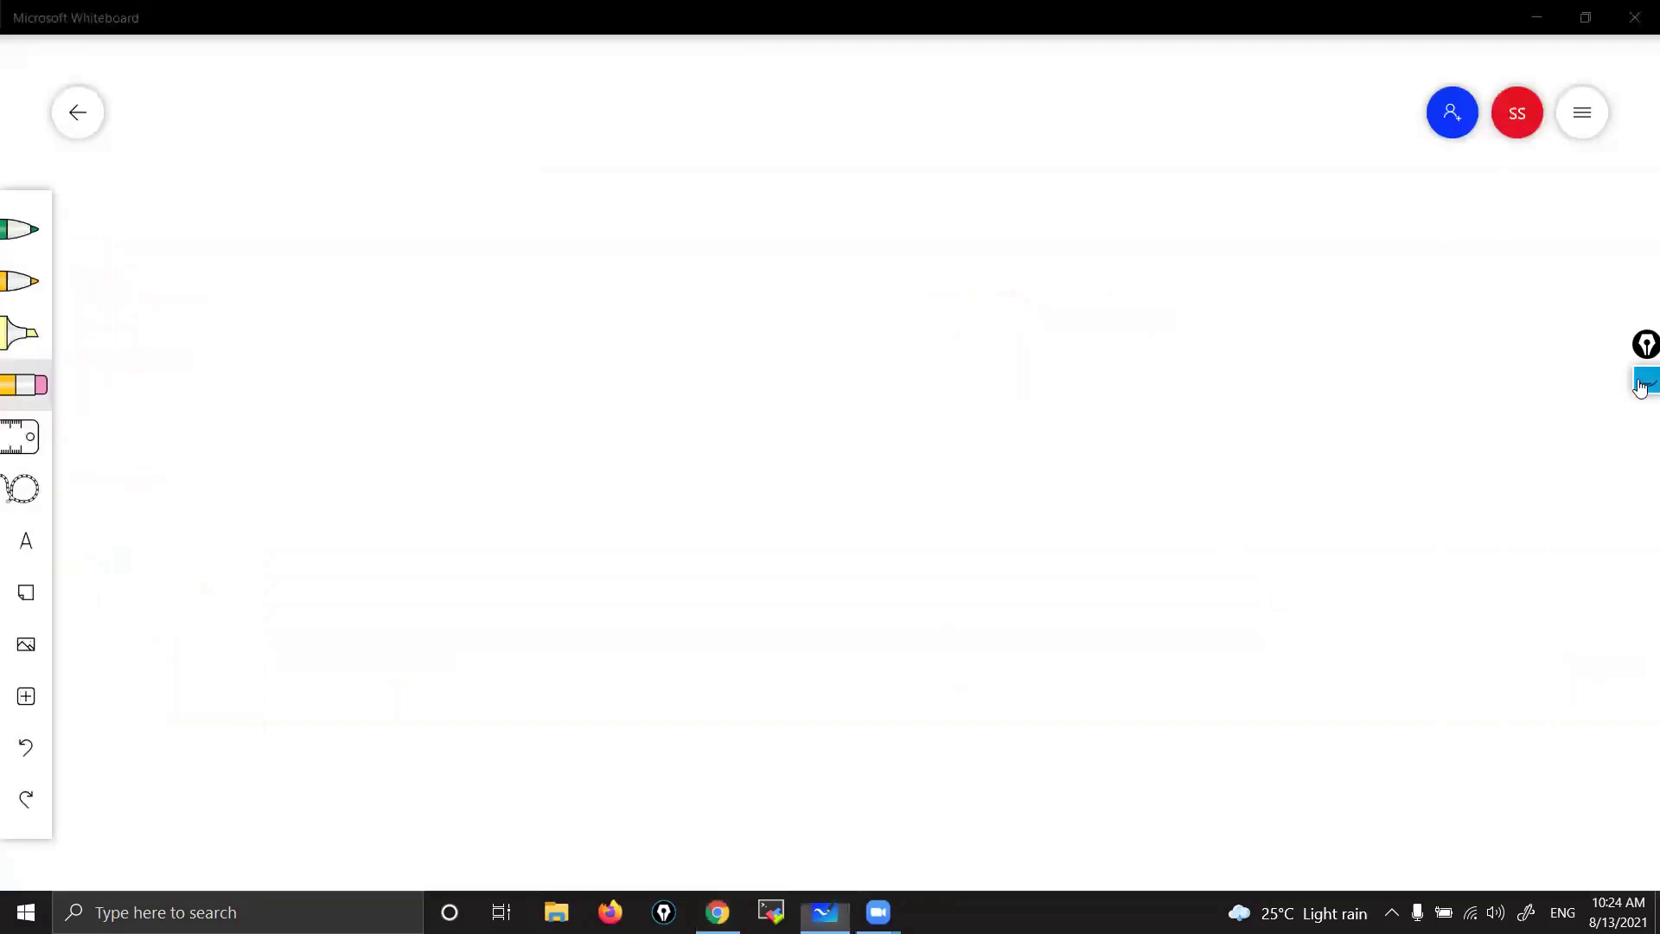